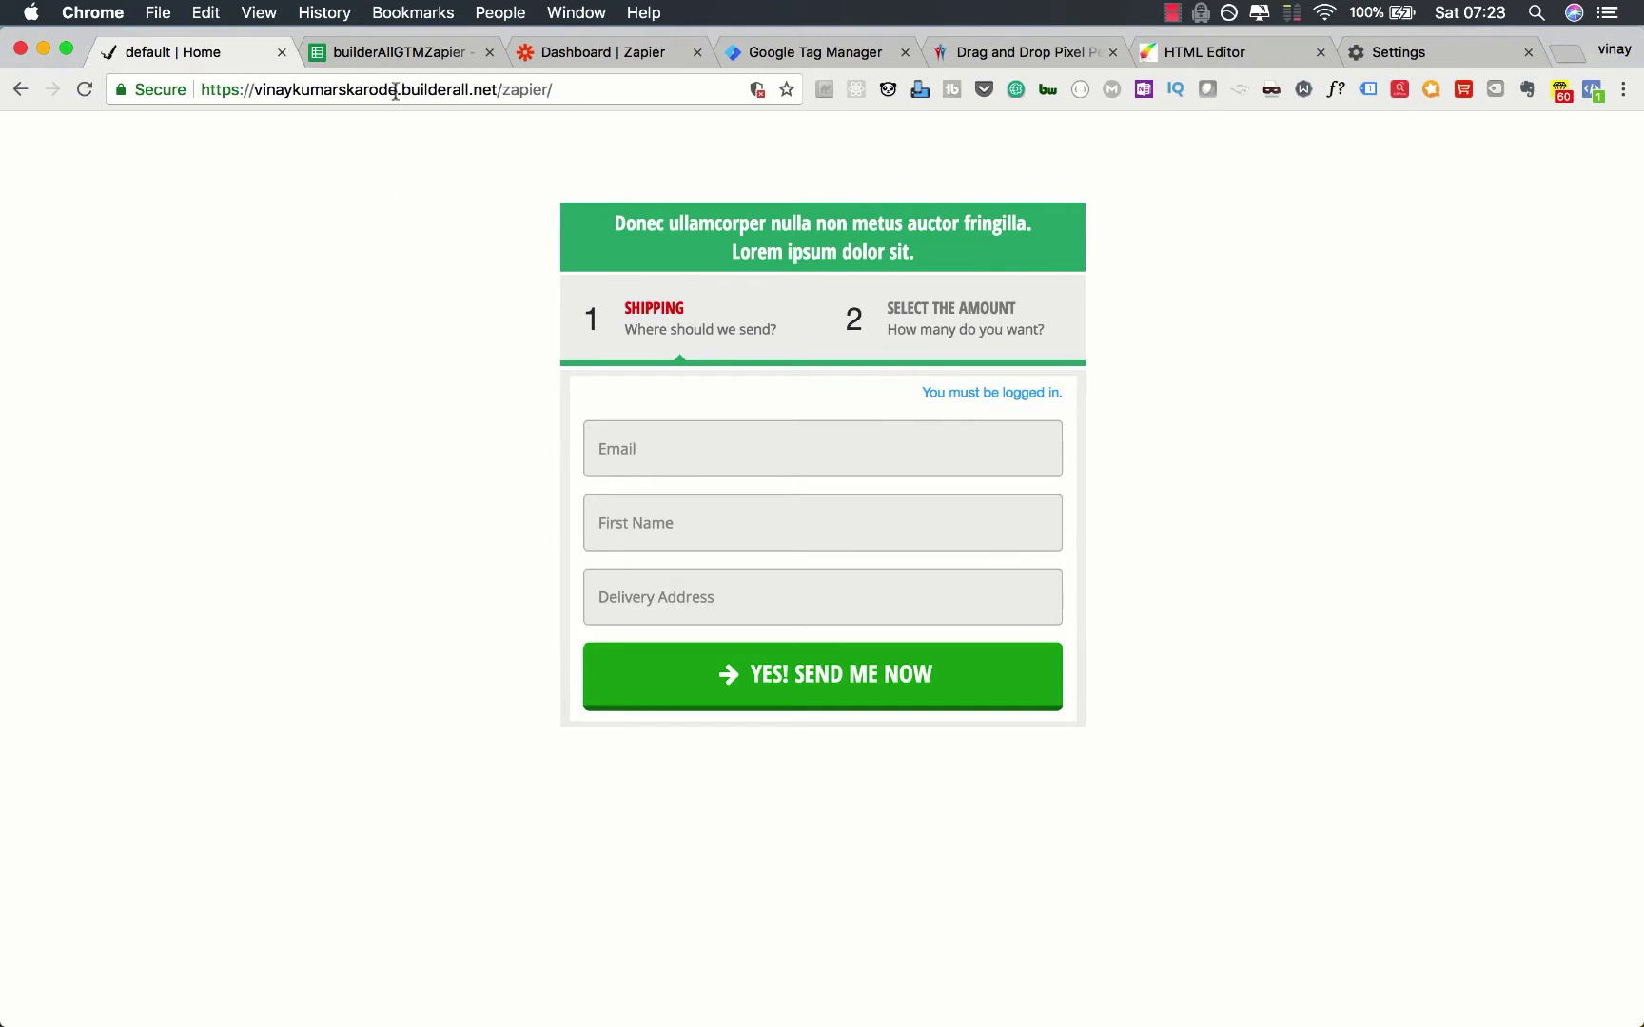
# Step: Look over the spreadsheet's payment and homepage form sheets, then go back to the site
pyautogui.click(392, 55)
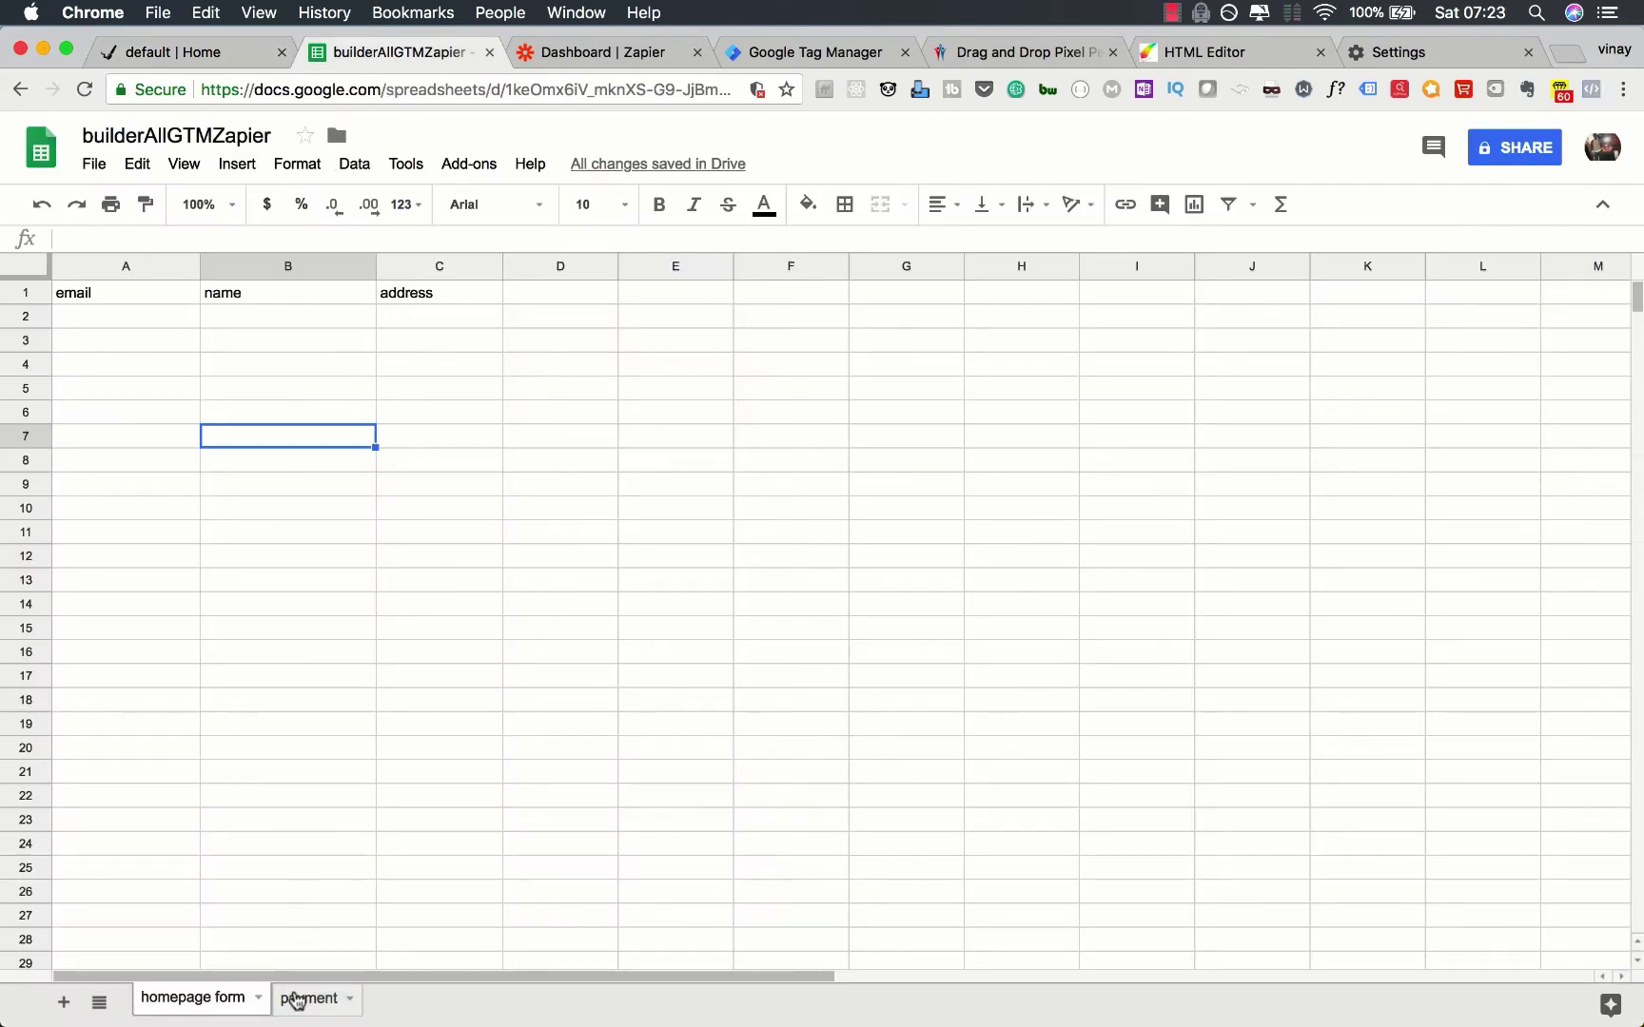
pyautogui.click(295, 998)
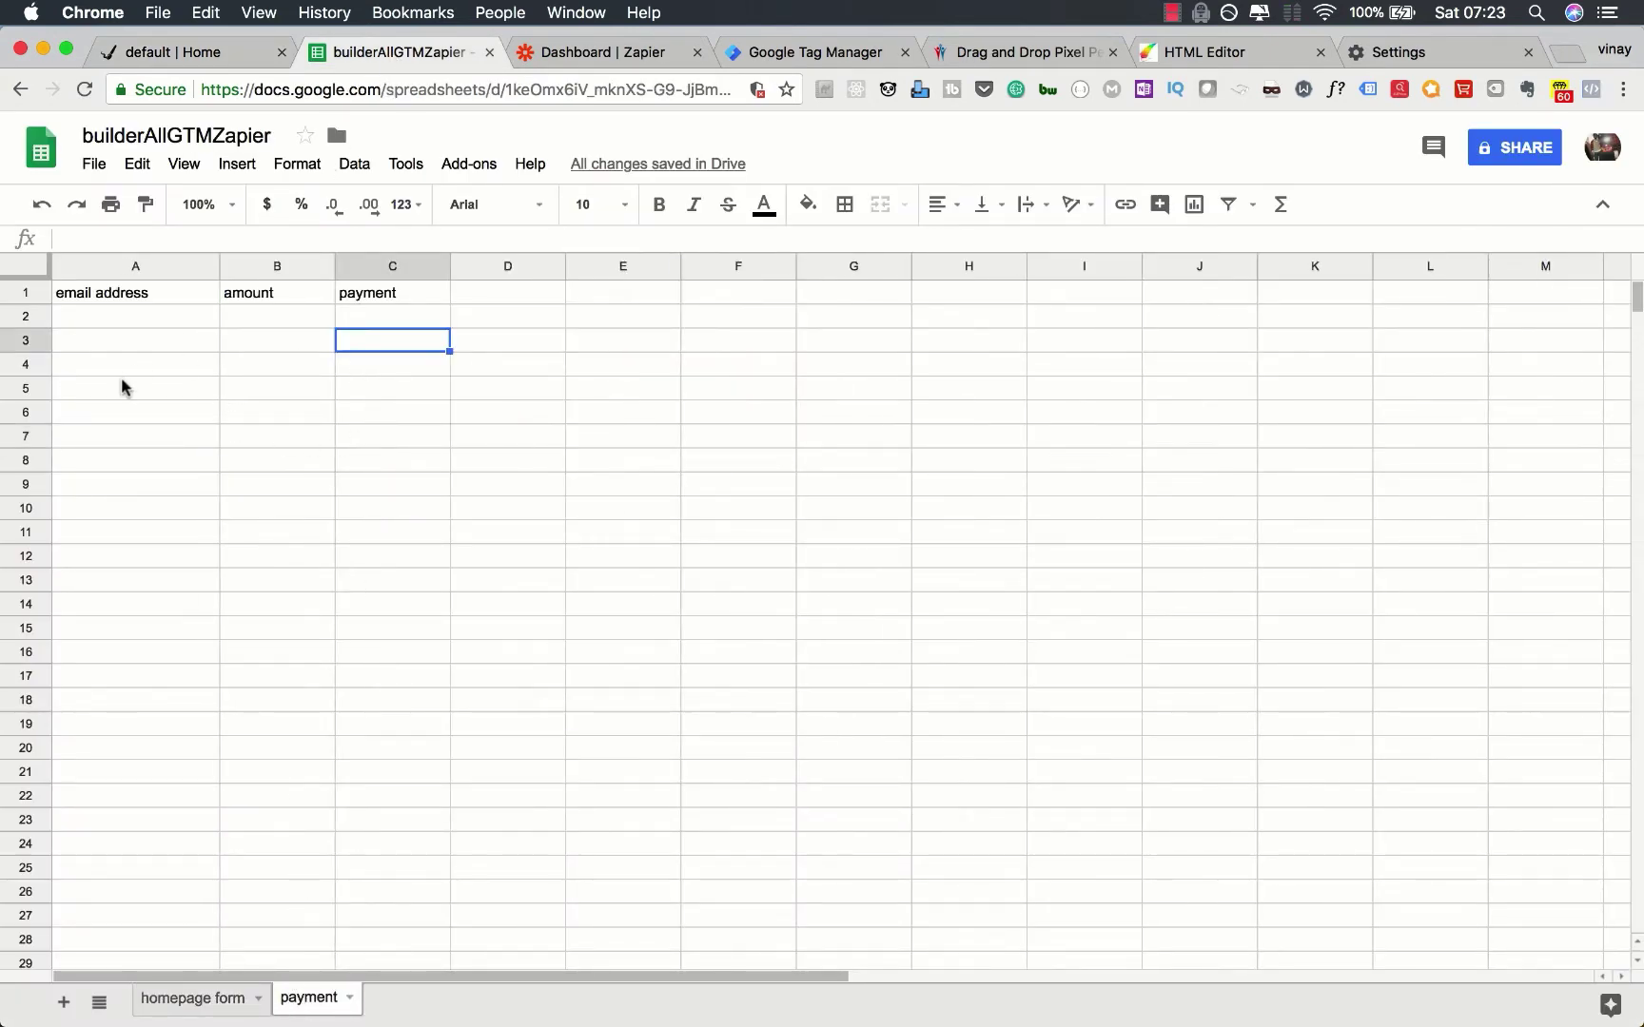
pyautogui.click(190, 1011)
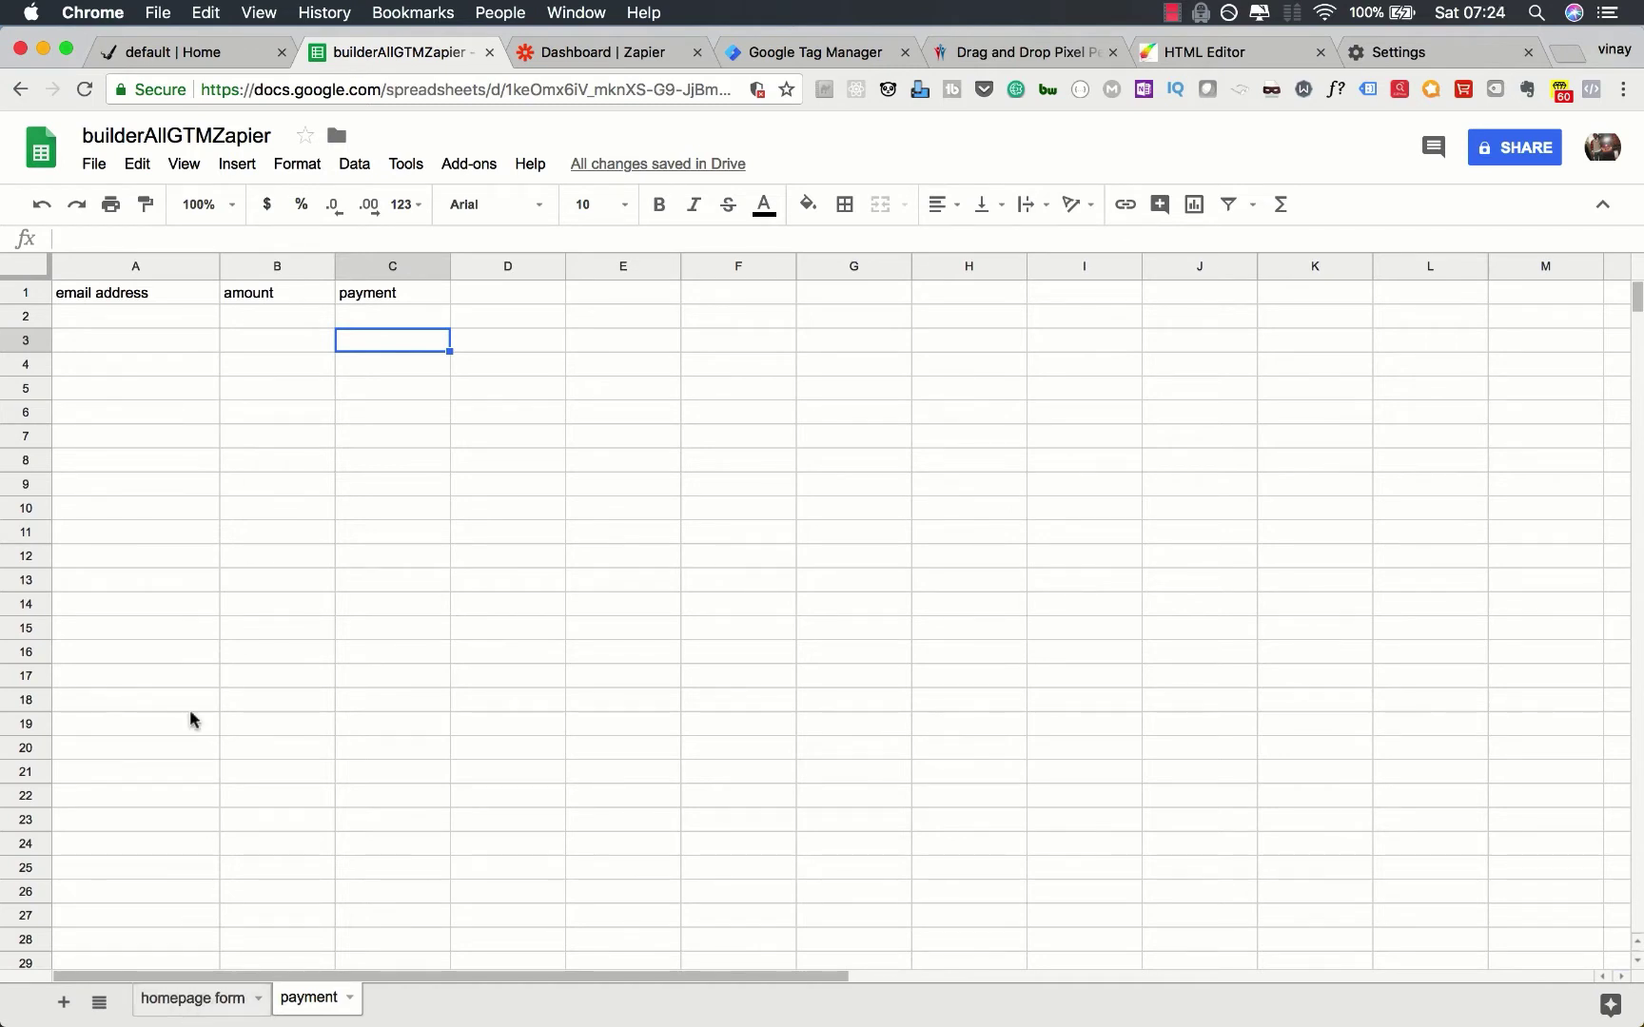
pyautogui.click(207, 53)
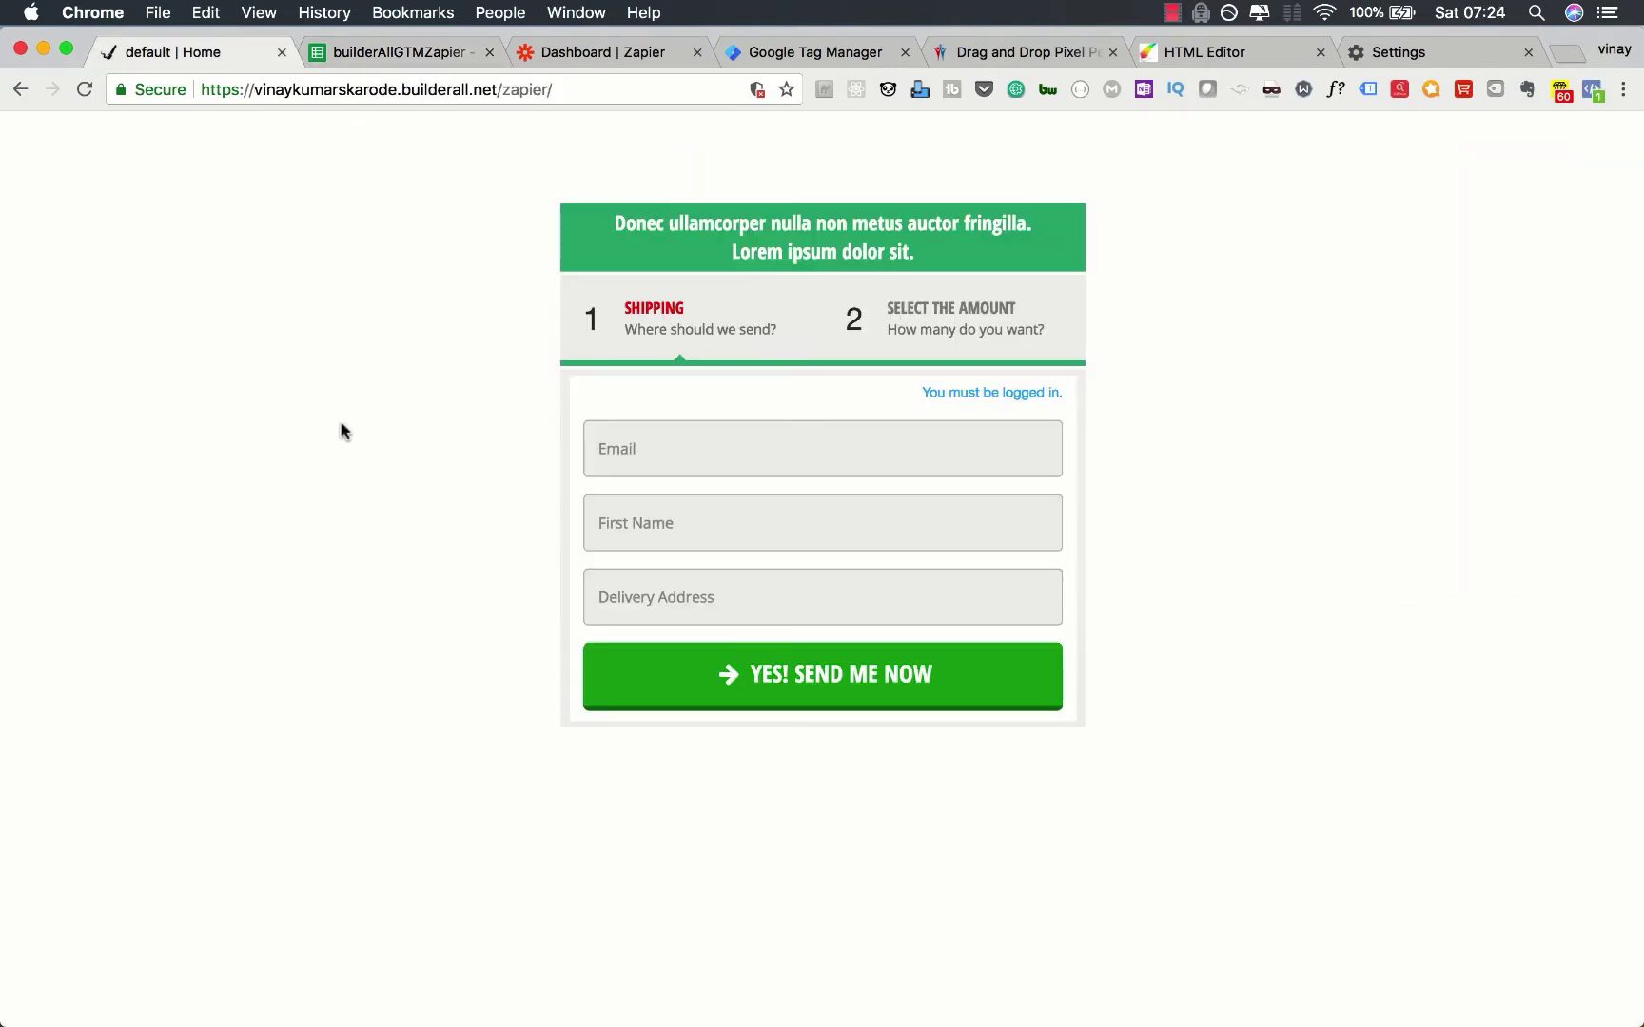
pyautogui.click(617, 463)
pyautogui.write('123@123')
pyautogui.write('.com')
pyautogui.write('vinay')
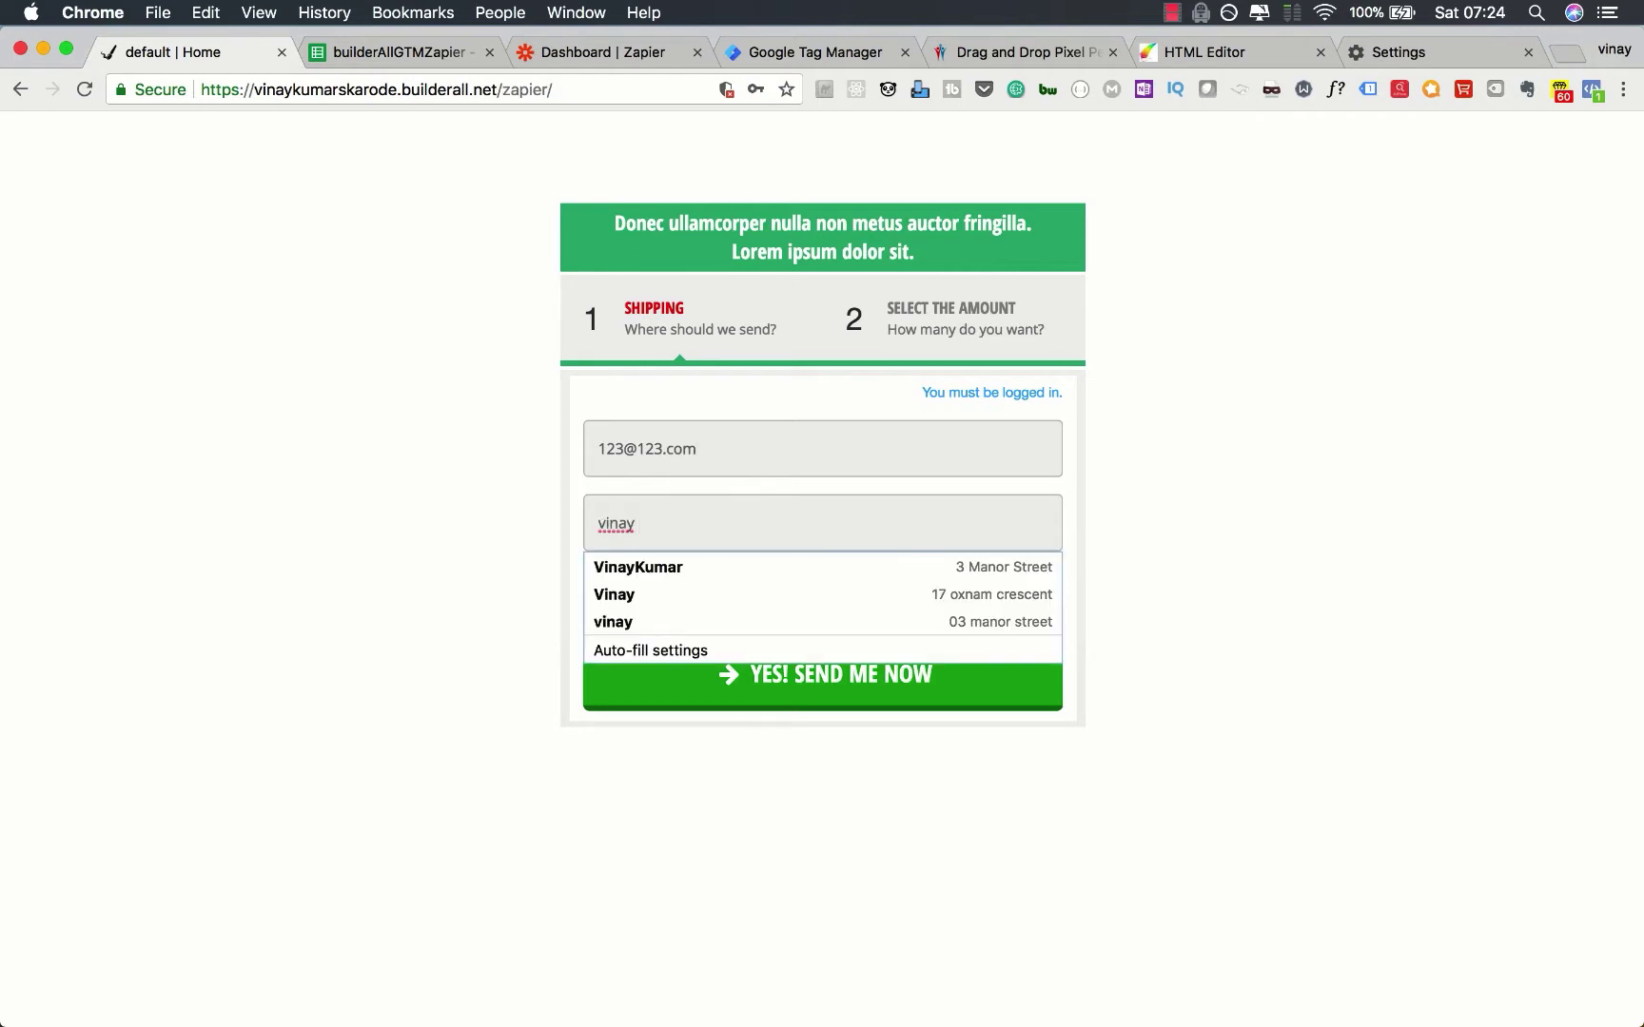
pyautogui.write(' 123')
pyautogui.press('Tab')
pyautogui.write('123')
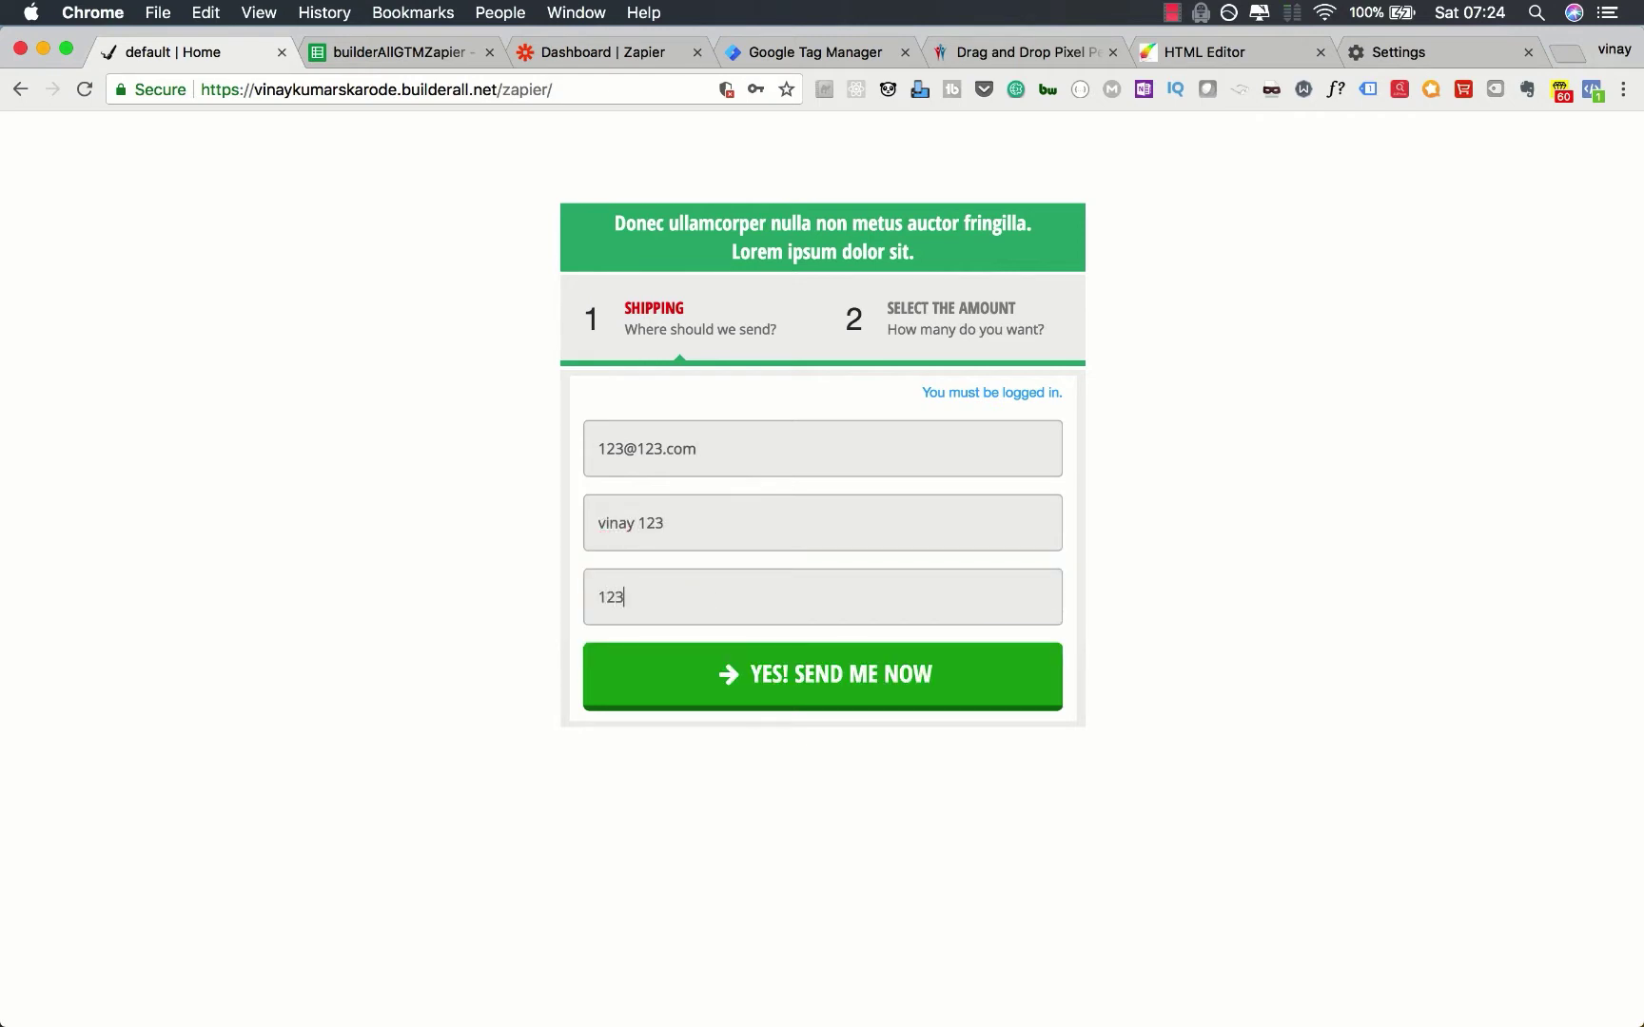
pyautogui.write('4 addrsss')
pyautogui.click(671, 675)
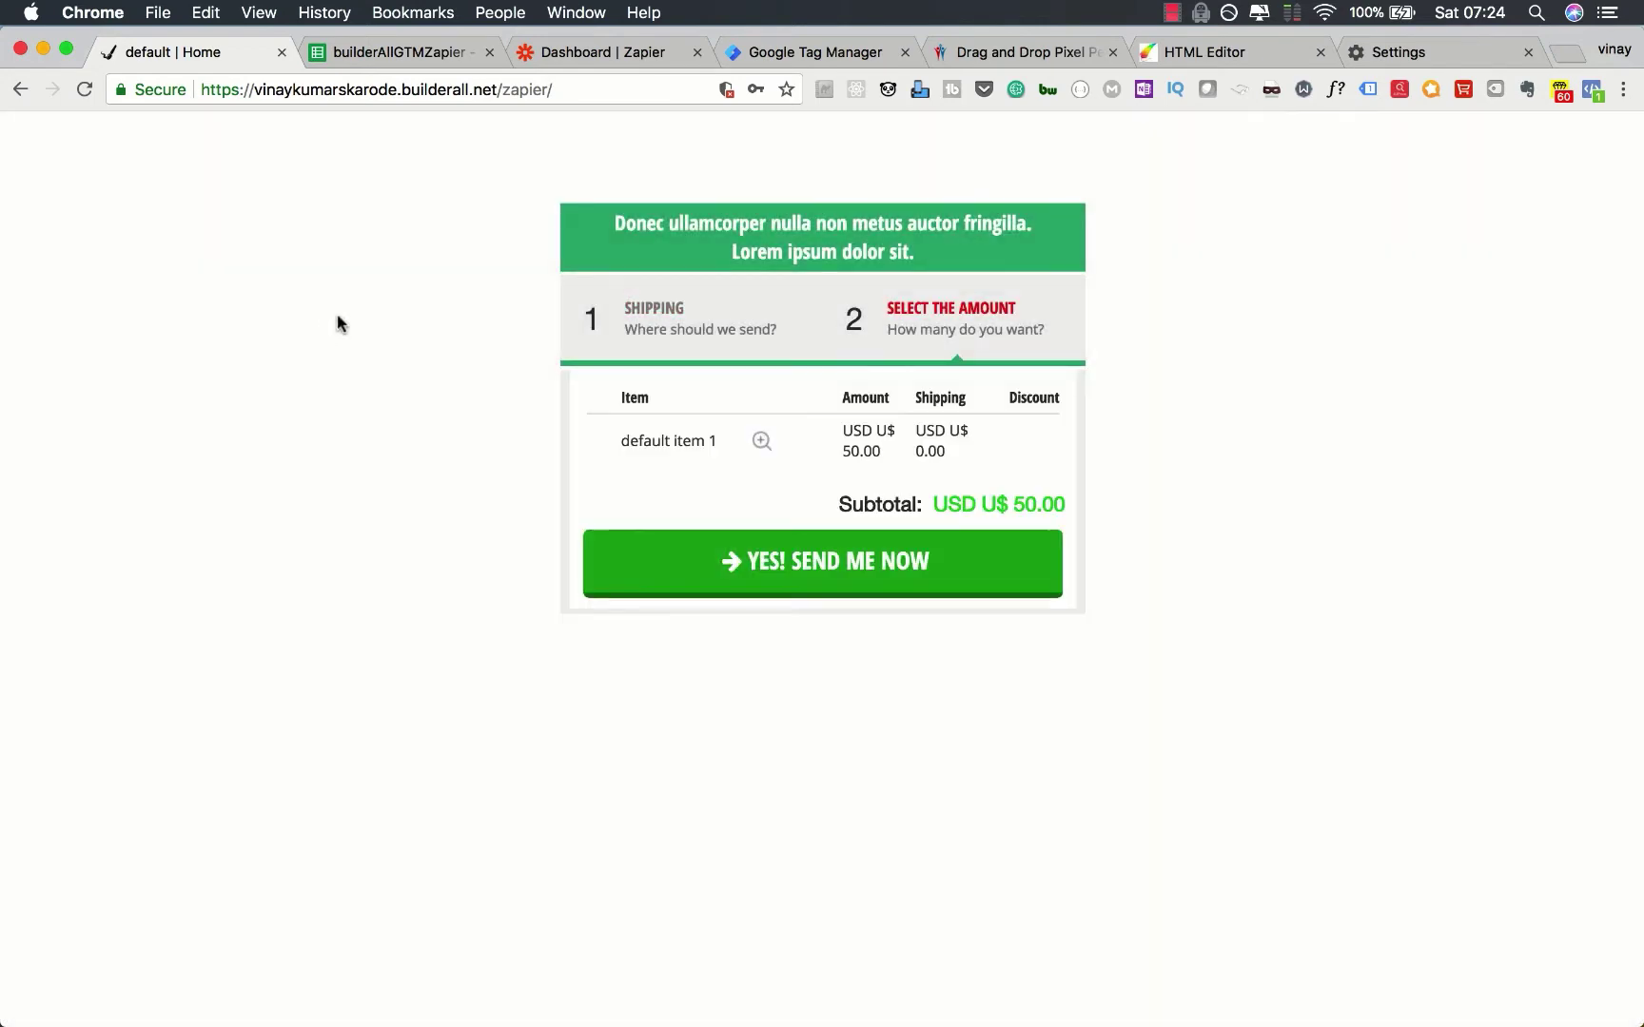
pyautogui.click(395, 53)
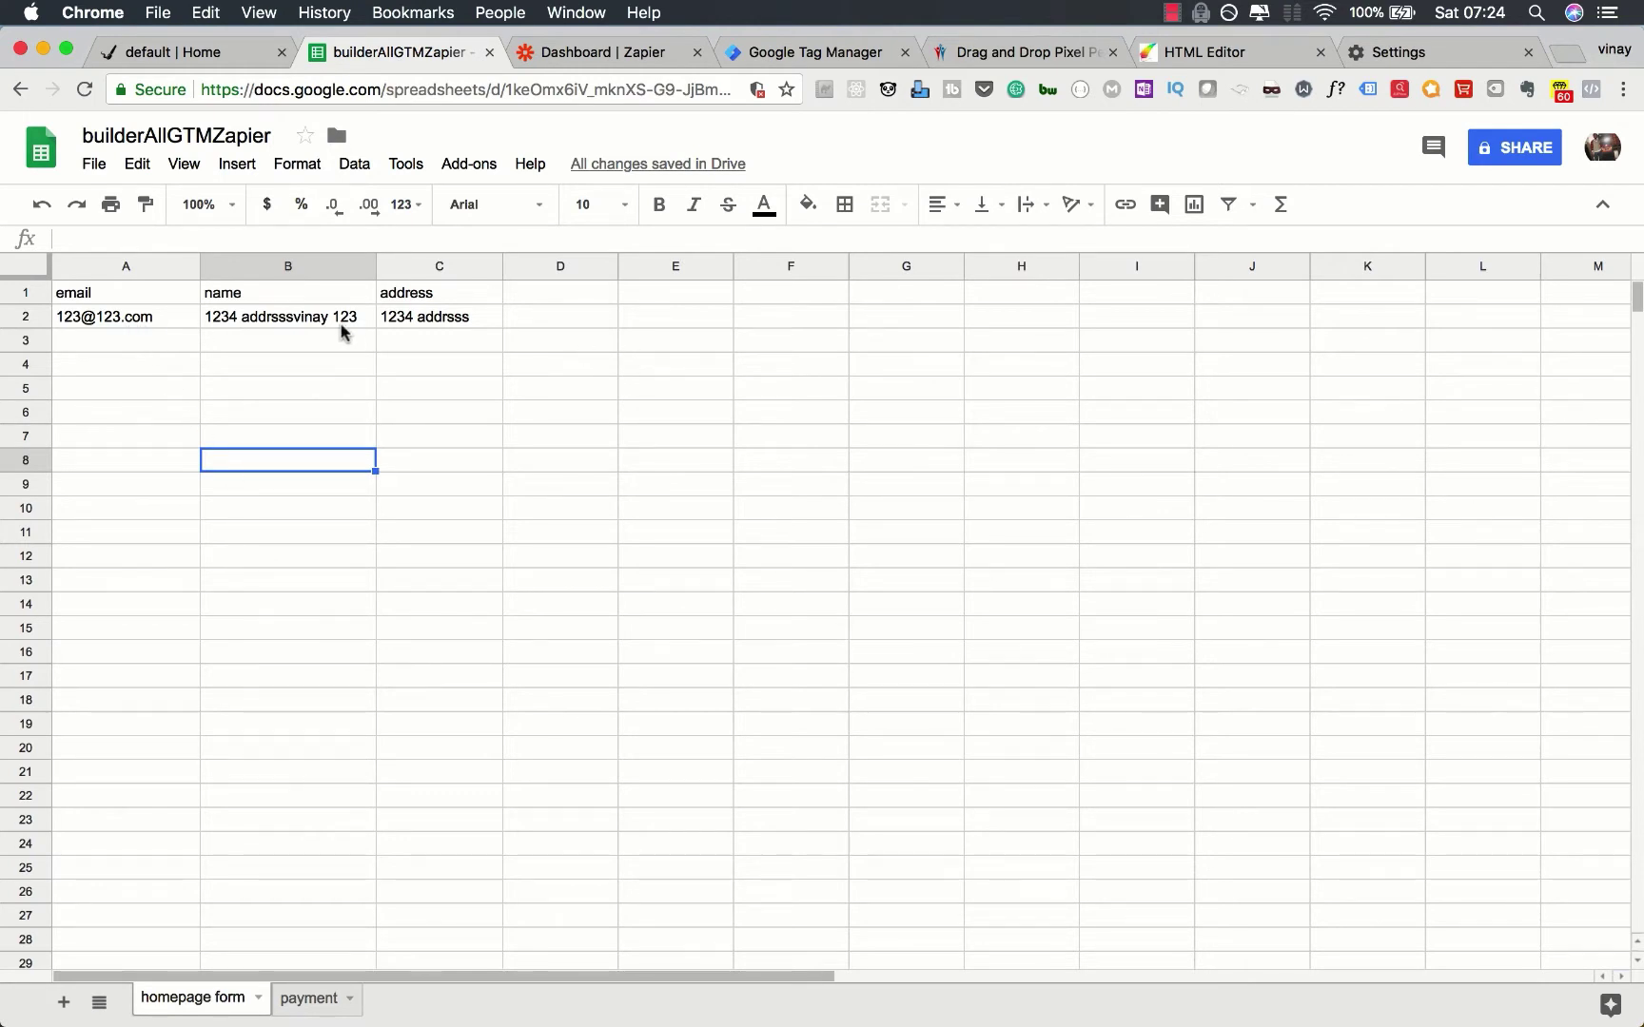
pyautogui.click(185, 52)
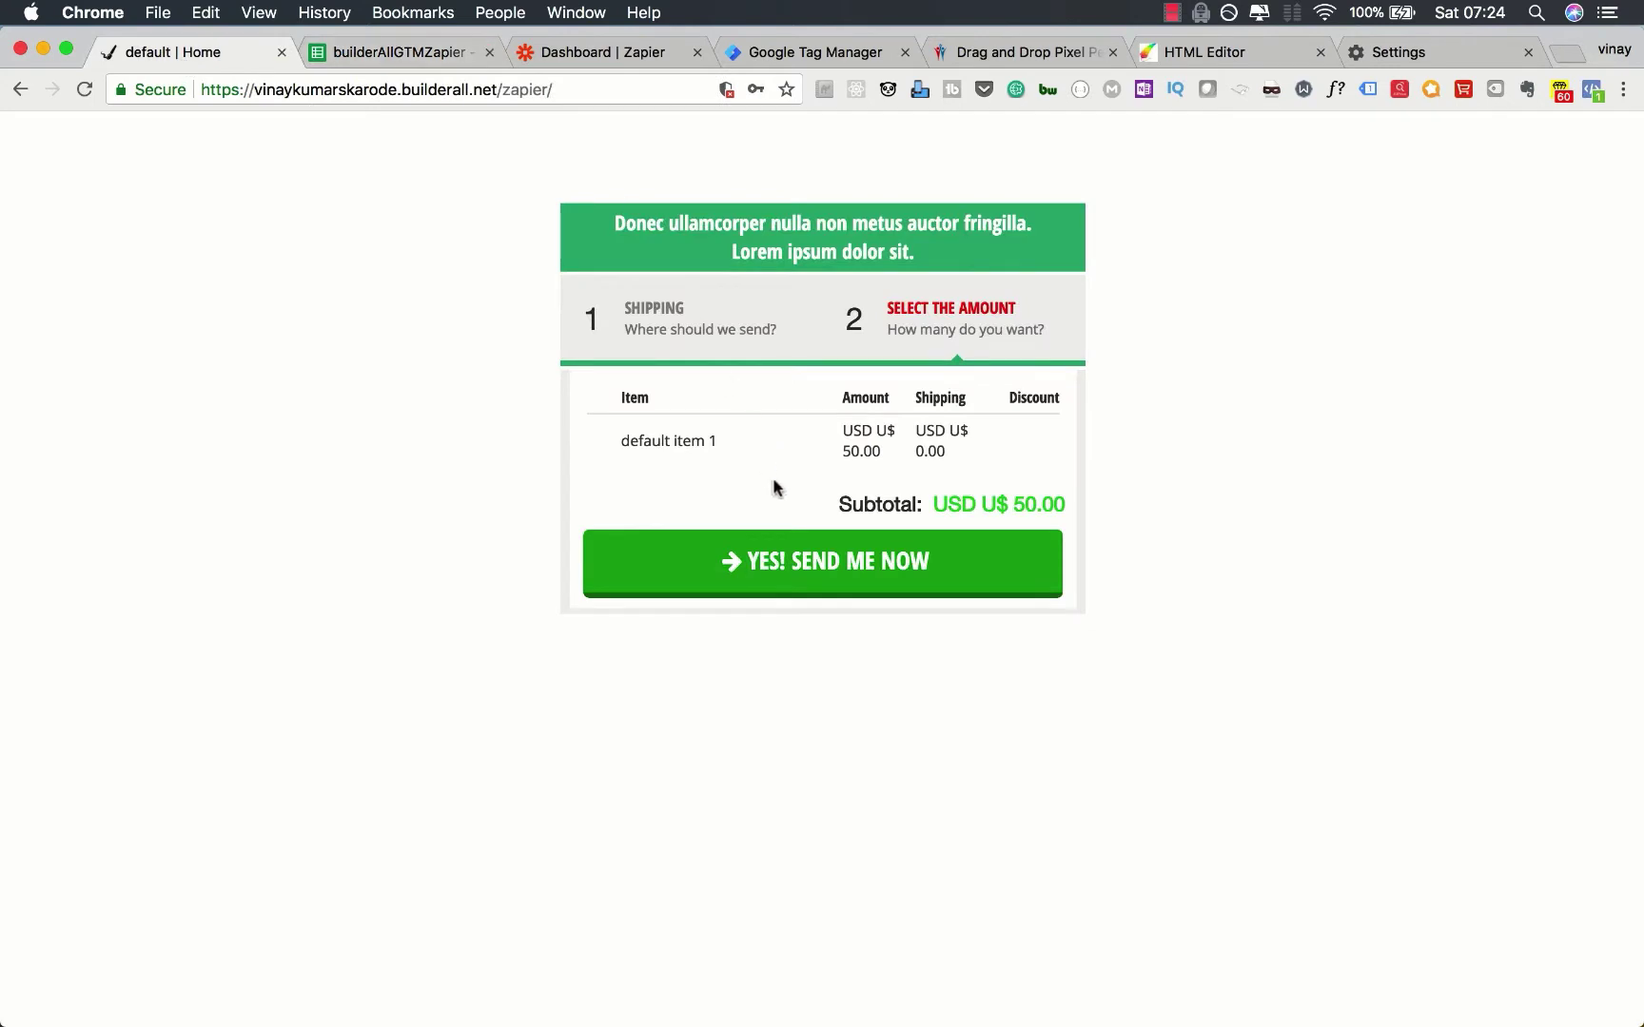
pyautogui.click(808, 559)
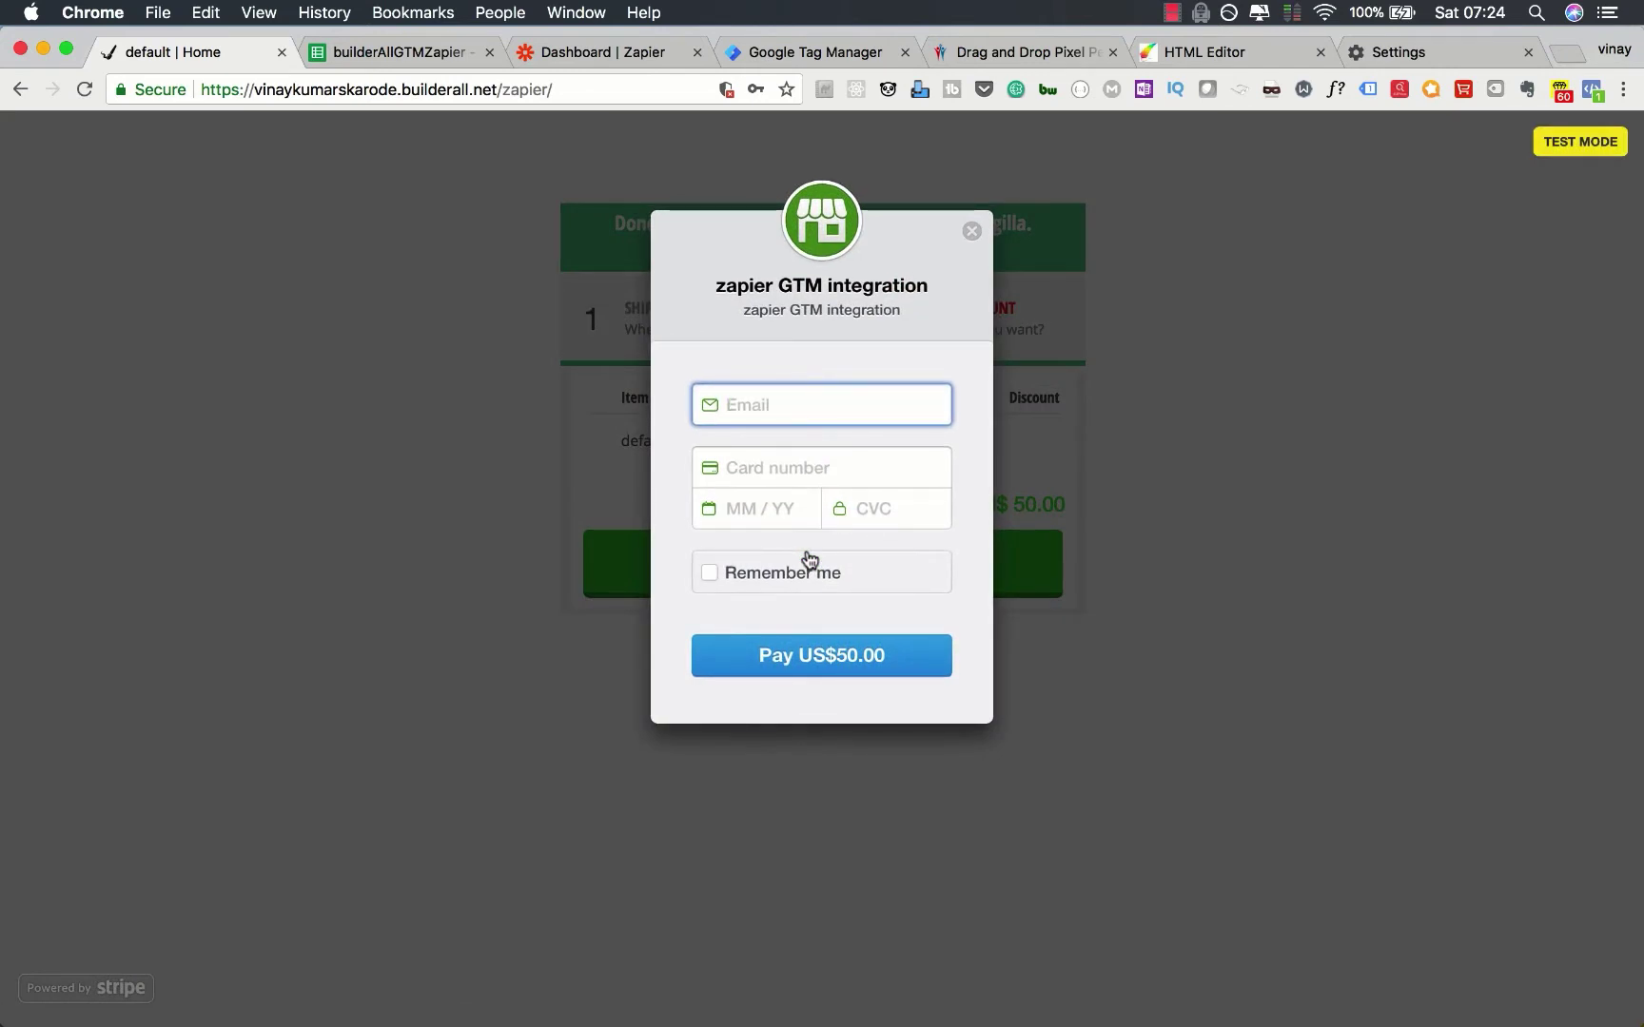
pyautogui.write('123@123.com')
pyautogui.press('Tab')
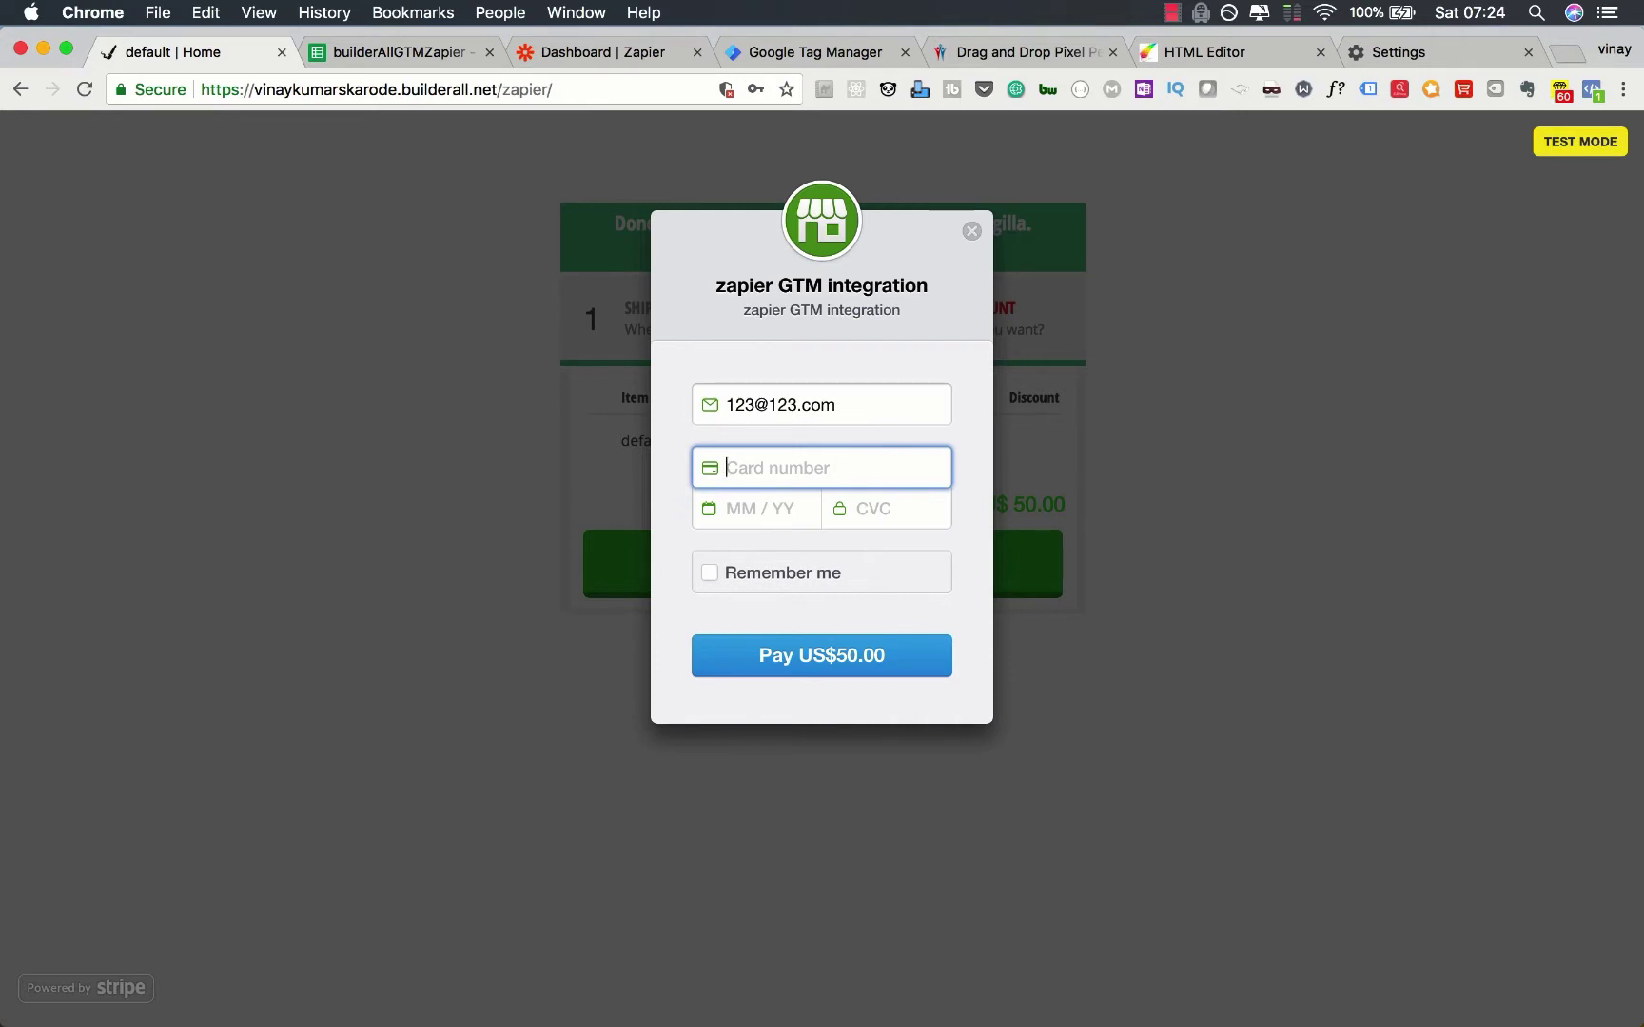
pyautogui.write('424')
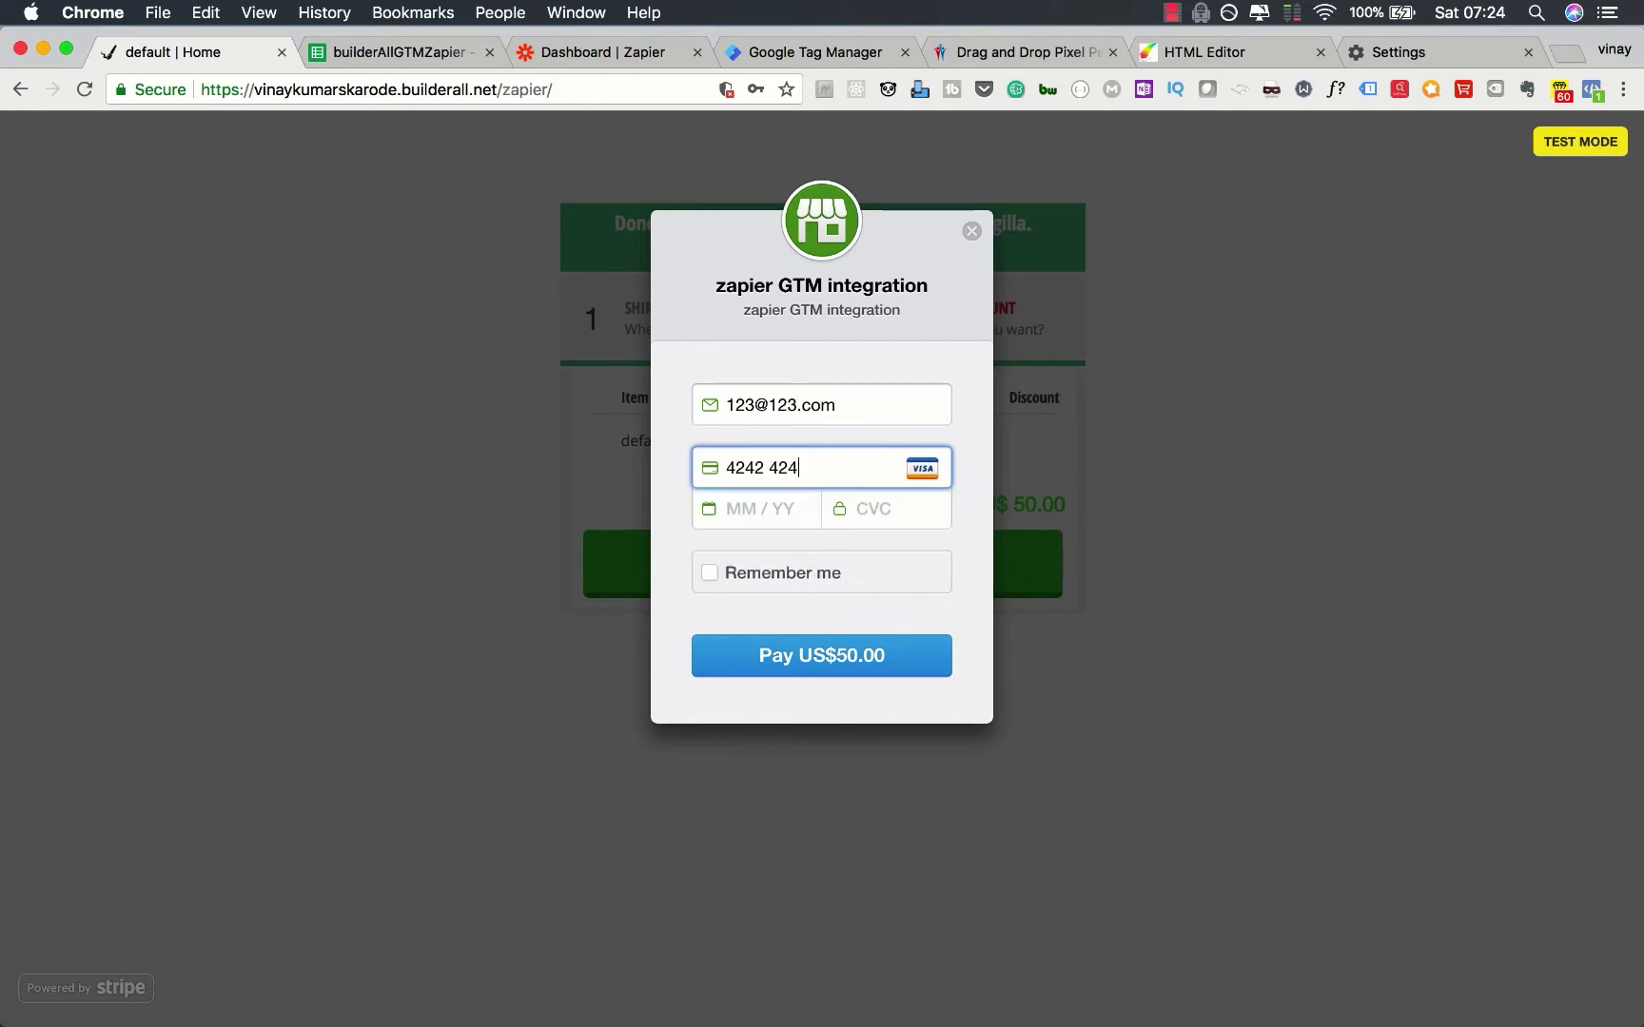
pyautogui.write('2424242424242')
pyautogui.write('1')
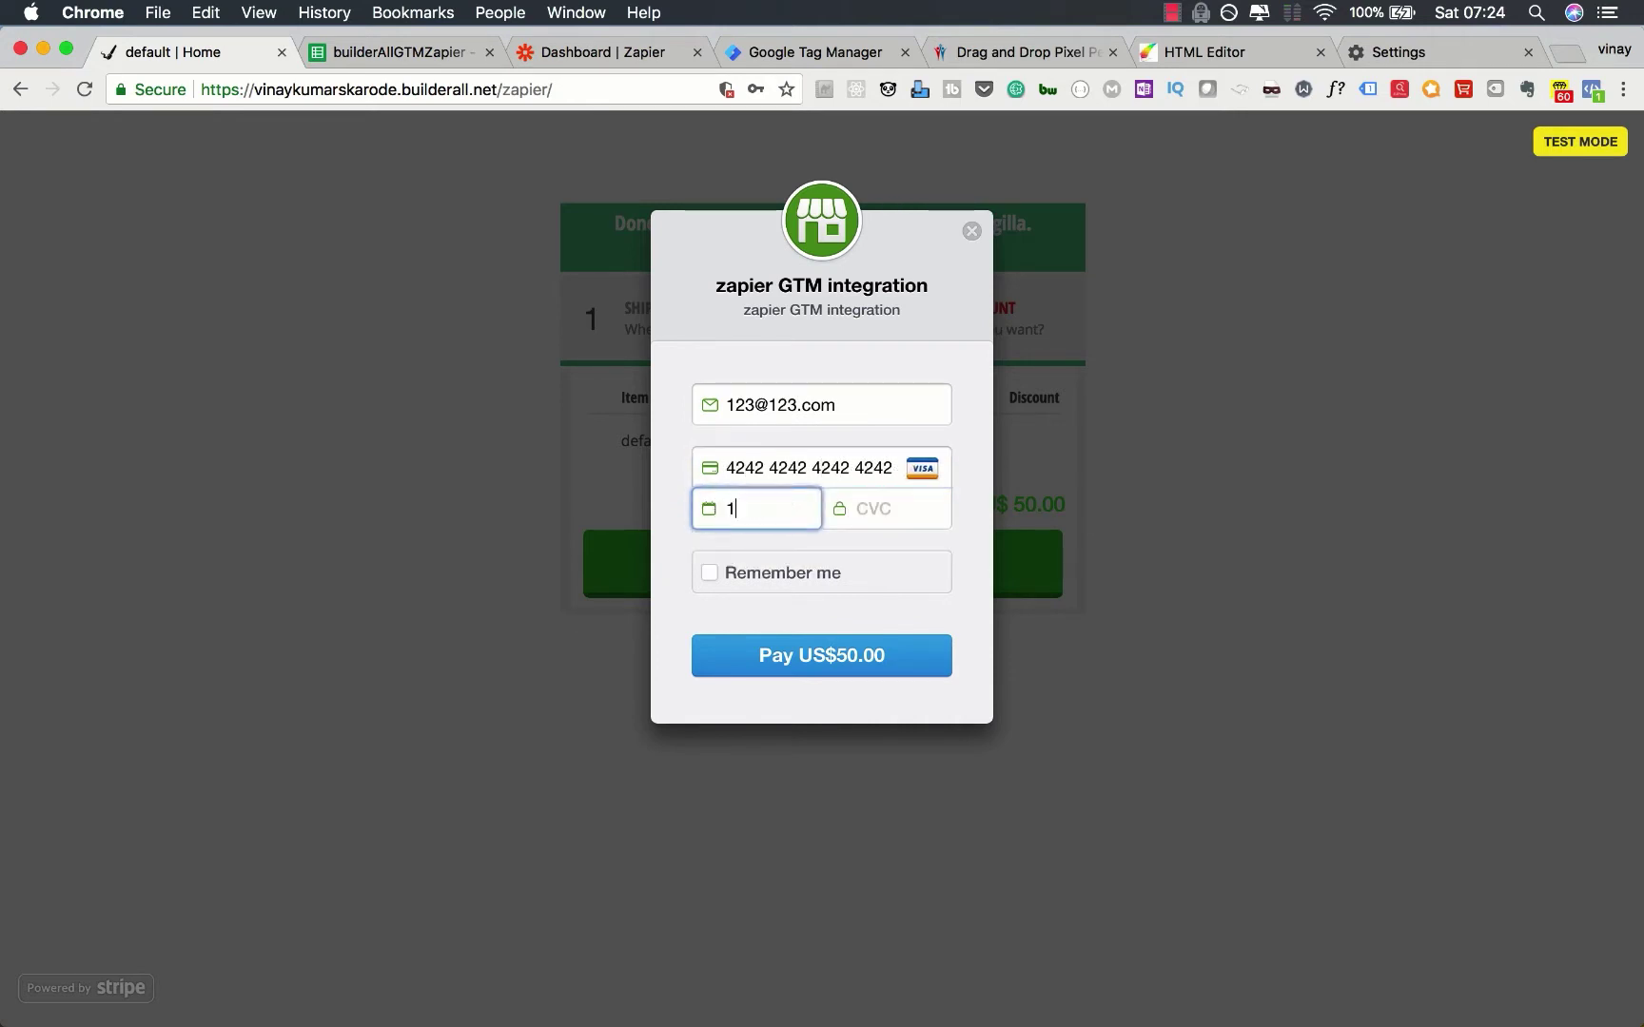
pyautogui.write('122123')
pyautogui.click(810, 659)
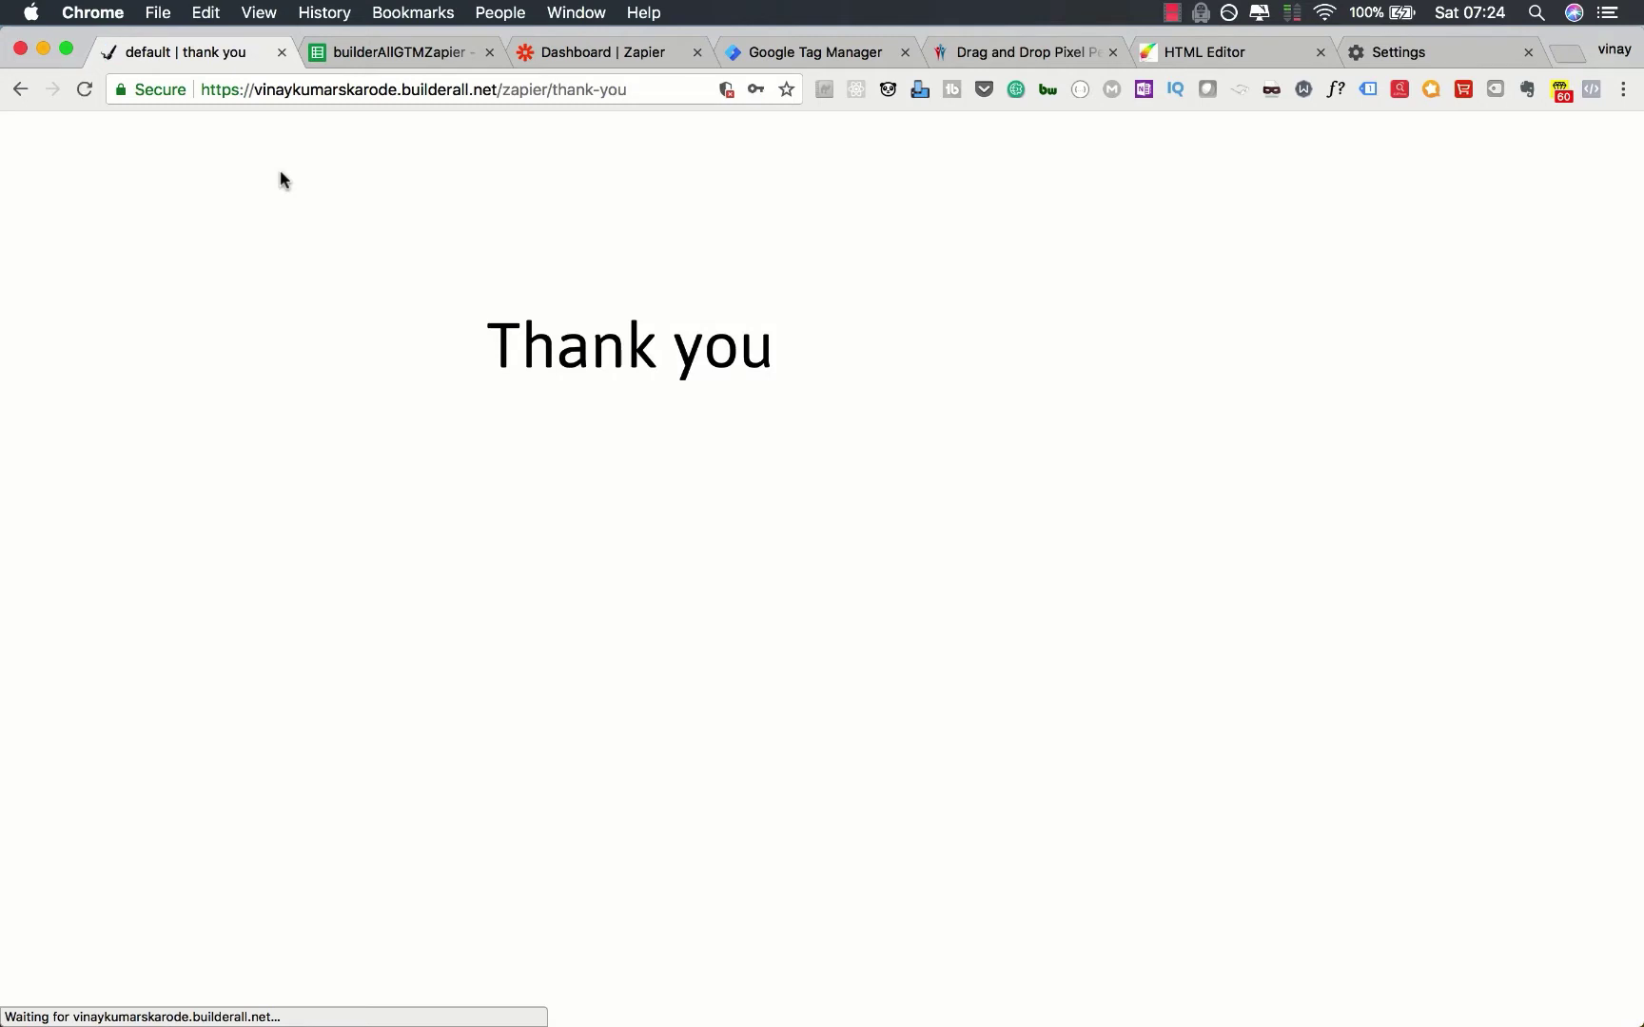
# Step: Check the payment sheet for the succeeded 50 payment row, then return to the site tab
pyautogui.click(367, 51)
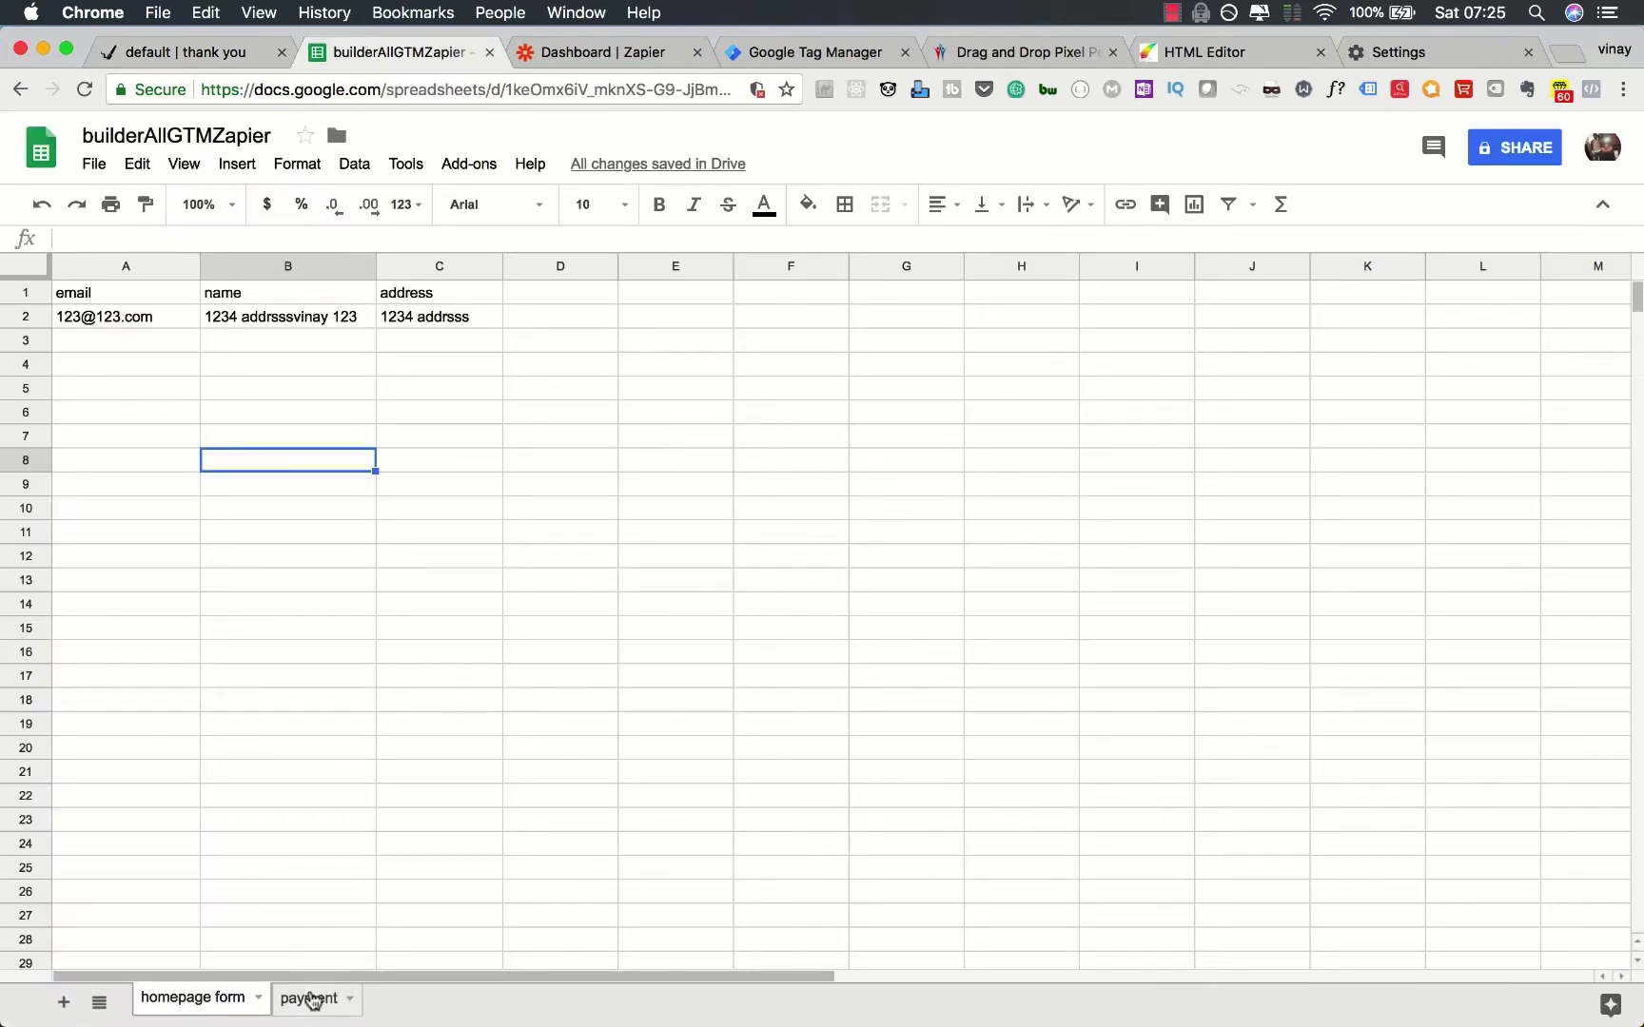
pyautogui.click(312, 999)
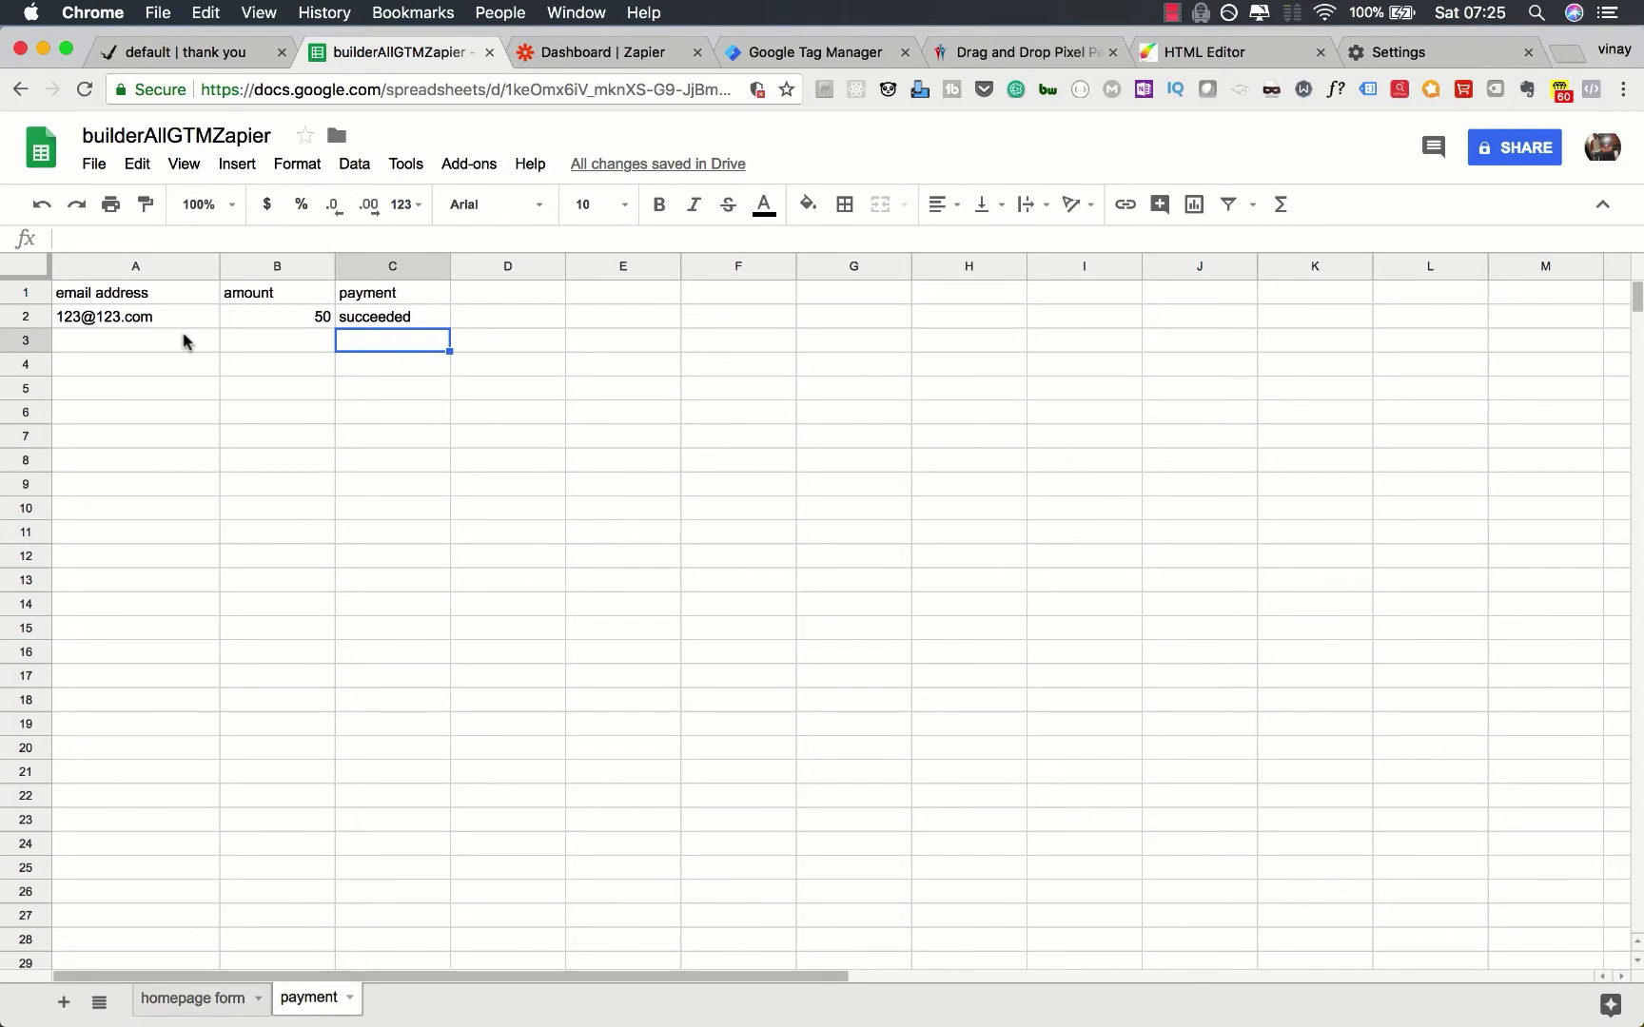
pyautogui.click(193, 55)
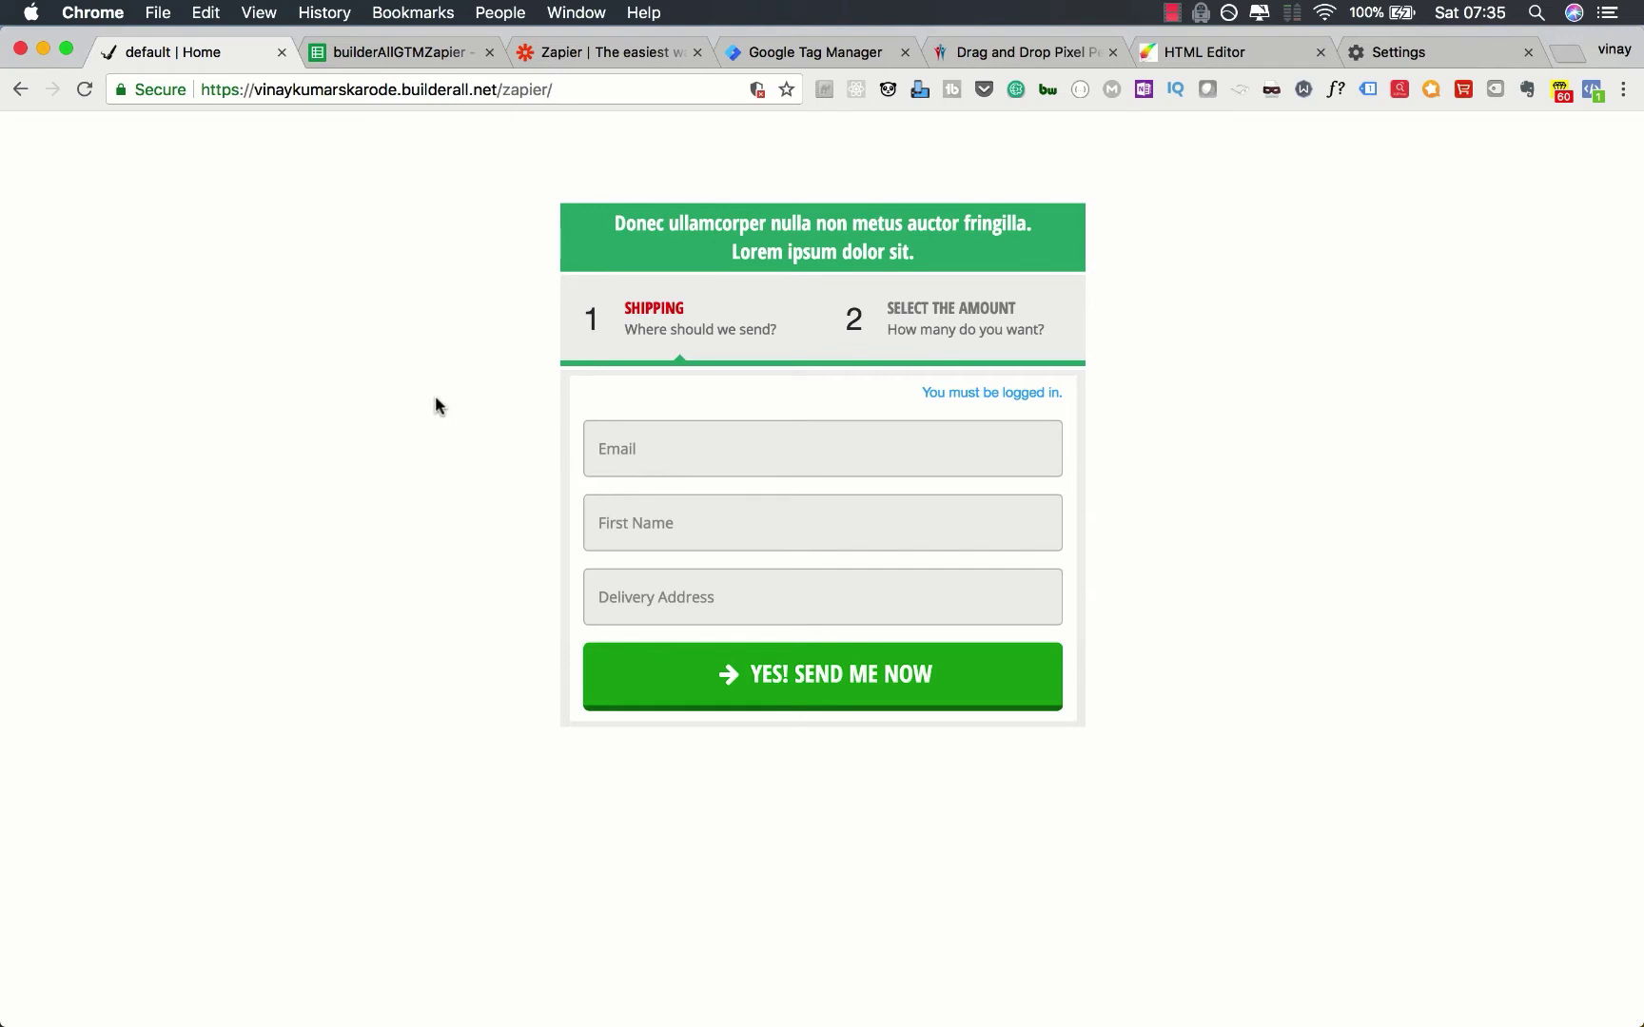
pyautogui.click(421, 53)
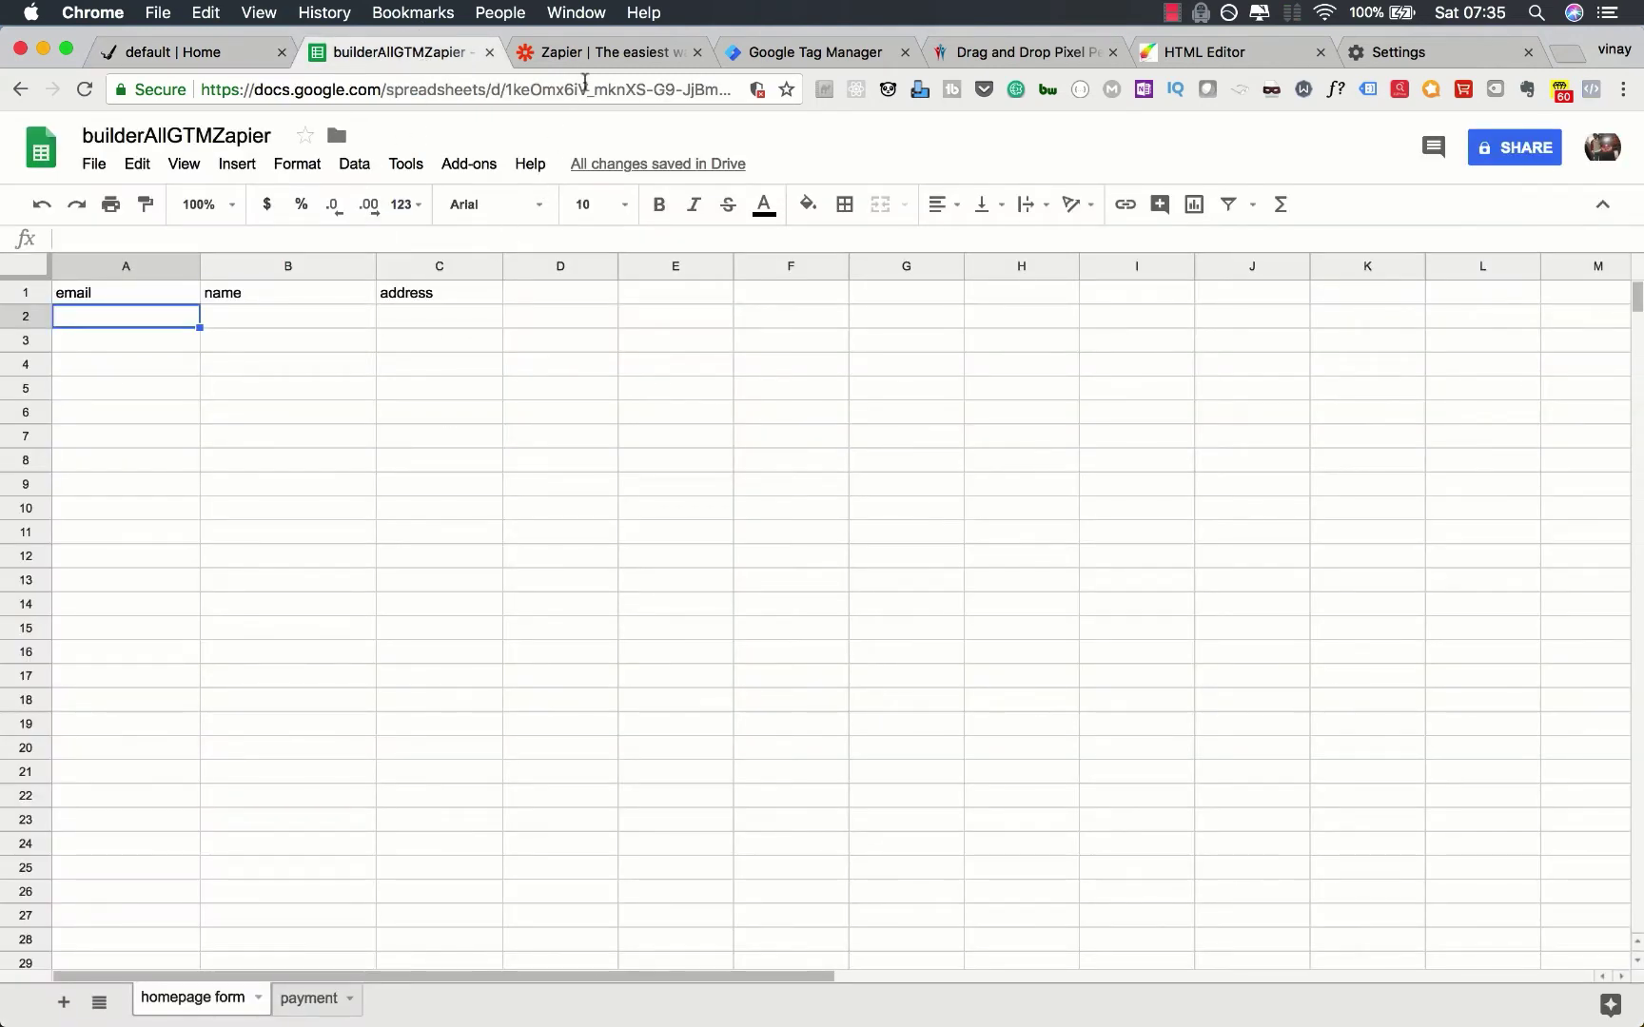
pyautogui.click(602, 57)
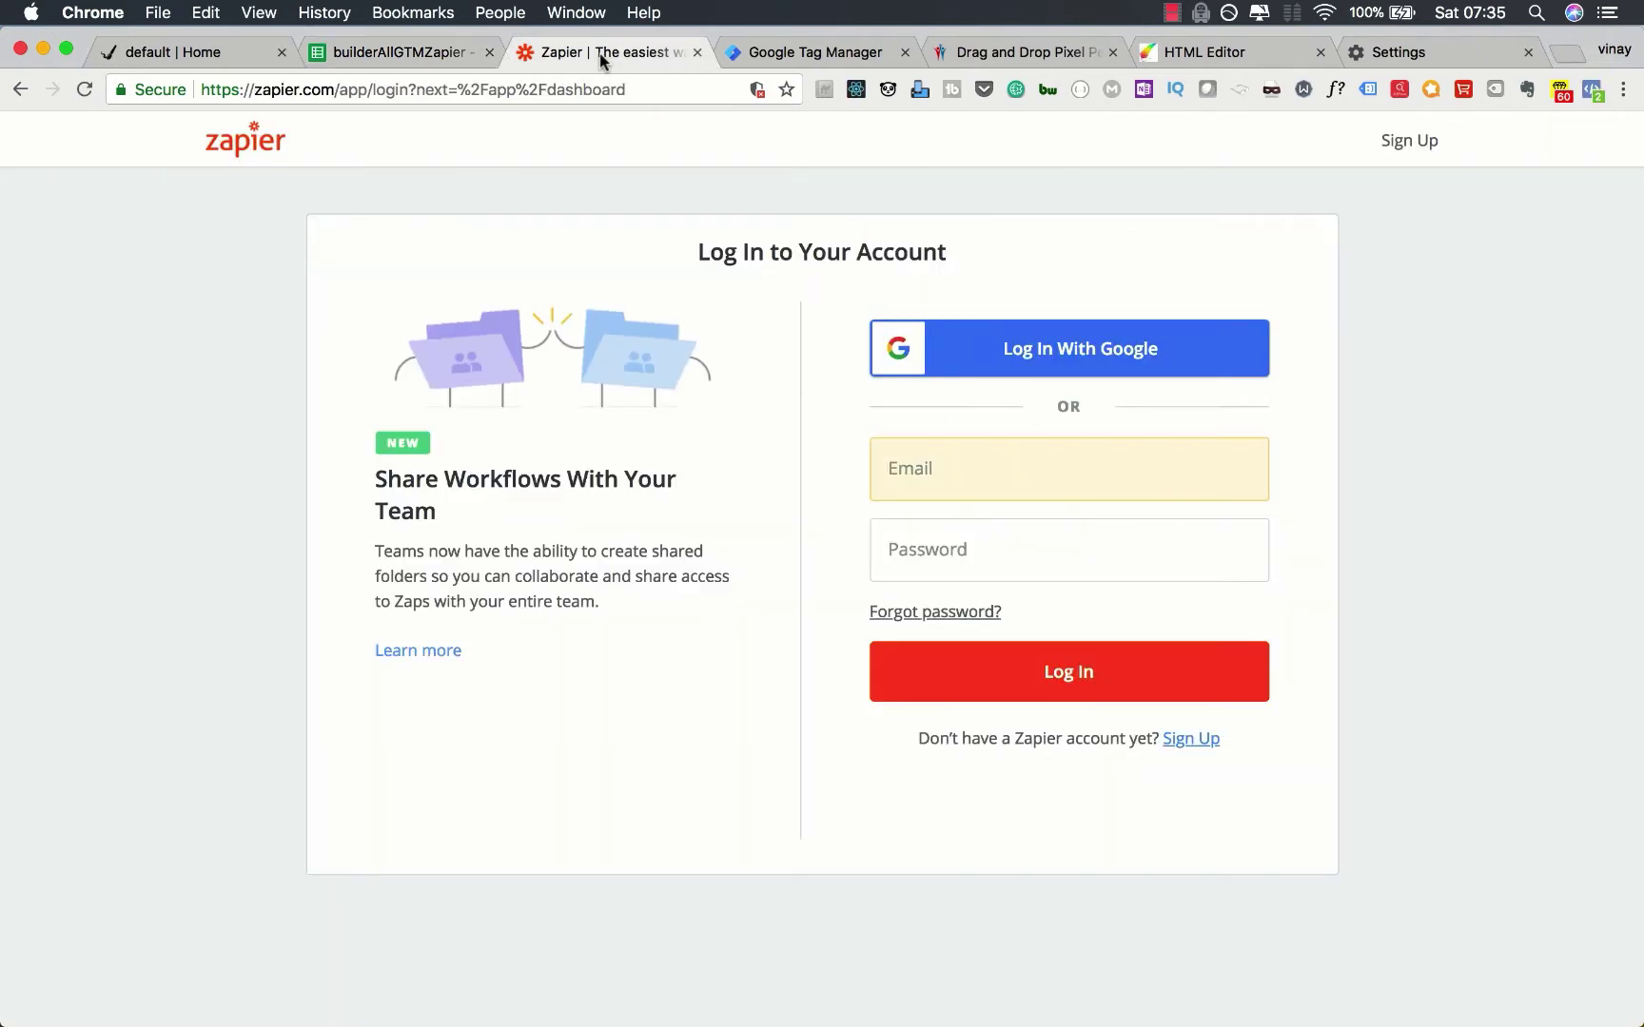
pyautogui.click(768, 55)
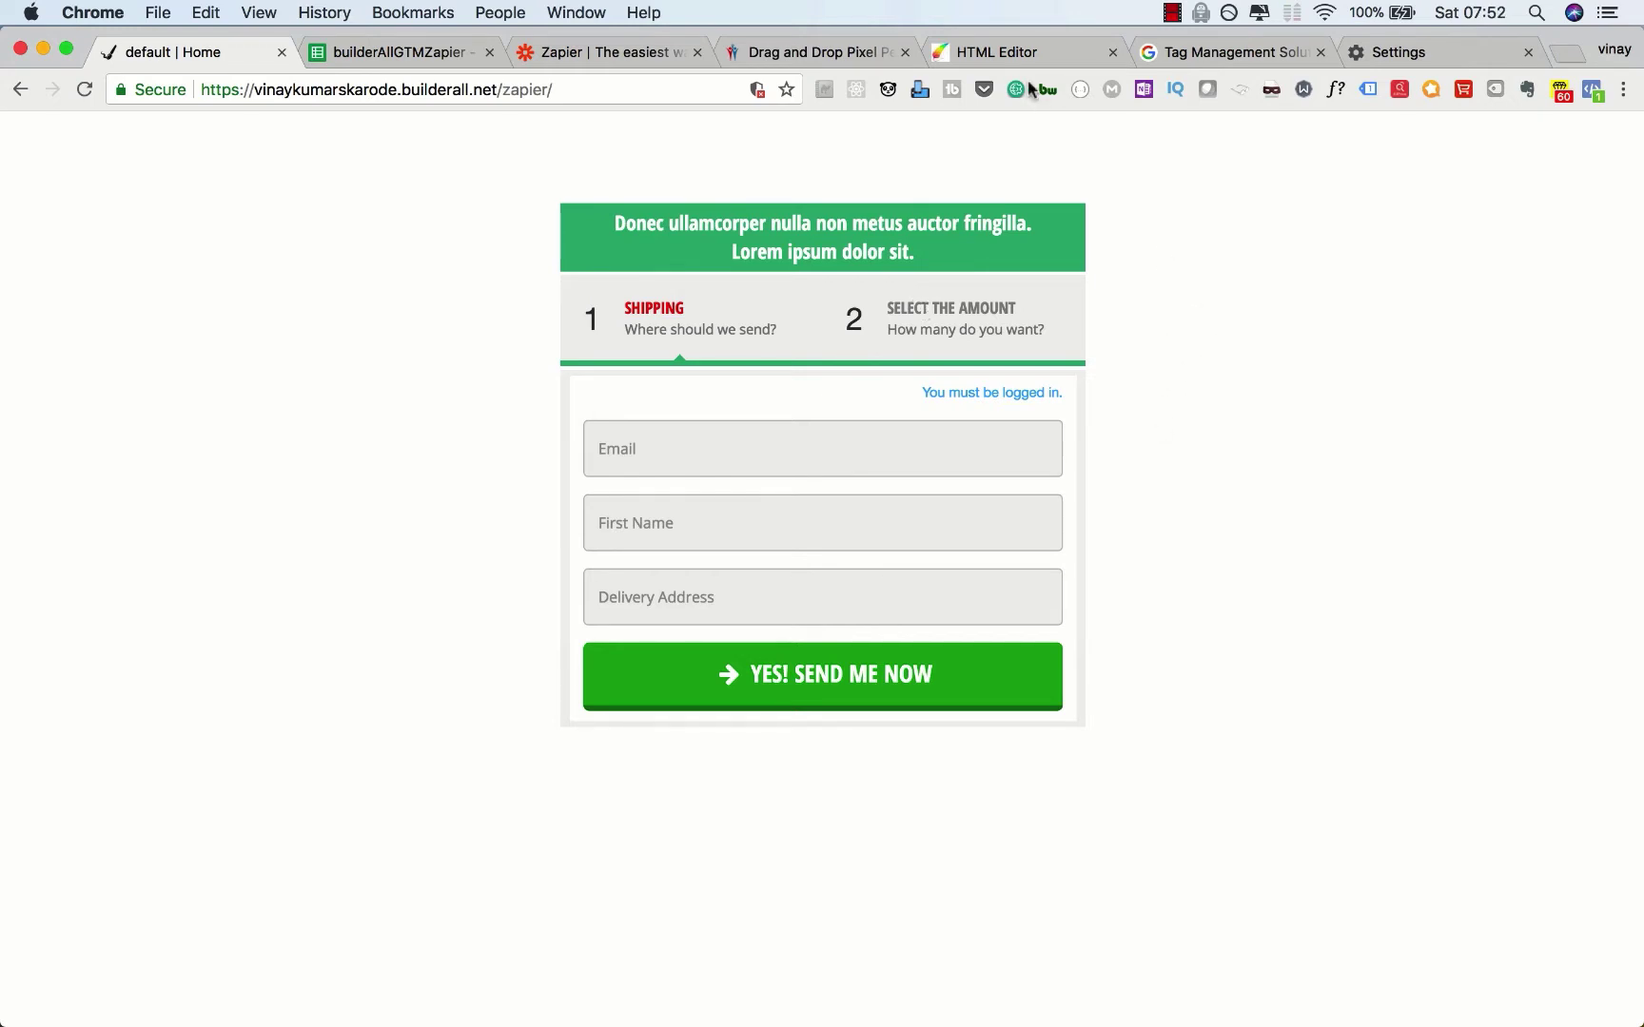
# Step: Browse the default layout's Home and thank you pages in the editor, then view the Tag Manager overview
pyautogui.click(1012, 52)
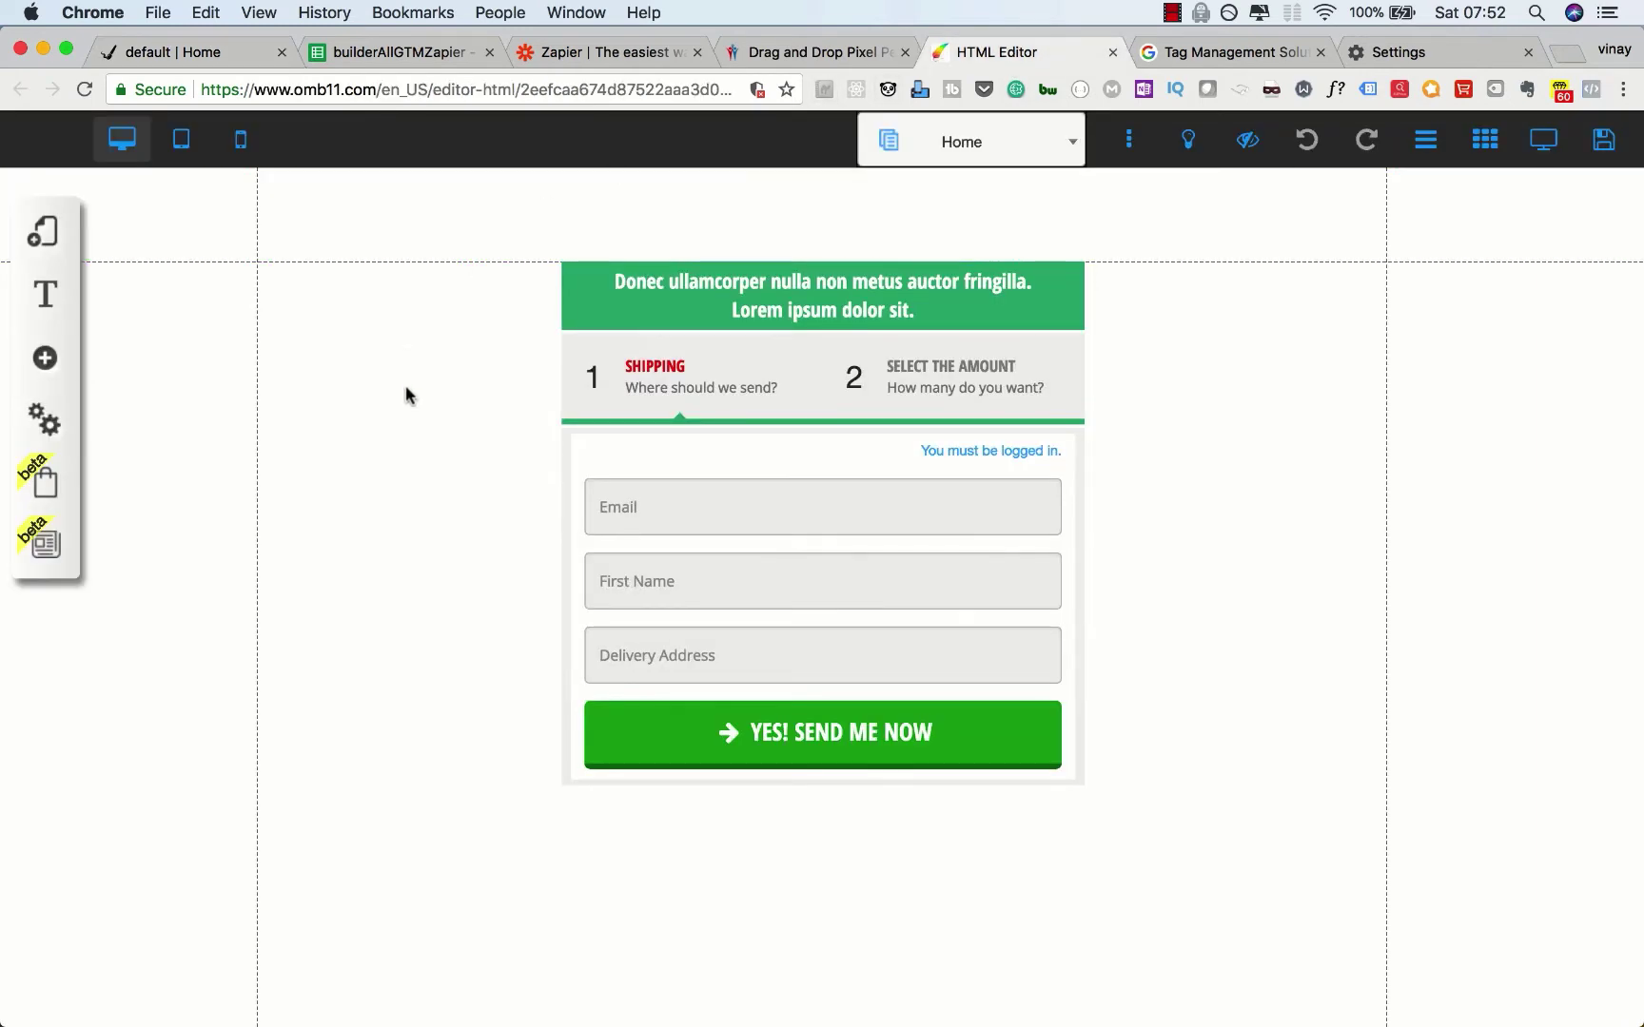
pyautogui.click(44, 232)
pyautogui.click(398, 312)
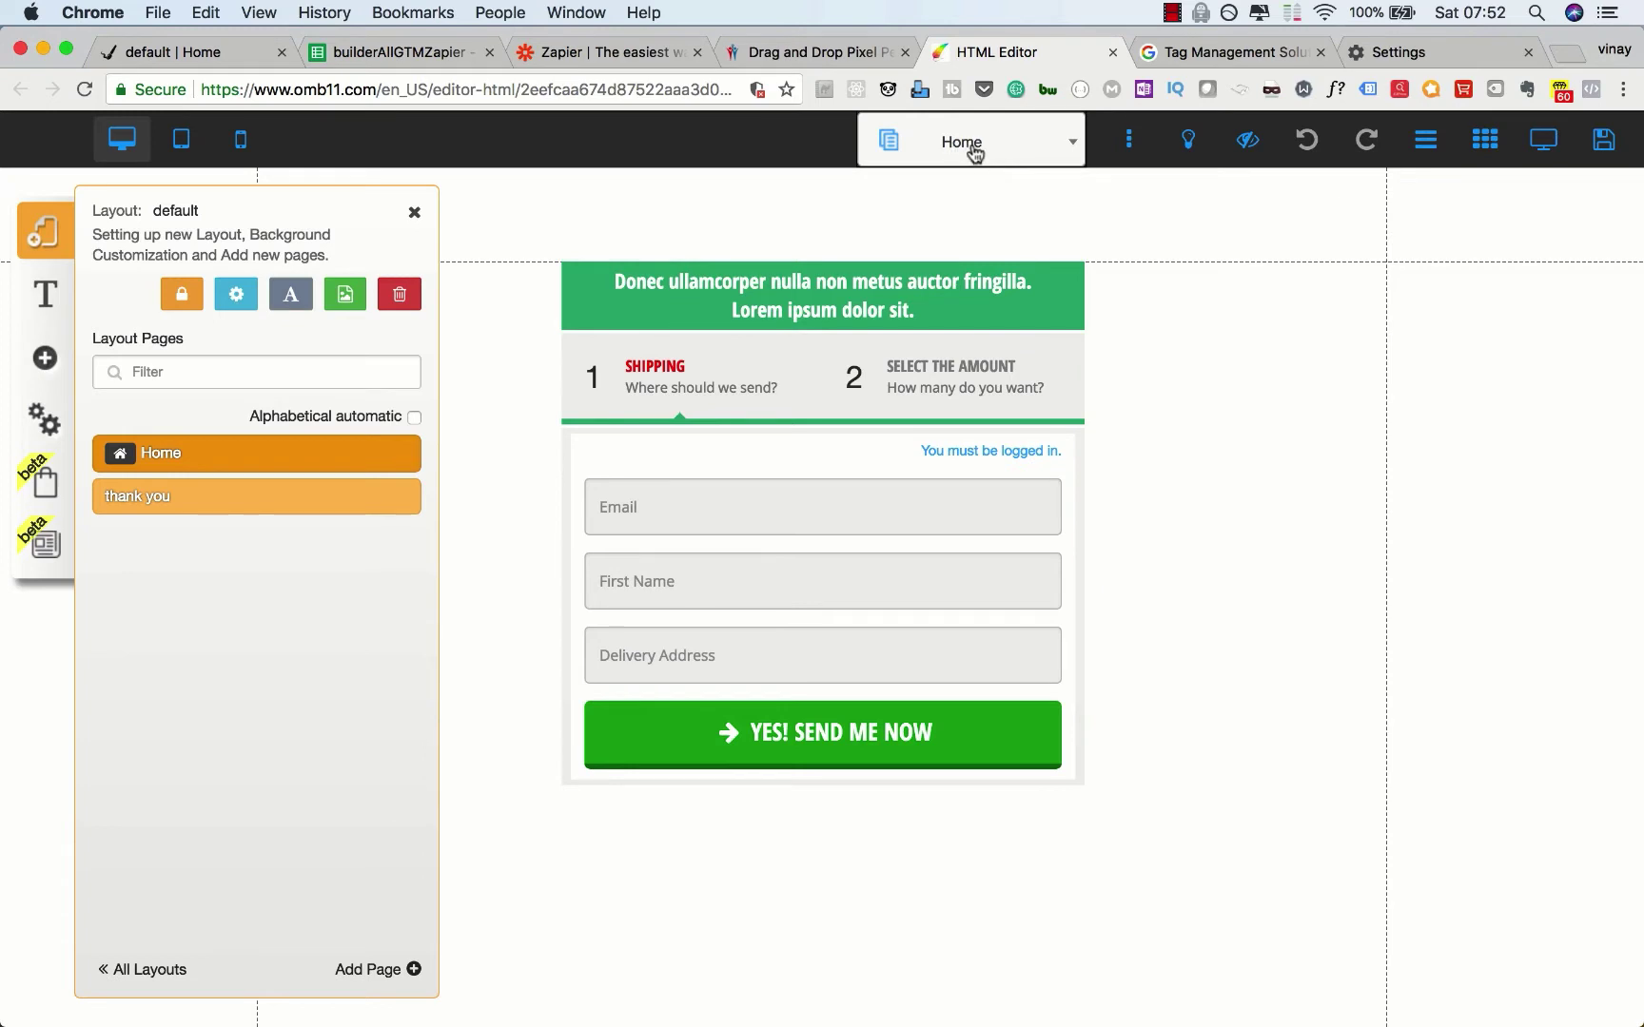
pyautogui.click(1198, 52)
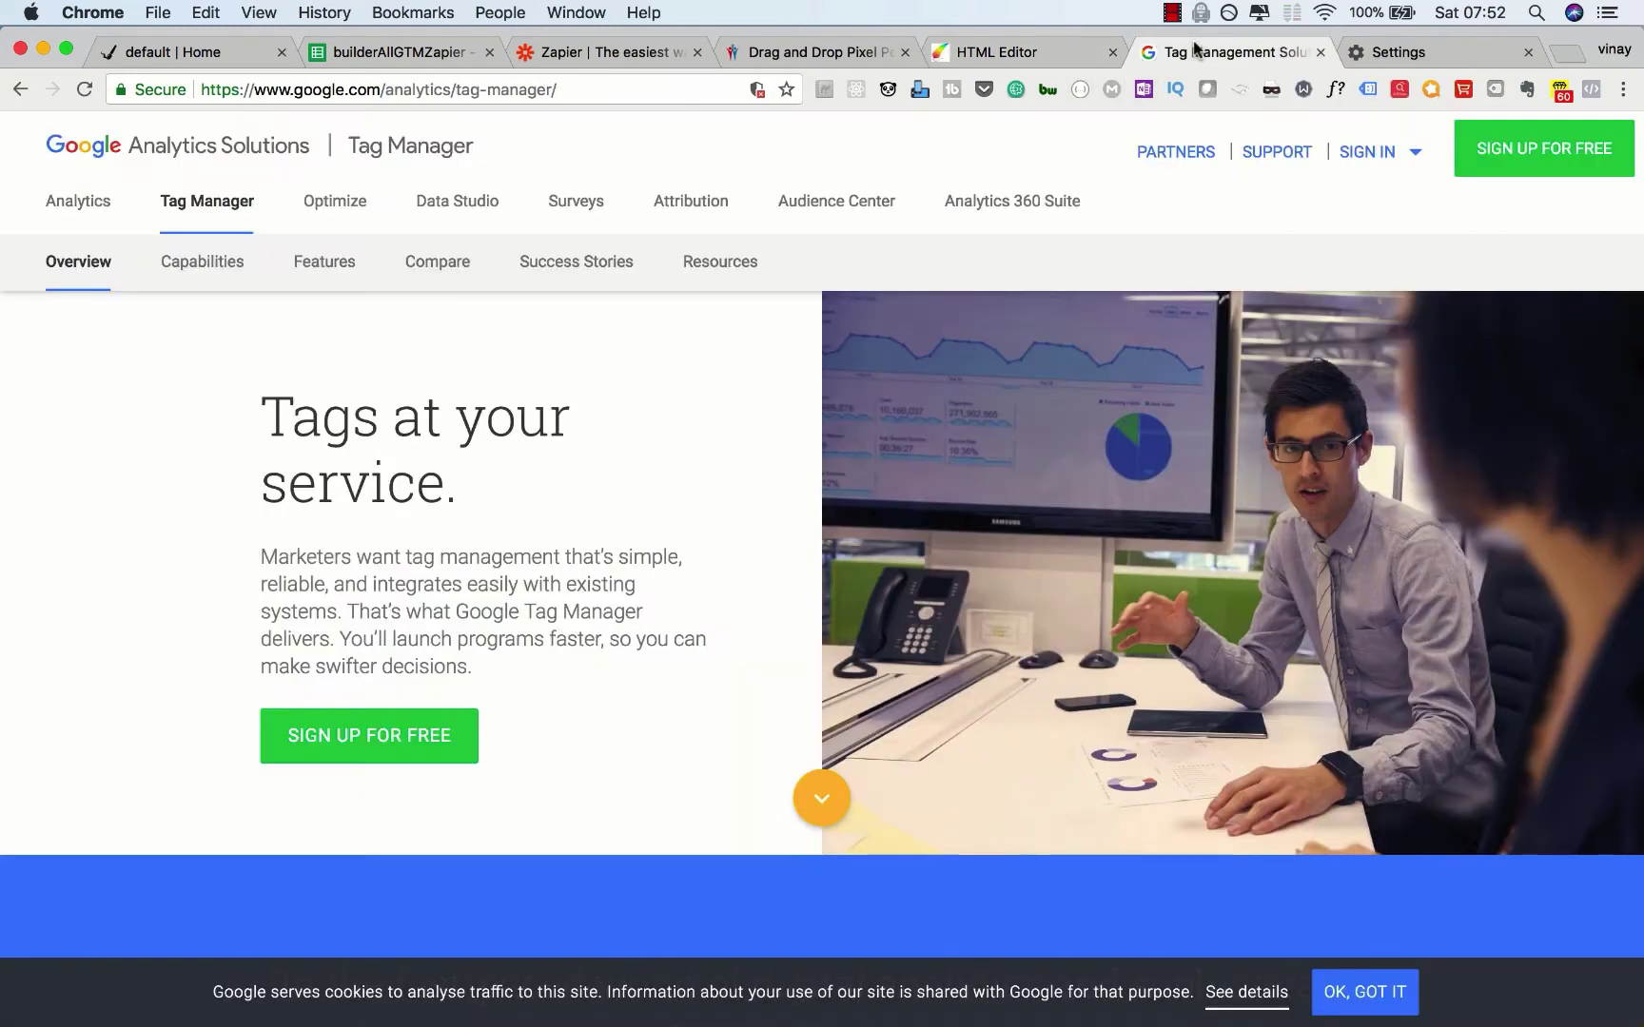
# Step: Sign in to Tag Manager in a new tab and close the old overview page
pyautogui.click(1377, 174)
pyautogui.click(1257, 231)
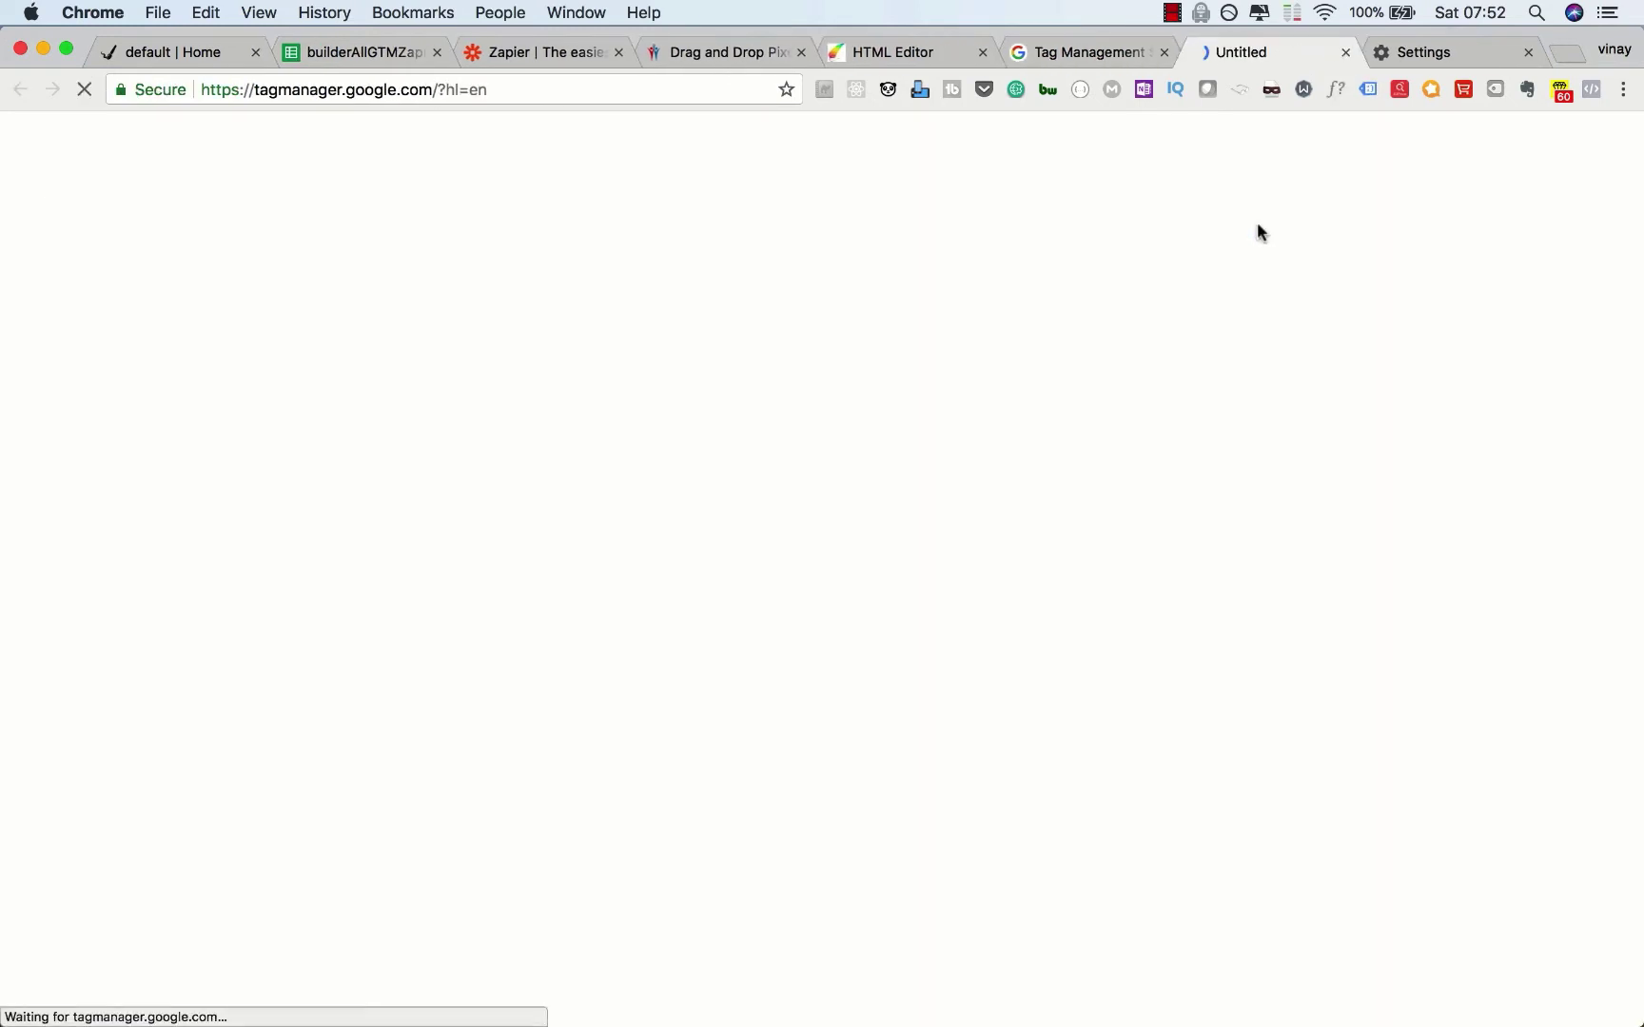
pyautogui.click(1163, 52)
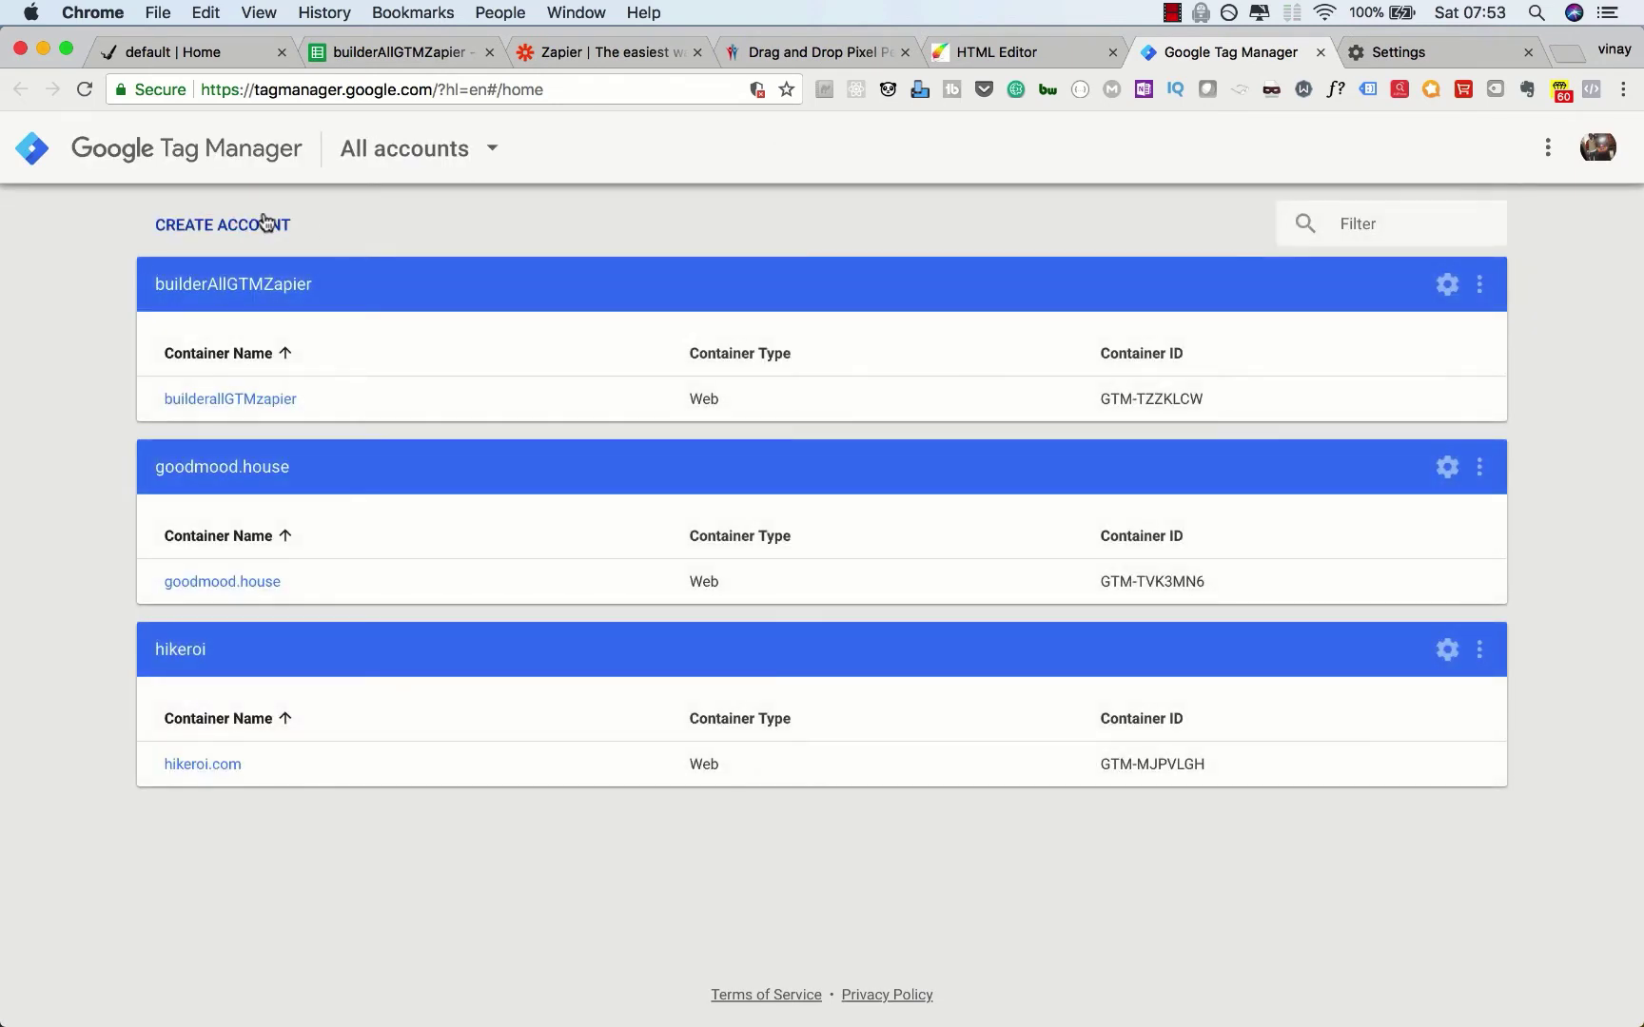
# Step: Create account builderallTestZapier with a Web container builderallTestZapier and accept the Terms of Service
pyautogui.click(285, 225)
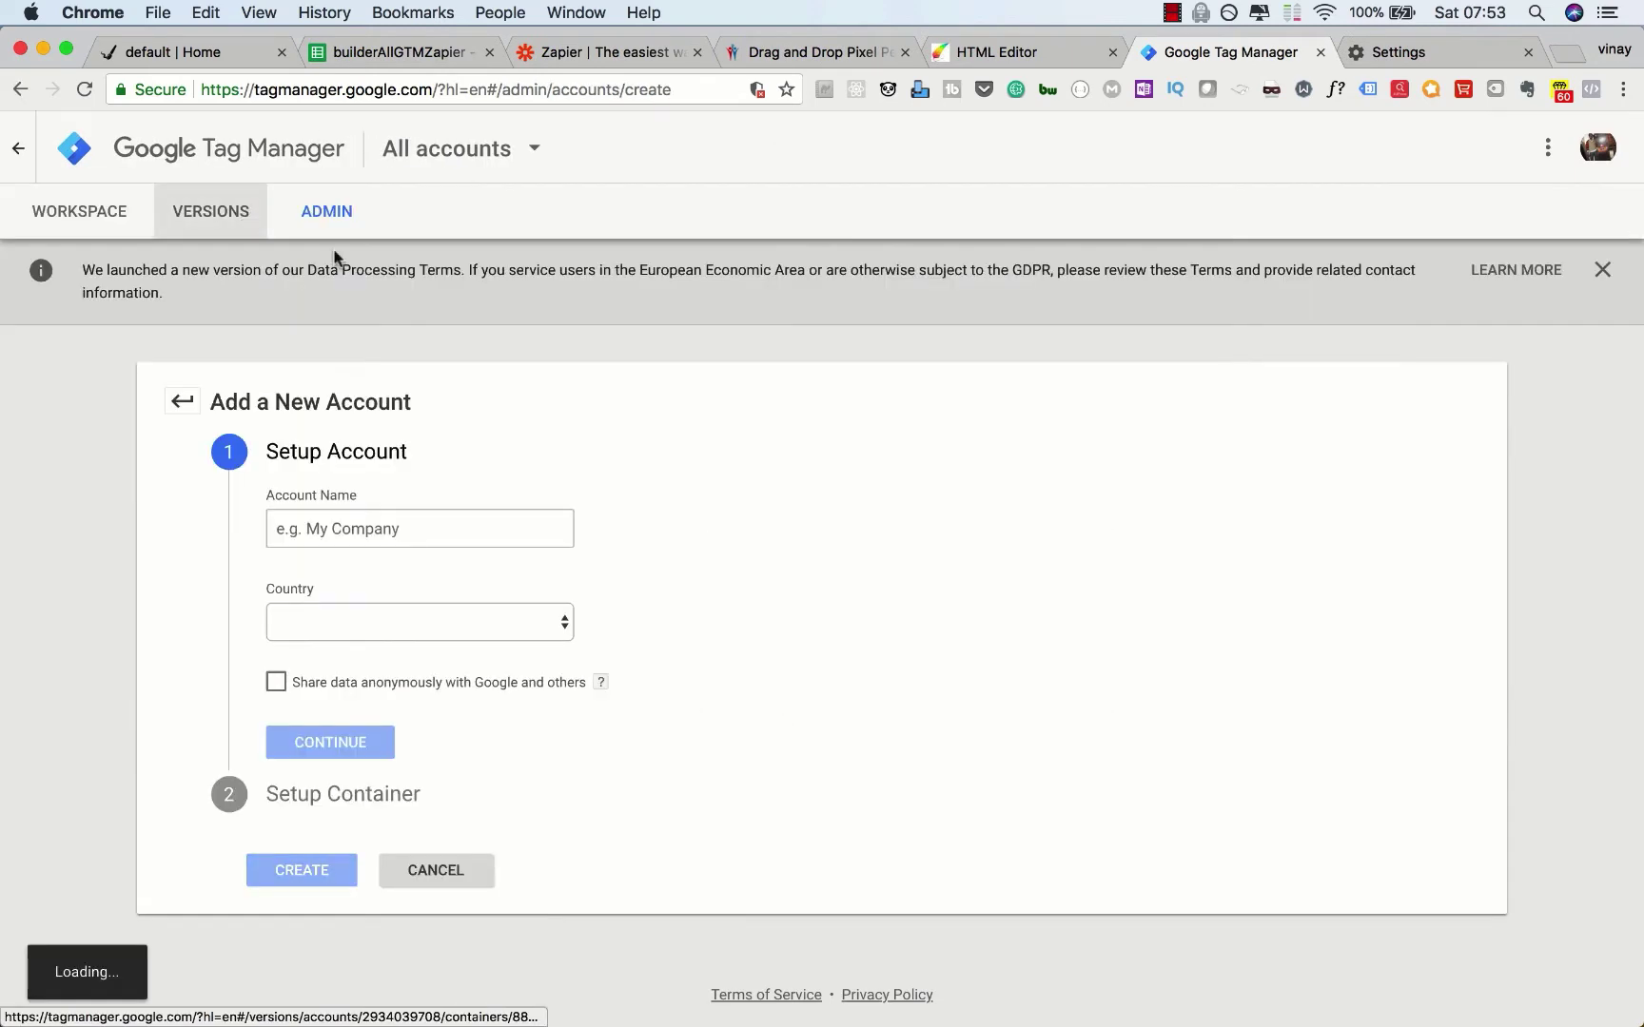
pyautogui.write('builderallTestZapier')
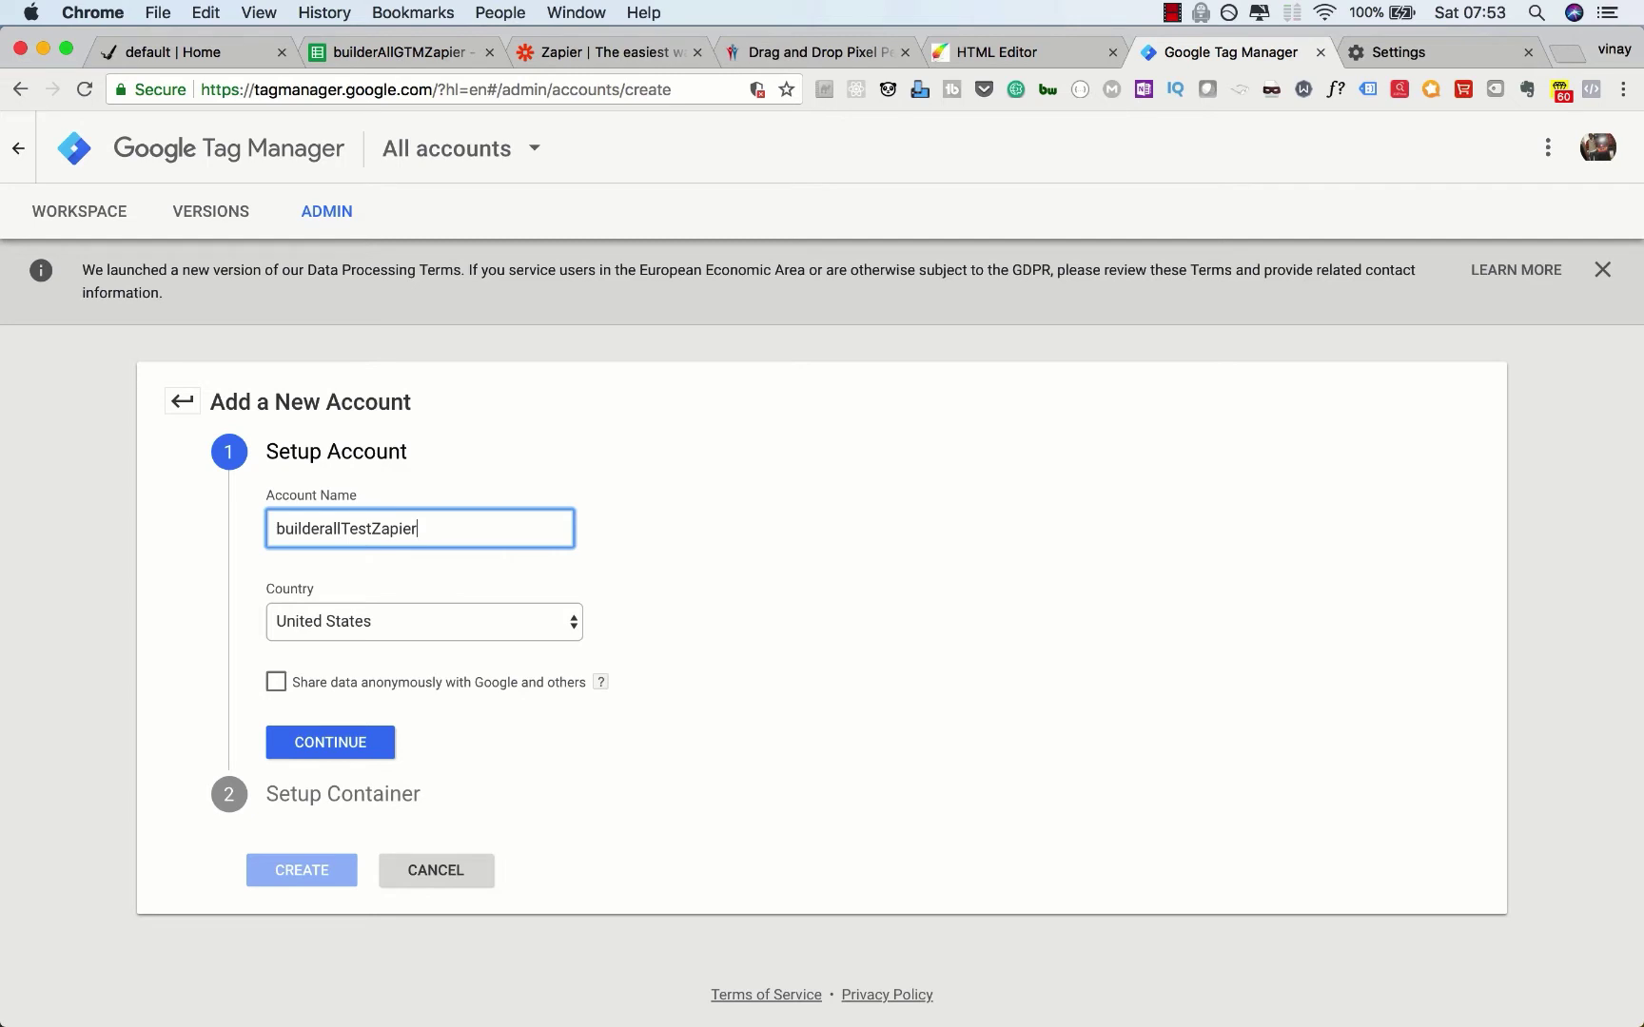
pyautogui.click(349, 744)
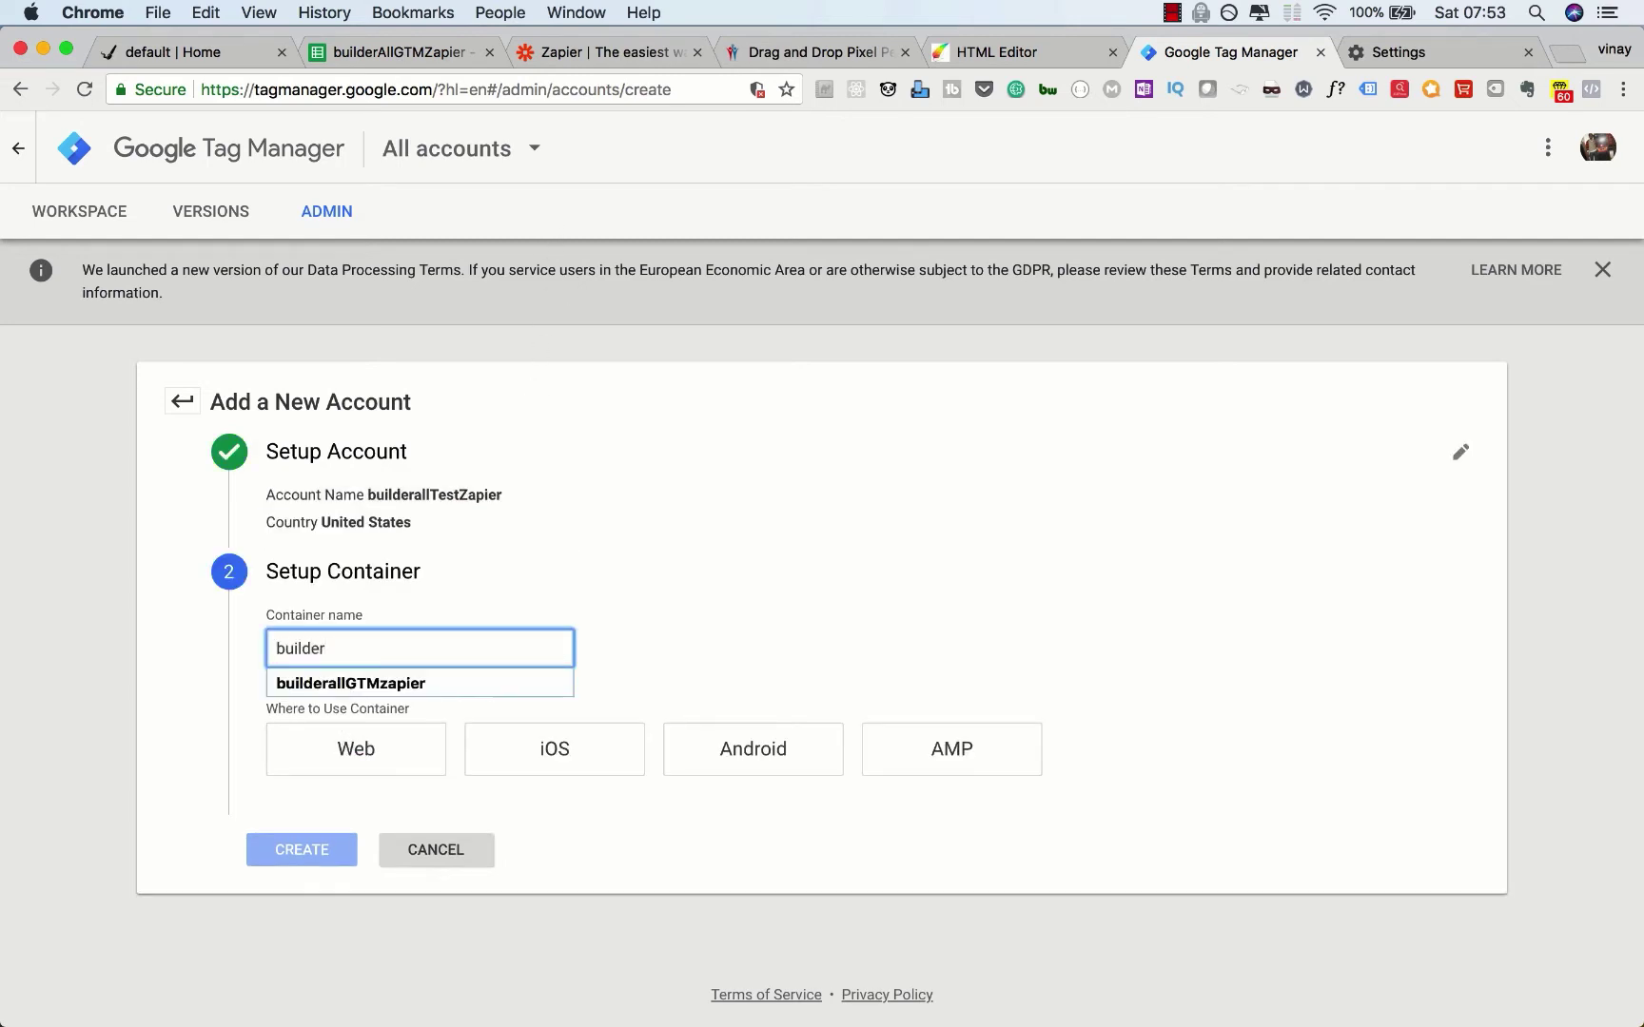
pyautogui.write('allTestZapier')
pyautogui.click(405, 743)
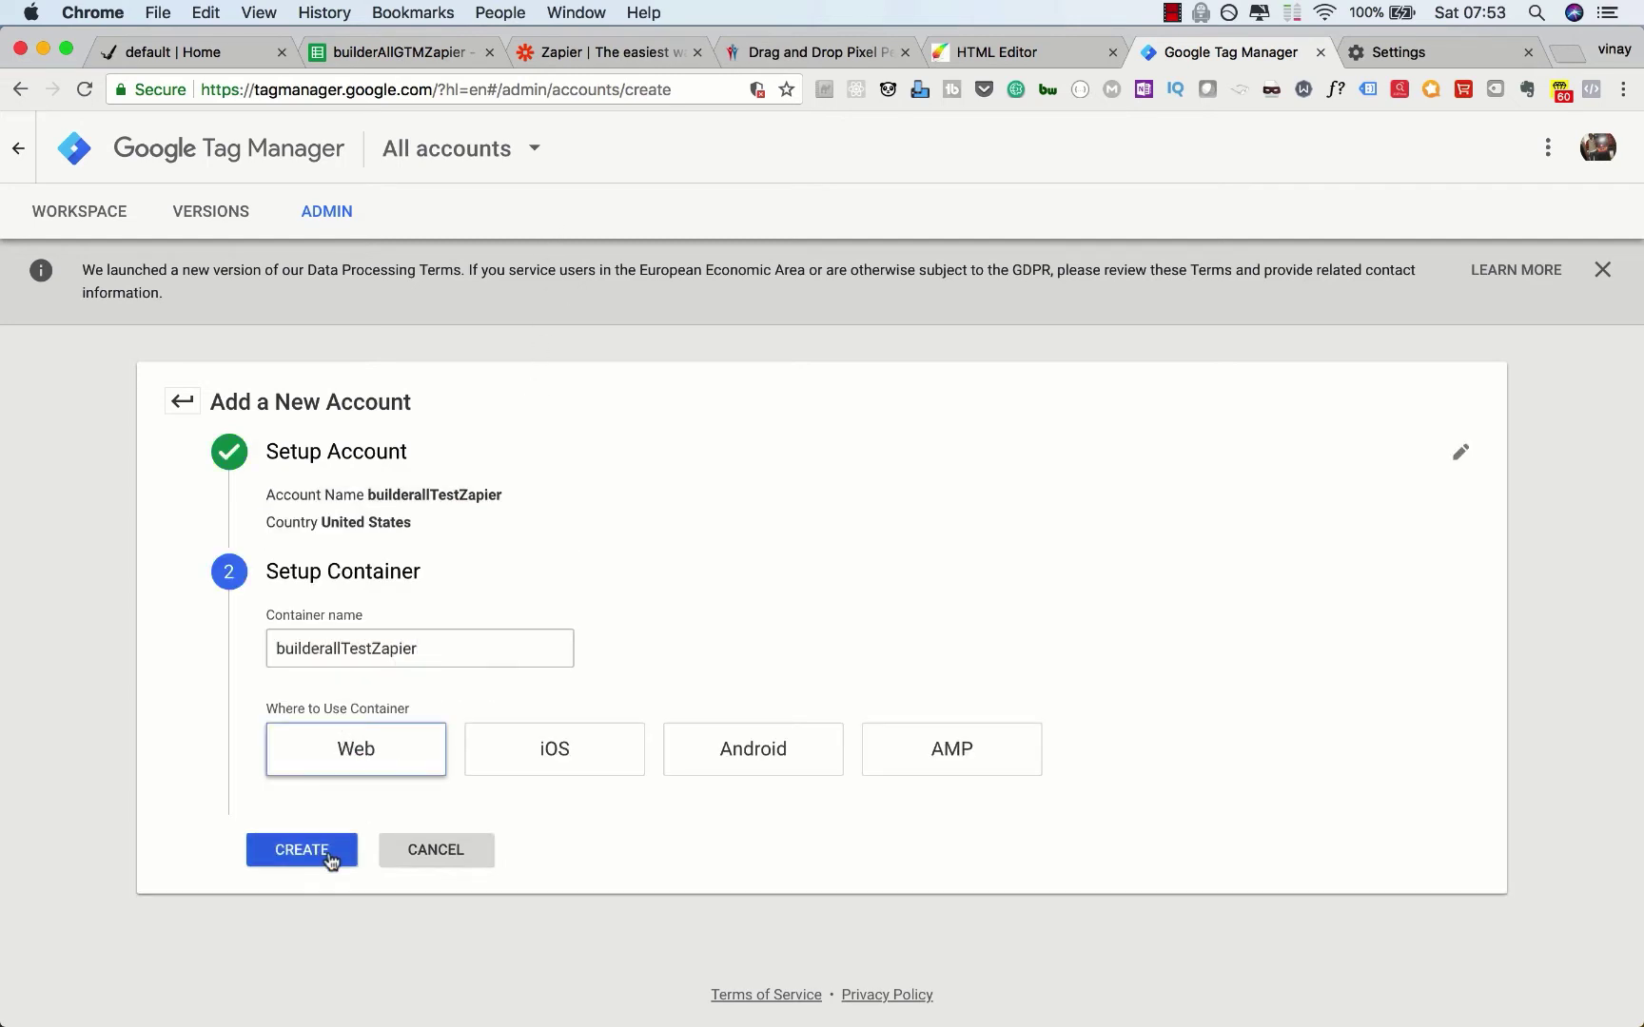
pyautogui.click(330, 861)
pyautogui.click(1573, 148)
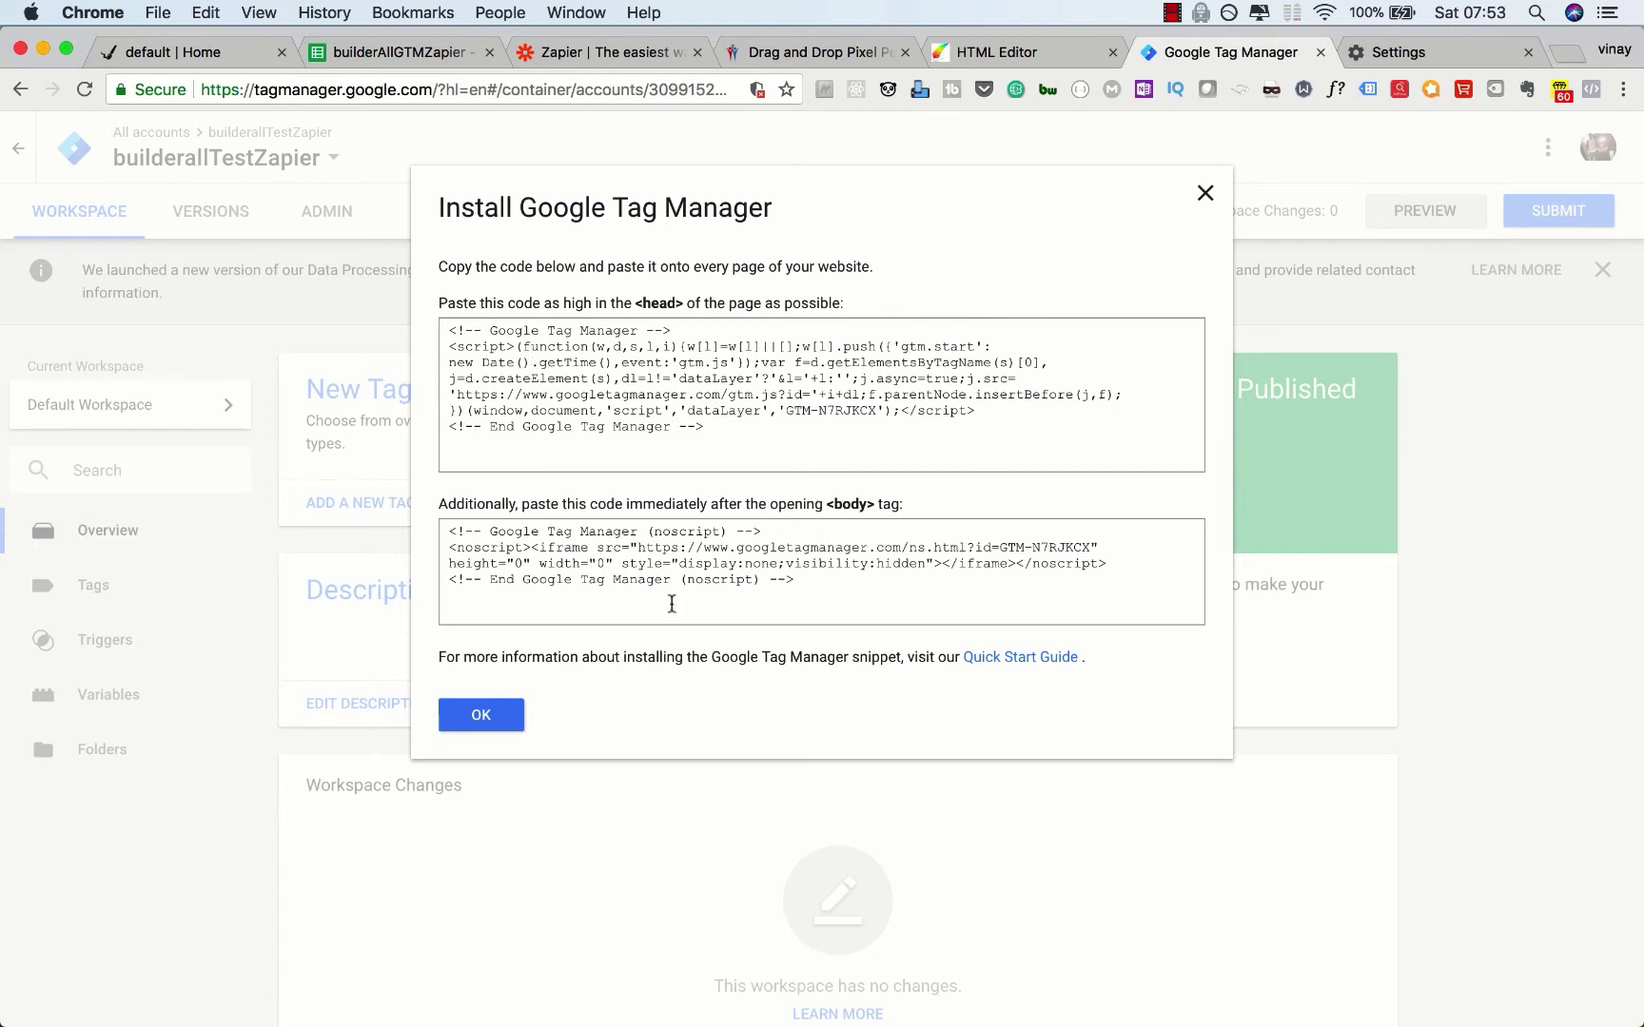
# Step: Open the default layout's Settings and SEO head scripts and delete the old GTM code
pyautogui.click(1016, 55)
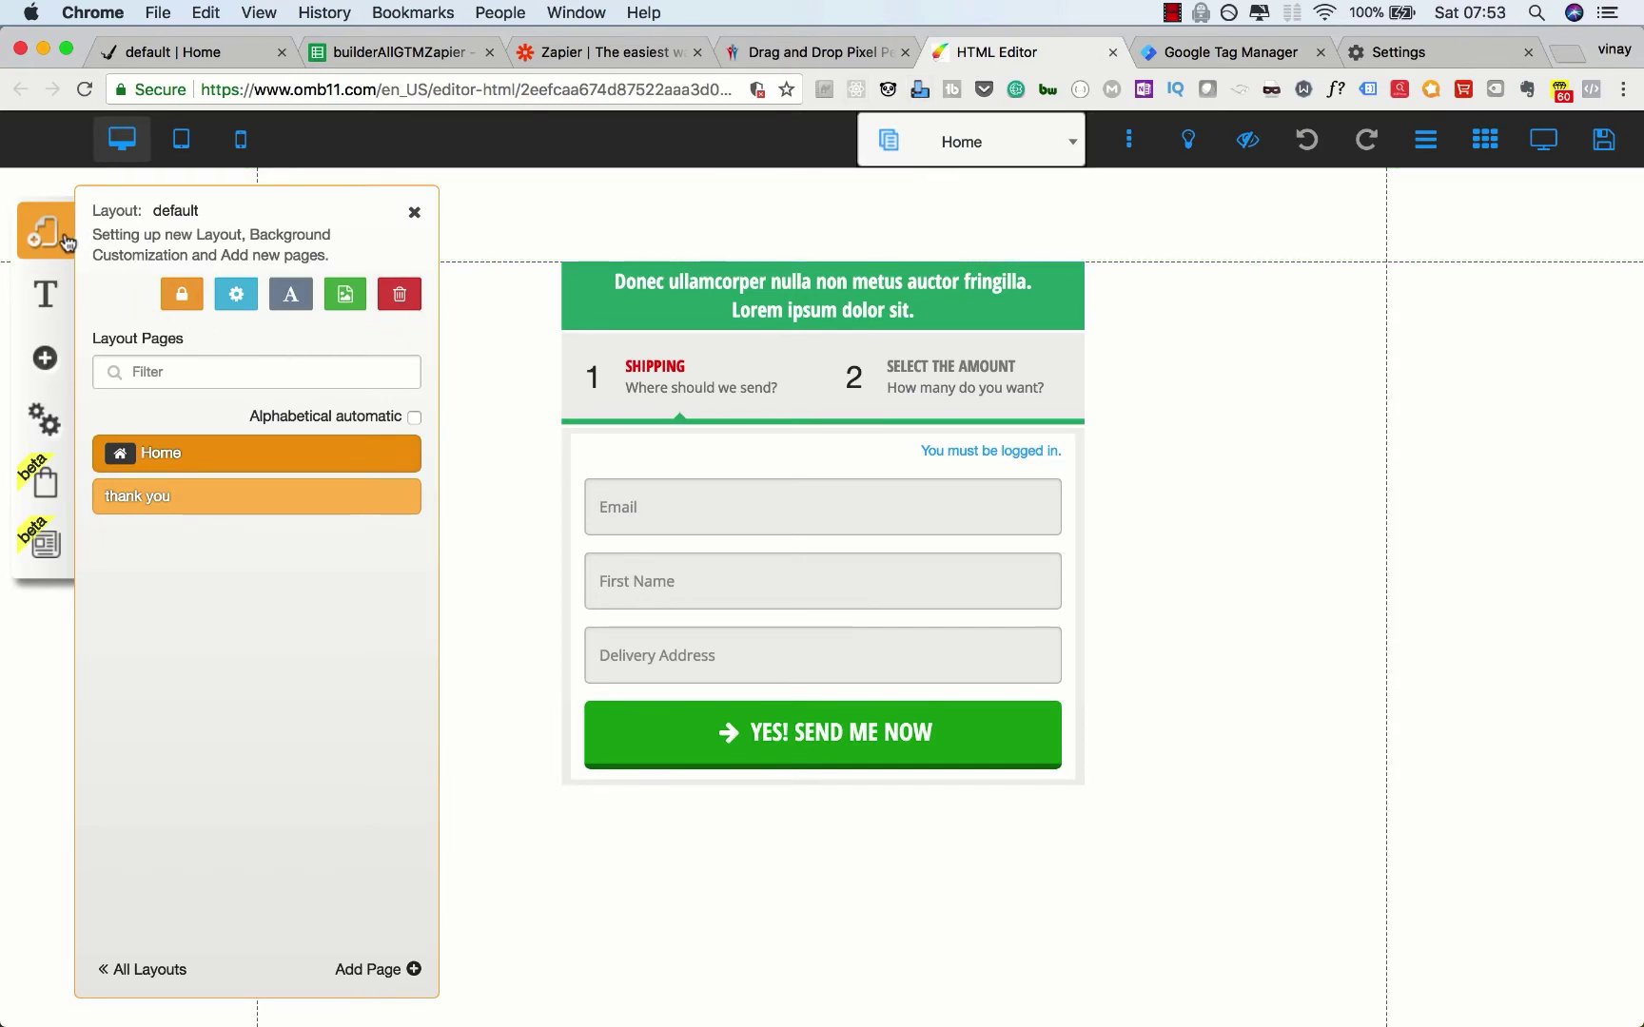
pyautogui.click(36, 246)
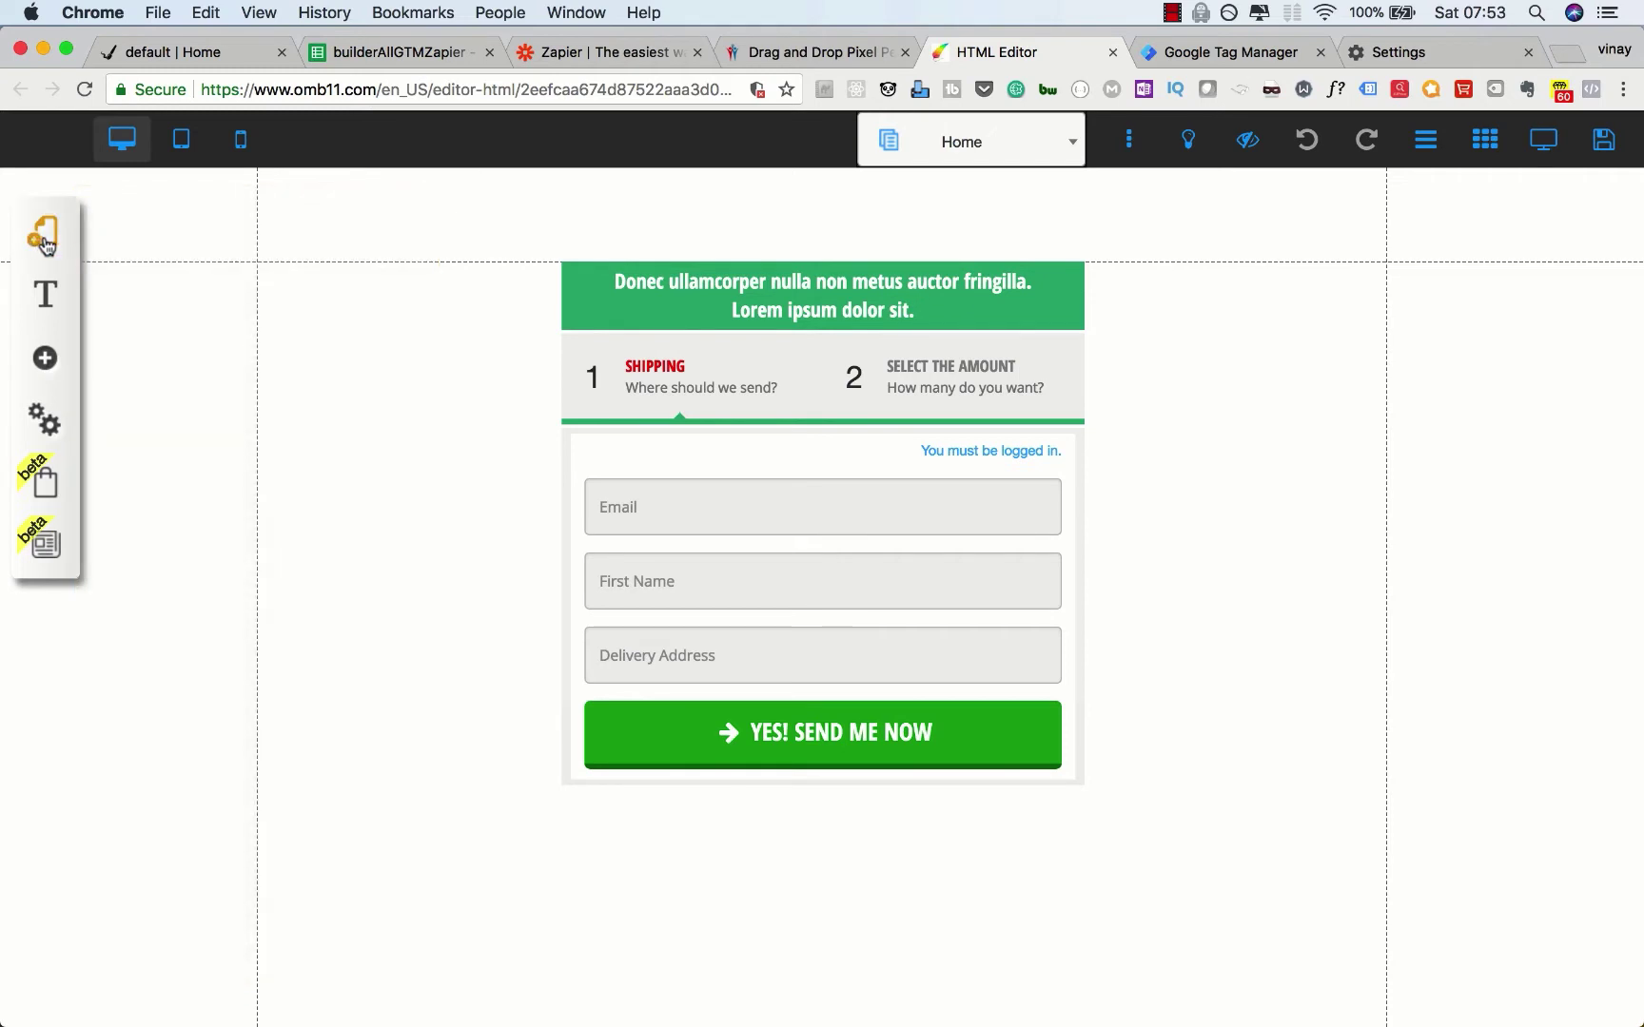
pyautogui.click(399, 309)
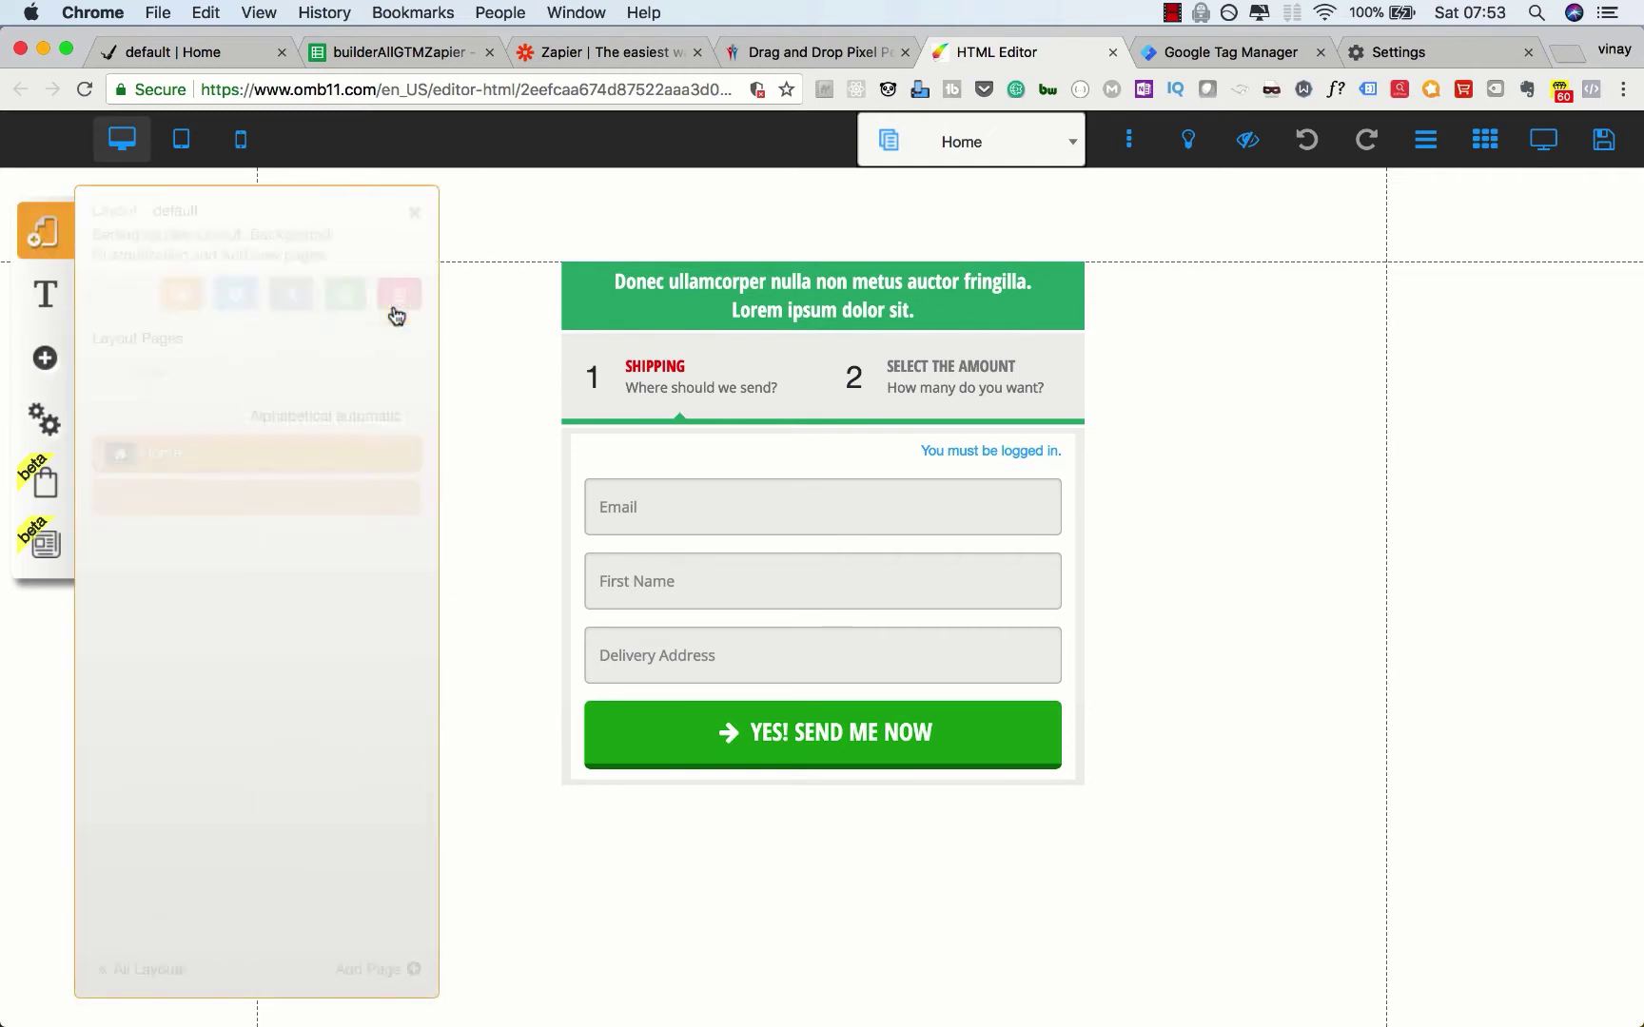
pyautogui.click(234, 296)
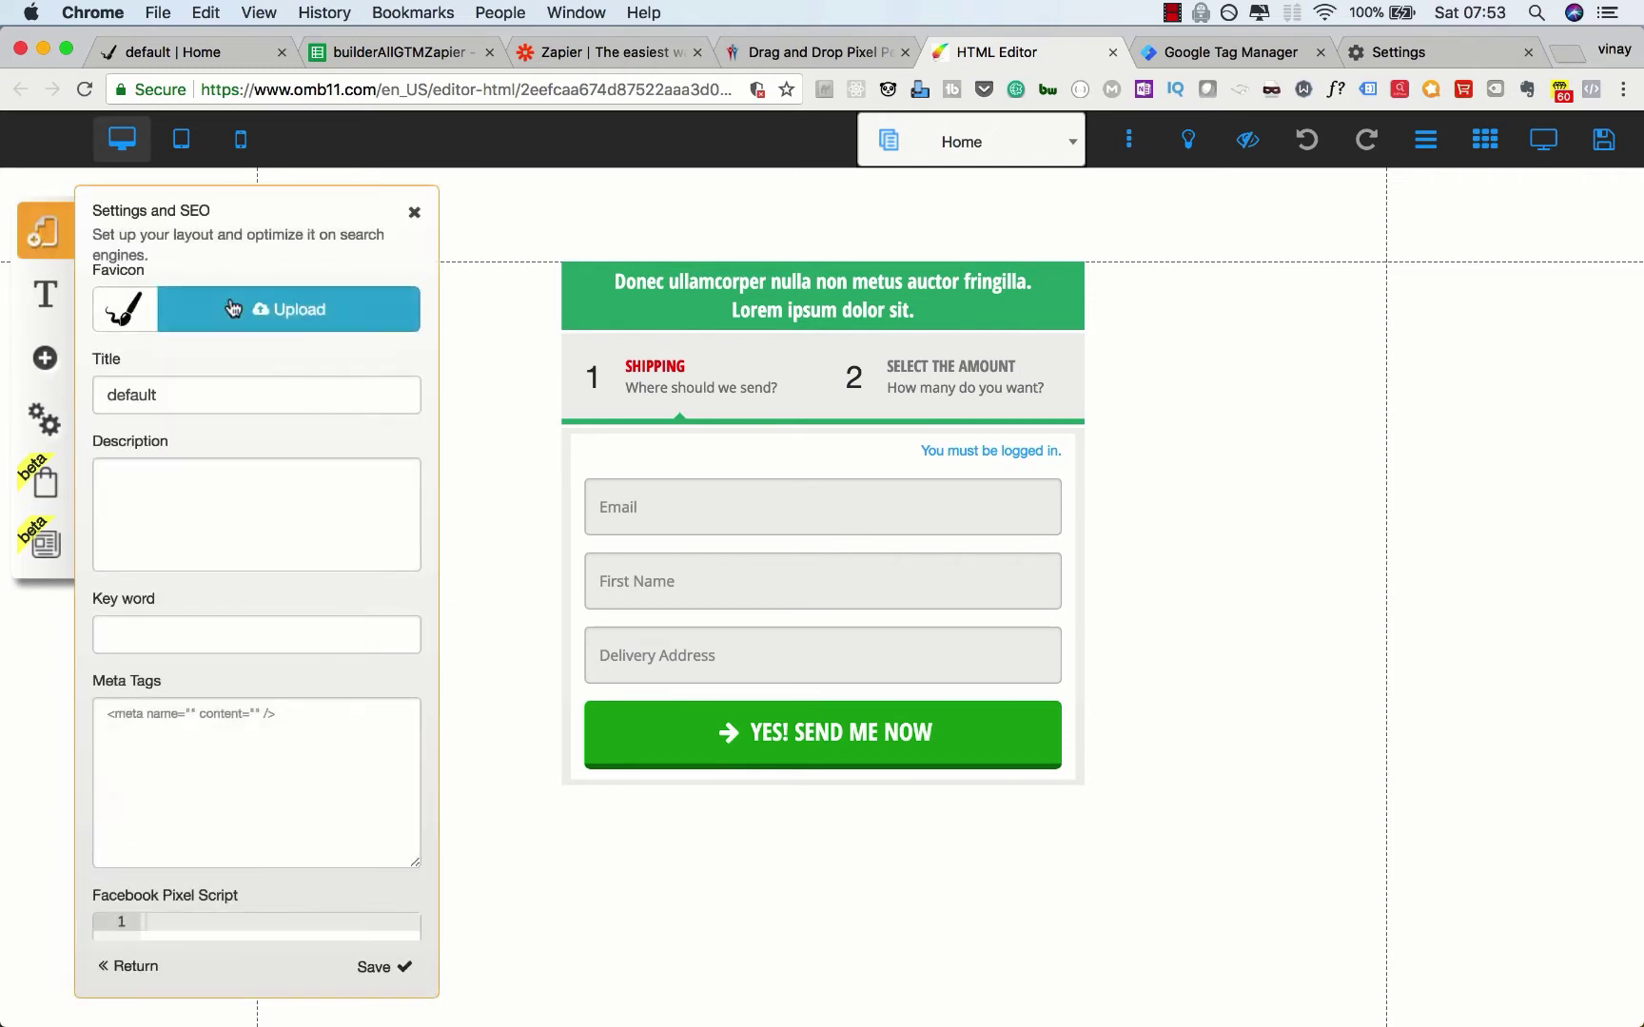
pyautogui.scroll(-10, 273, 618)
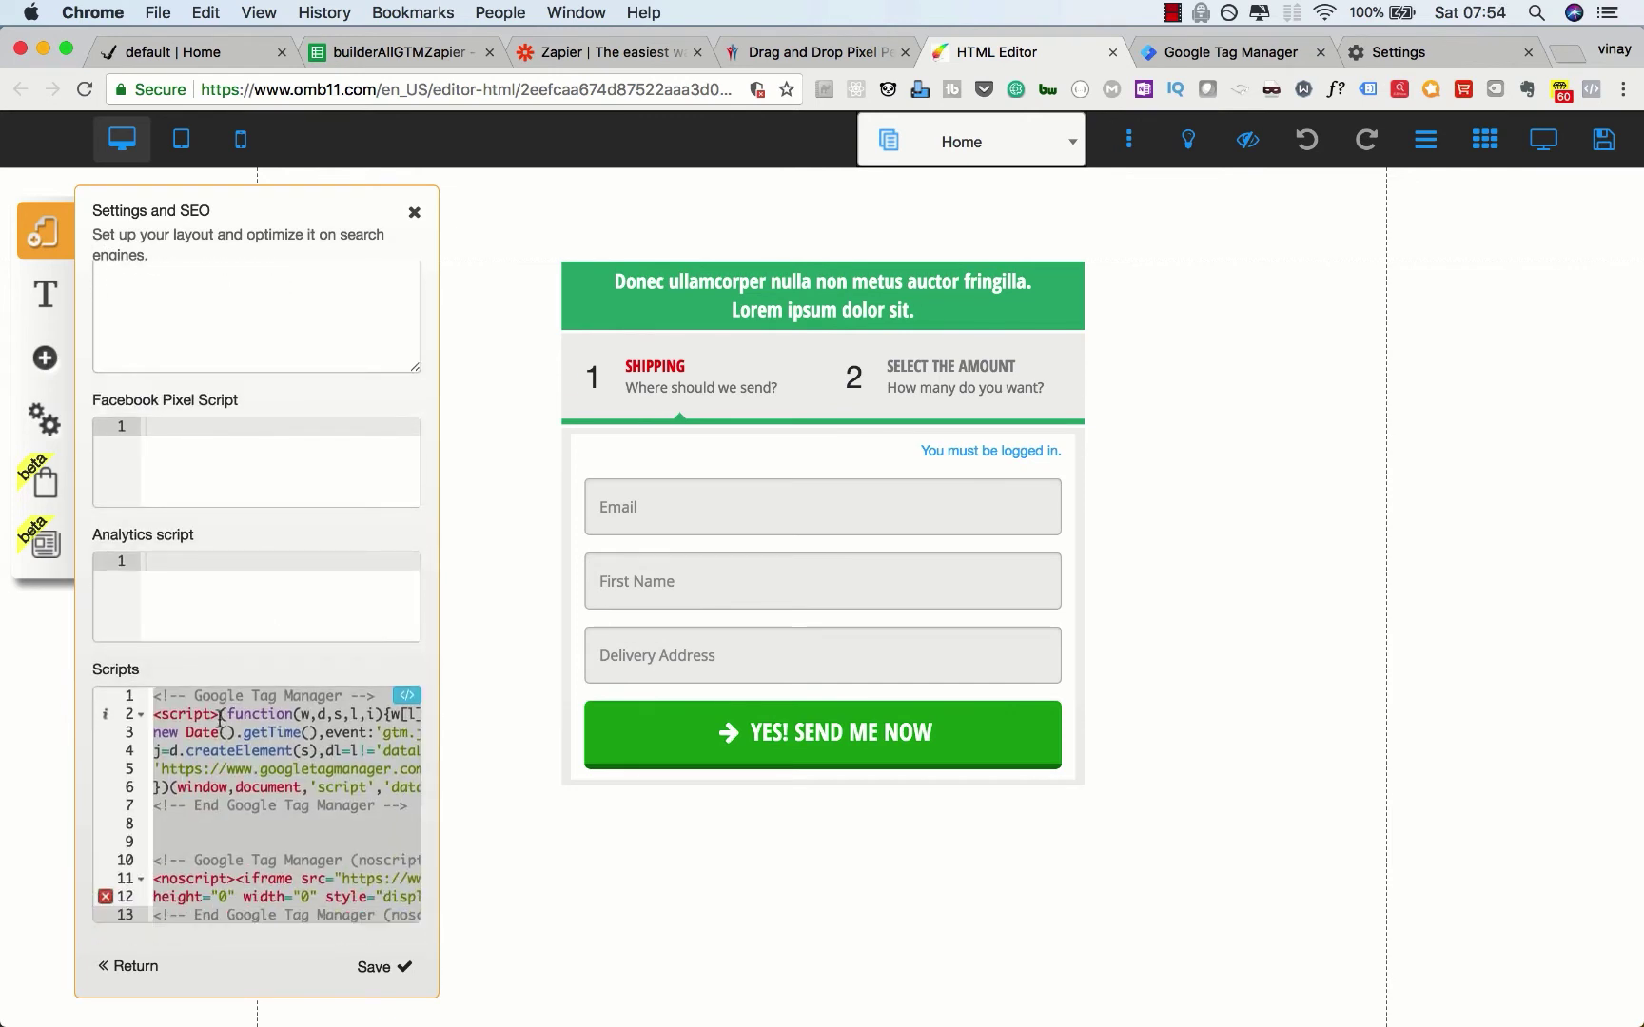
pyautogui.click(407, 700)
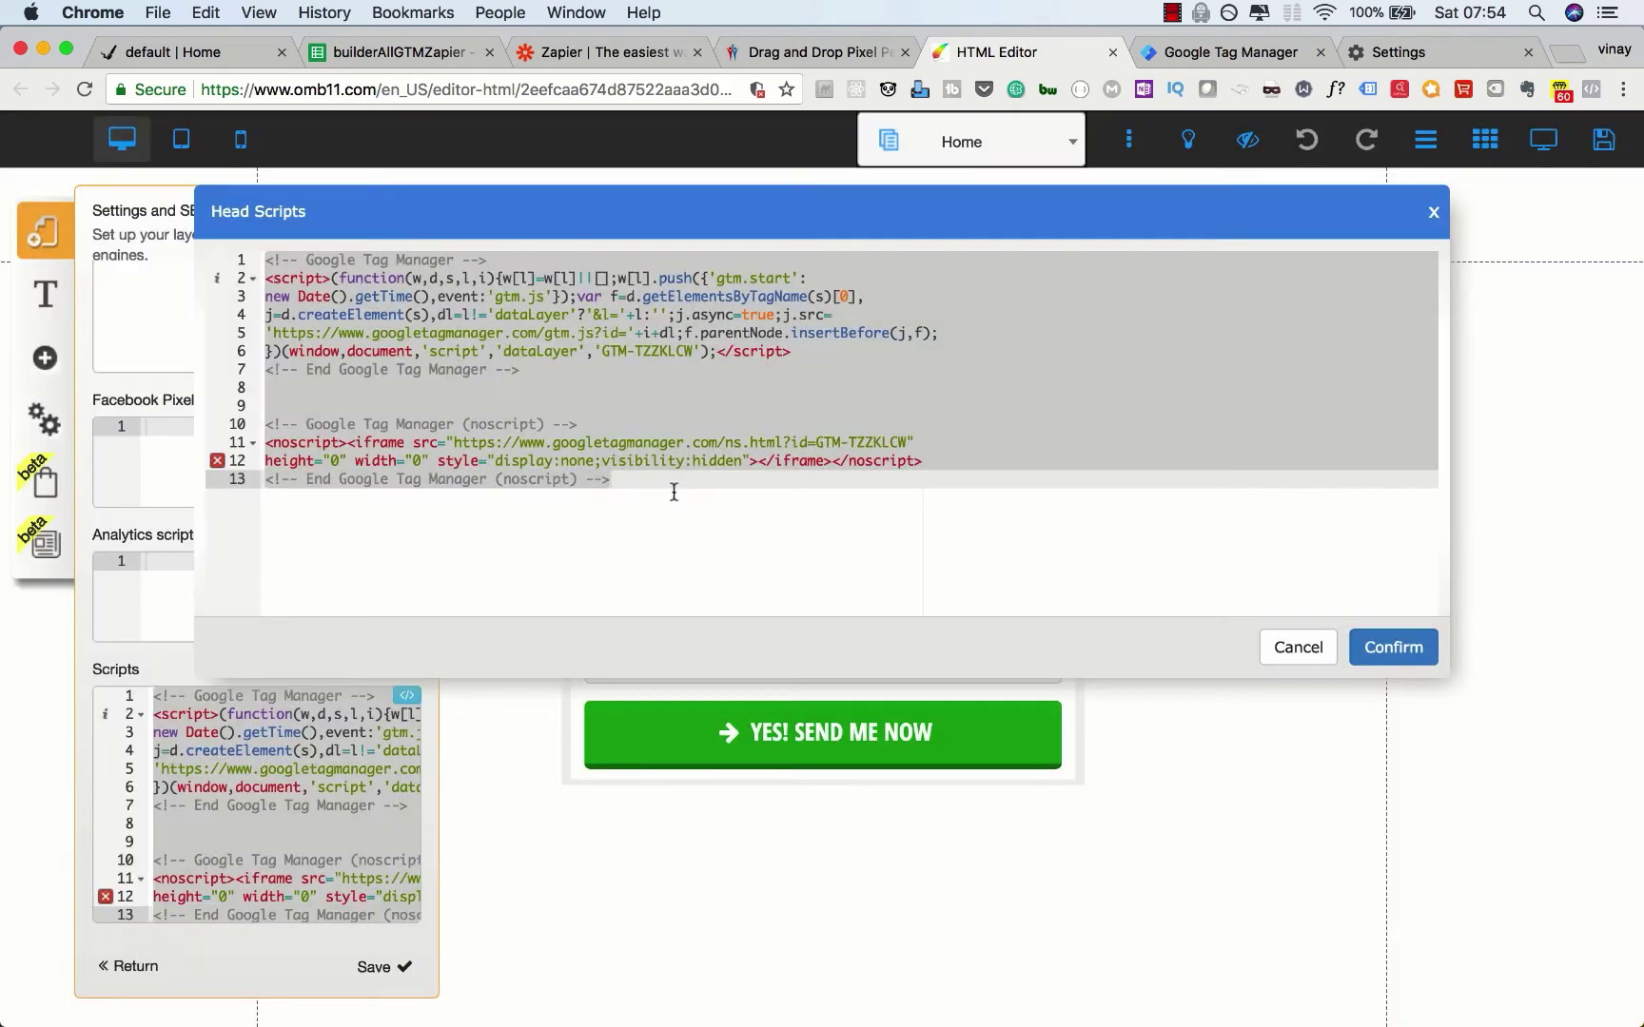
pyautogui.moveTo(674, 491); pyautogui.dragTo(233, 255)
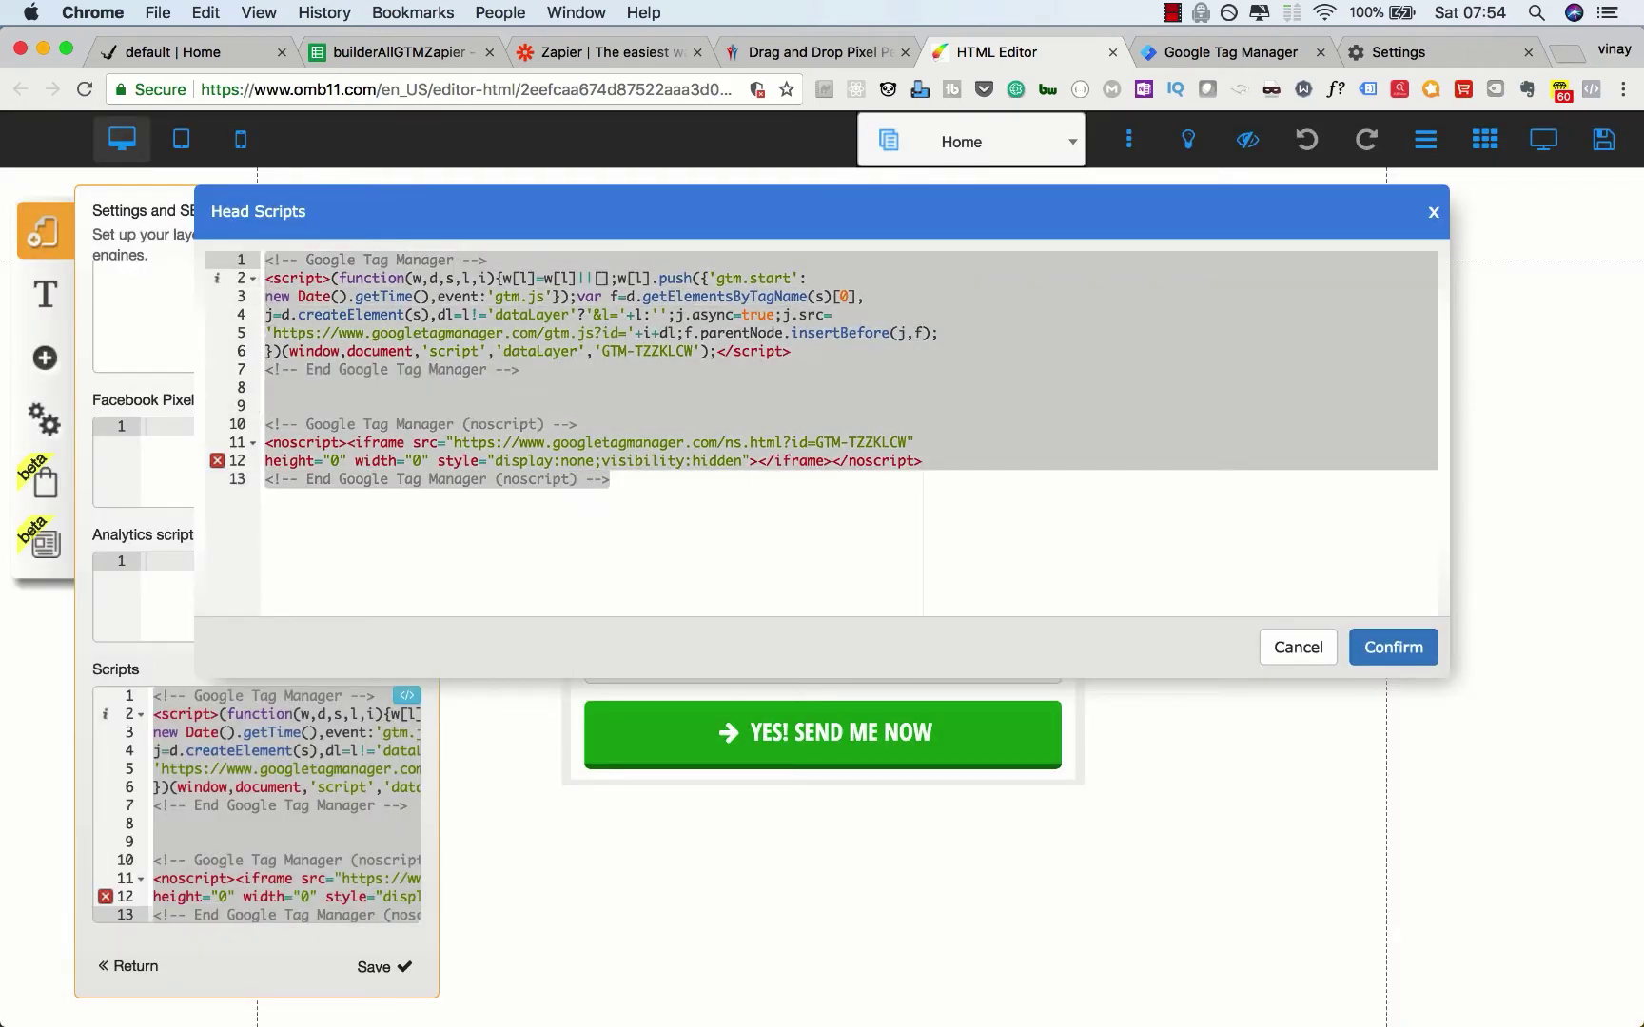
pyautogui.press('BackSpace')
# Step: Paste the GTM-N7RJKCX head snippet and body noscript snippet into the head scripts and confirm
pyautogui.click(1237, 52)
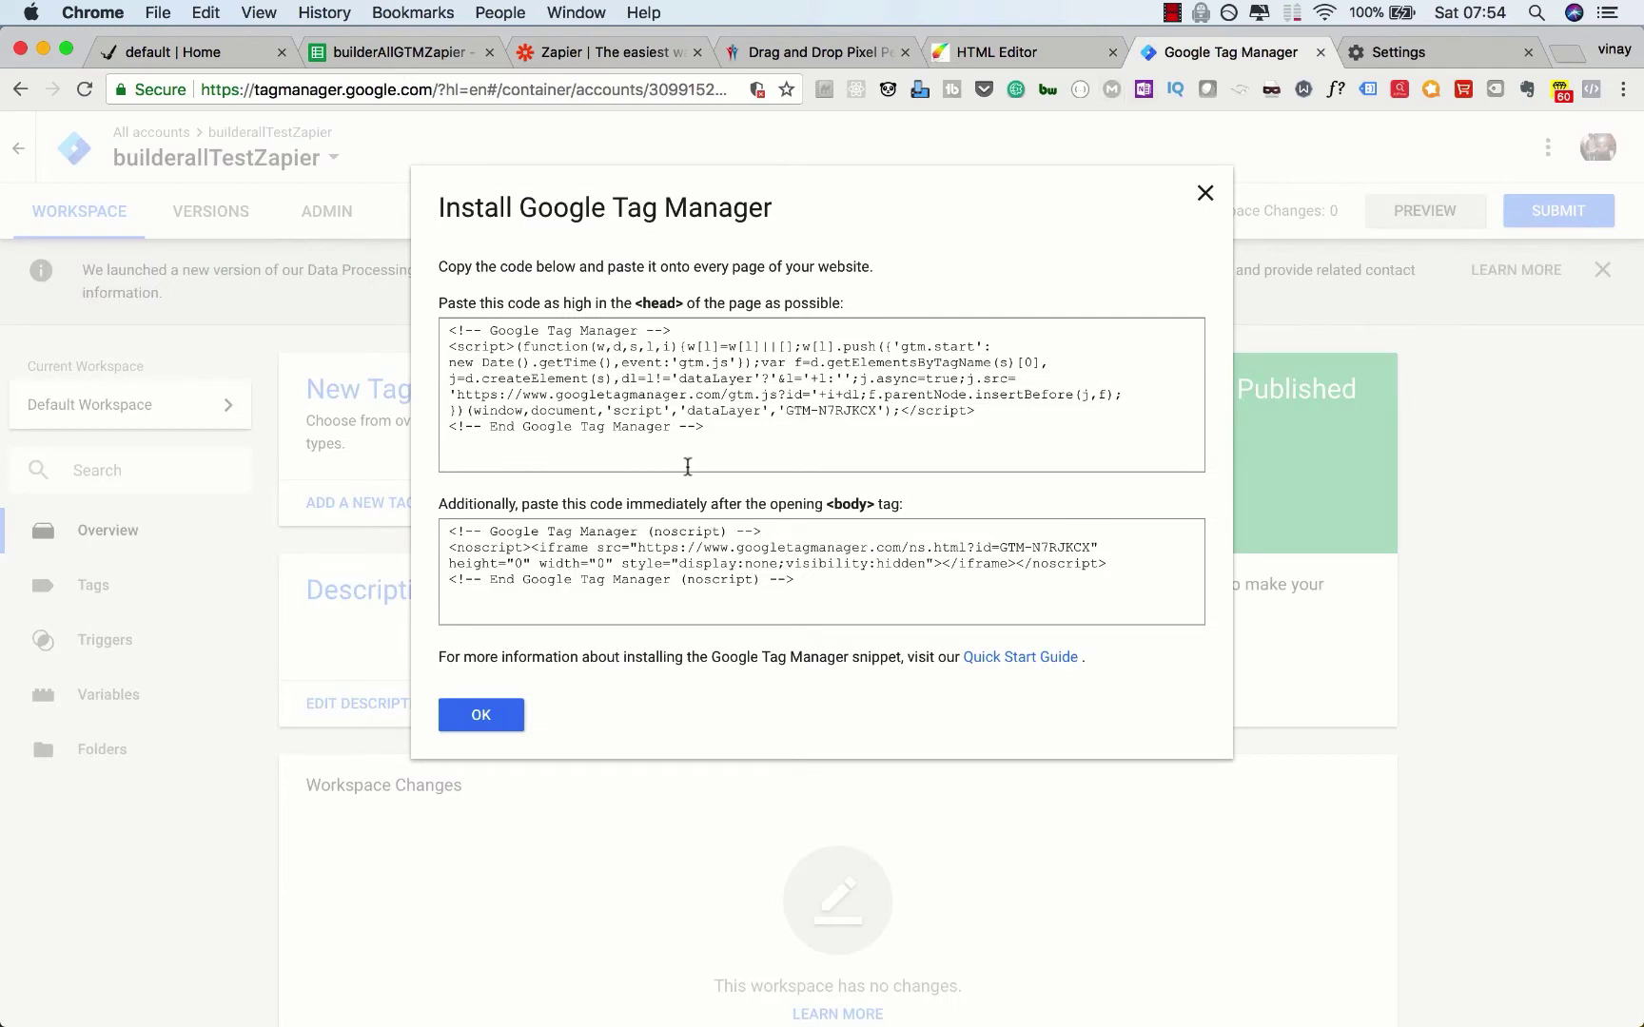
pyautogui.moveTo(688, 466); pyautogui.dragTo(430, 325)
pyautogui.press('super+c')
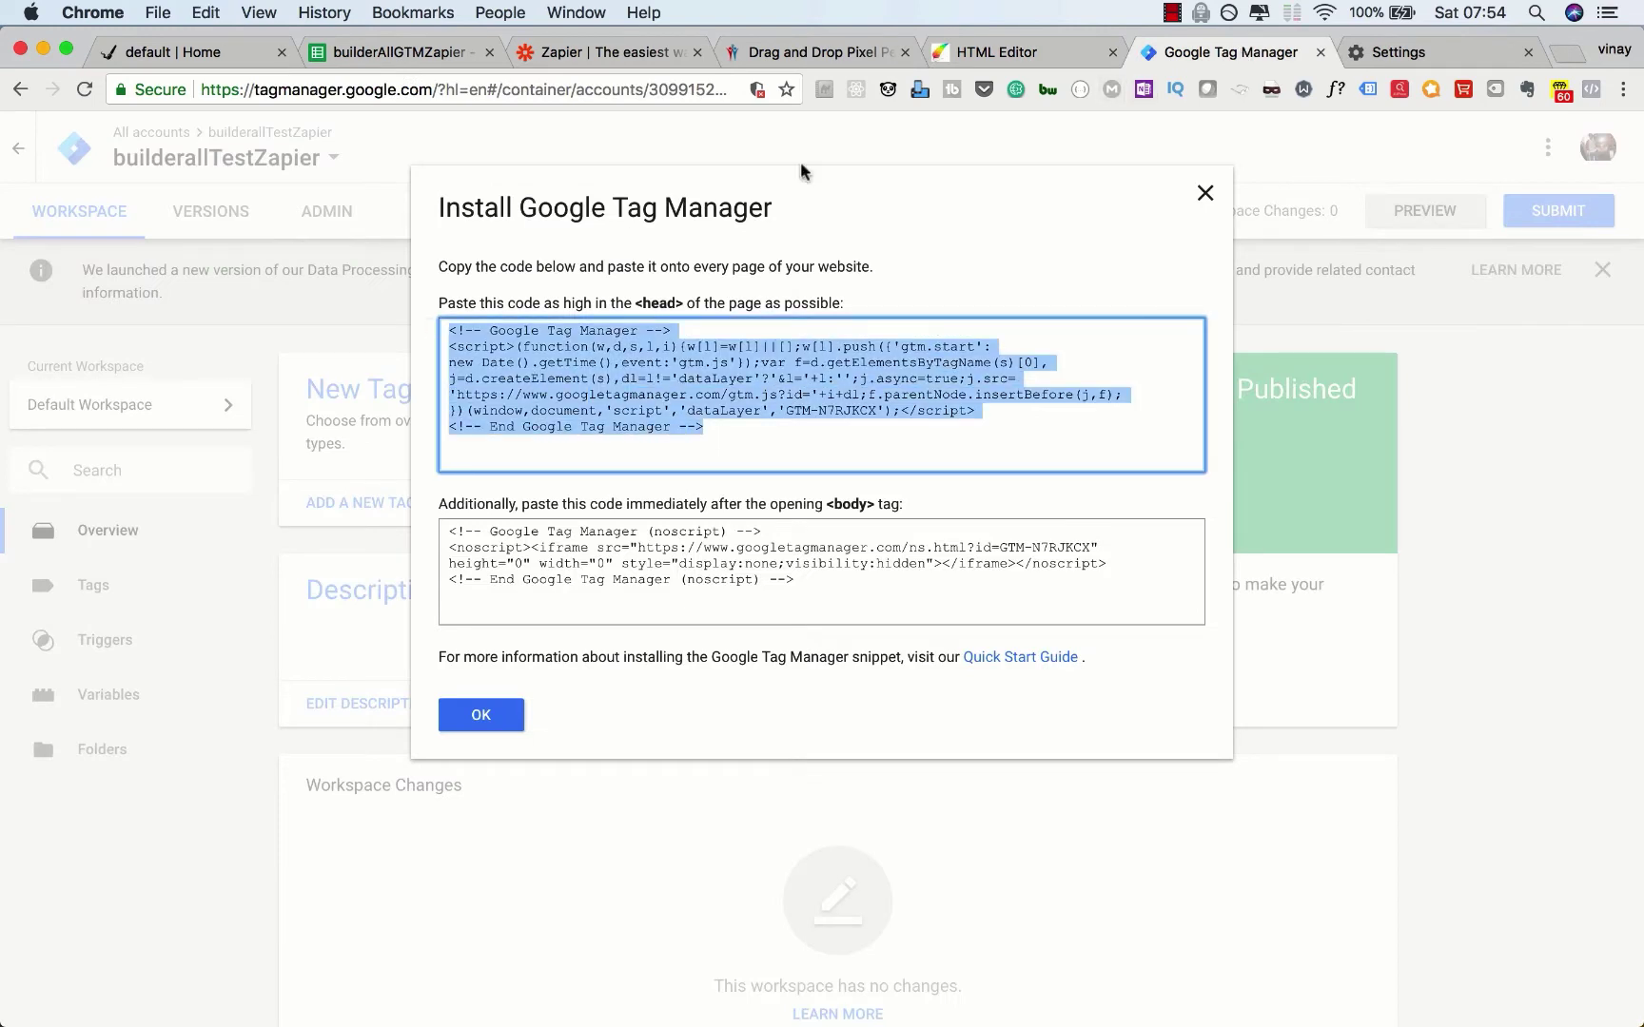
pyautogui.click(837, 49)
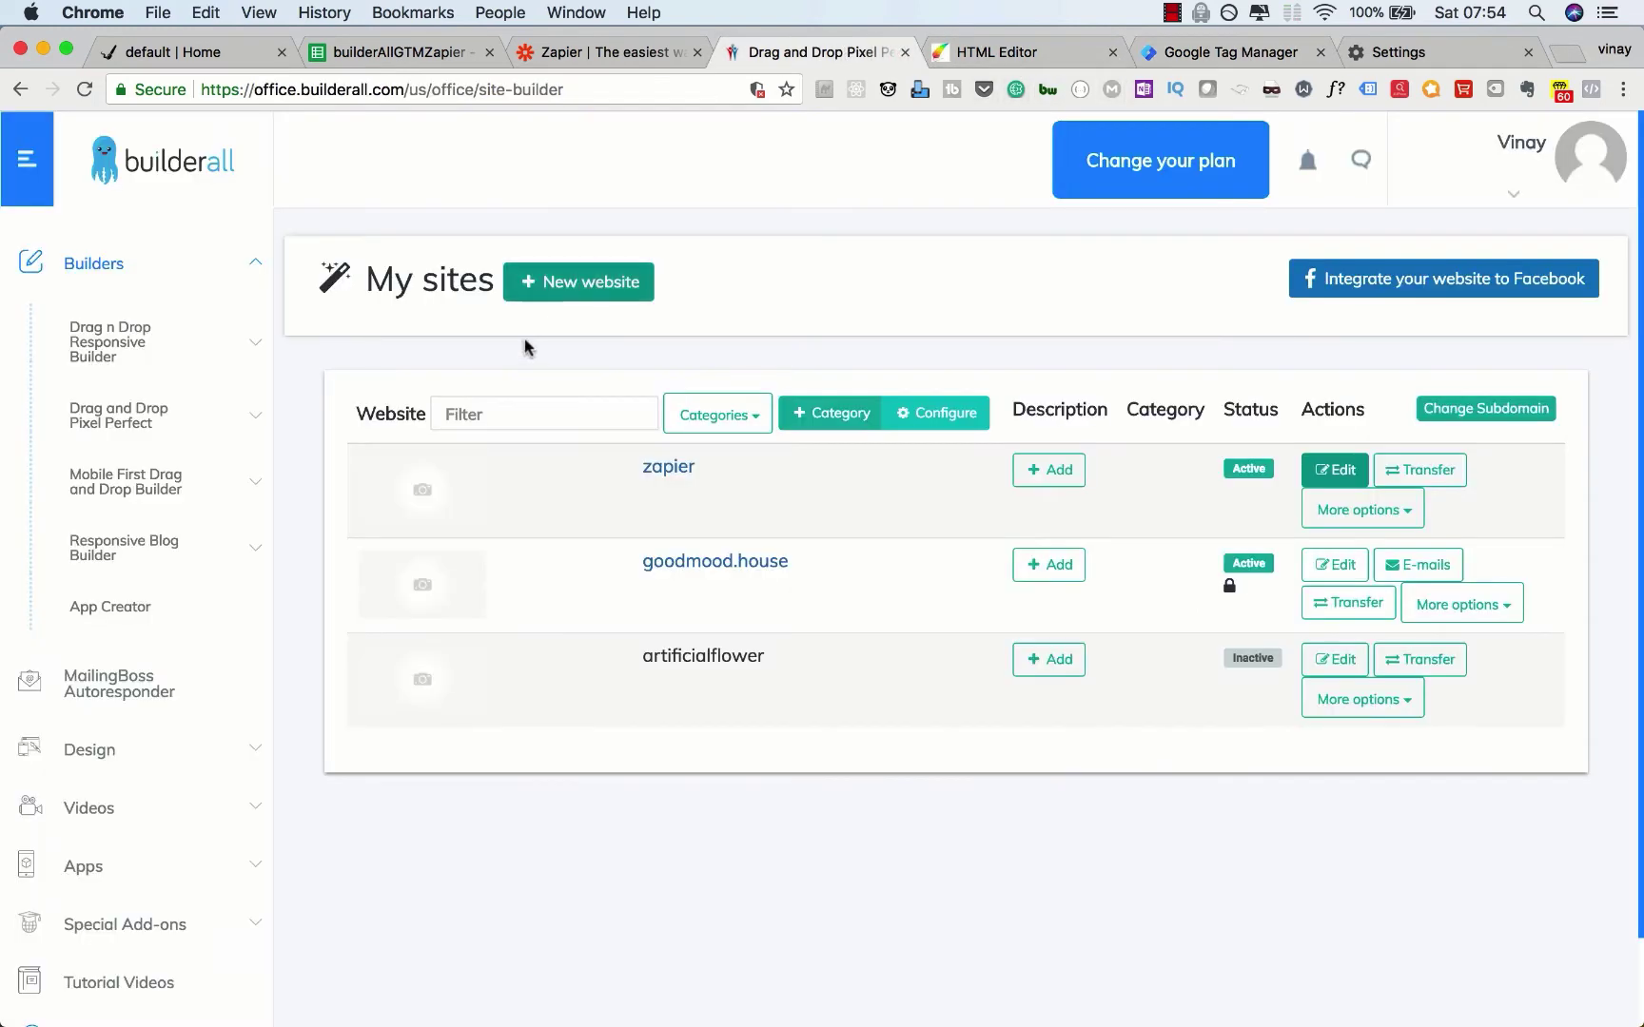
pyautogui.click(1026, 56)
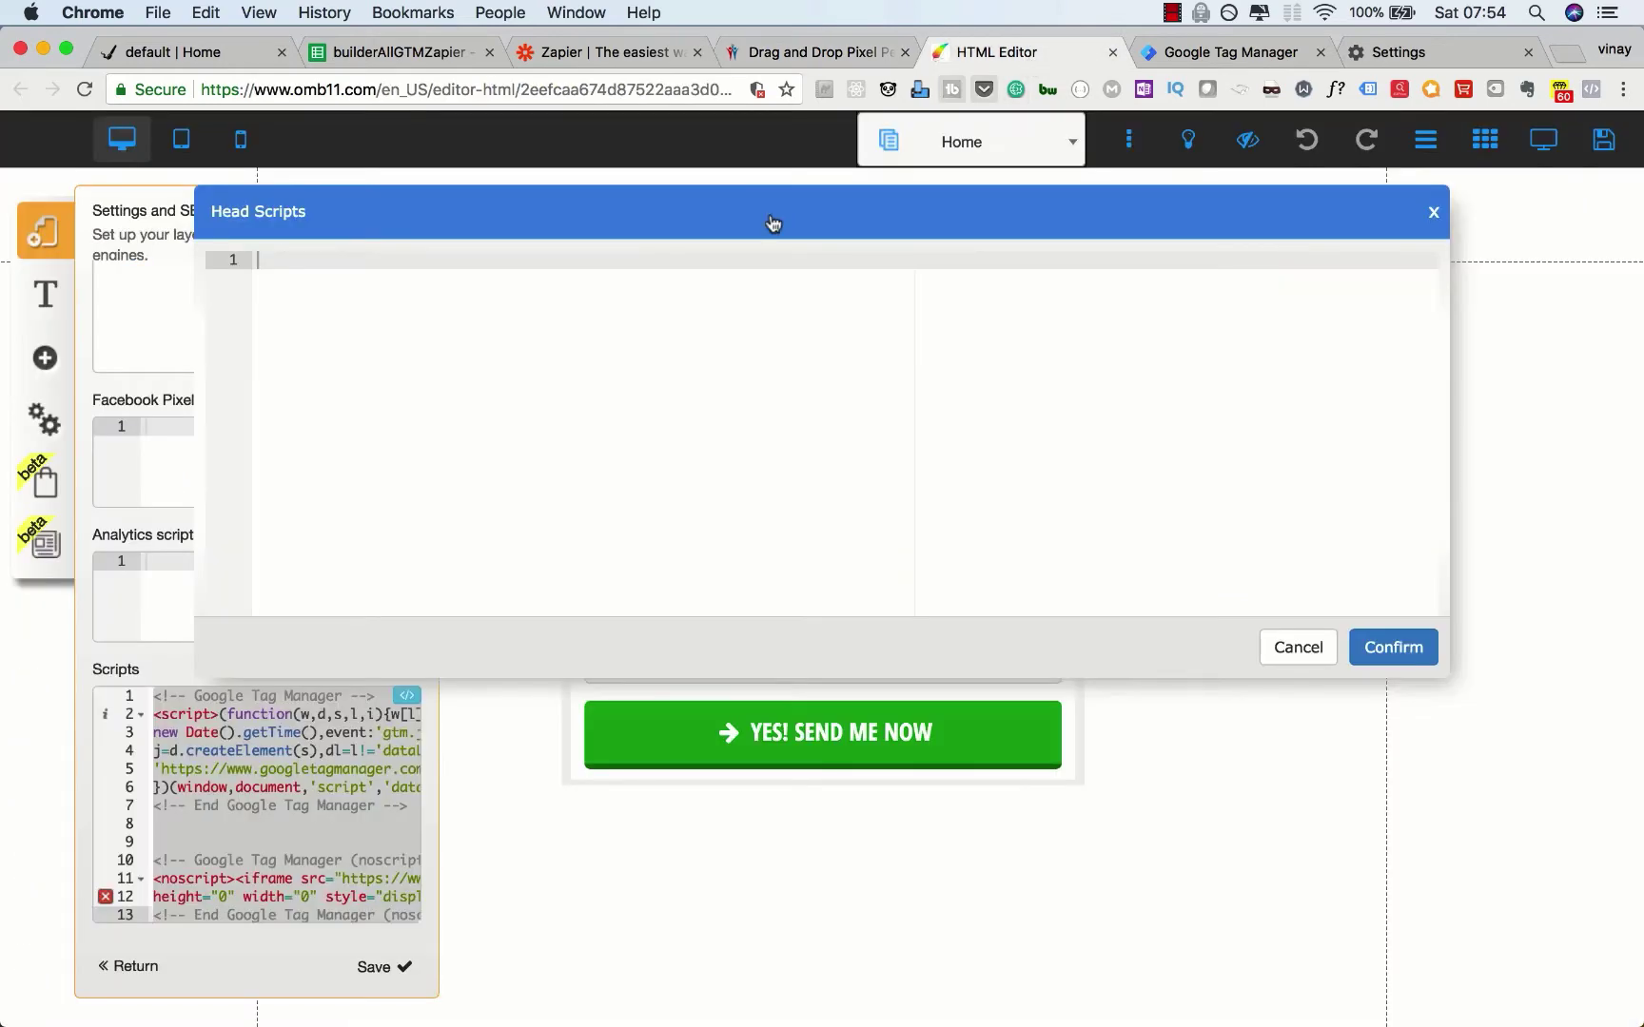
pyautogui.press('super+v')
pyautogui.press('Return')
pyautogui.press('Return')
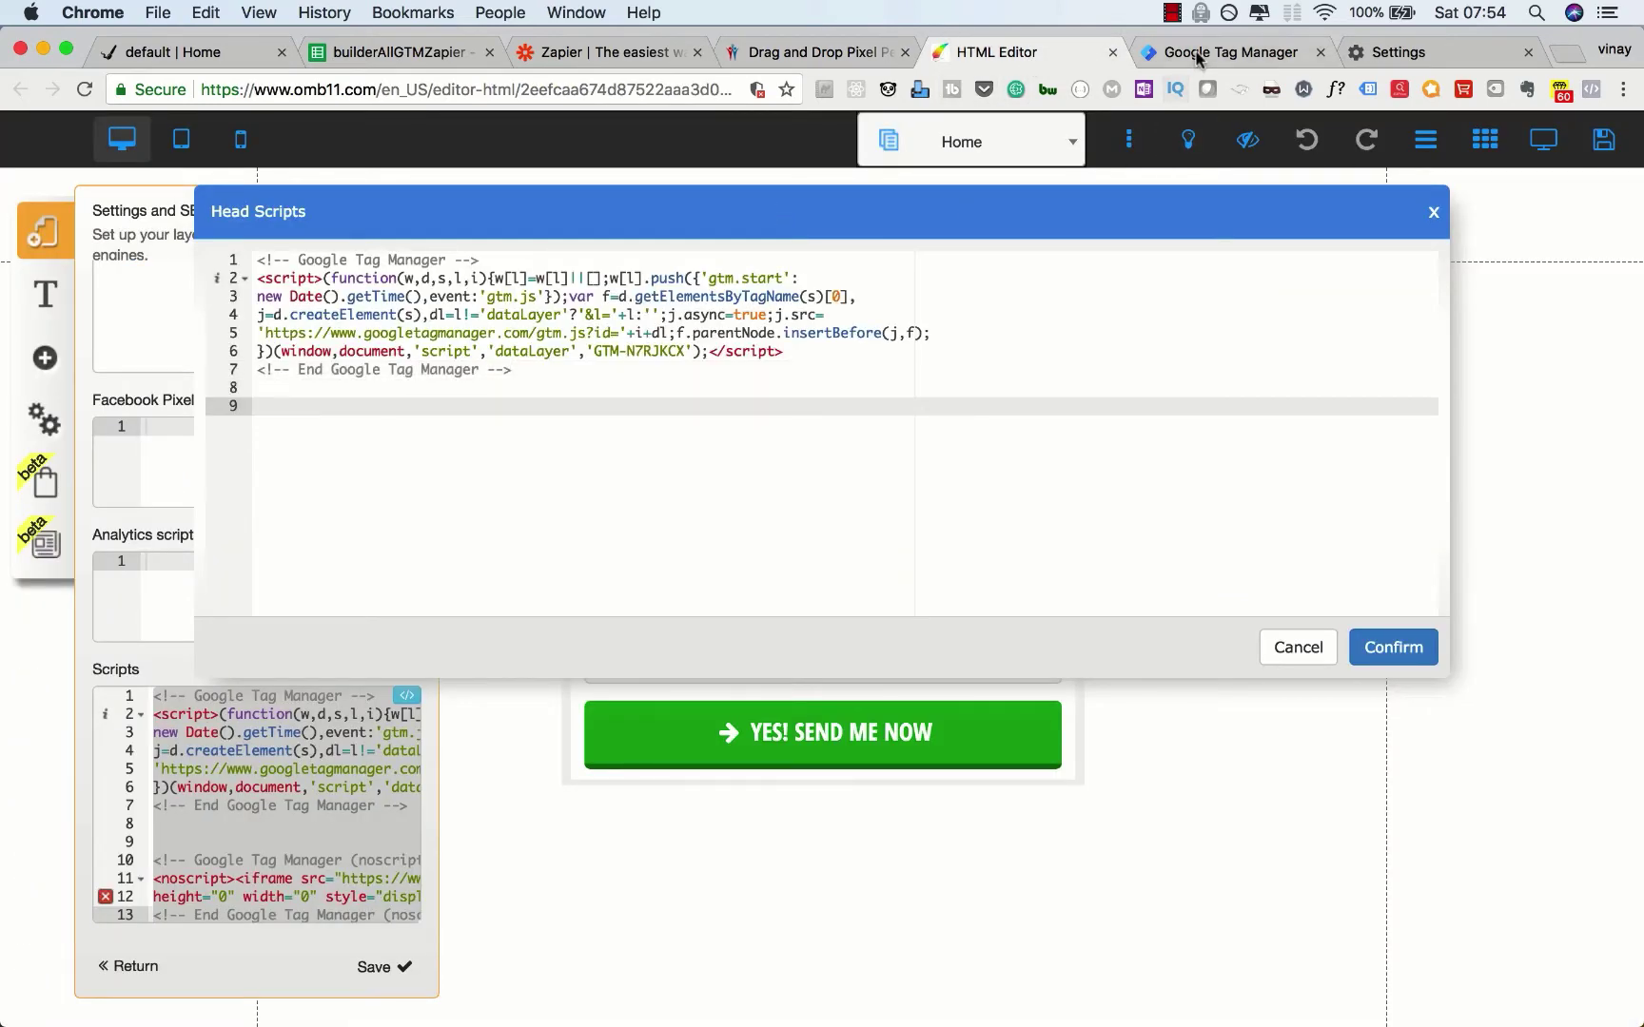
pyautogui.click(1197, 54)
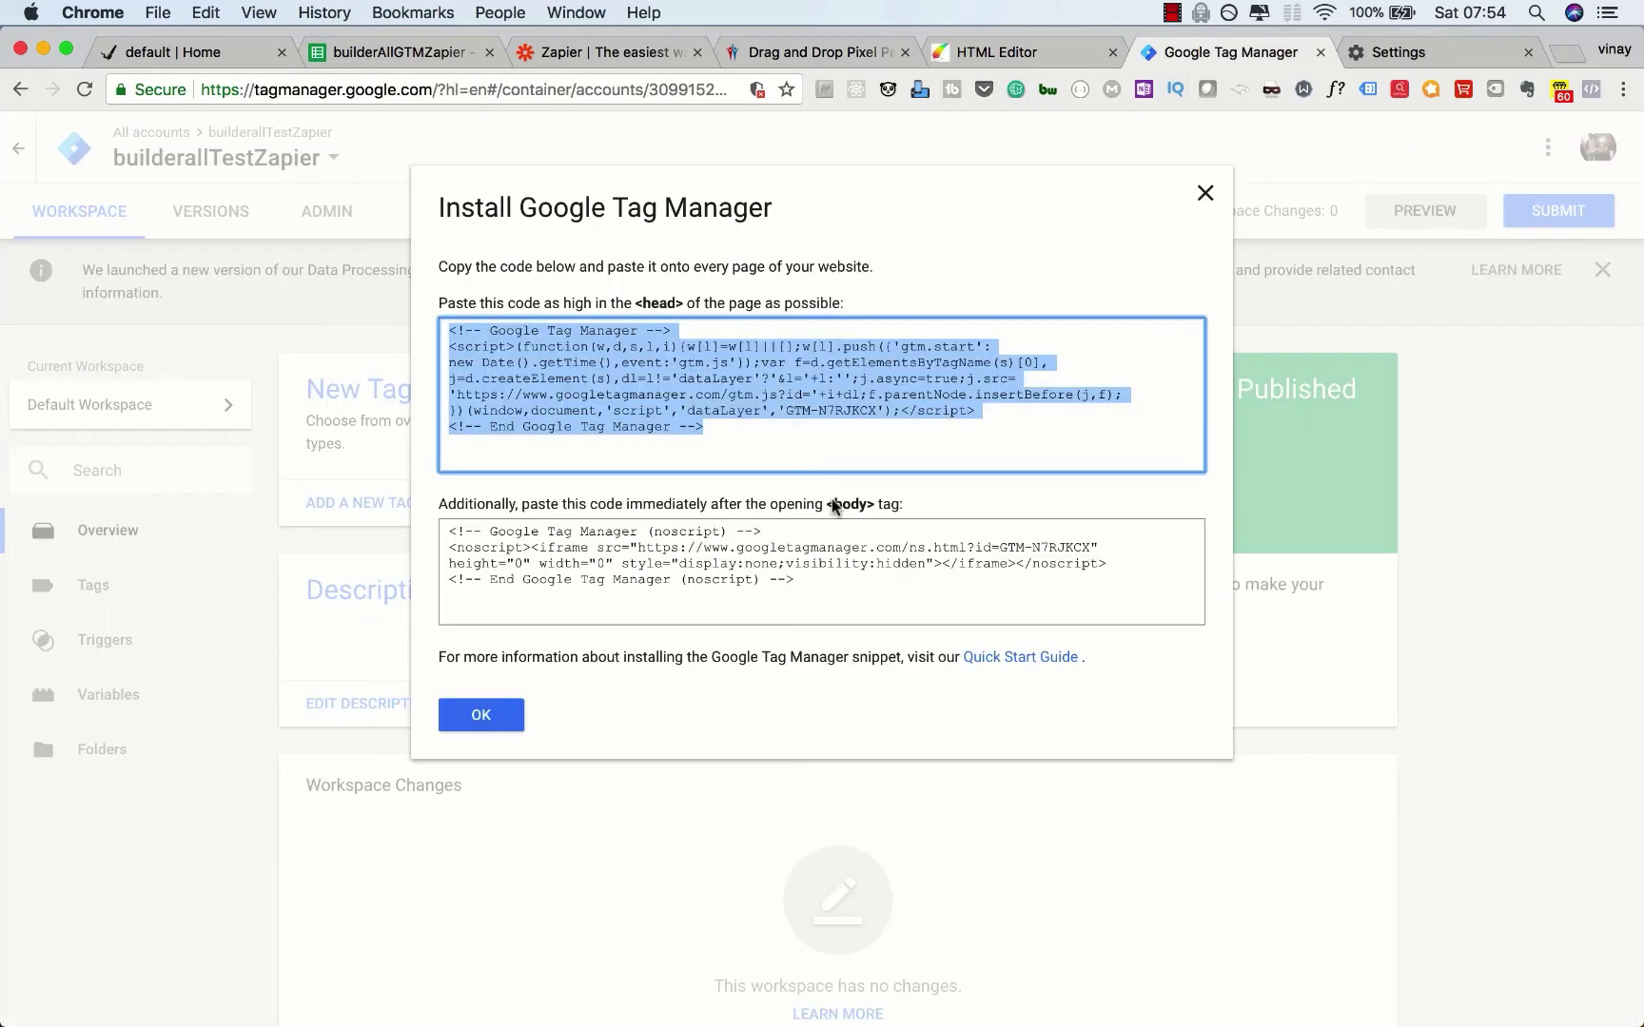
pyautogui.click(781, 579)
pyautogui.press('super+c')
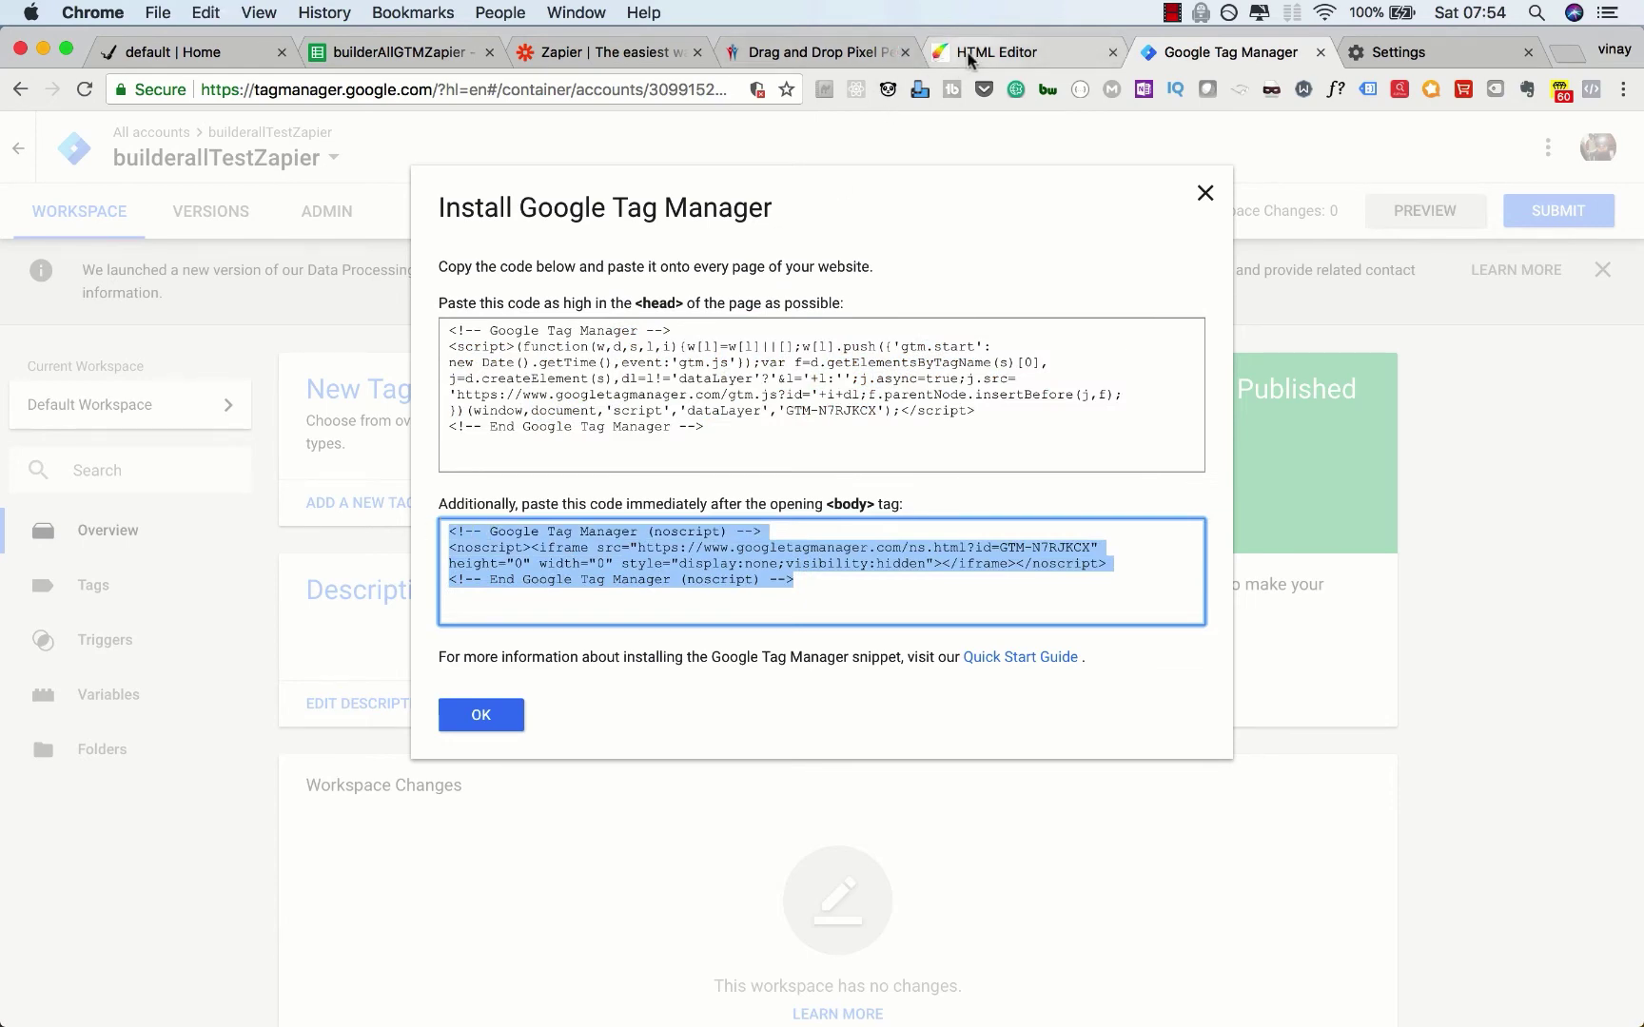
pyautogui.click(968, 55)
pyautogui.press('super+v')
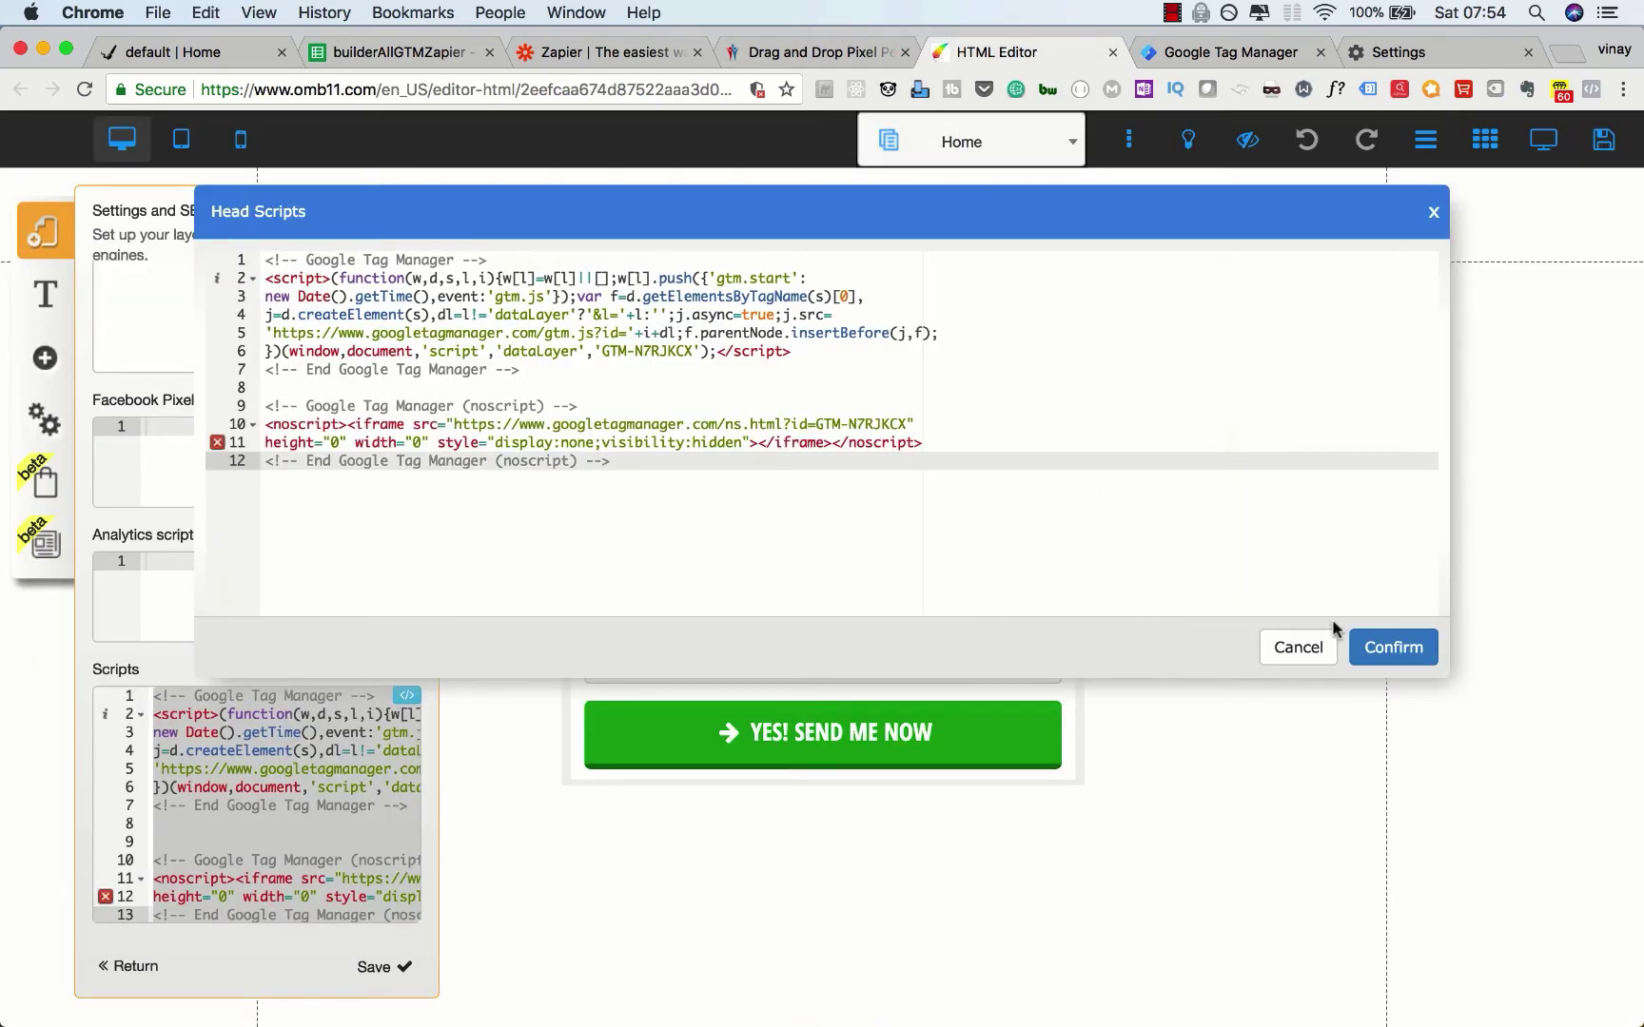
pyautogui.click(1404, 647)
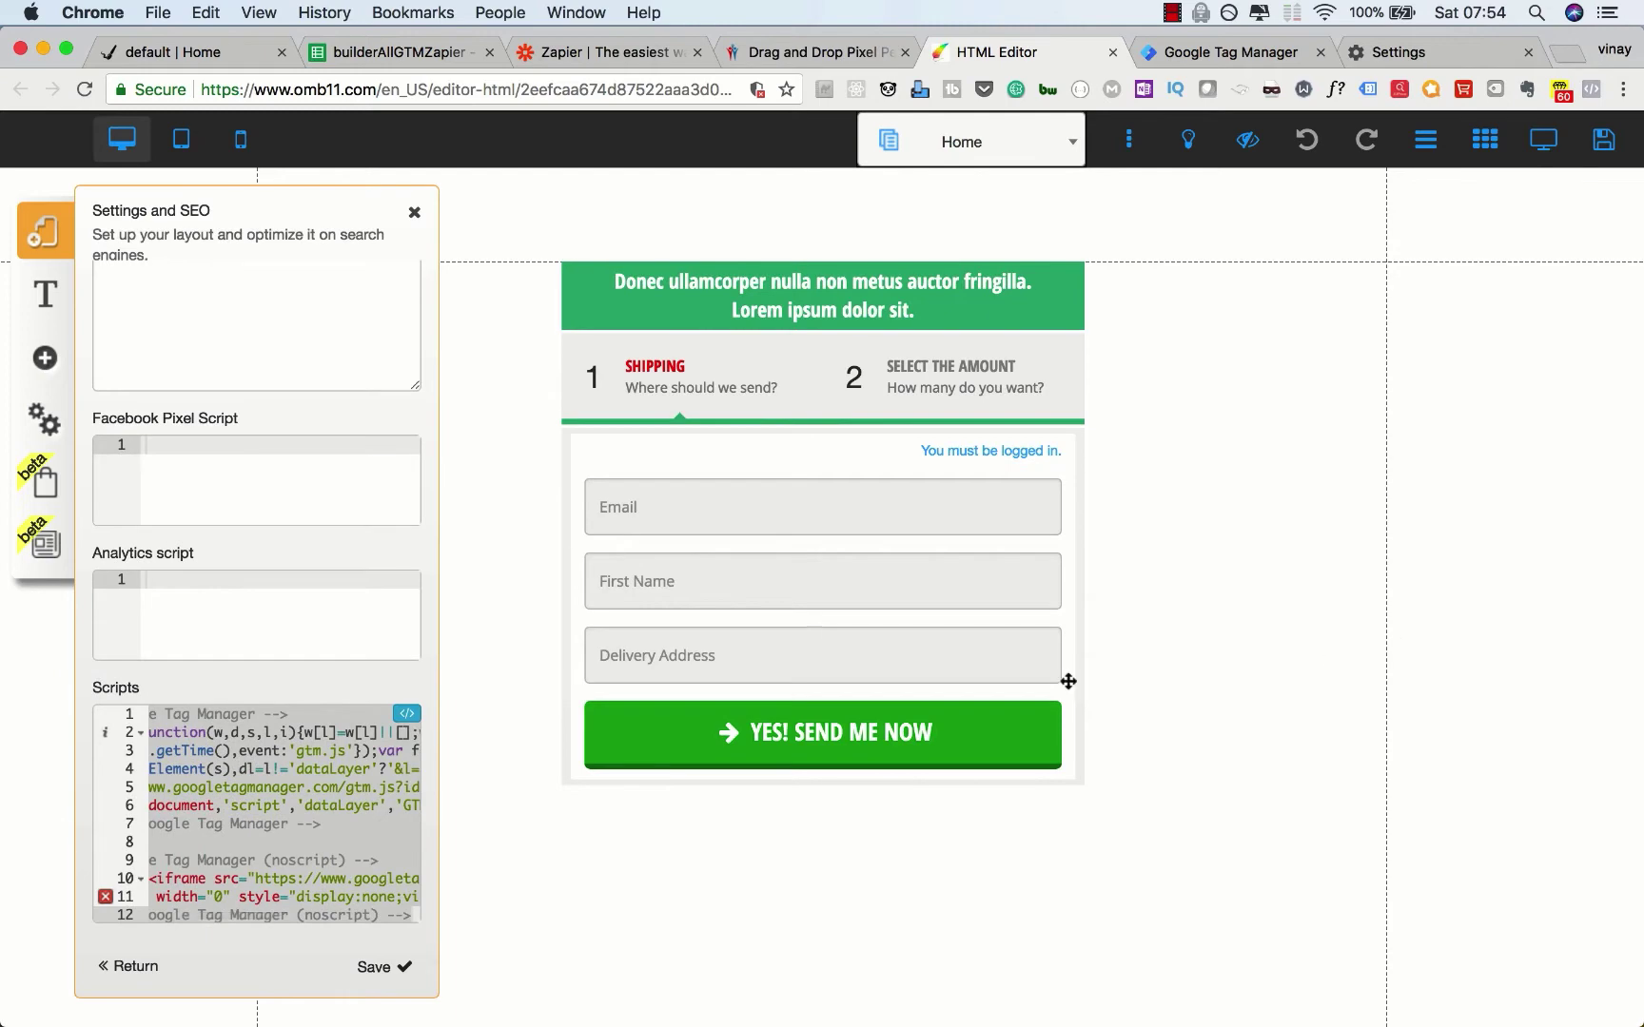
# Step: Save the layout settings and the site changes
pyautogui.click(381, 966)
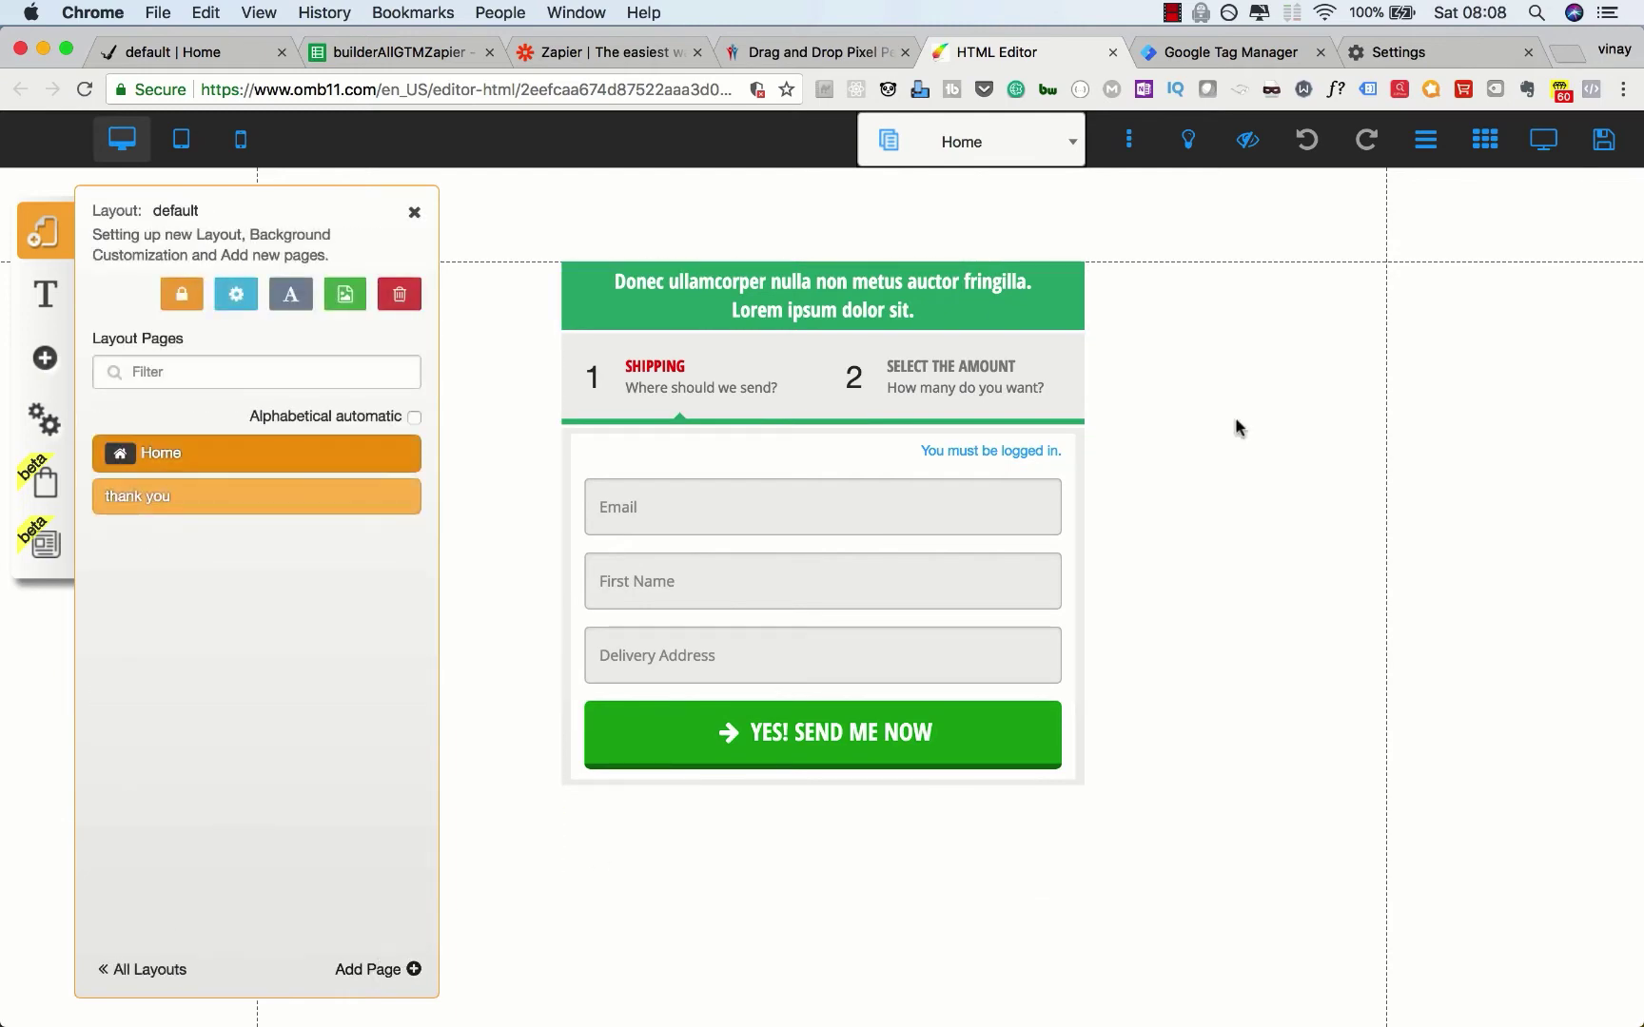
pyautogui.click(1604, 143)
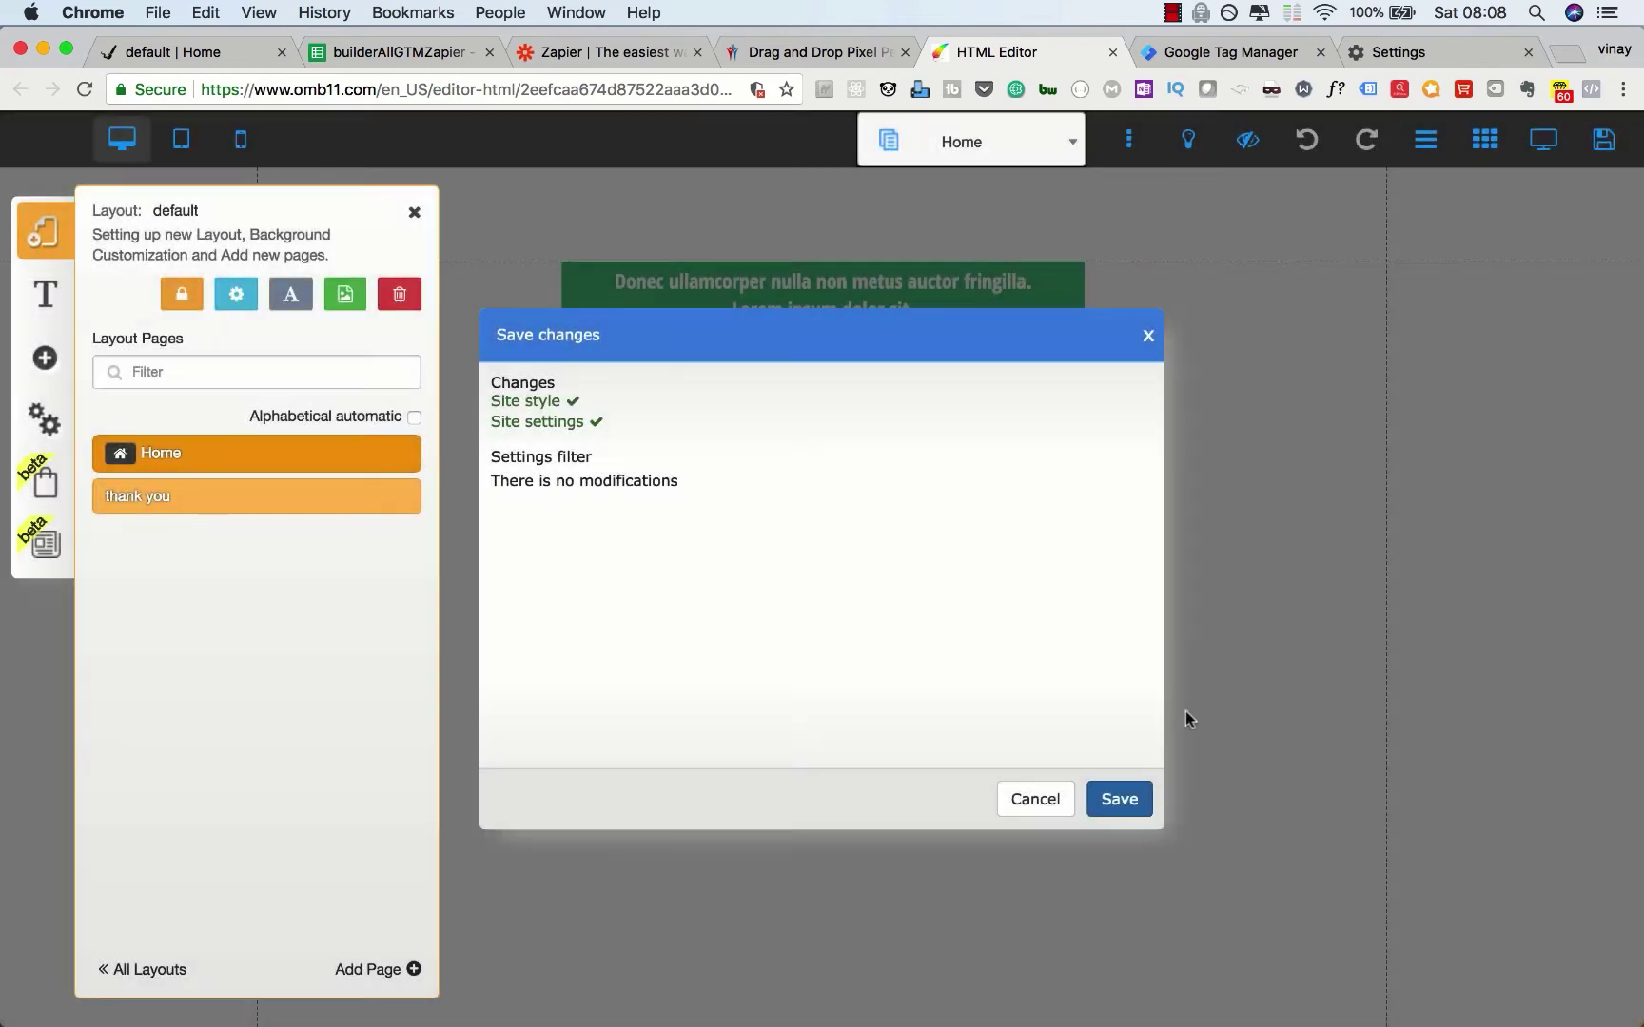
pyautogui.click(1134, 797)
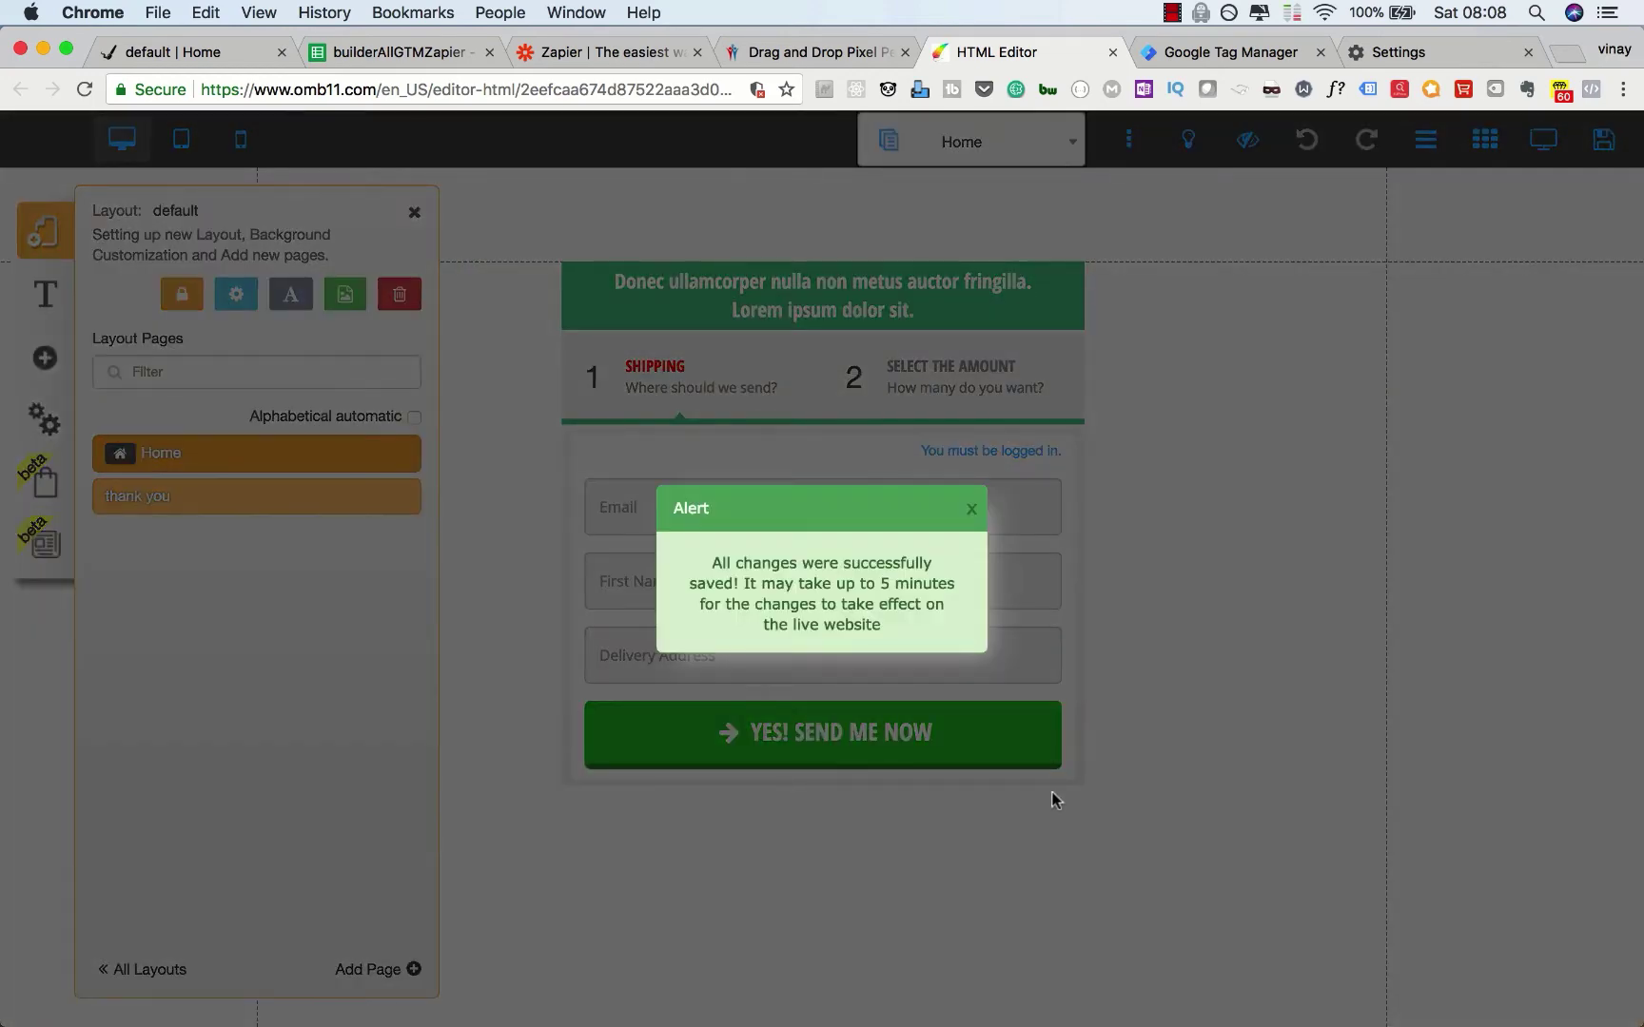
pyautogui.click(971, 509)
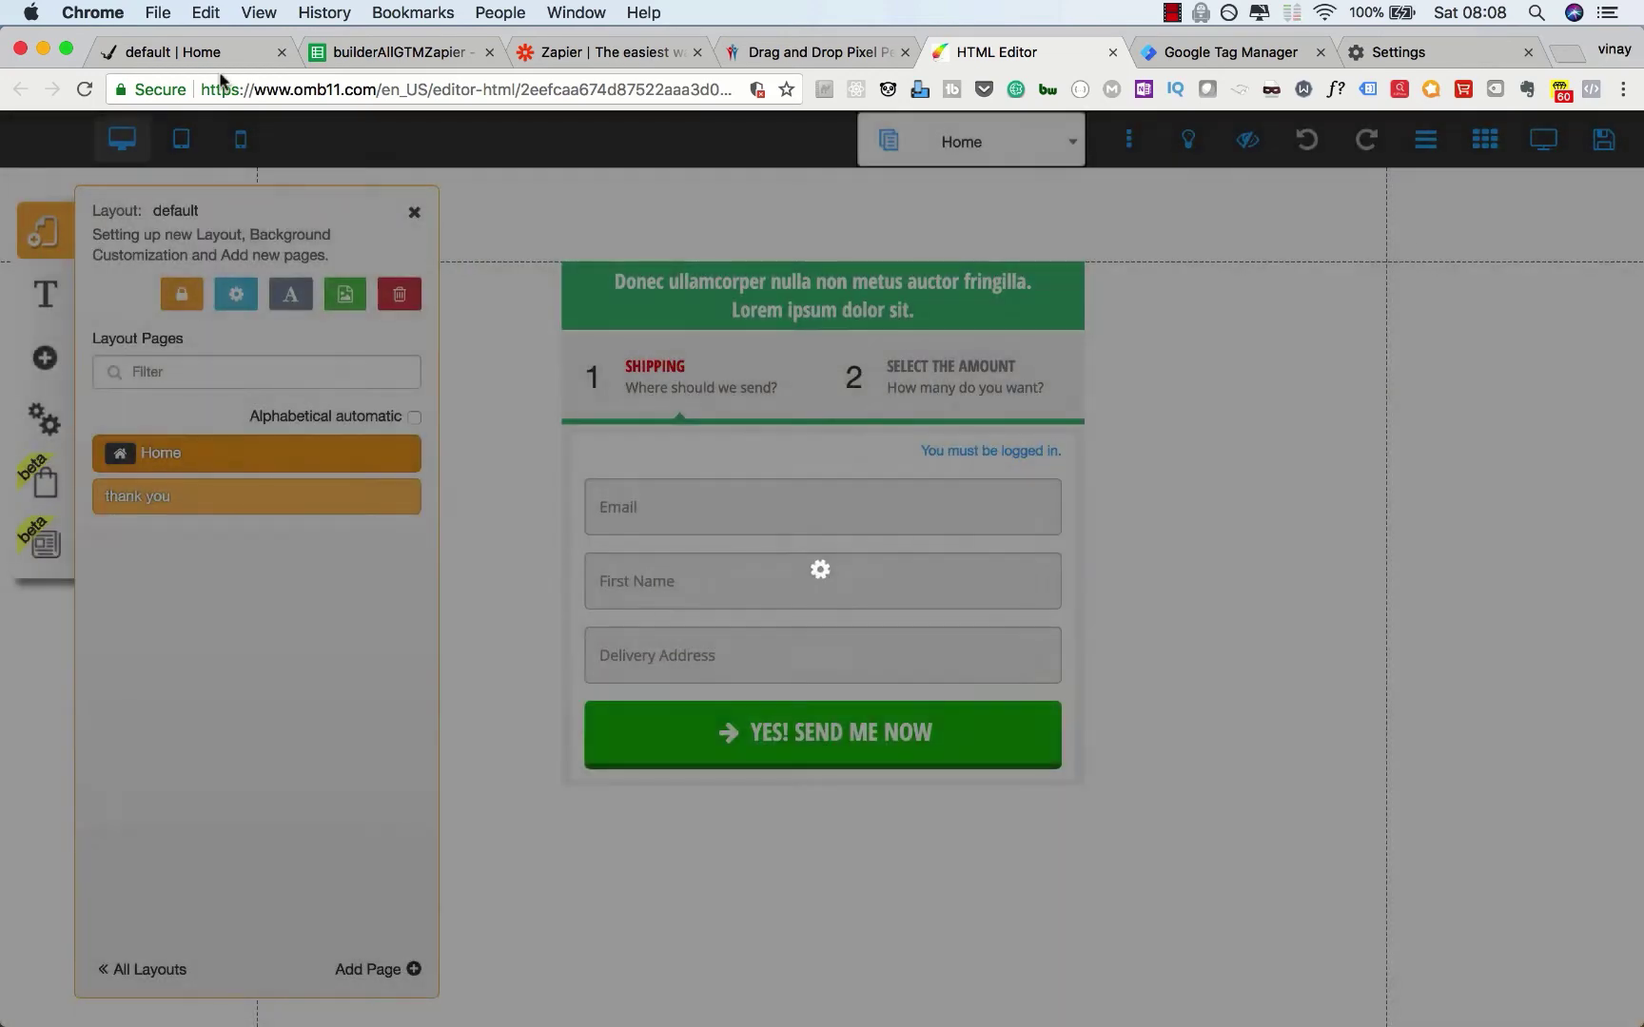
# Step: Enable Tag Assistant on the live form page and reload it to detect tags
pyautogui.click(209, 51)
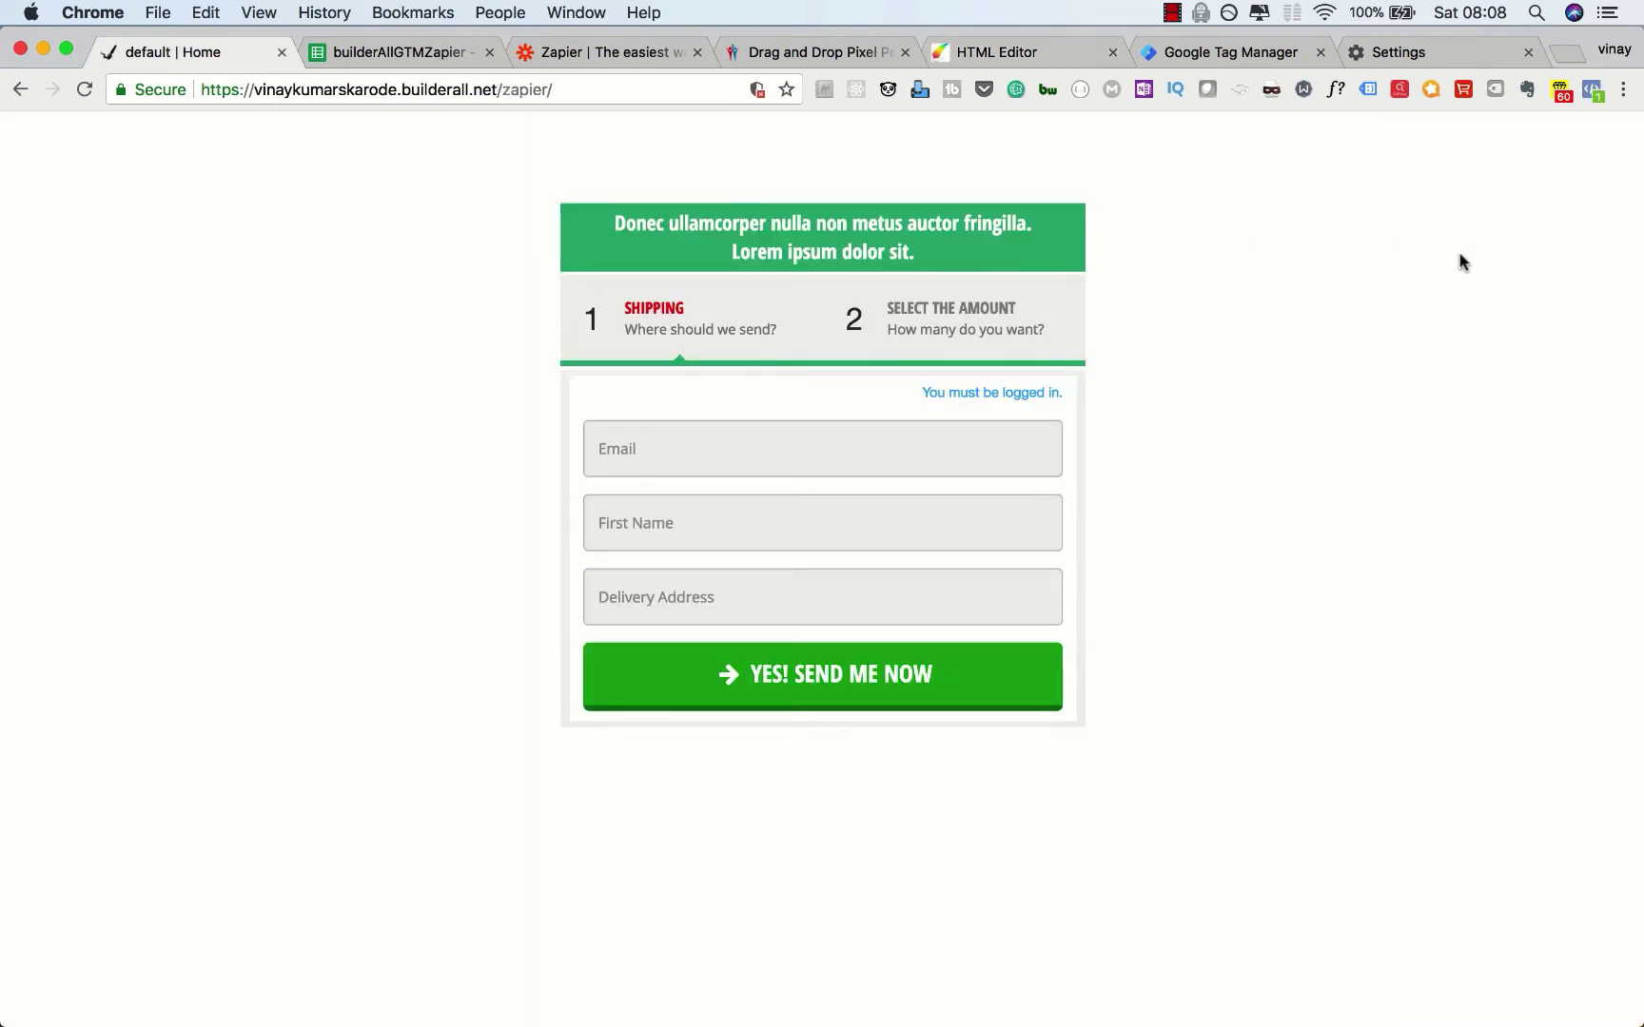
pyautogui.click(1366, 92)
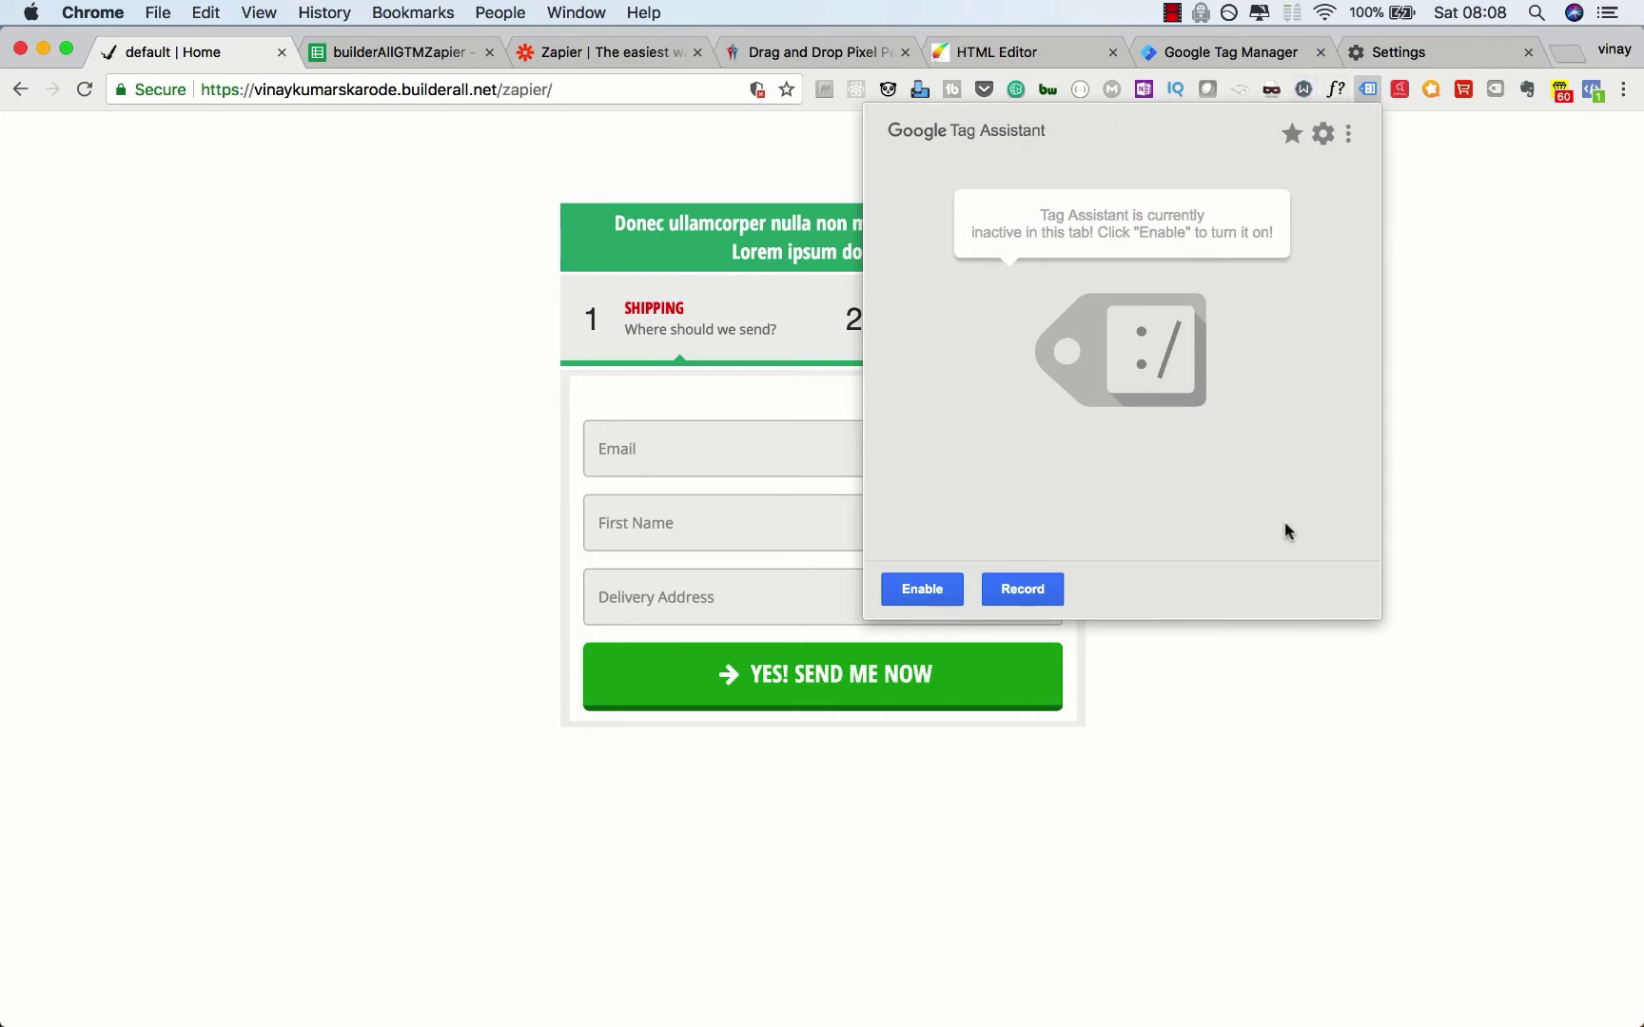
pyautogui.click(923, 589)
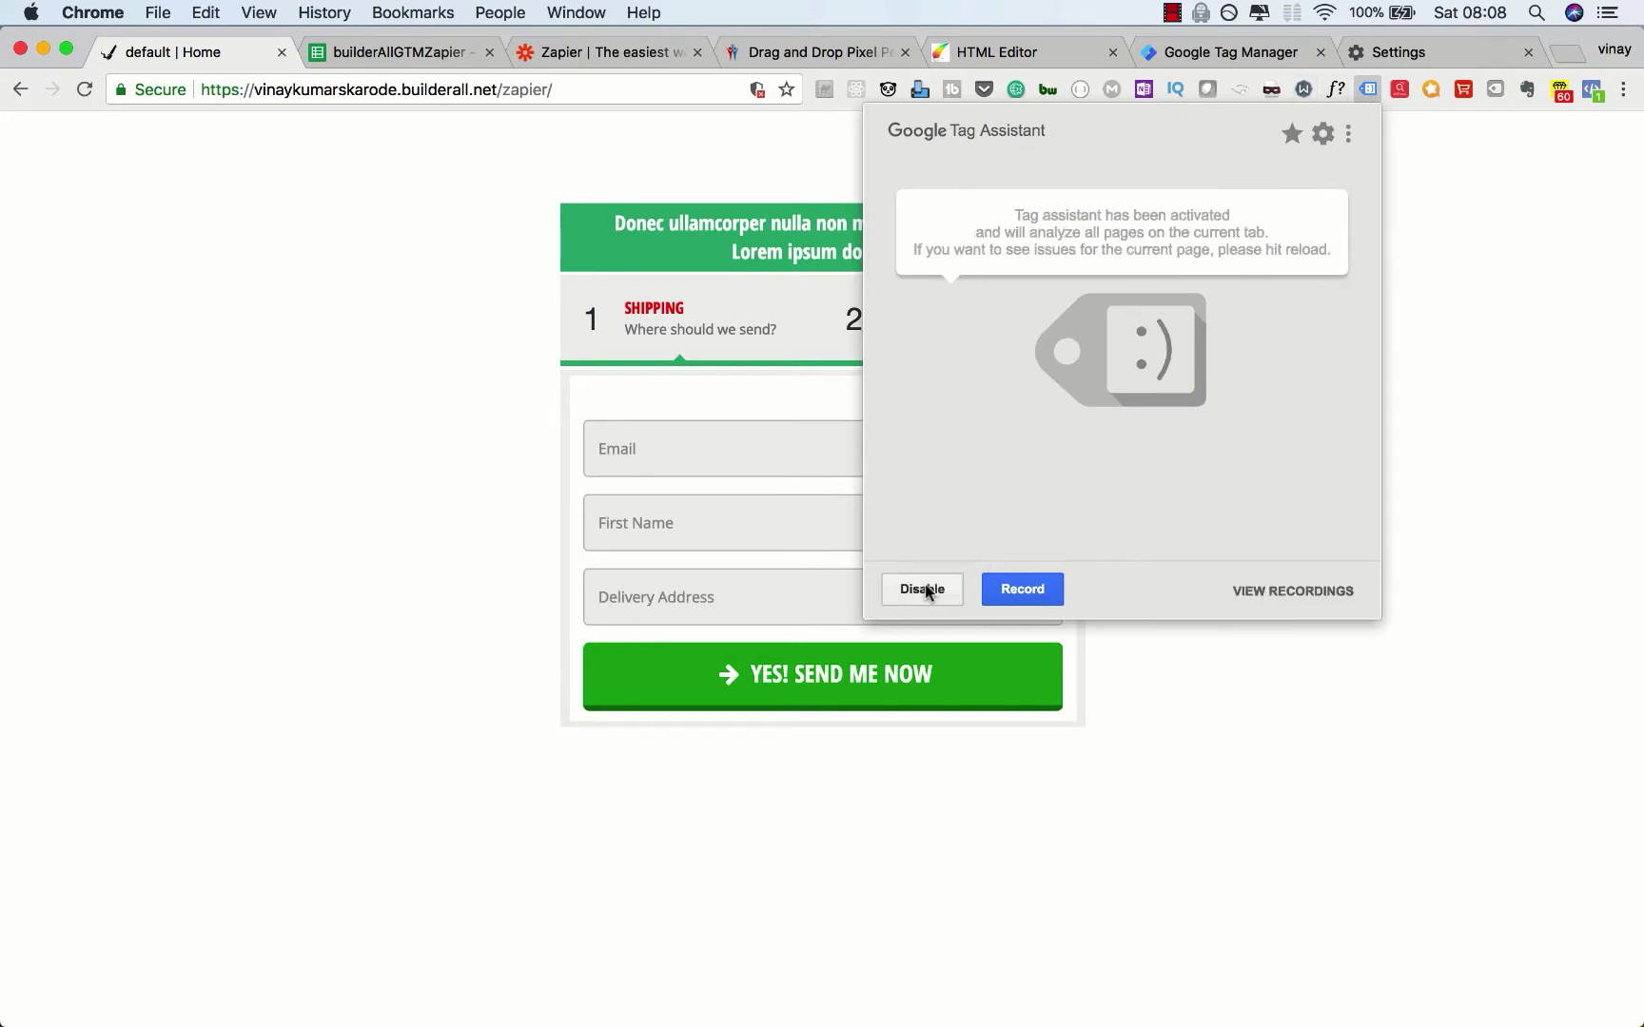
pyautogui.click(6, 371)
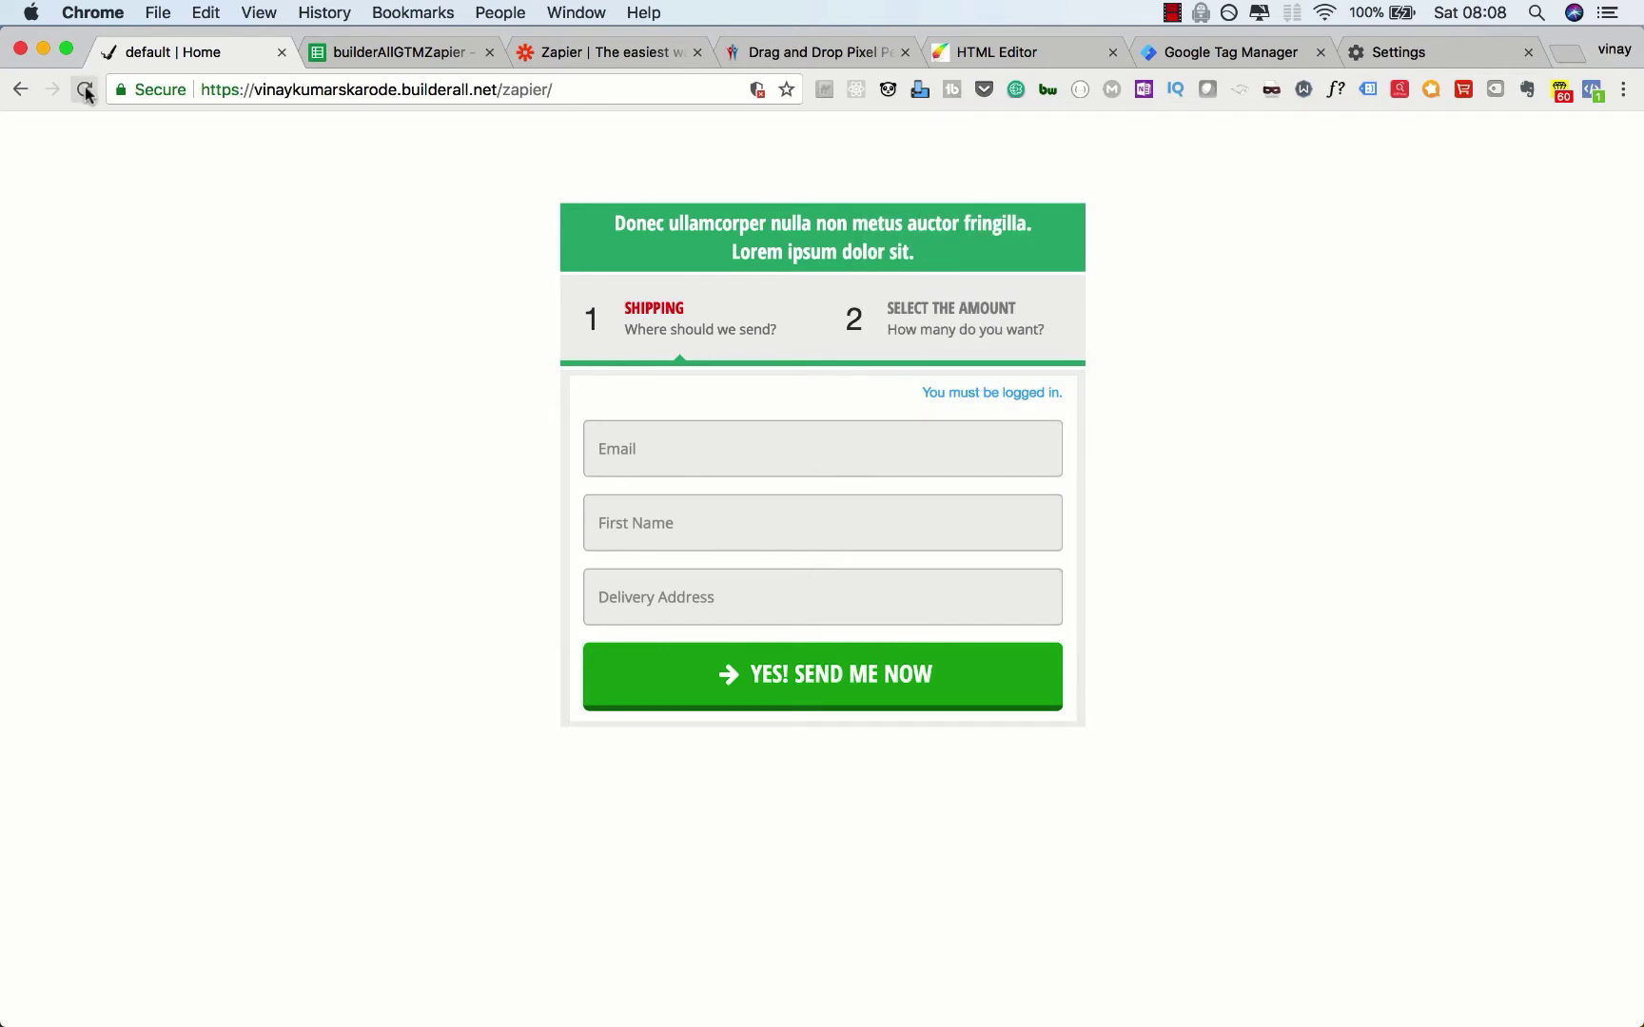
pyautogui.click(85, 90)
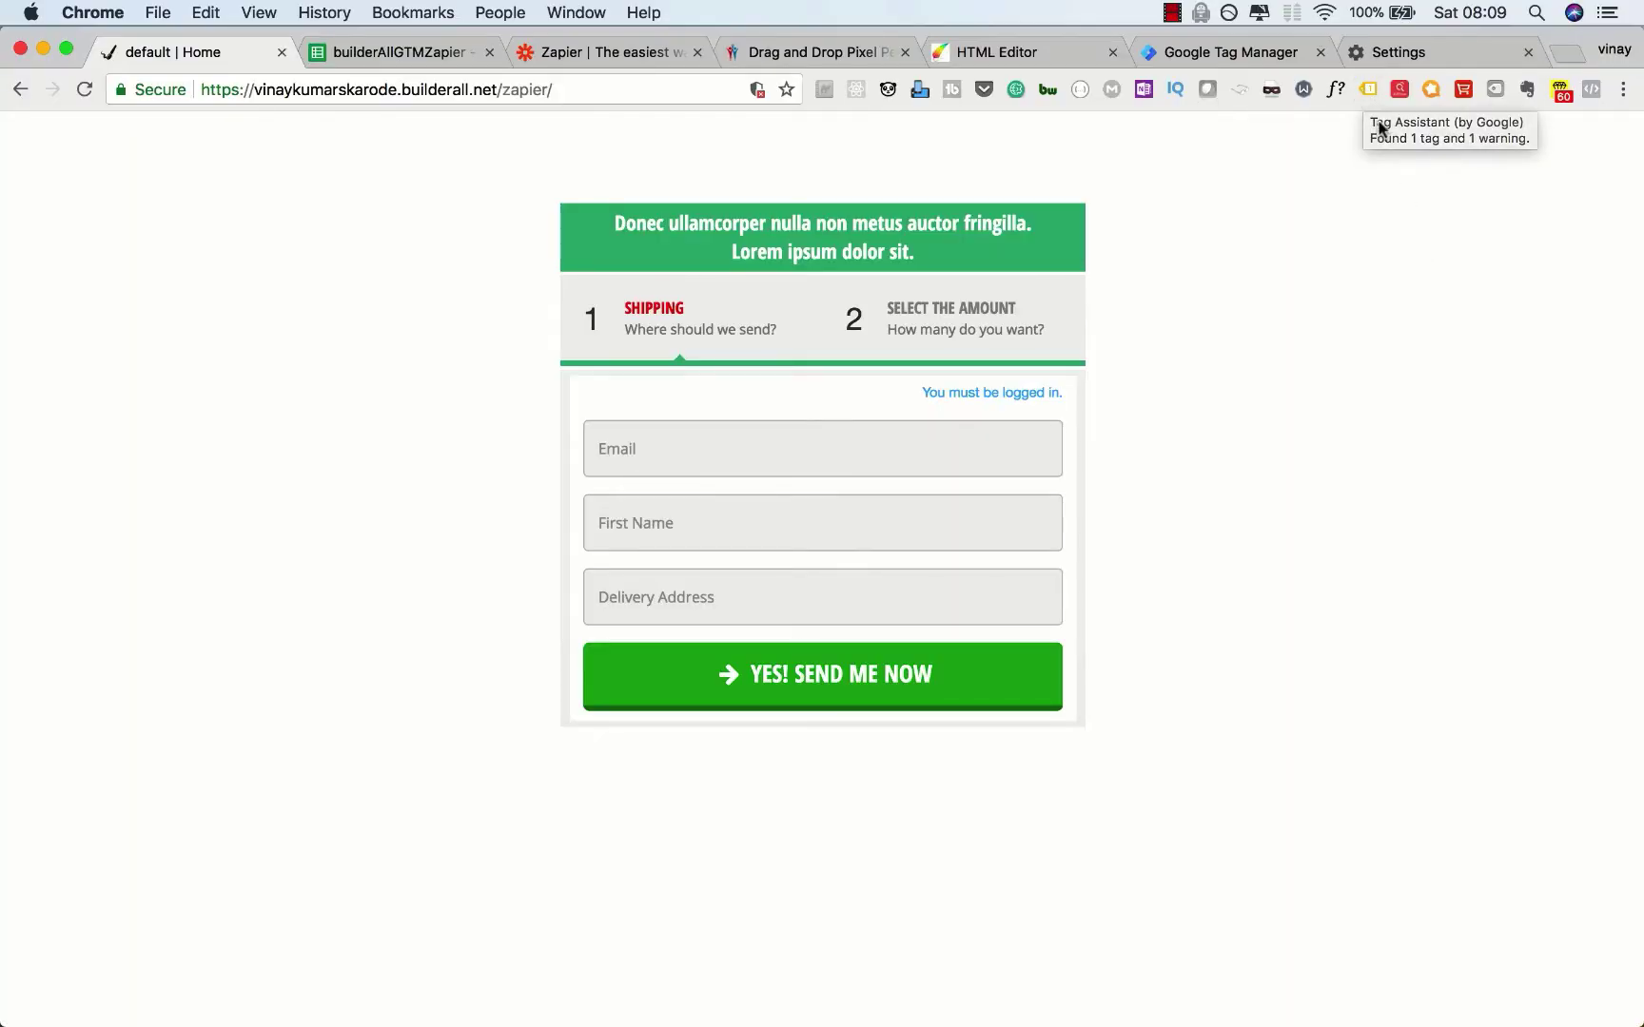
pyautogui.click(1362, 89)
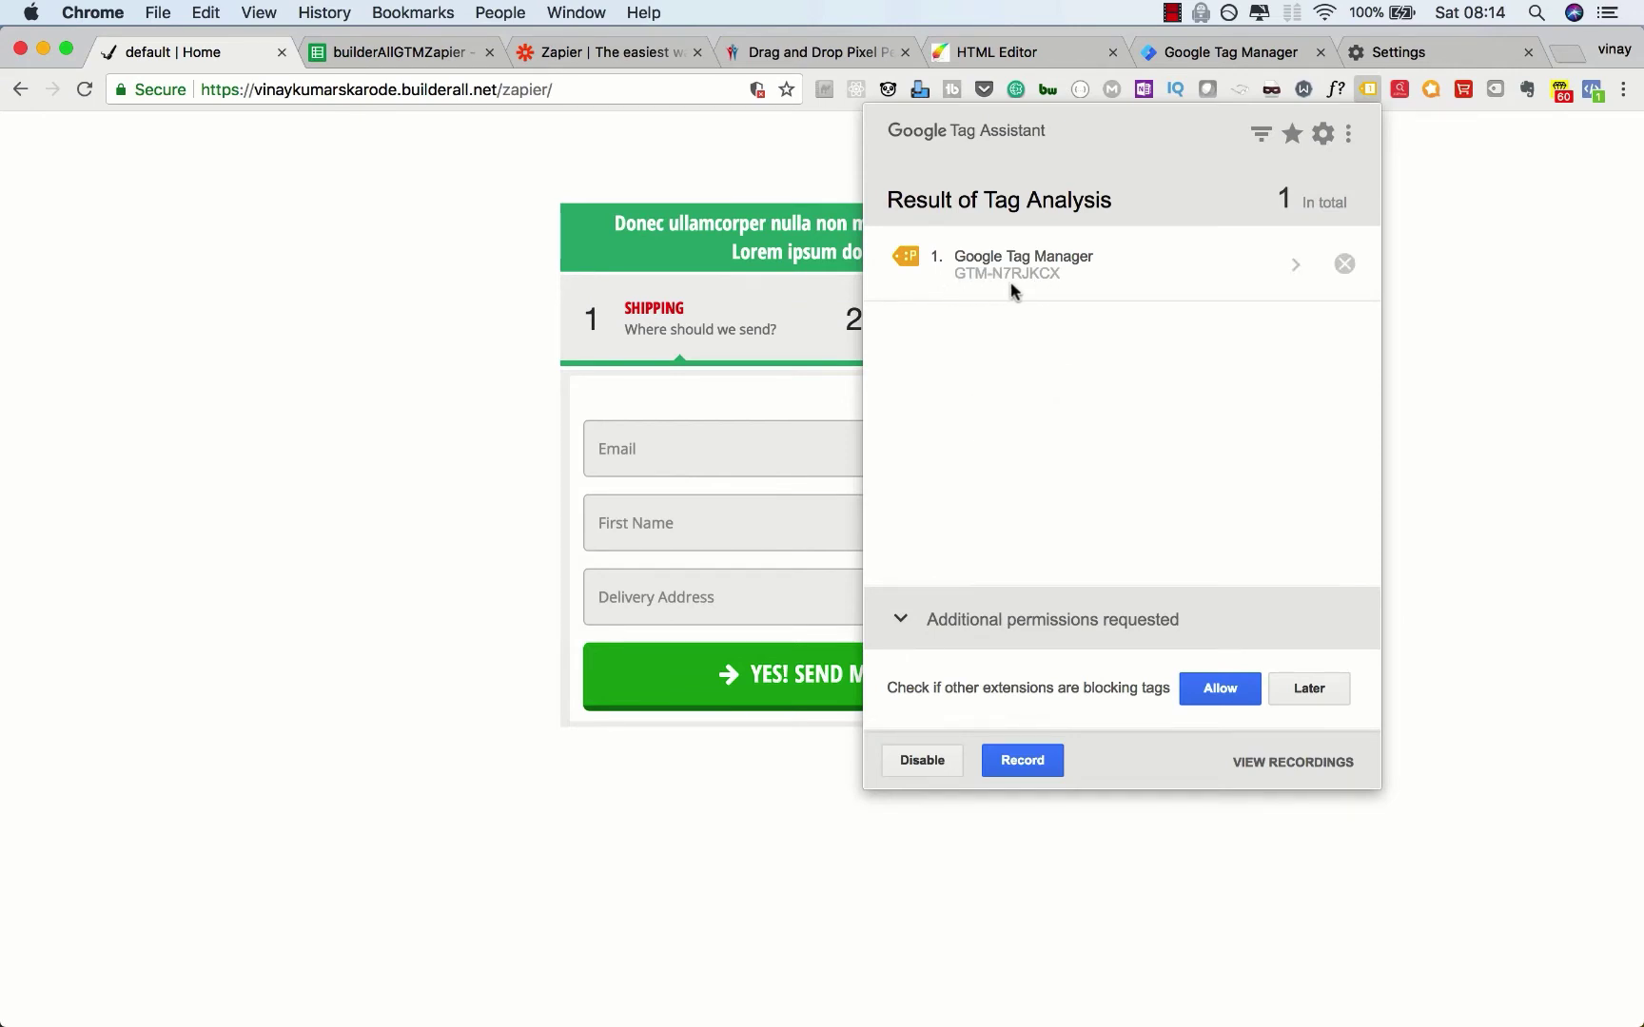
# Step: Review the GTM-N7RJKCX container details, including its 404 and head-placement warnings
pyautogui.click(1204, 50)
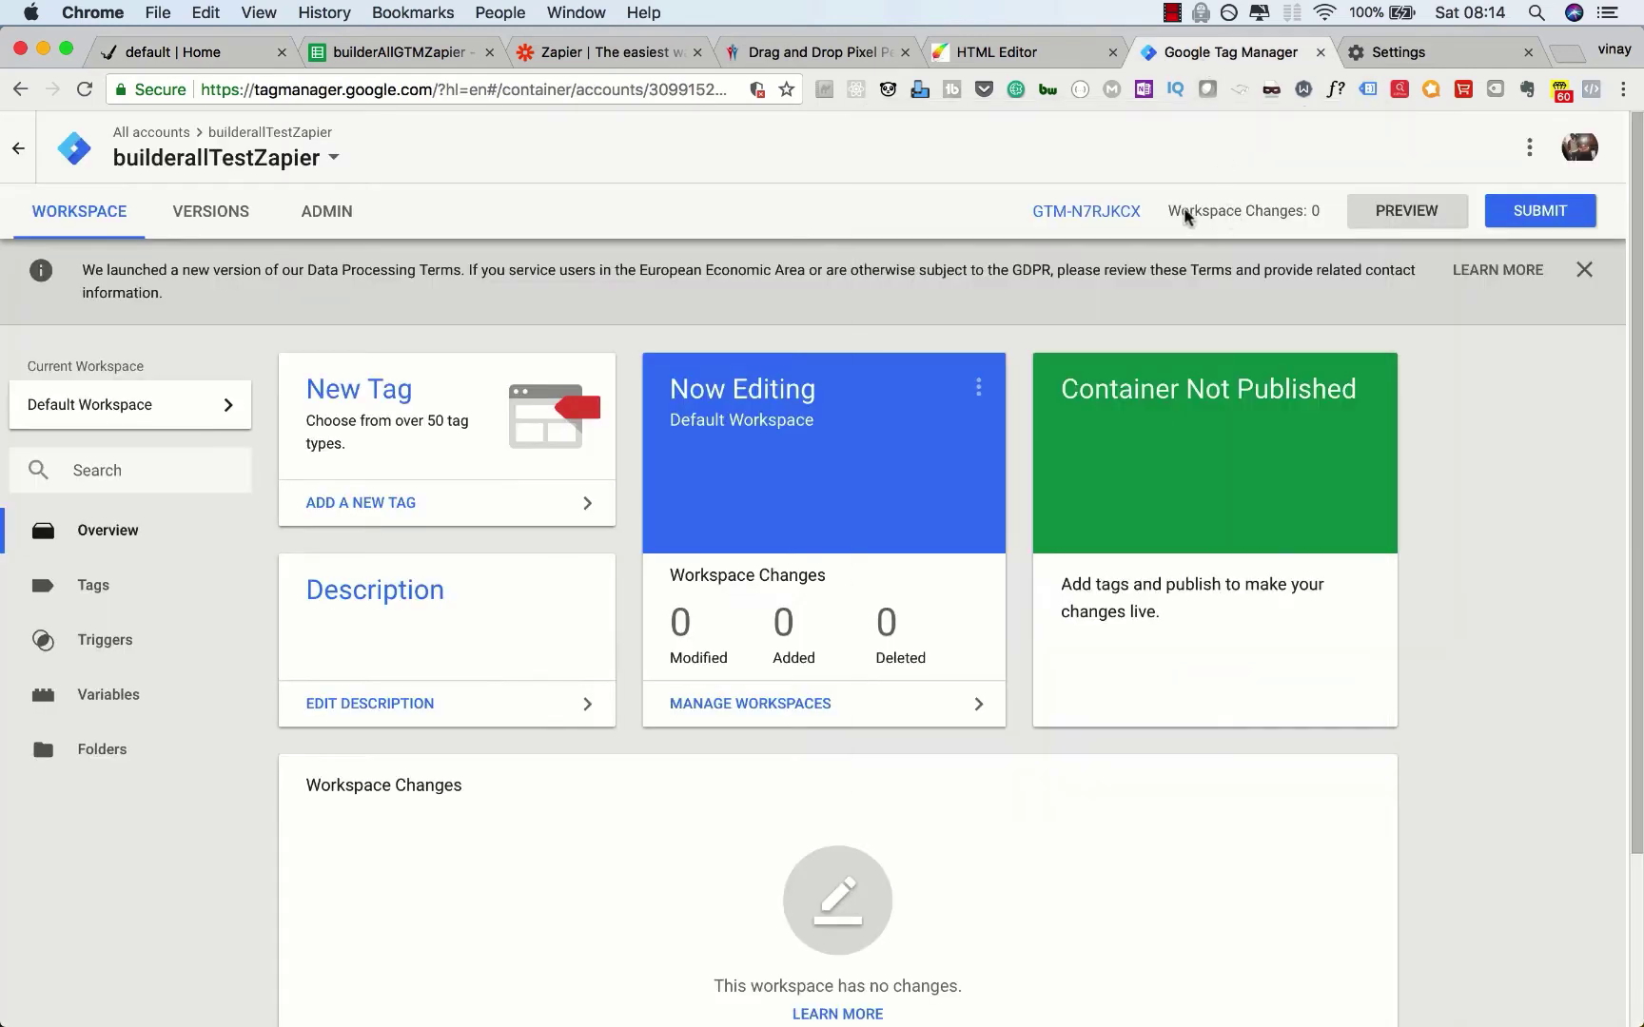
pyautogui.click(225, 53)
pyautogui.click(1369, 90)
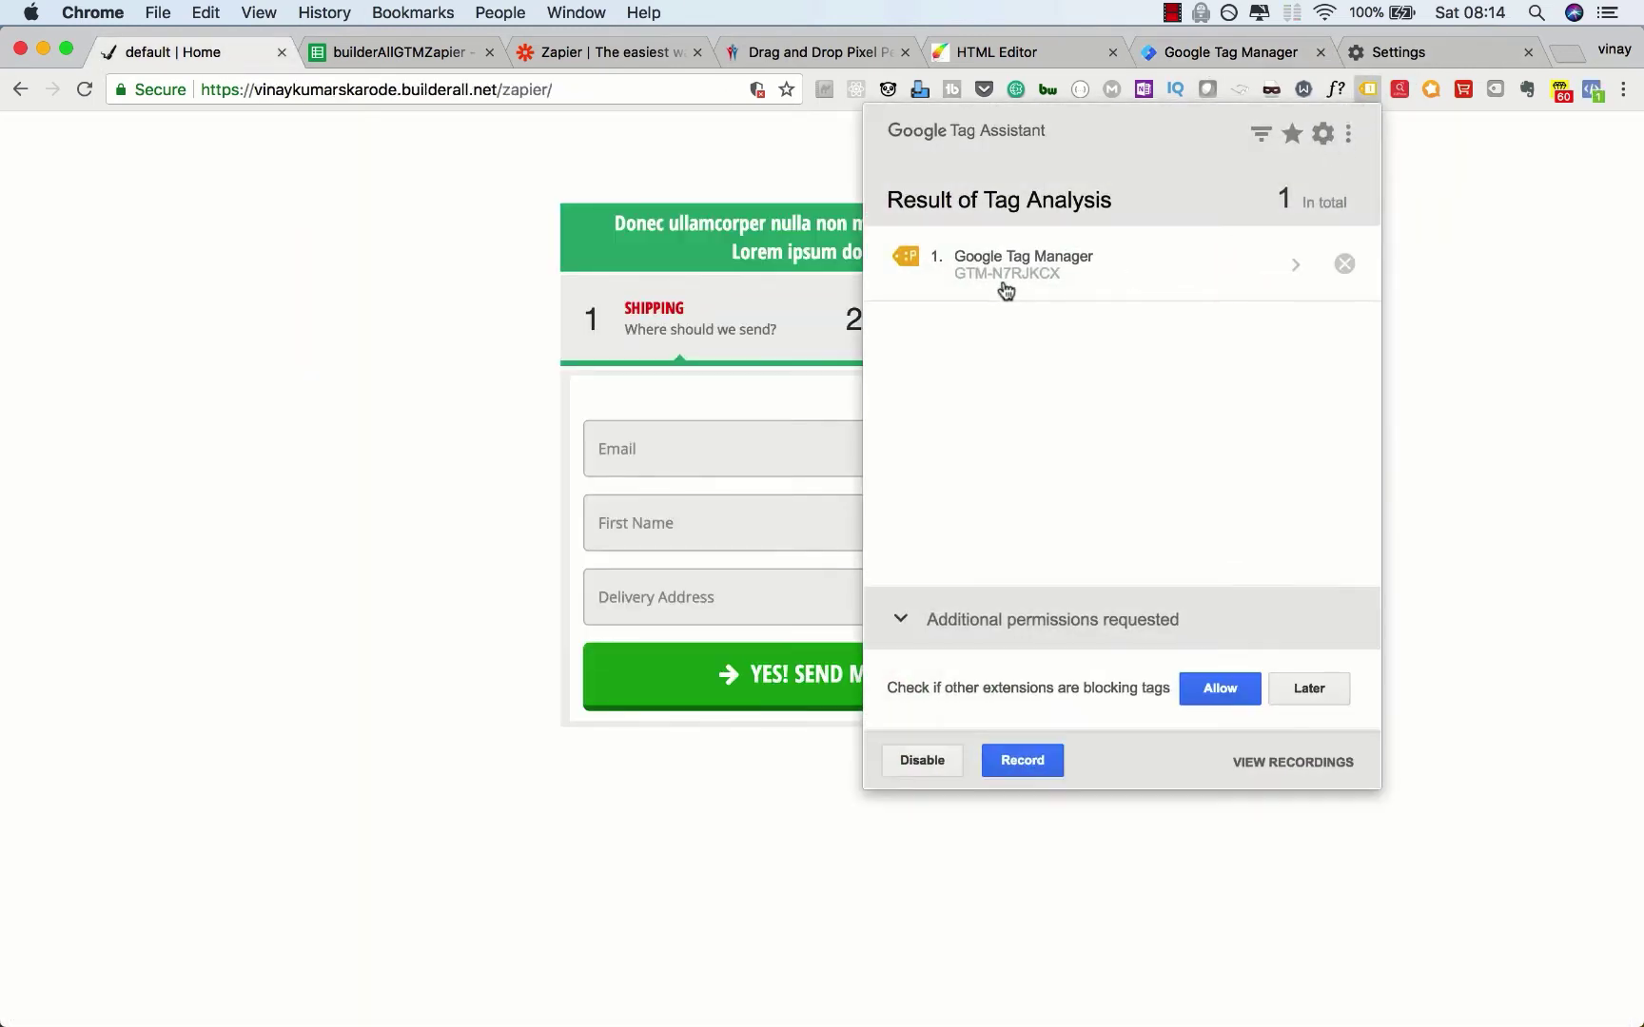
pyautogui.click(1015, 257)
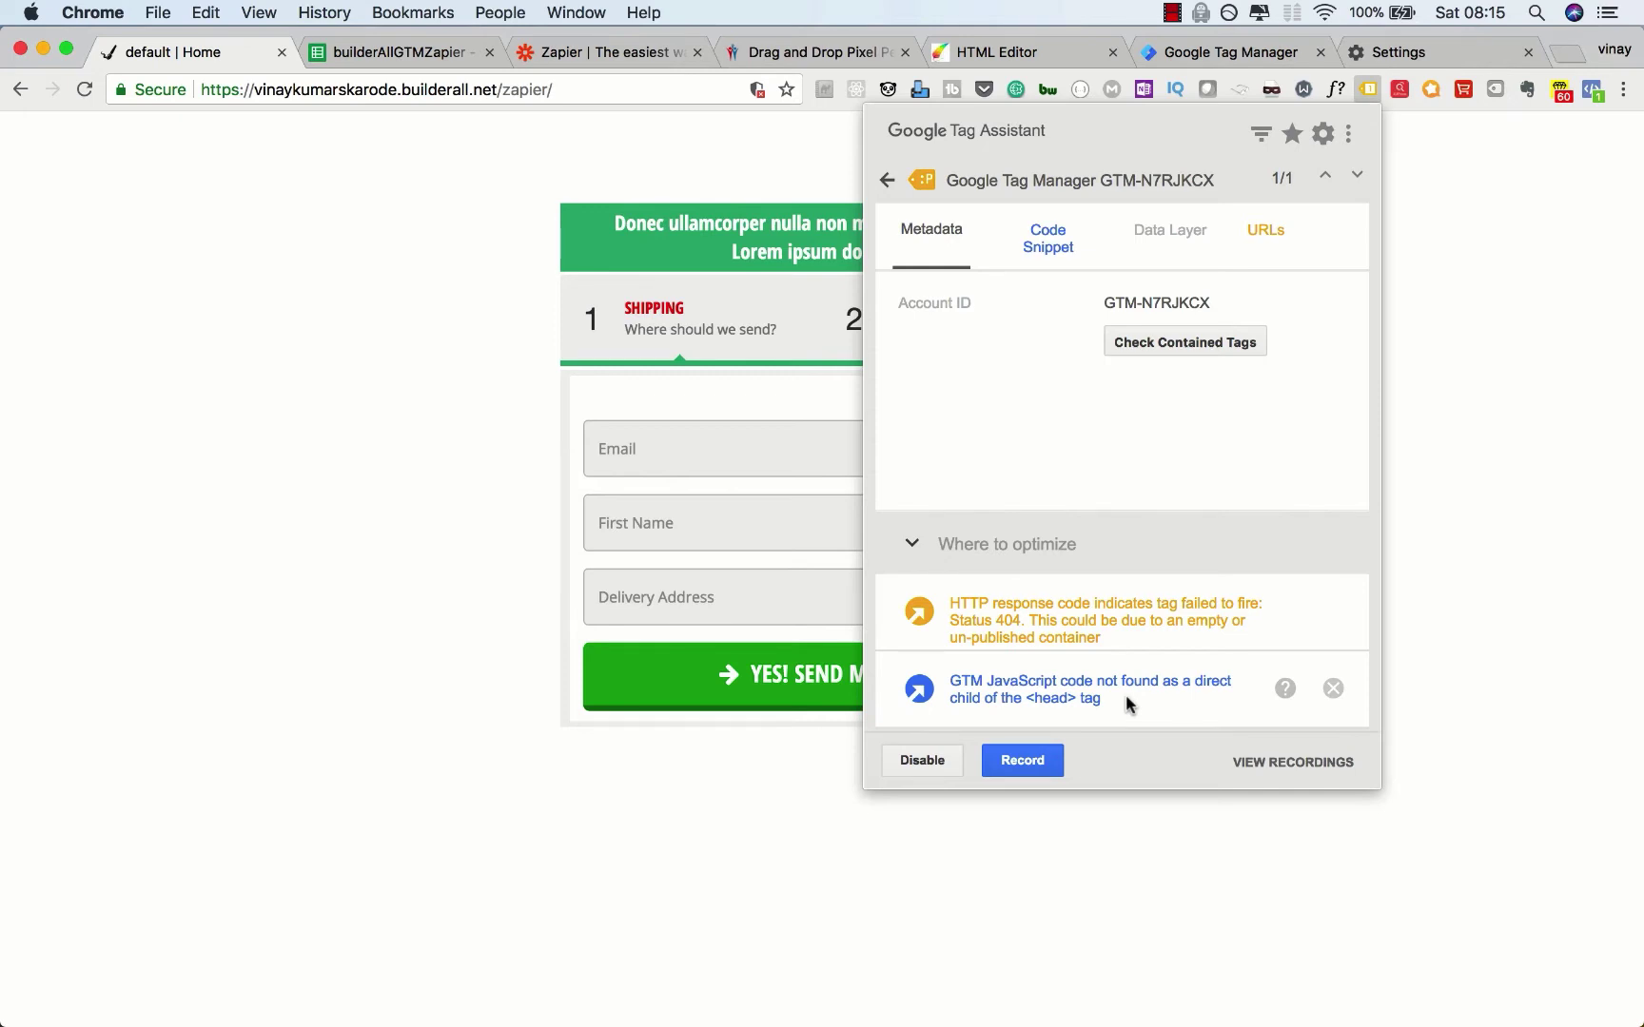
pyautogui.click(323, 400)
# Step: View the form page's source to find the GTM-N7RJKCX snippets near the body end
pyautogui.rightClick(324, 399)
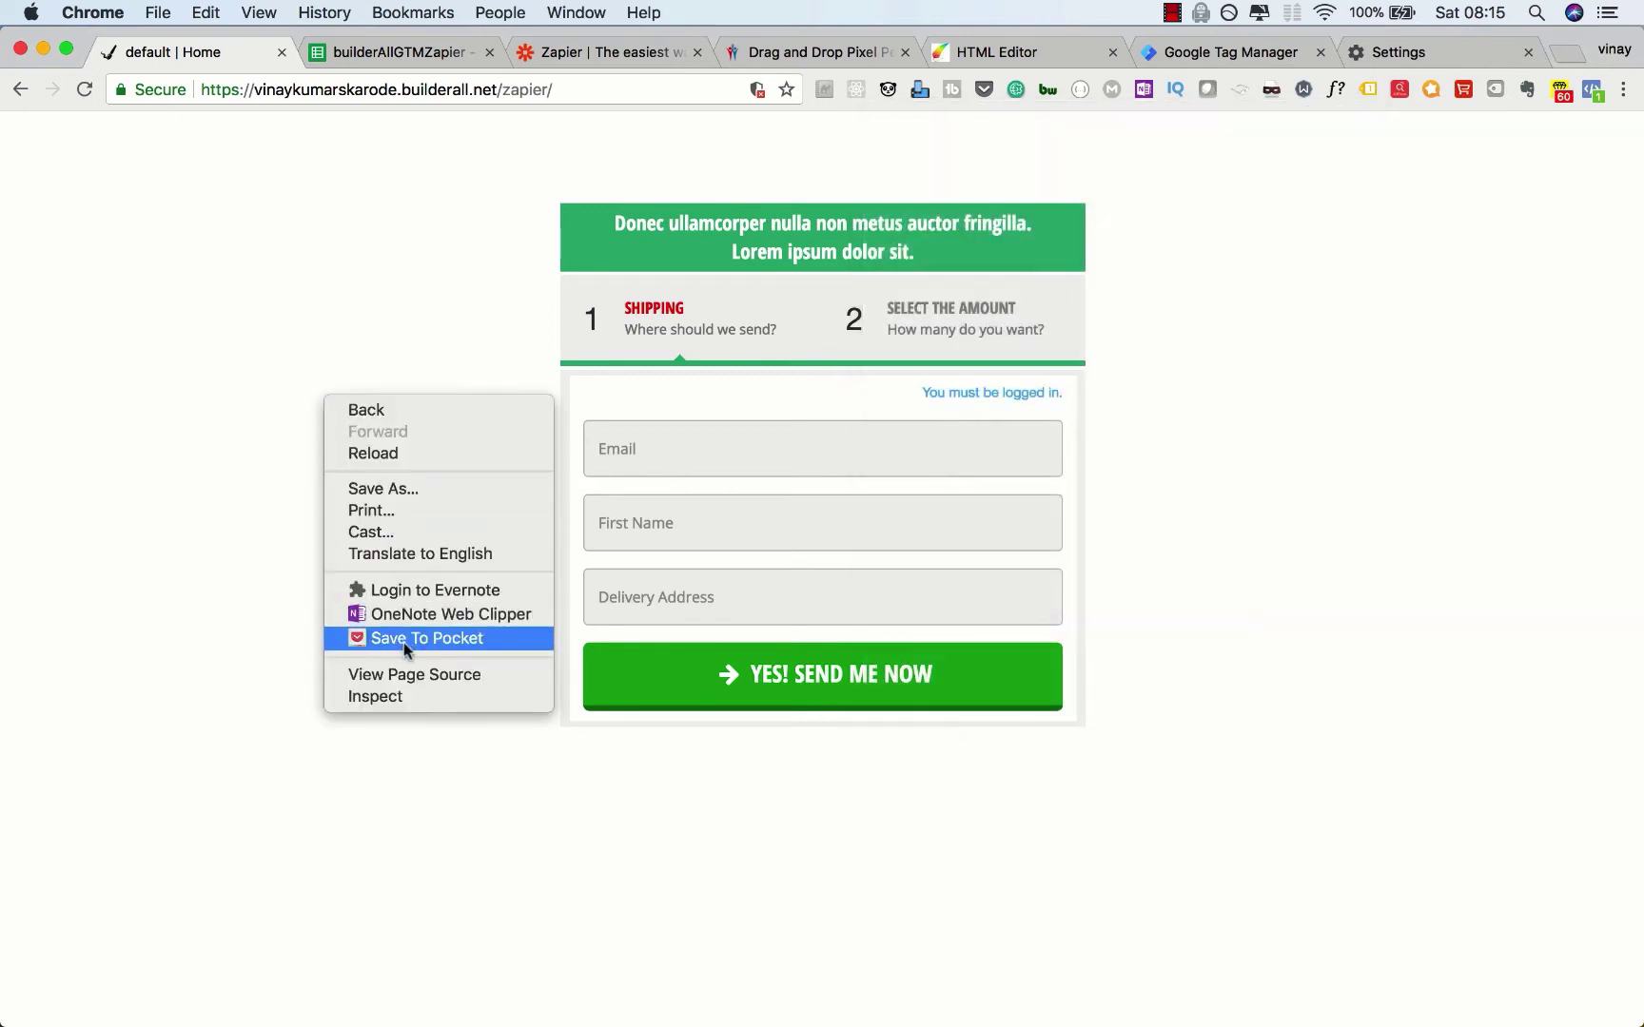
pyautogui.click(409, 673)
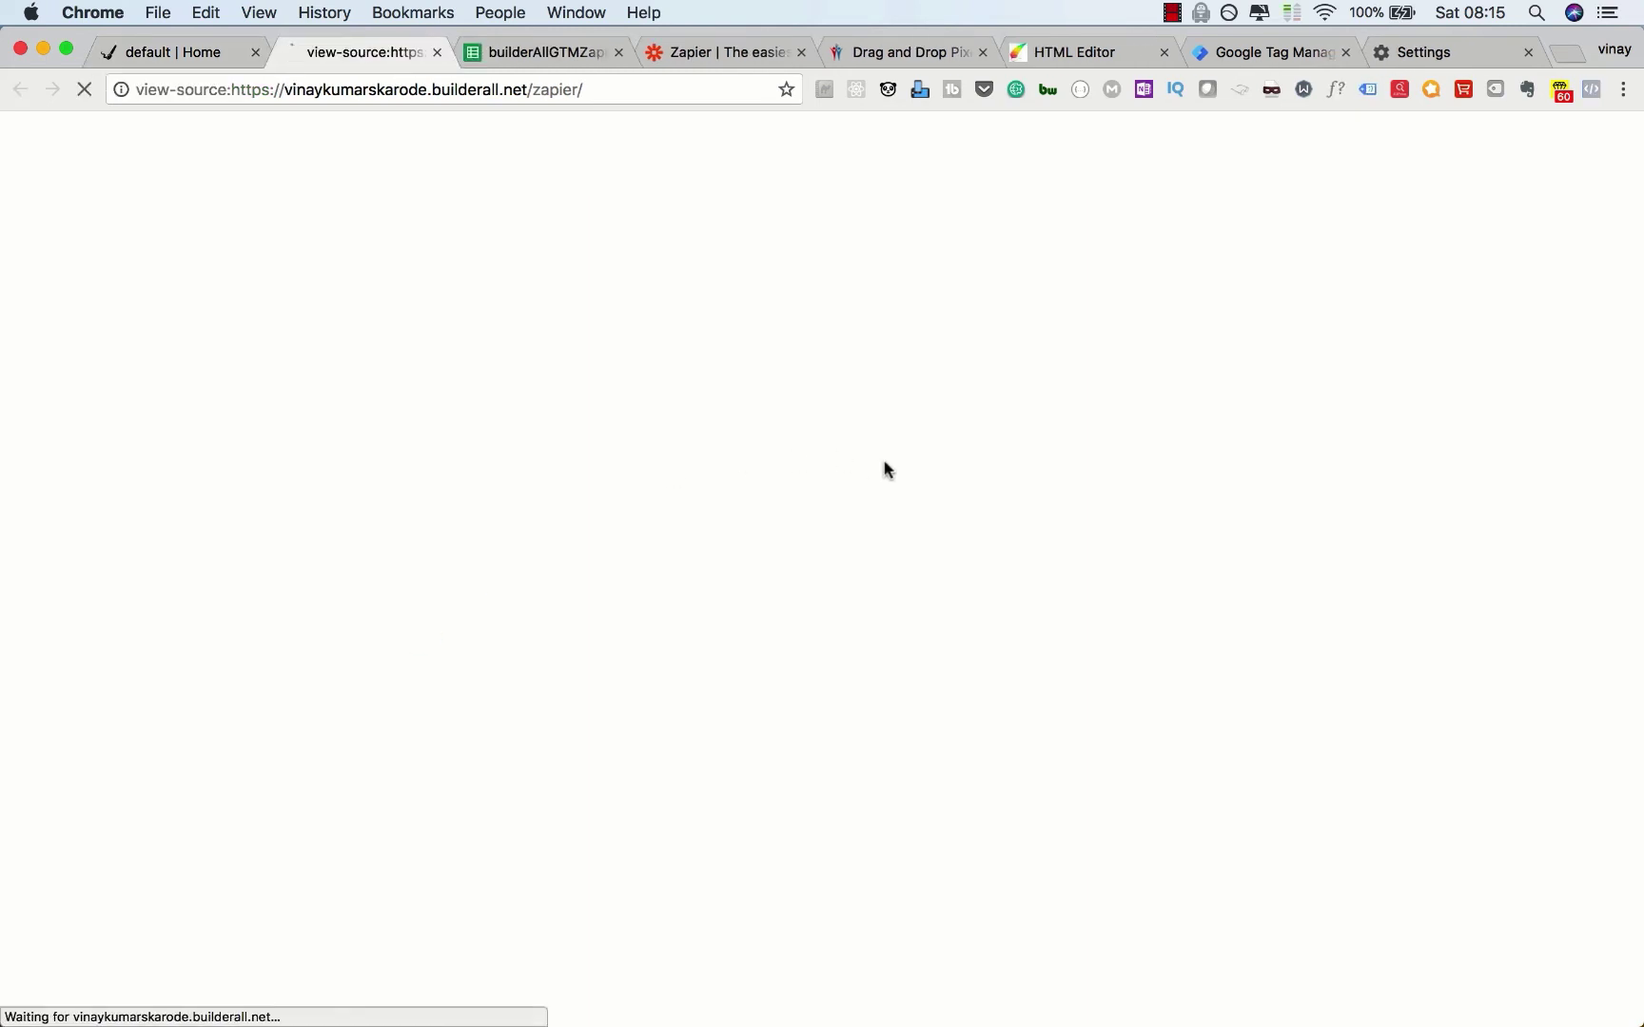
pyautogui.scroll(-20, 1431, 445)
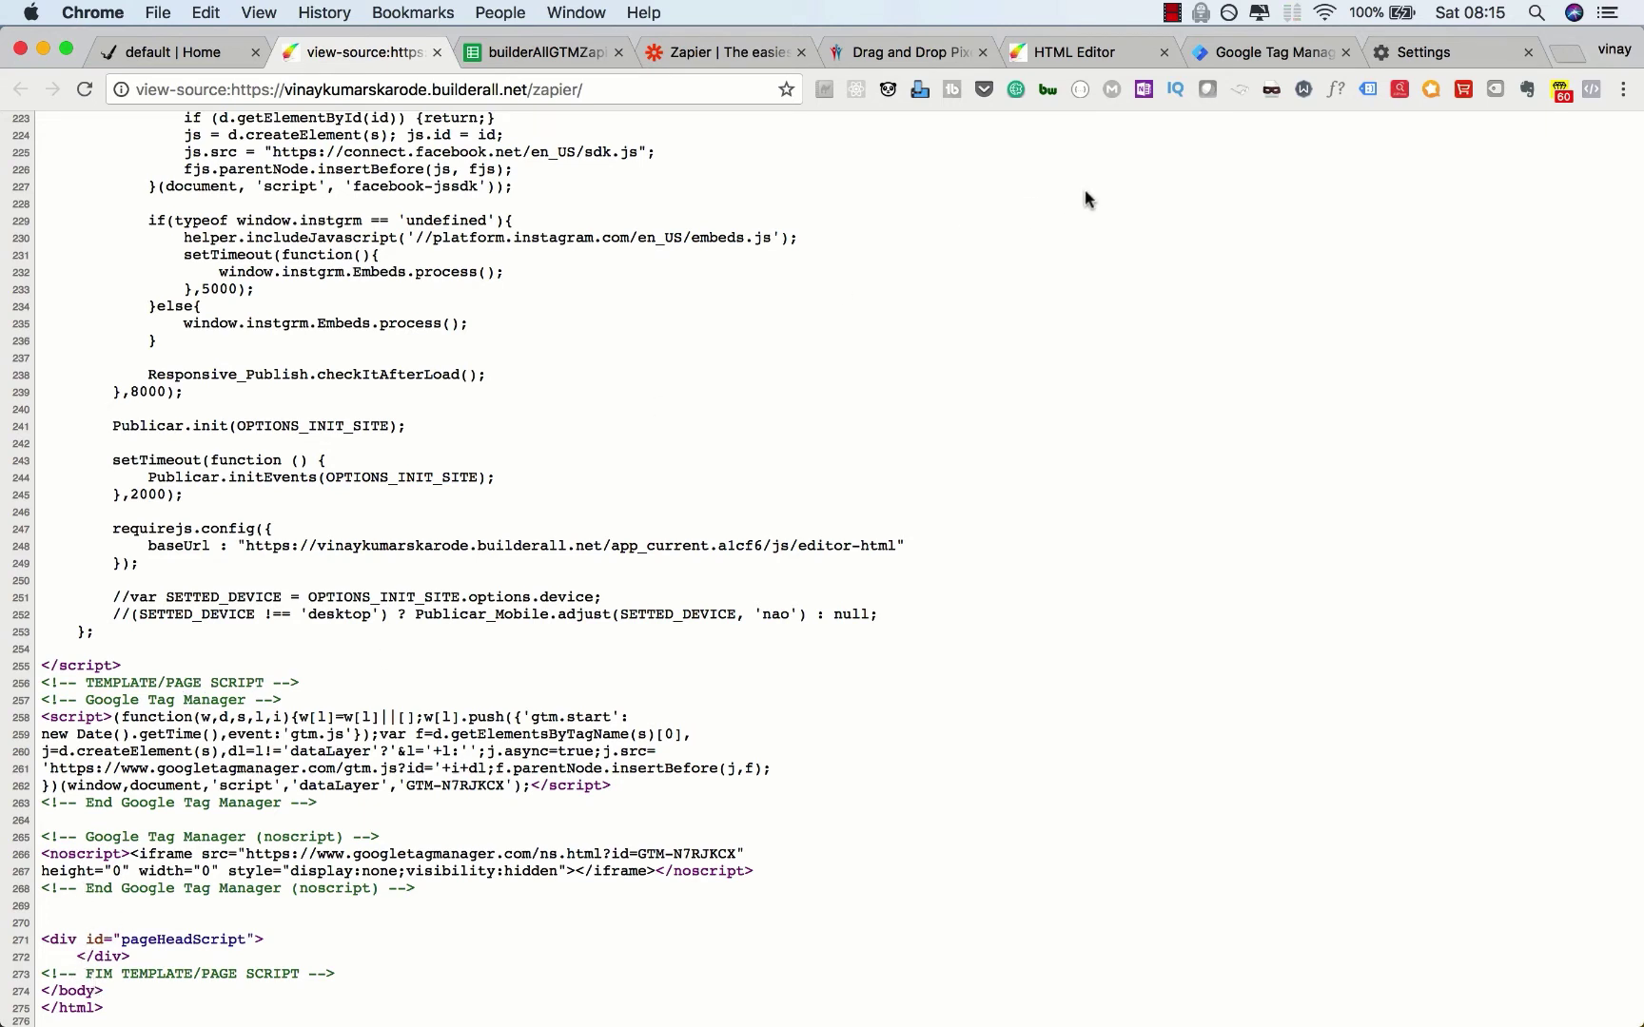
pyautogui.scroll(20, 1088, 198)
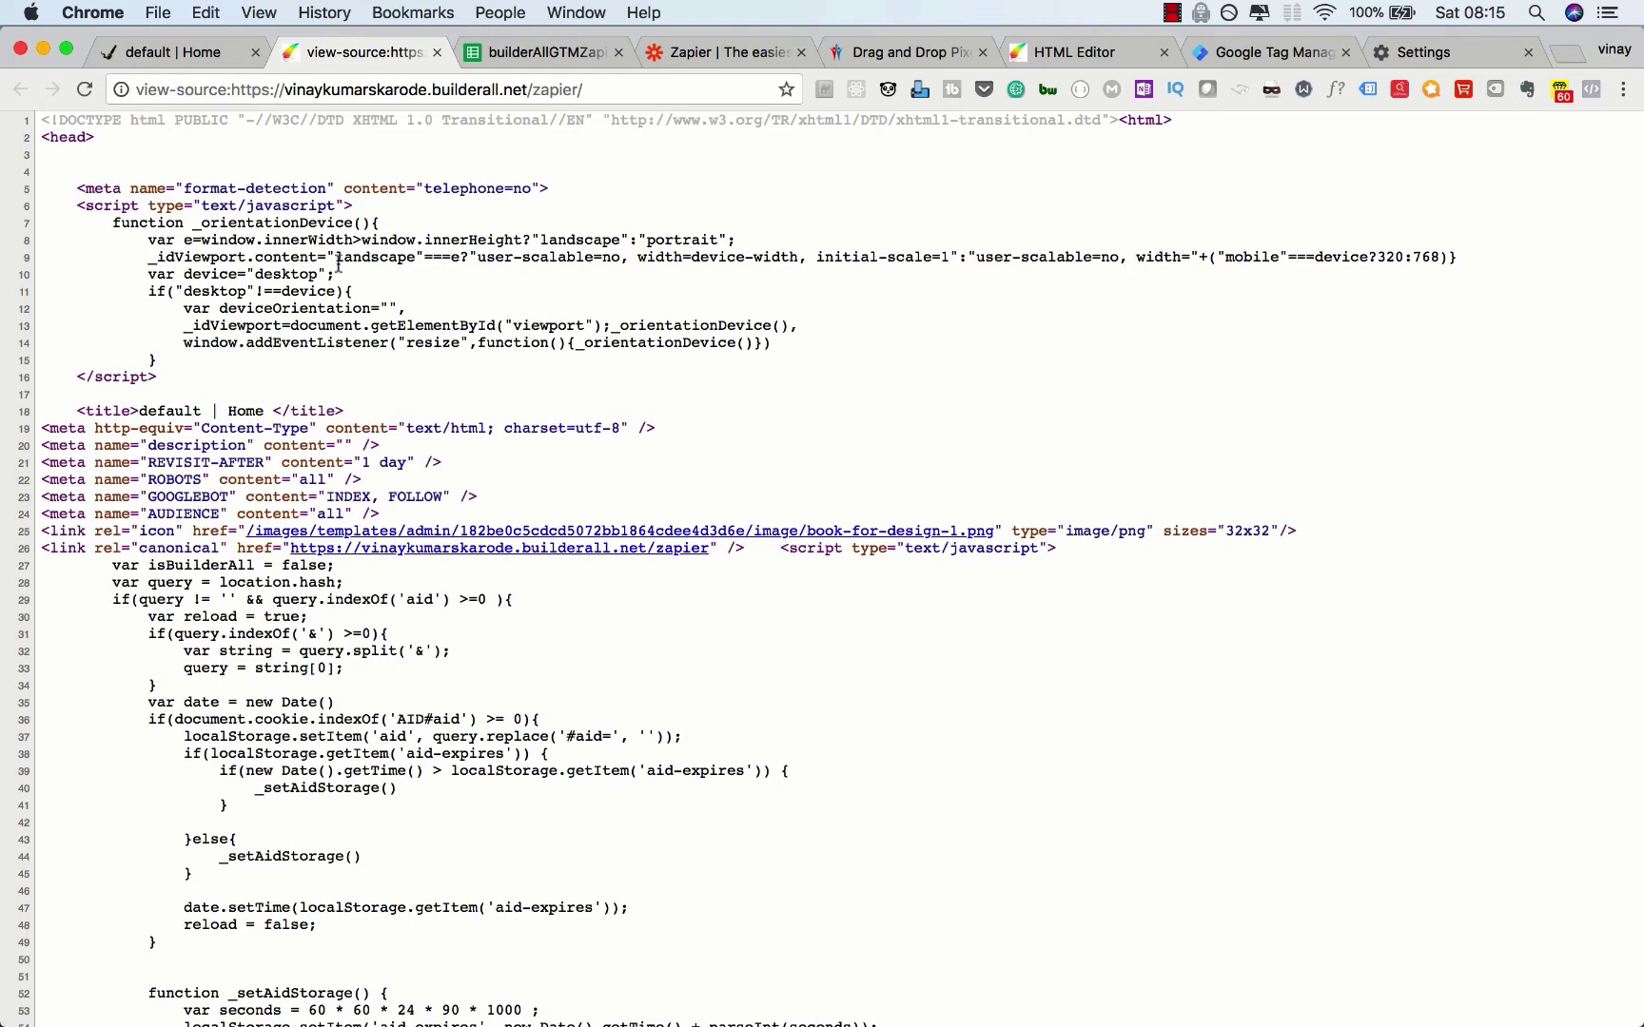
pyautogui.click(209, 51)
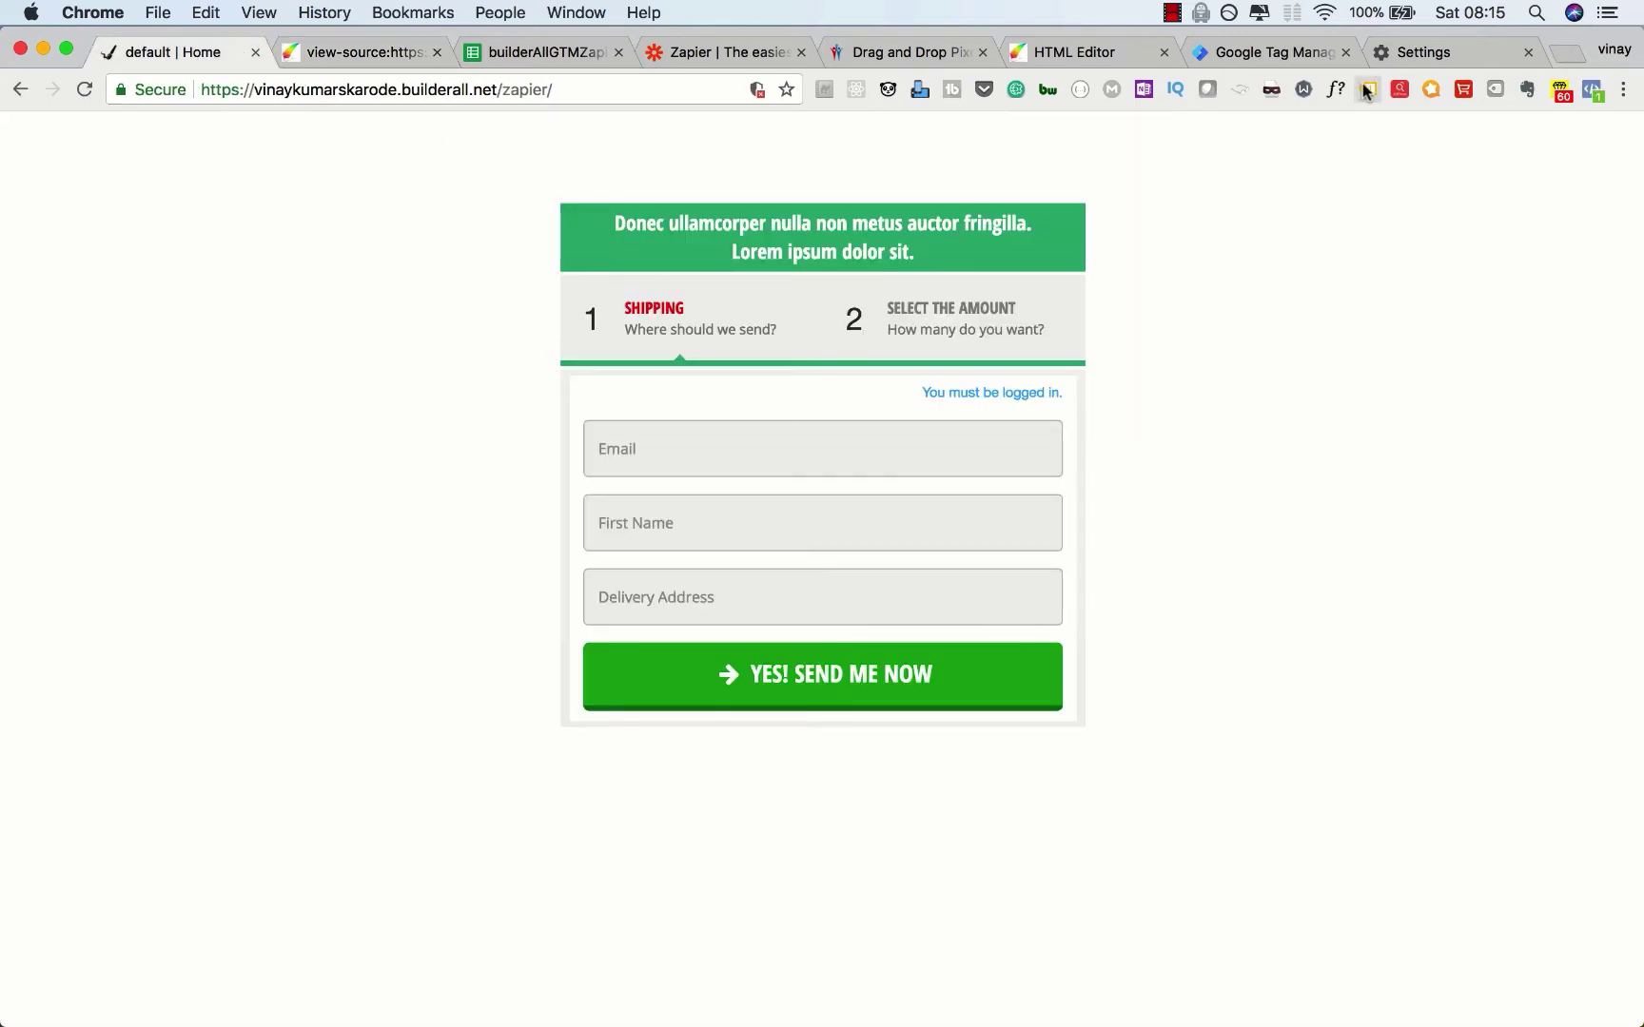
# Step: Recheck the Tag Assistant report, then go to the builderallTestZapier container's empty Triggers list
pyautogui.click(1366, 88)
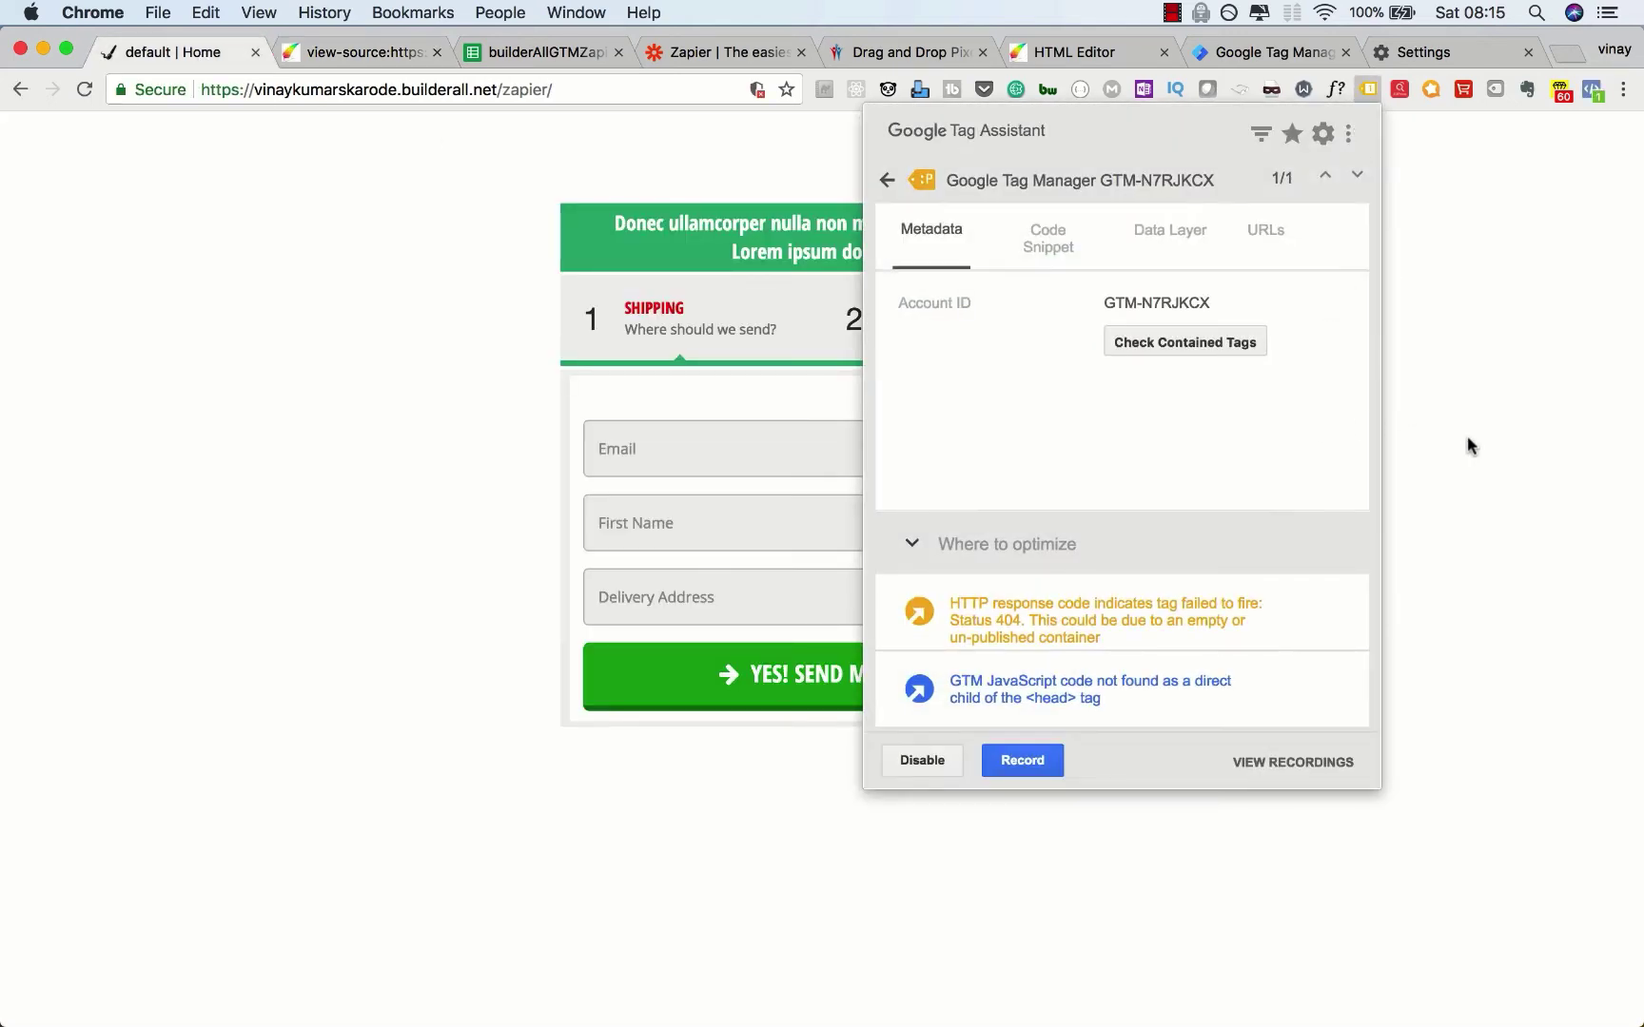
pyautogui.click(1467, 437)
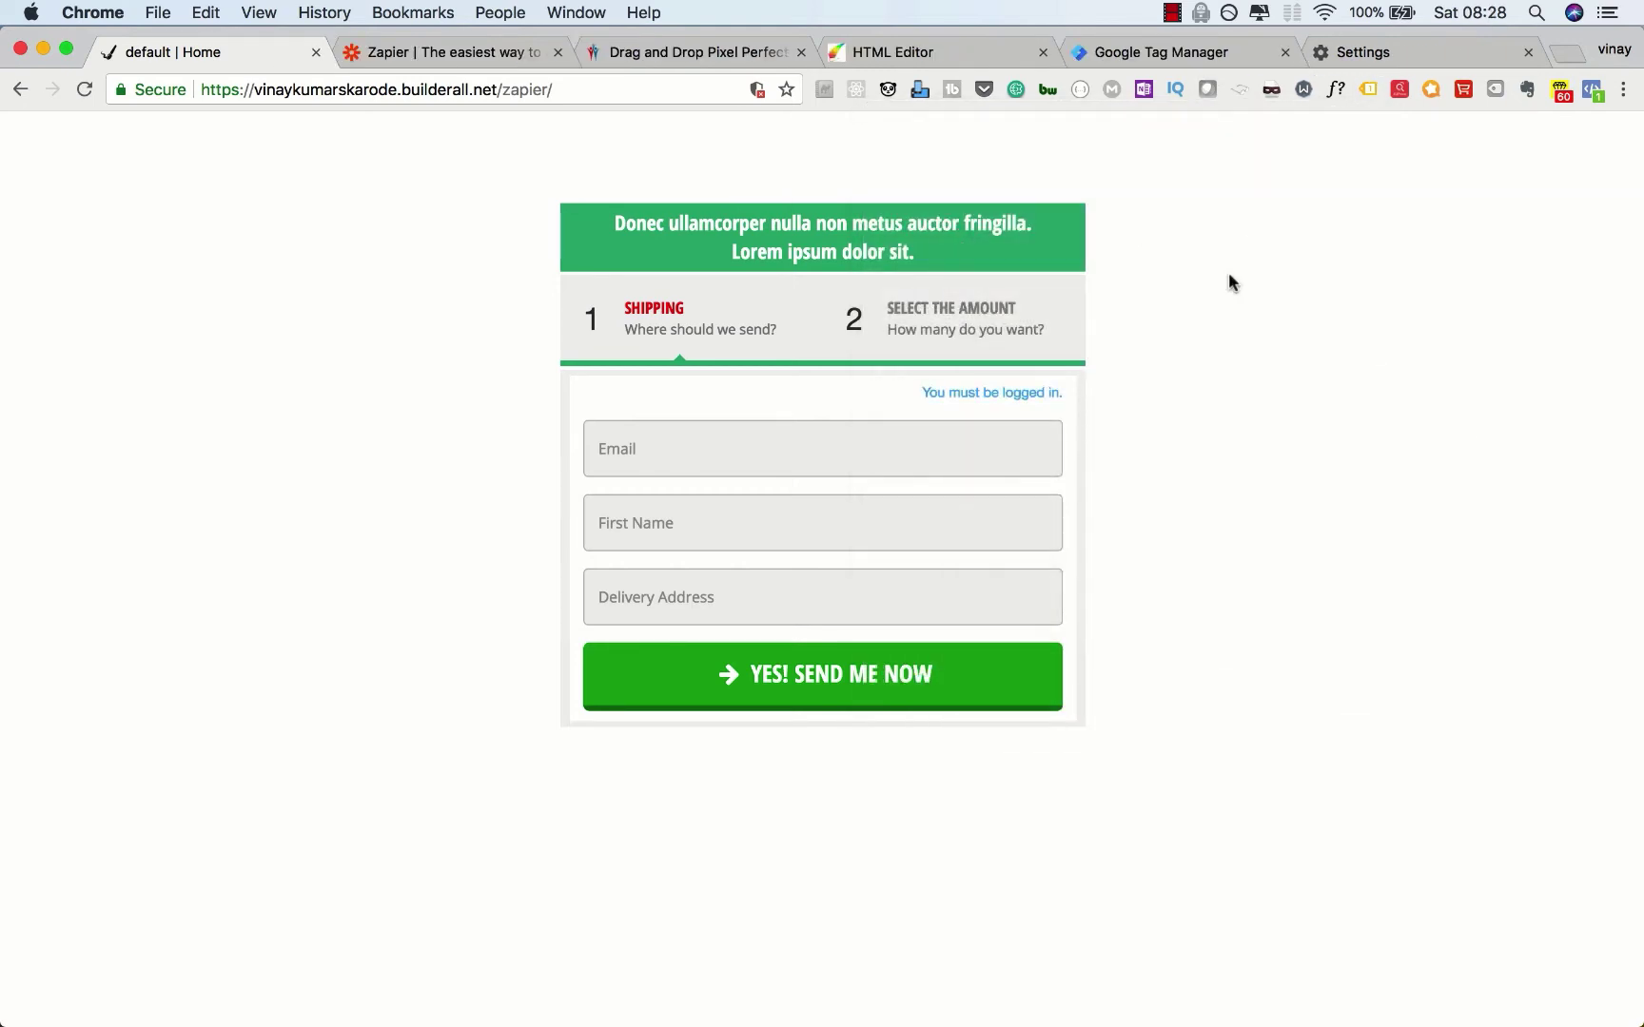
pyautogui.click(1222, 52)
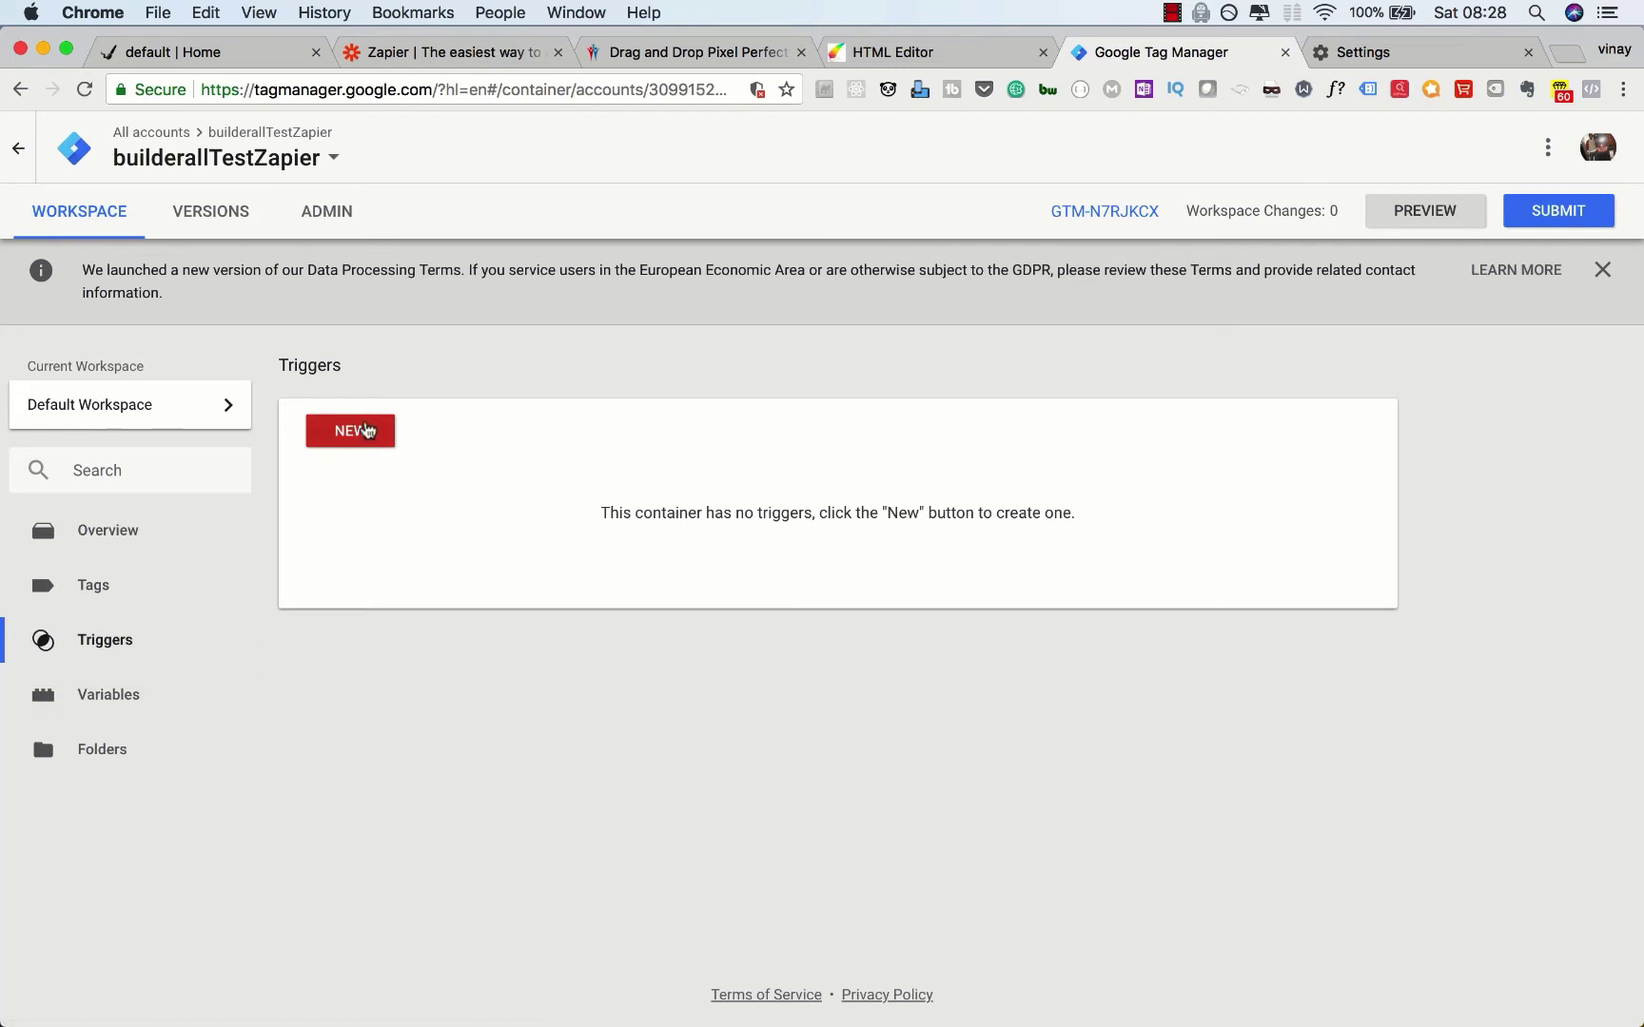
# Step: Add trigger form_submit_homepage with type Form Submission, firing on All Forms
pyautogui.click(367, 430)
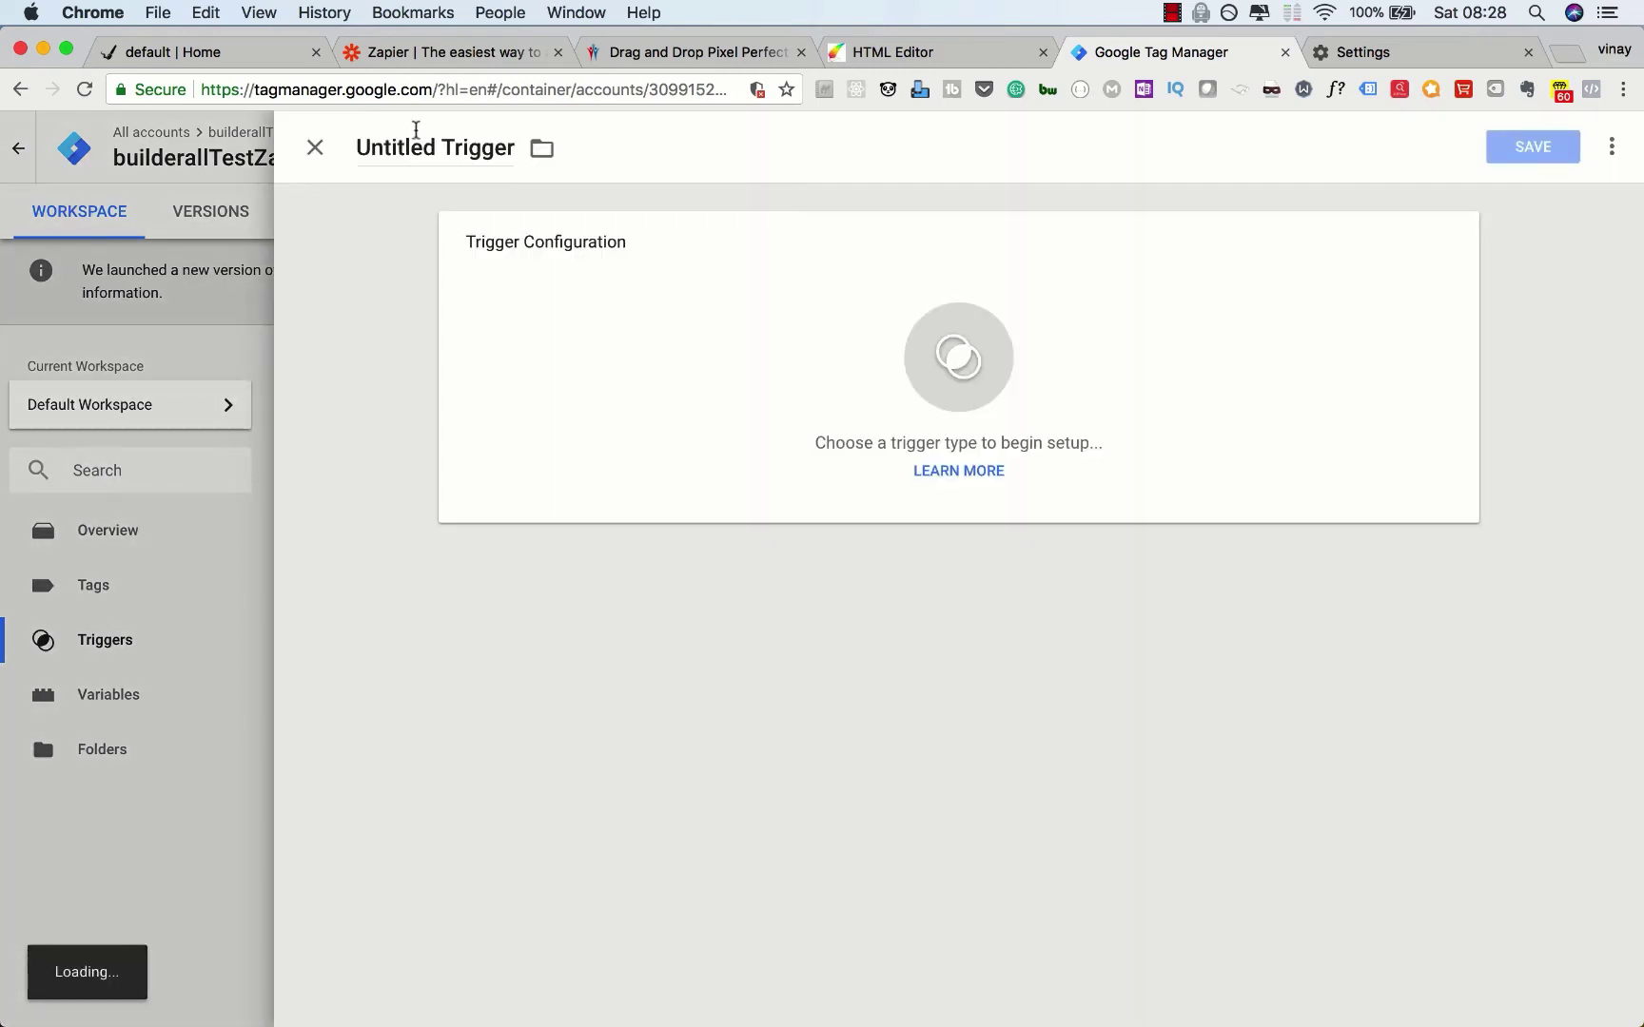
pyautogui.click(417, 148)
pyautogui.write('for')
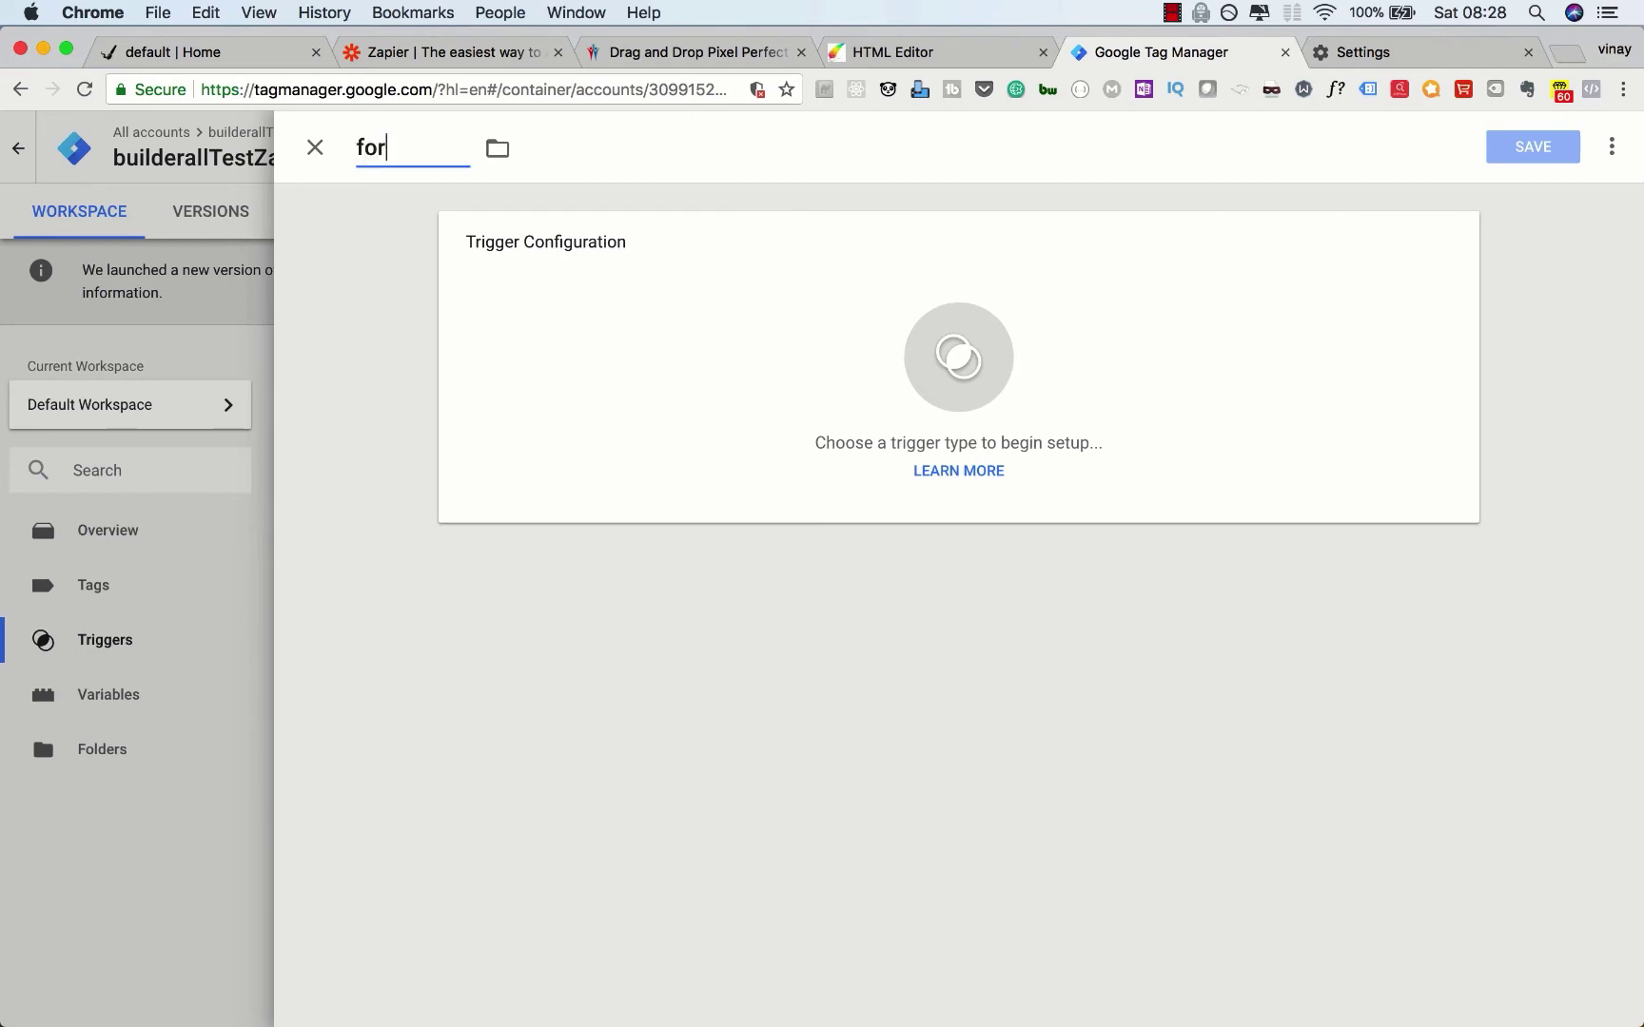
pyautogui.write('m_submit_homef')
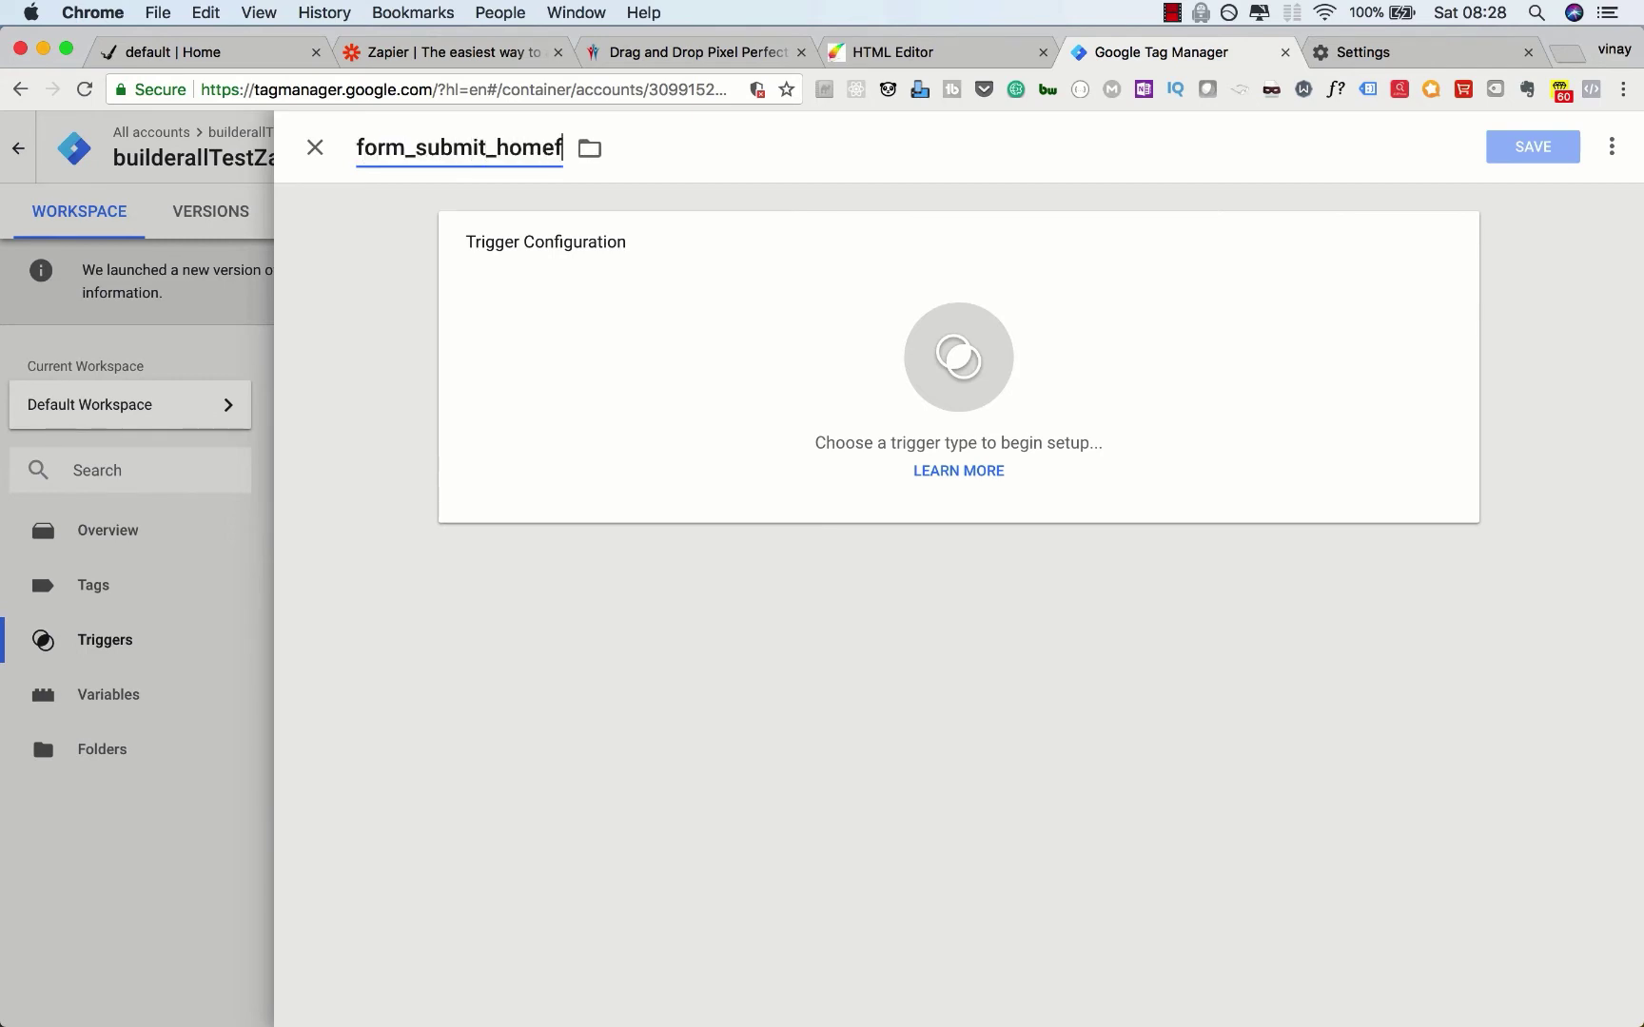
pyautogui.press('BackSpace')
pyautogui.write('page')
pyautogui.click(556, 392)
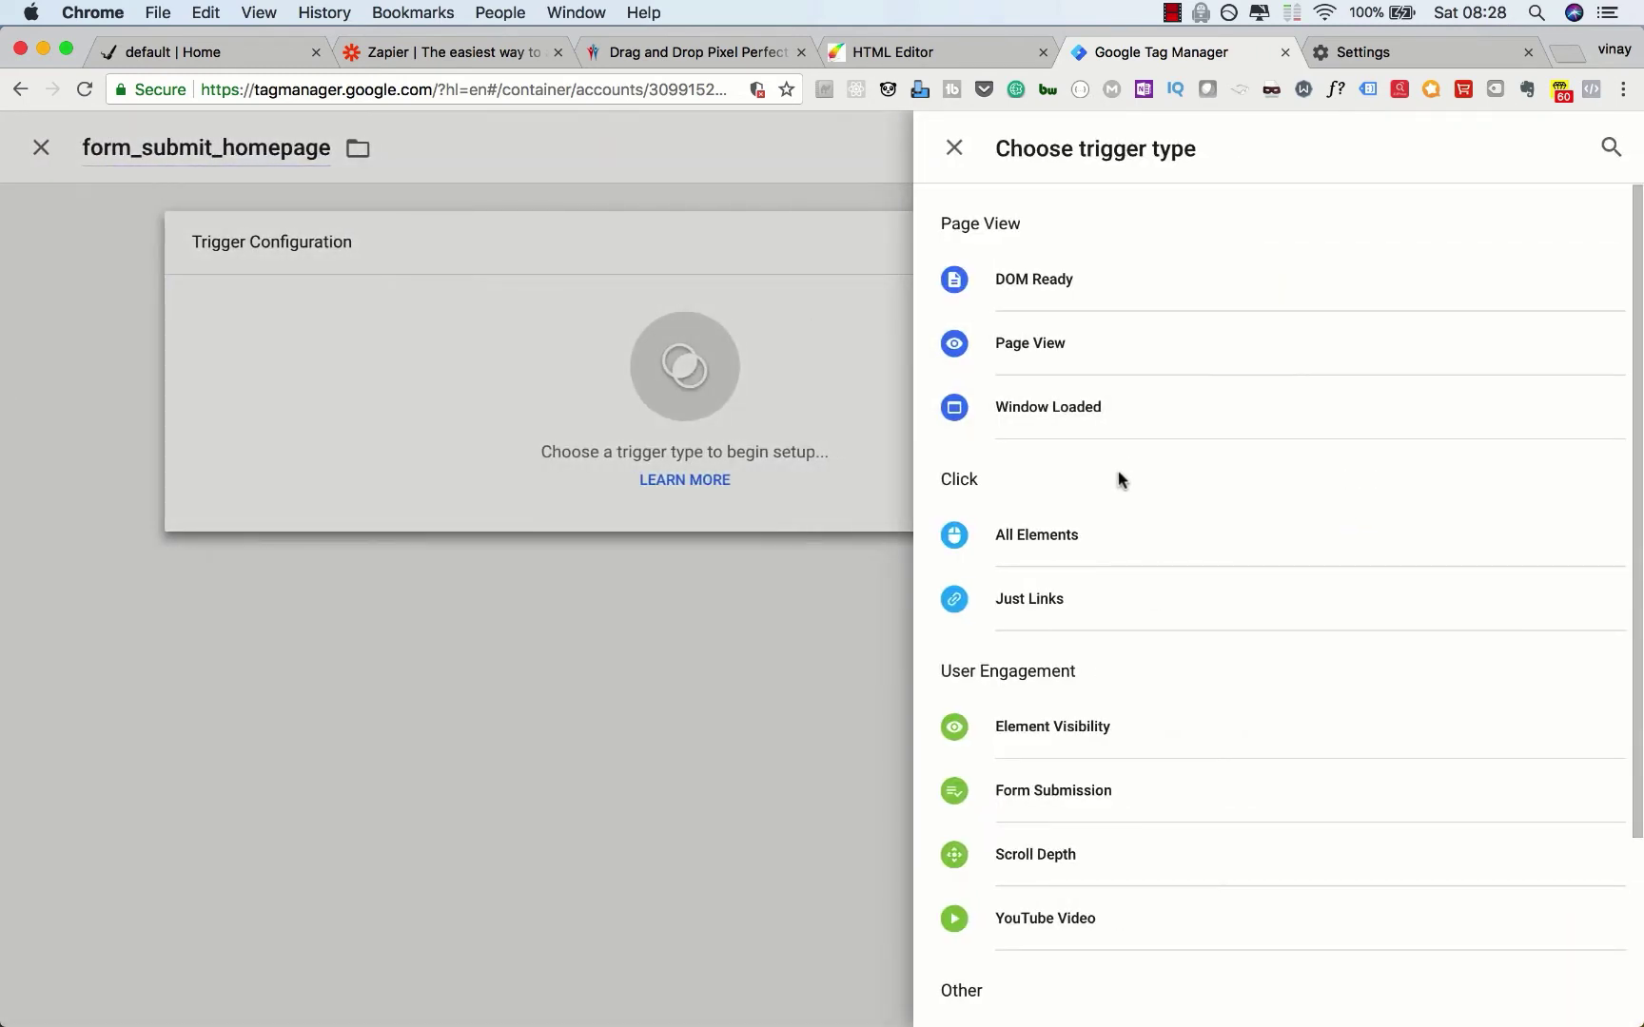
pyautogui.scroll(-5, 1119, 479)
pyautogui.scroll(4, 1118, 478)
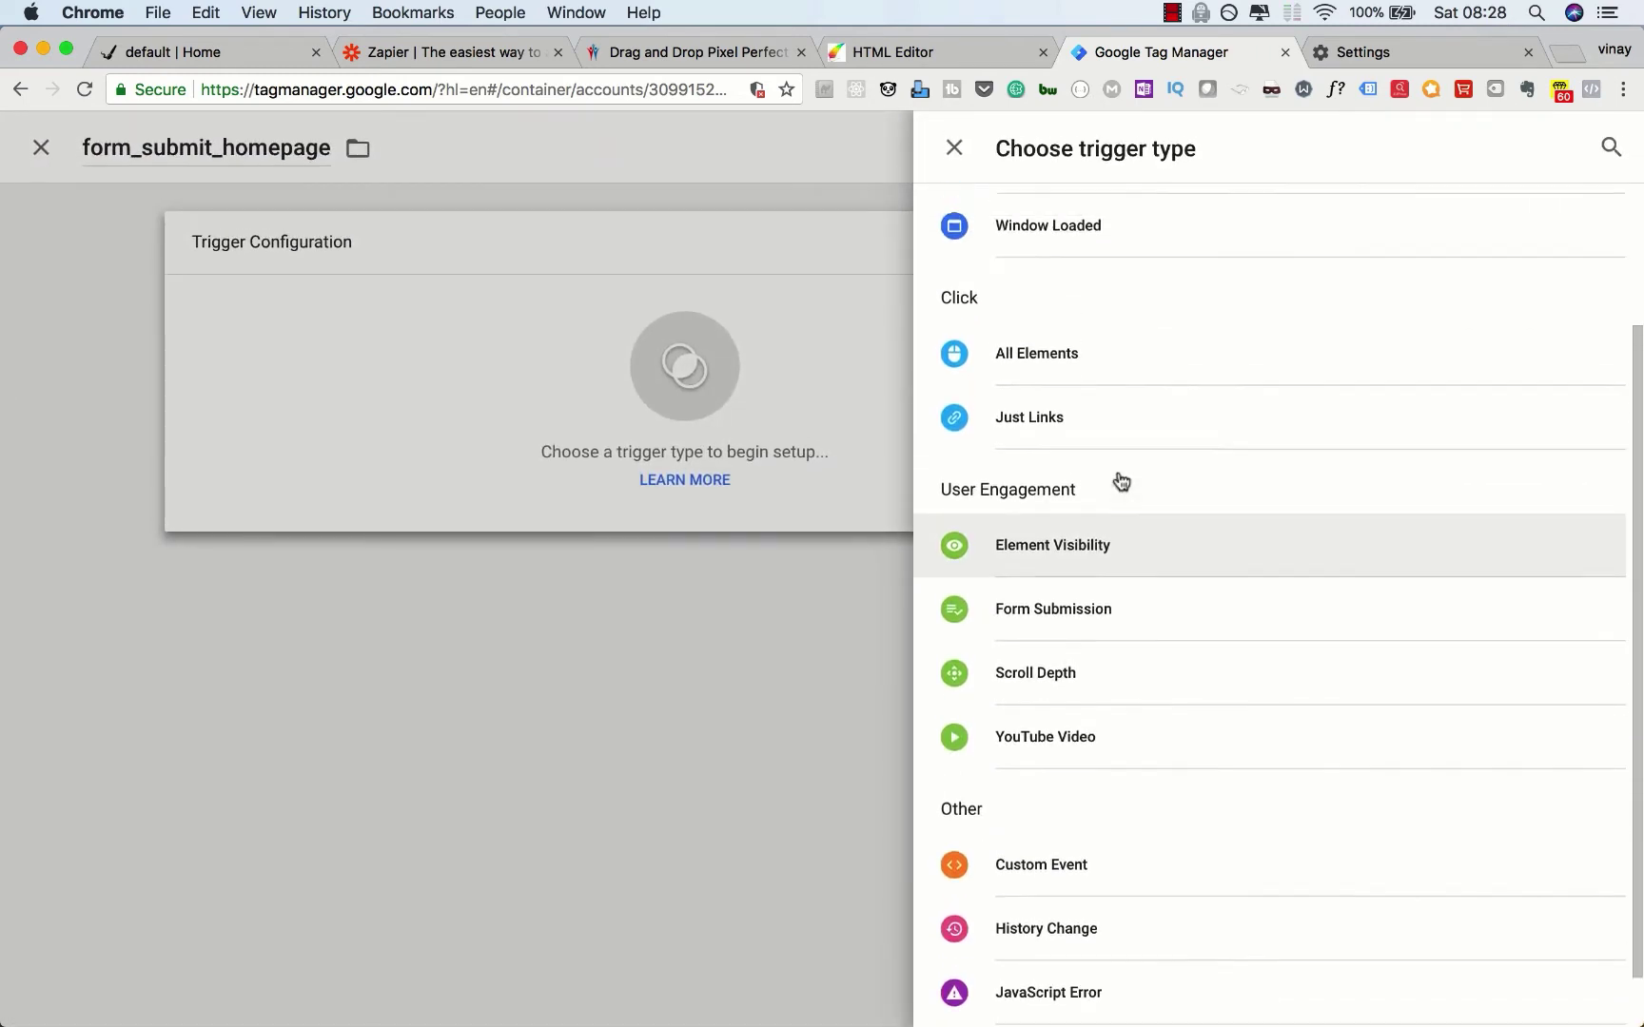
pyautogui.scroll(2, 1120, 481)
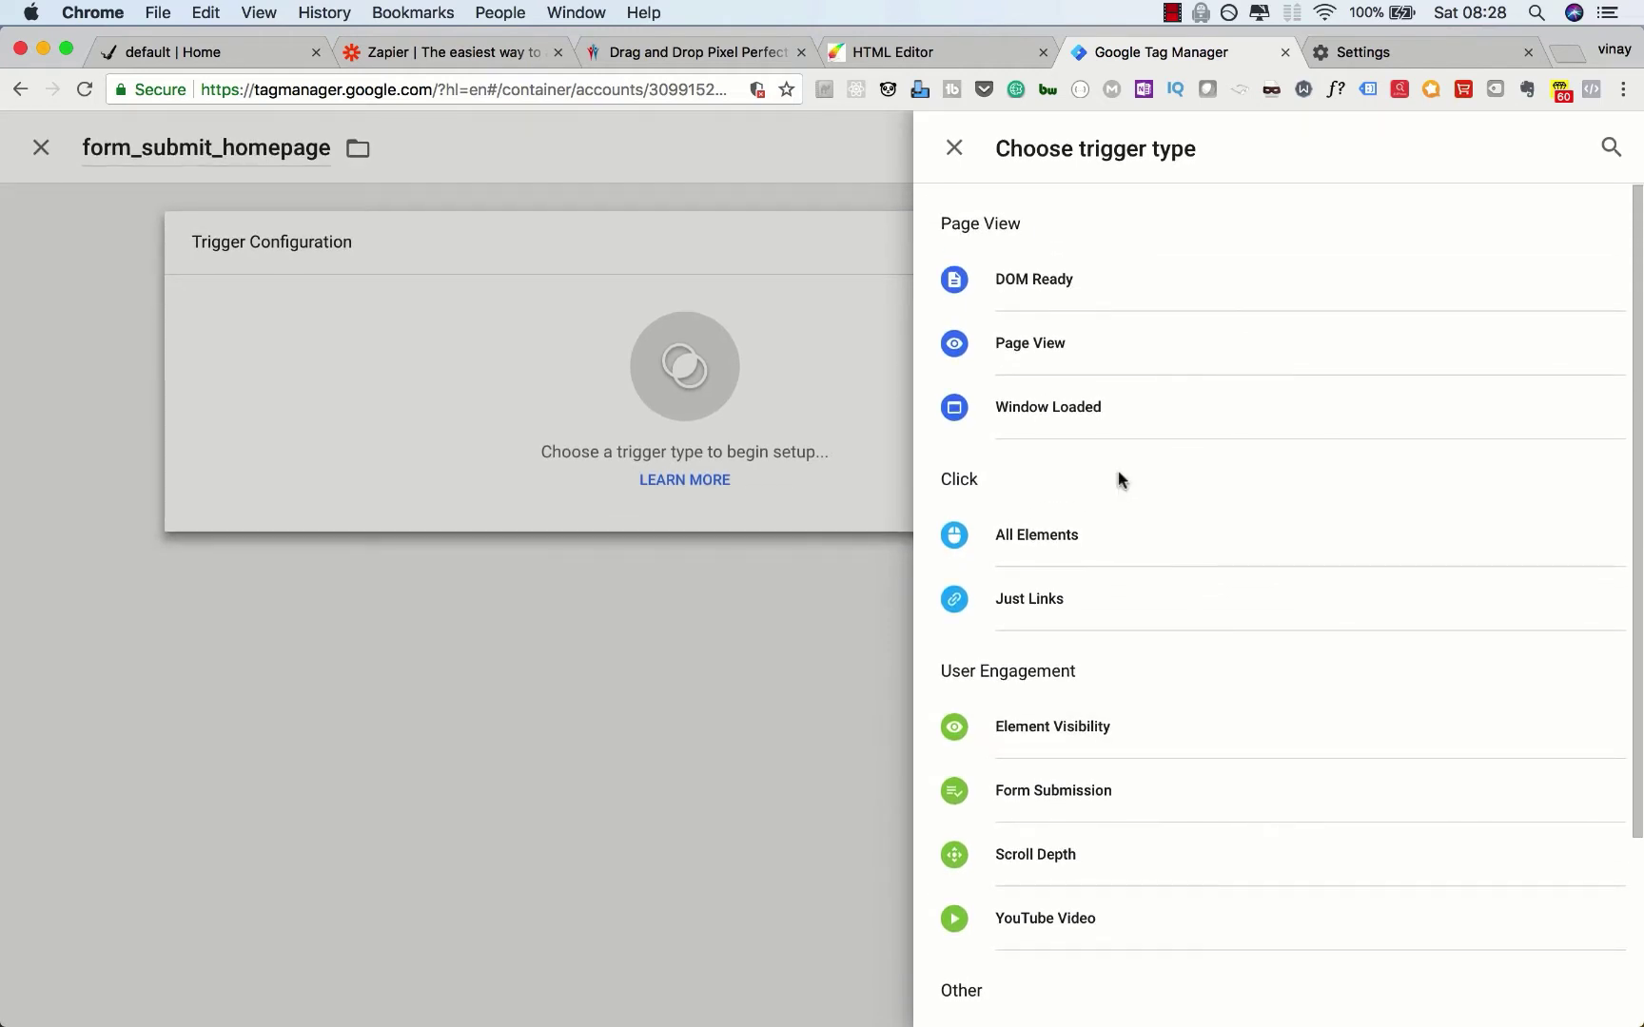
pyautogui.scroll(-5, 1117, 470)
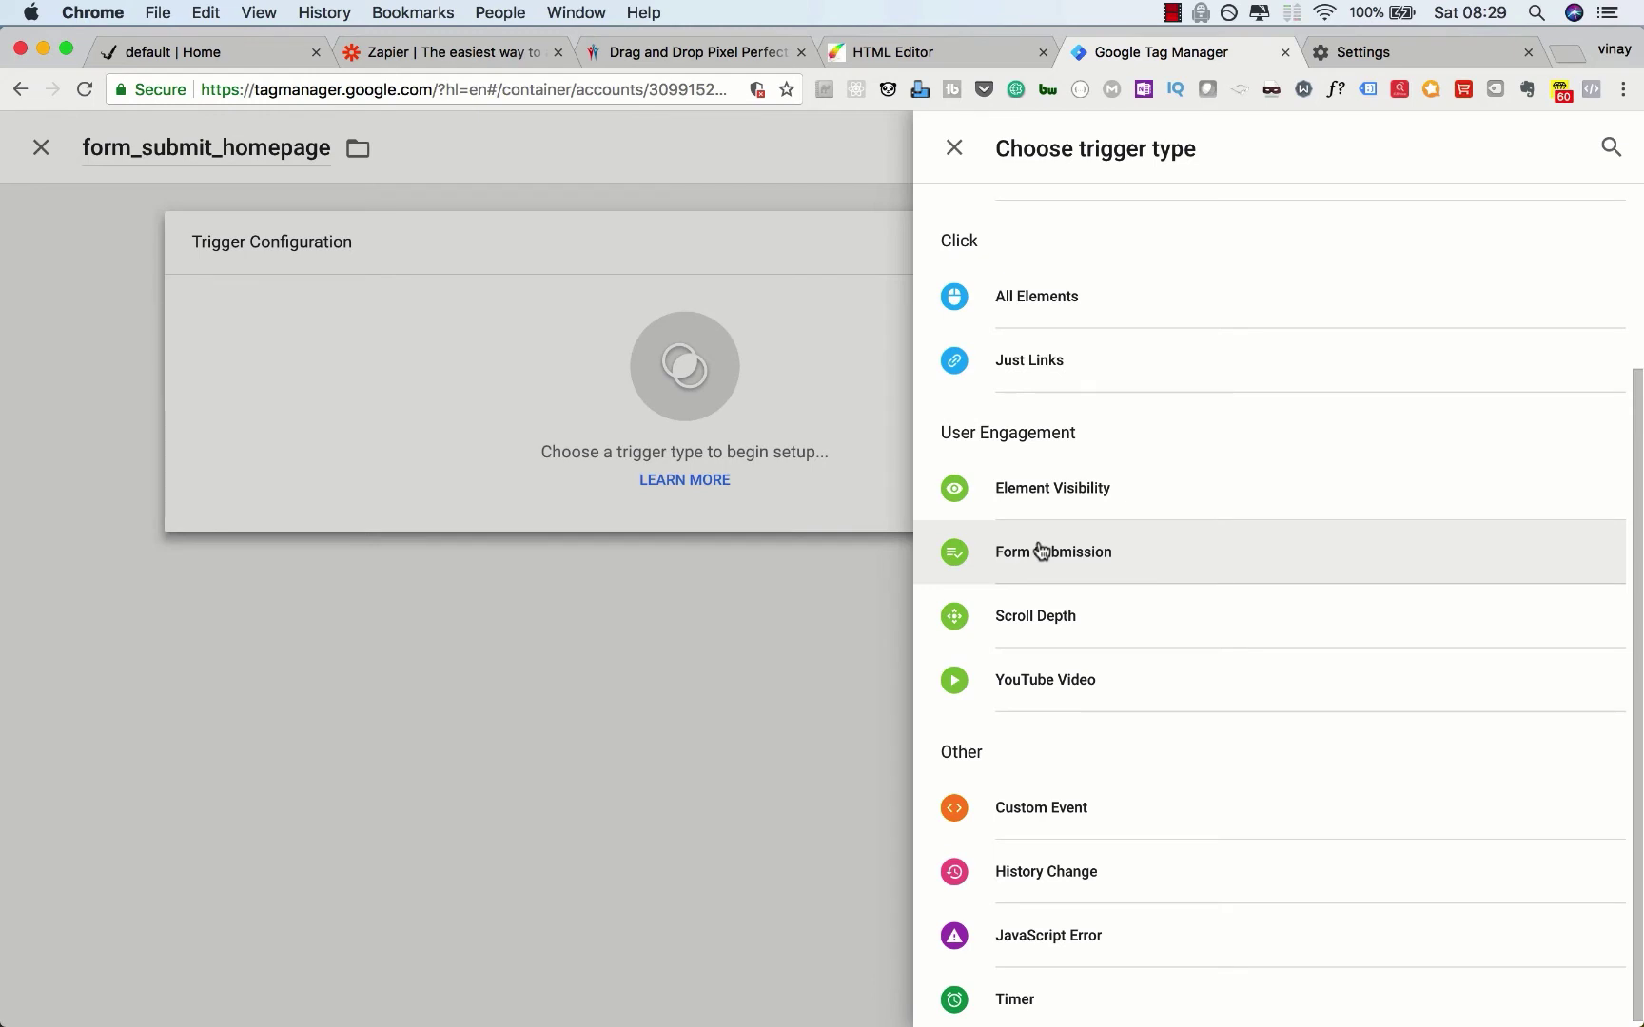
pyautogui.click(1039, 548)
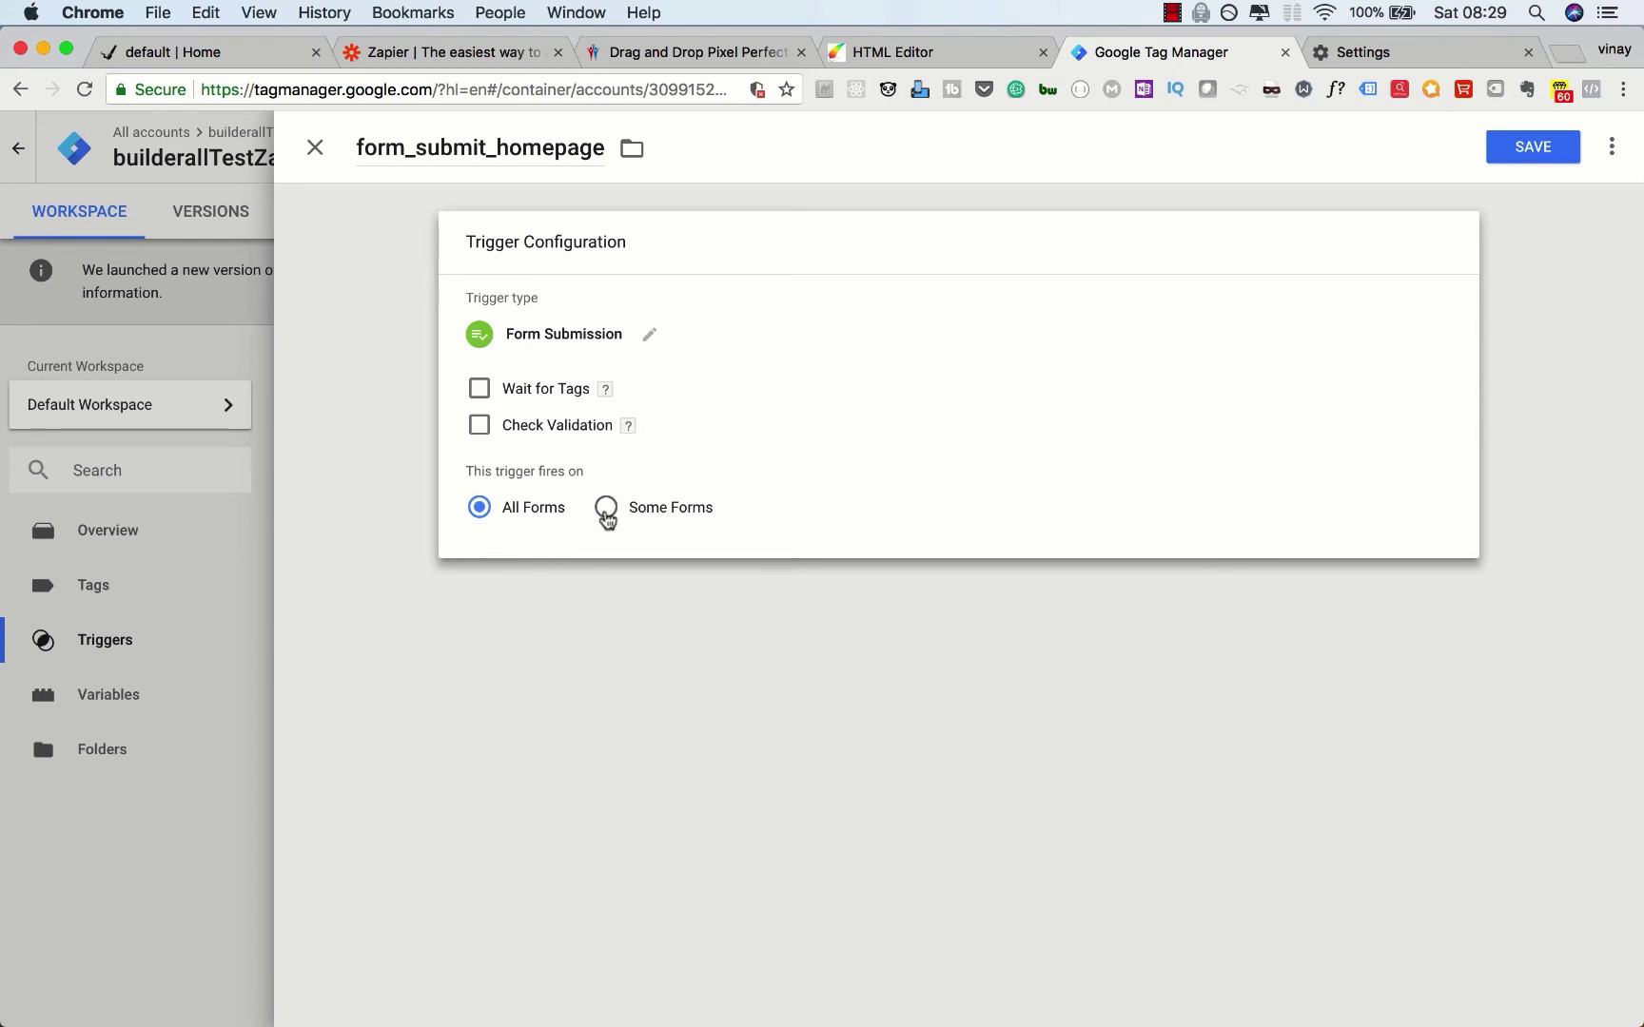
# Step: Limit the trigger to Some Forms with a Page URL equals condition
pyautogui.click(606, 509)
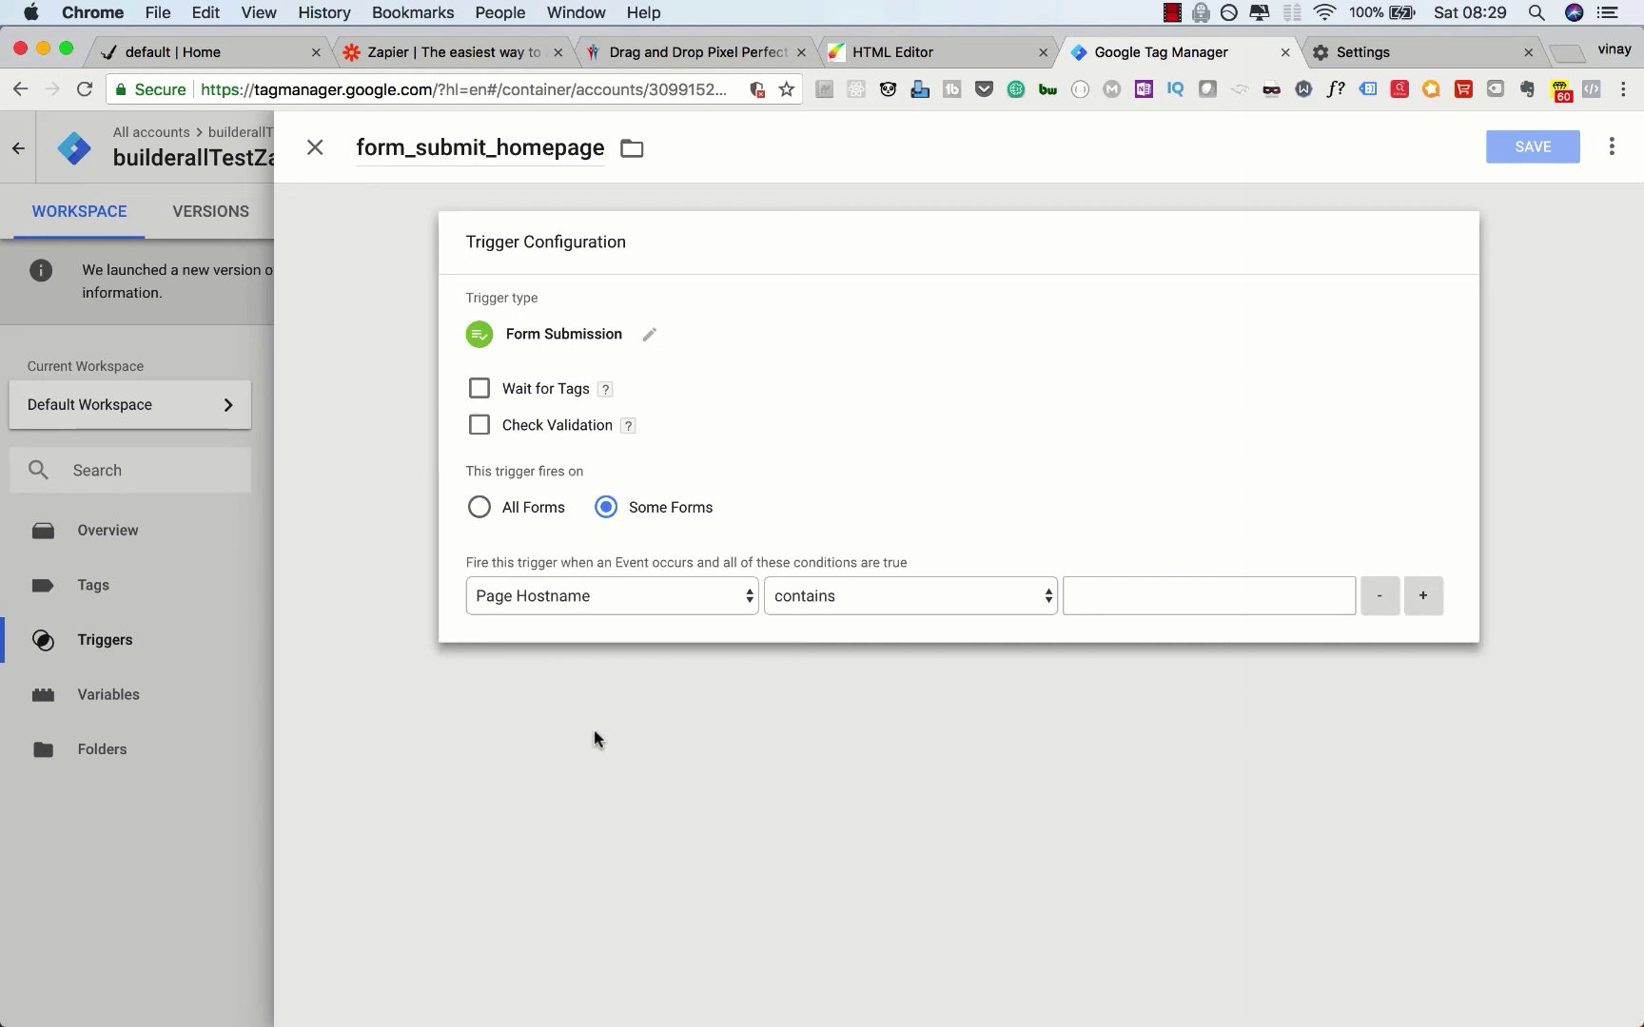
pyautogui.click(636, 602)
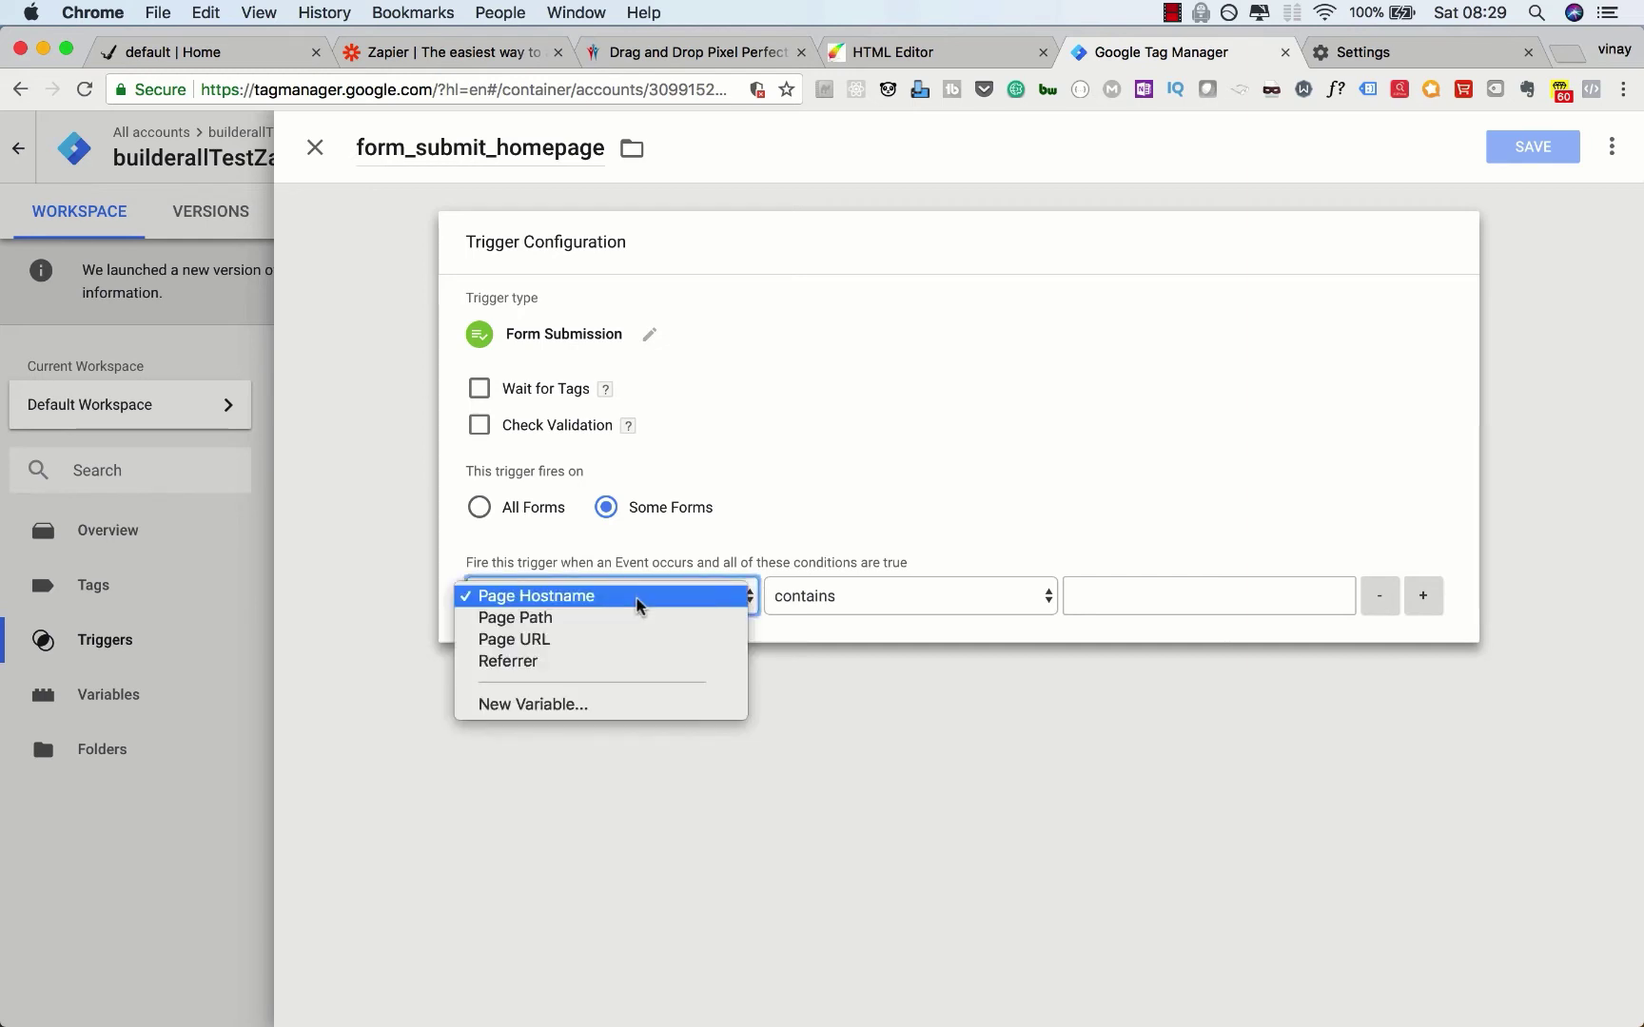
pyautogui.click(582, 641)
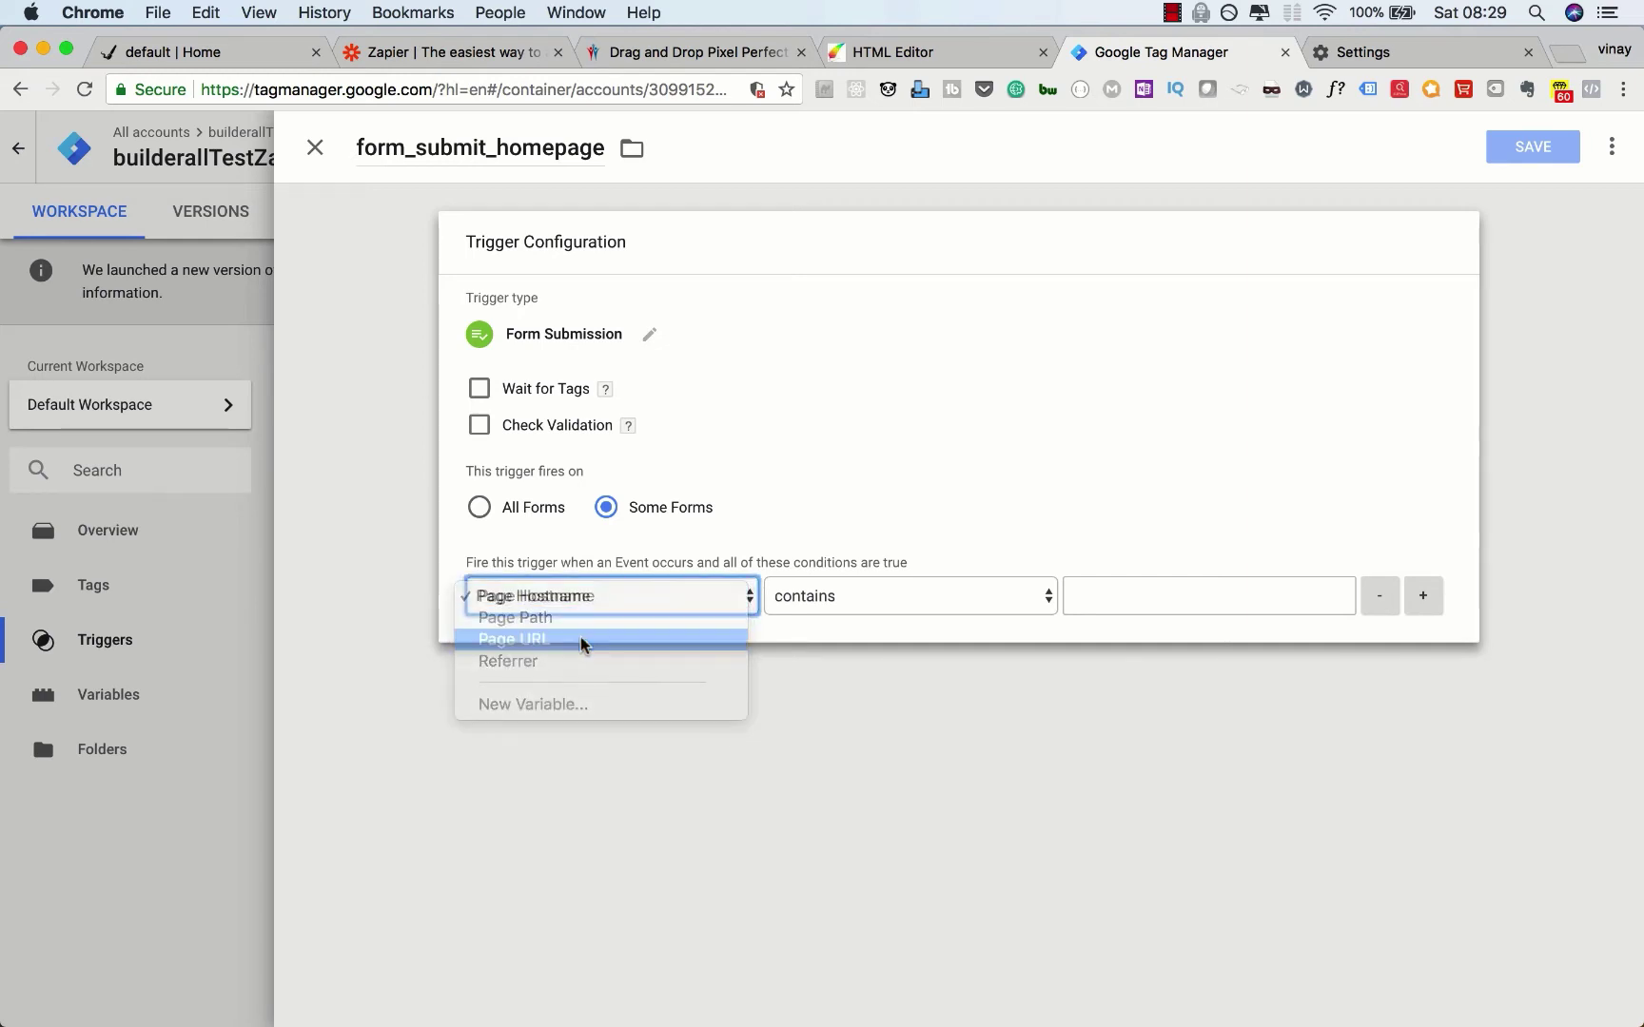
pyautogui.click(814, 605)
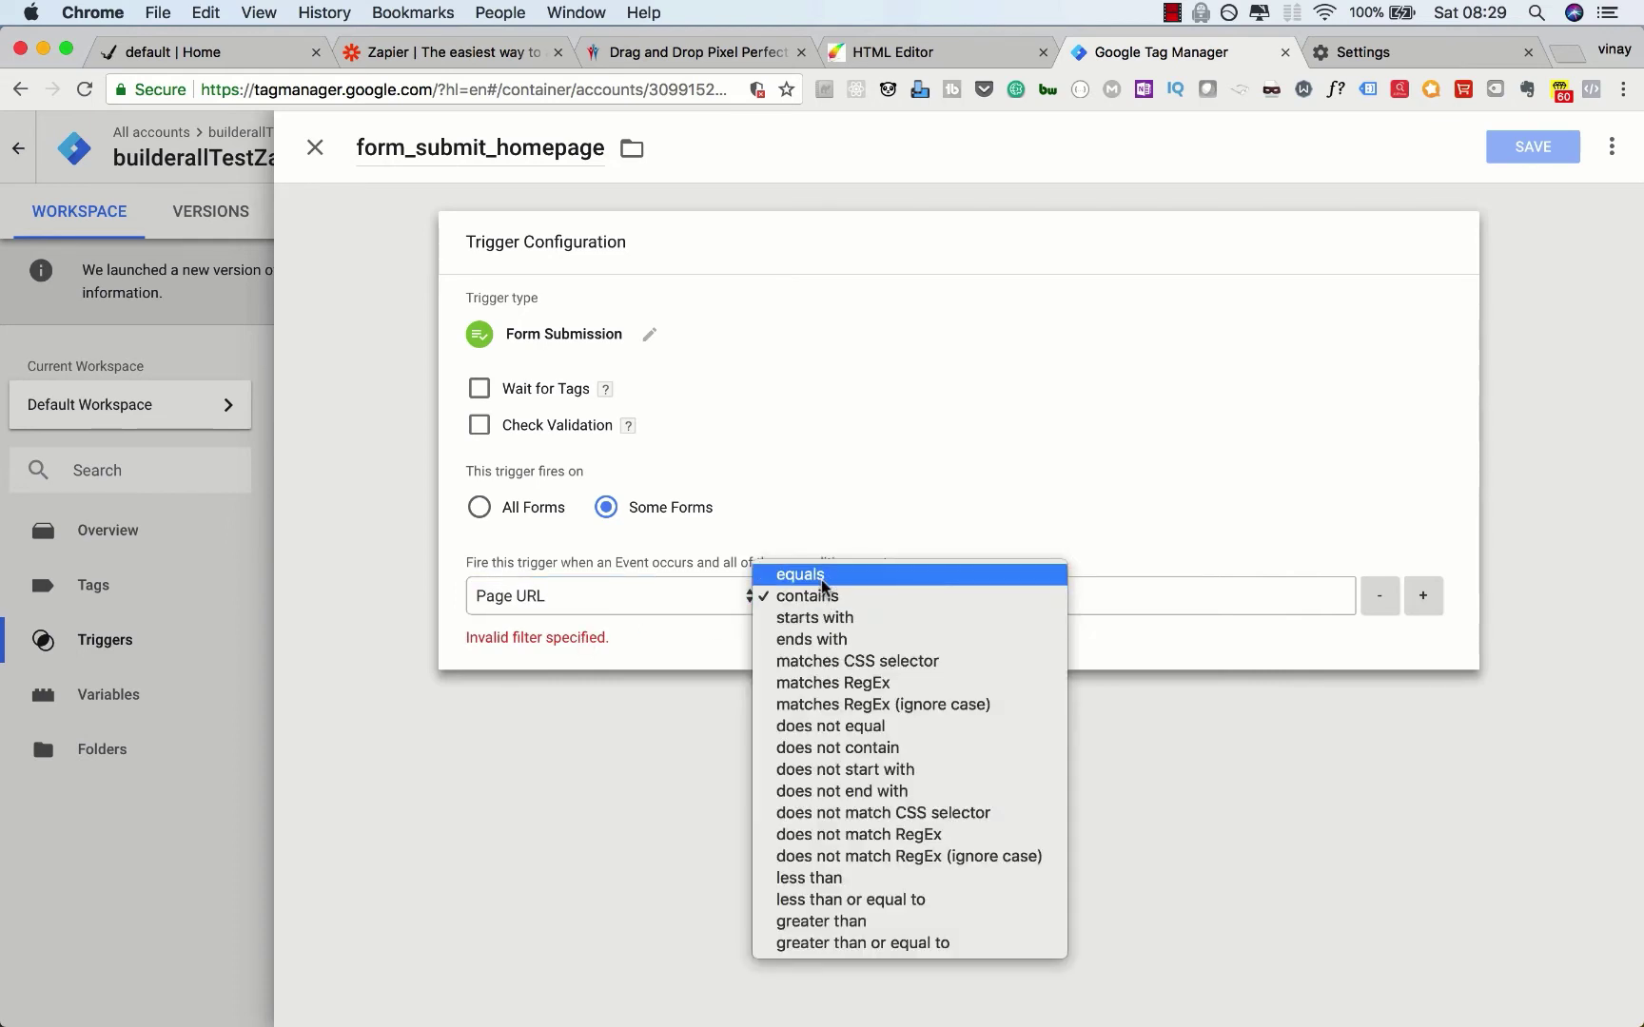
pyautogui.click(816, 574)
# Step: Copy the form page's URL into the condition value and save form_submit_homepage
pyautogui.click(247, 59)
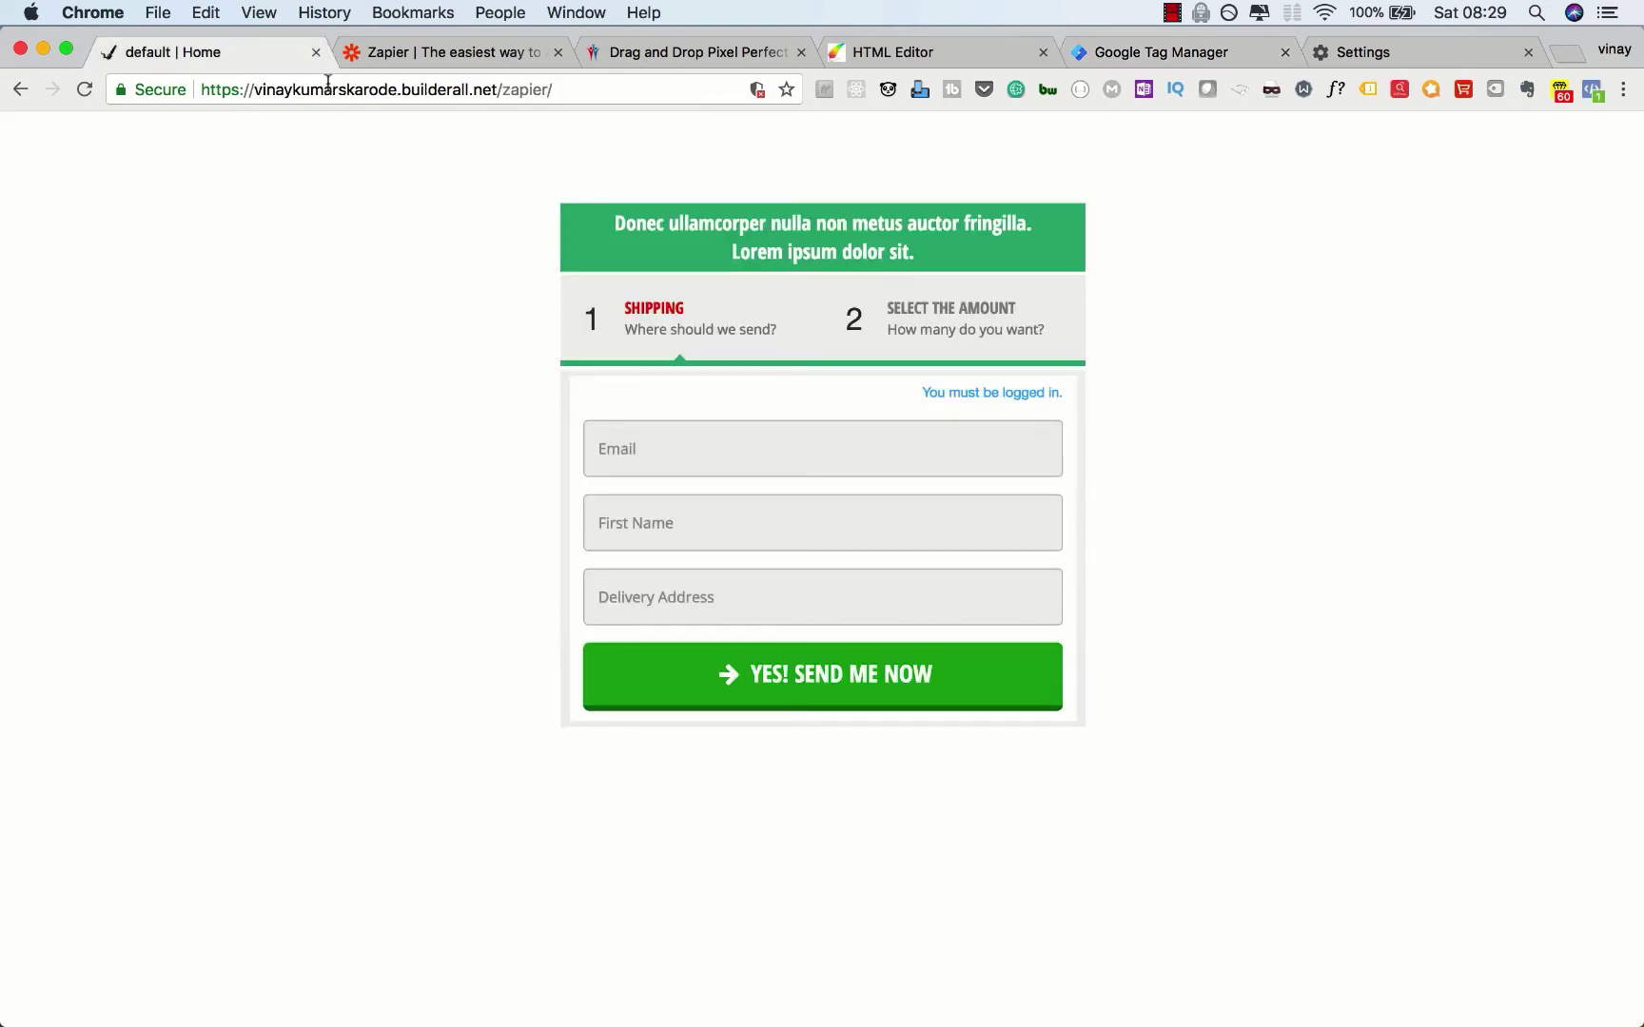
pyautogui.click(335, 91)
pyautogui.press('cmd+c')
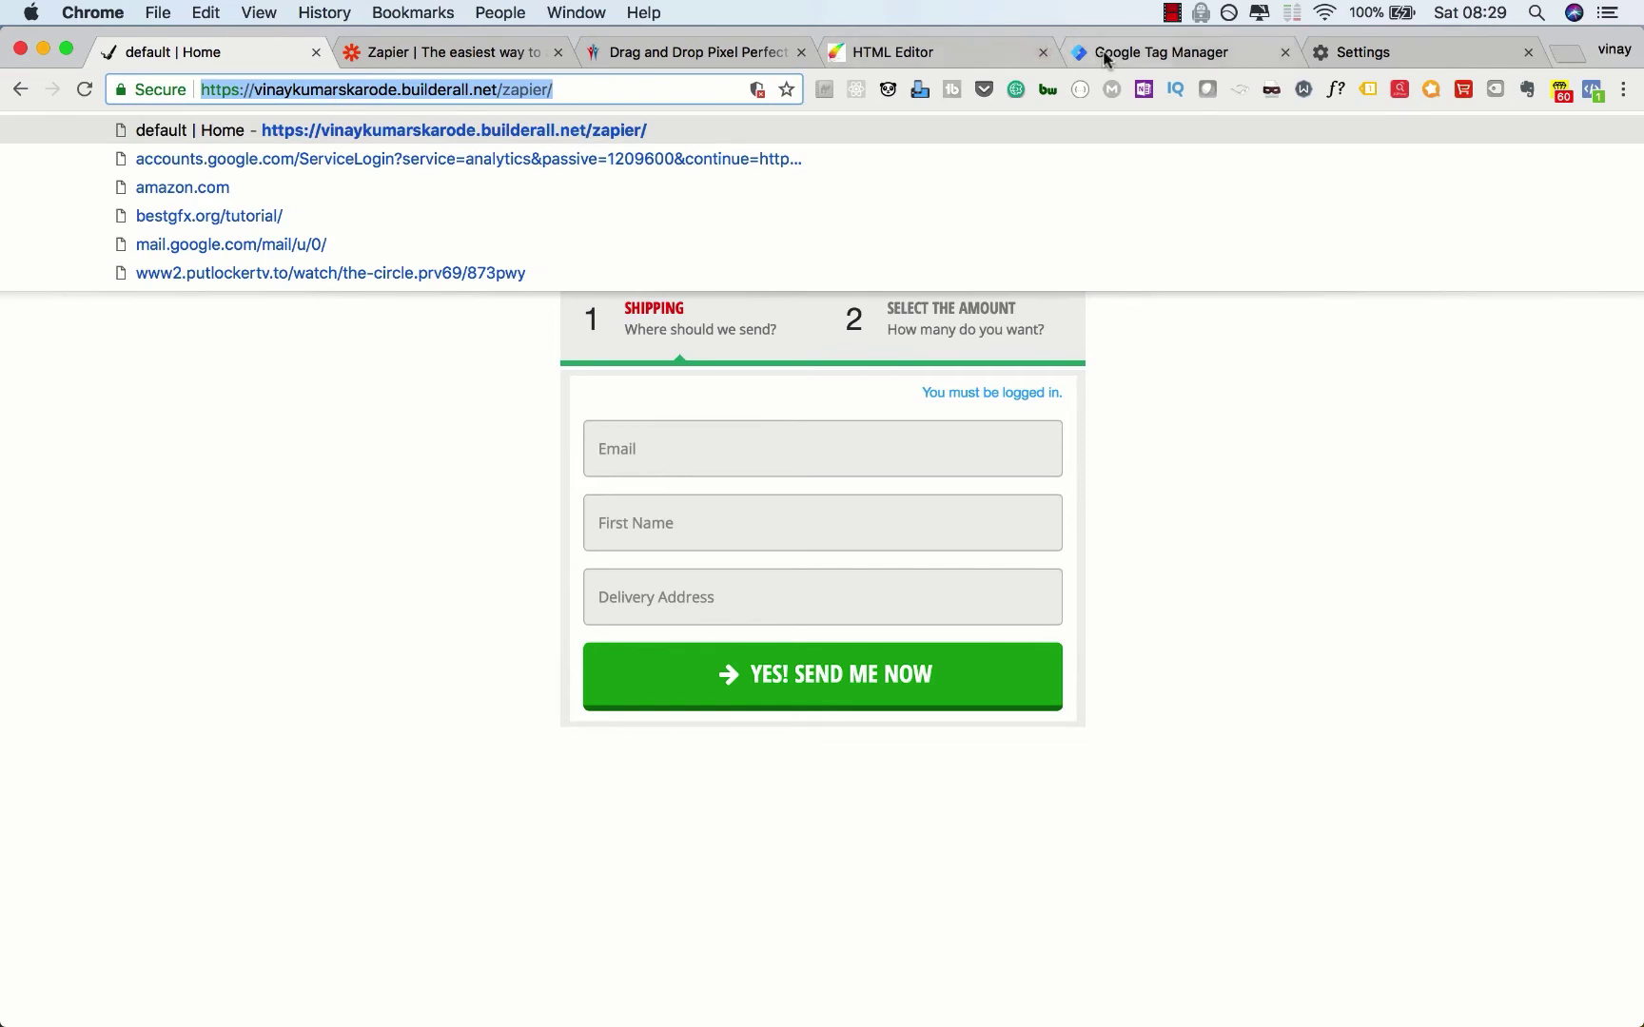
pyautogui.click(1137, 55)
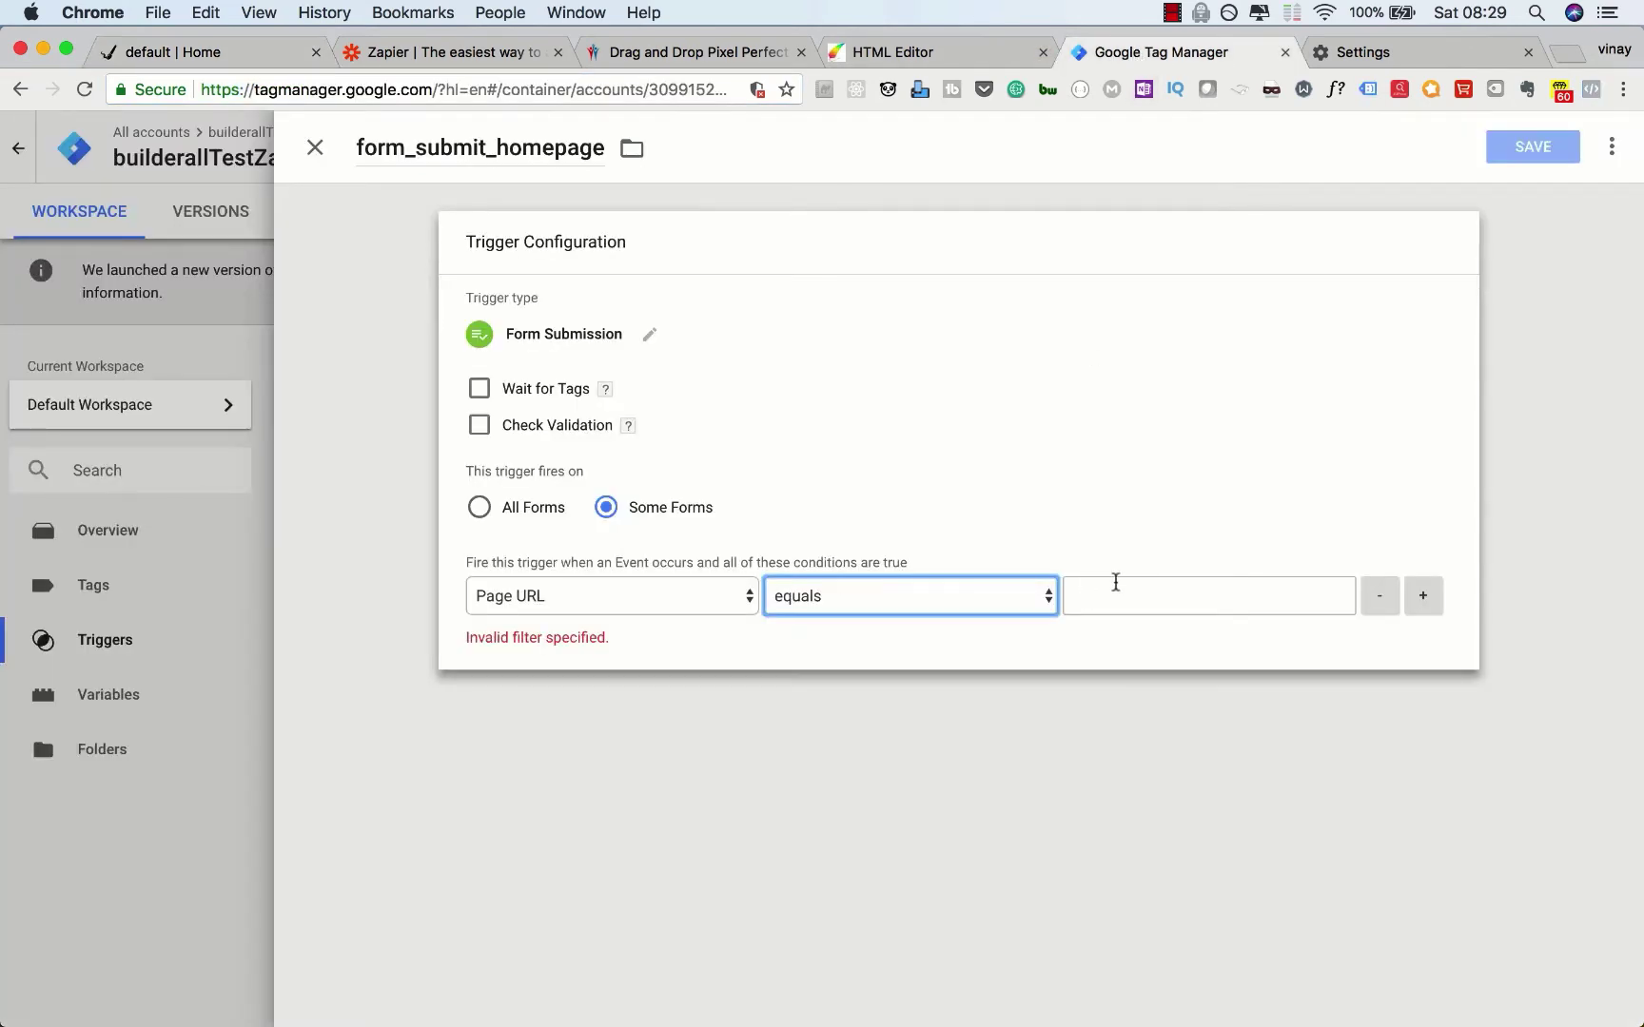
pyautogui.click(1116, 582)
pyautogui.press('cmd+v')
pyautogui.click(1075, 745)
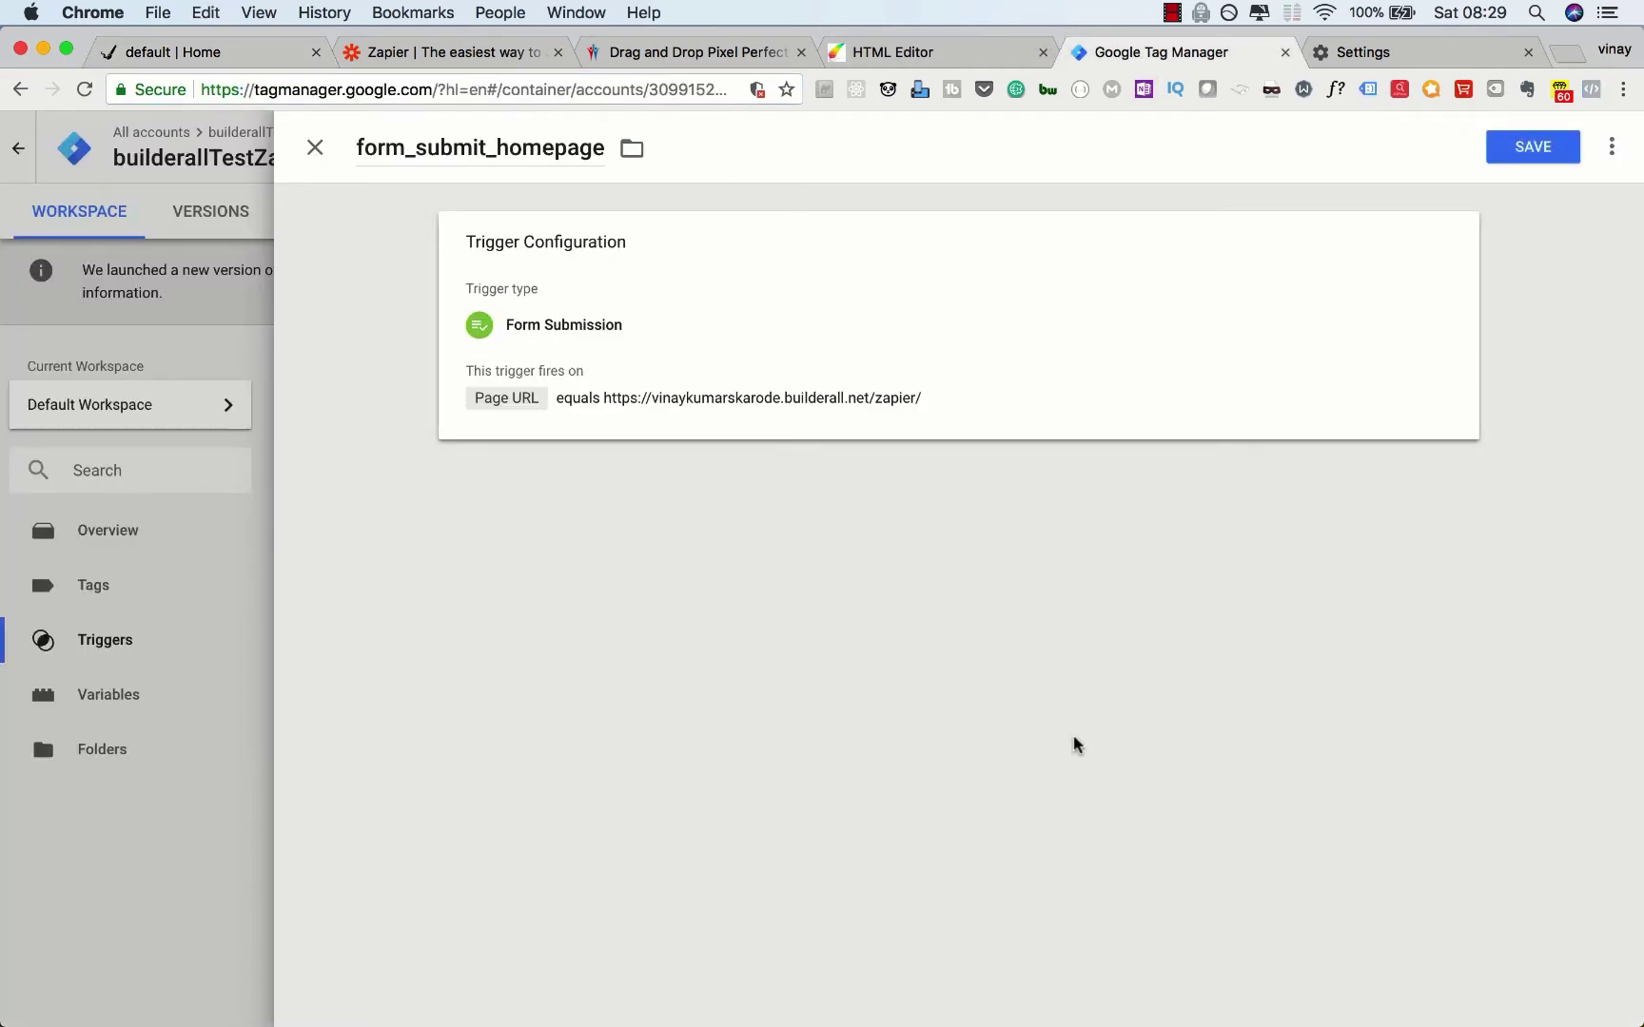
pyautogui.click(1529, 148)
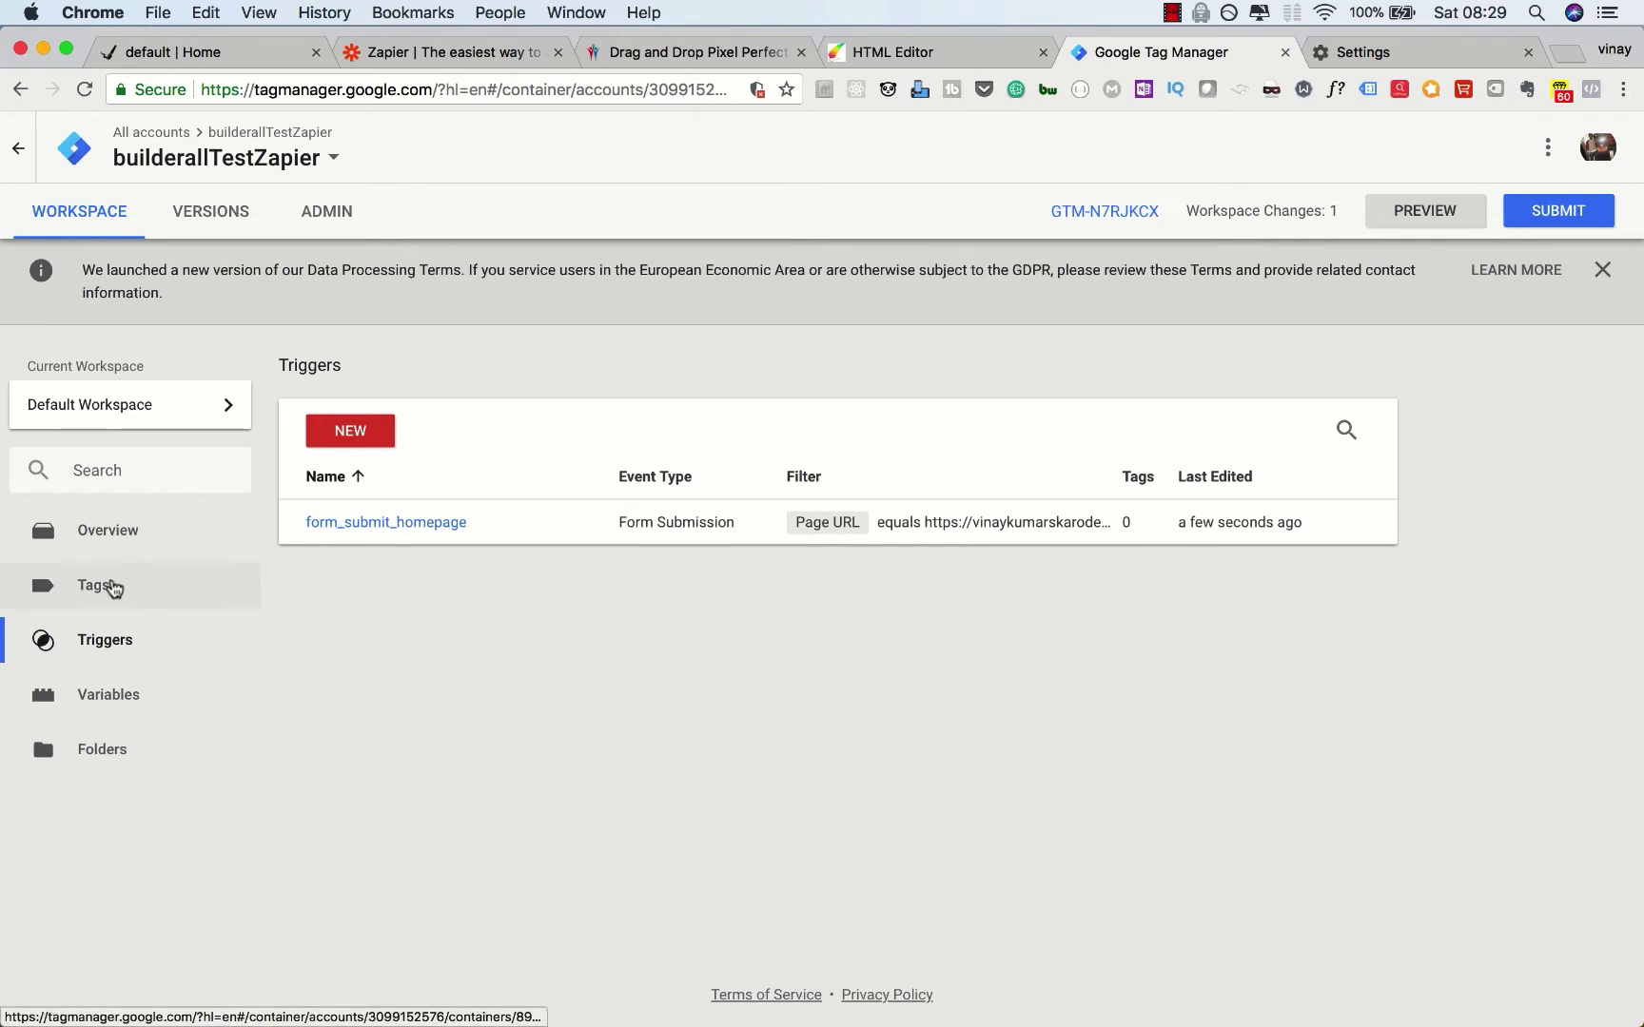
# Step: Create a new tag and name it Form_data_to_zapier
pyautogui.click(113, 587)
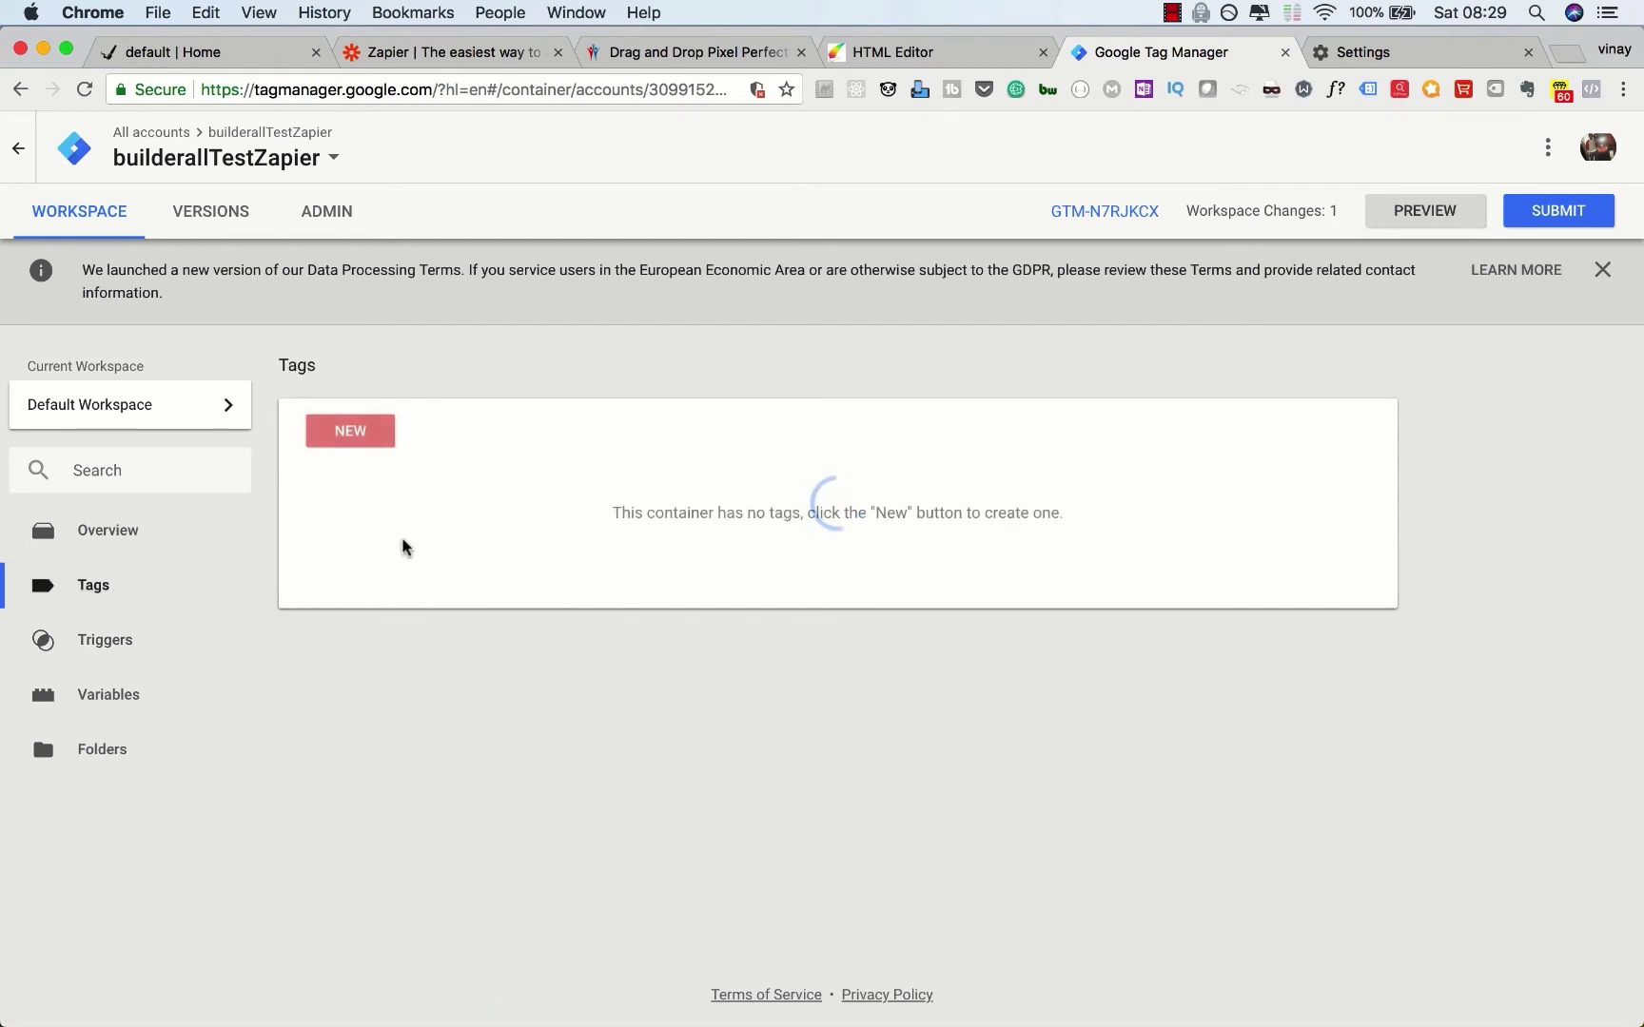
pyautogui.click(366, 437)
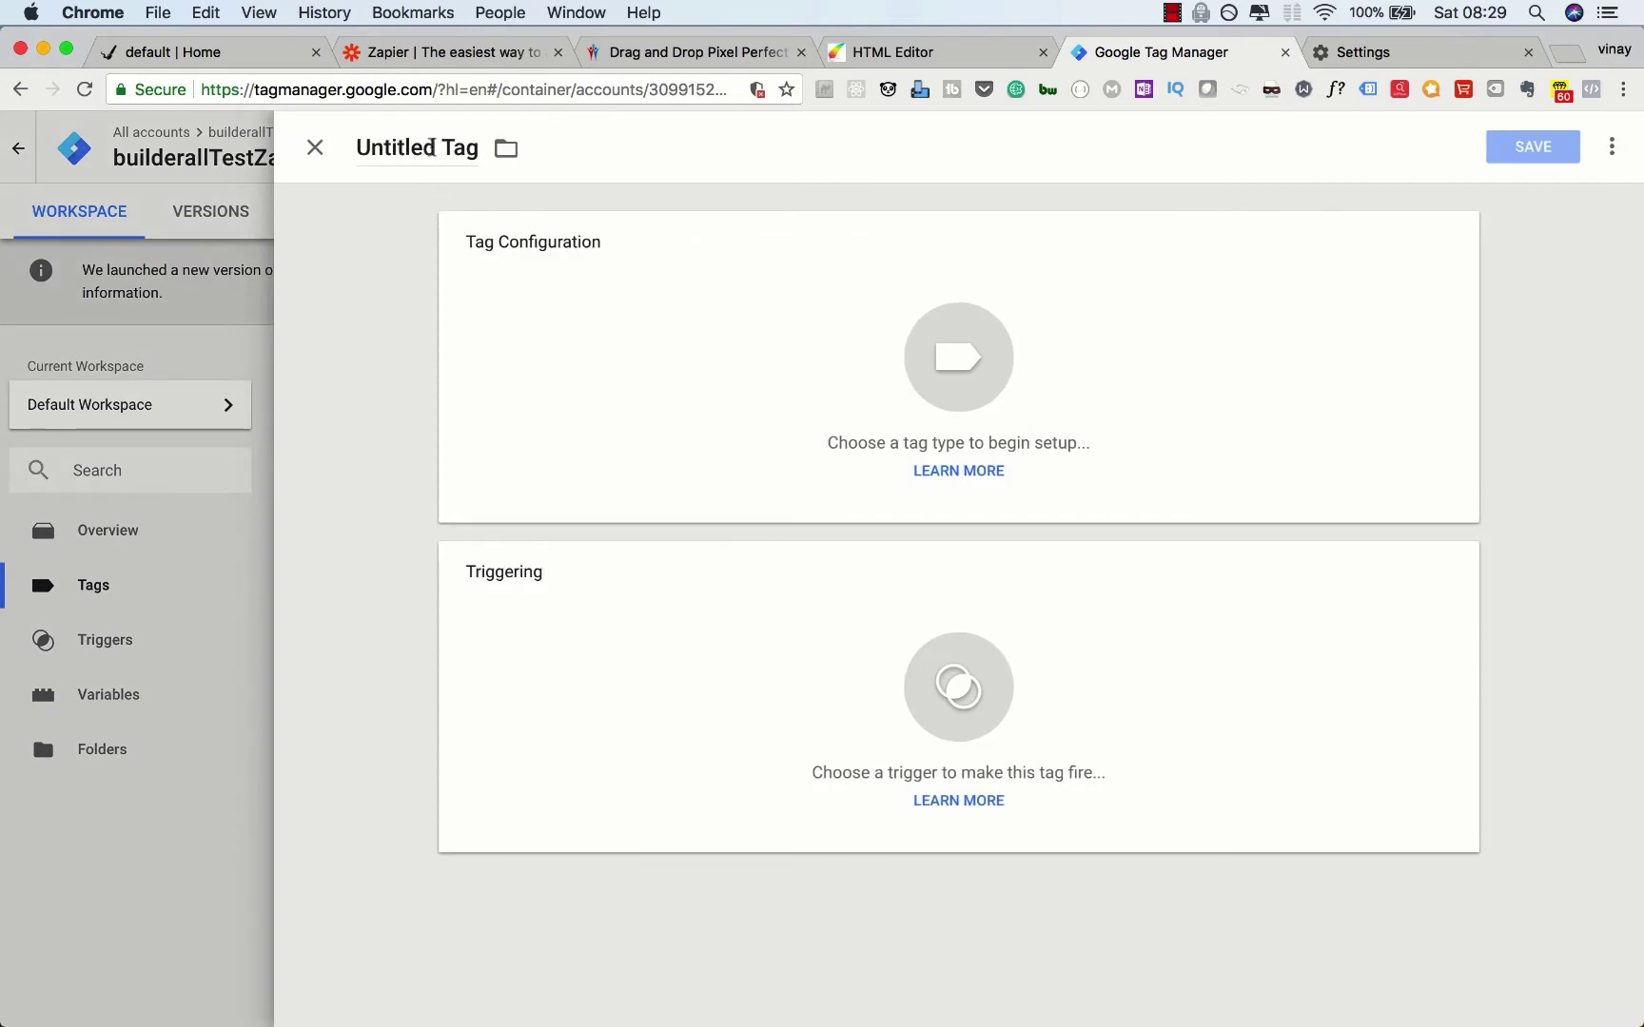
pyautogui.click(430, 148)
pyautogui.write('Fo')
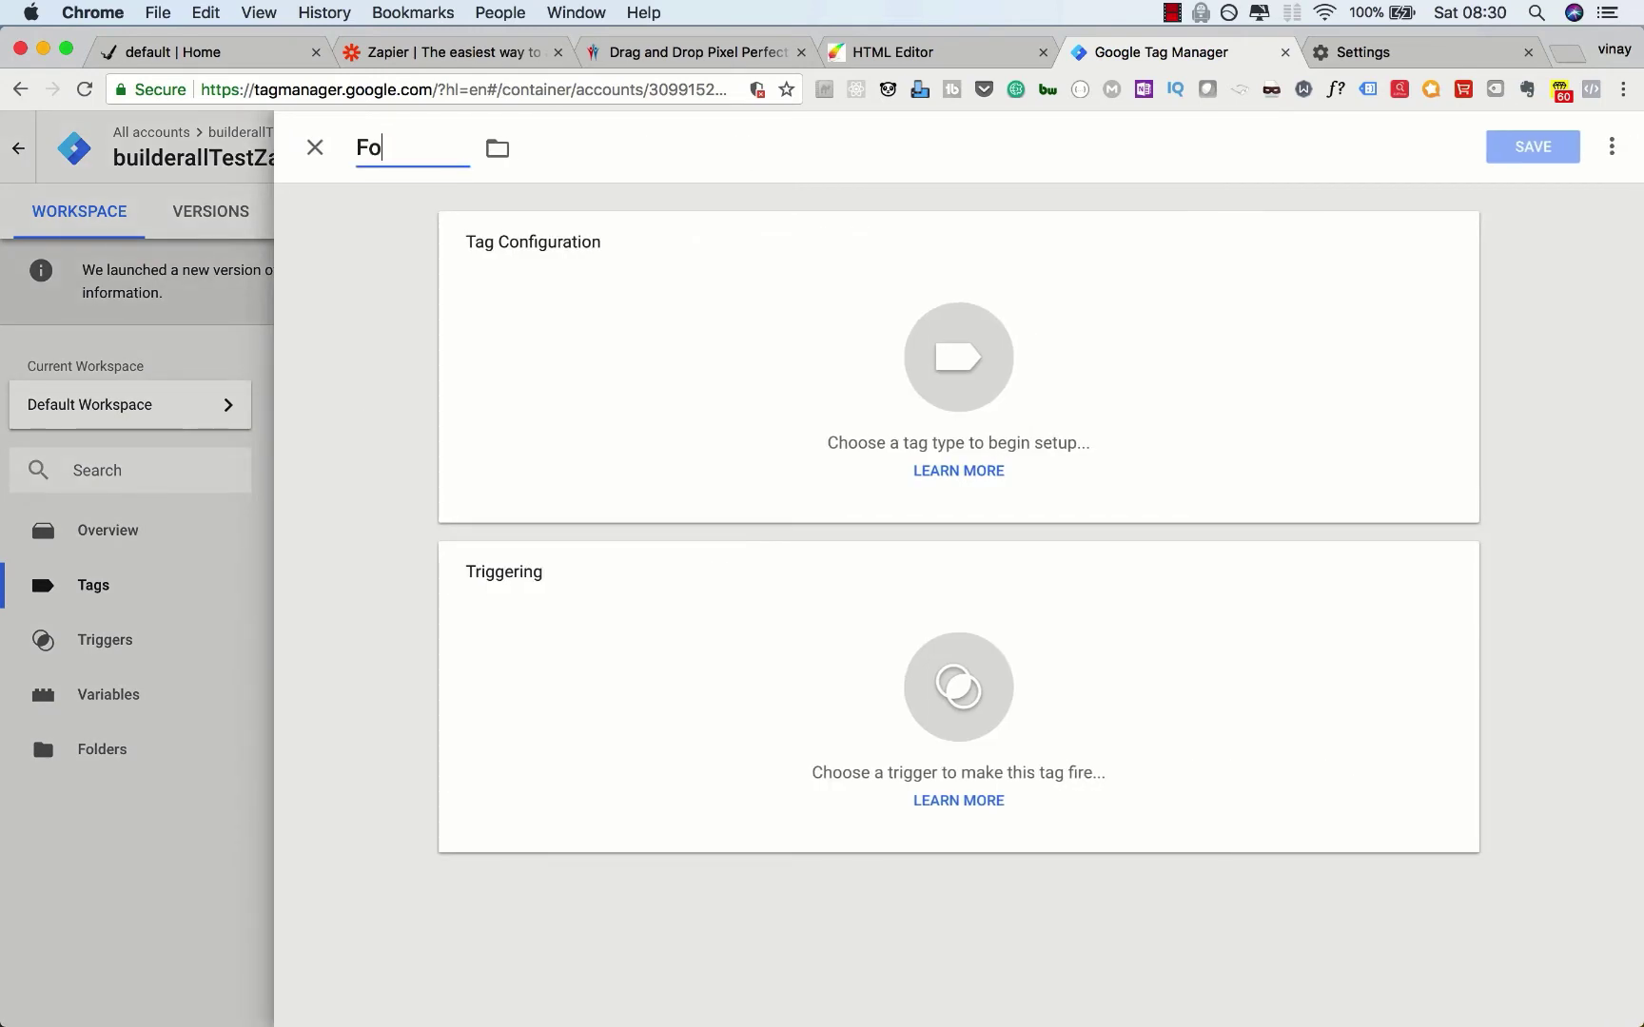
pyautogui.write('rm_data_to_zapier')
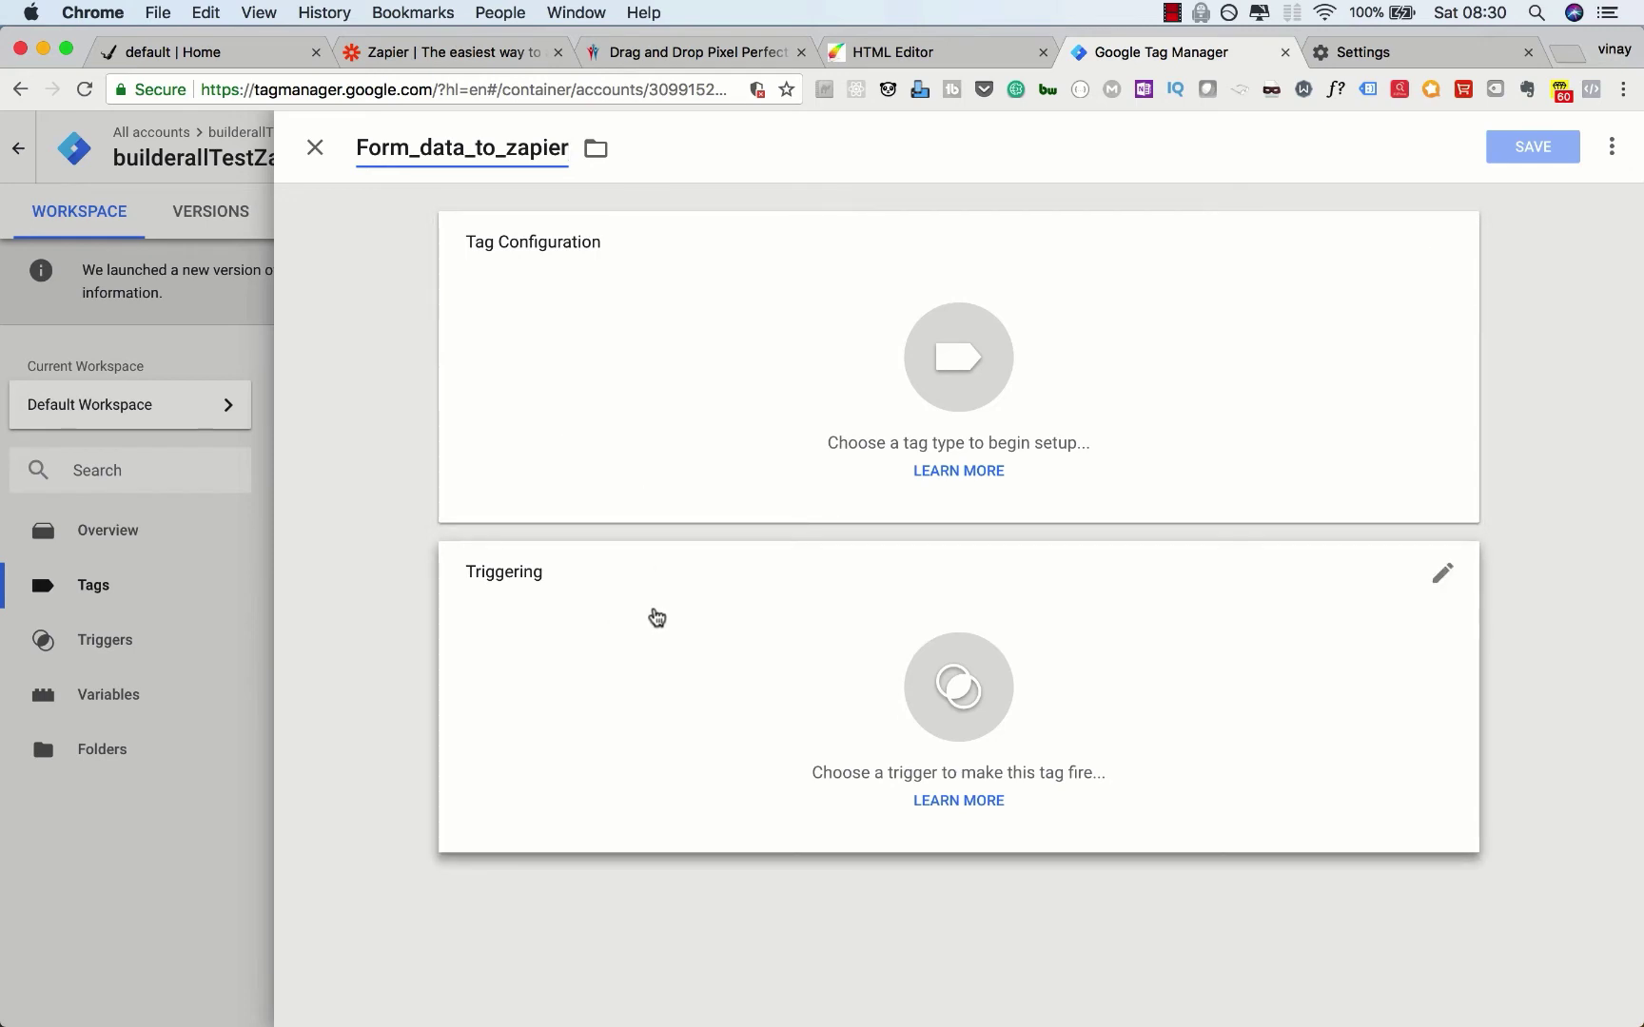
# Step: Set form_submit_homepage as the tag's firing trigger
pyautogui.click(657, 618)
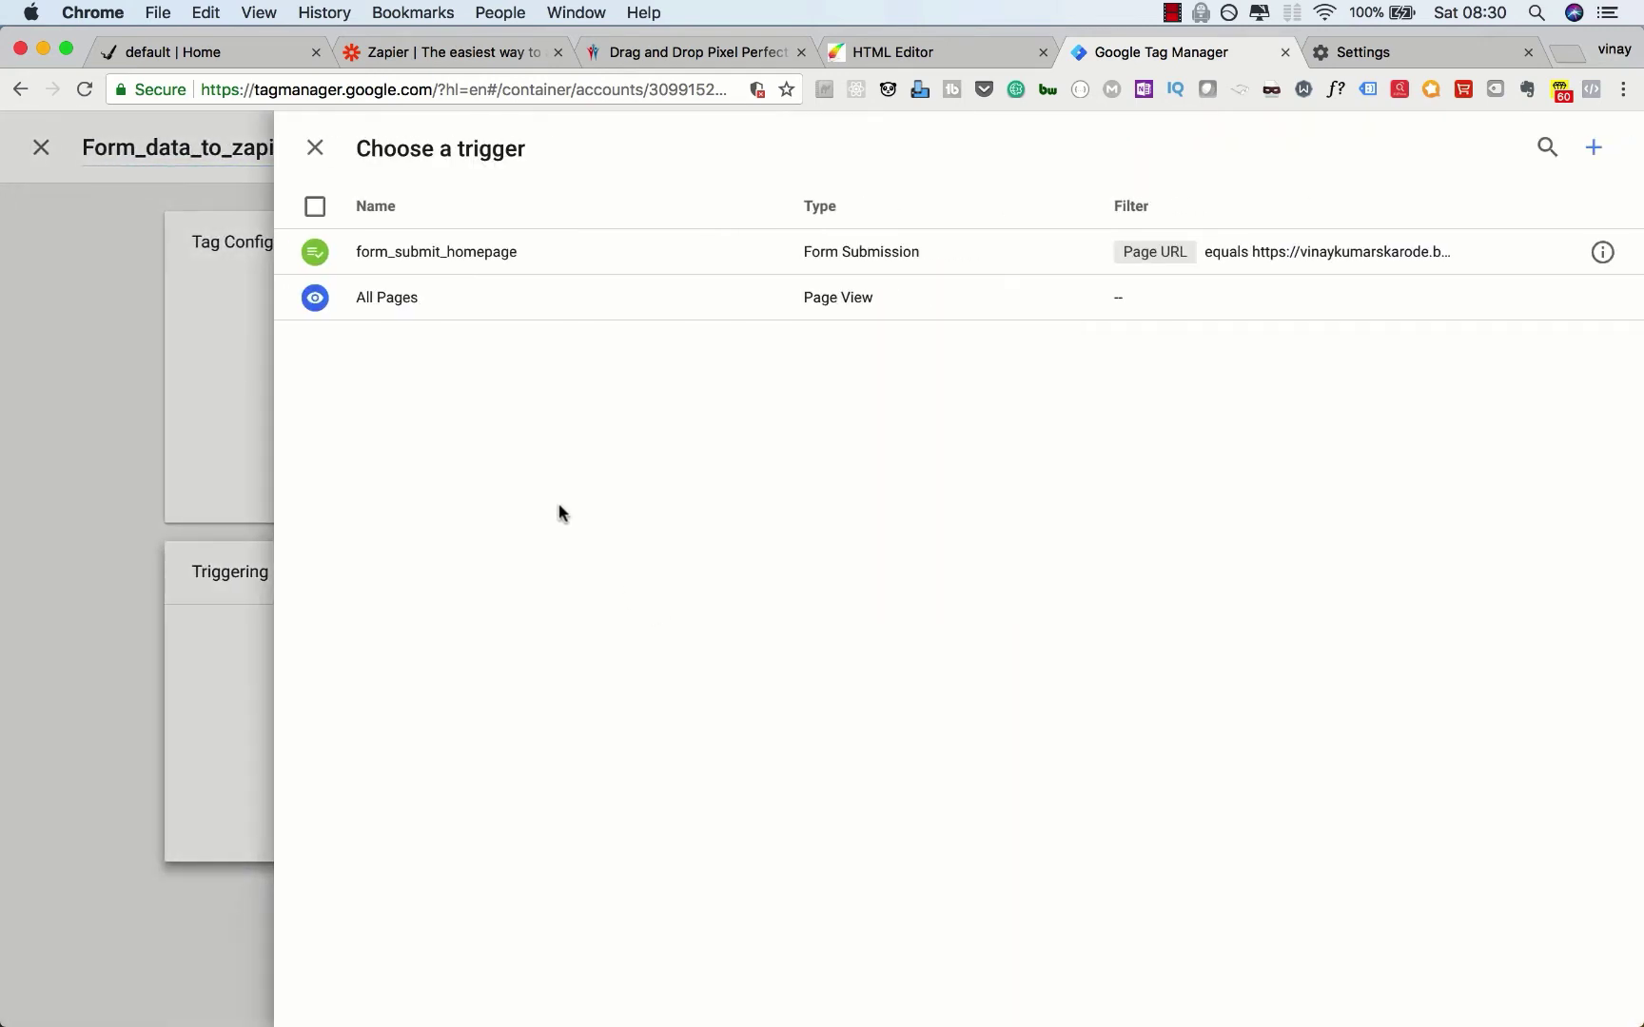
pyautogui.click(456, 255)
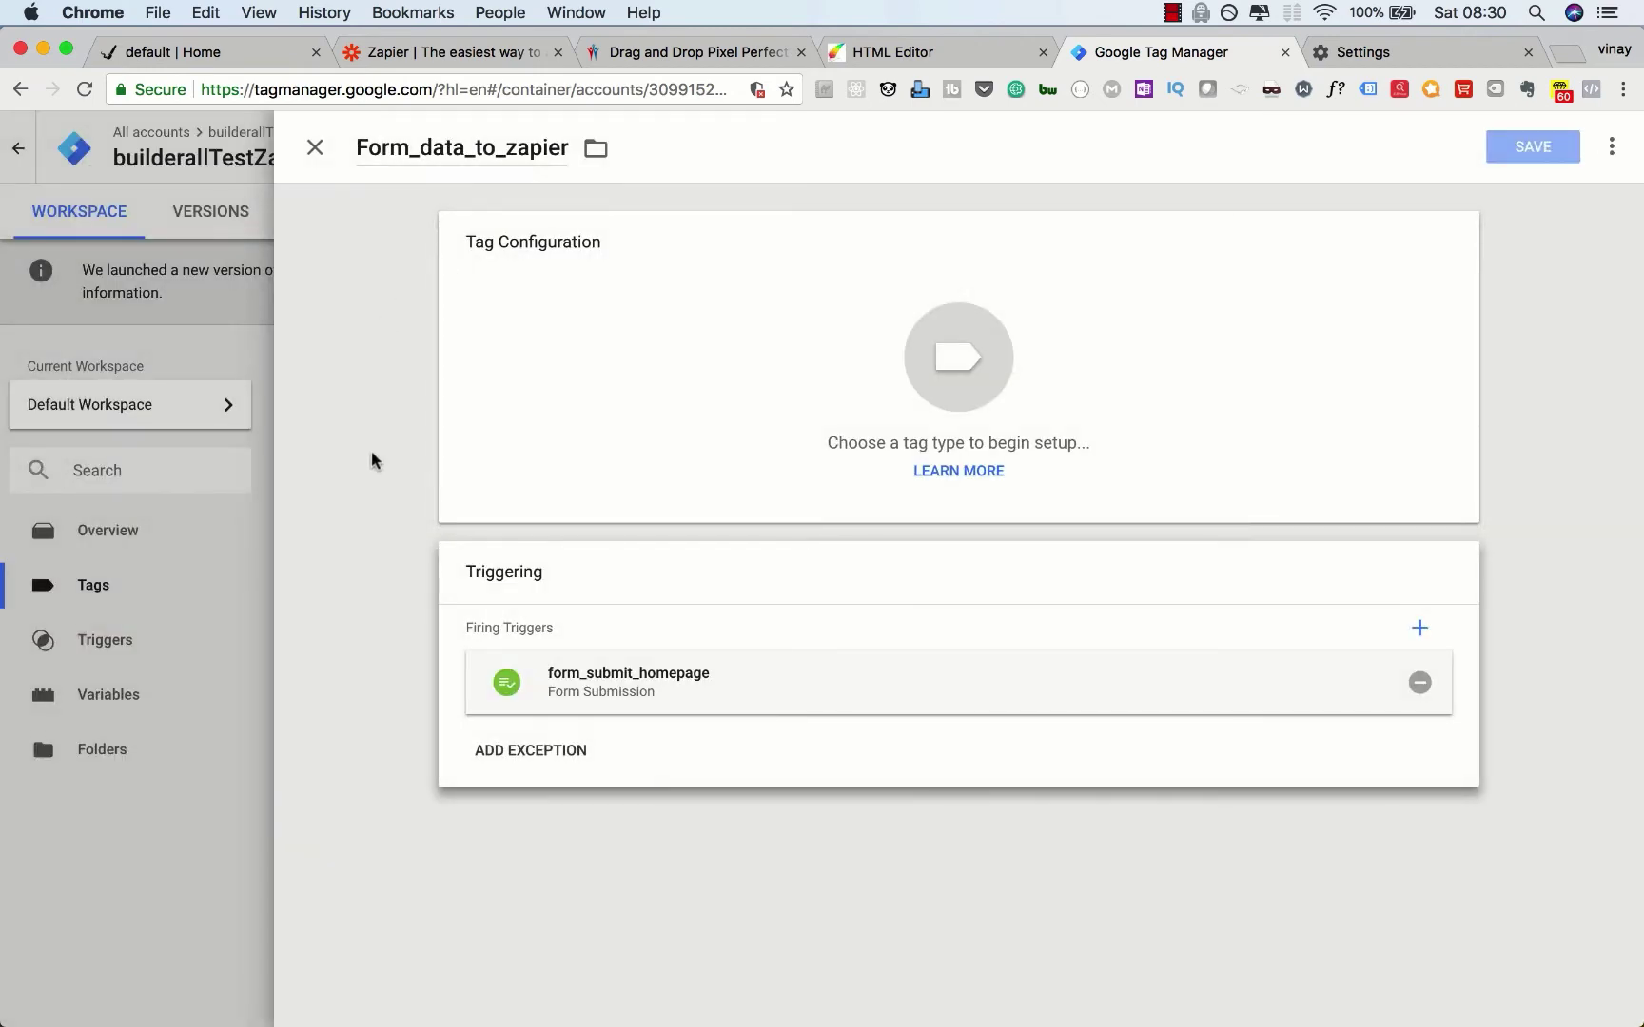
pyautogui.click(596, 370)
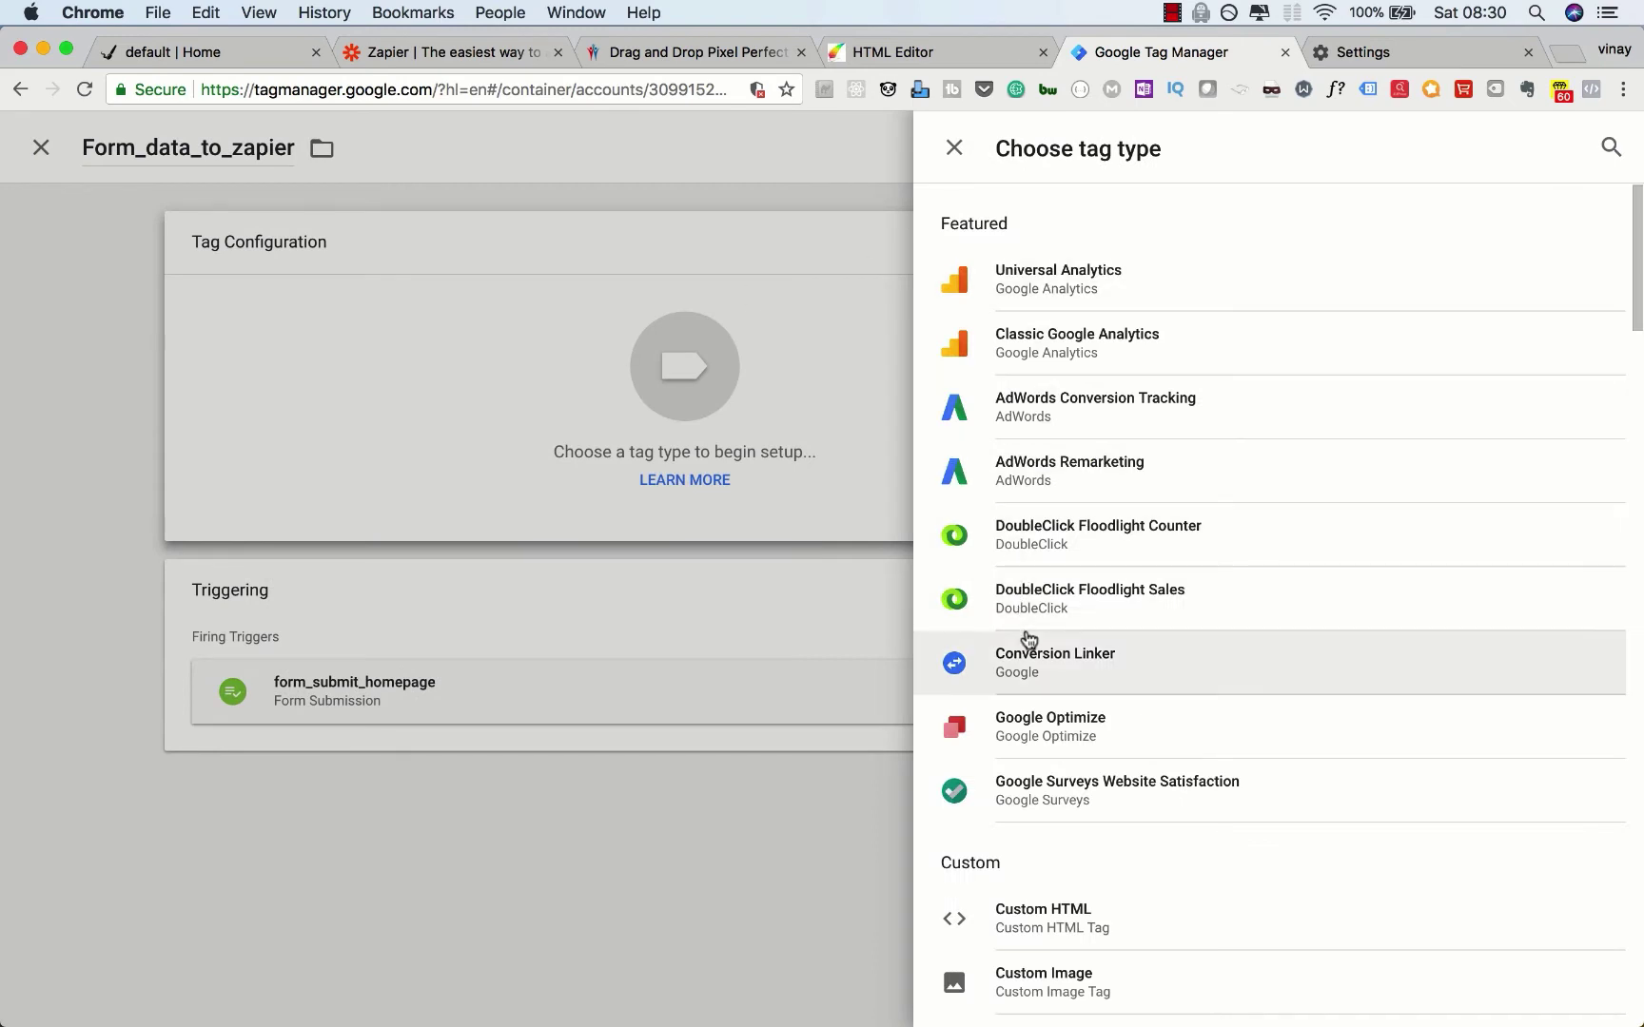
# Step: Make Form_data_to_zapier a Custom HTML tag containing <script></script> and save it
pyautogui.scroll(-5, 1027, 638)
pyautogui.click(1068, 656)
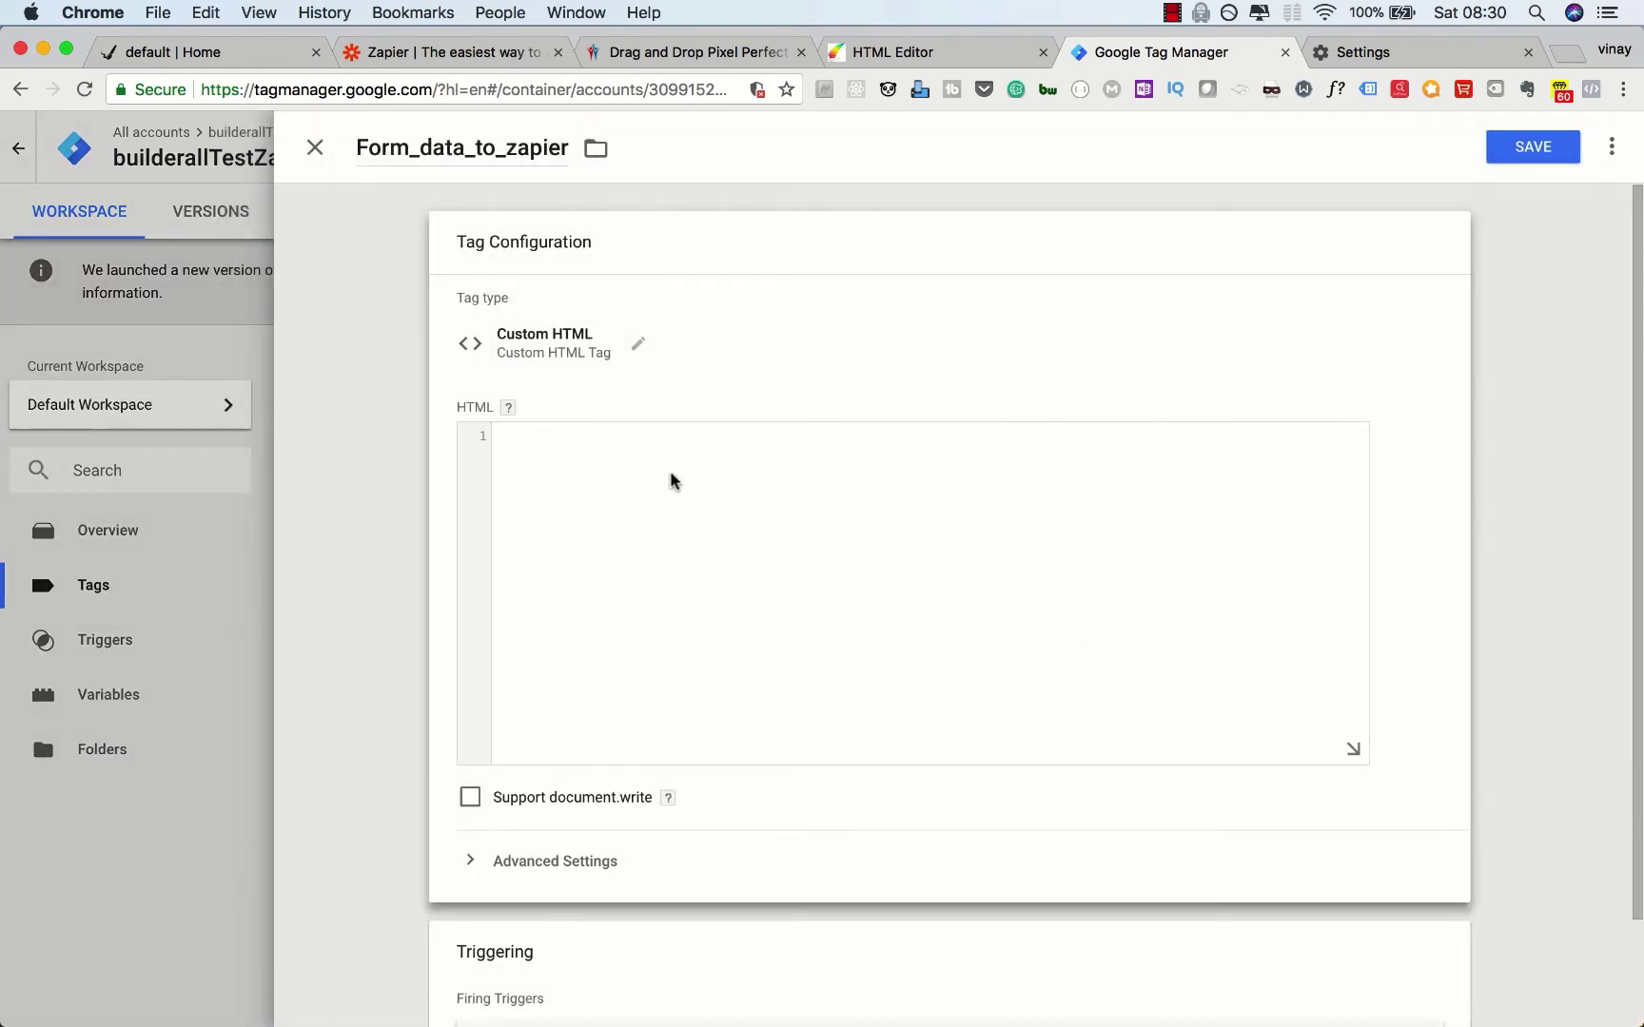
pyautogui.click(671, 480)
pyautogui.write('<scipt')
pyautogui.press('BackSpace')
pyautogui.press('BackSpace')
pyautogui.write('ript')
pyautogui.write('>')
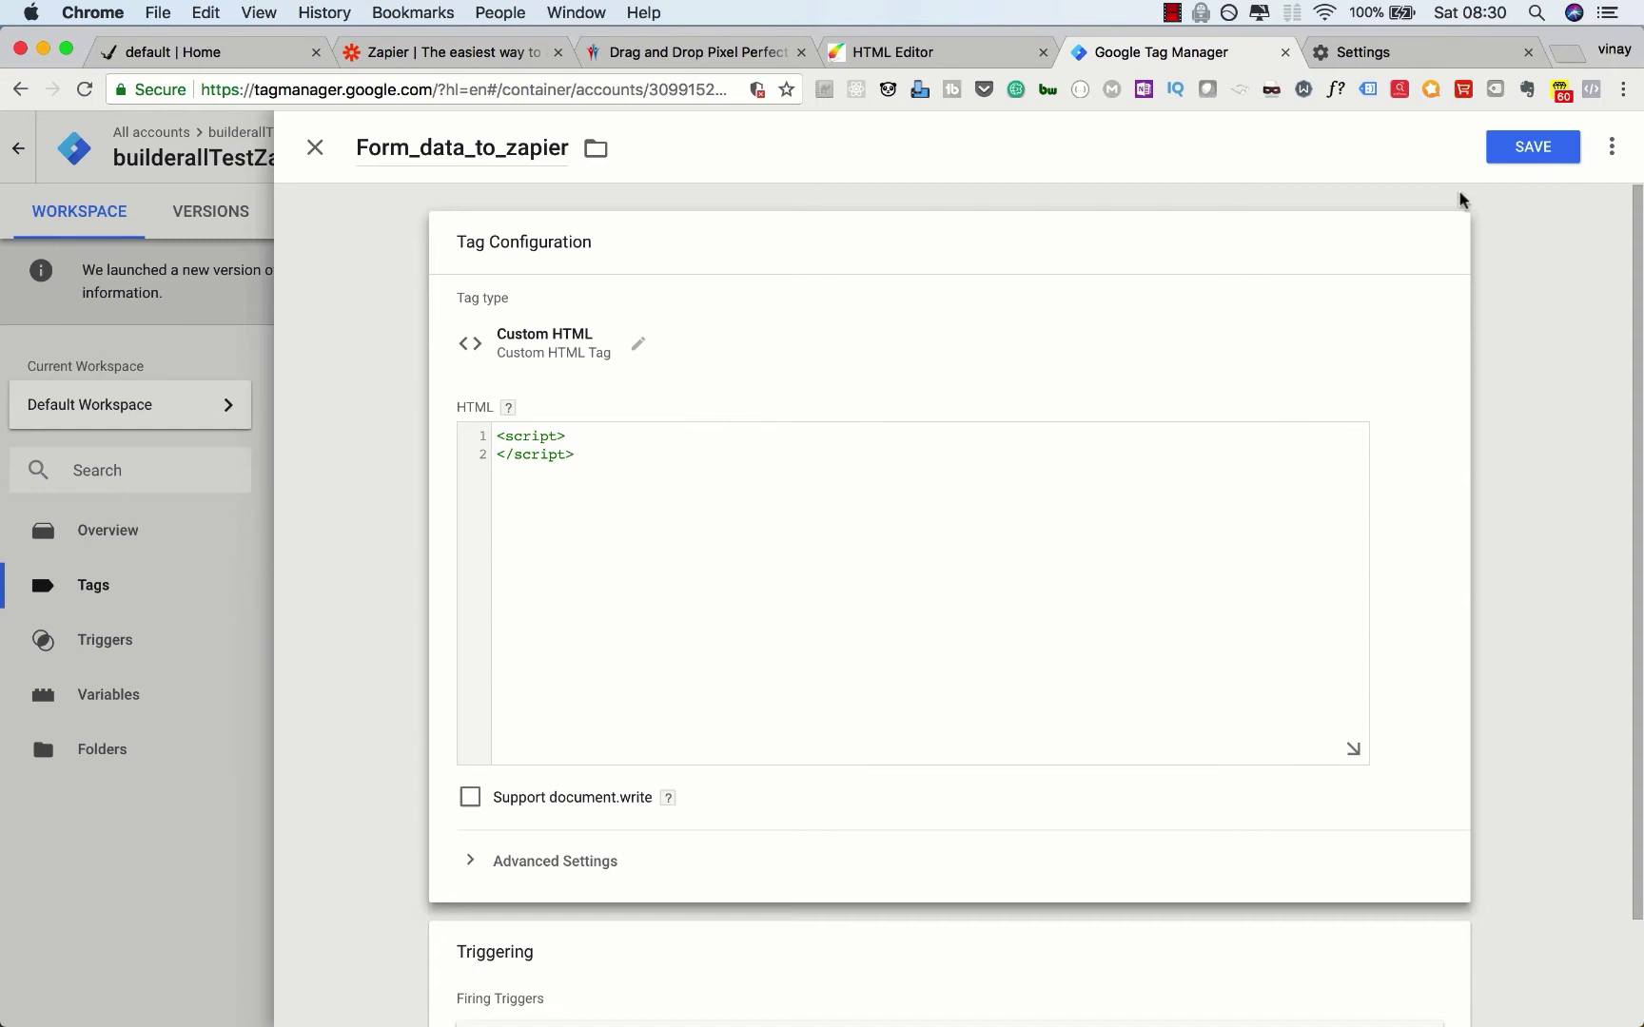
pyautogui.click(1539, 150)
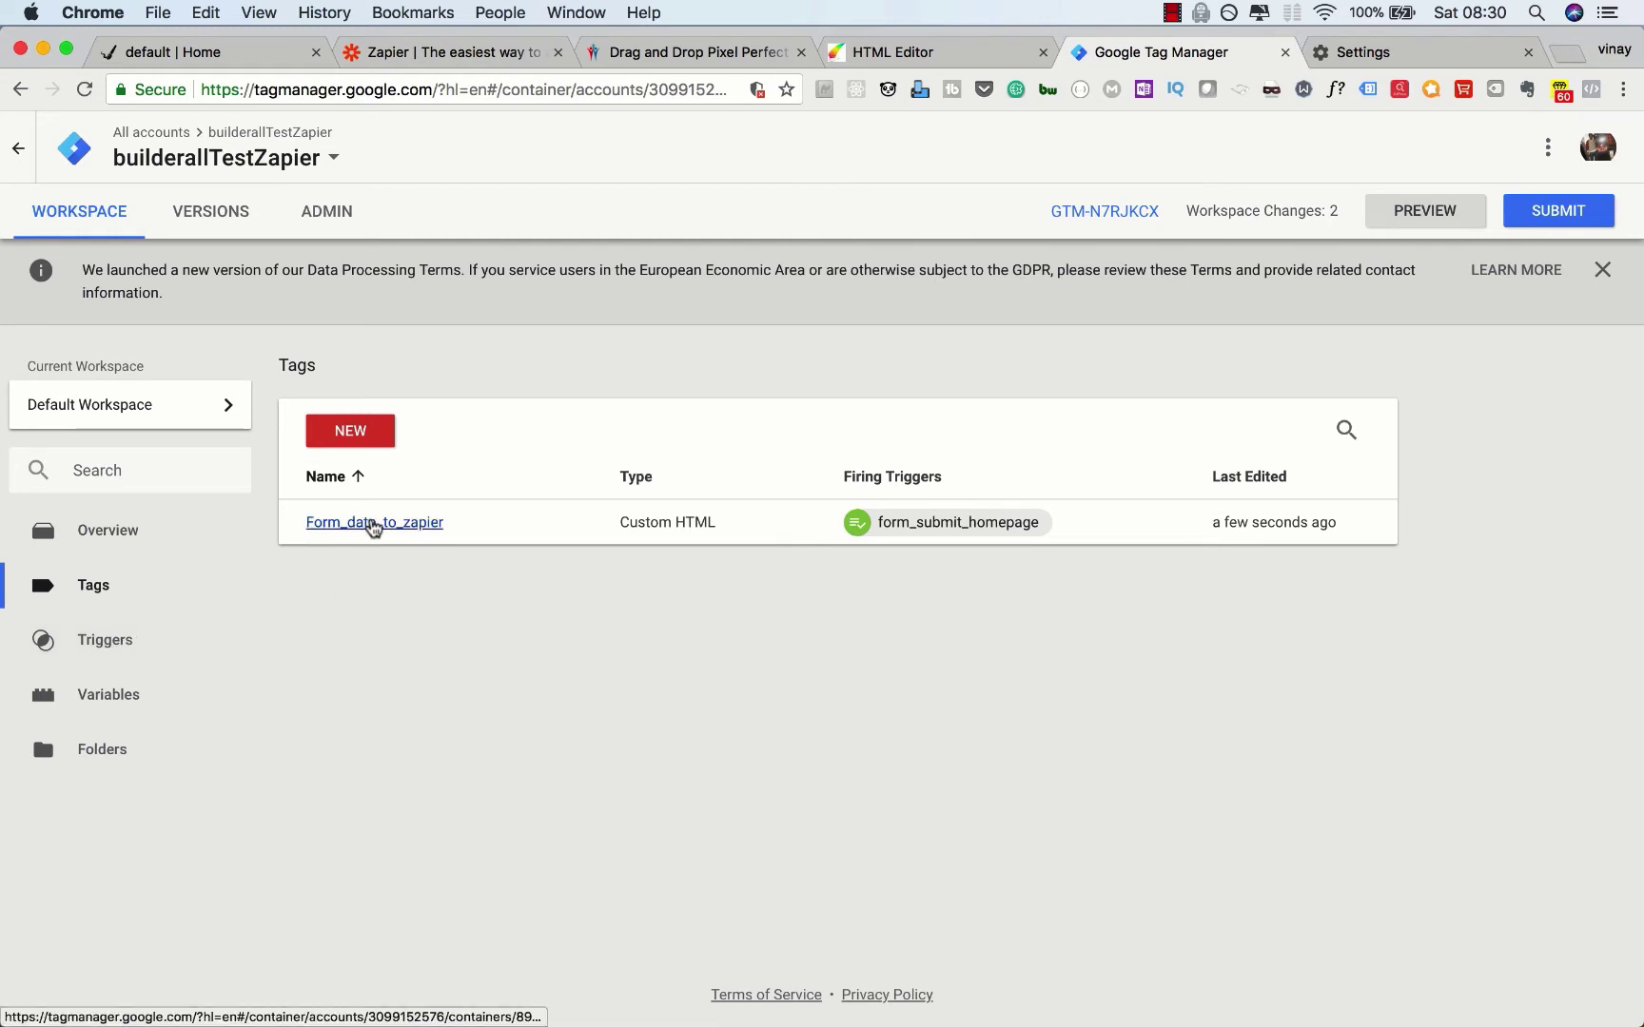
# Step: Check the saved tag, launch Preview mode, and switch to the 'default | Home' page
pyautogui.click(373, 525)
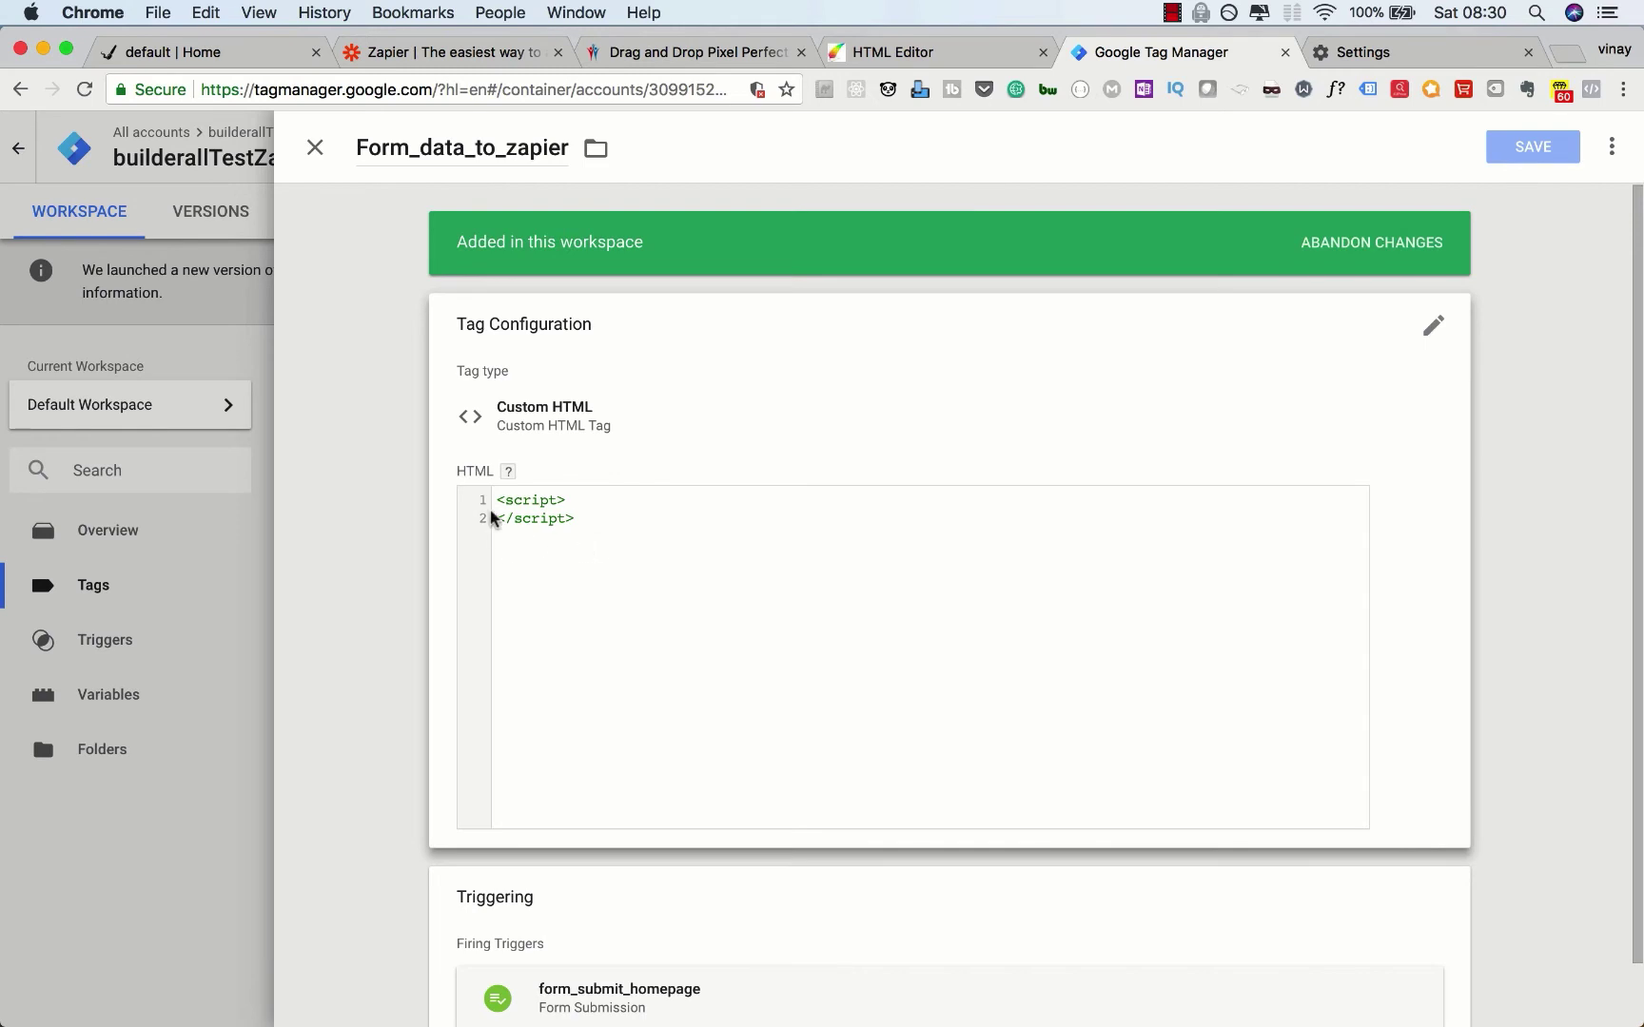
pyautogui.click(316, 156)
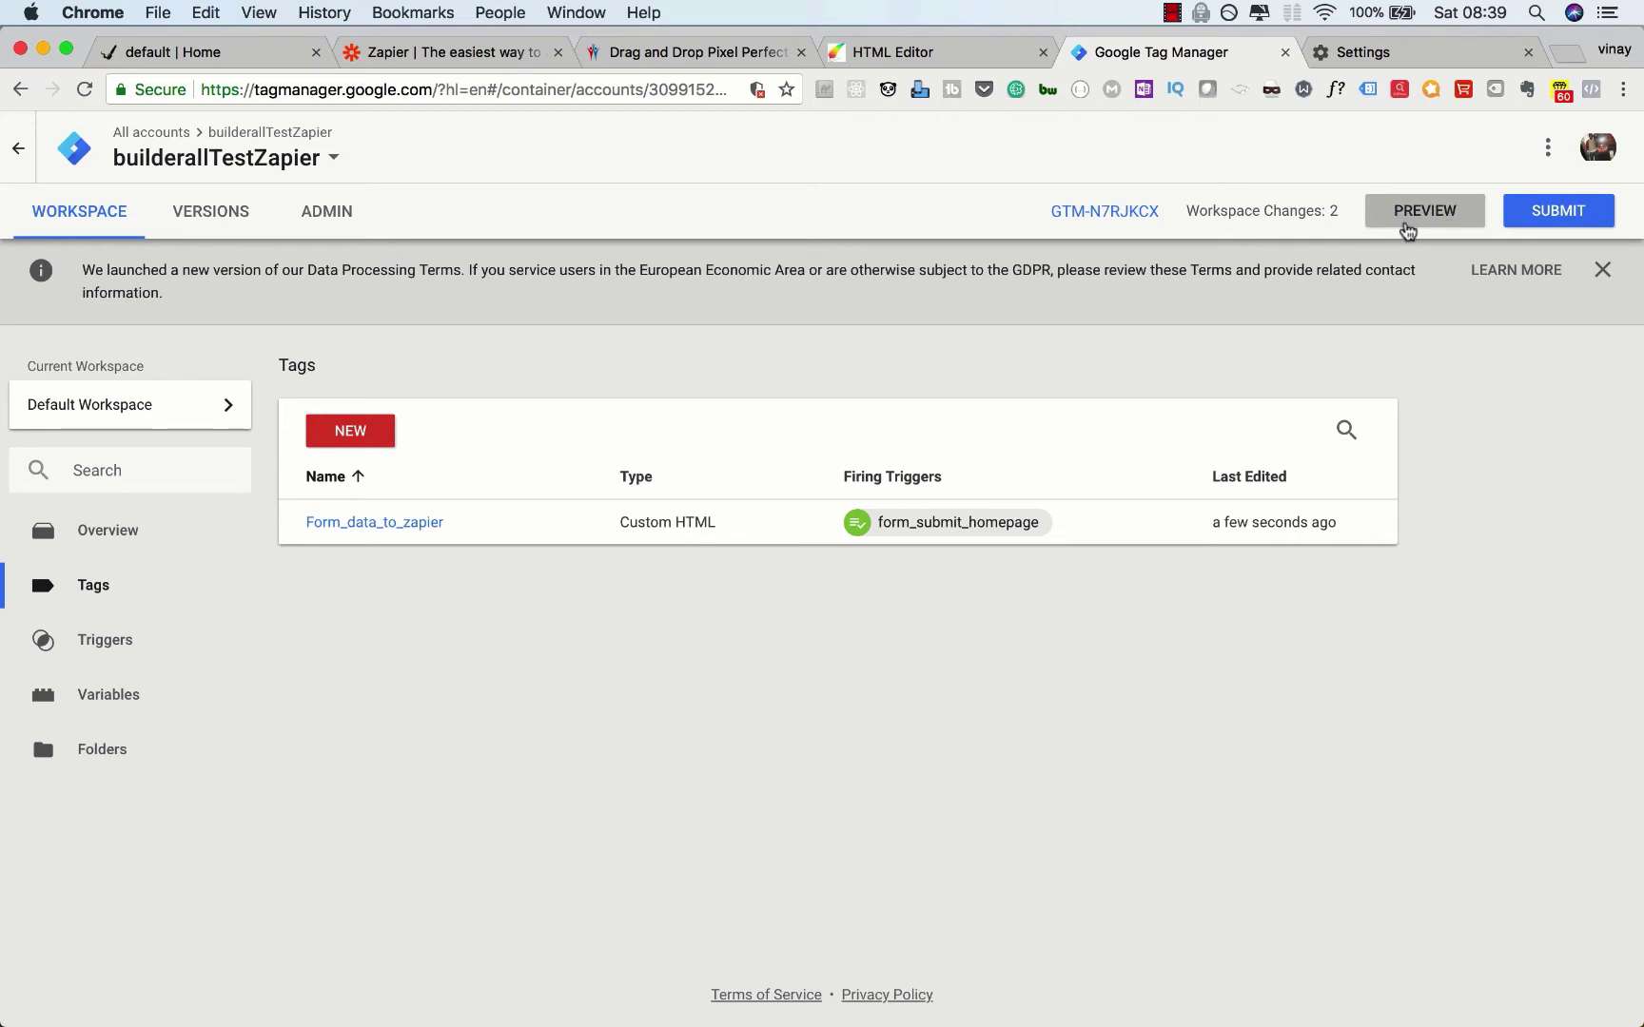
pyautogui.click(1407, 212)
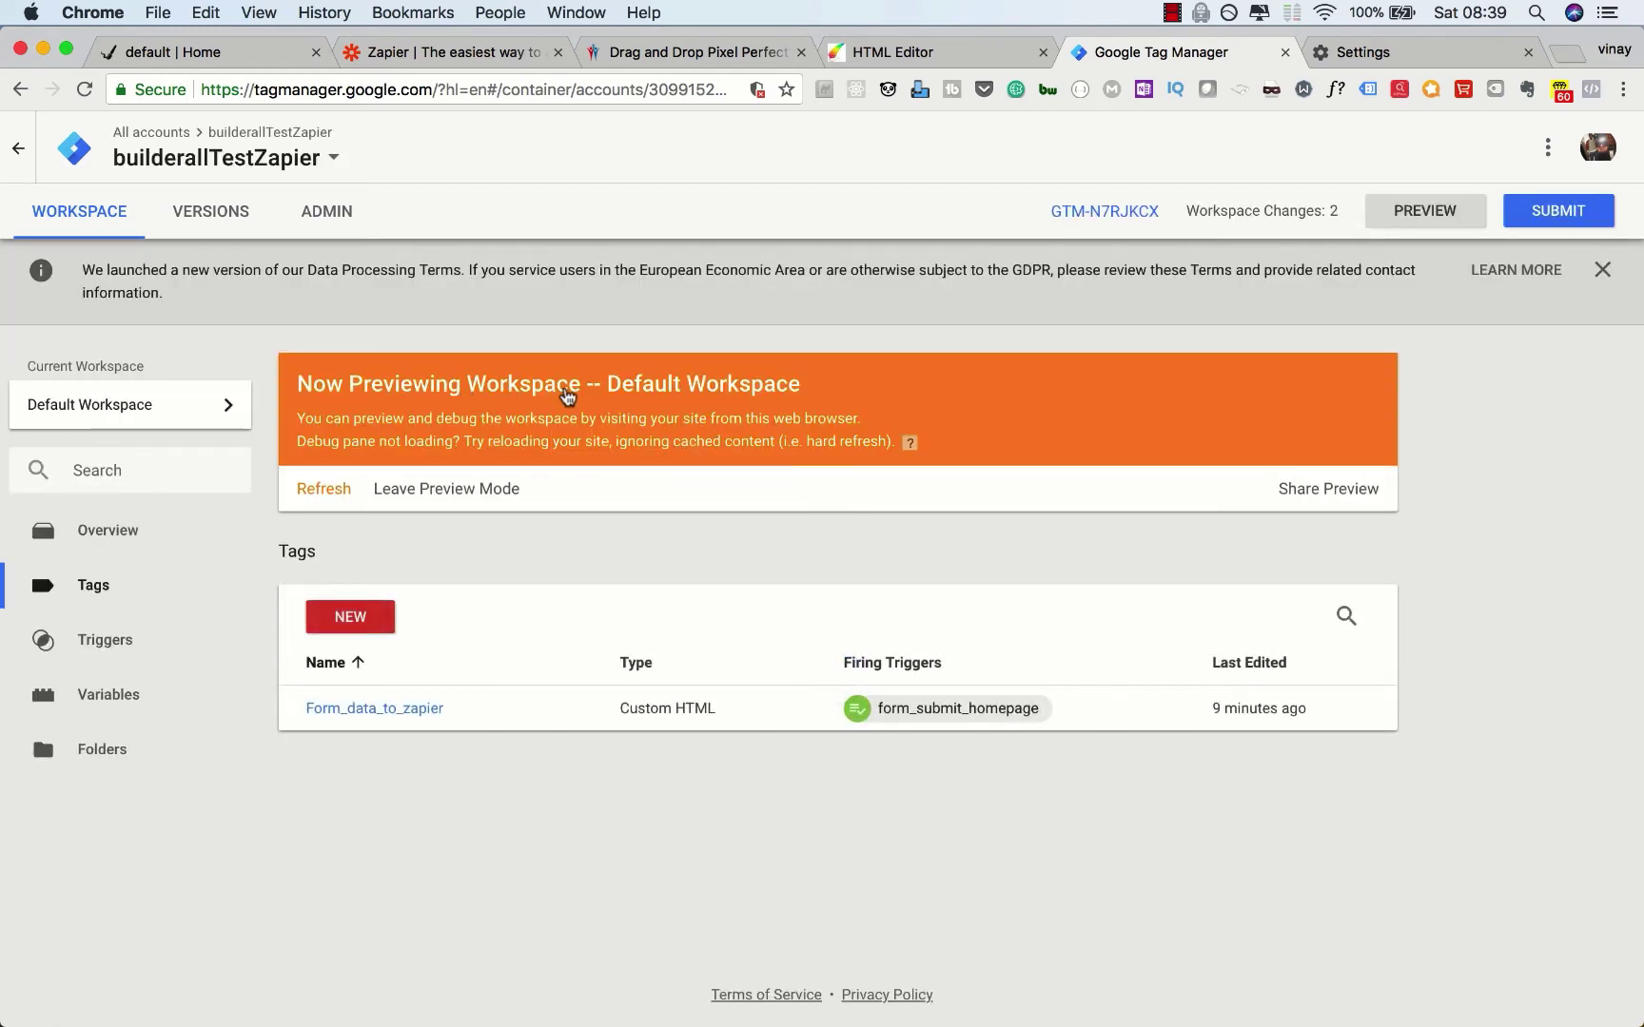
pyautogui.click(202, 55)
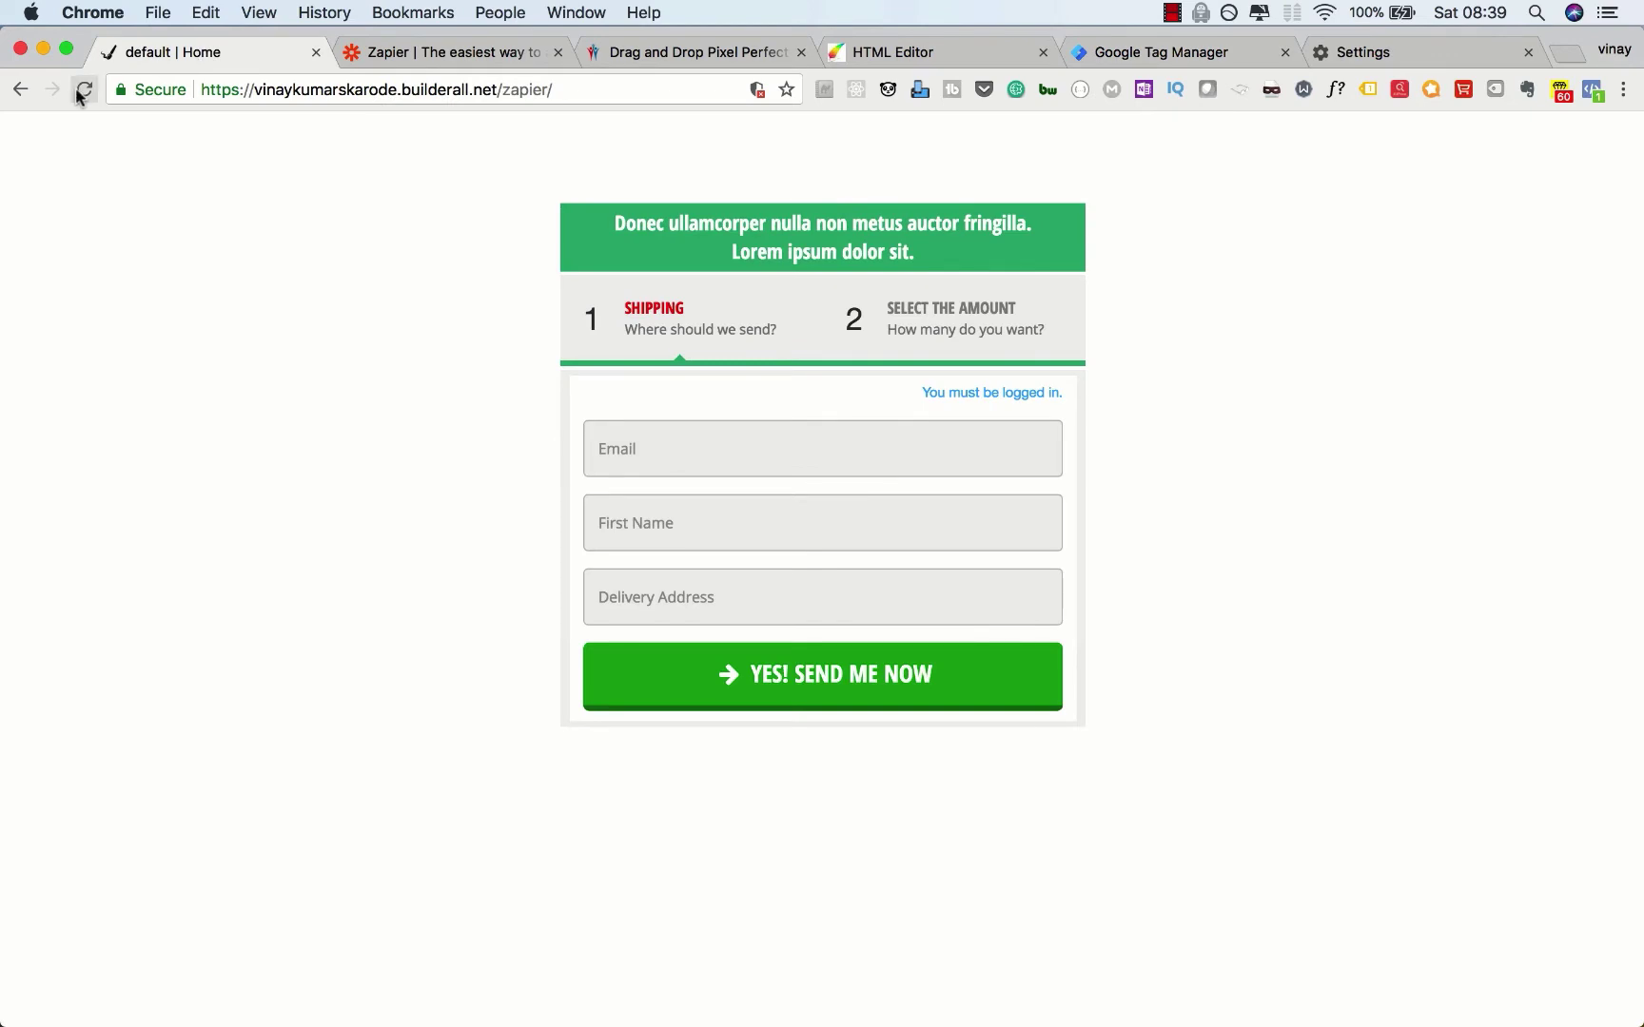
# Step: Reload the previewed form and submit a test email, first name and delivery address
pyautogui.click(84, 90)
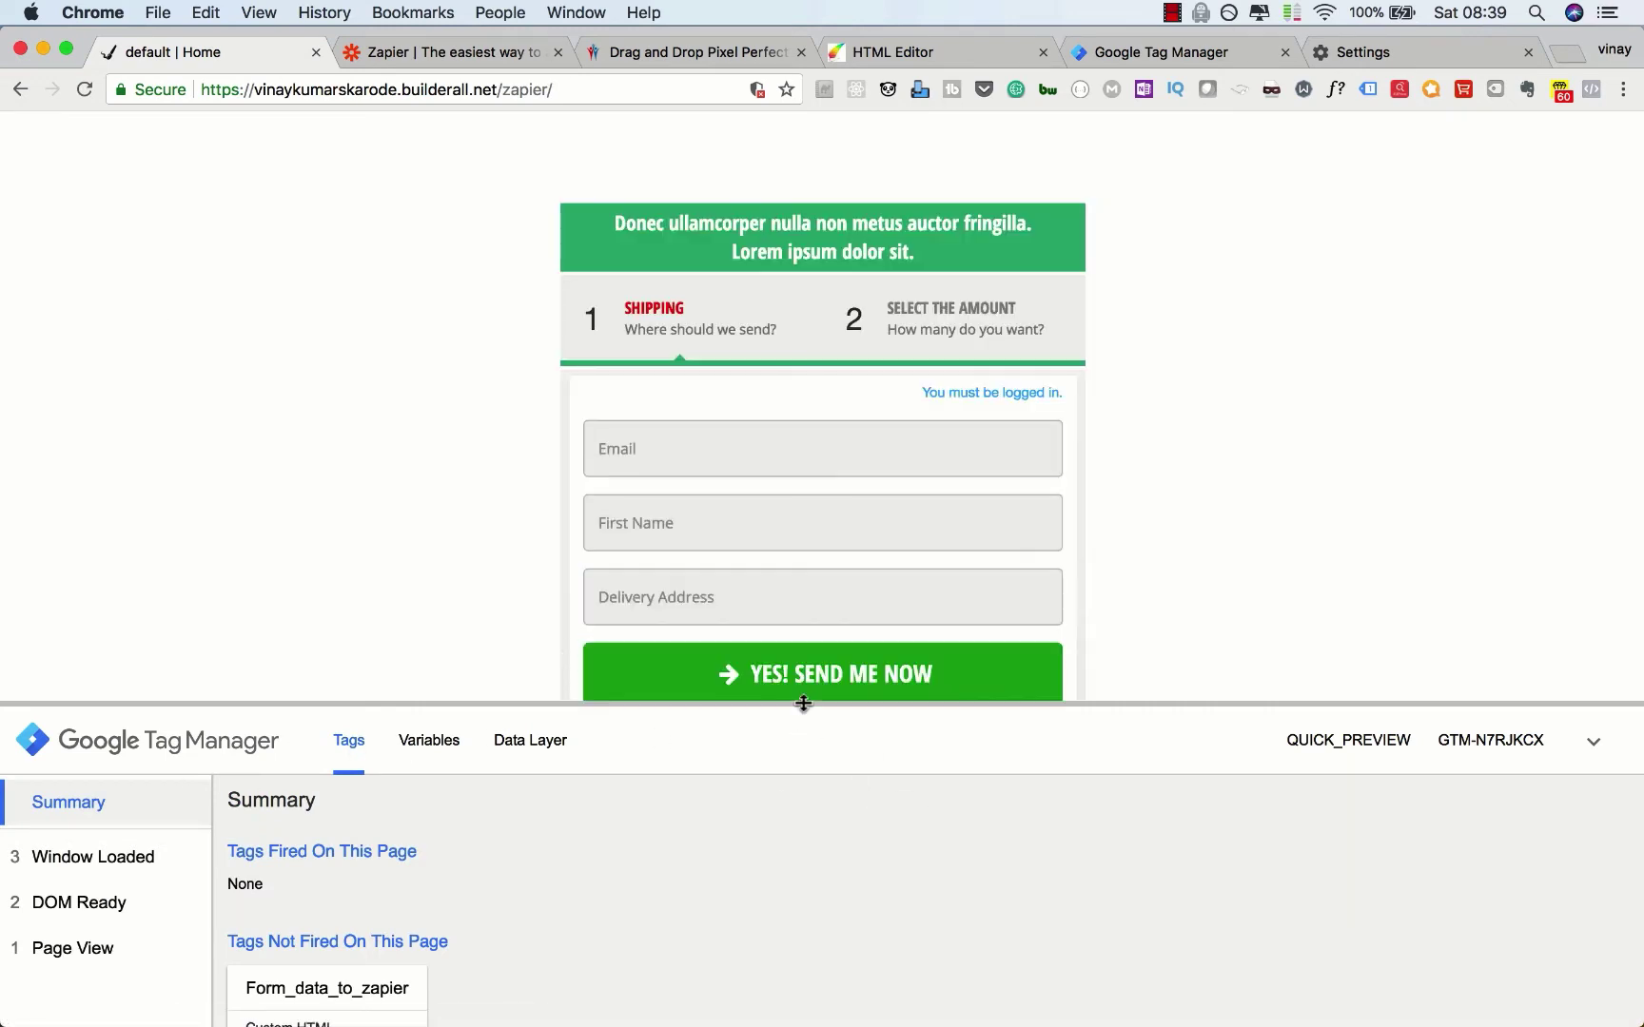
pyautogui.moveTo(803, 703); pyautogui.dragTo(804, 644)
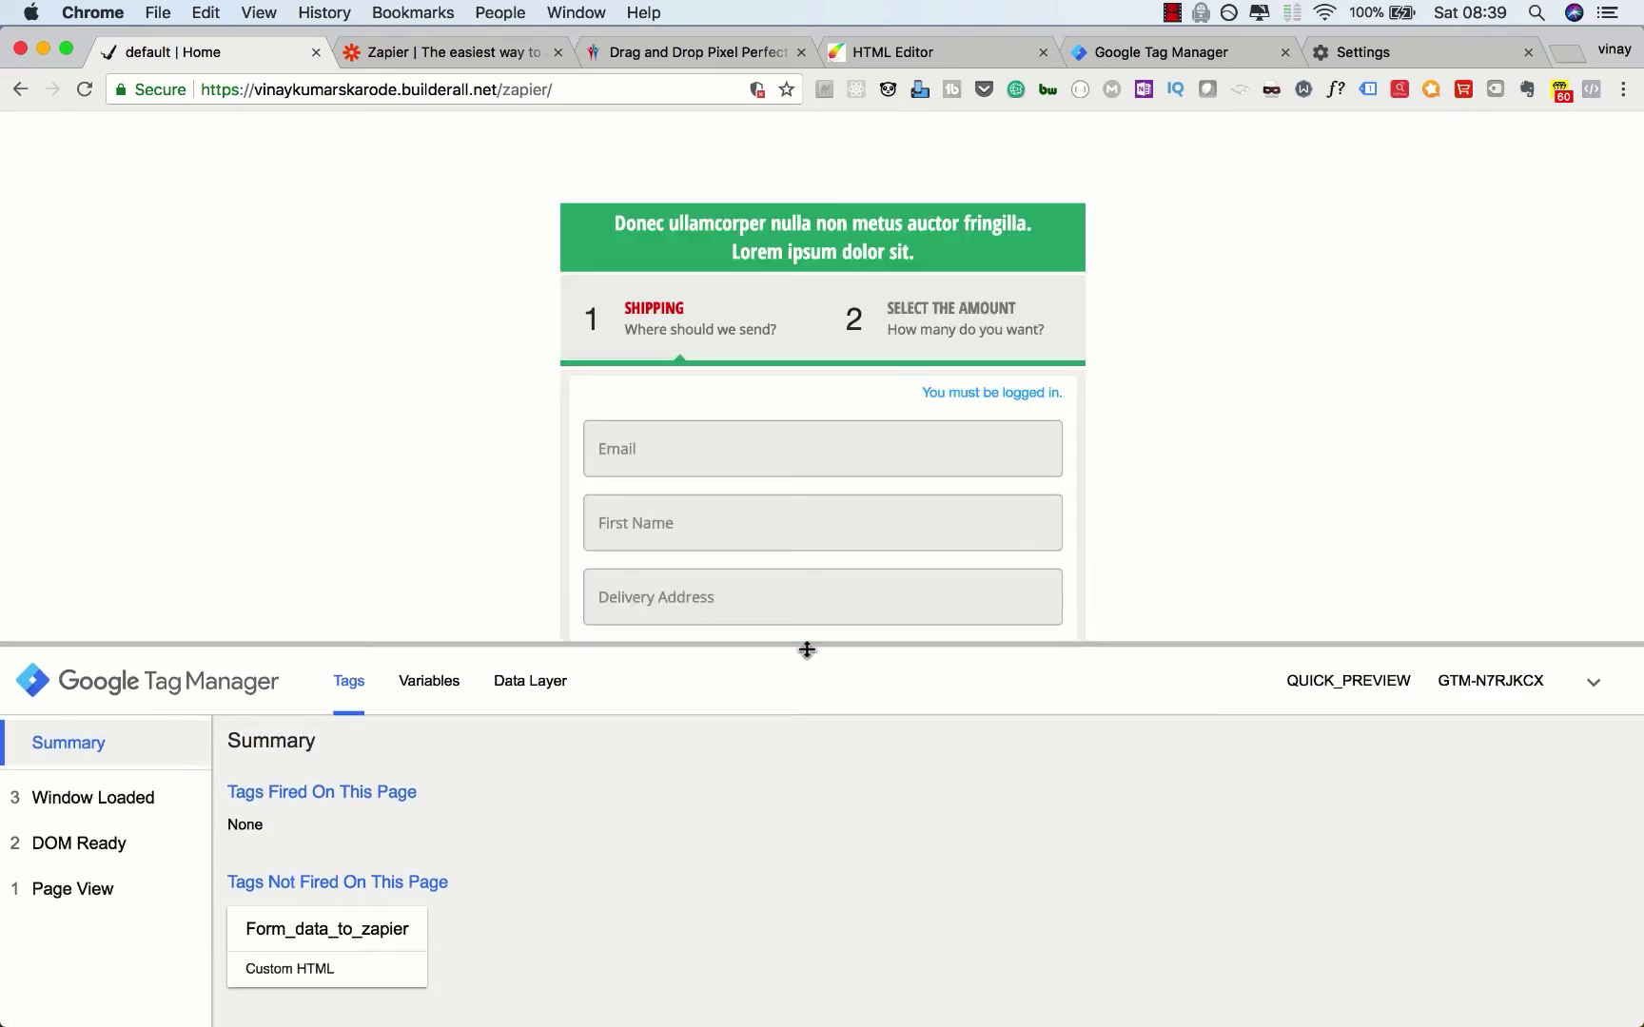
pyautogui.scroll(-2, 458, 584)
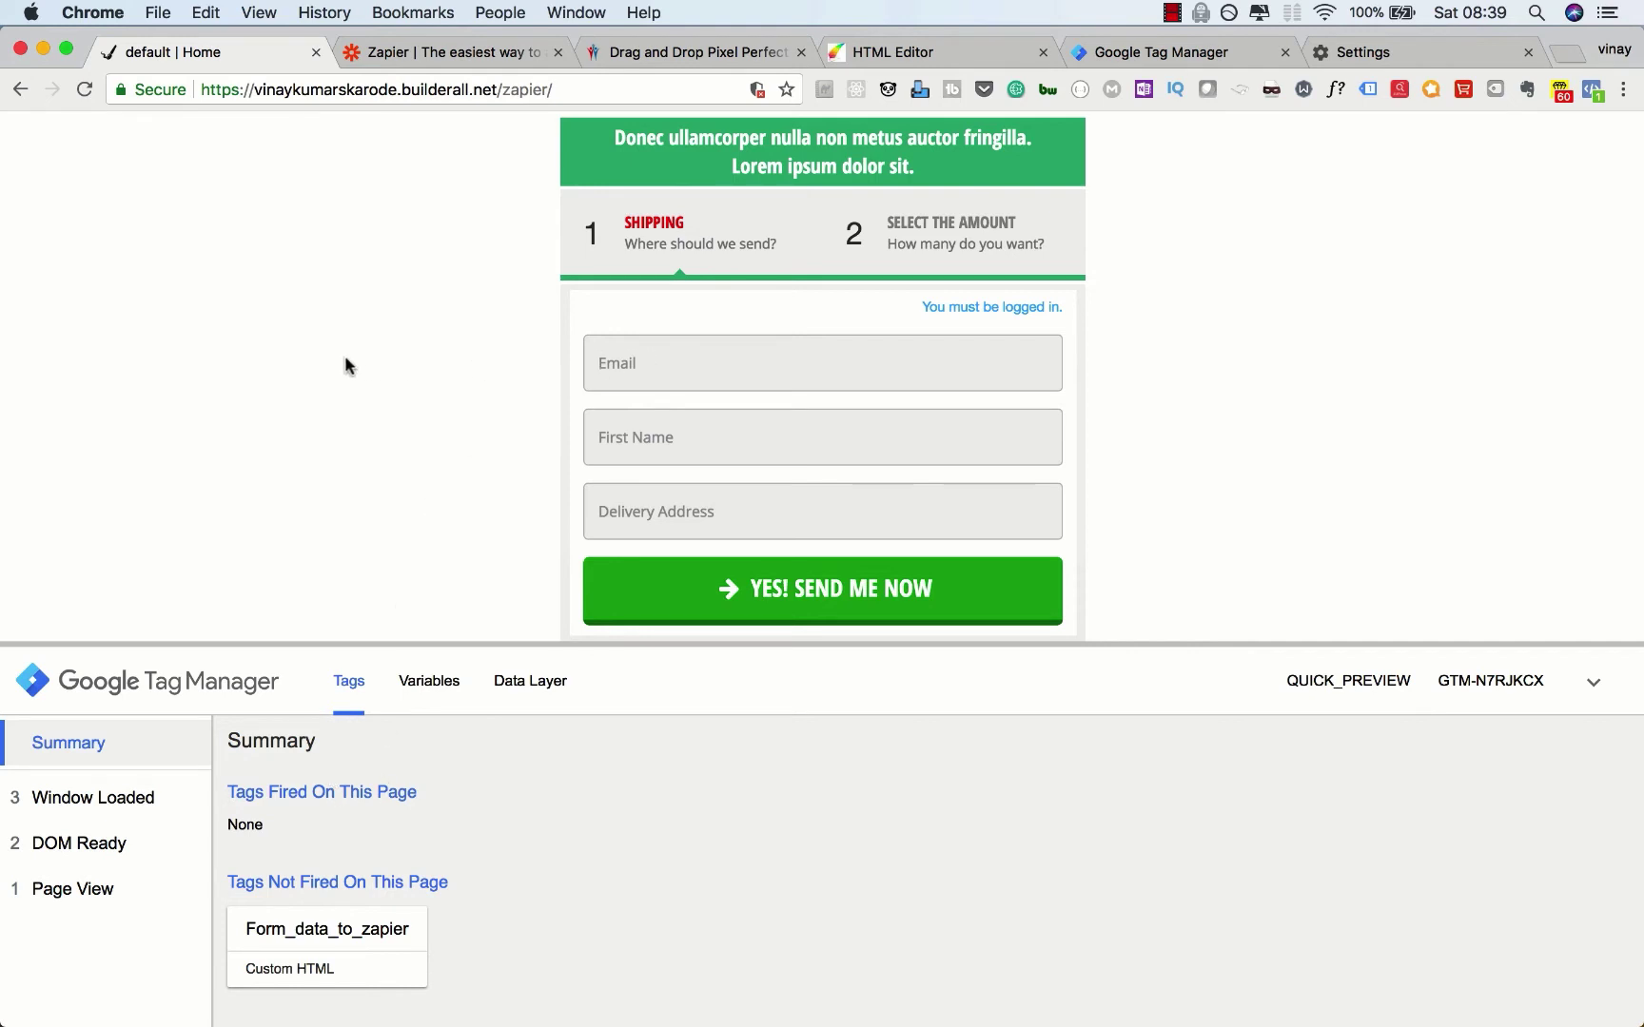
pyautogui.write('123')
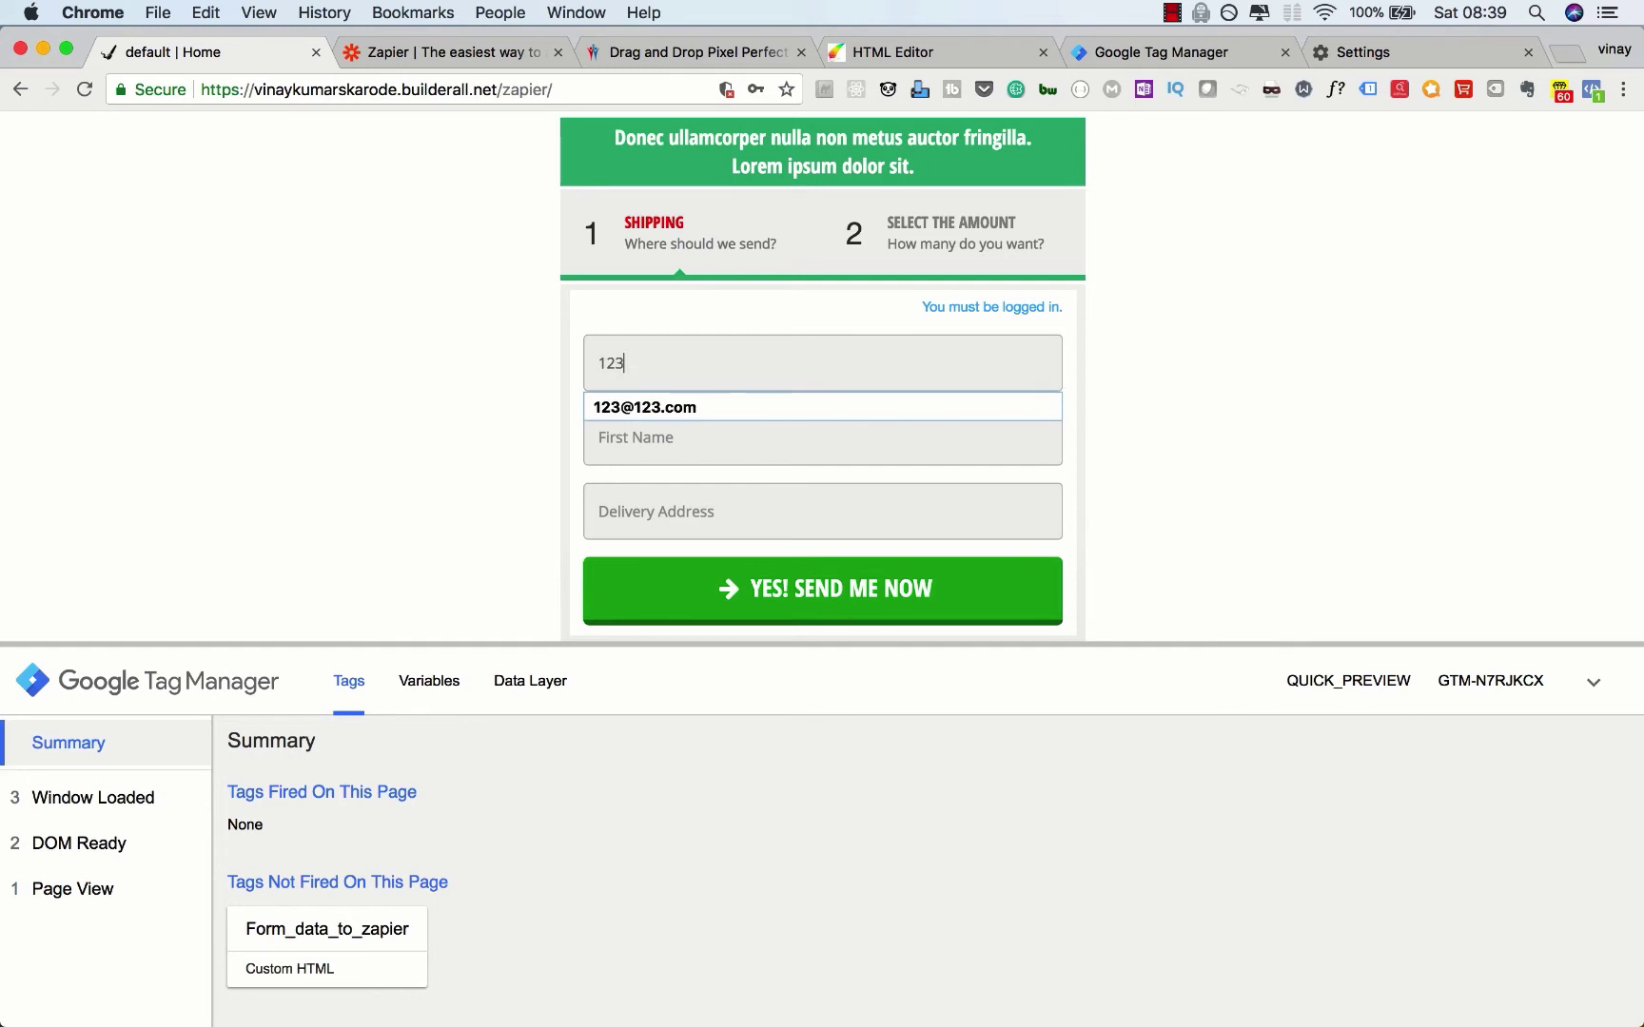
pyautogui.write('@123.com')
pyautogui.press('Tab')
pyautogui.write('hello vinay')
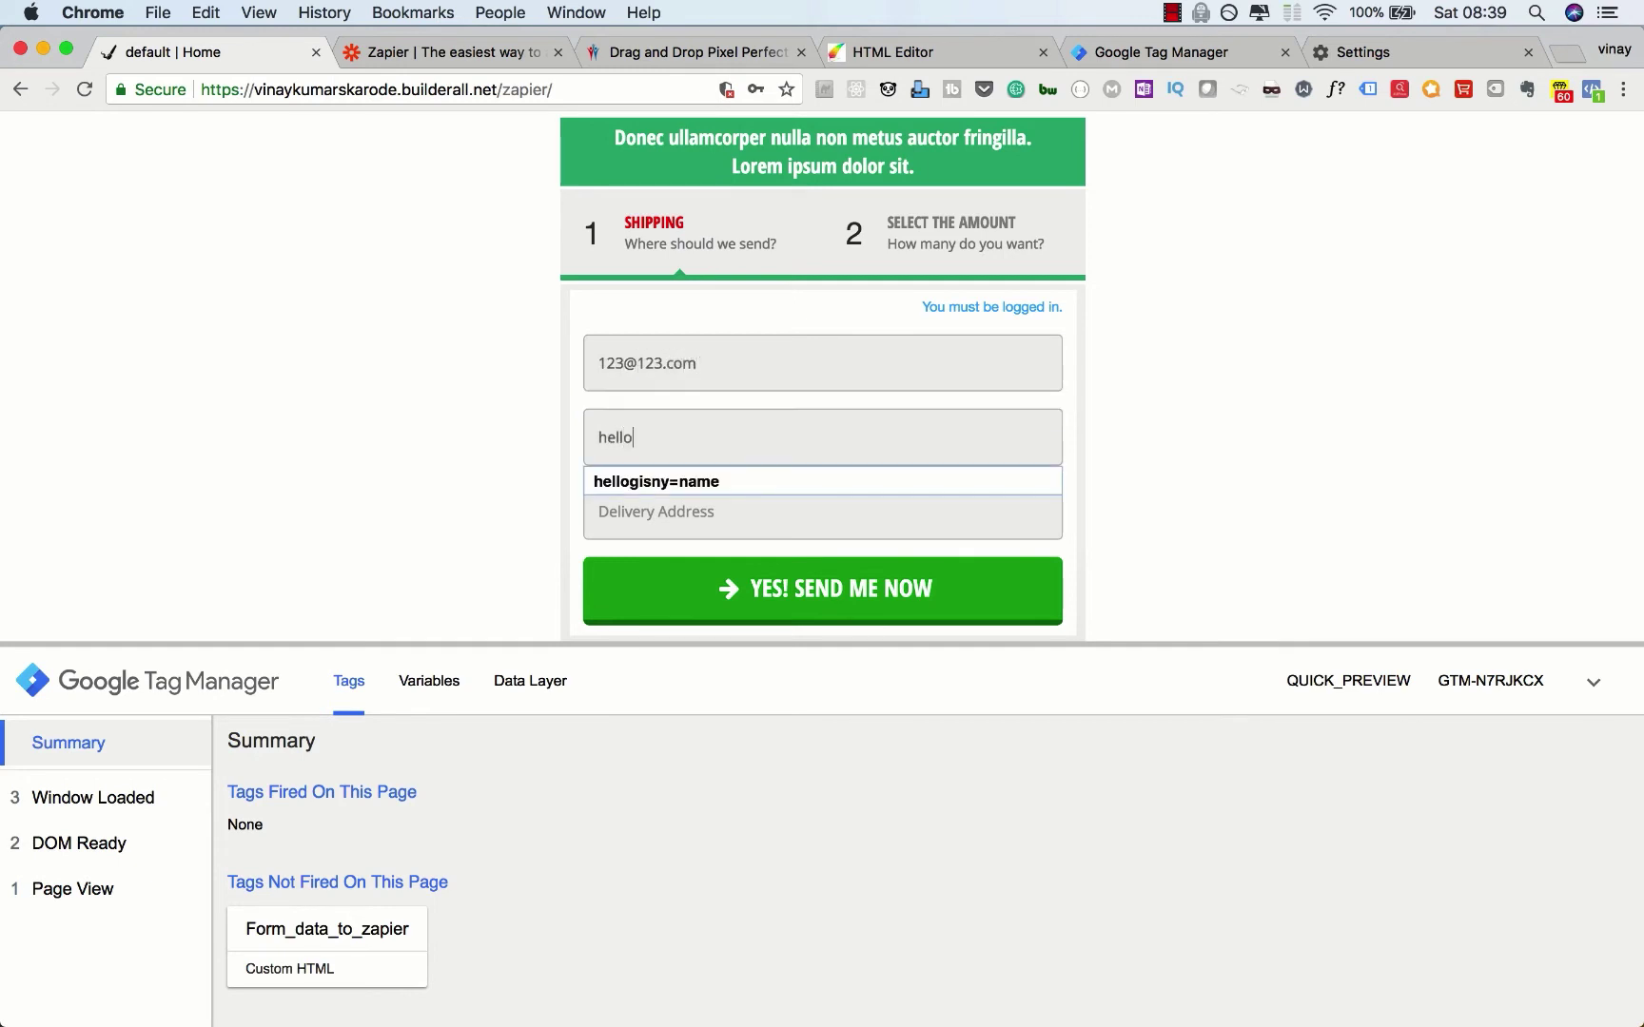
pyautogui.press('Tab')
pyautogui.write('address 123456')
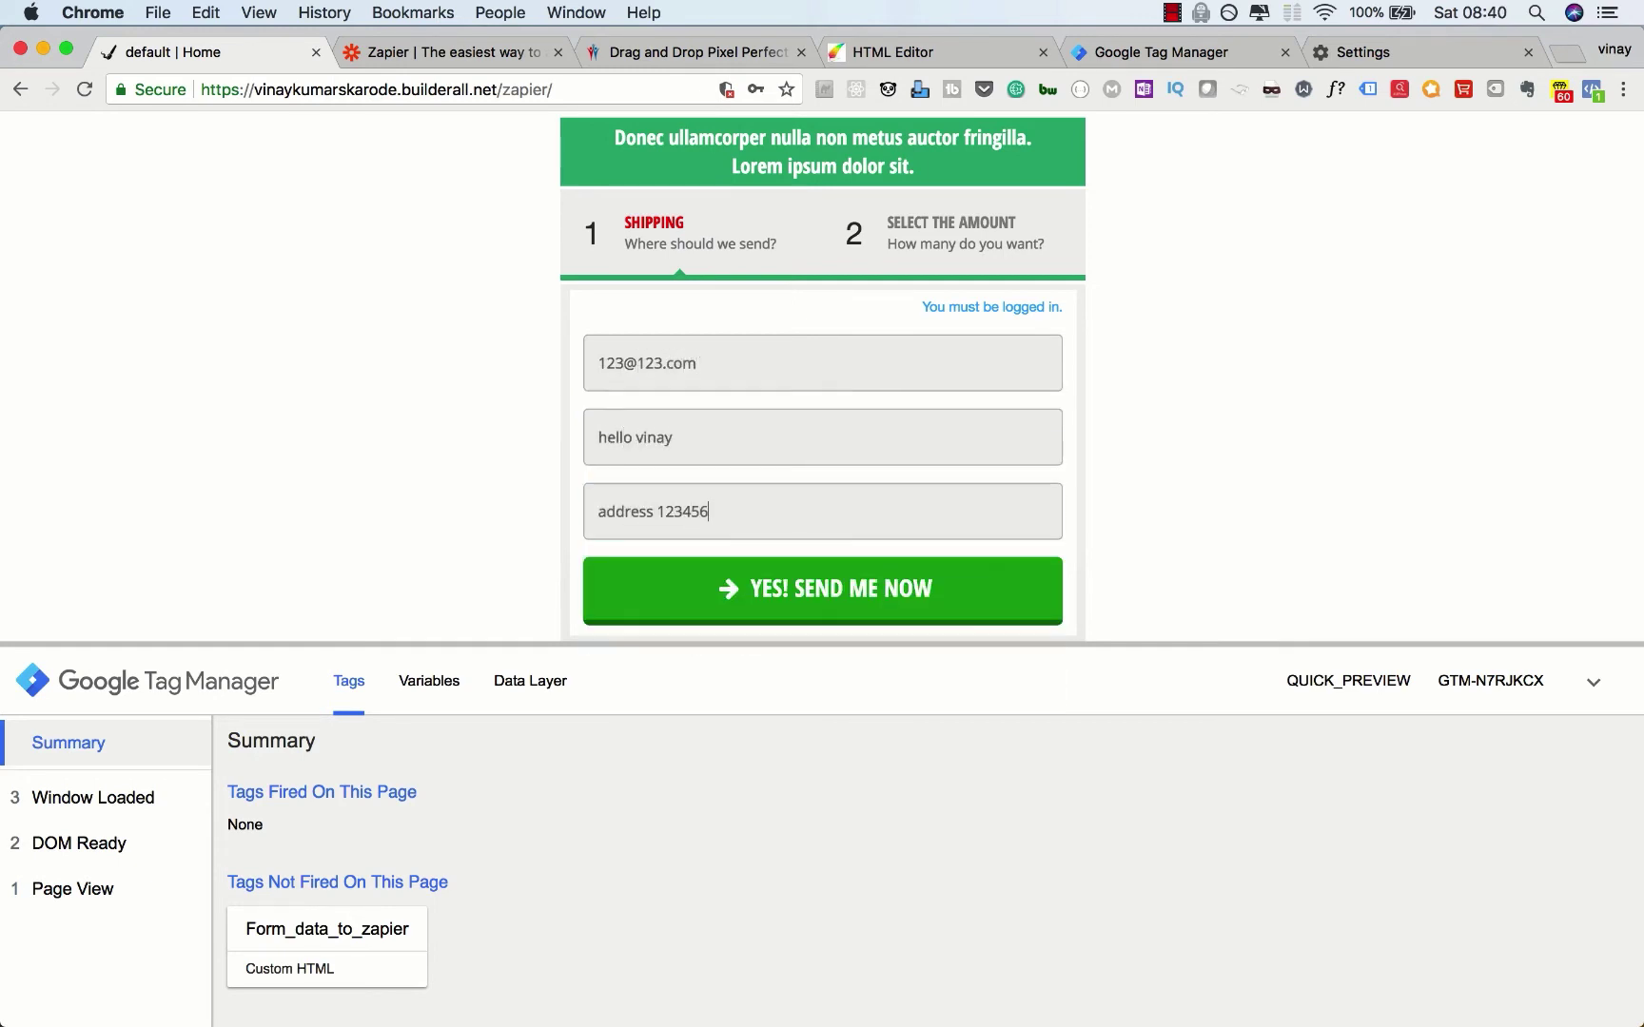
pyautogui.click(581, 610)
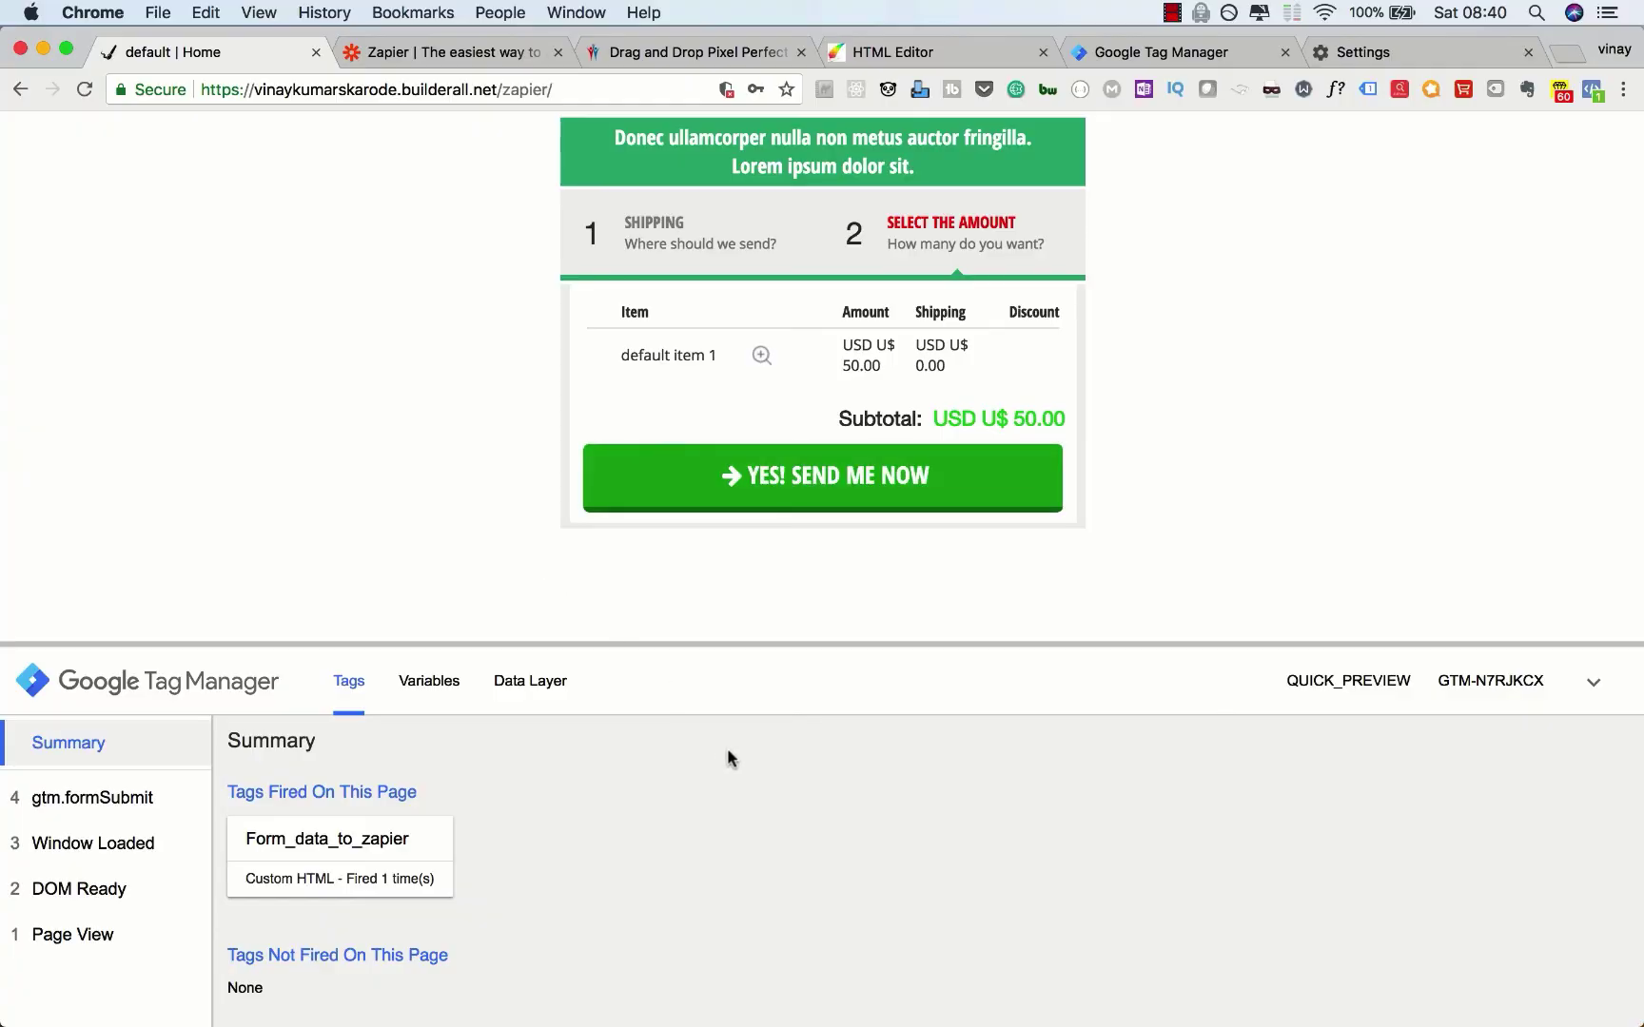
# Step: Review gtm.formSubmit's Variables and Data Layer in the debug pane, then return to Tag Manager
pyautogui.scroll(-1, 663, 844)
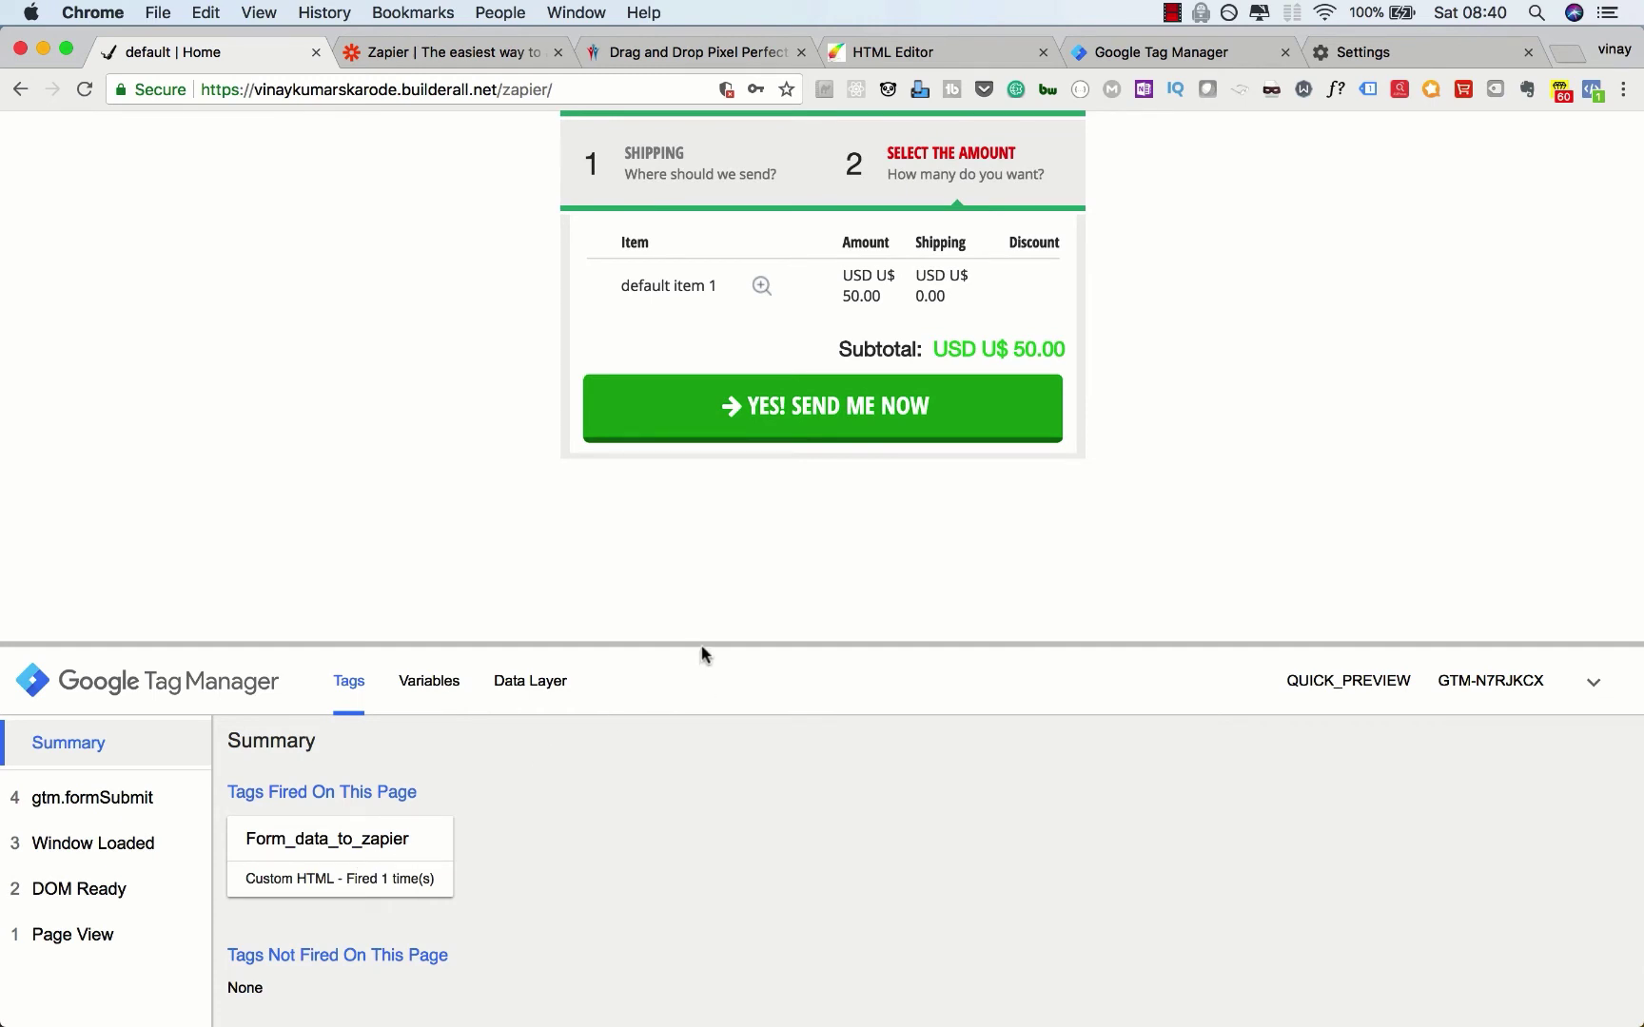
pyautogui.moveTo(701, 643); pyautogui.dragTo(716, 521)
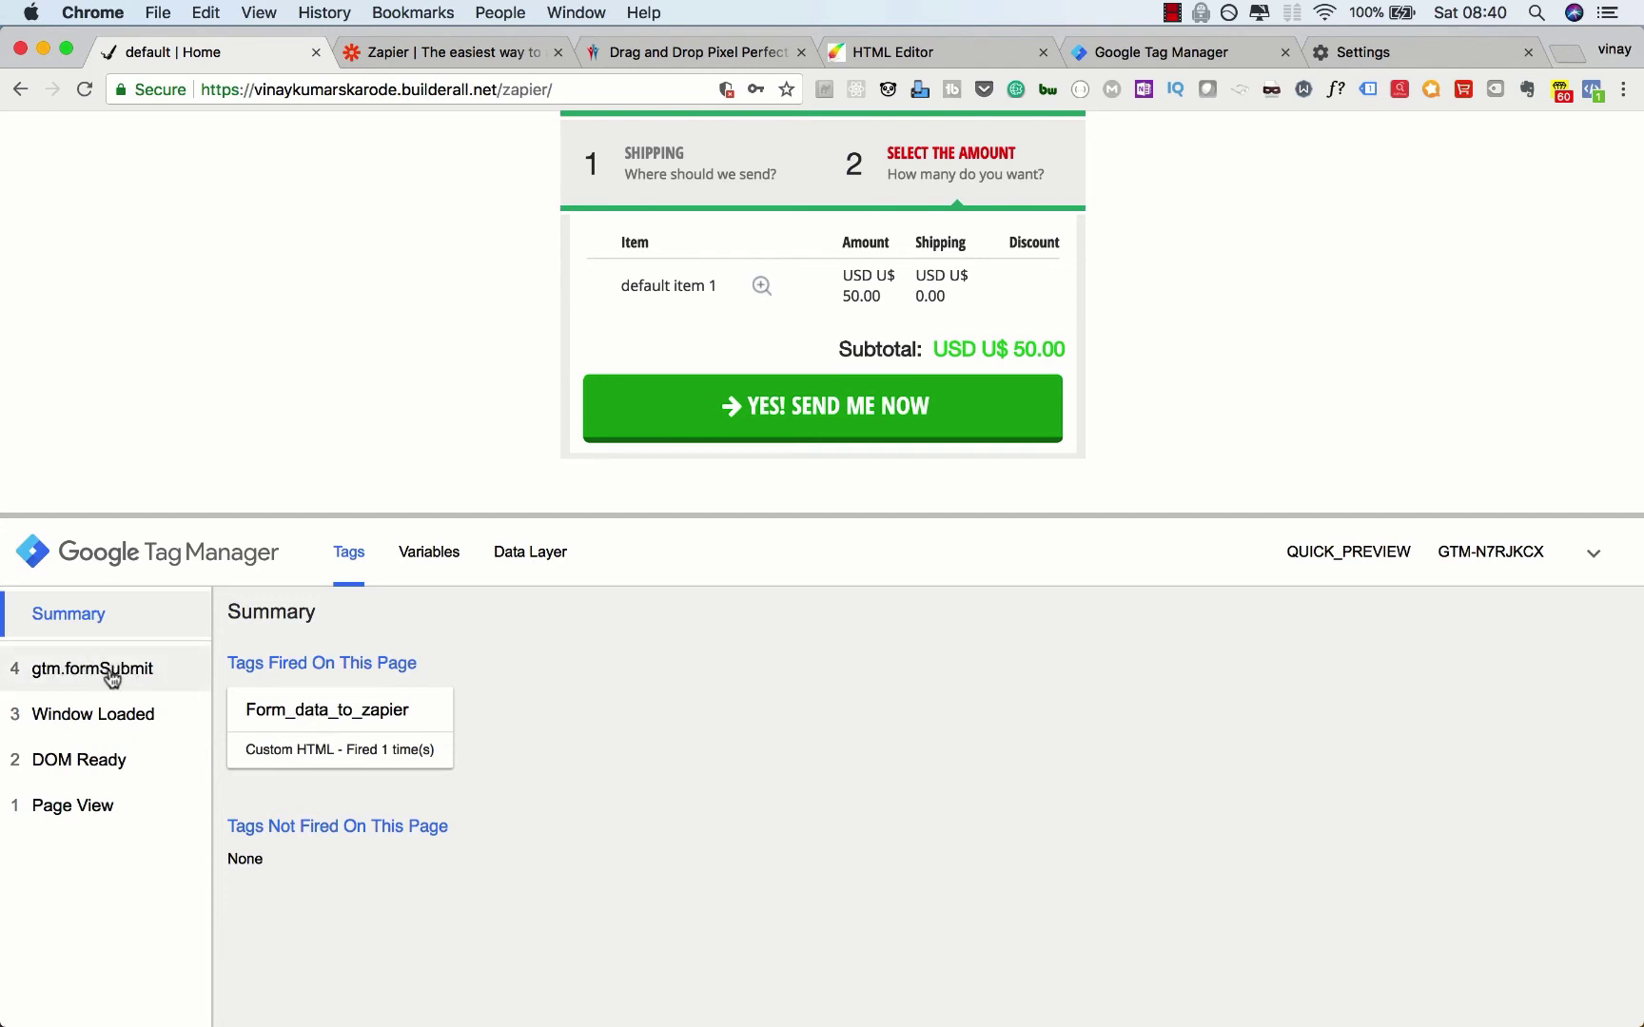
pyautogui.click(111, 678)
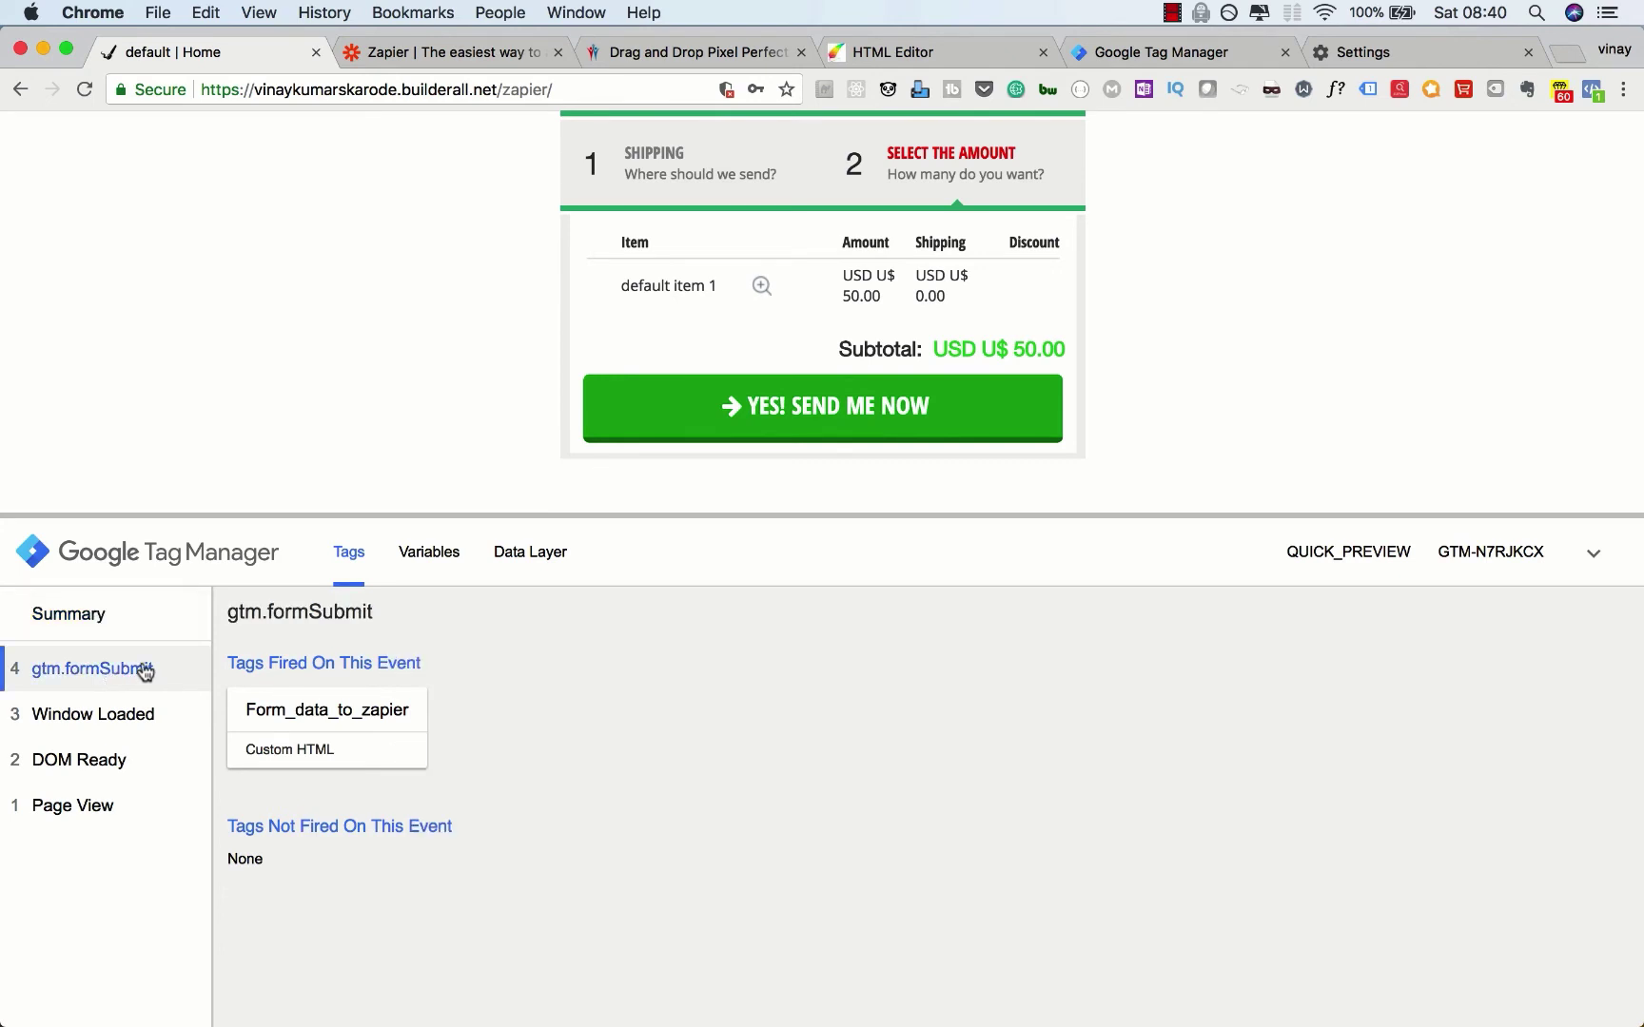
pyautogui.click(432, 567)
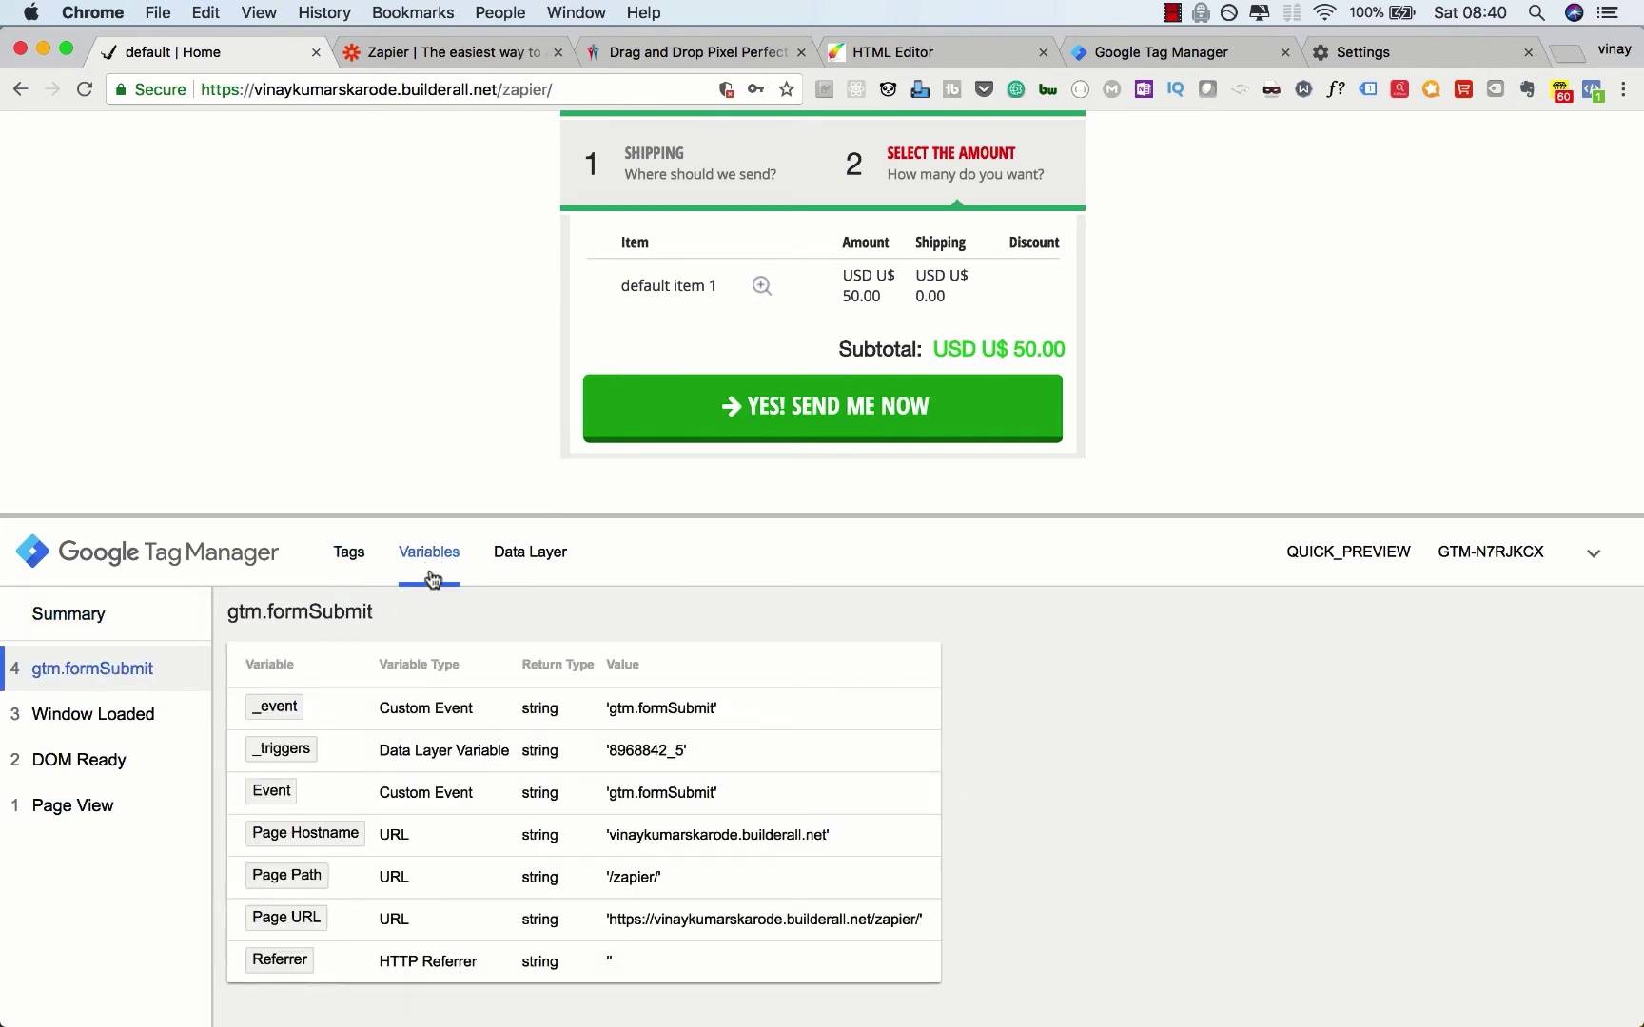
pyautogui.scroll(1, 404, 813)
pyautogui.scroll(2, 404, 813)
pyautogui.scroll(-3, 404, 814)
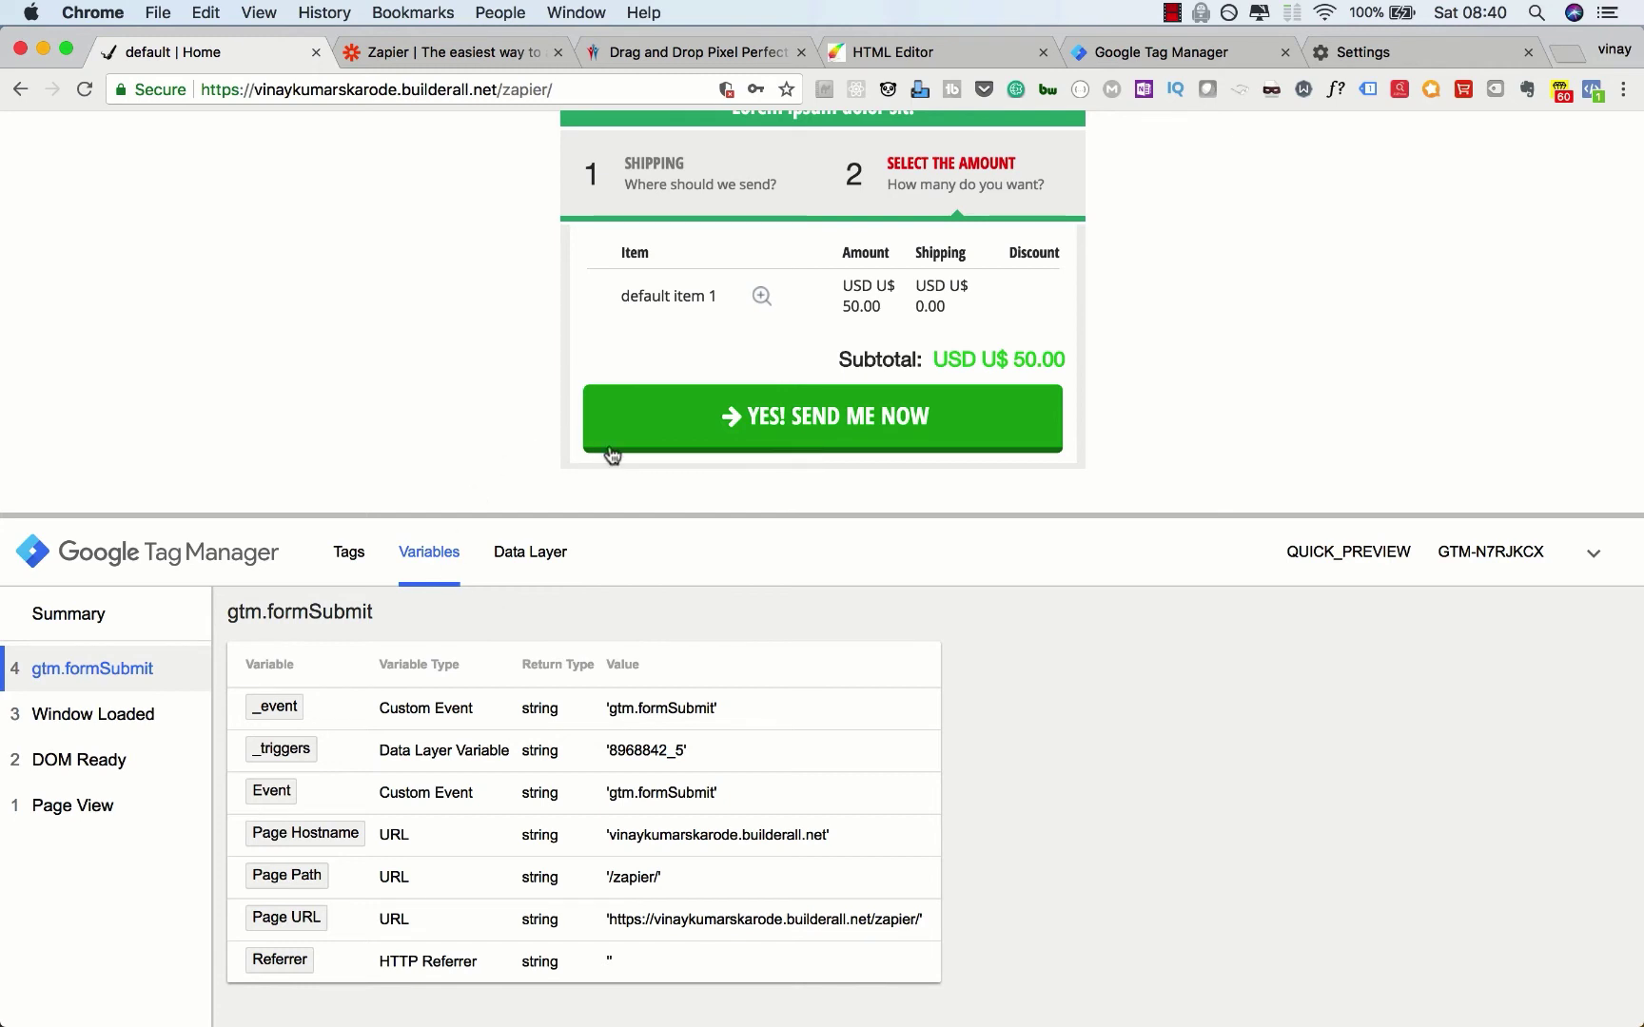
pyautogui.click(521, 571)
pyautogui.click(438, 559)
pyautogui.scroll(2, 536, 780)
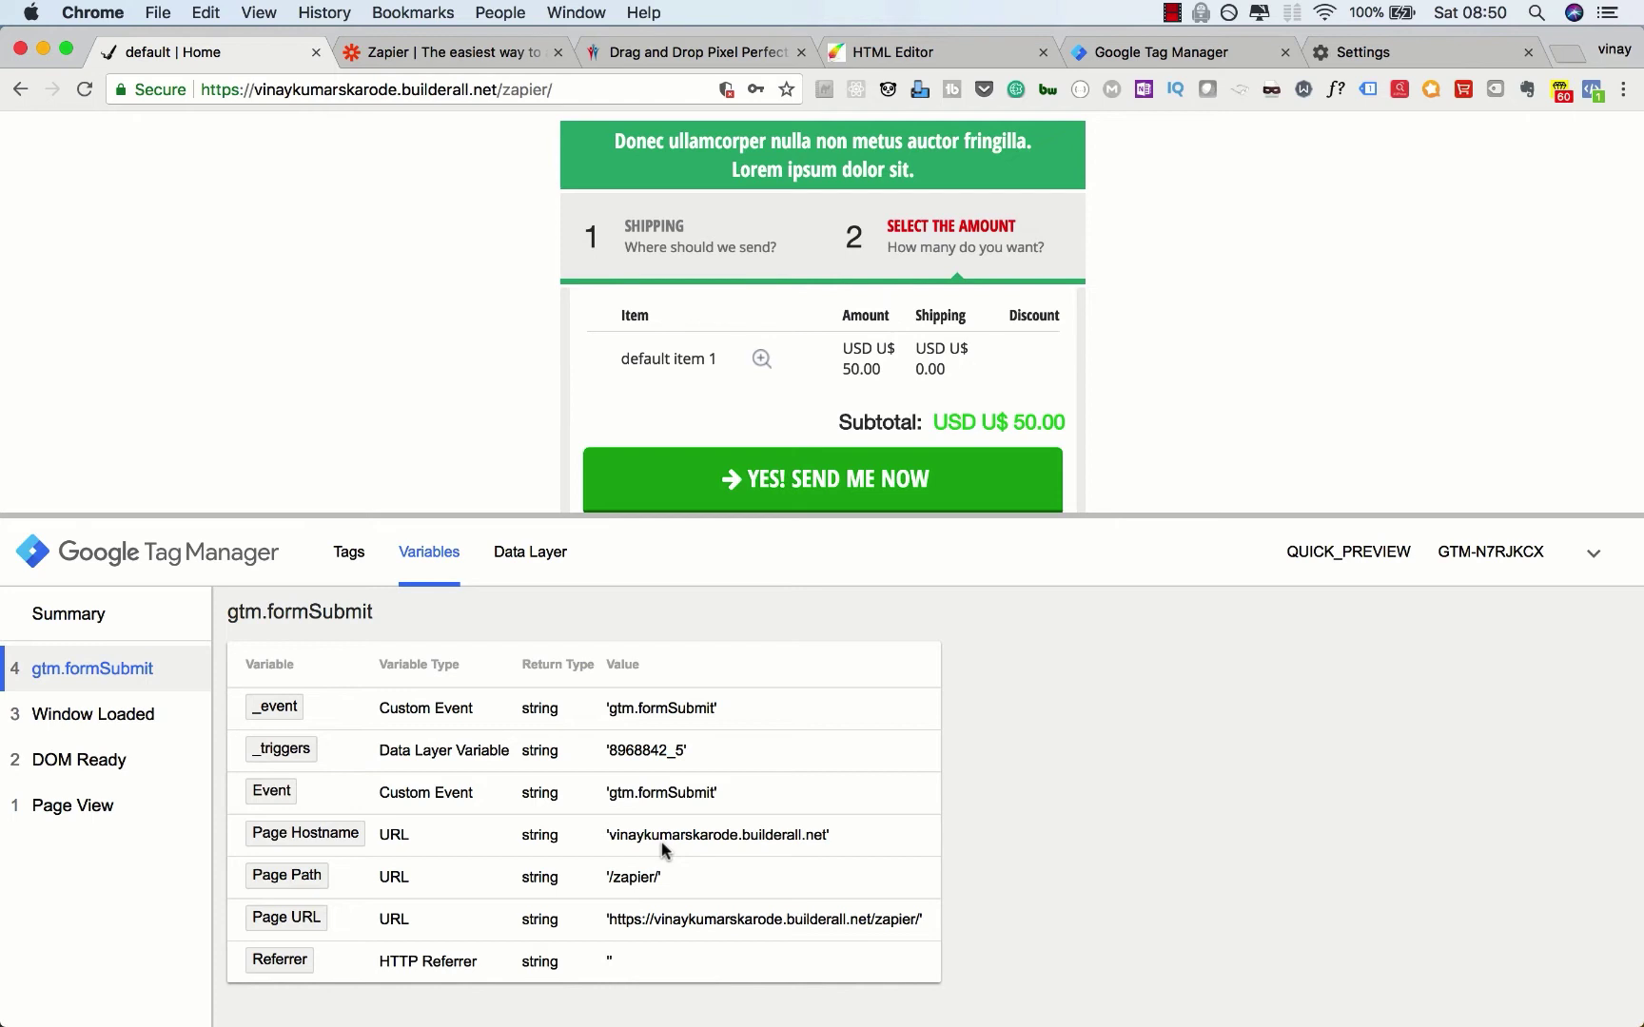
pyautogui.click(1180, 53)
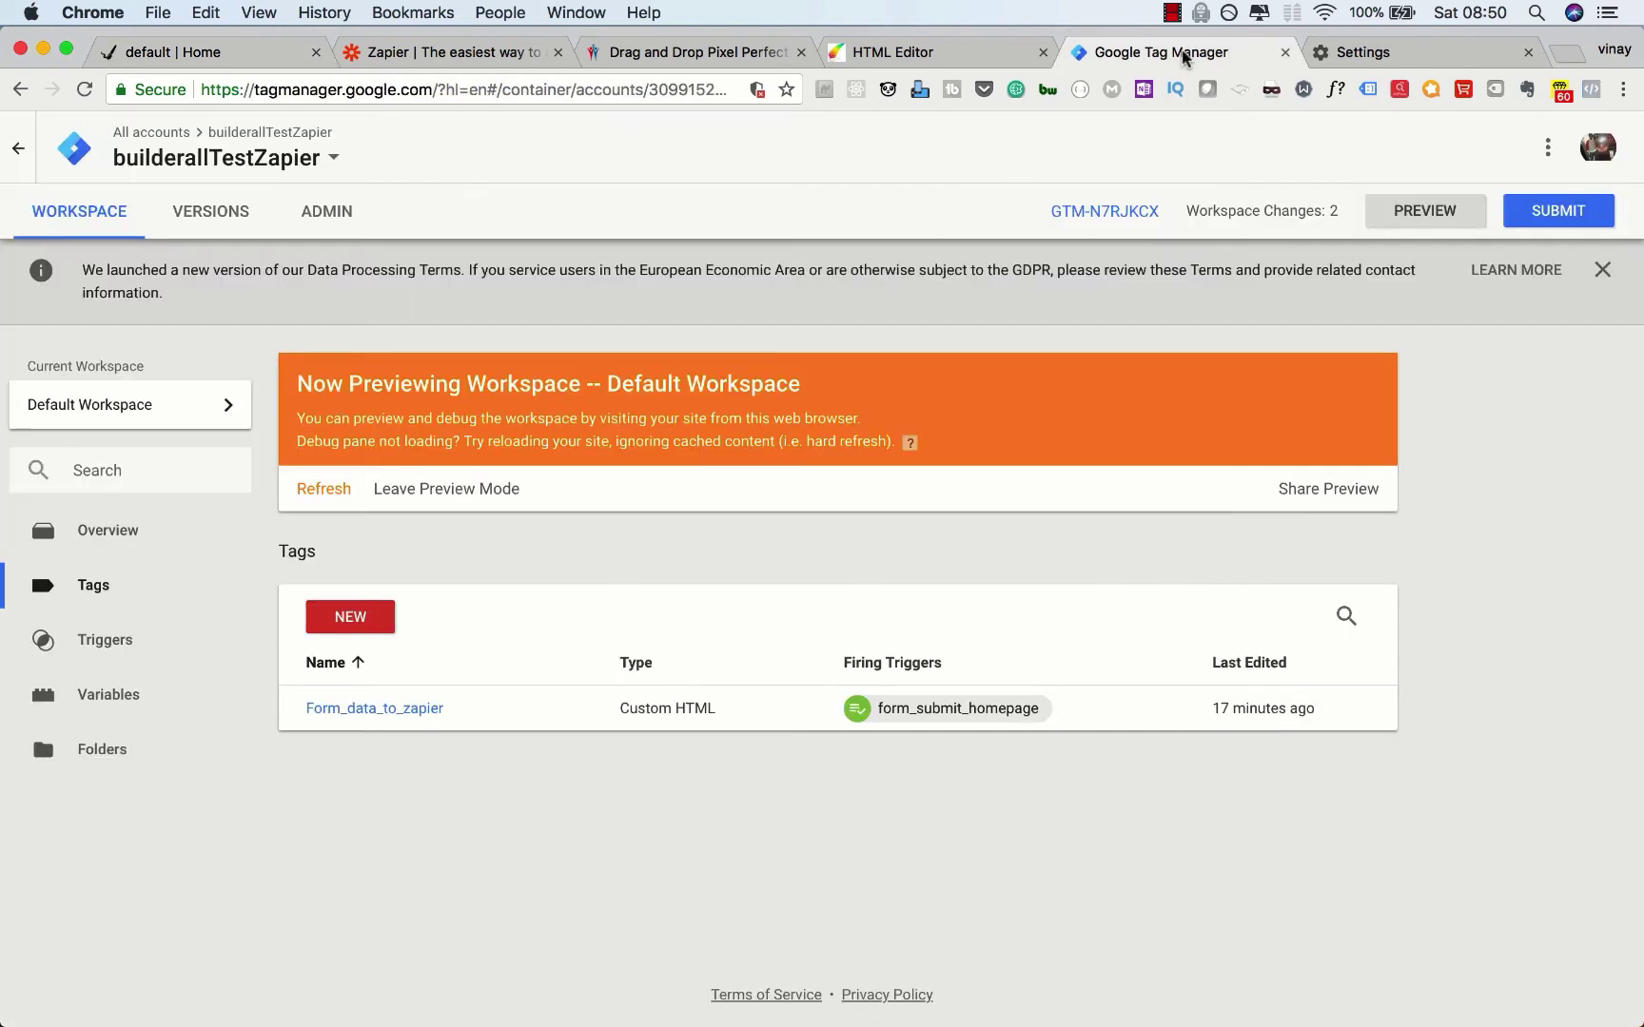
# Step: Create a user-defined variable named homepage_form_email, then go back to the site tab
pyautogui.click(133, 698)
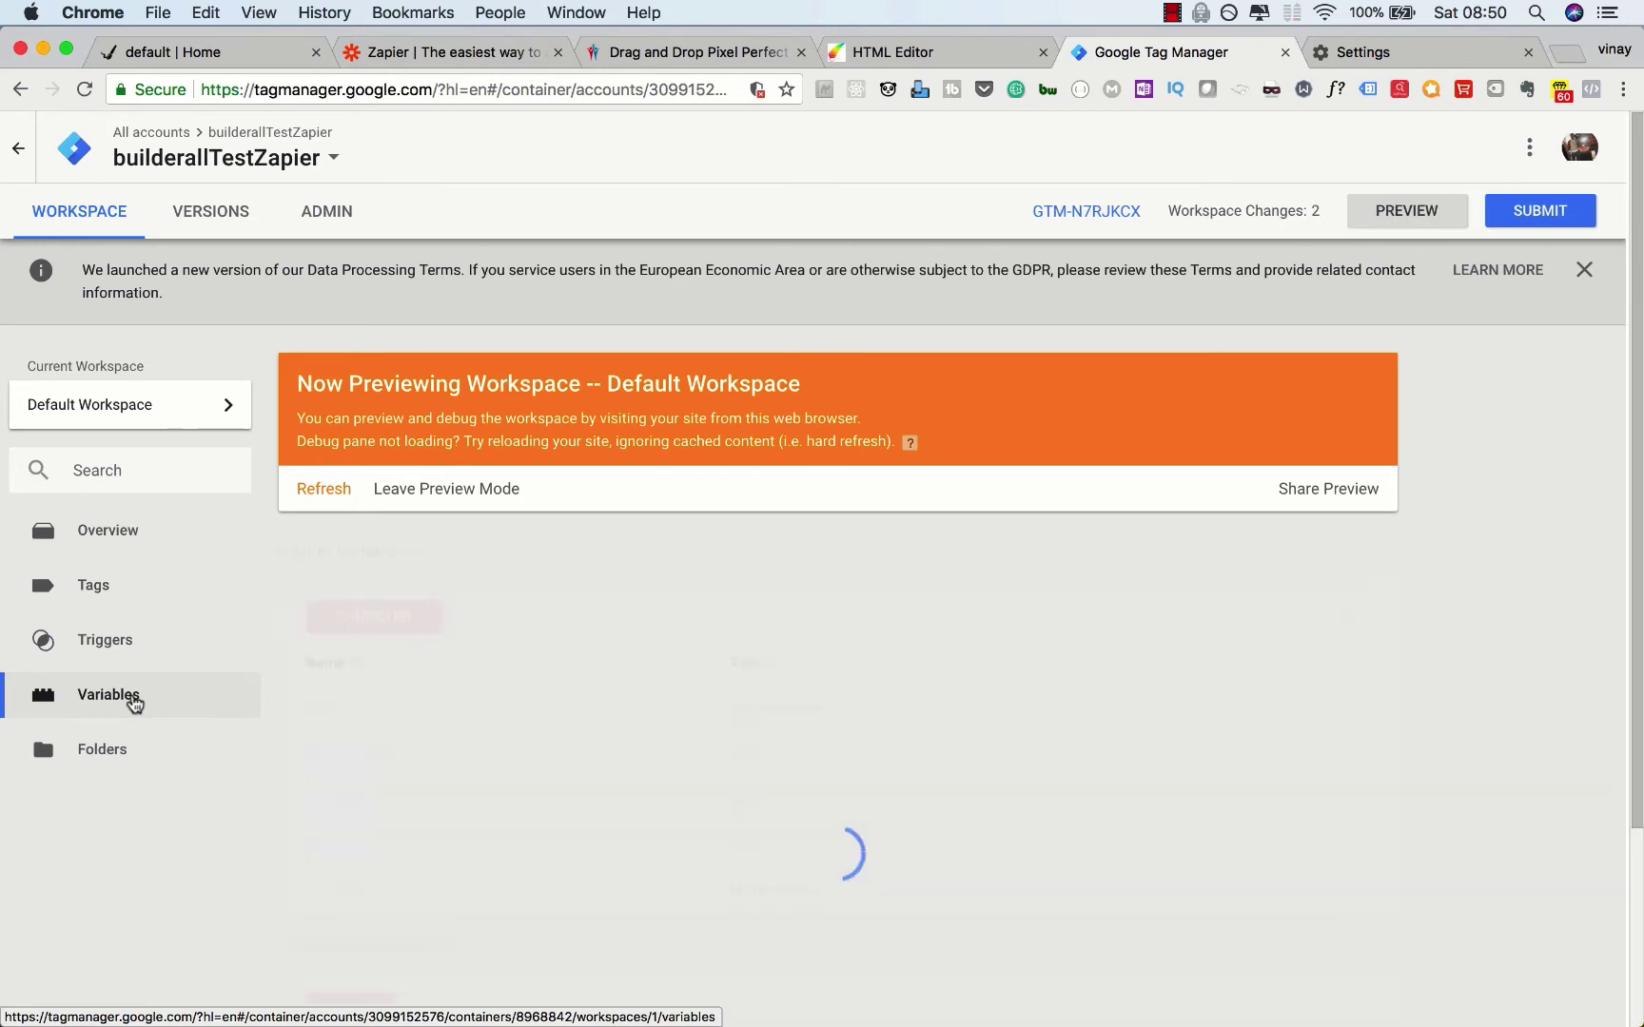
pyautogui.scroll(-3, 268, 732)
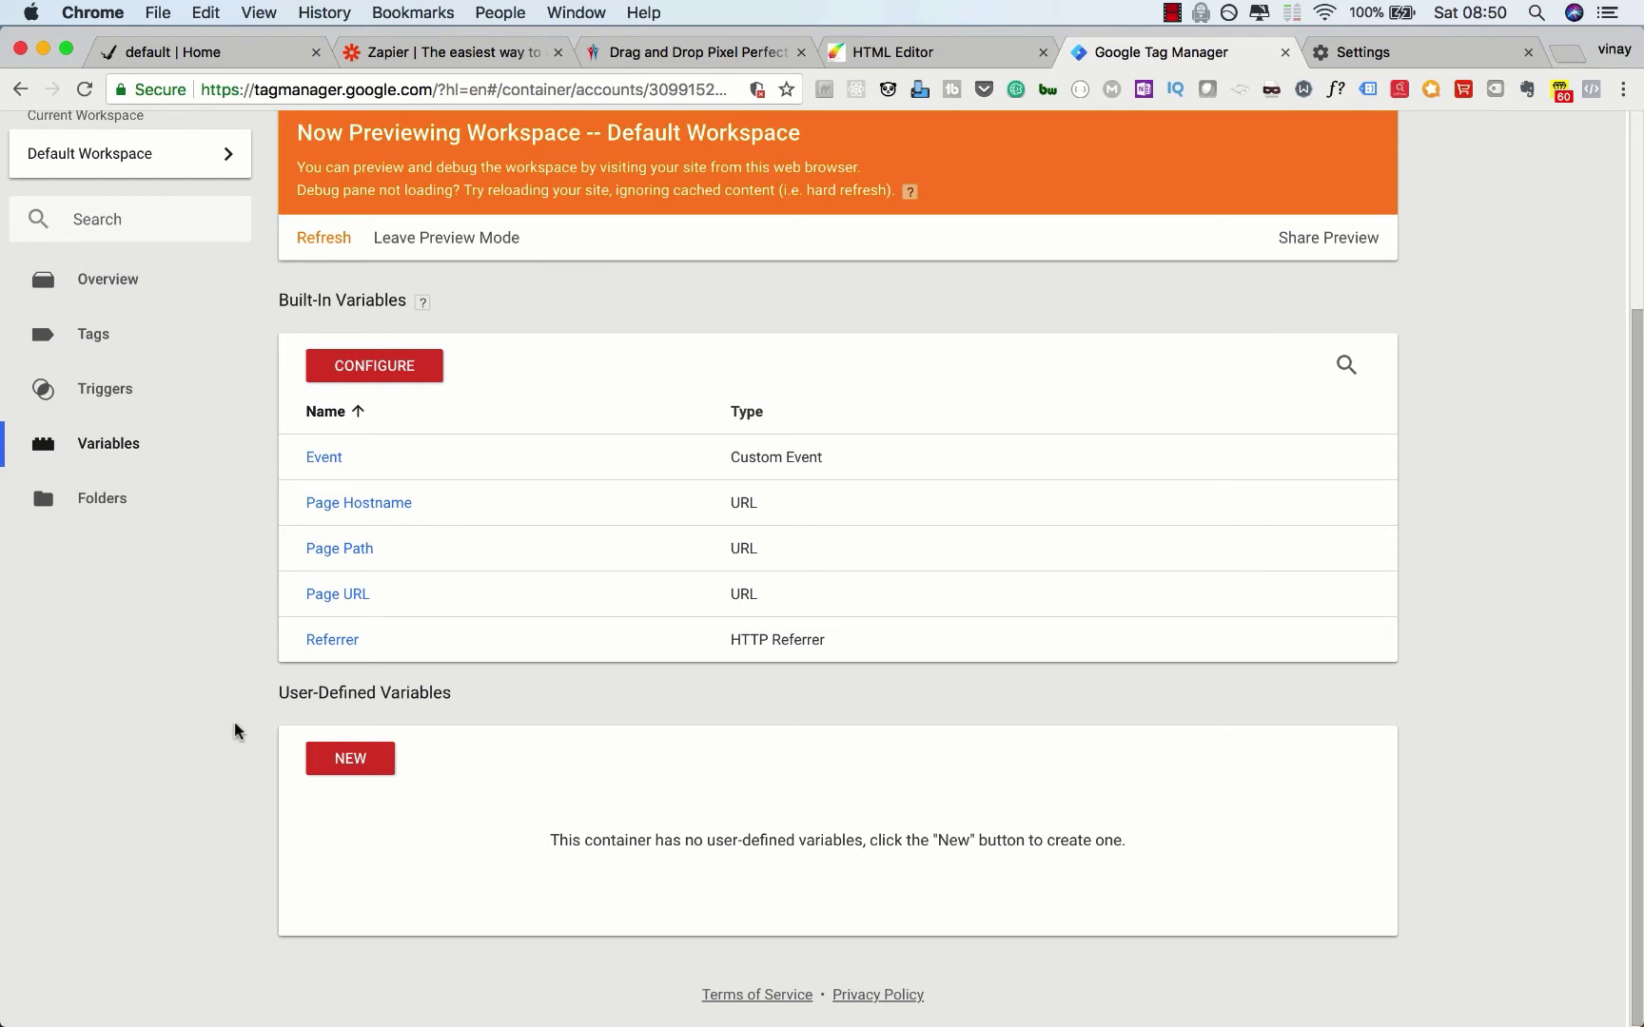
pyautogui.click(324, 765)
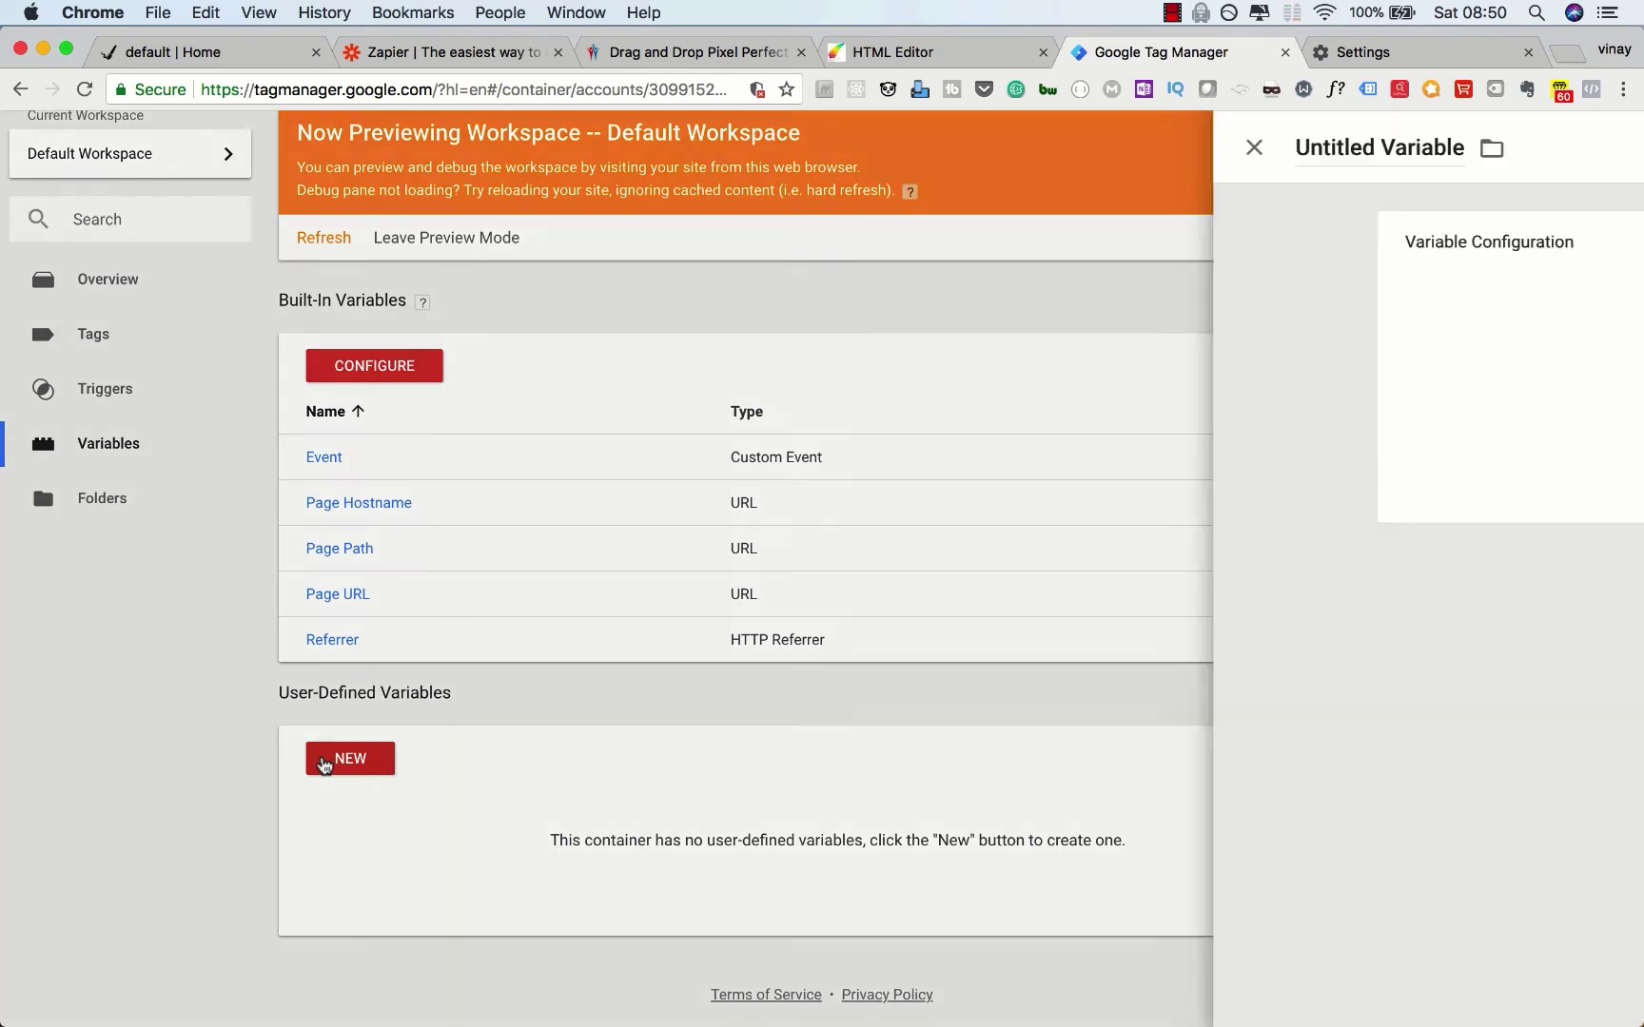
pyautogui.click(464, 153)
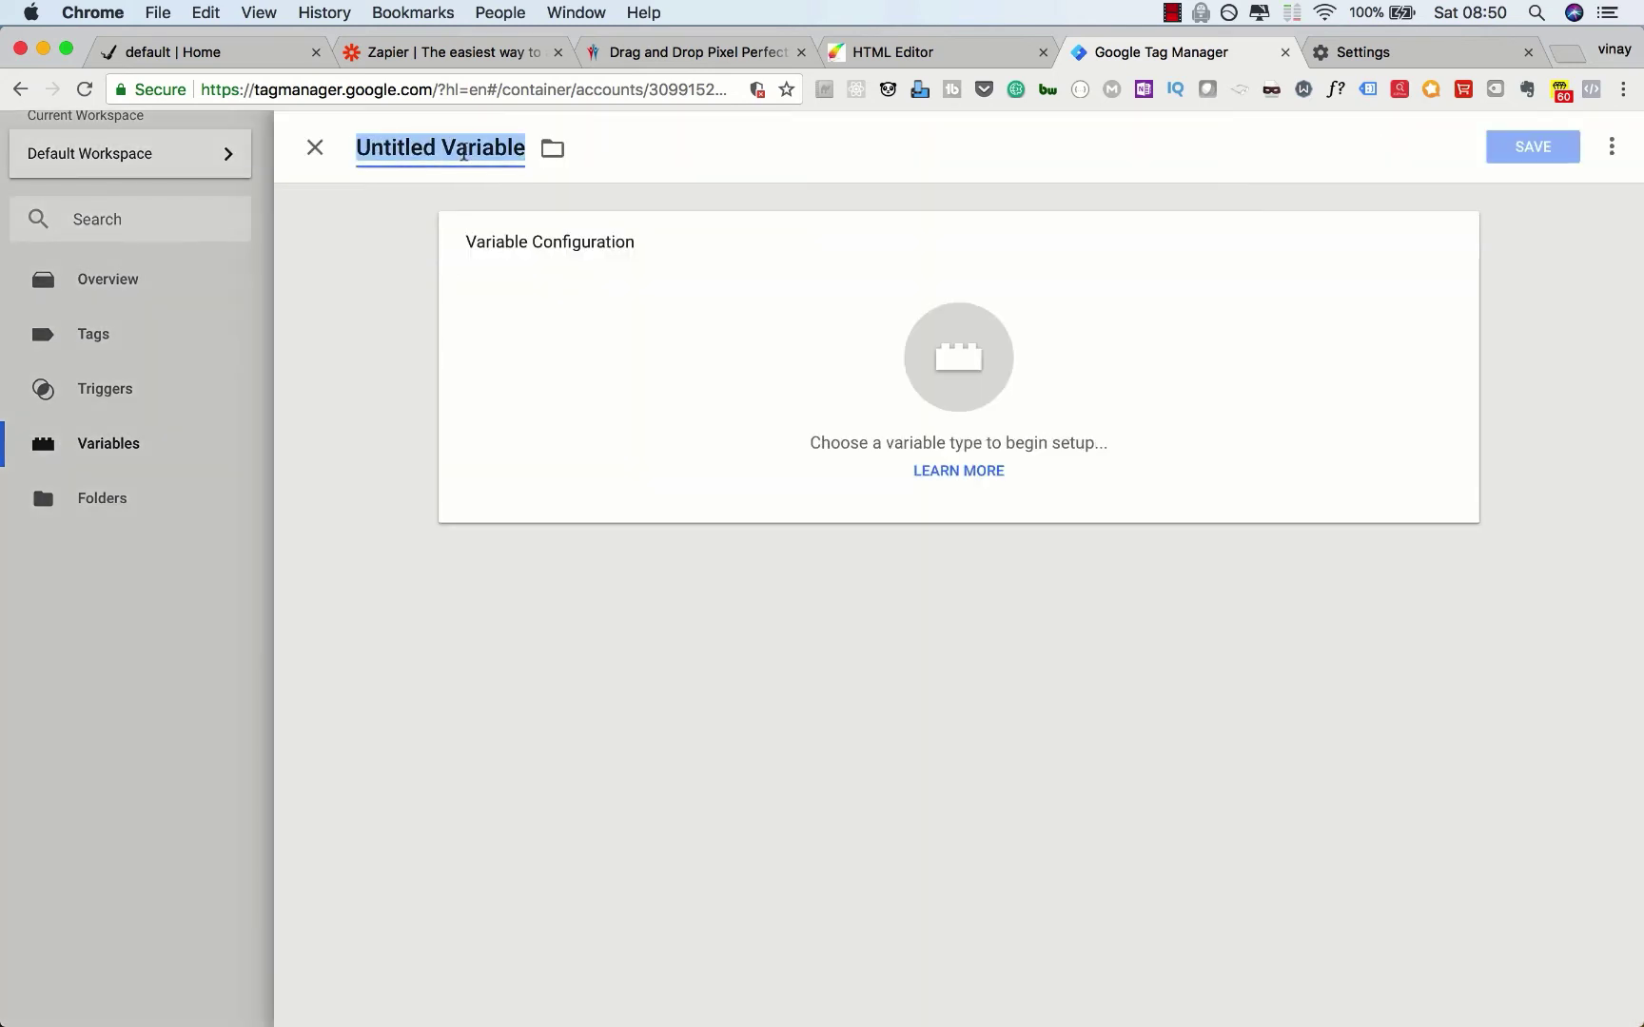
pyautogui.write('homepage')
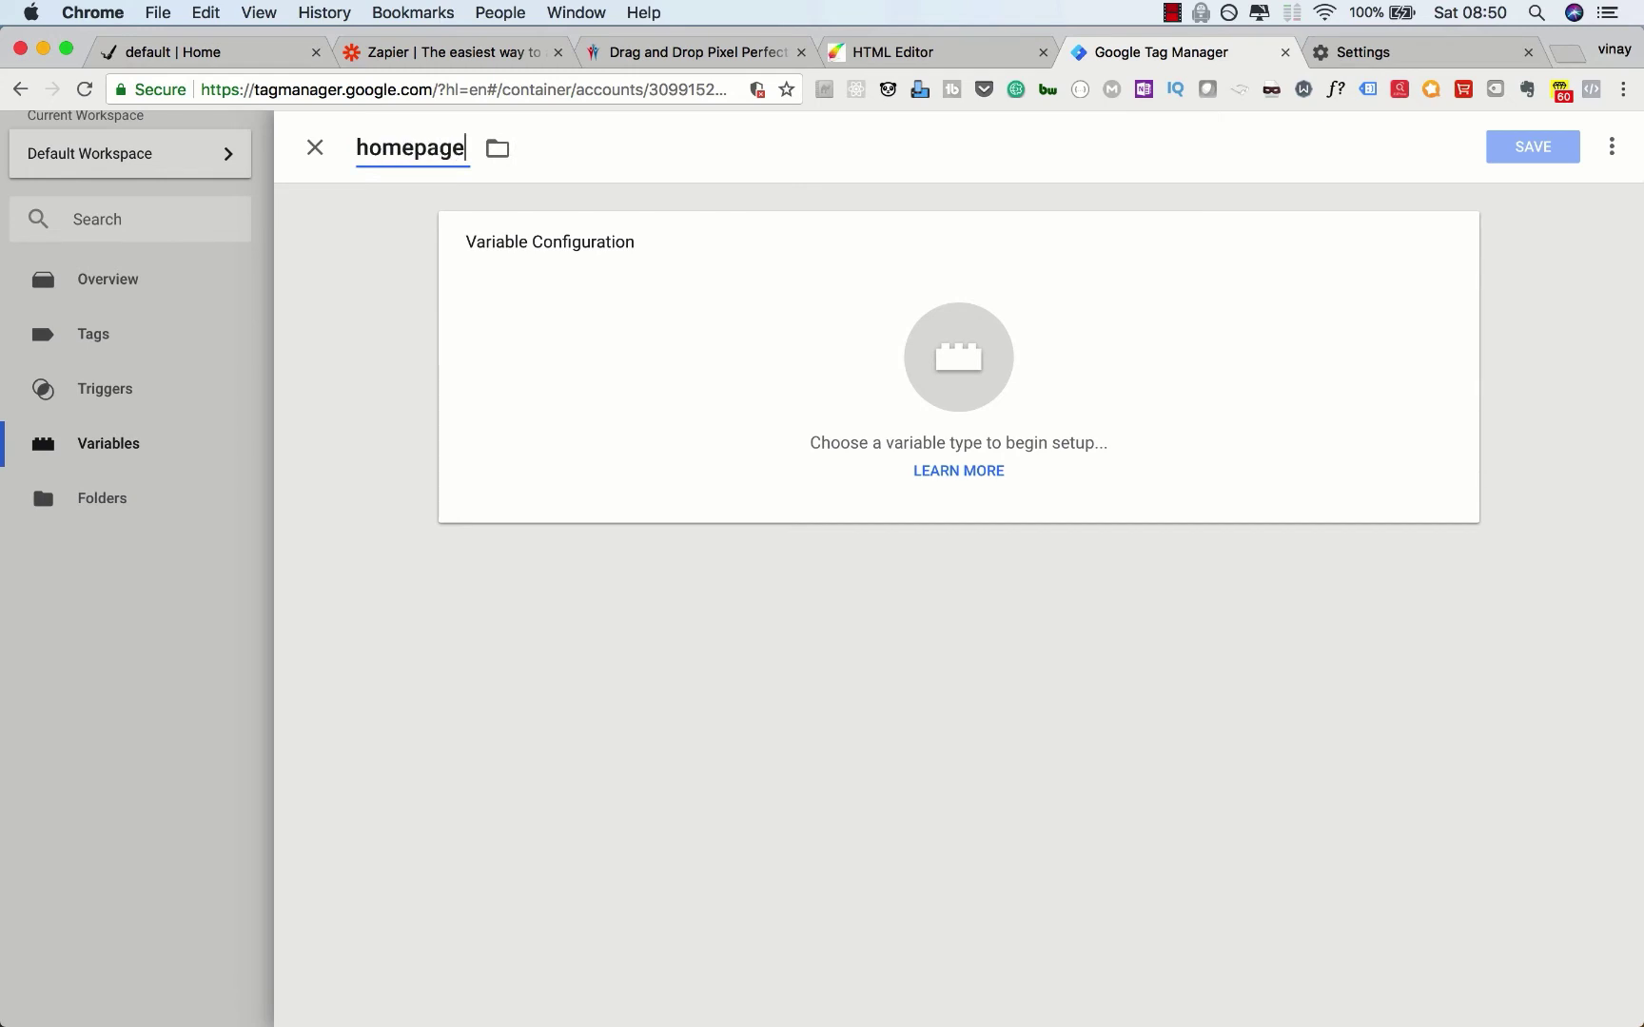
pyautogui.write('_form_email')
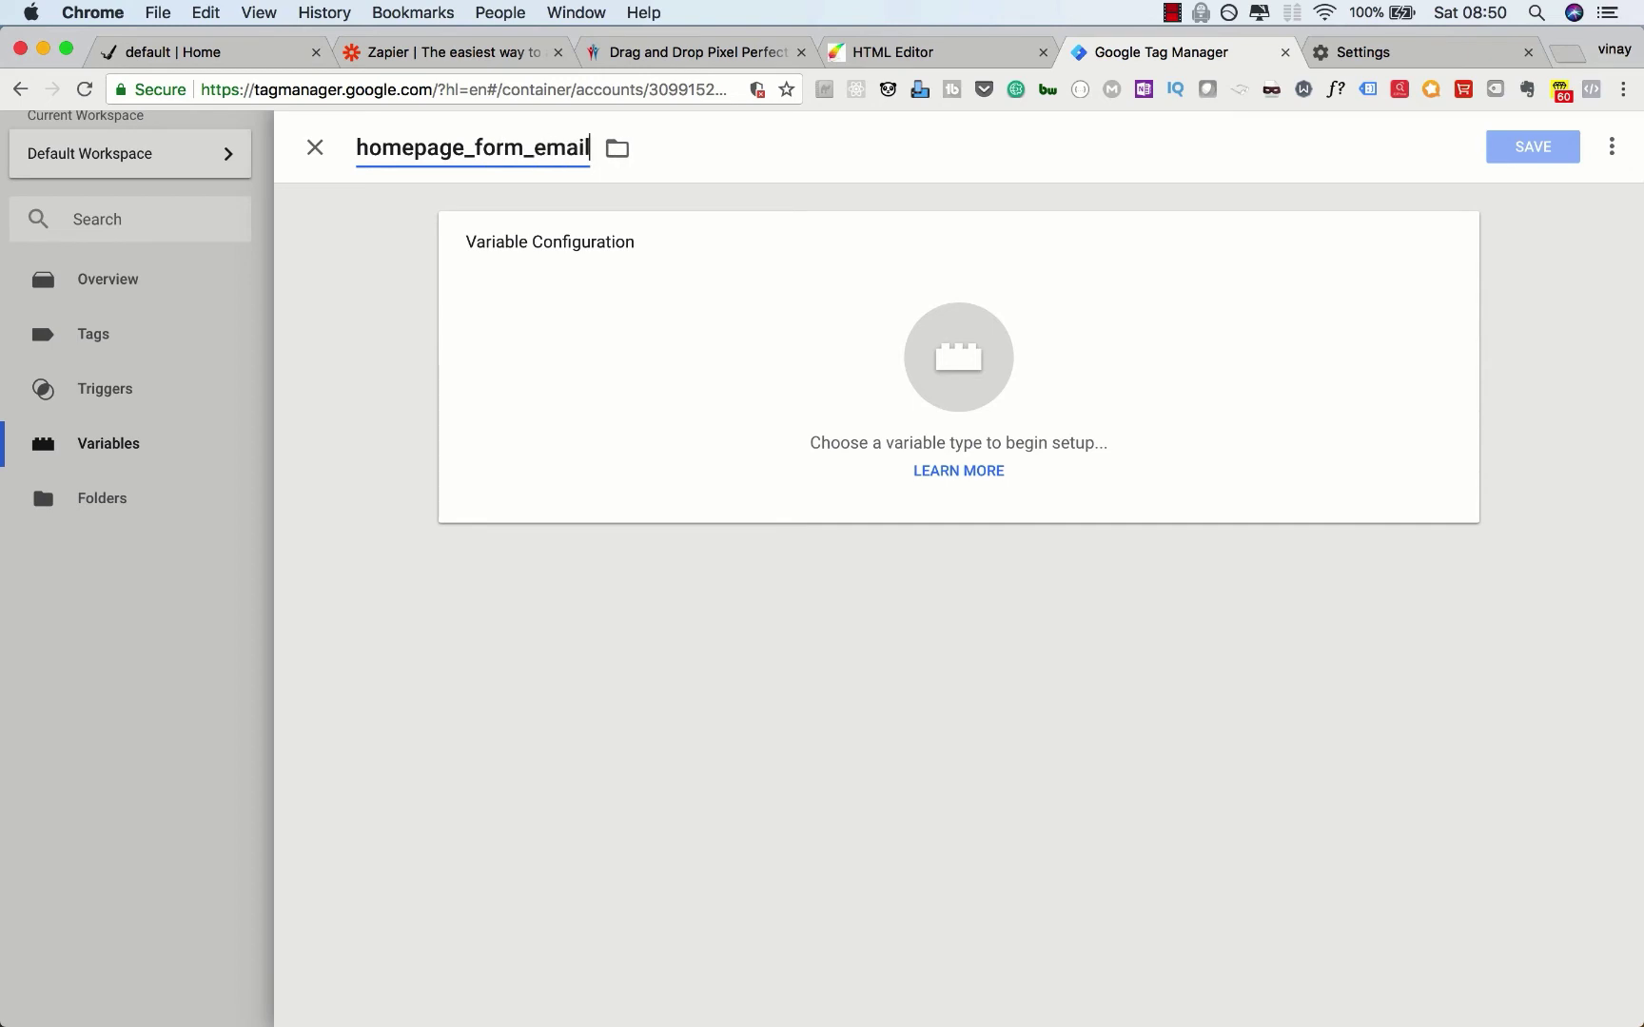
pyautogui.click(381, 414)
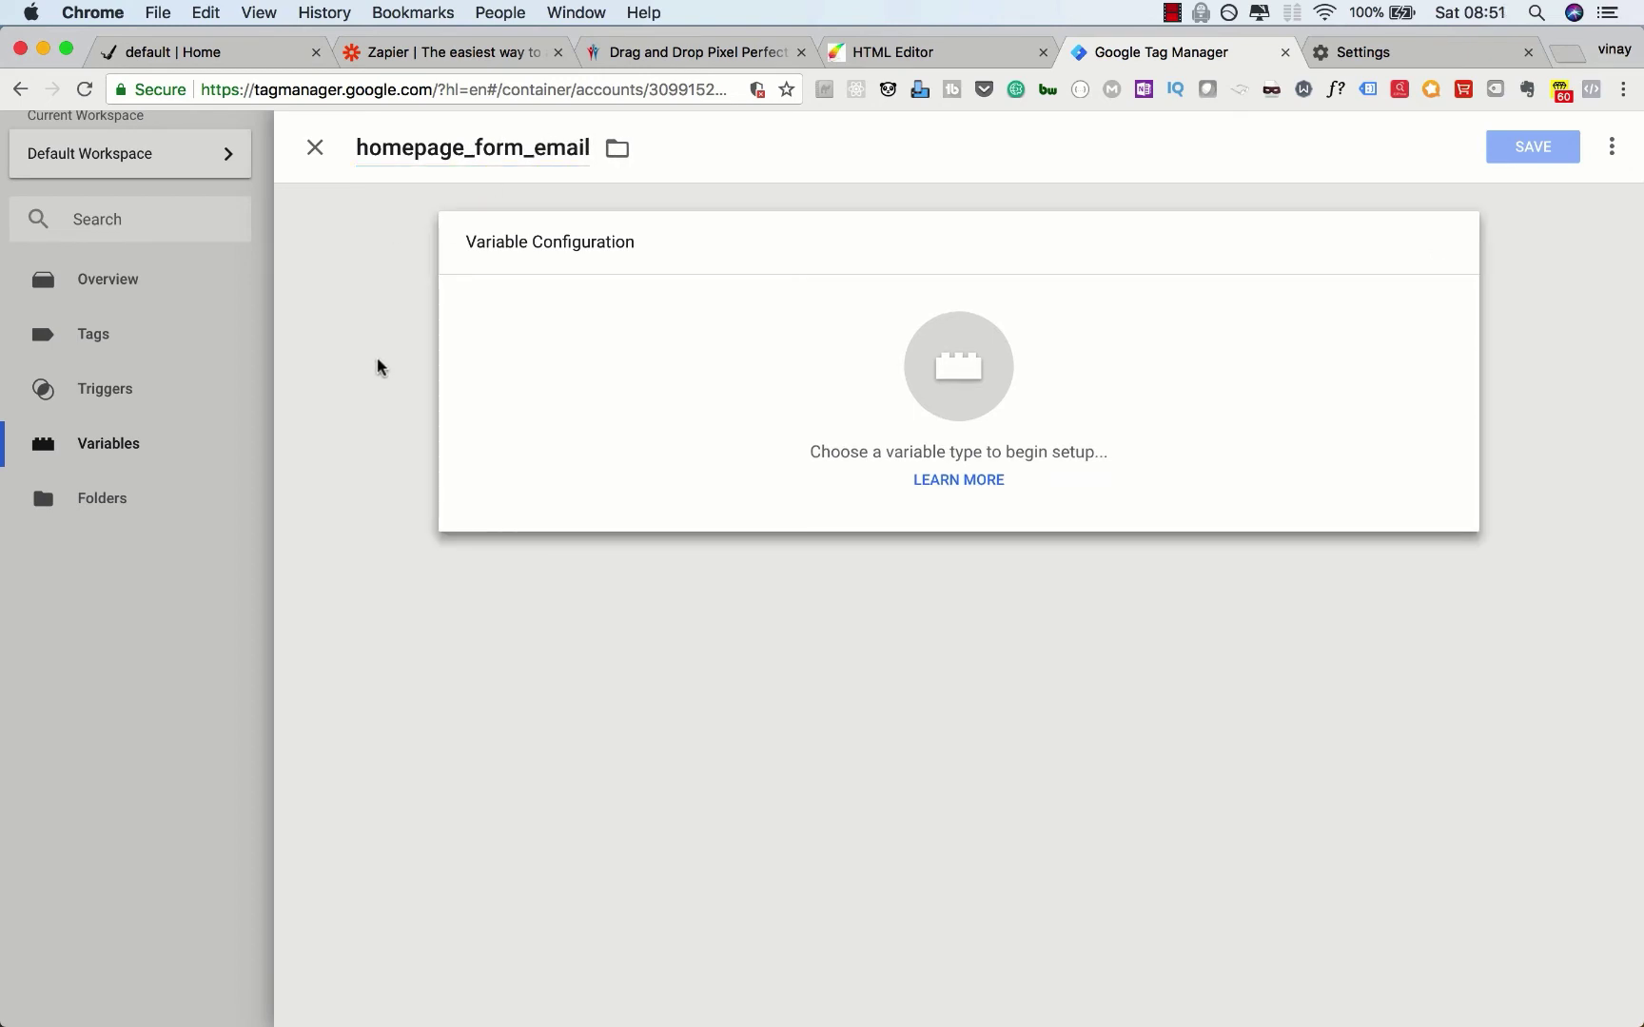
pyautogui.click(235, 56)
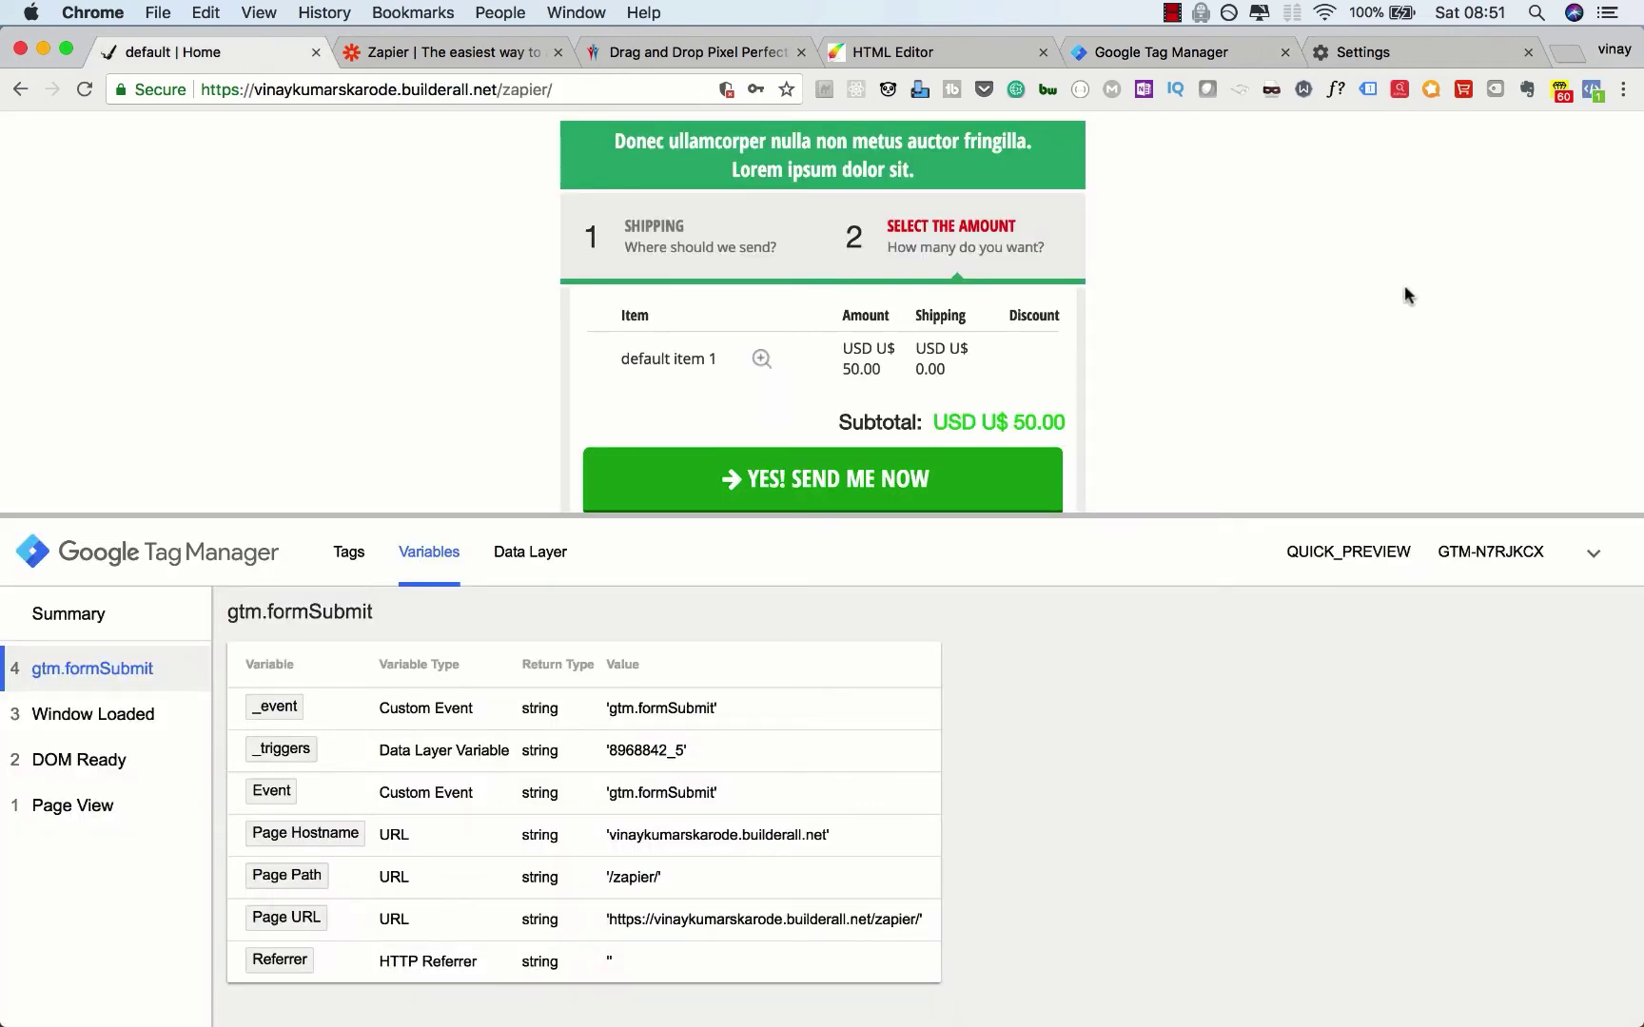
# Step: Open Chrome Developer Tools and show the gtm.formSubmit Data Layer in the preview pane
pyautogui.click(1624, 90)
pyautogui.moveTo(1418, 368)
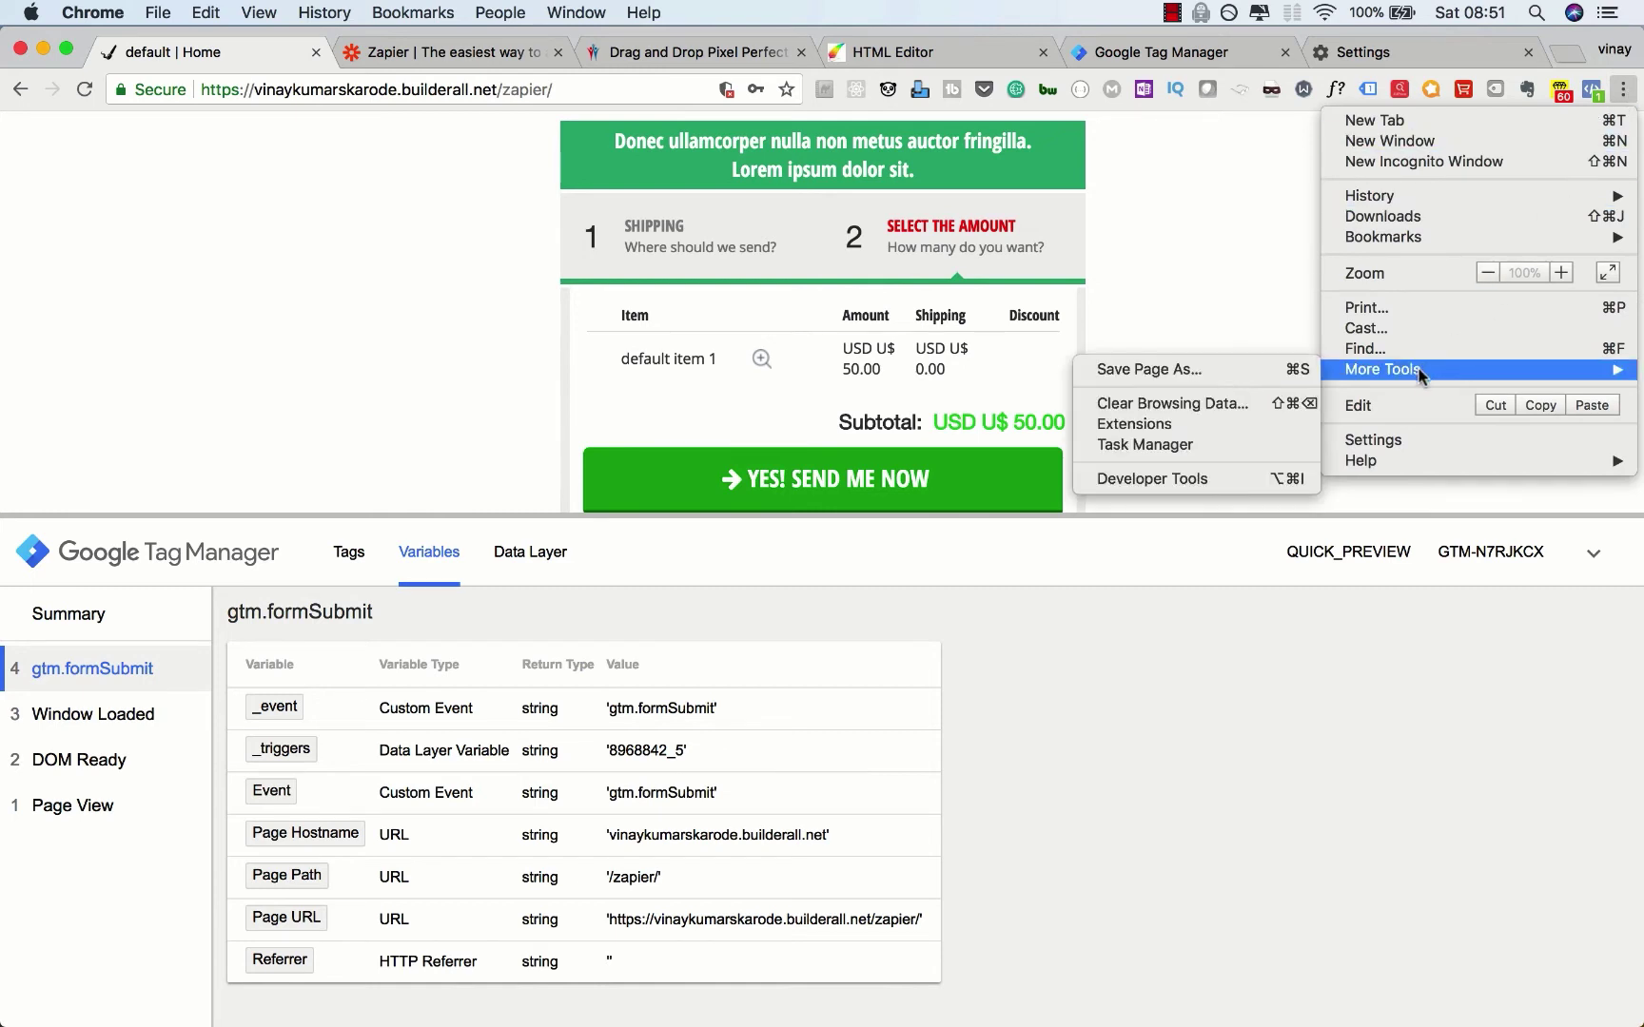
pyautogui.click(1221, 490)
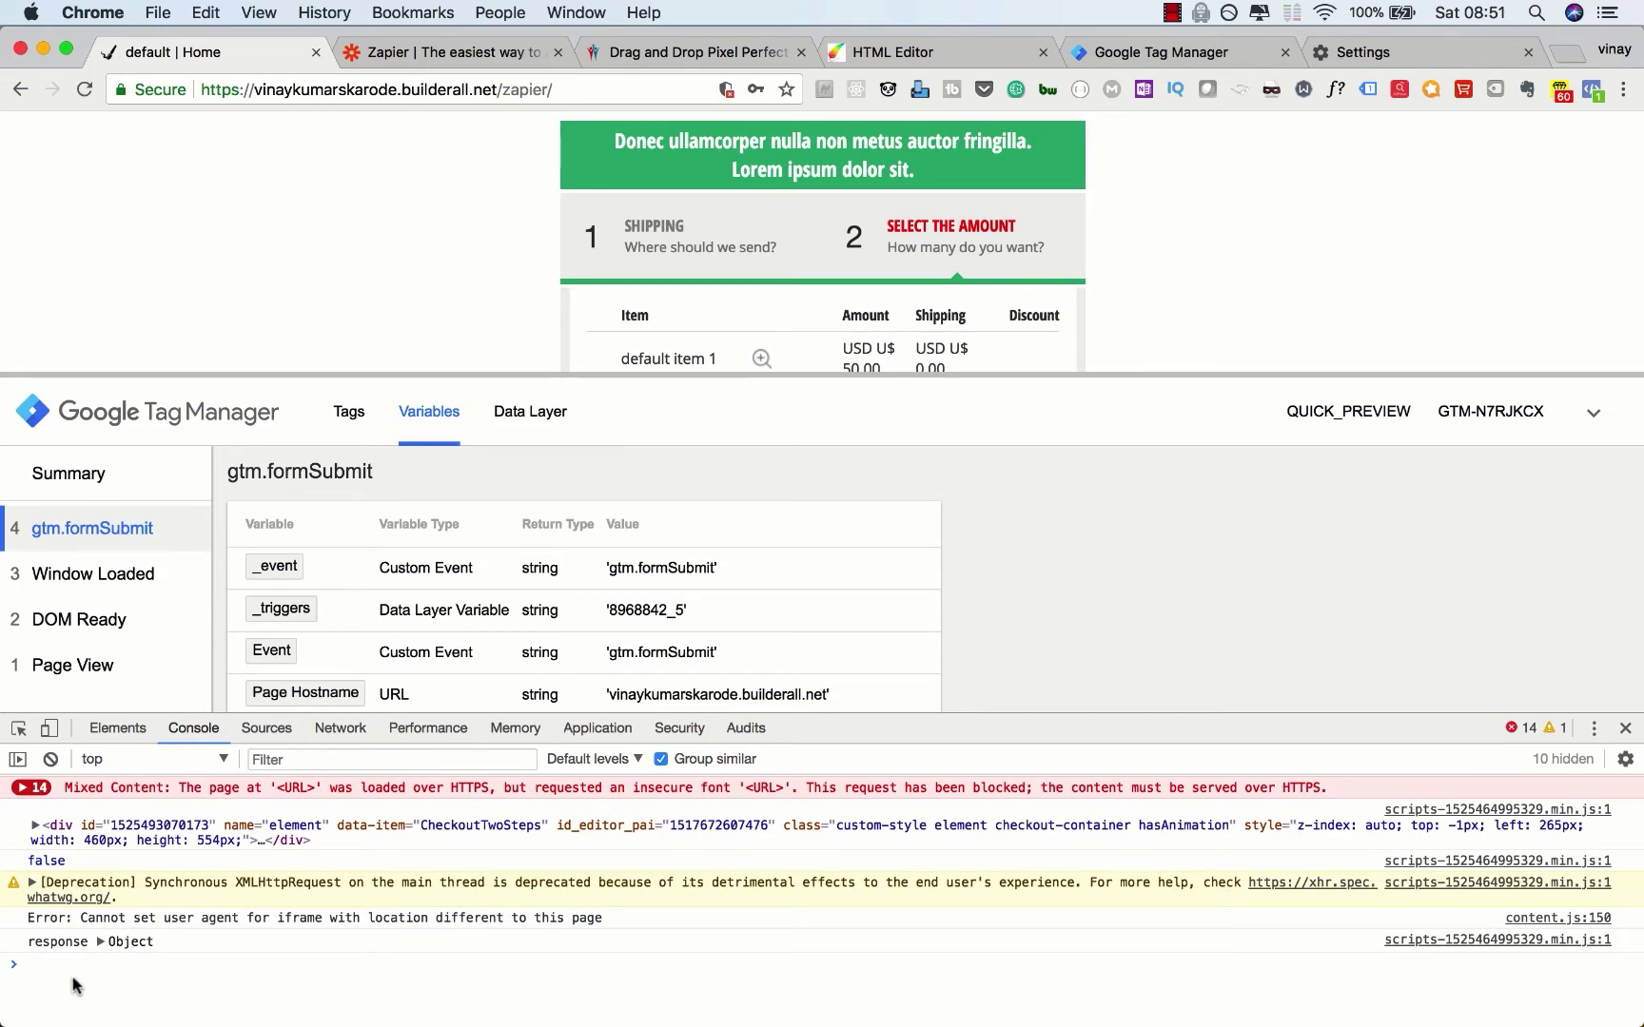
pyautogui.click(541, 423)
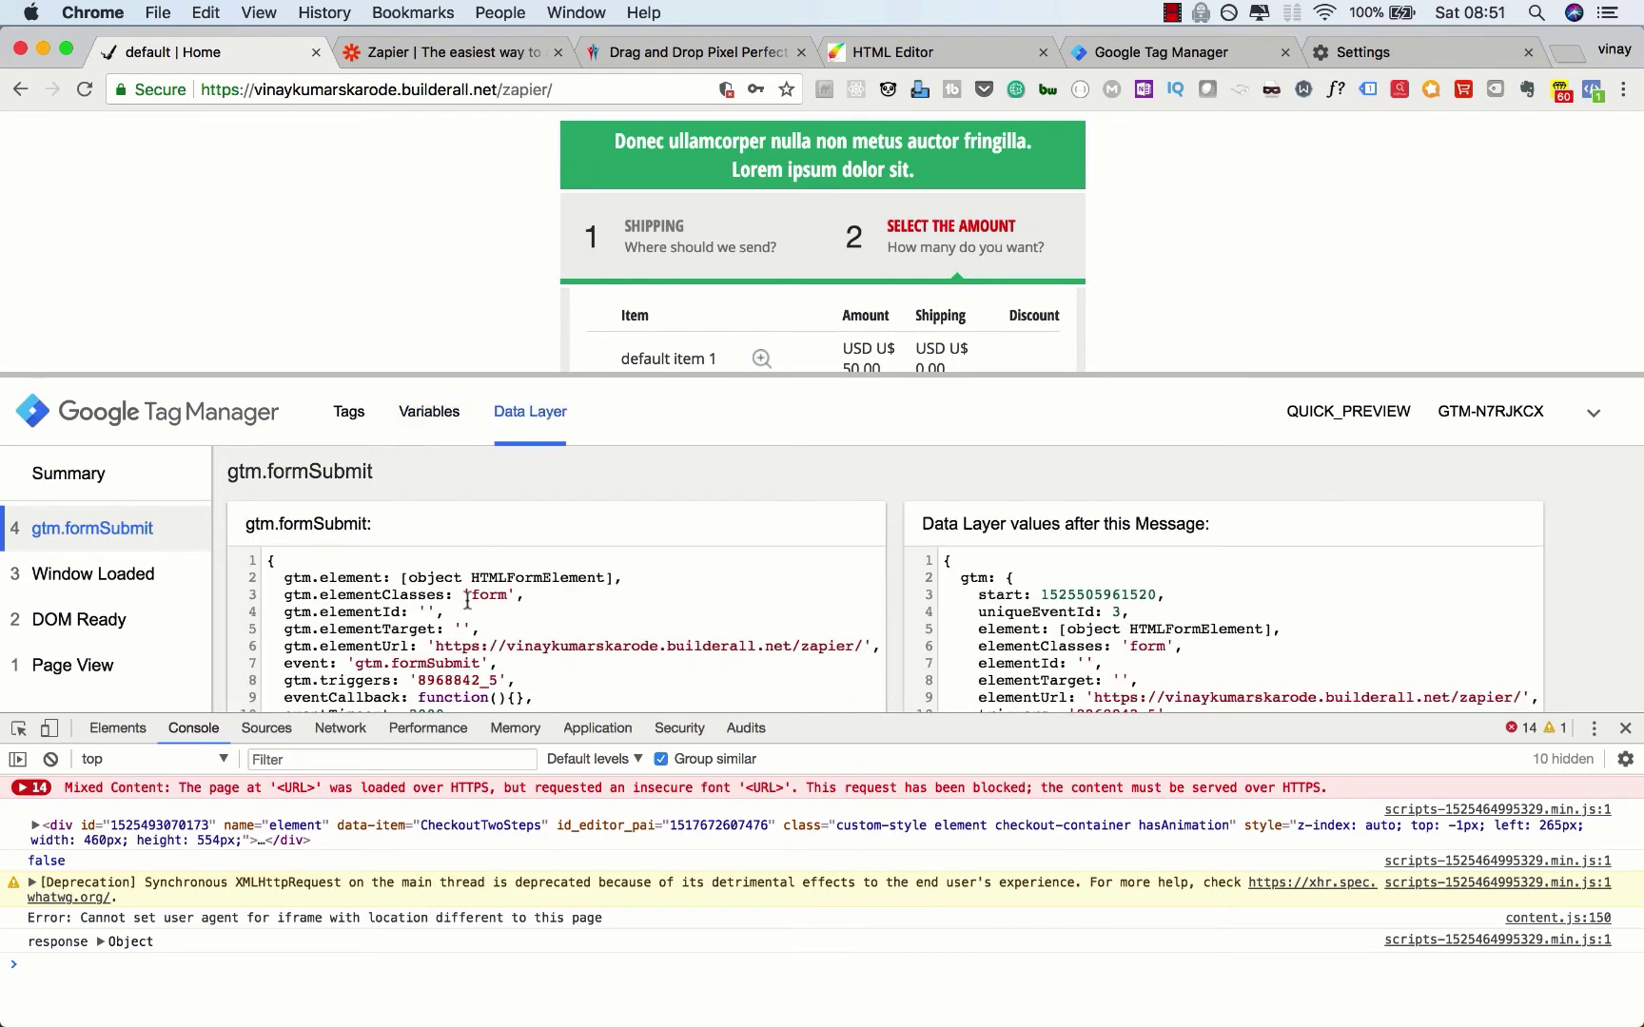
pyautogui.click(97, 989)
# Step: Print dataLayer in the console and expand the form submit entry's form element
pyautogui.write('datal')
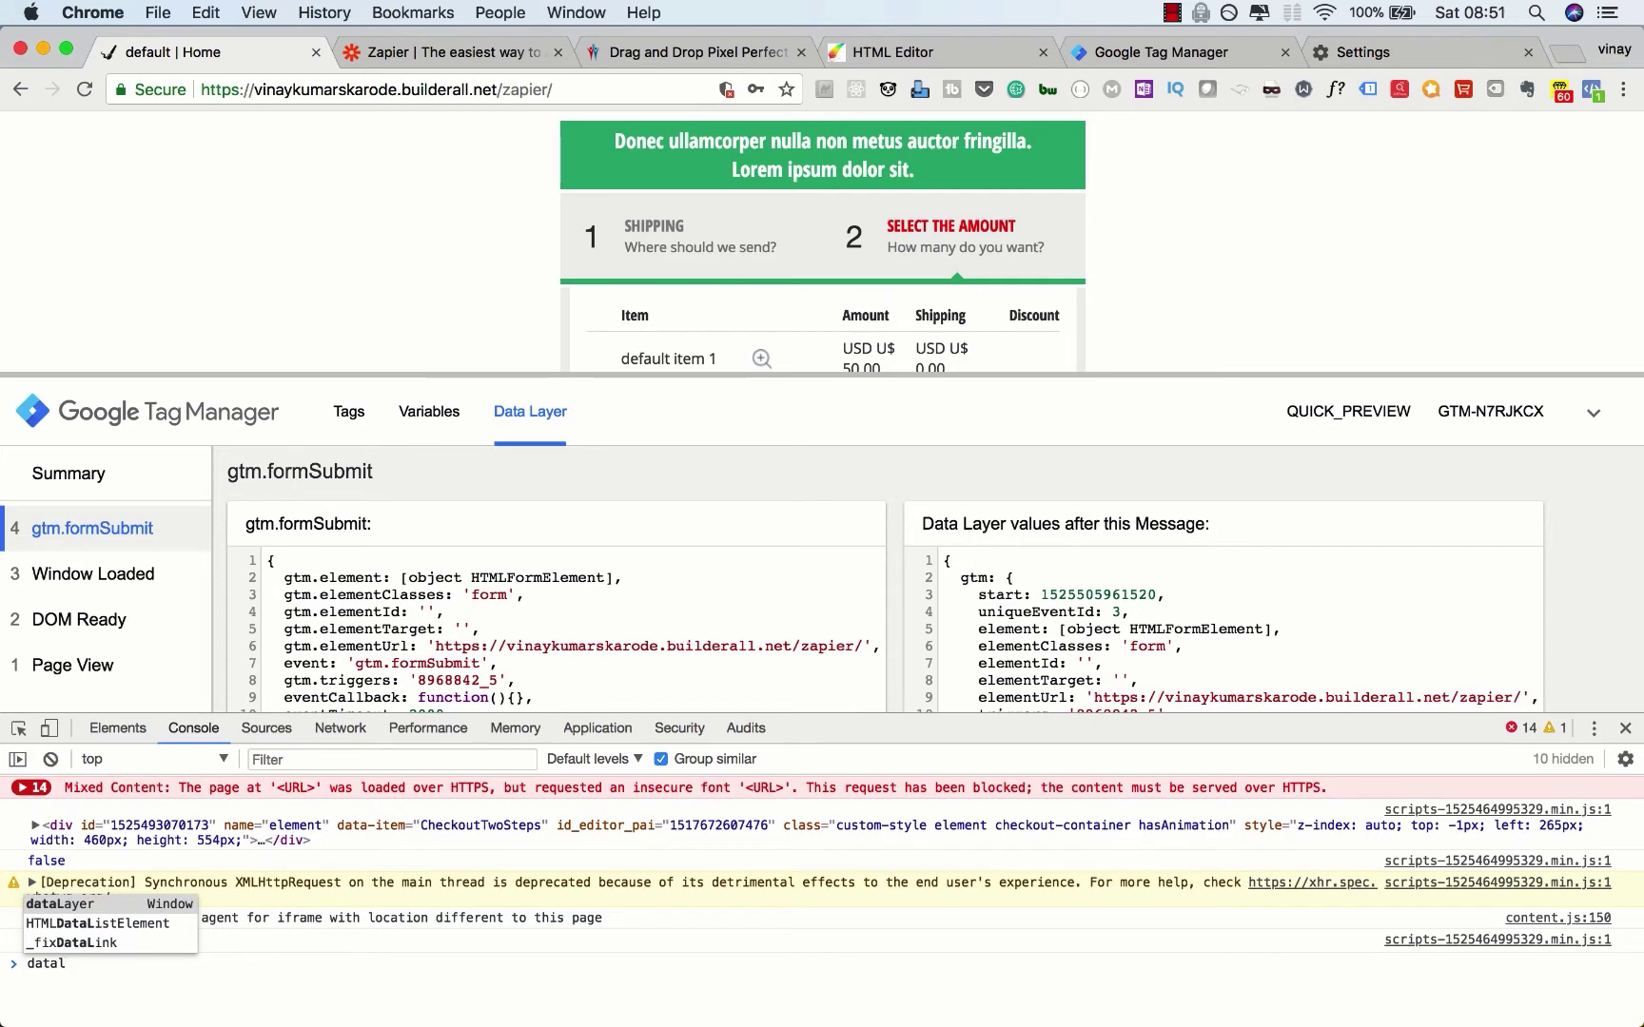
pyautogui.press('Tab')
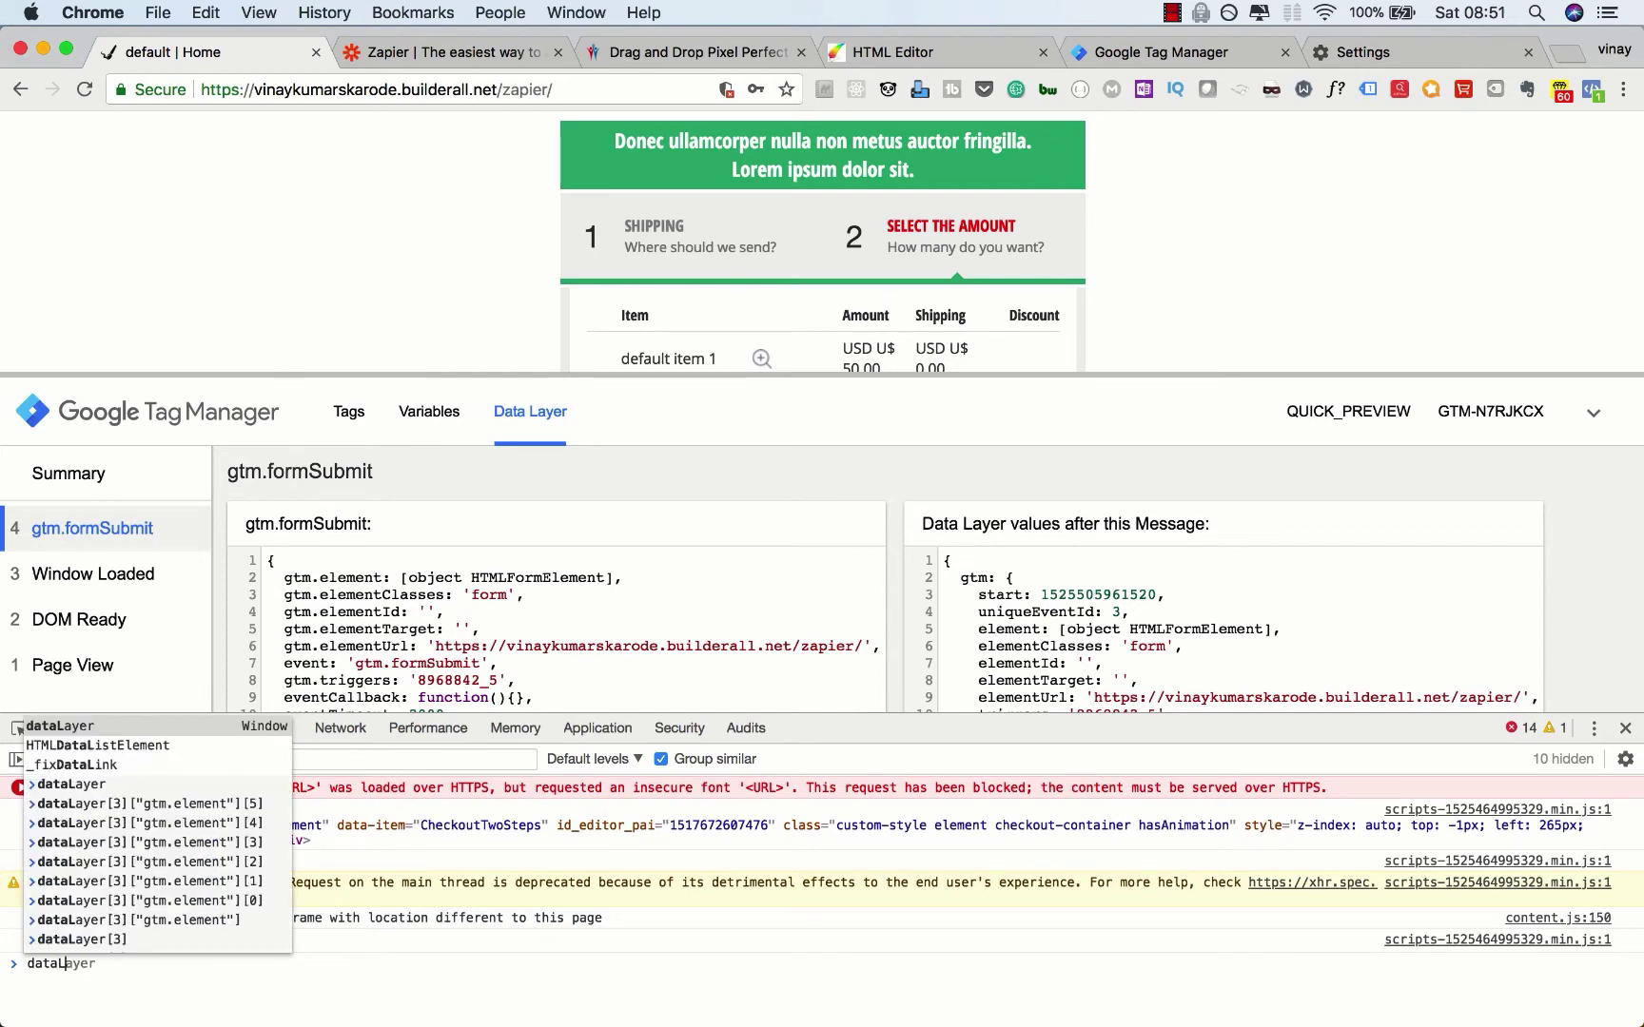
pyautogui.press('Return')
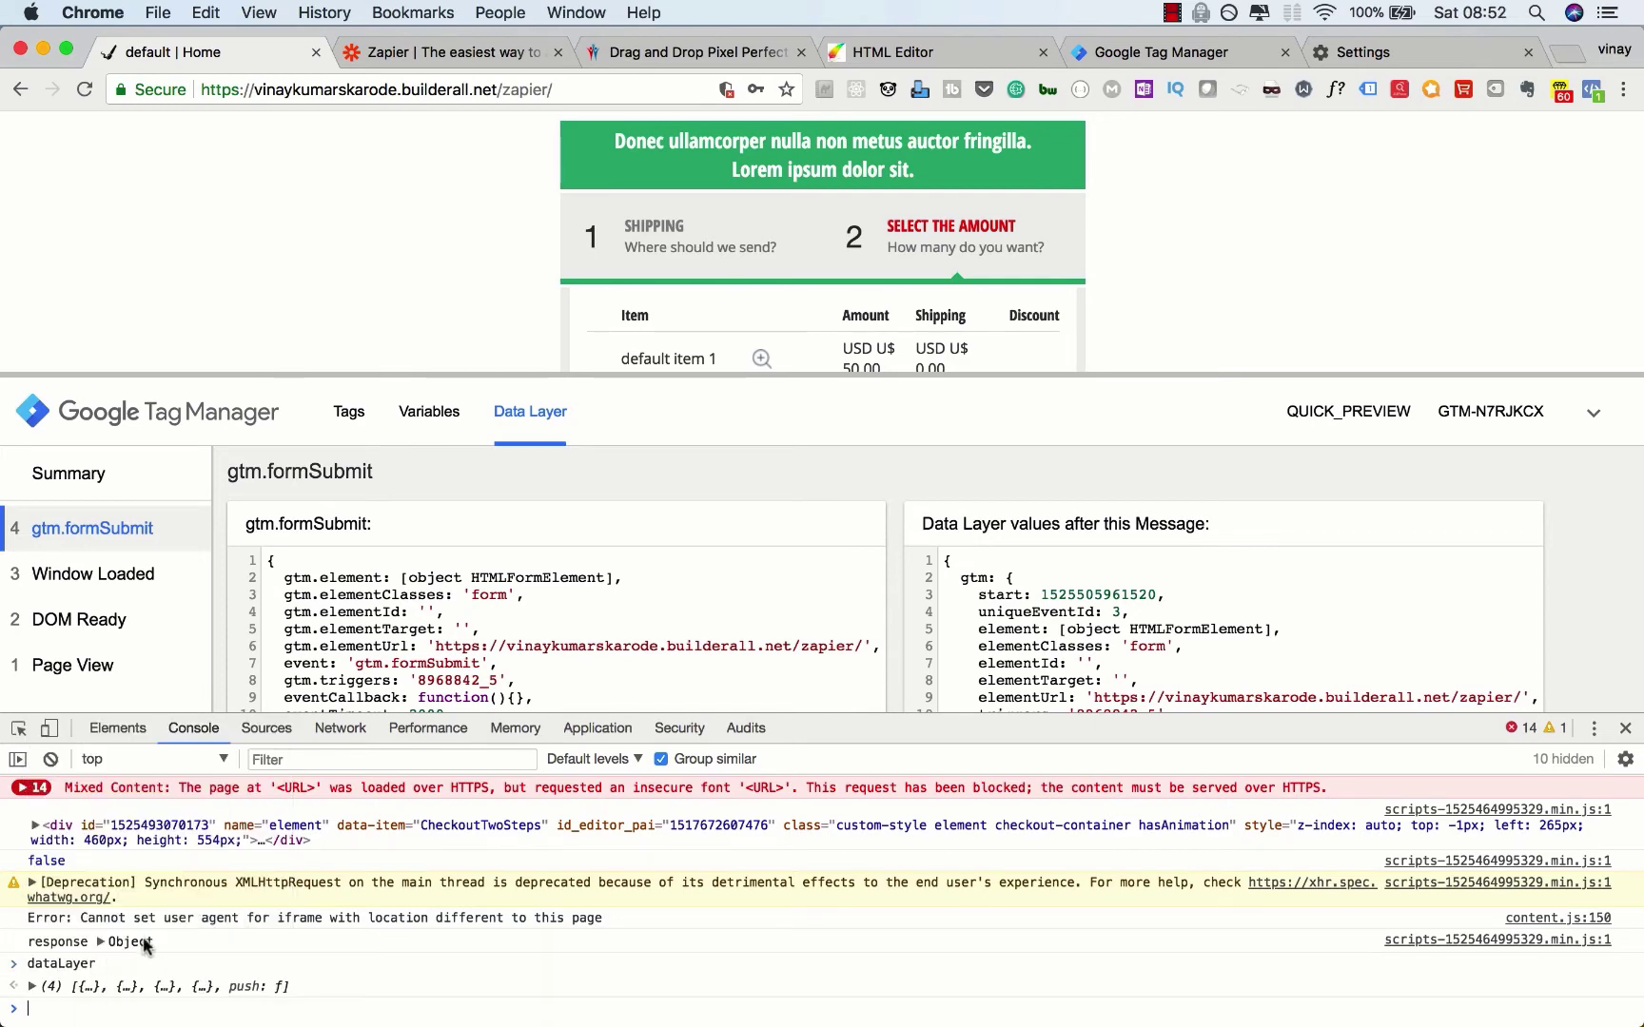
pyautogui.click(33, 988)
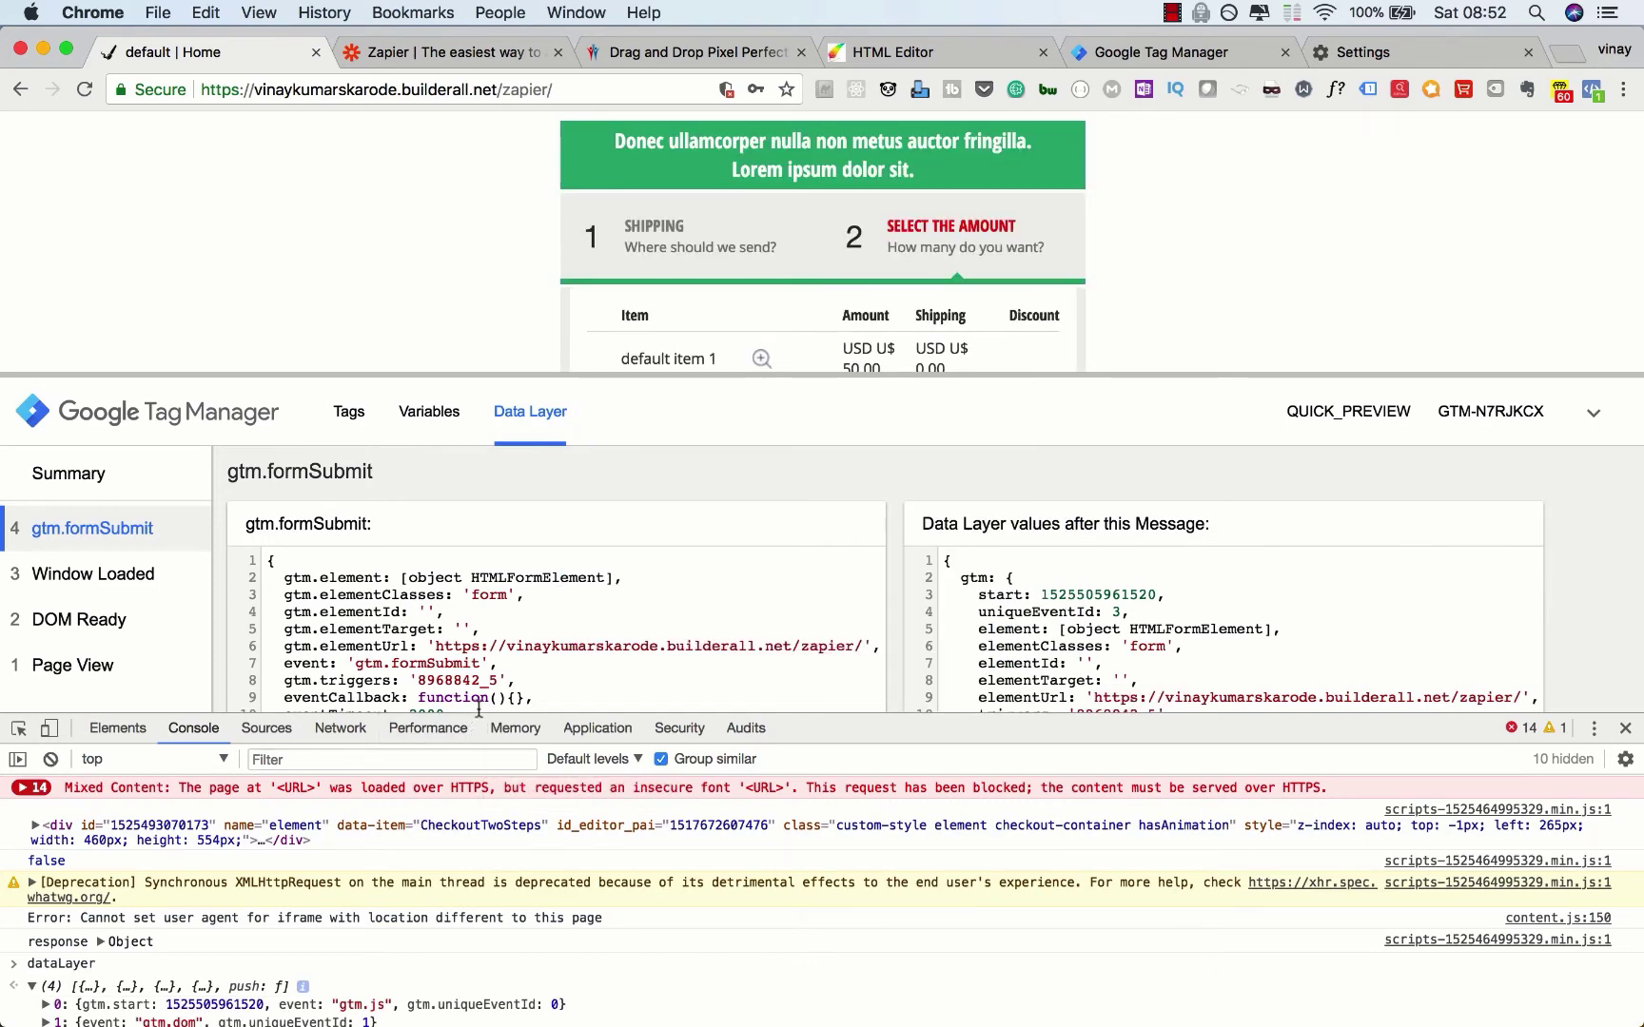
pyautogui.moveTo(481, 716); pyautogui.dragTo(480, 563)
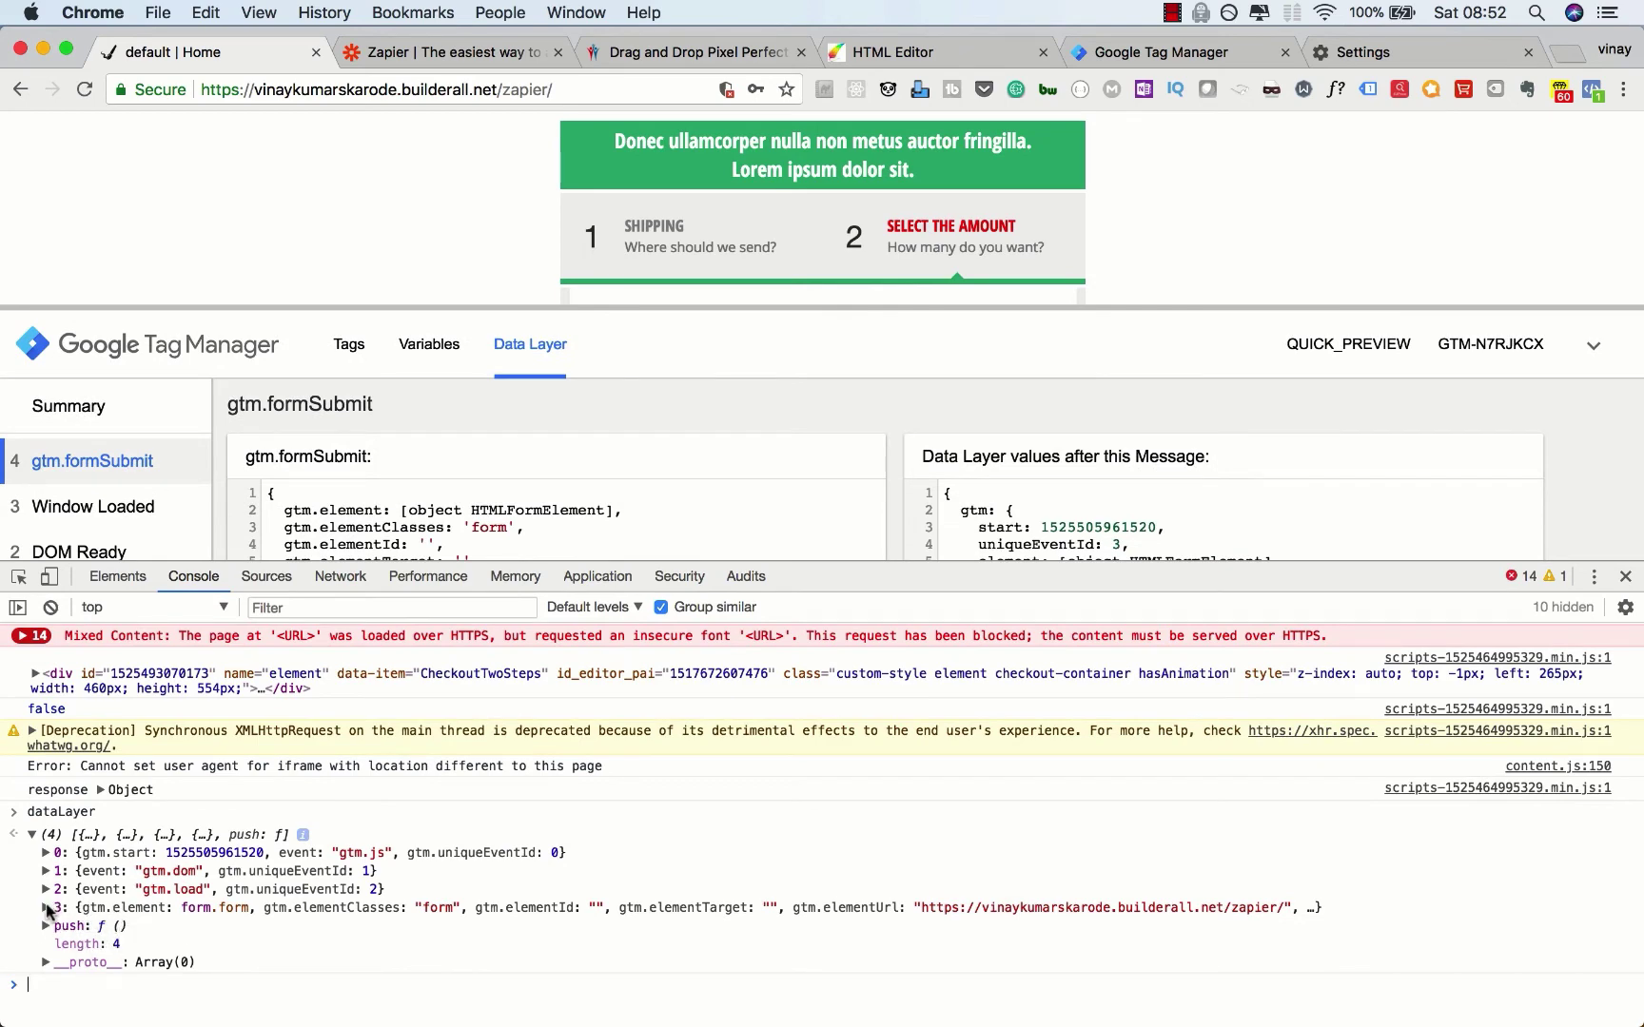
pyautogui.click(46, 908)
pyautogui.scroll(-5, 46, 911)
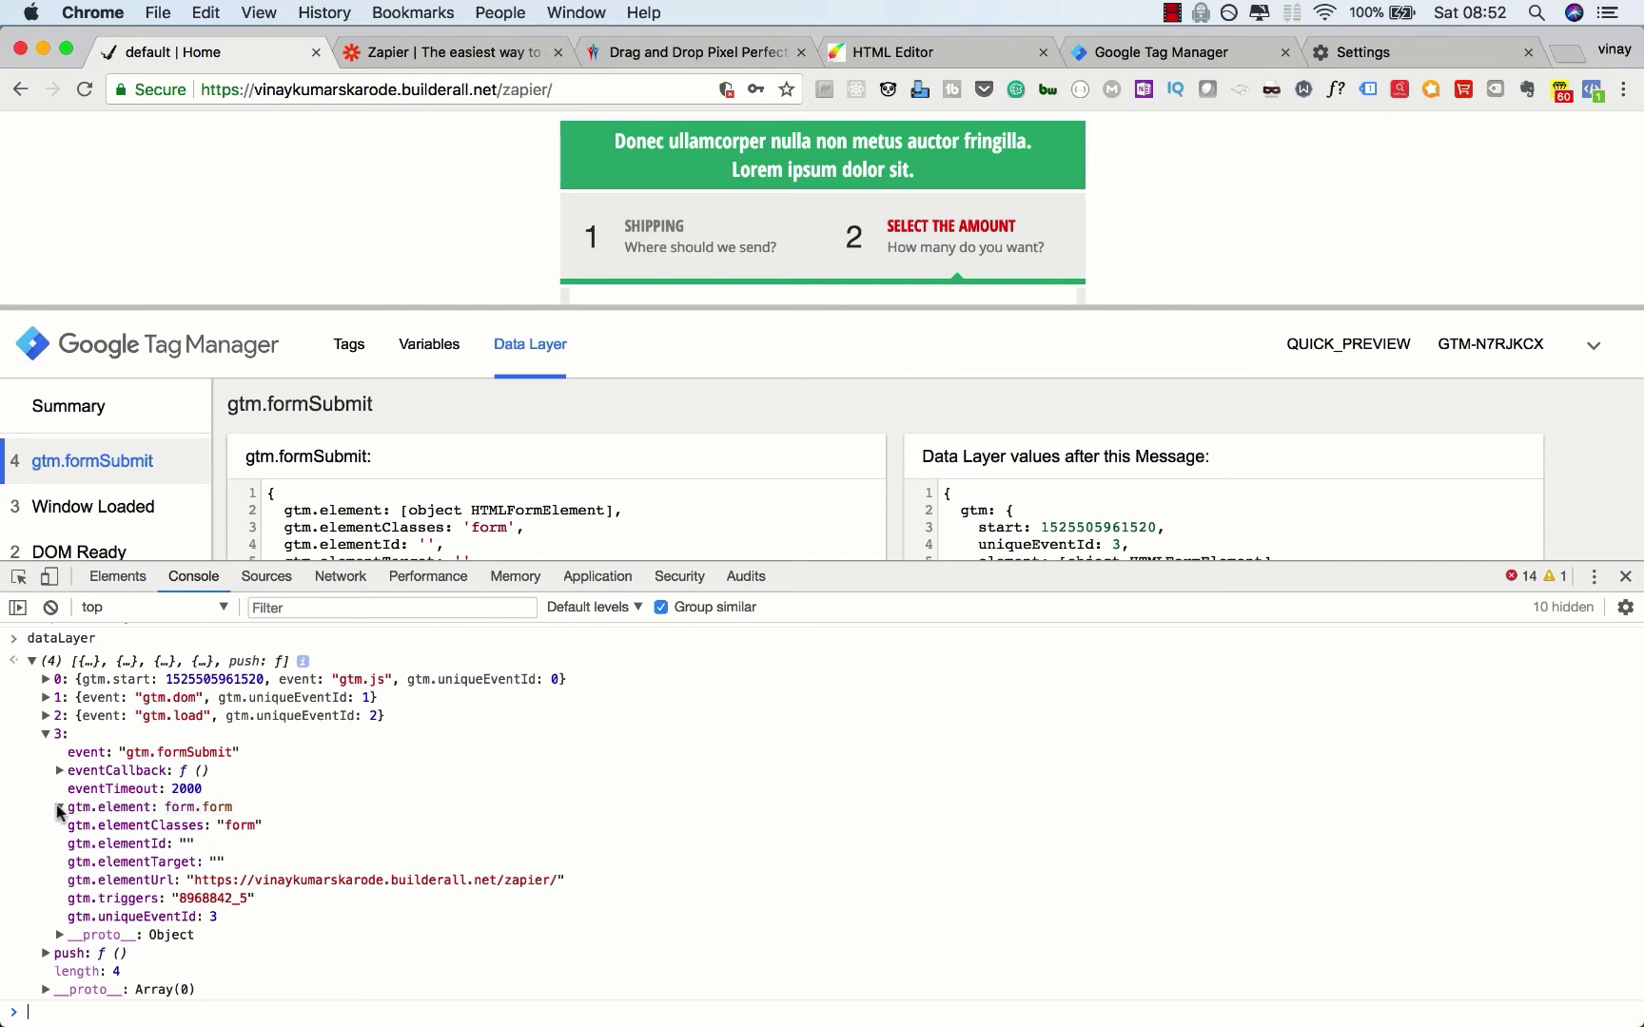
pyautogui.click(59, 810)
pyautogui.scroll(-3, 59, 811)
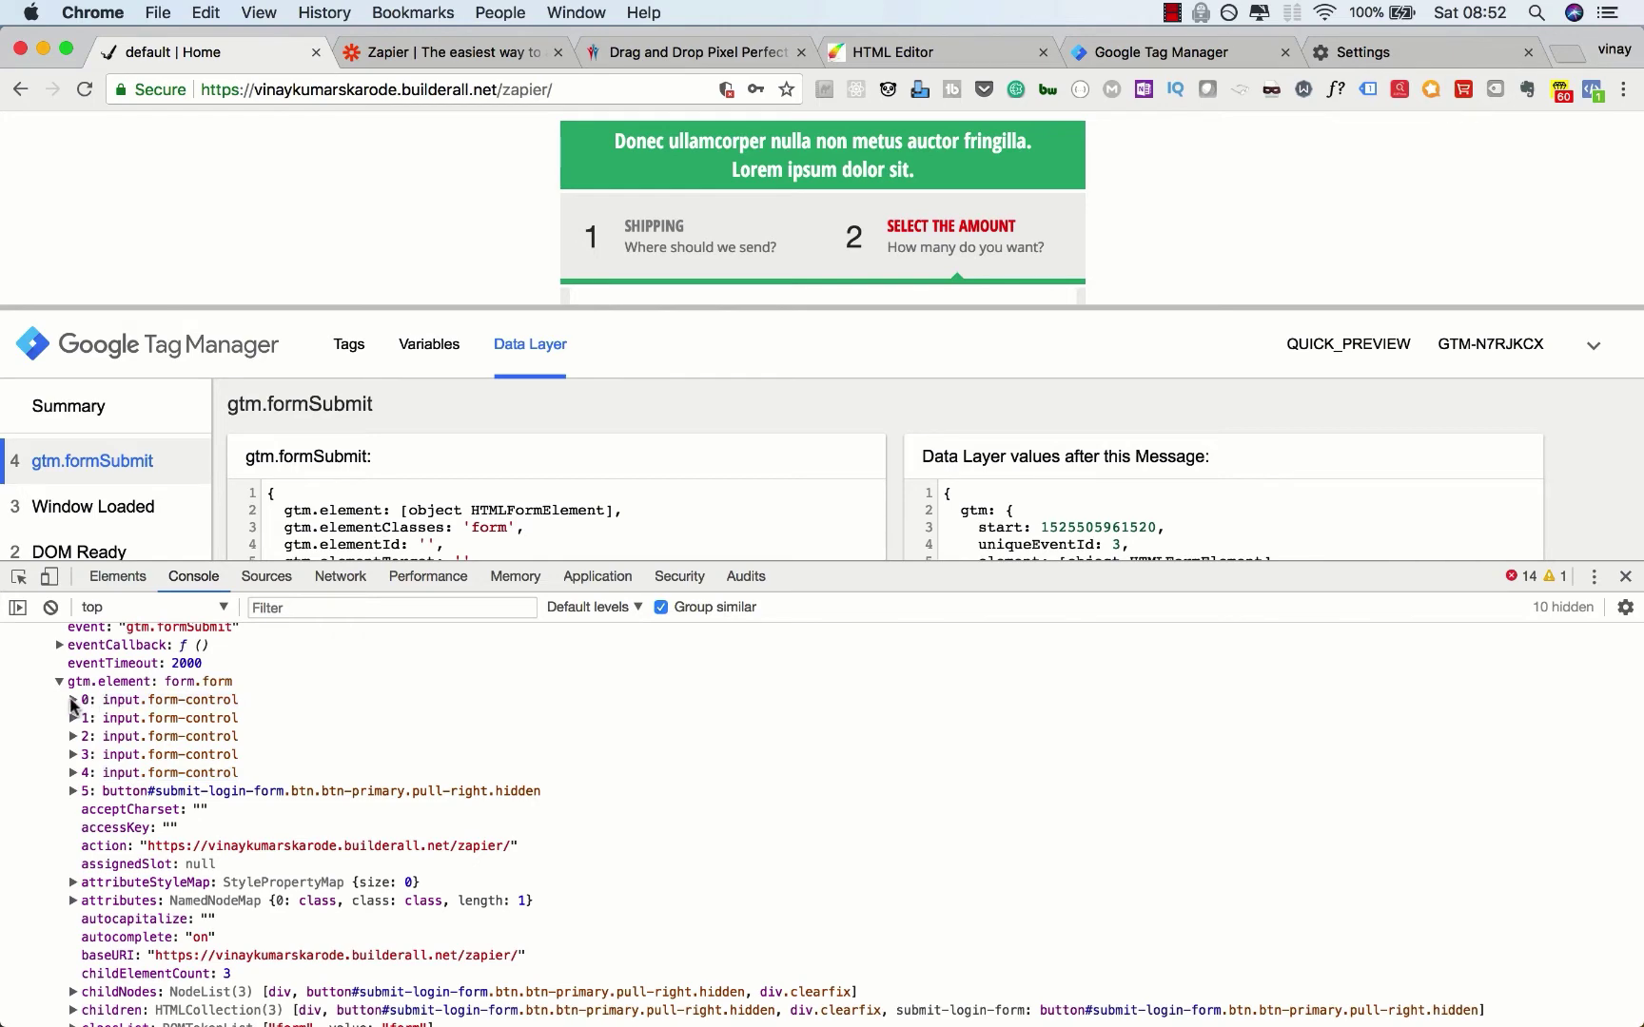
# Step: Inspect the first form input's properties, then collapse them
pyautogui.click(73, 702)
pyautogui.scroll(-6, 80, 819)
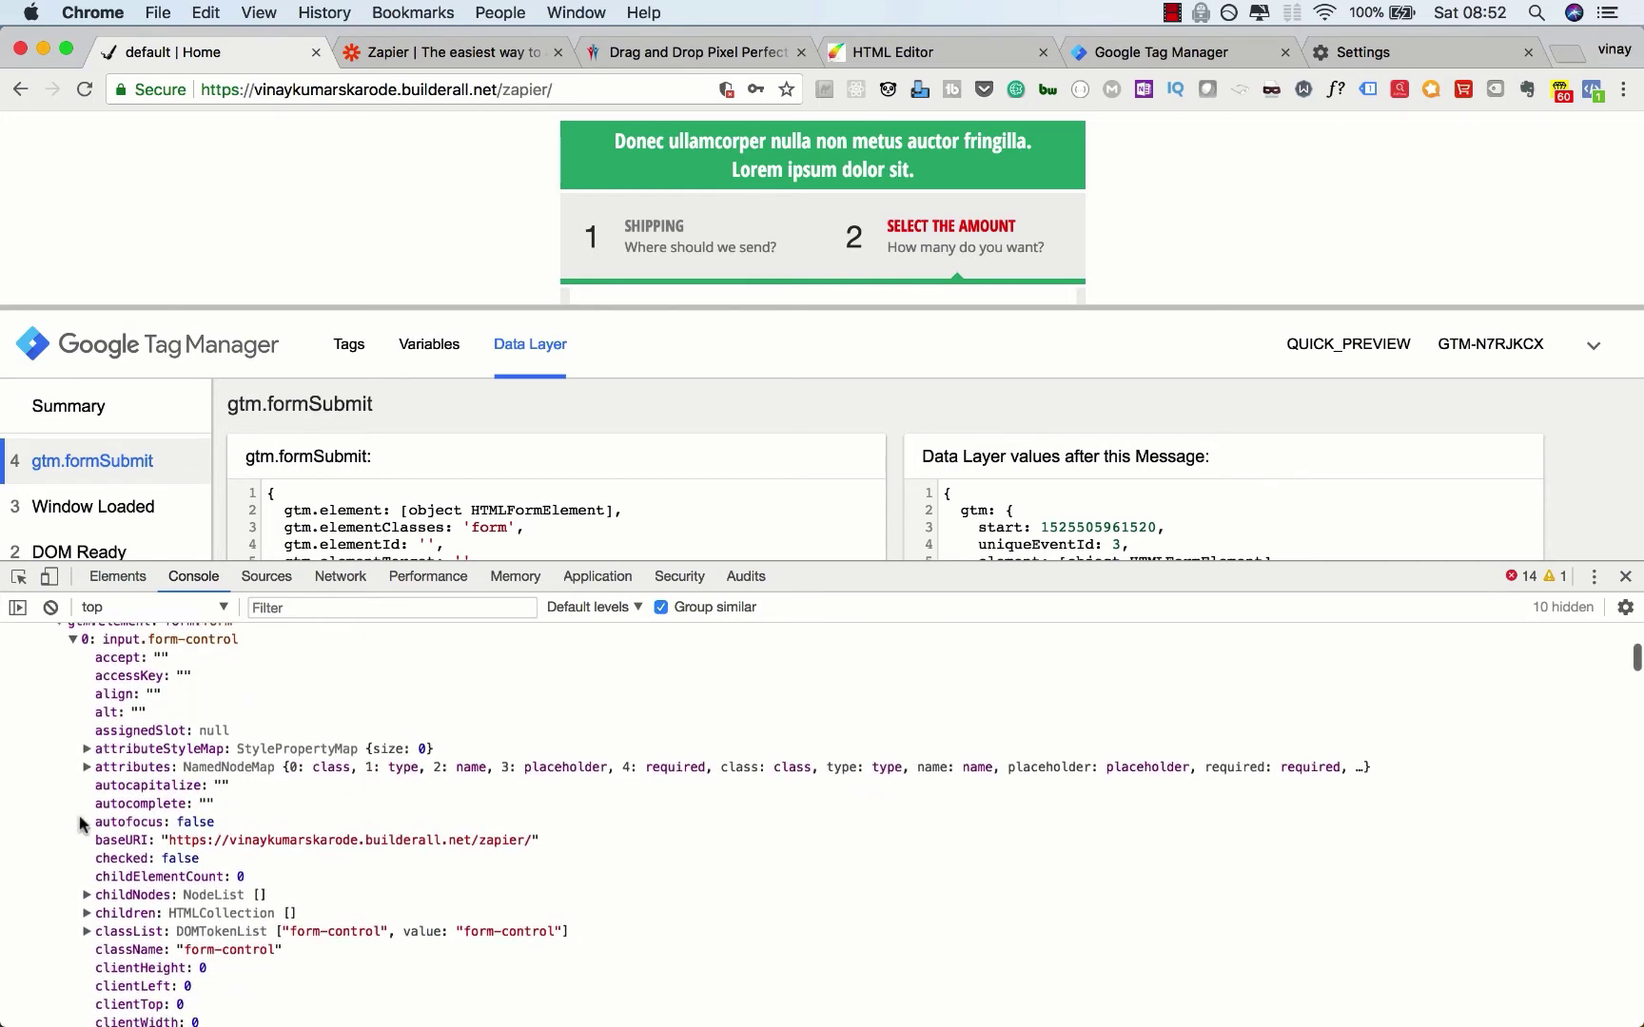
pyautogui.scroll(-12, 80, 824)
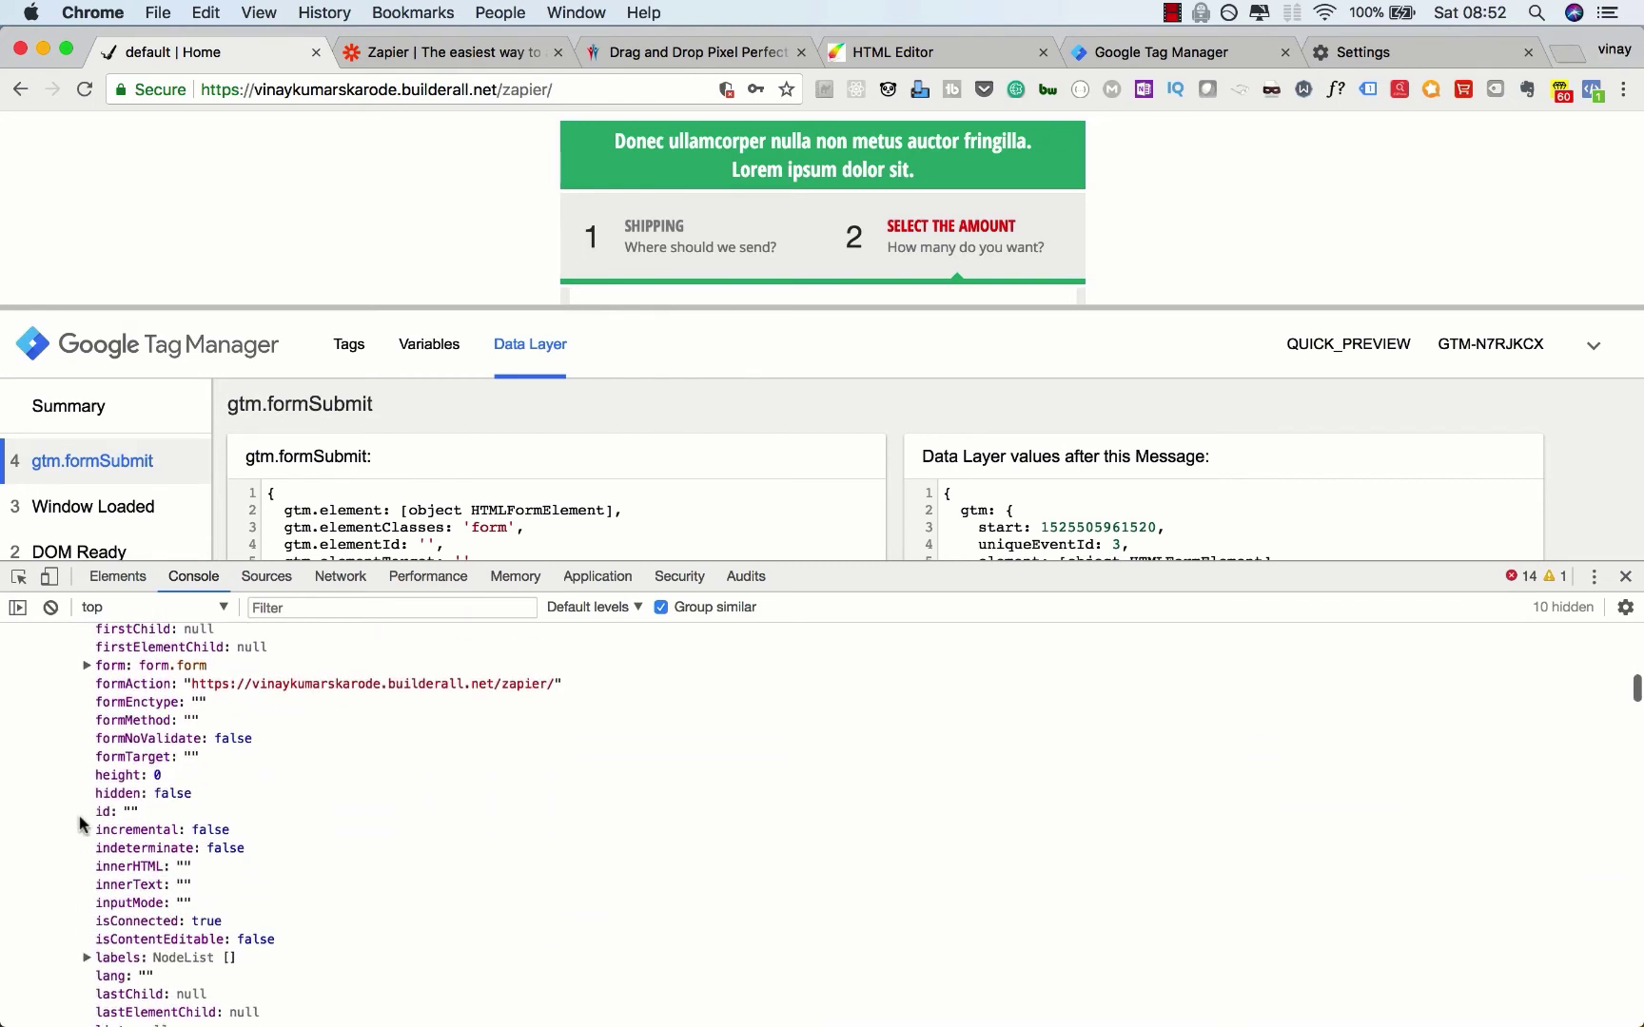
pyautogui.scroll(-15, 80, 823)
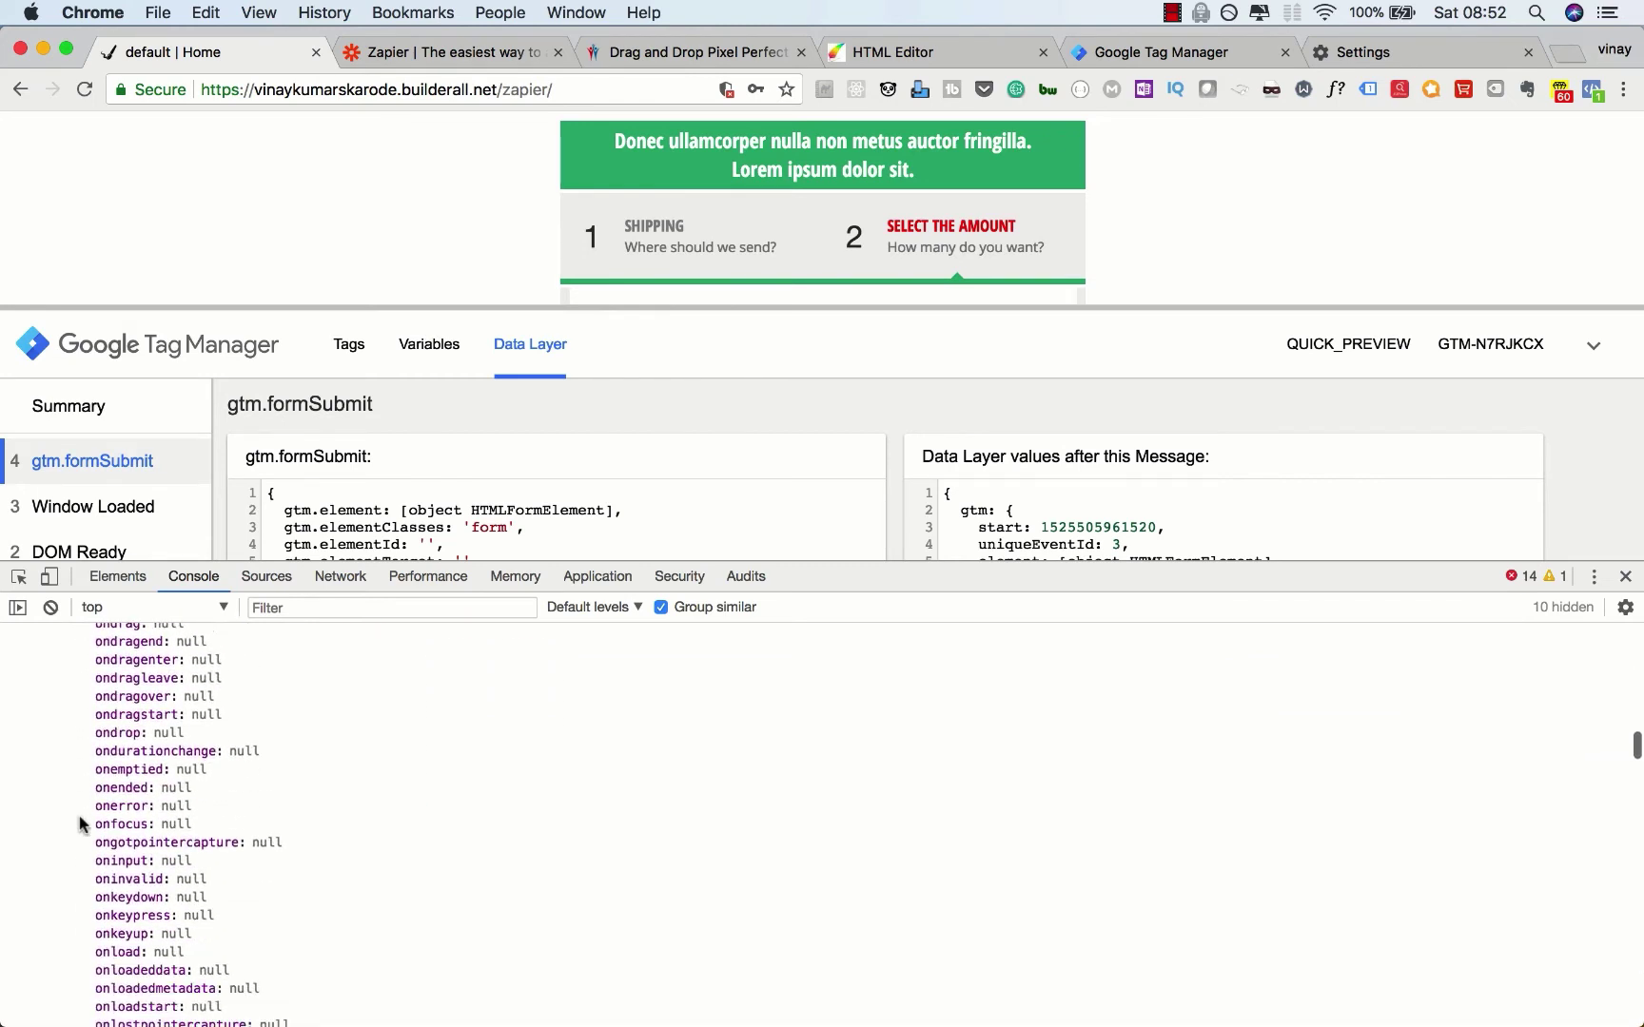
pyautogui.scroll(-8, 79, 823)
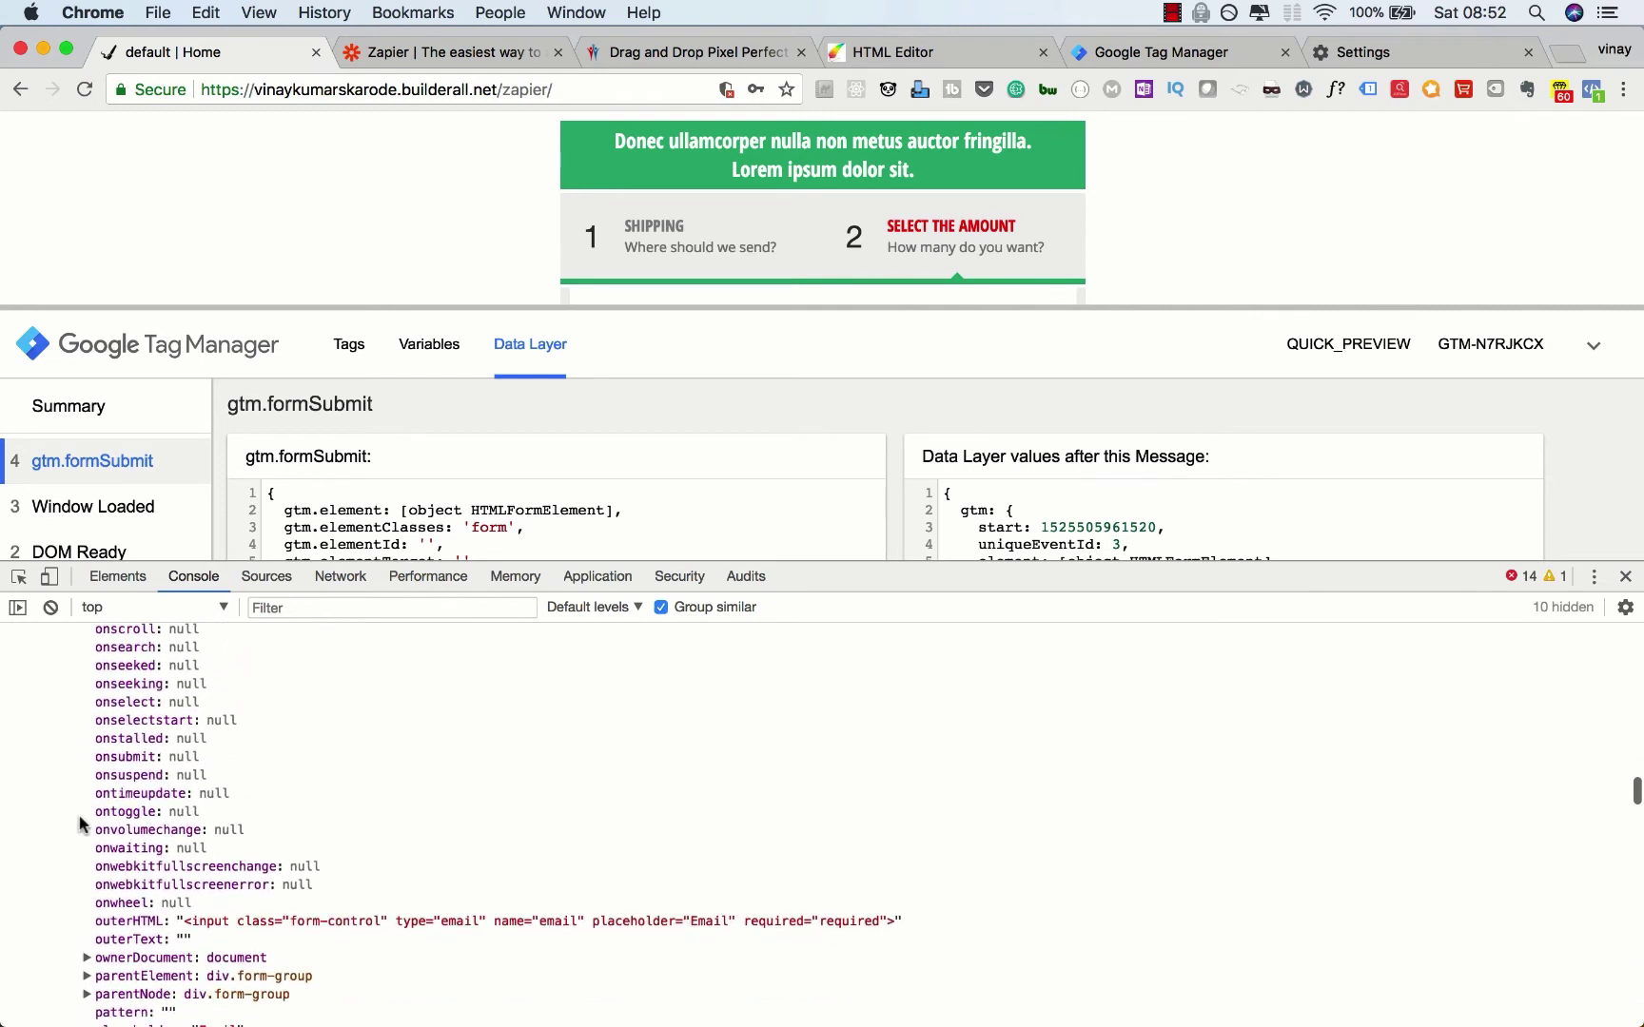
pyautogui.scroll(-14, 80, 824)
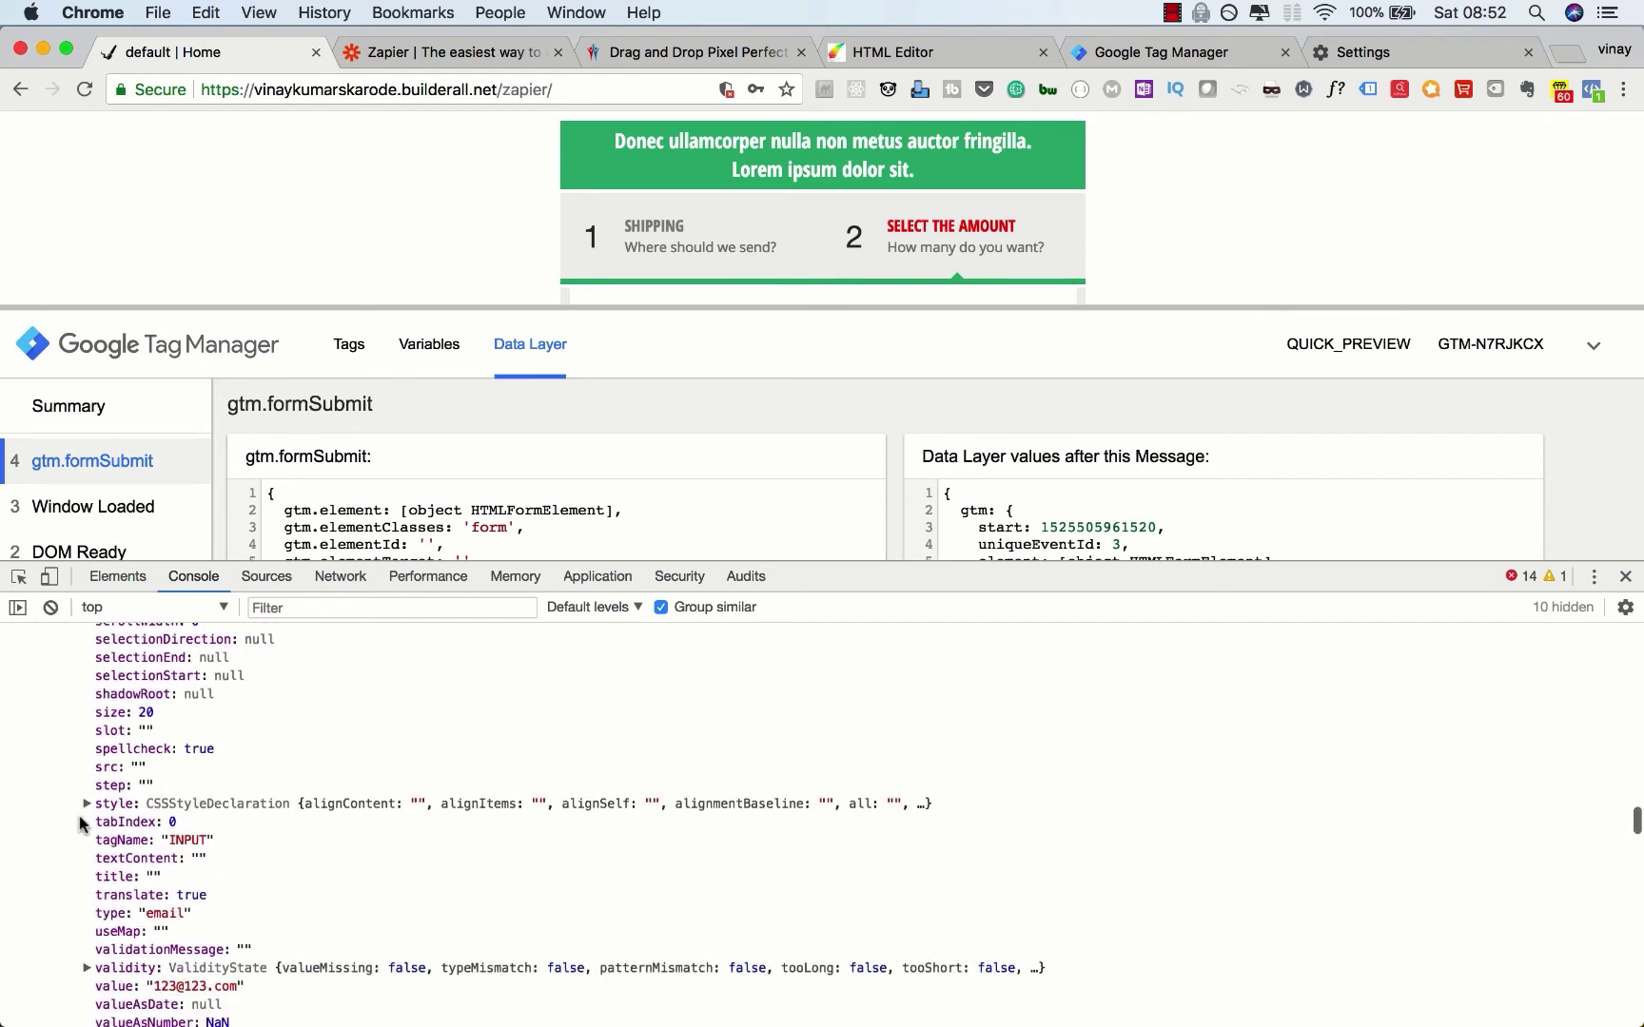
pyautogui.scroll(-4, 80, 824)
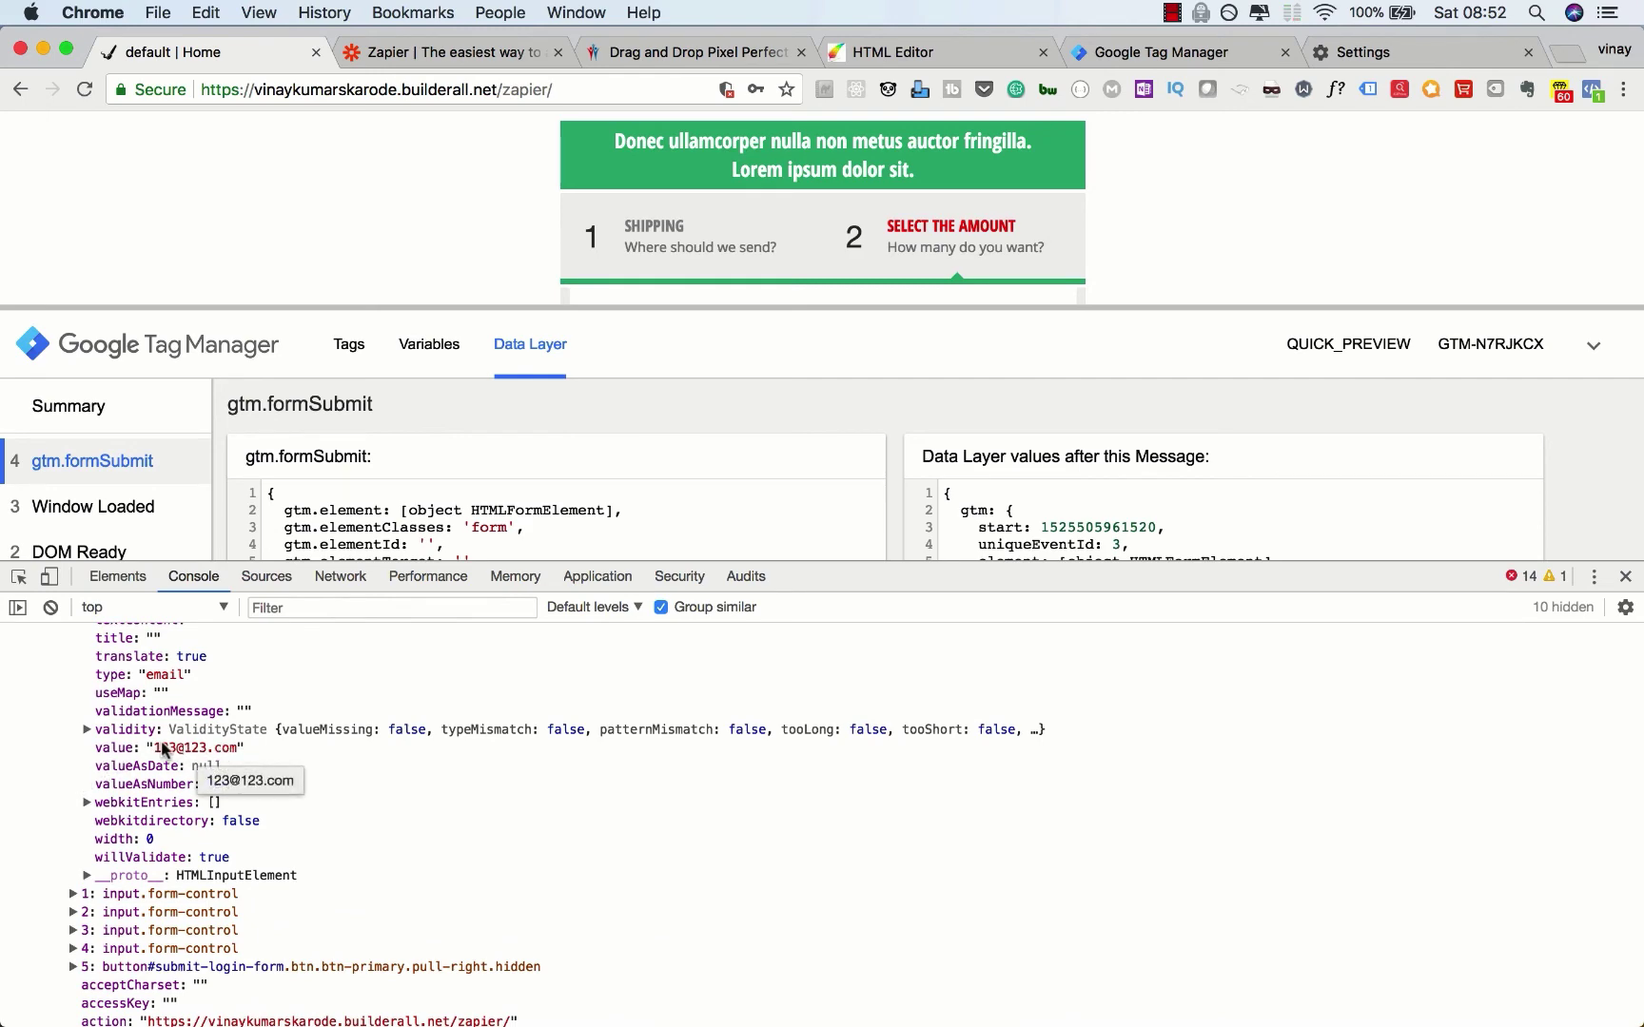
pyautogui.scroll(20, 162, 750)
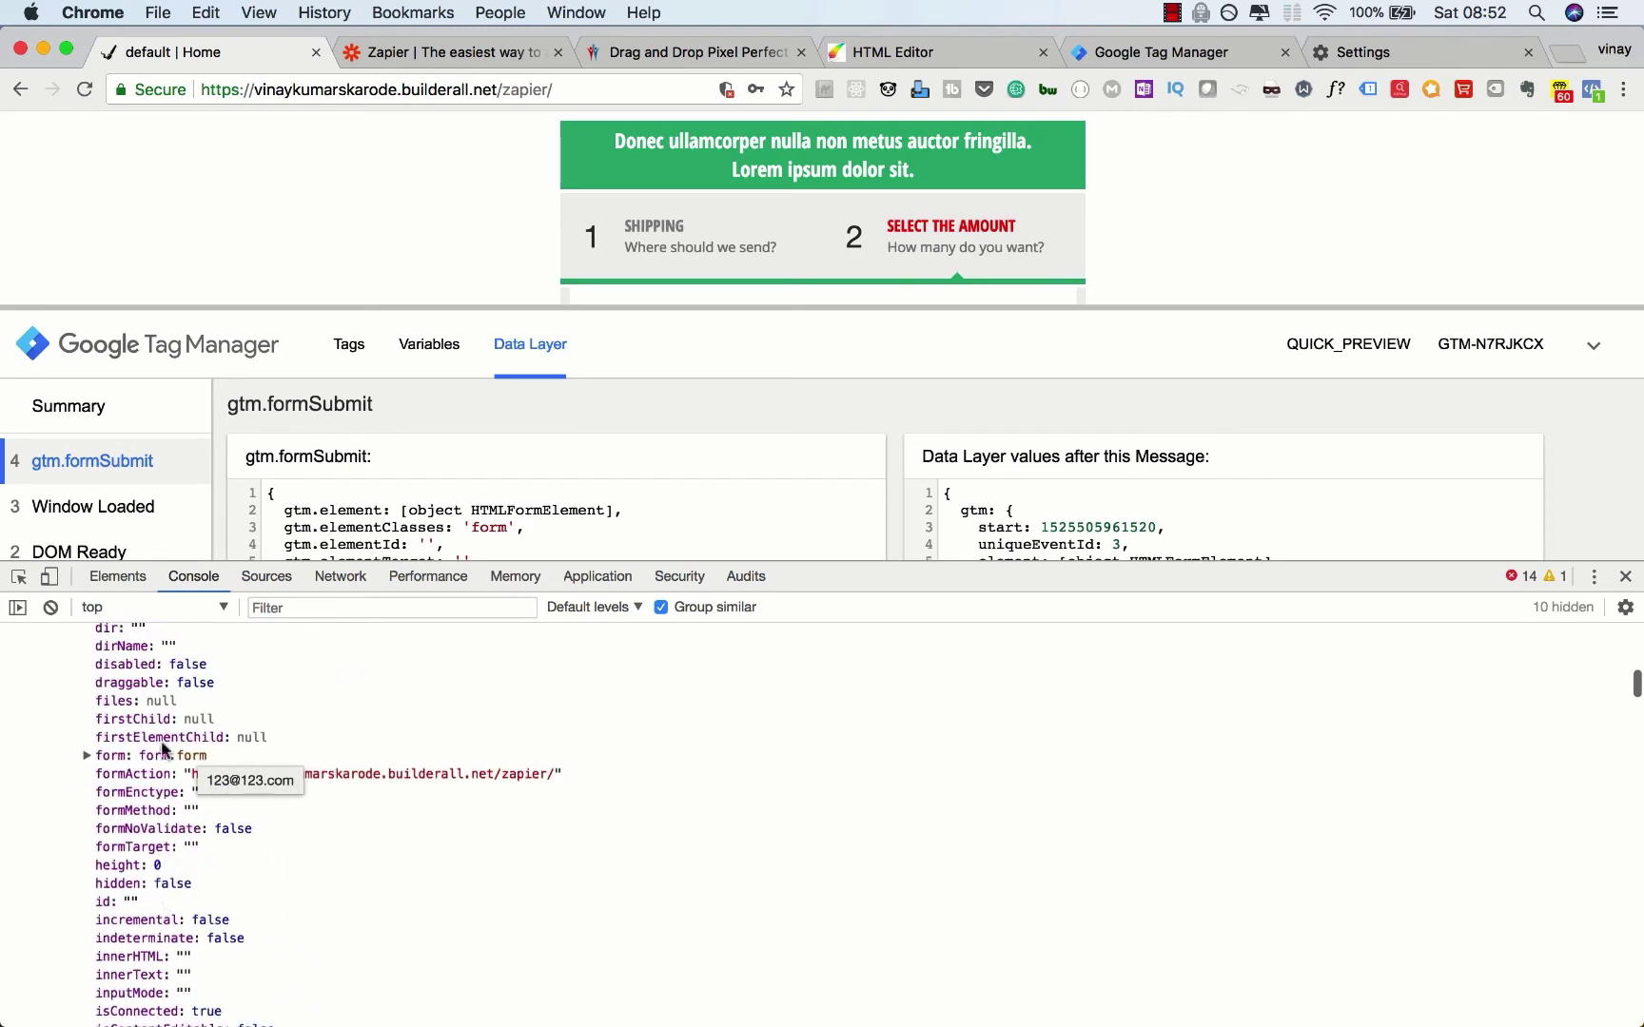
pyautogui.scroll(3, 162, 749)
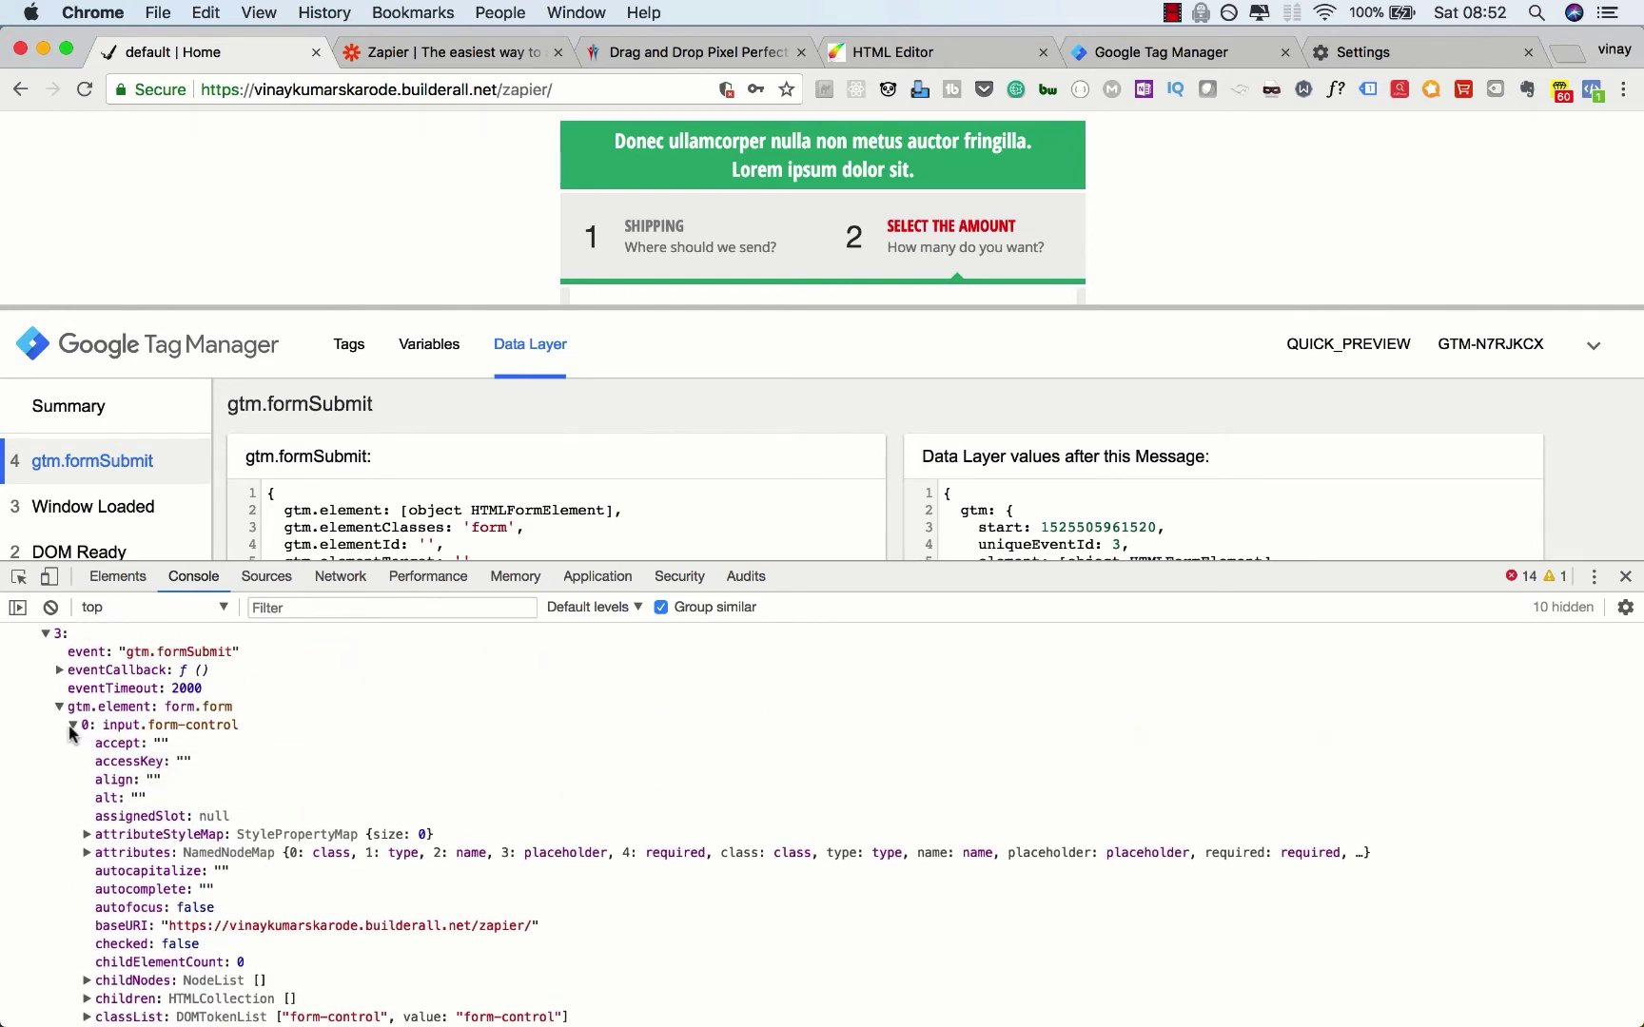
pyautogui.click(72, 726)
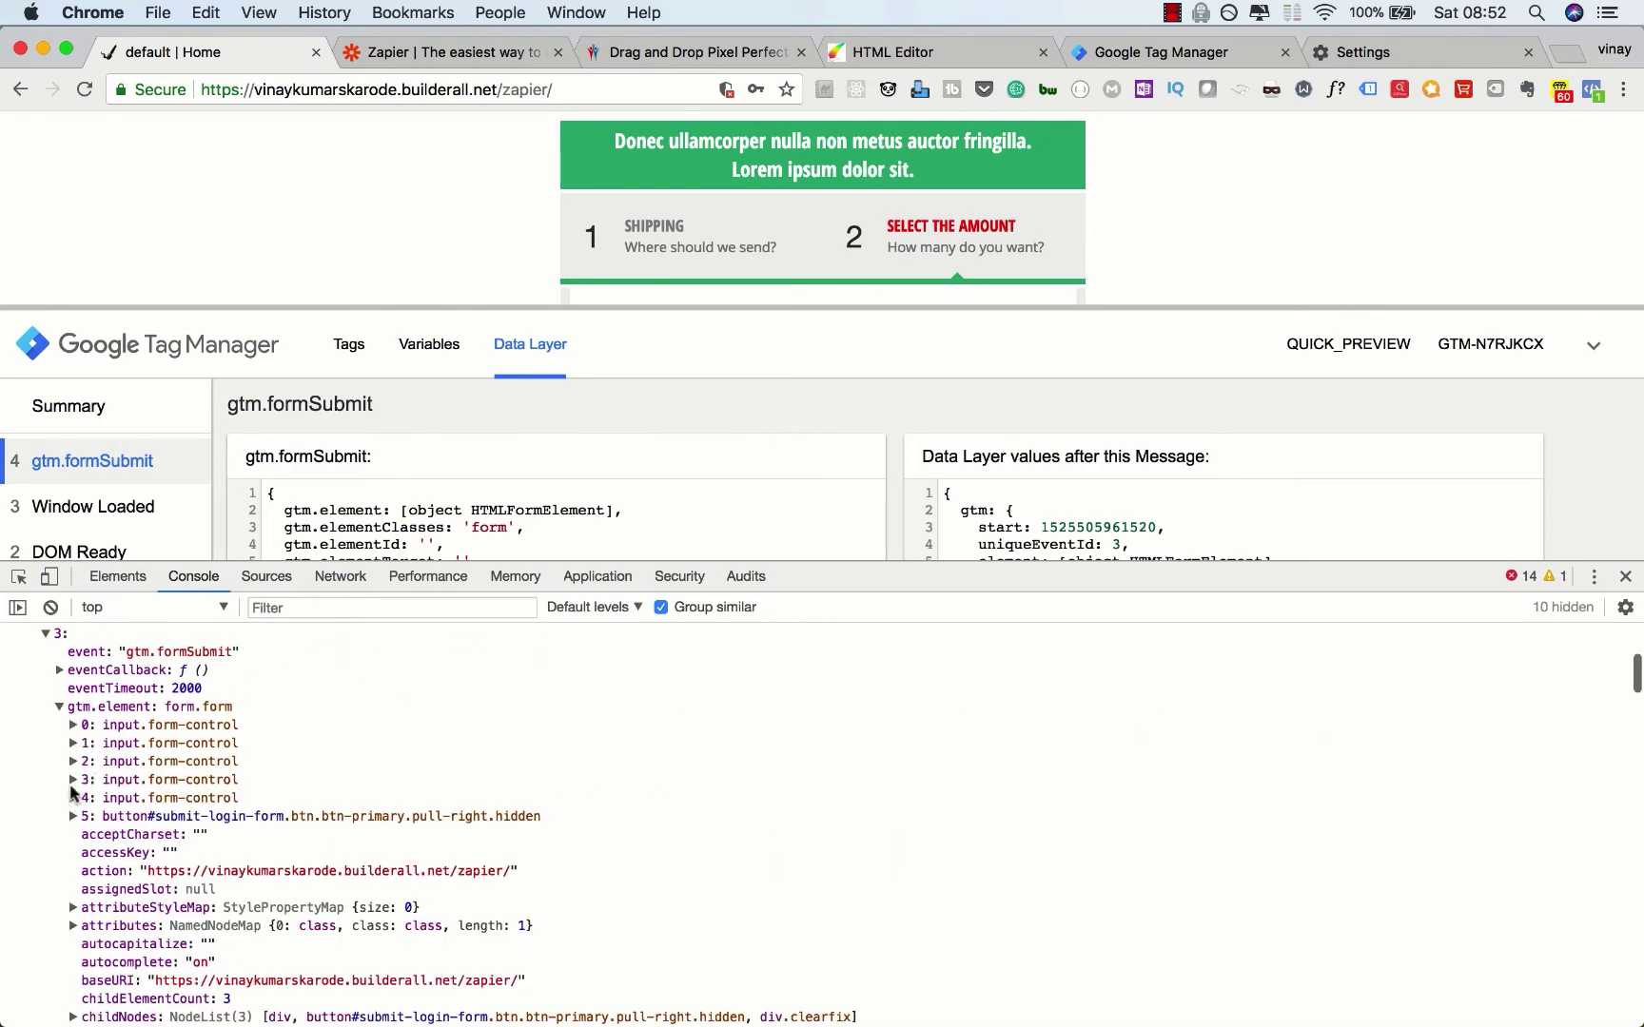
# Step: Inspect the next form input's properties, then collapse them
pyautogui.click(72, 762)
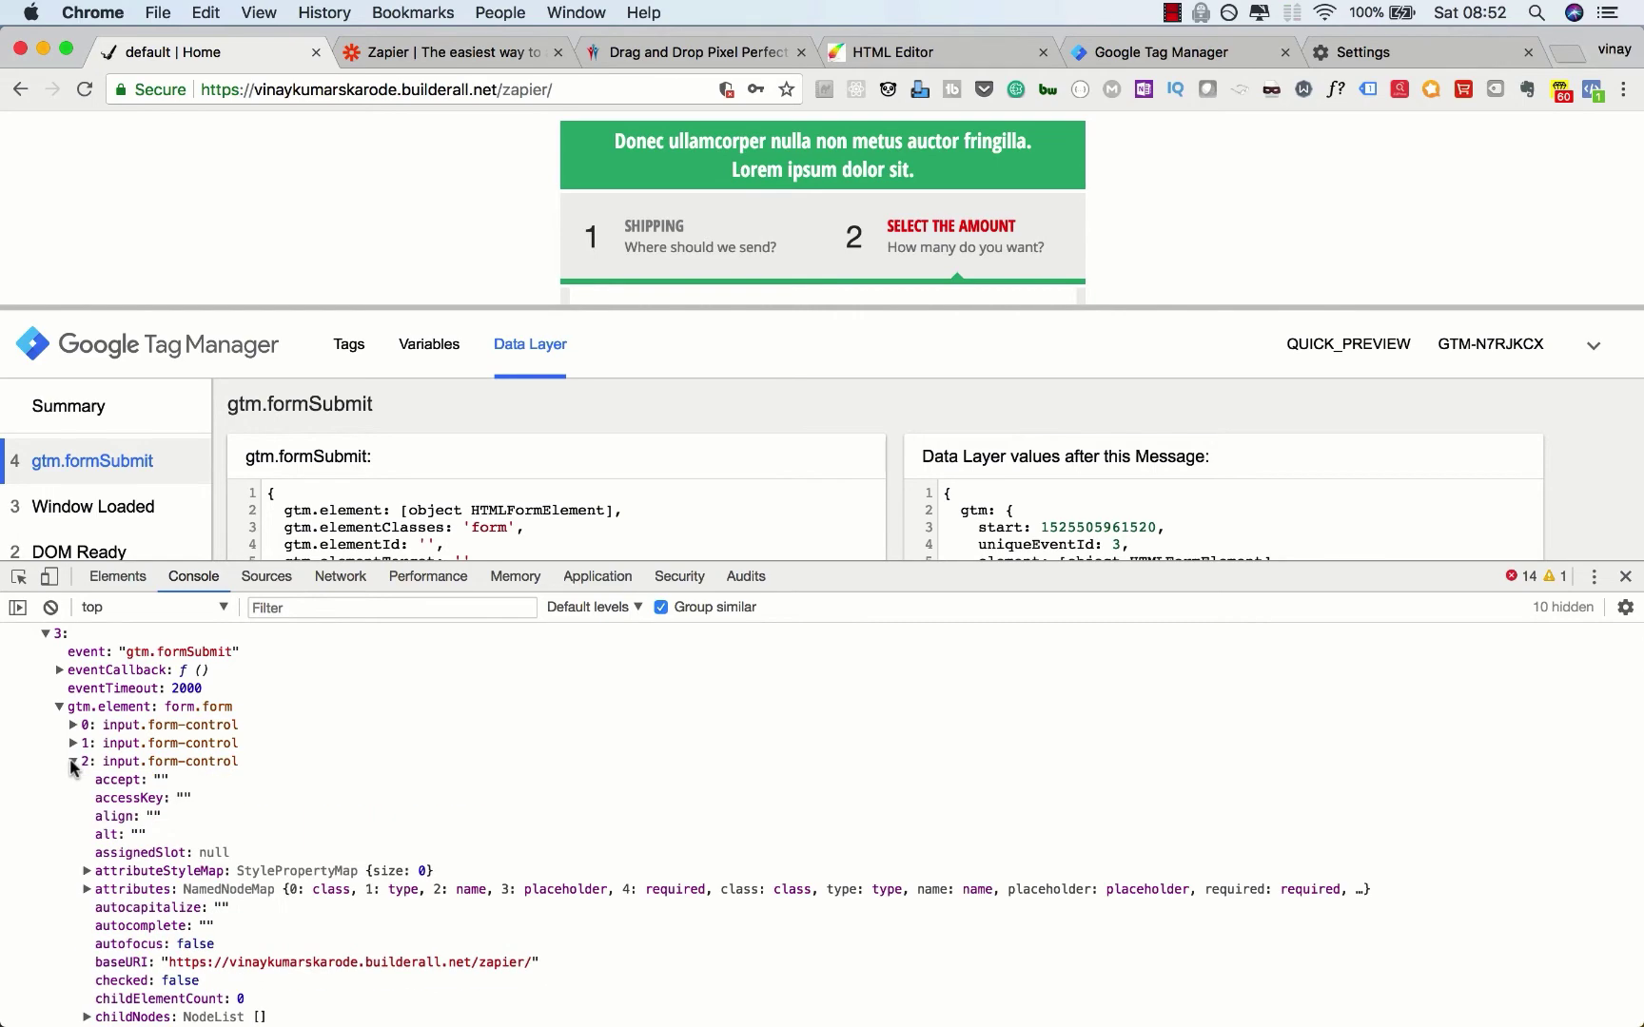
pyautogui.scroll(-10, 72, 769)
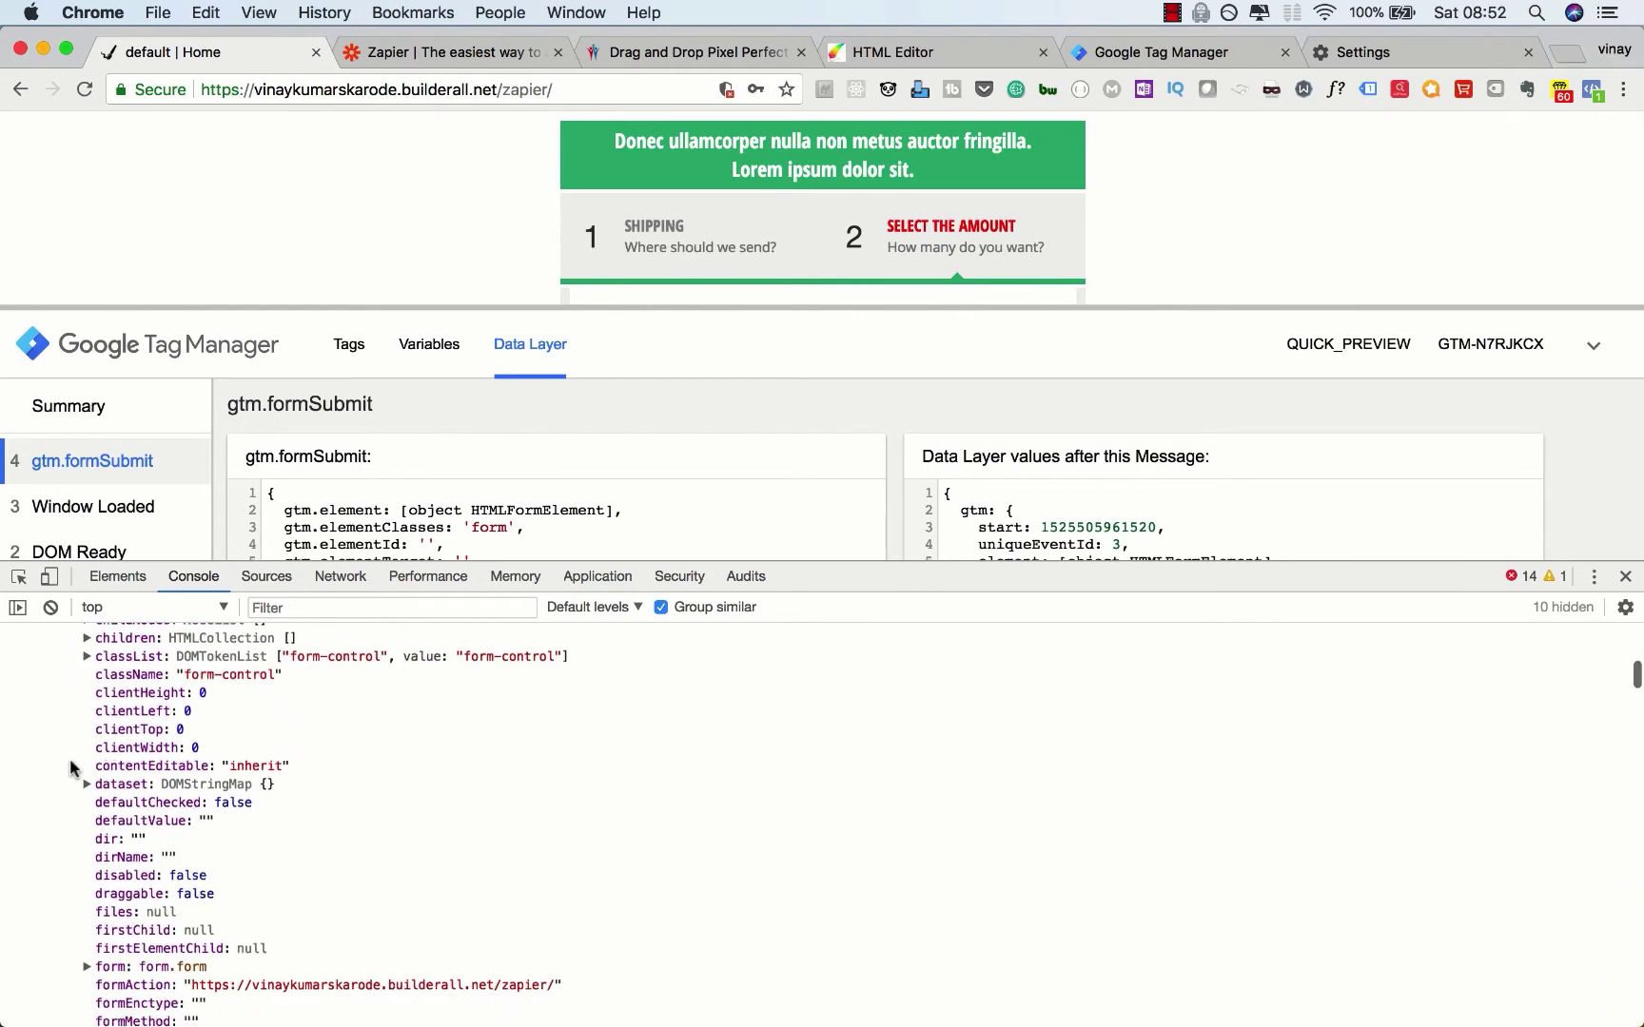
pyautogui.scroll(-20, 70, 761)
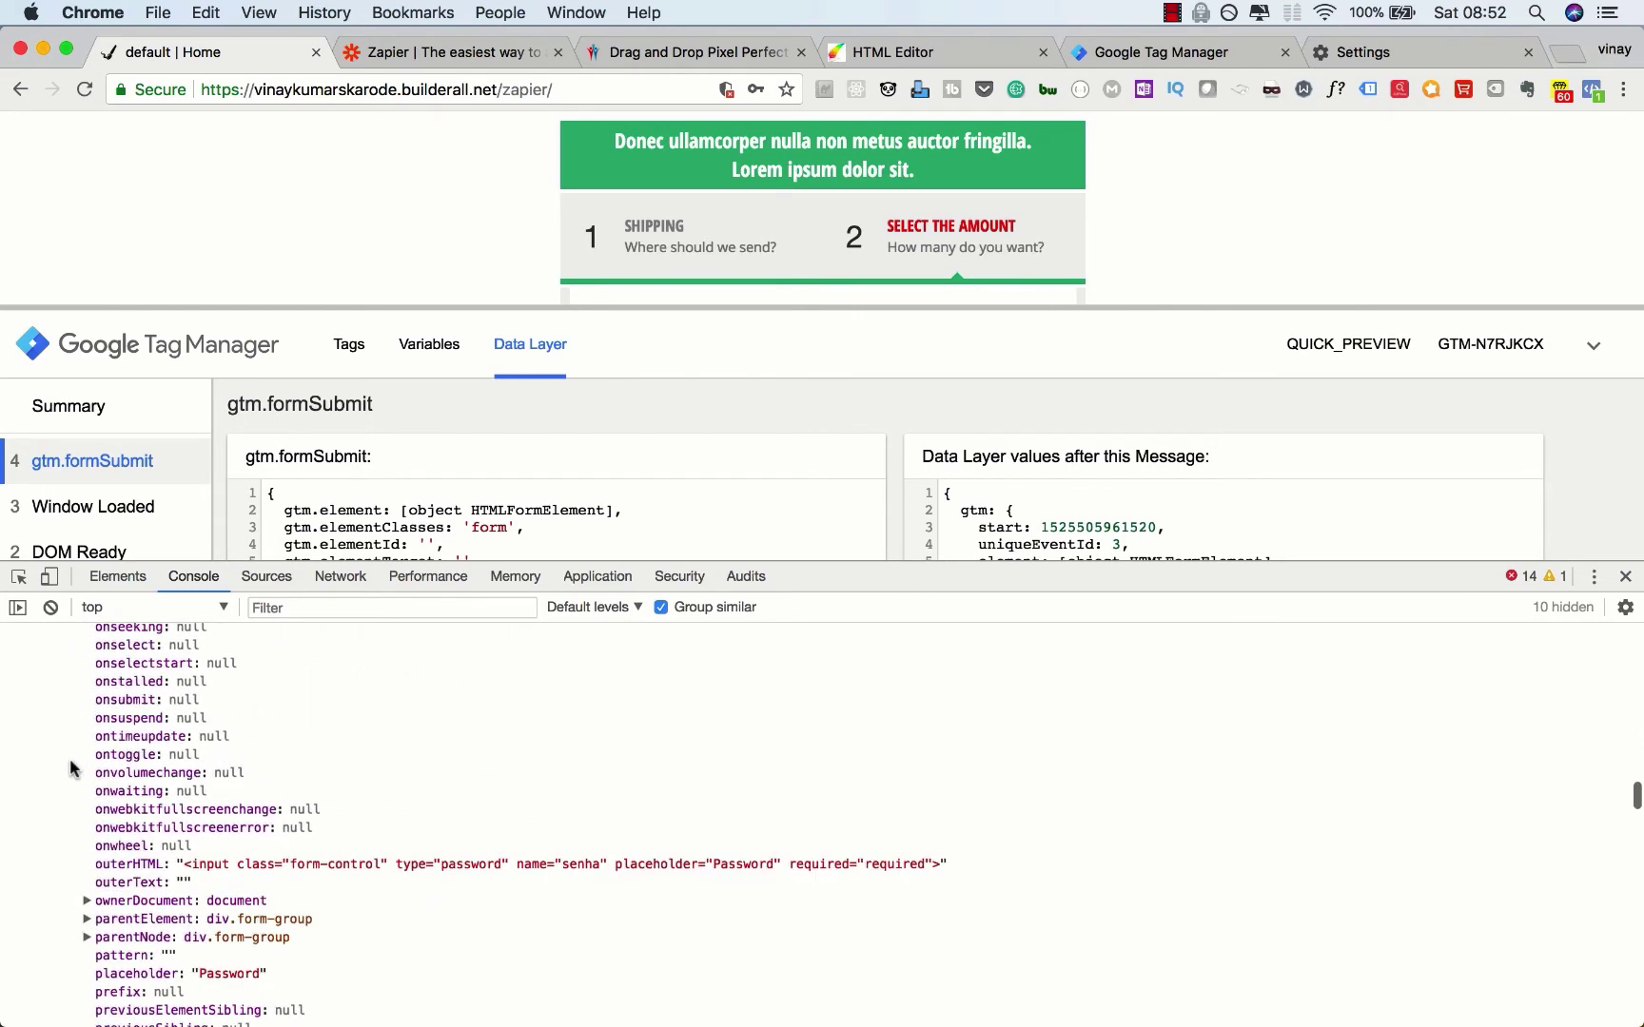
pyautogui.scroll(-20, 70, 766)
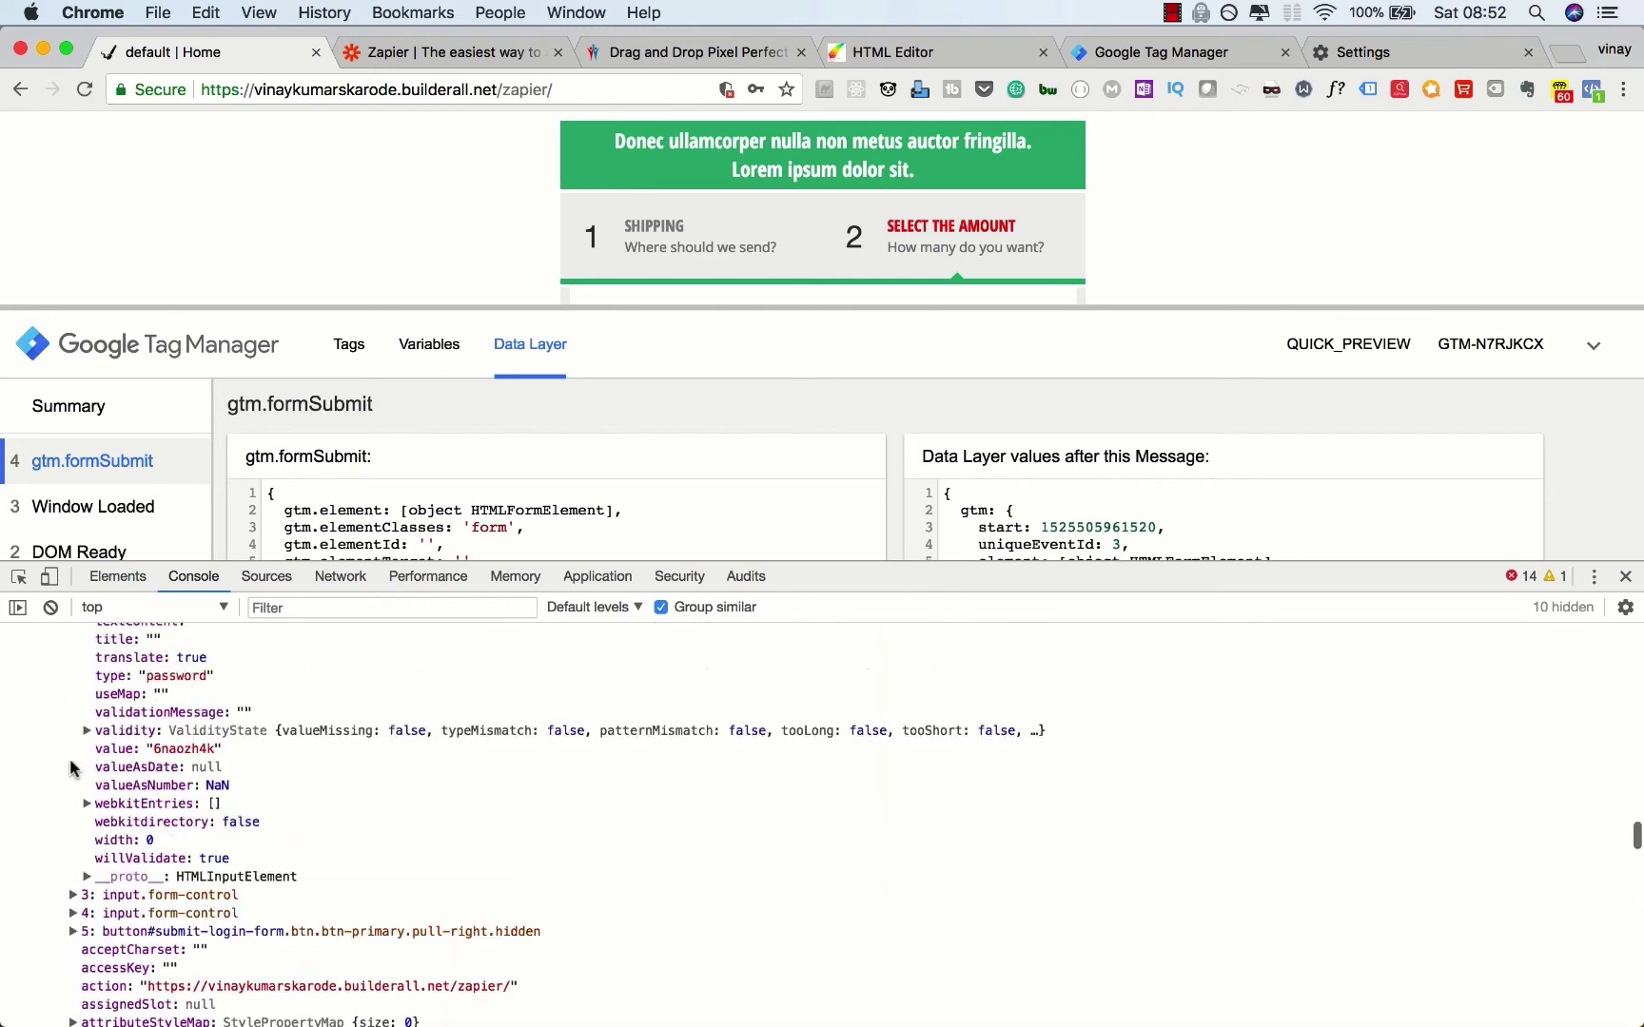
pyautogui.scroll(2, 69, 767)
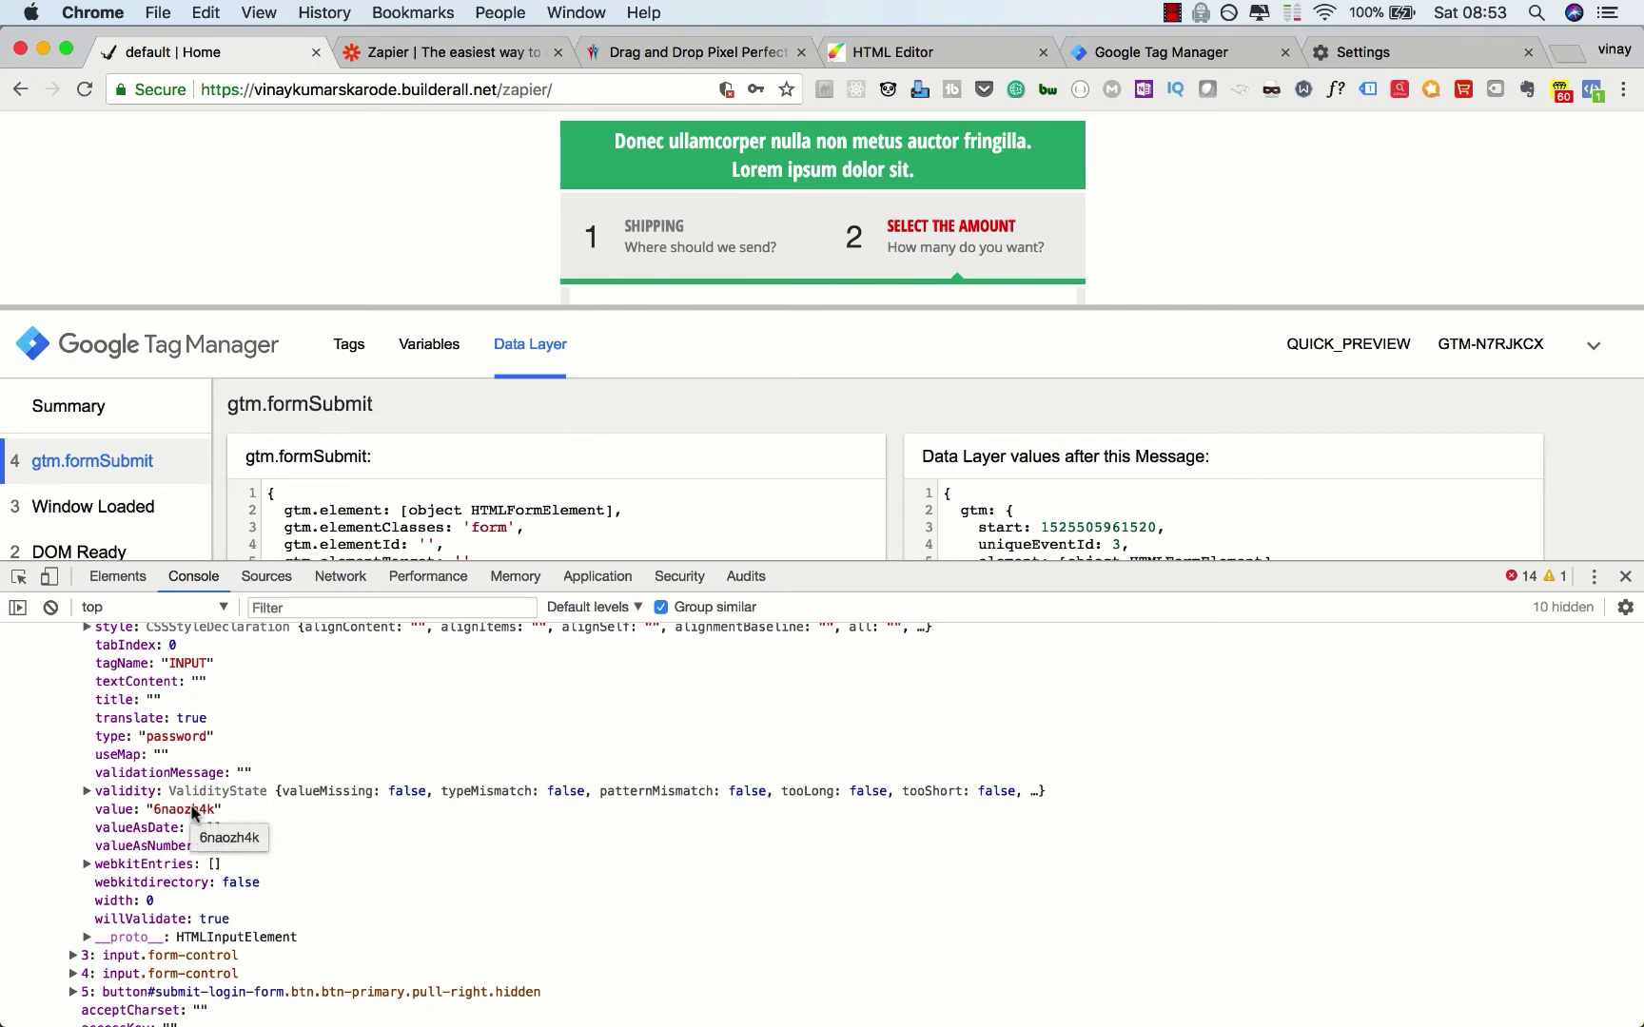
pyautogui.scroll(-15, 193, 812)
pyautogui.scroll(15, 192, 811)
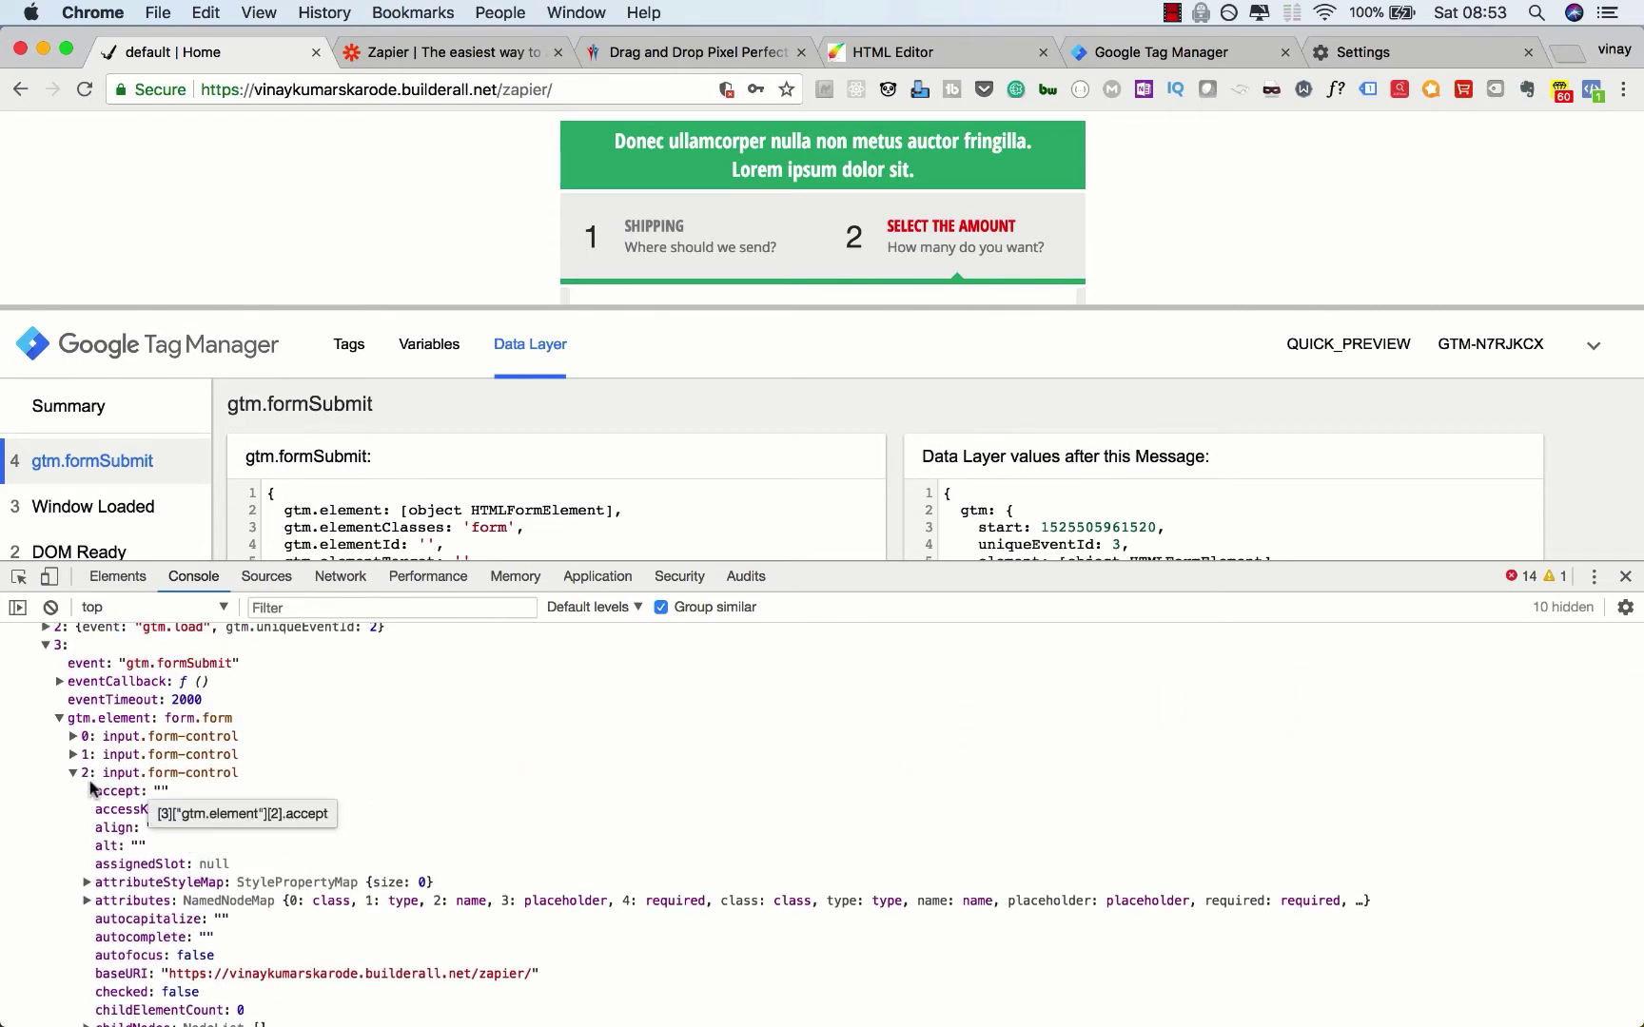
pyautogui.click(72, 774)
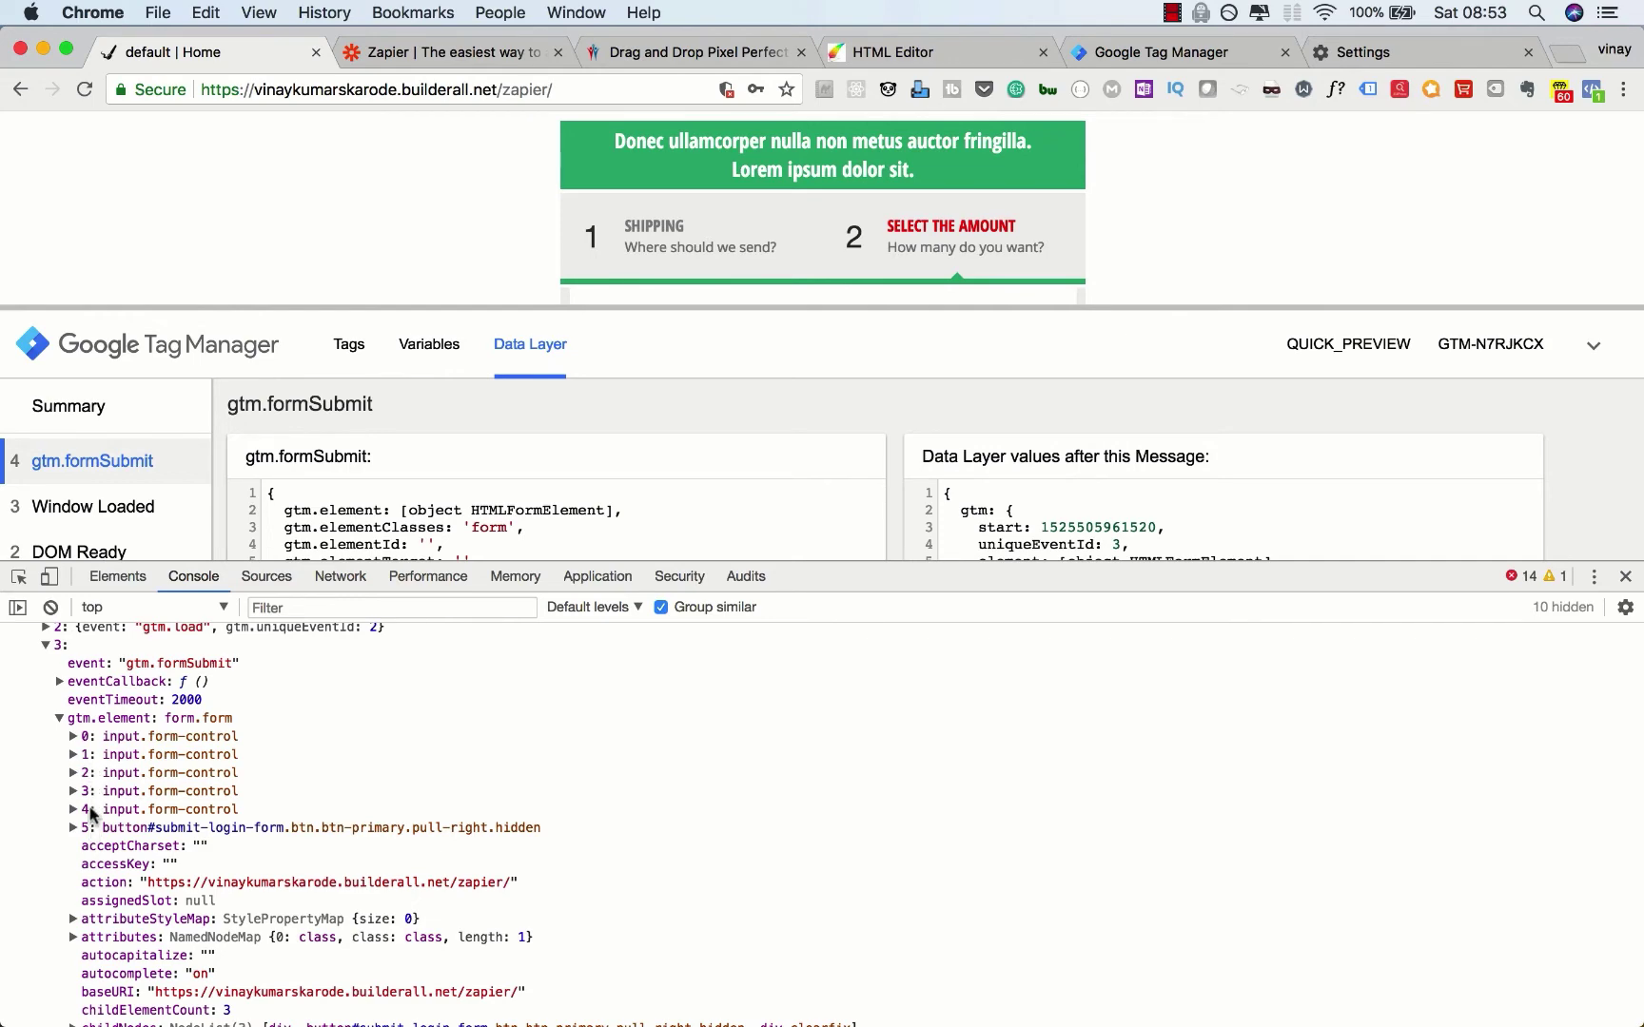
# Step: View the checkout widget's fields in the Builderall HTML Editor, then return to 'default | Home'
pyautogui.click(884, 54)
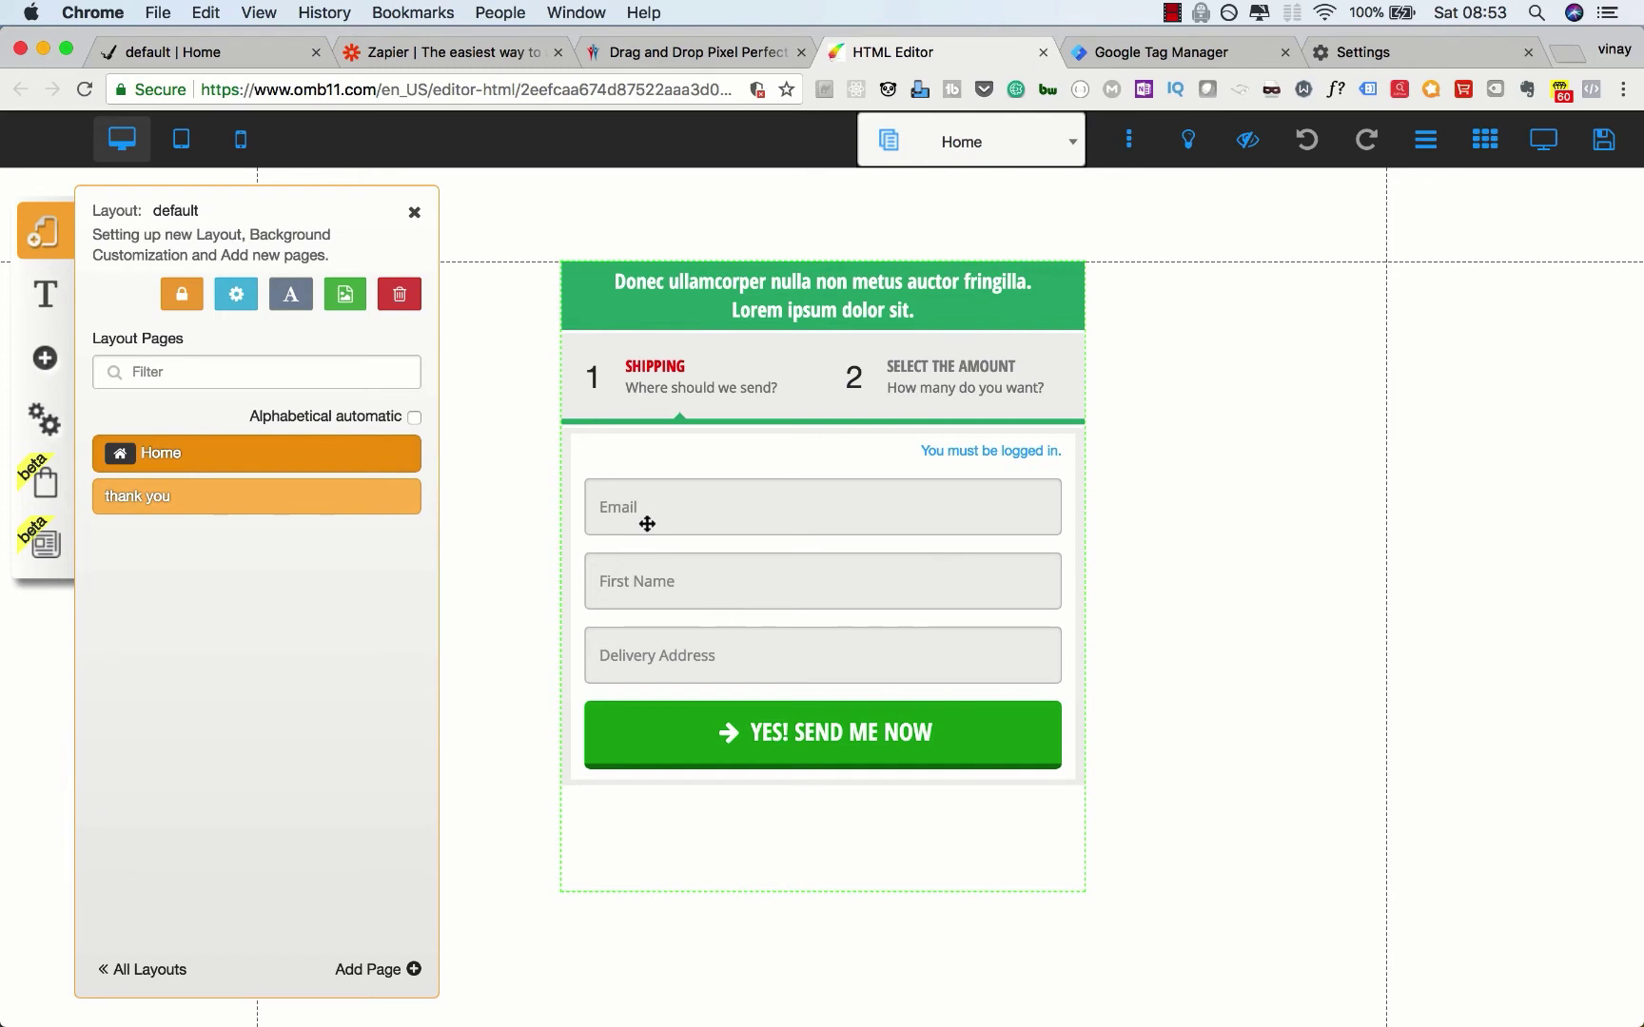
pyautogui.click(647, 524)
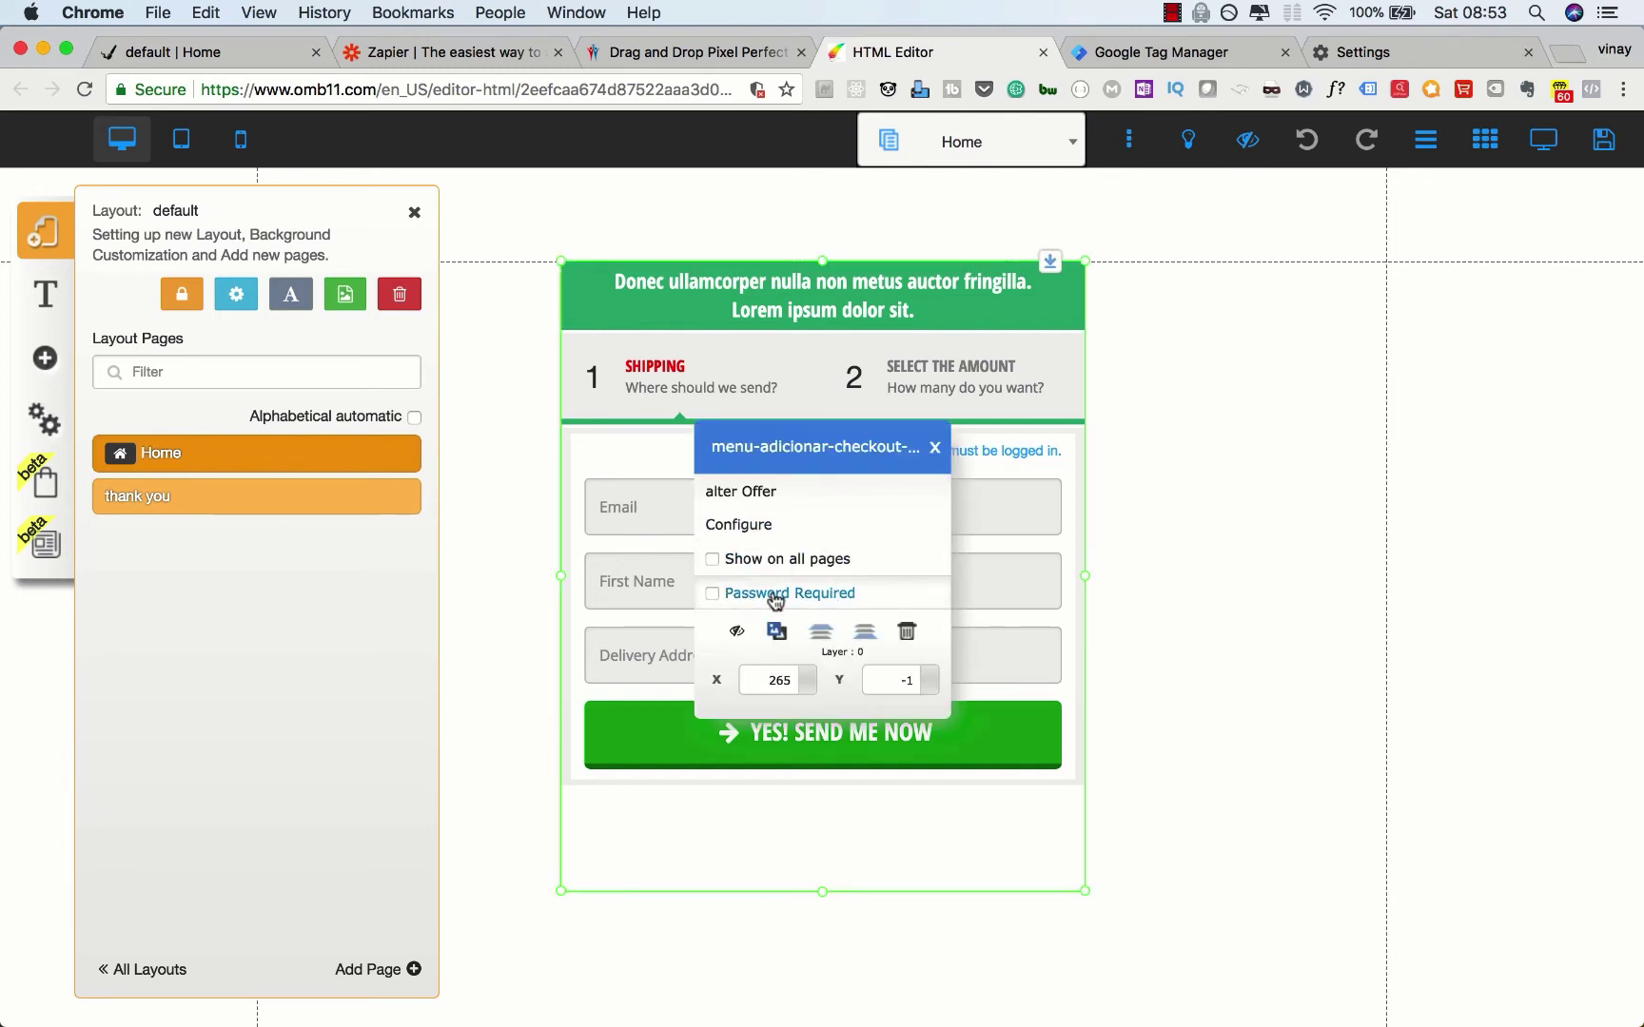
pyautogui.click(517, 549)
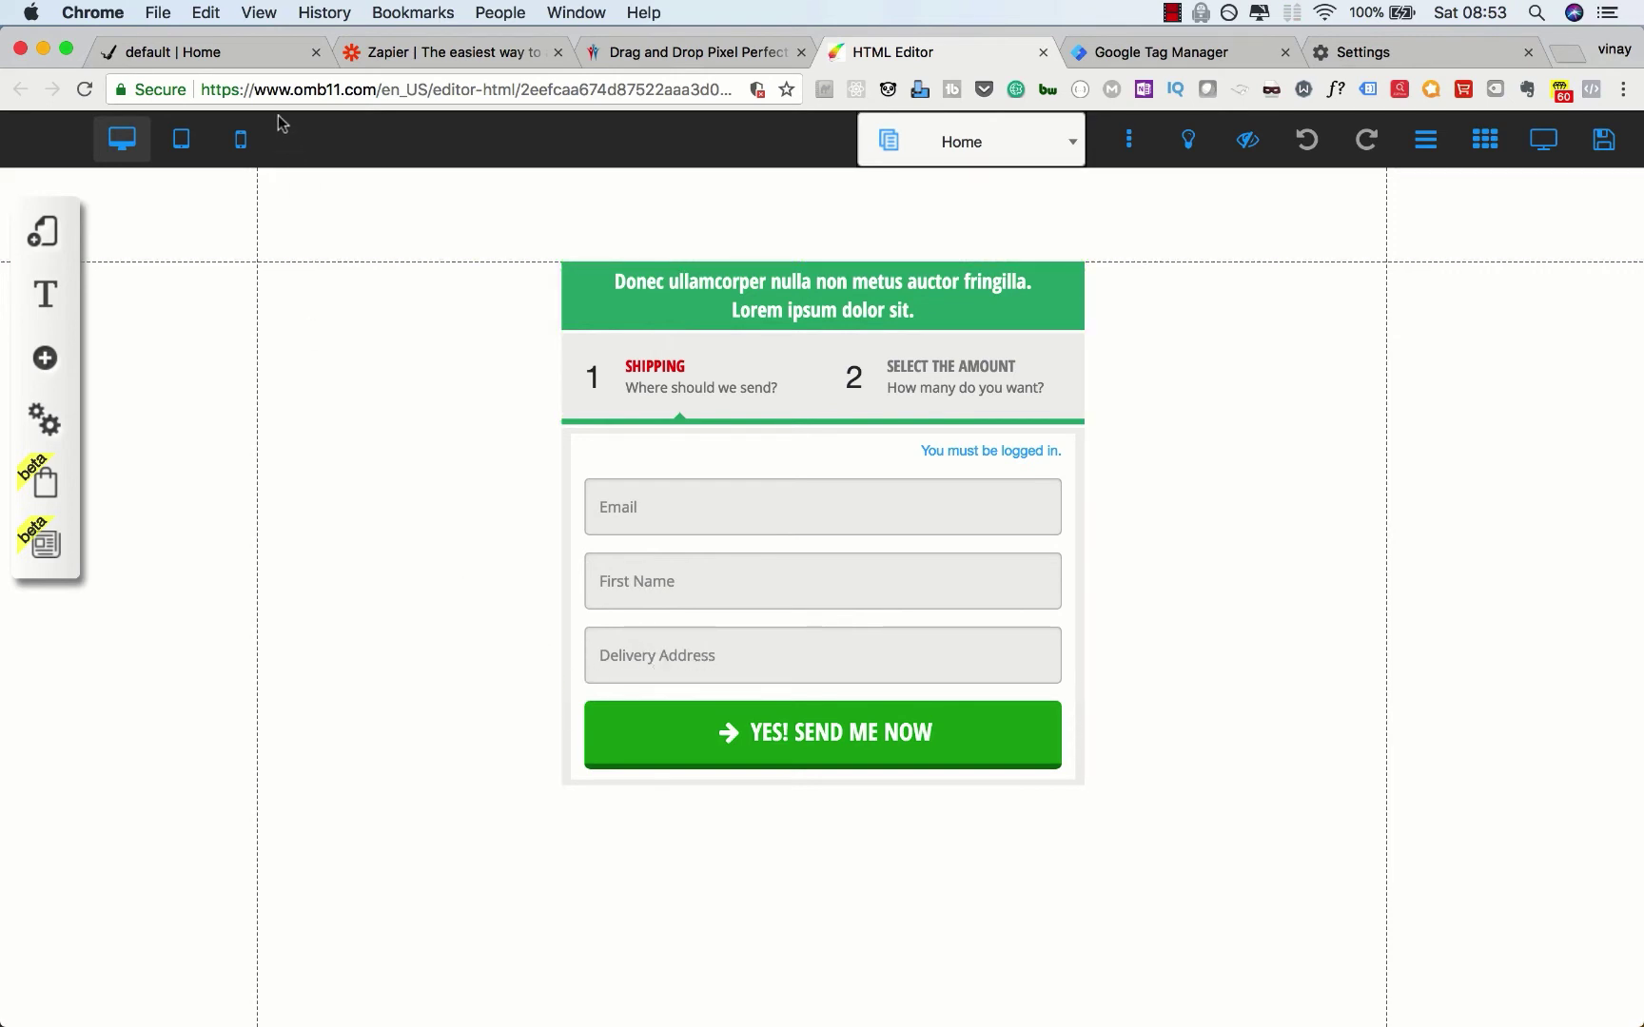
pyautogui.click(254, 68)
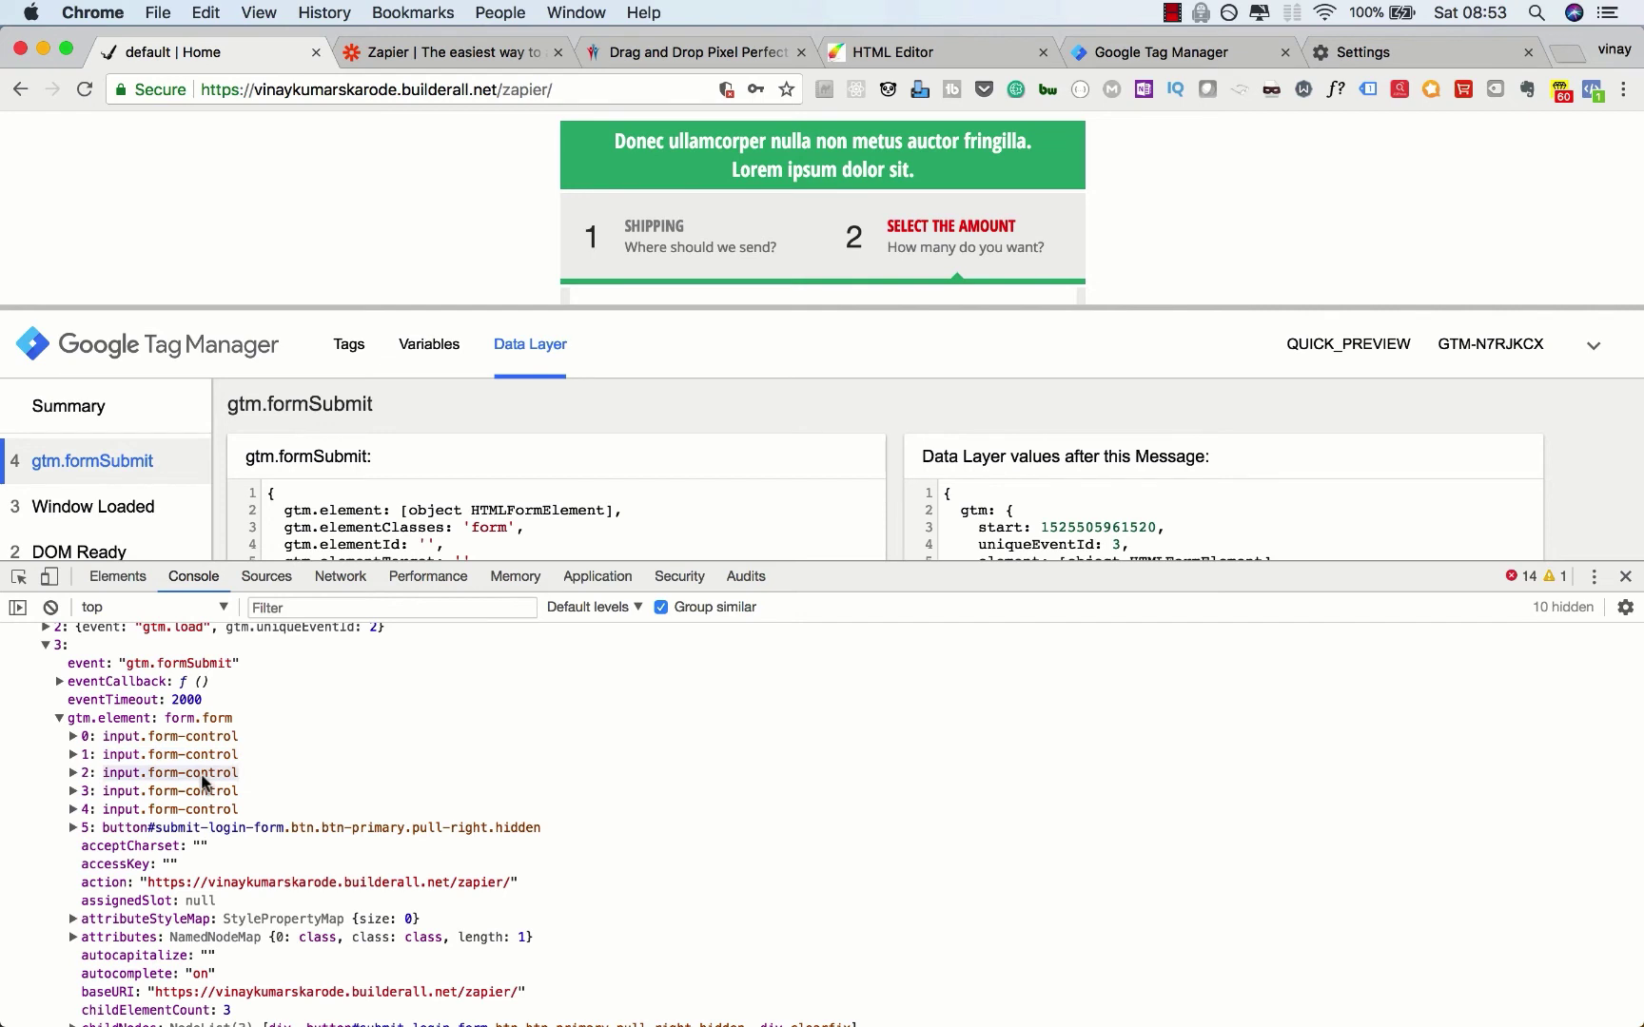
# Step: Expand gtm.element's first input (input.form-control) and check that its value holds the submitted test email
pyautogui.click(73, 737)
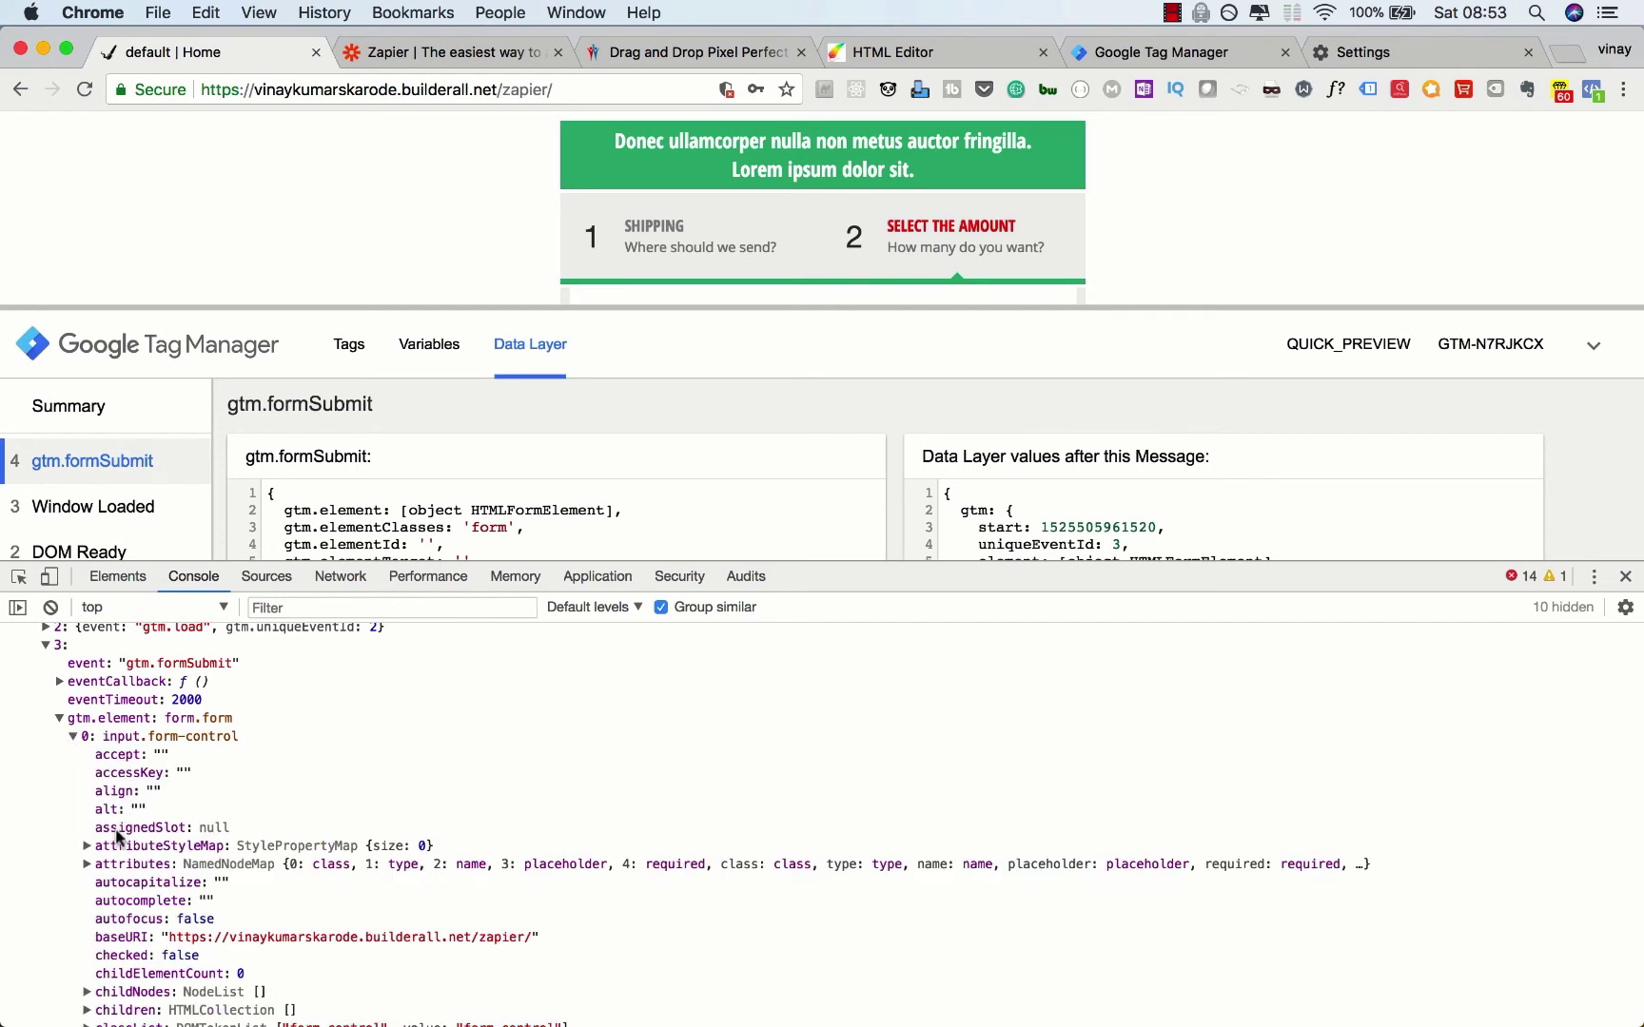
pyautogui.scroll(-5, 200, 940)
pyautogui.scroll(-20, 200, 940)
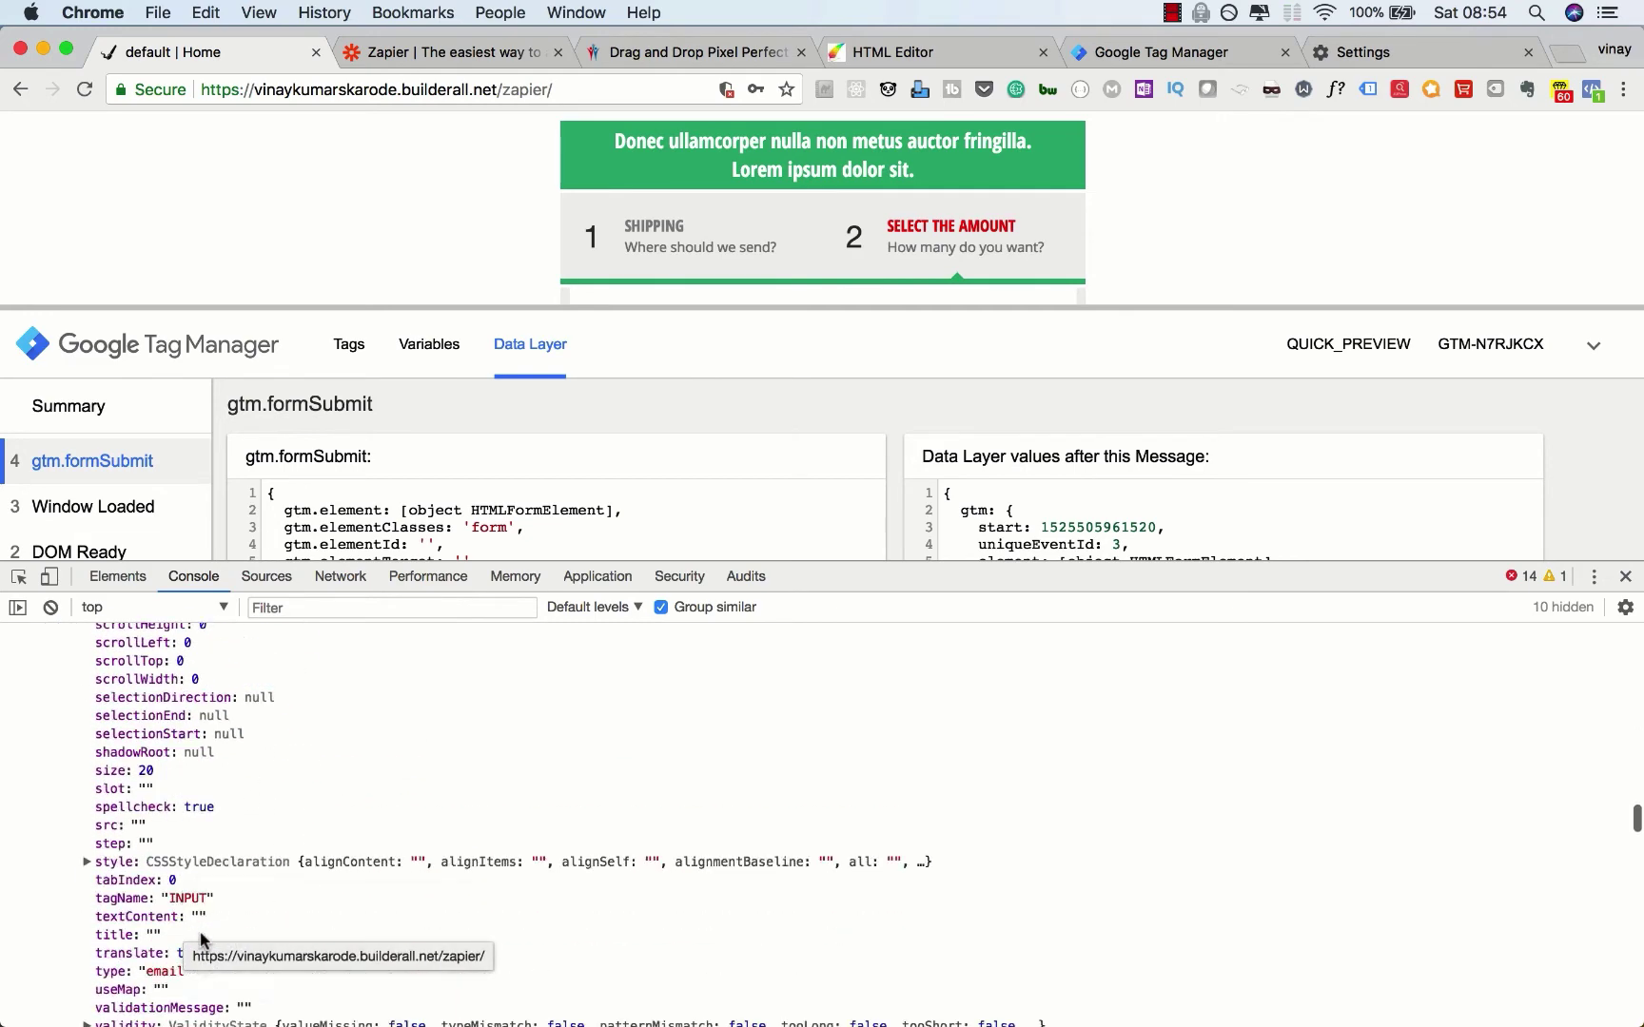
pyautogui.scroll(1, 200, 940)
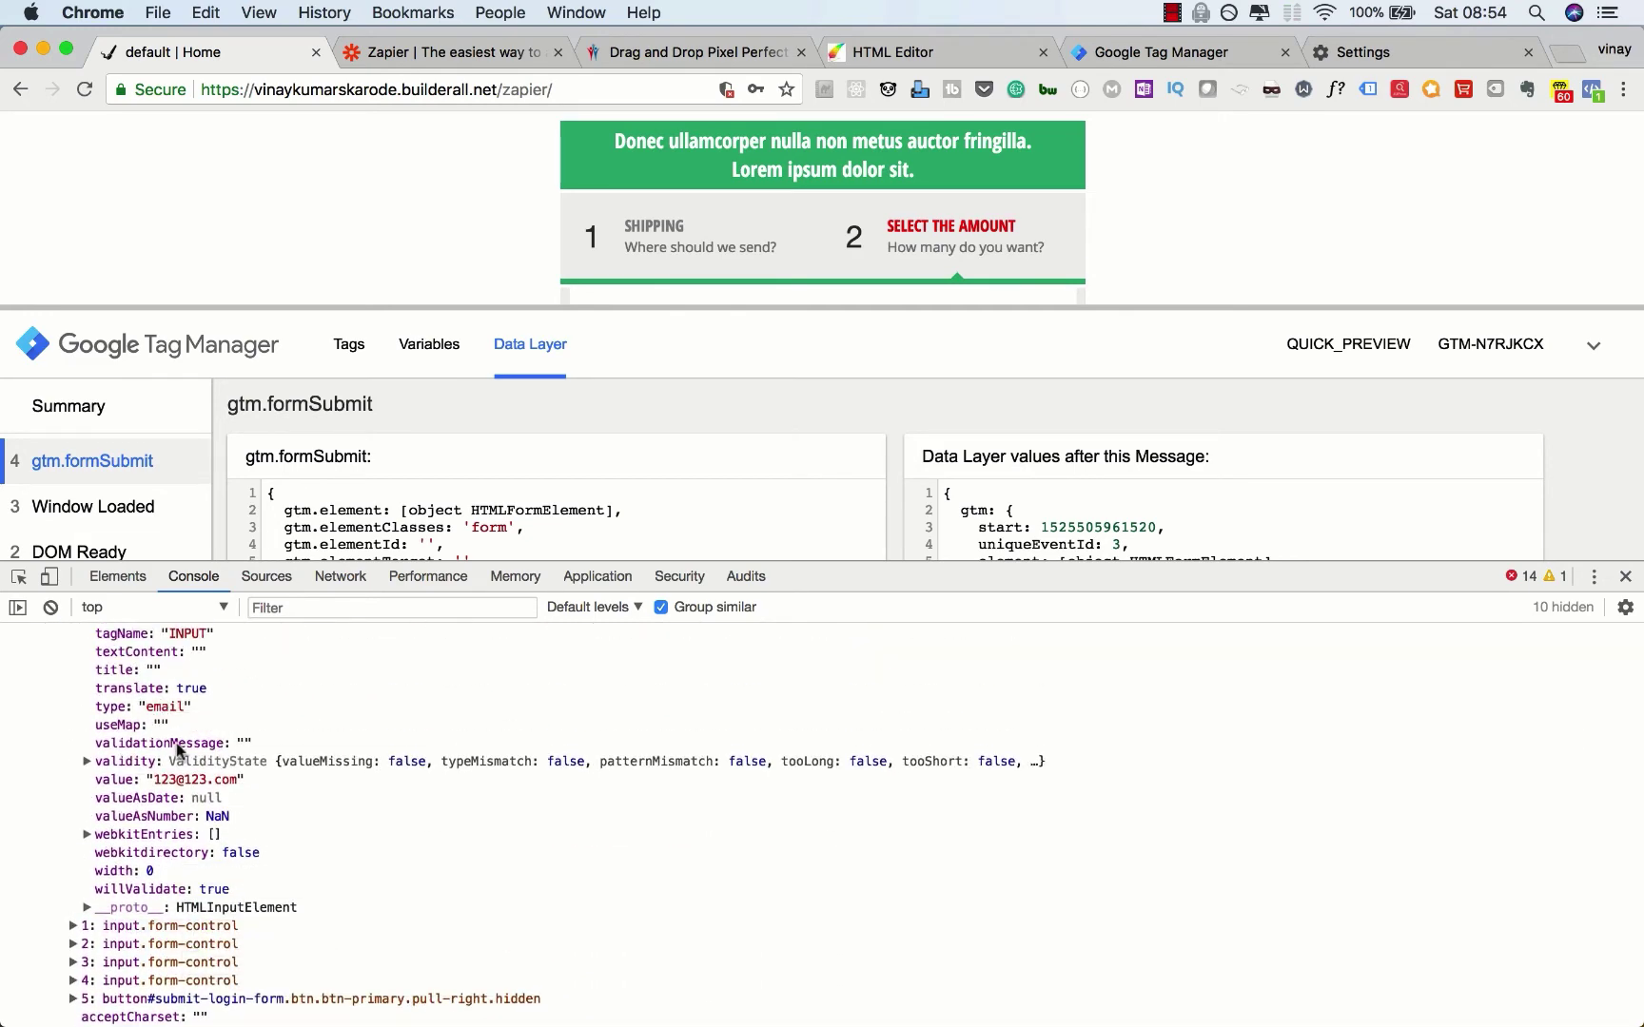
pyautogui.scroll(20, 195, 787)
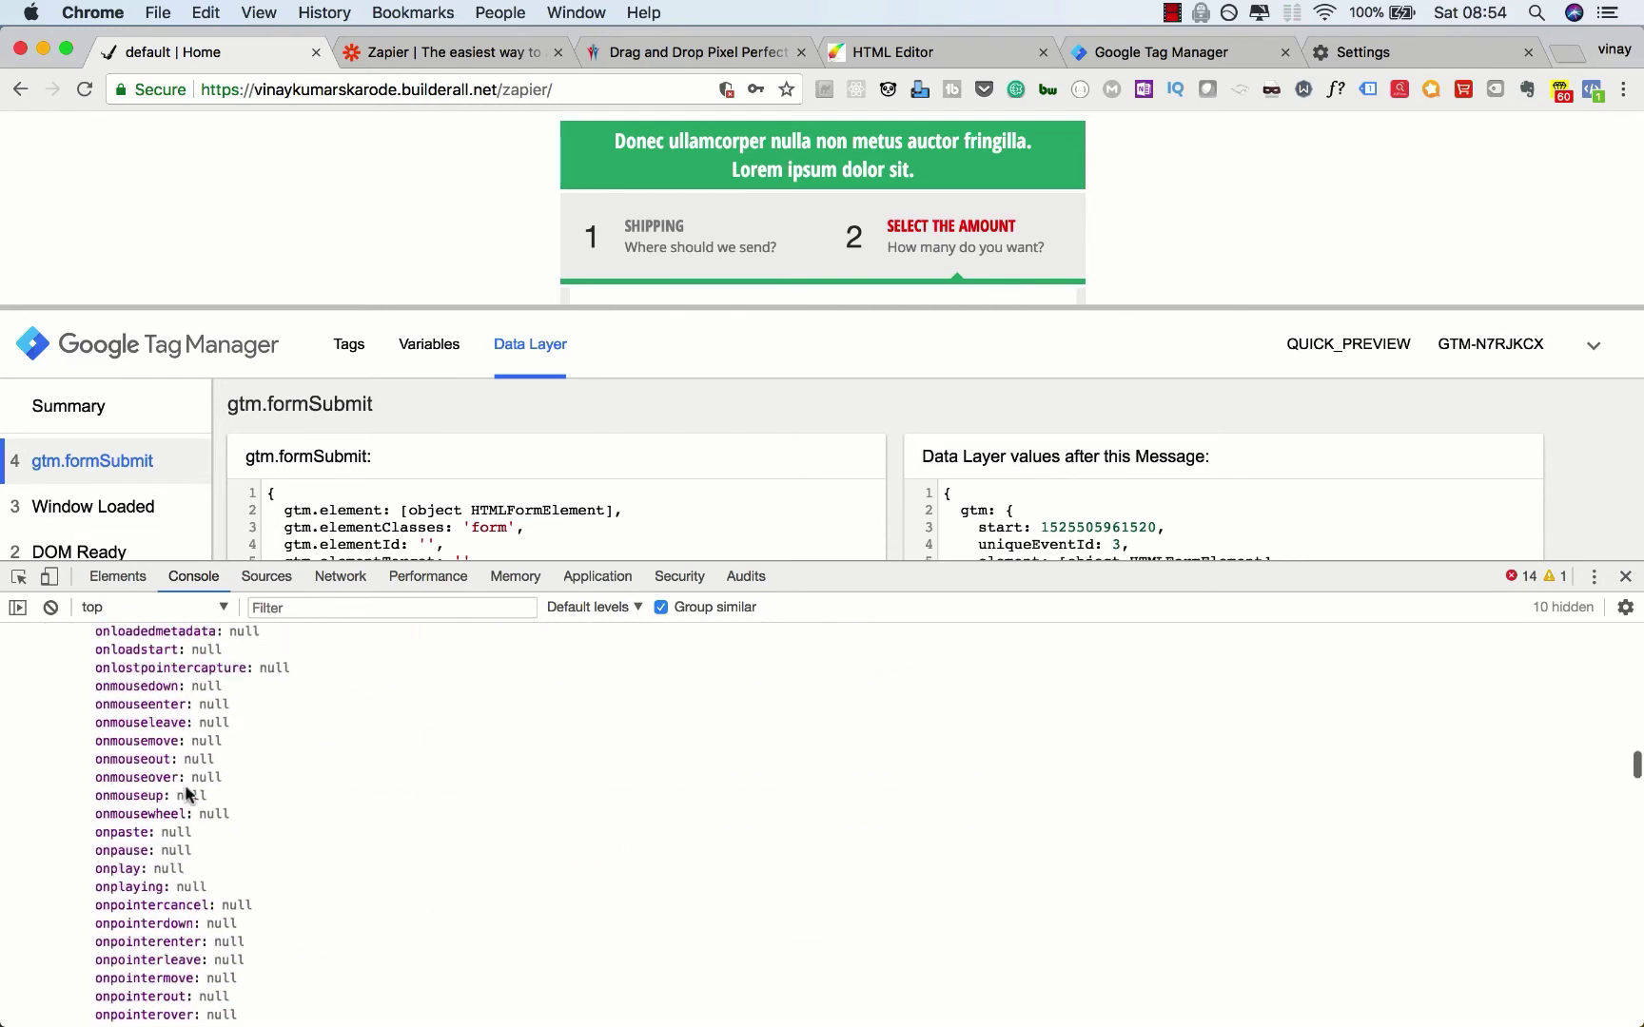
pyautogui.scroll(20, 187, 795)
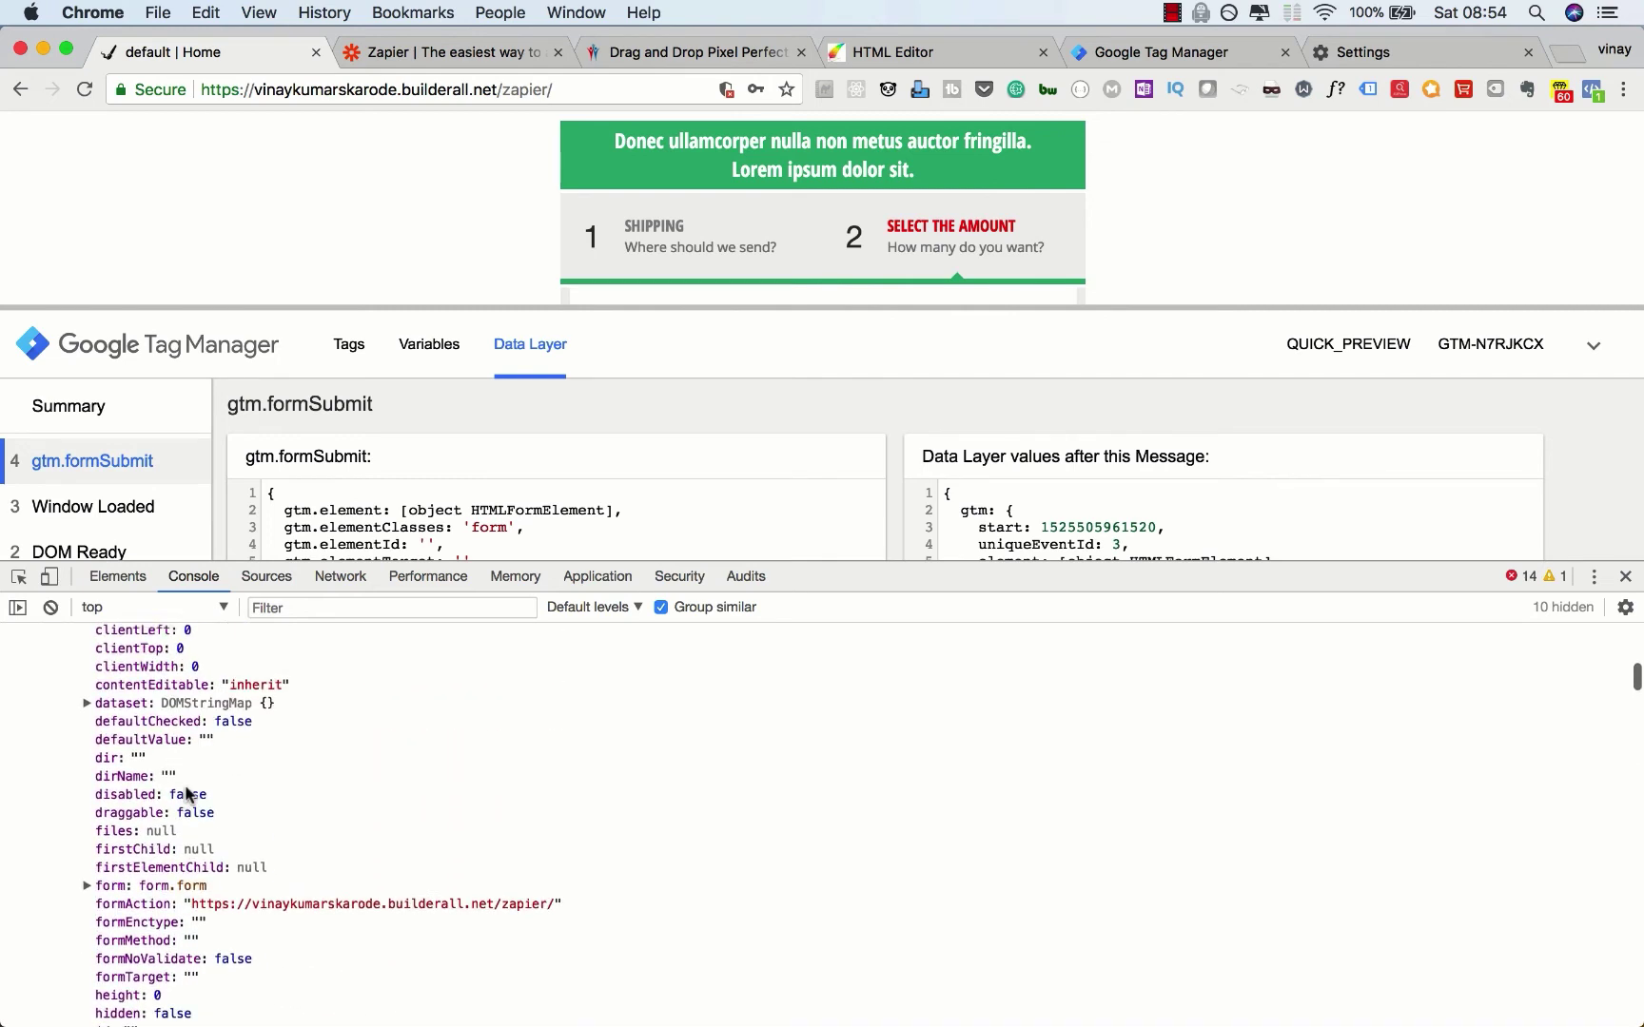
pyautogui.scroll(5, 186, 795)
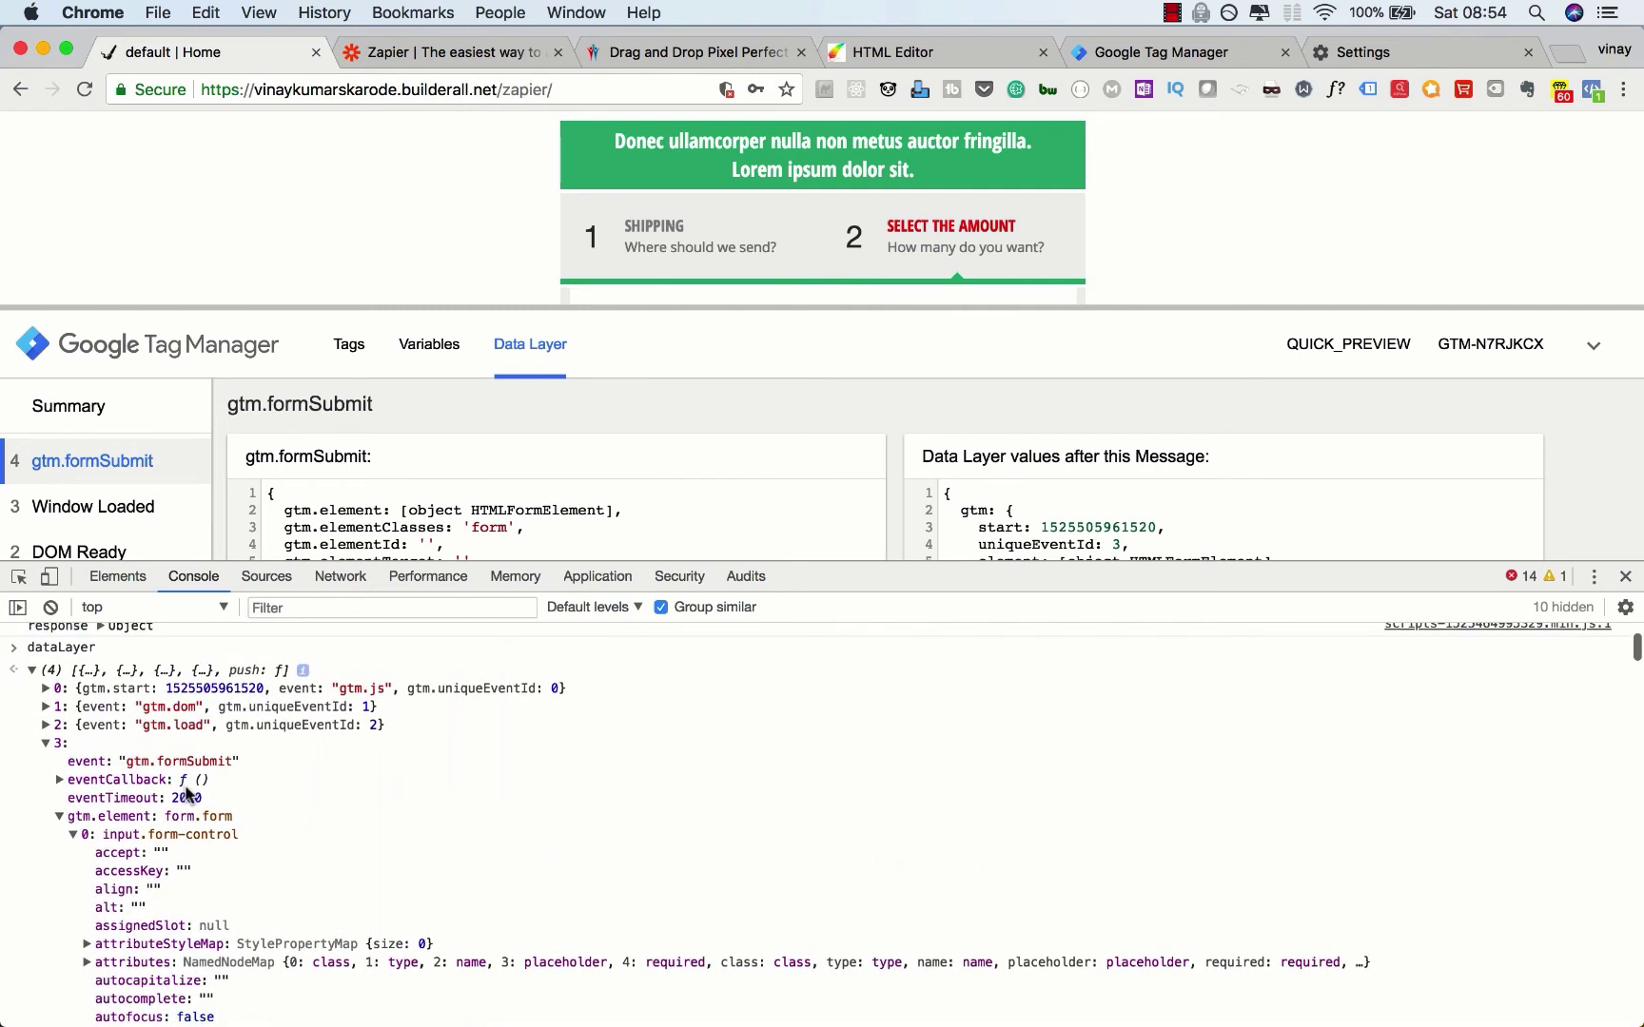
# Step: Make homepage_form_email a Data Layer Variable and begin entering its variable name
pyautogui.click(1130, 57)
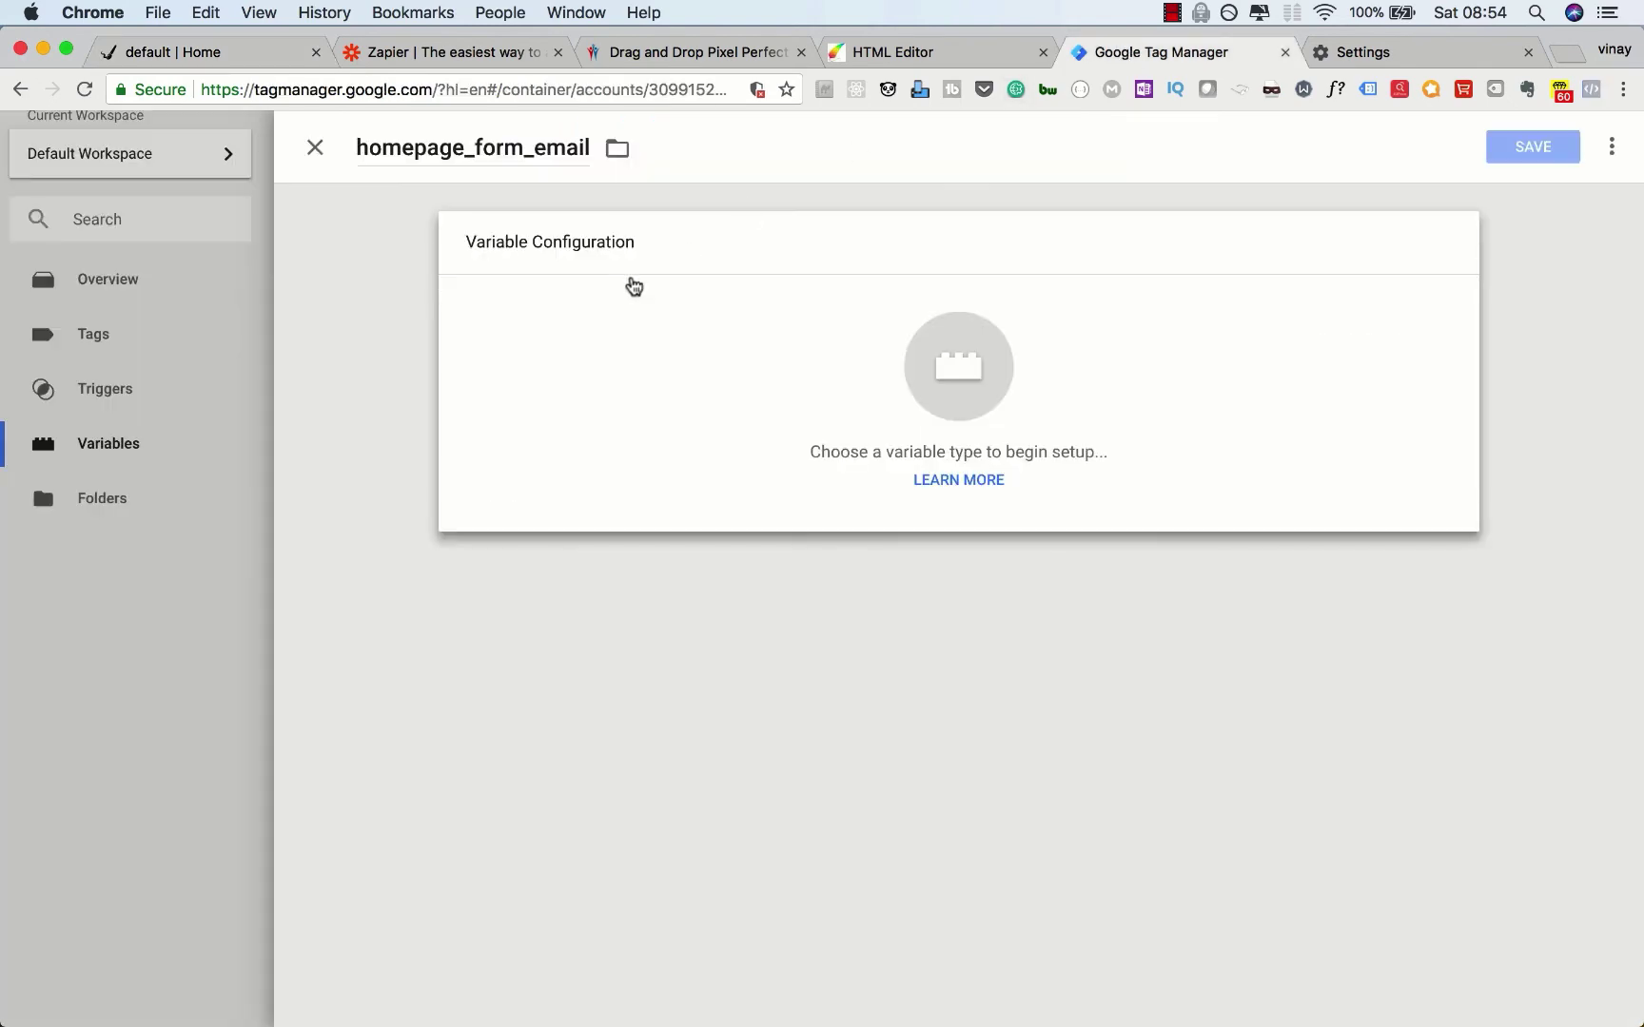
pyautogui.click(637, 401)
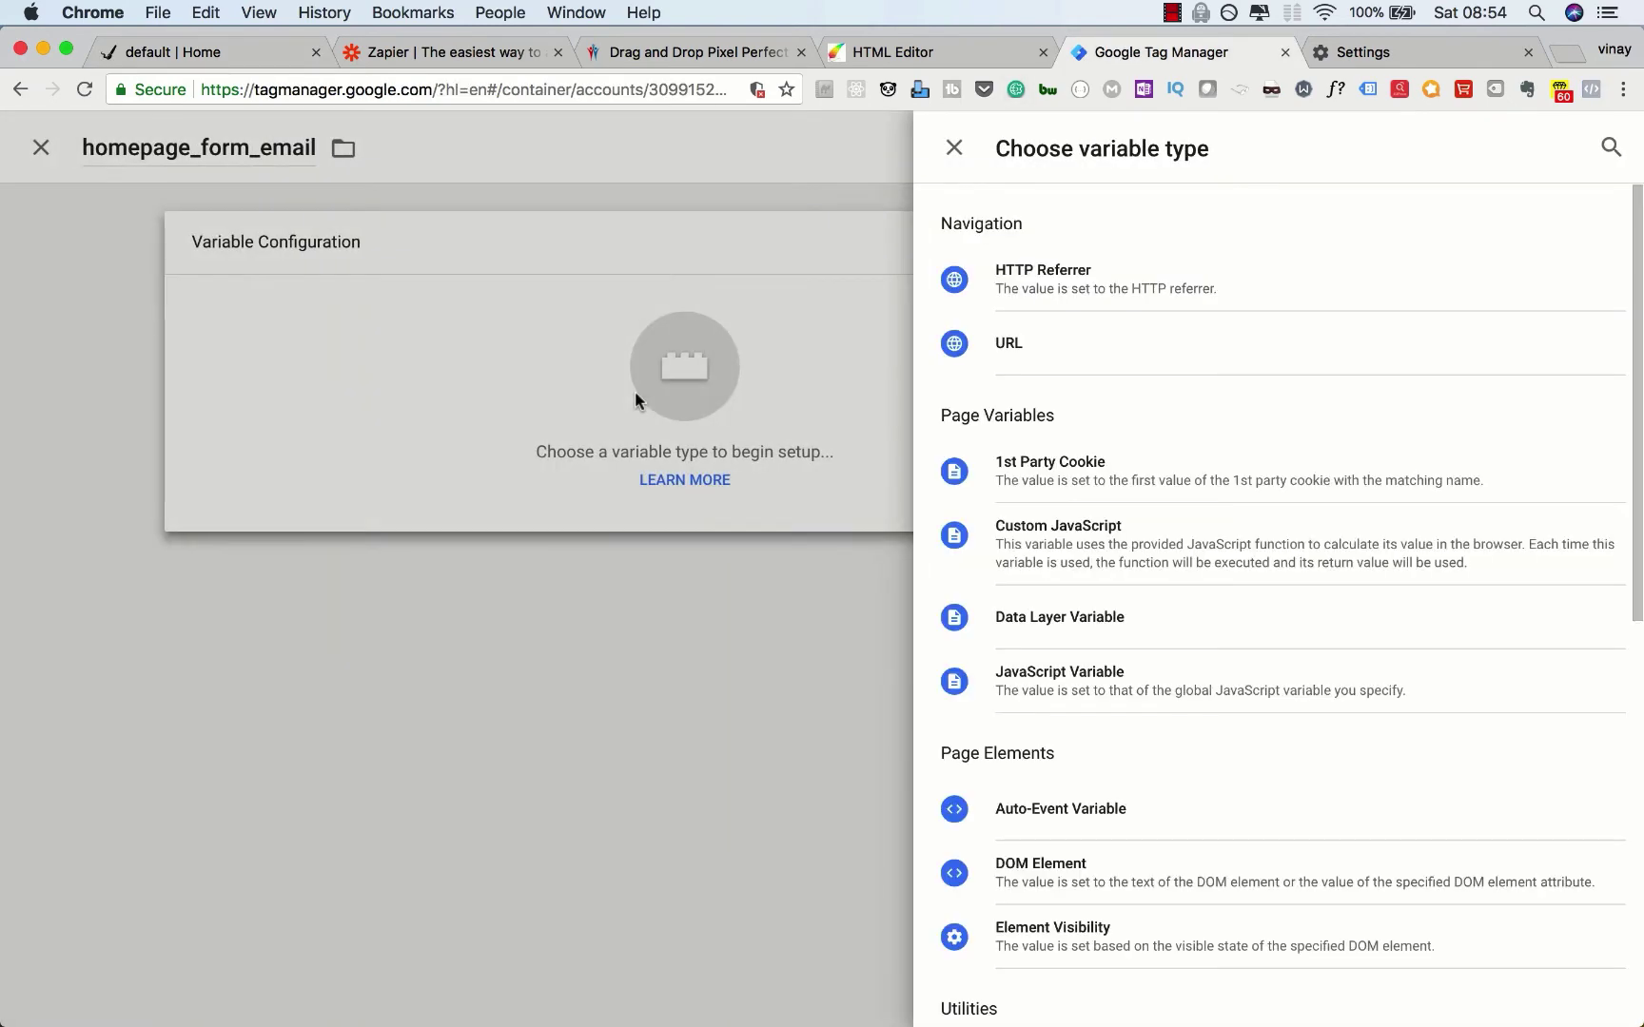
pyautogui.click(1081, 625)
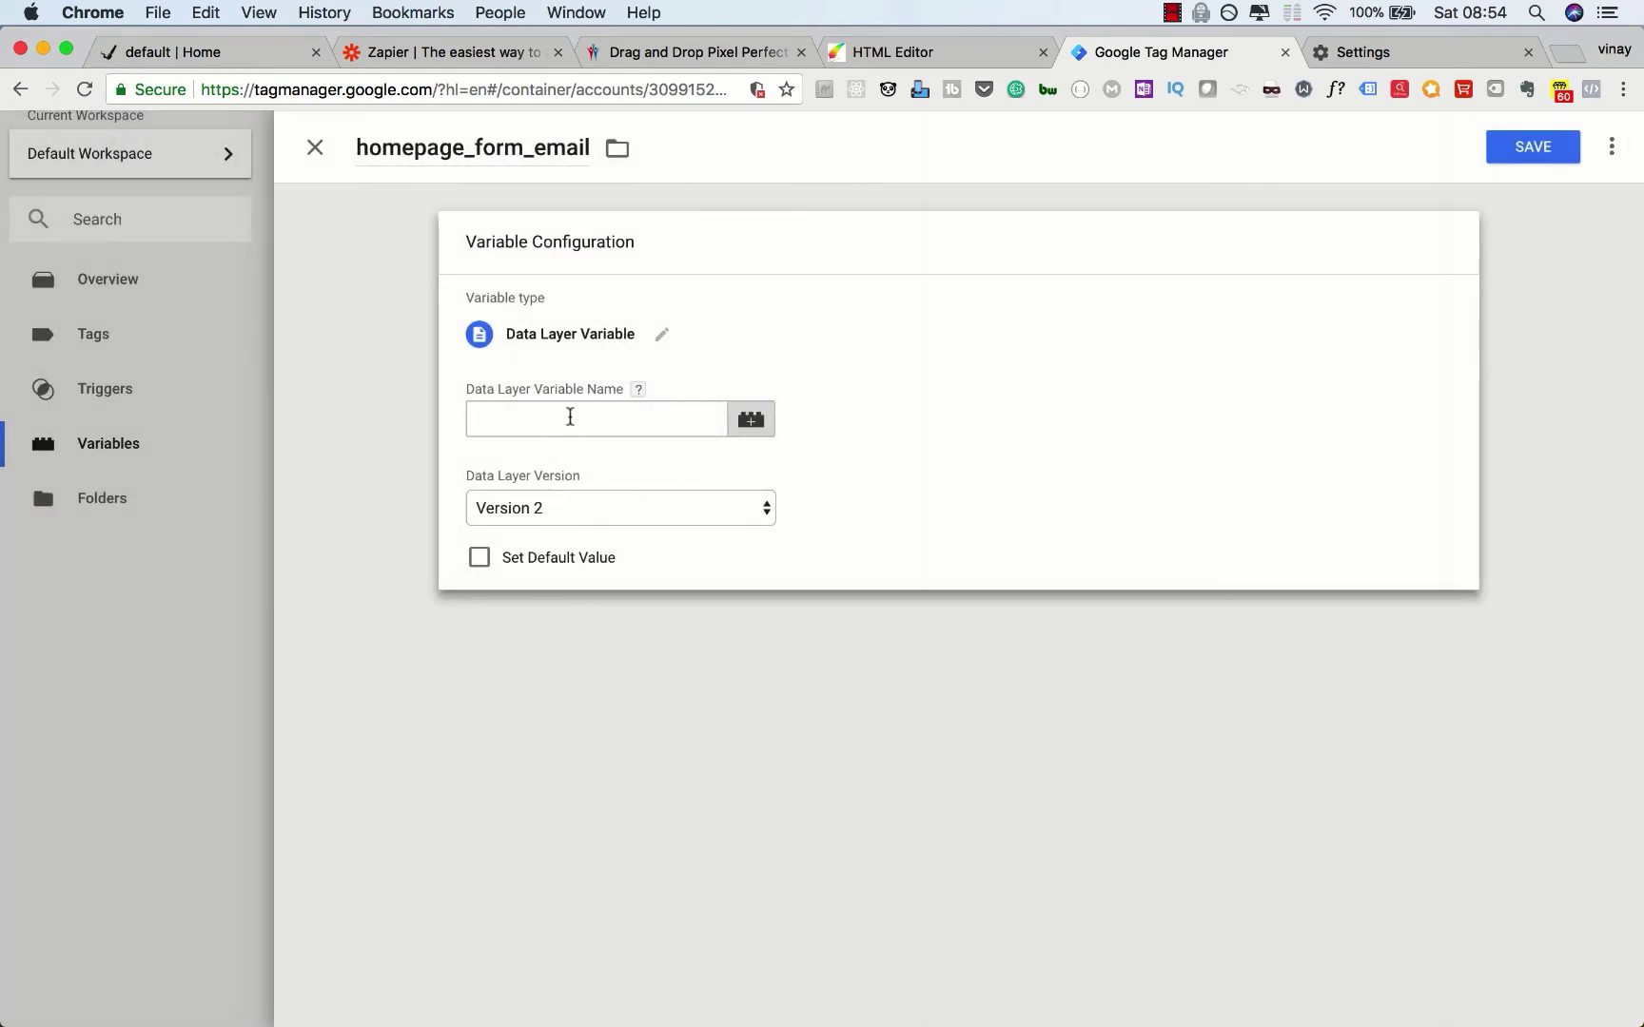
pyautogui.click(558, 417)
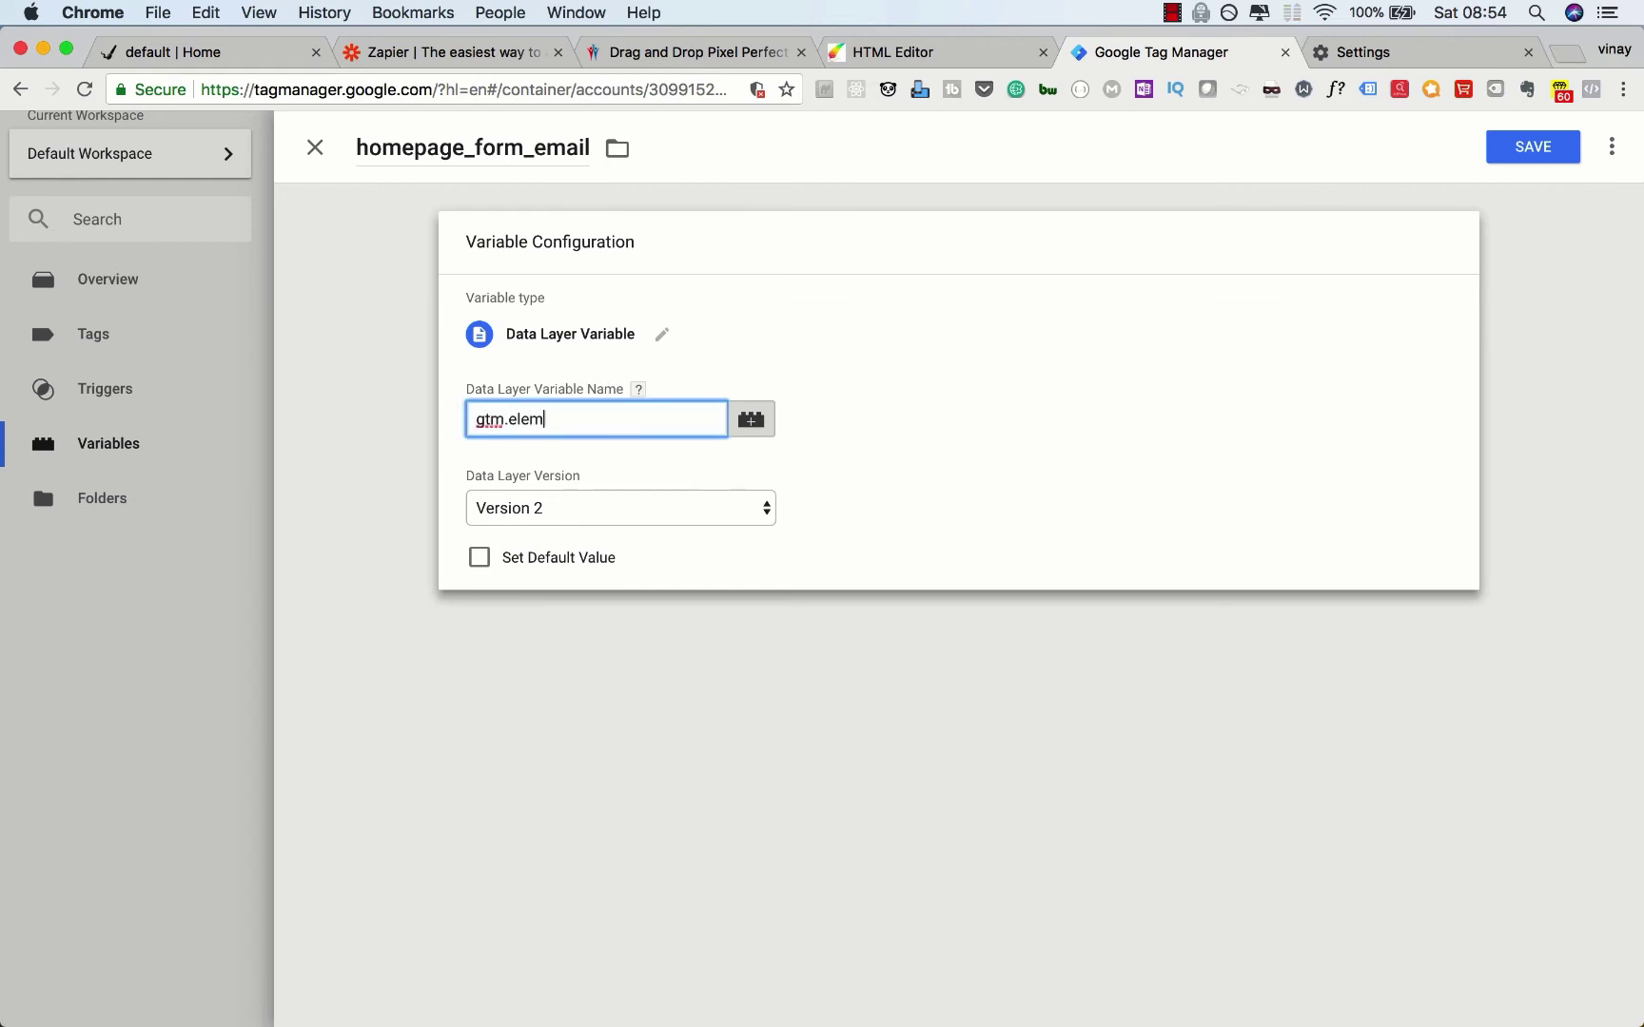
# Step: Recheck the first form input's properties in the Console to confirm the value field path
pyautogui.click(257, 57)
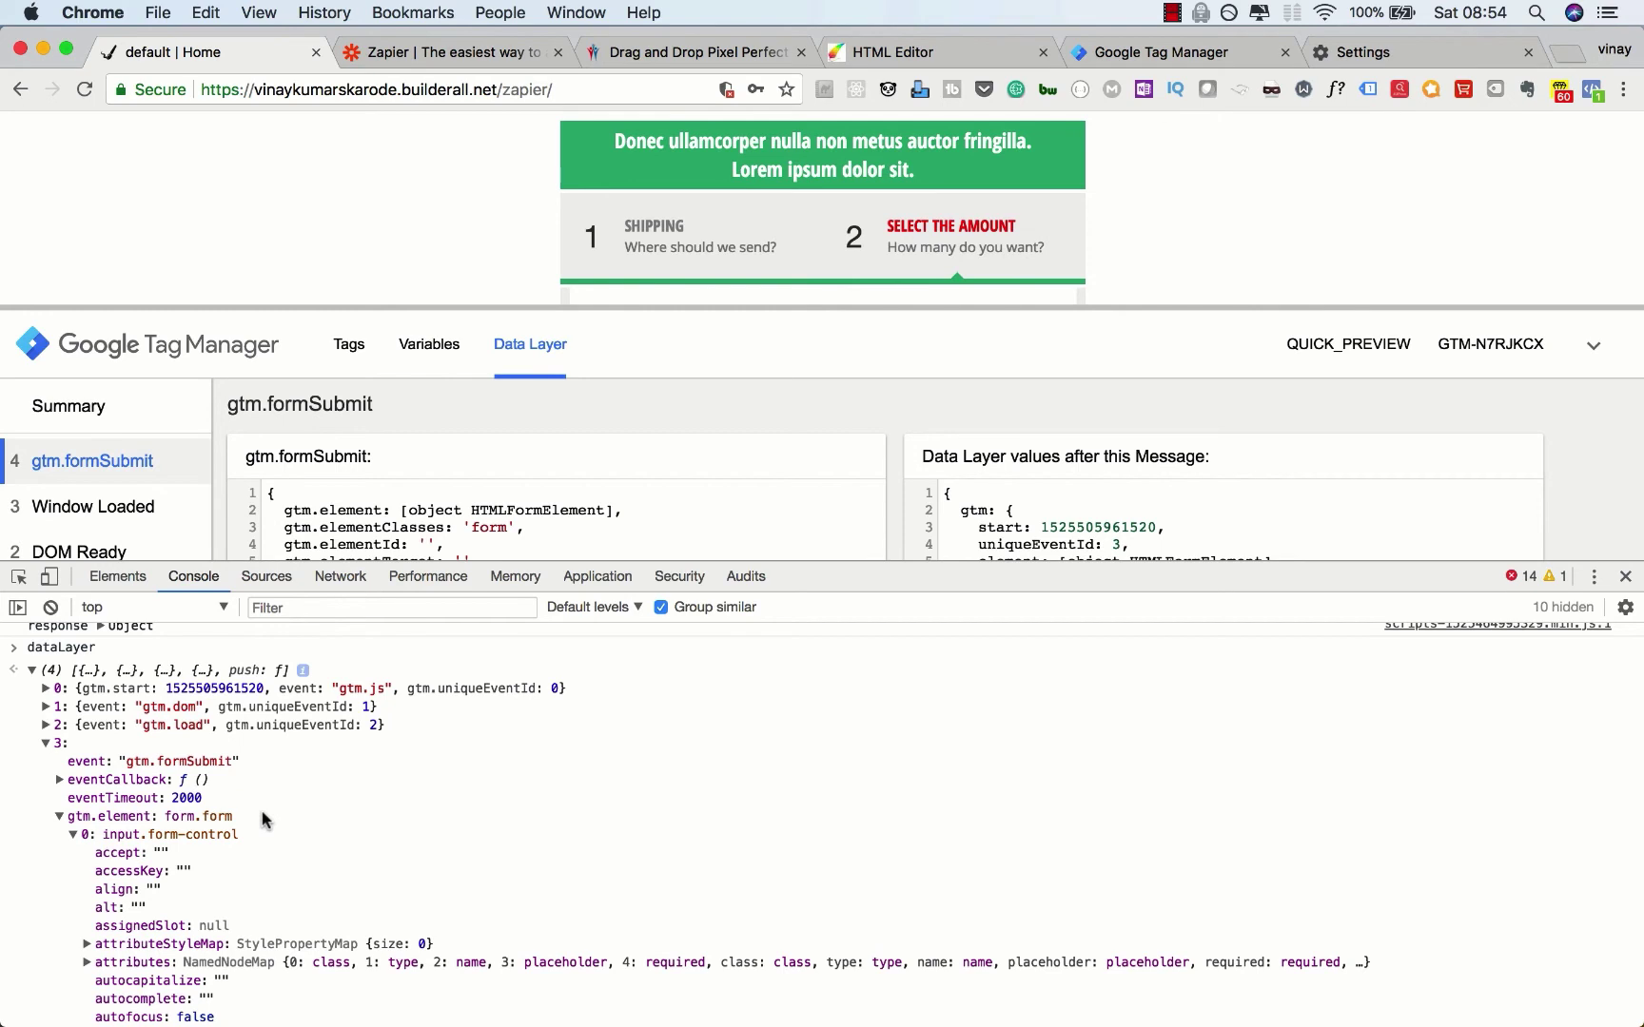
pyautogui.scroll(-2, 263, 818)
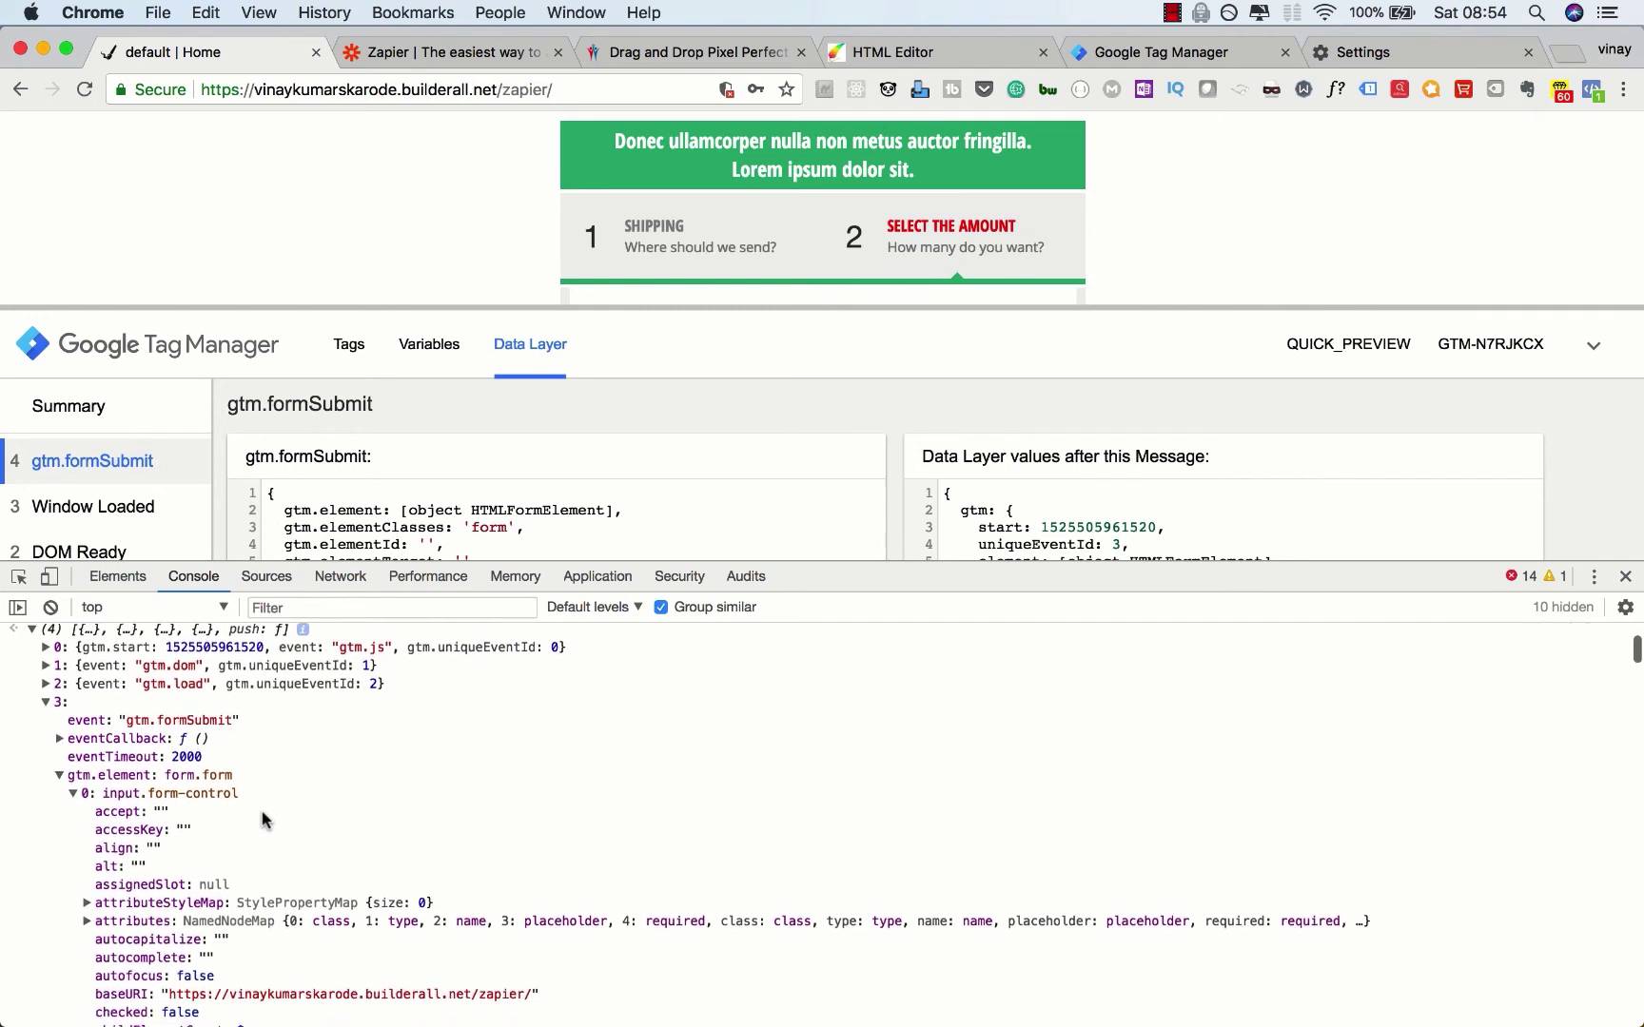
pyautogui.click(73, 796)
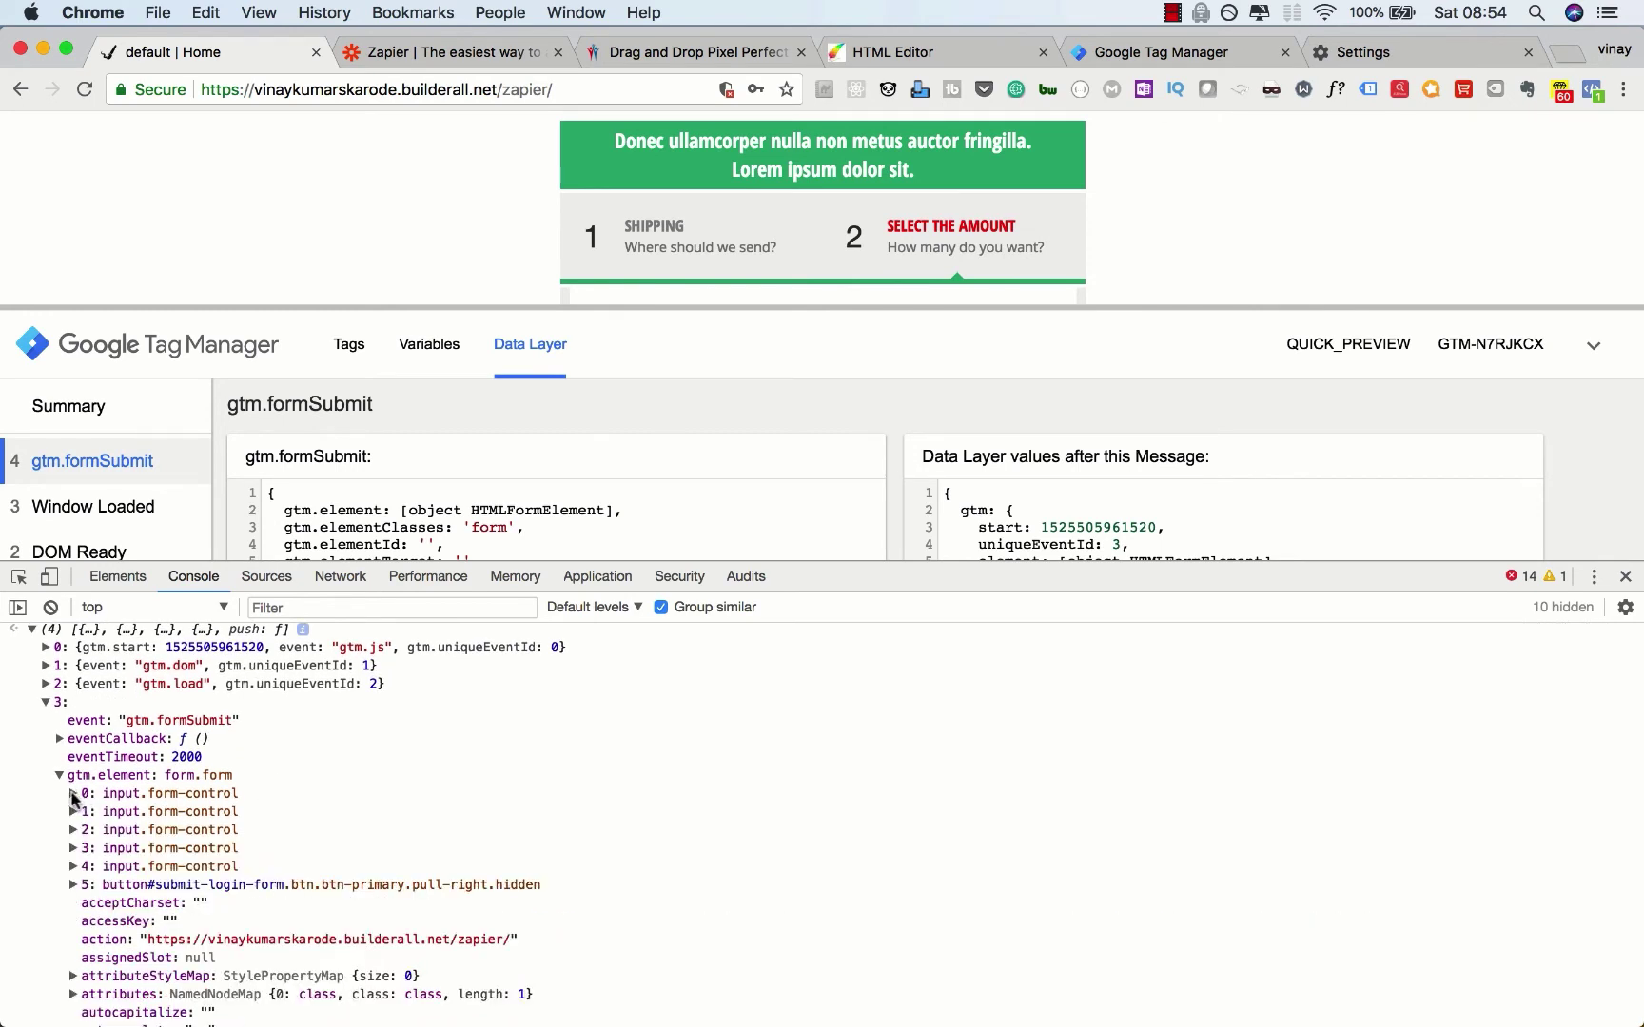
pyautogui.click(73, 795)
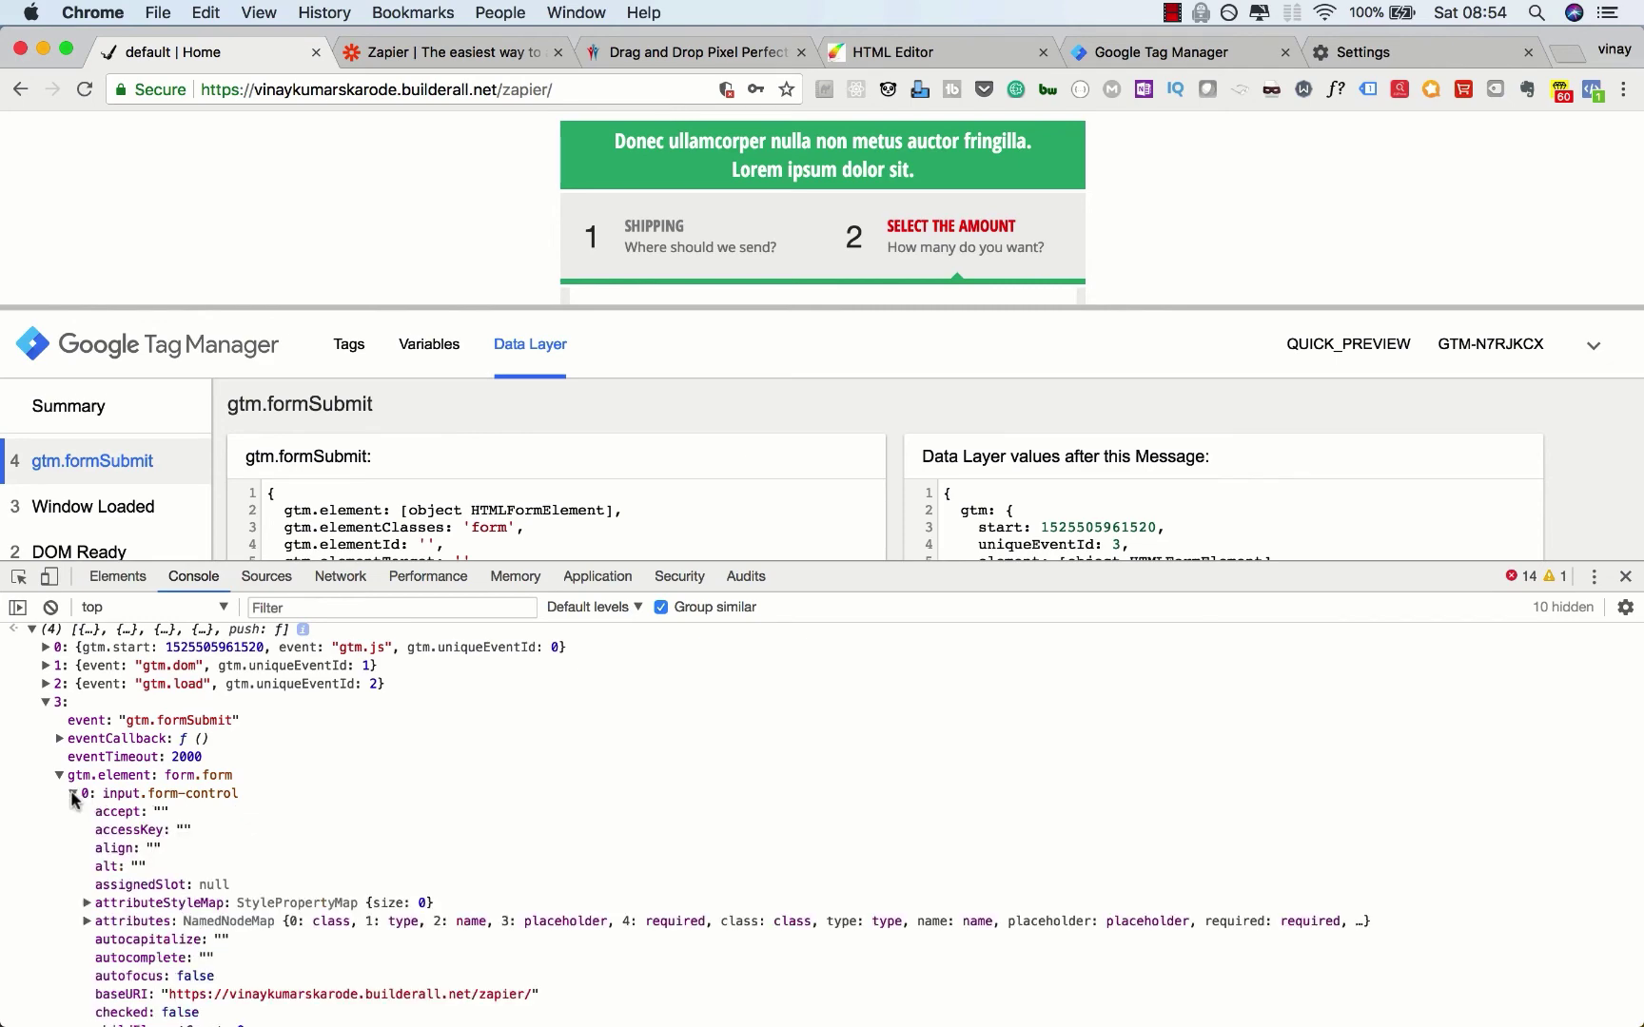
pyautogui.scroll(-20, 73, 797)
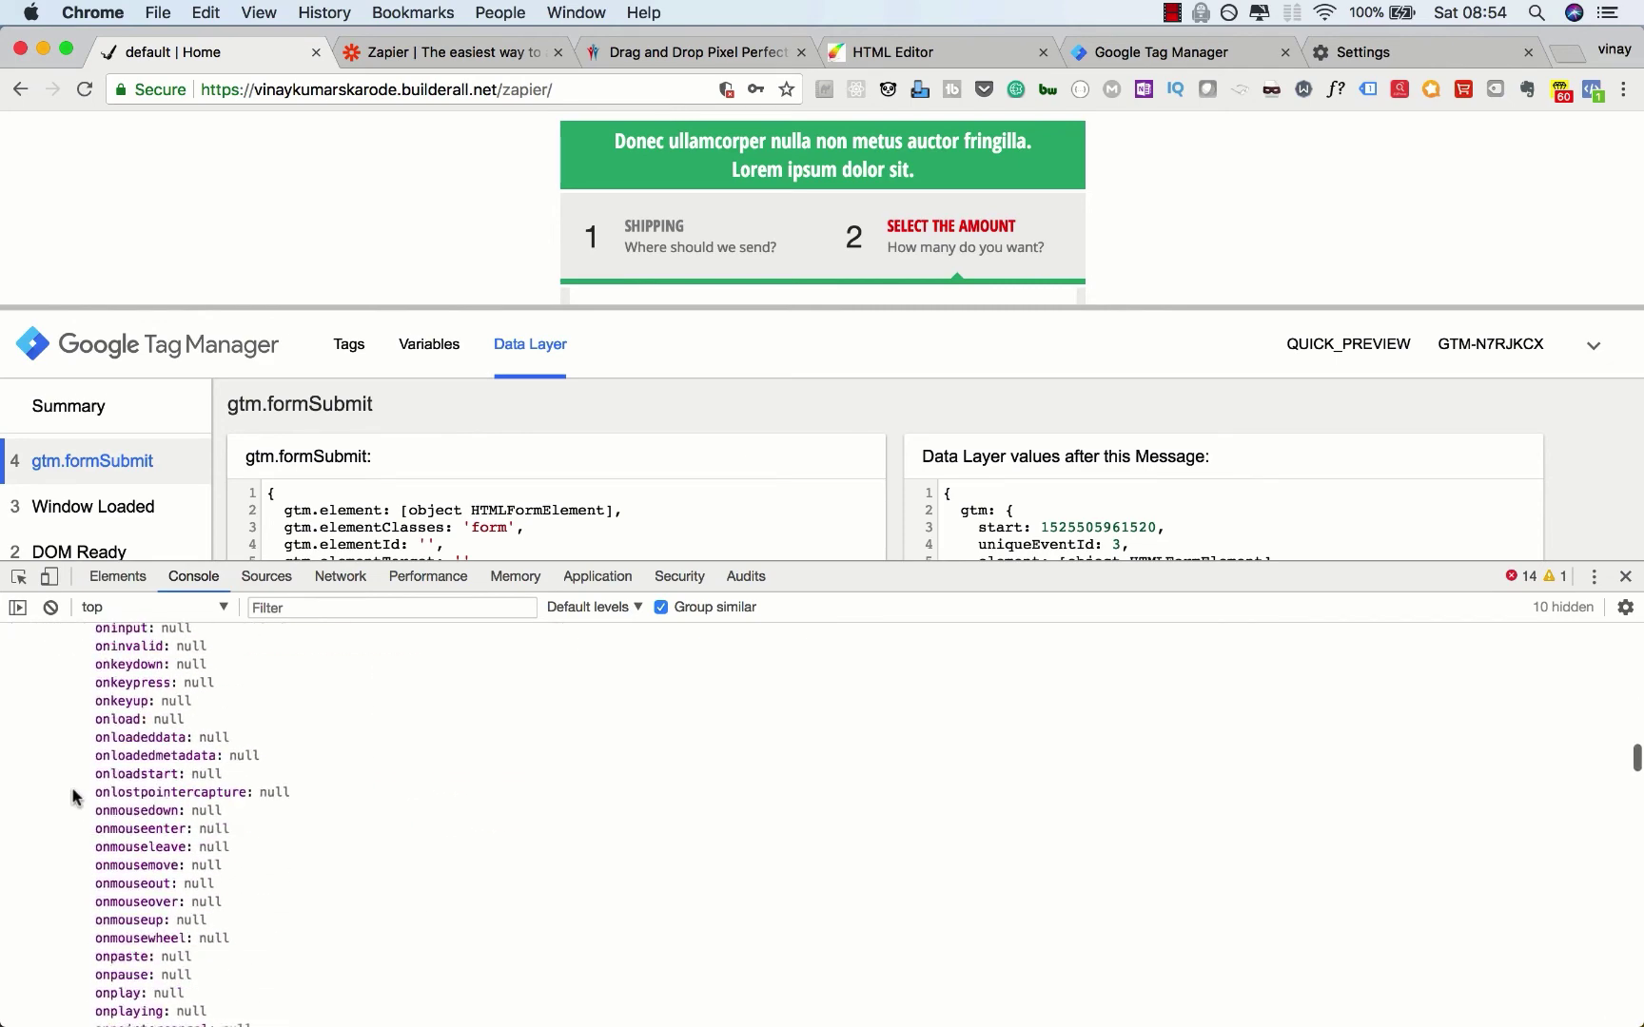
pyautogui.scroll(-20, 73, 797)
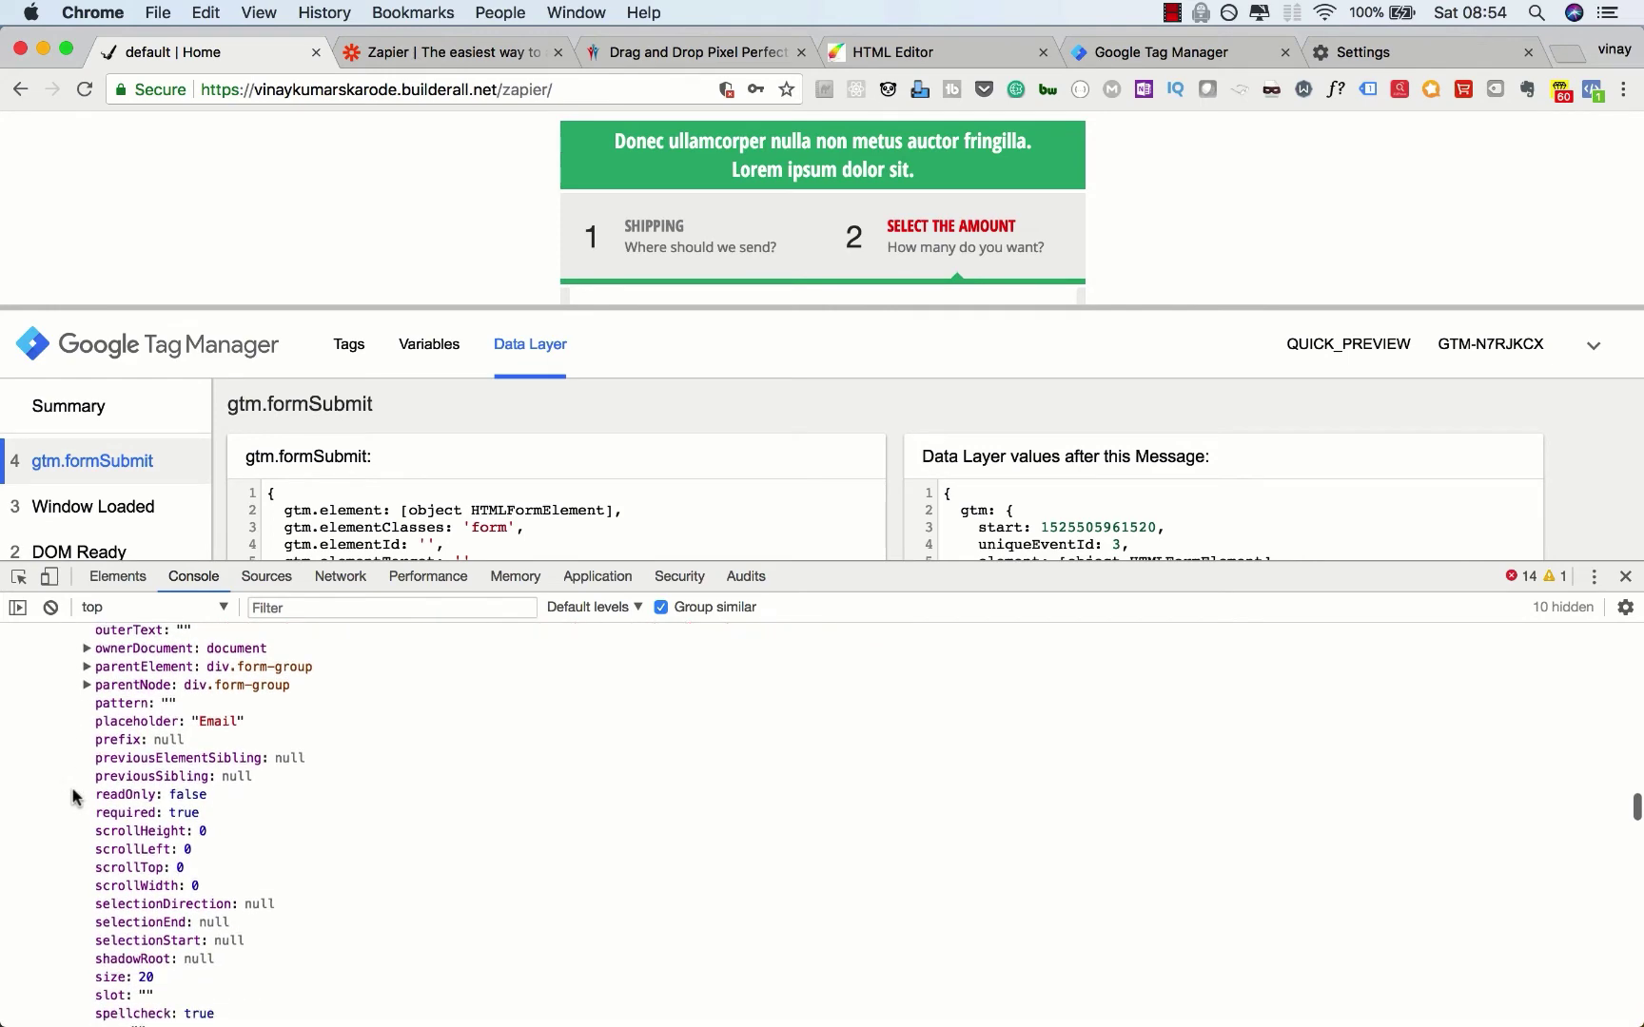
pyautogui.scroll(-10, 74, 797)
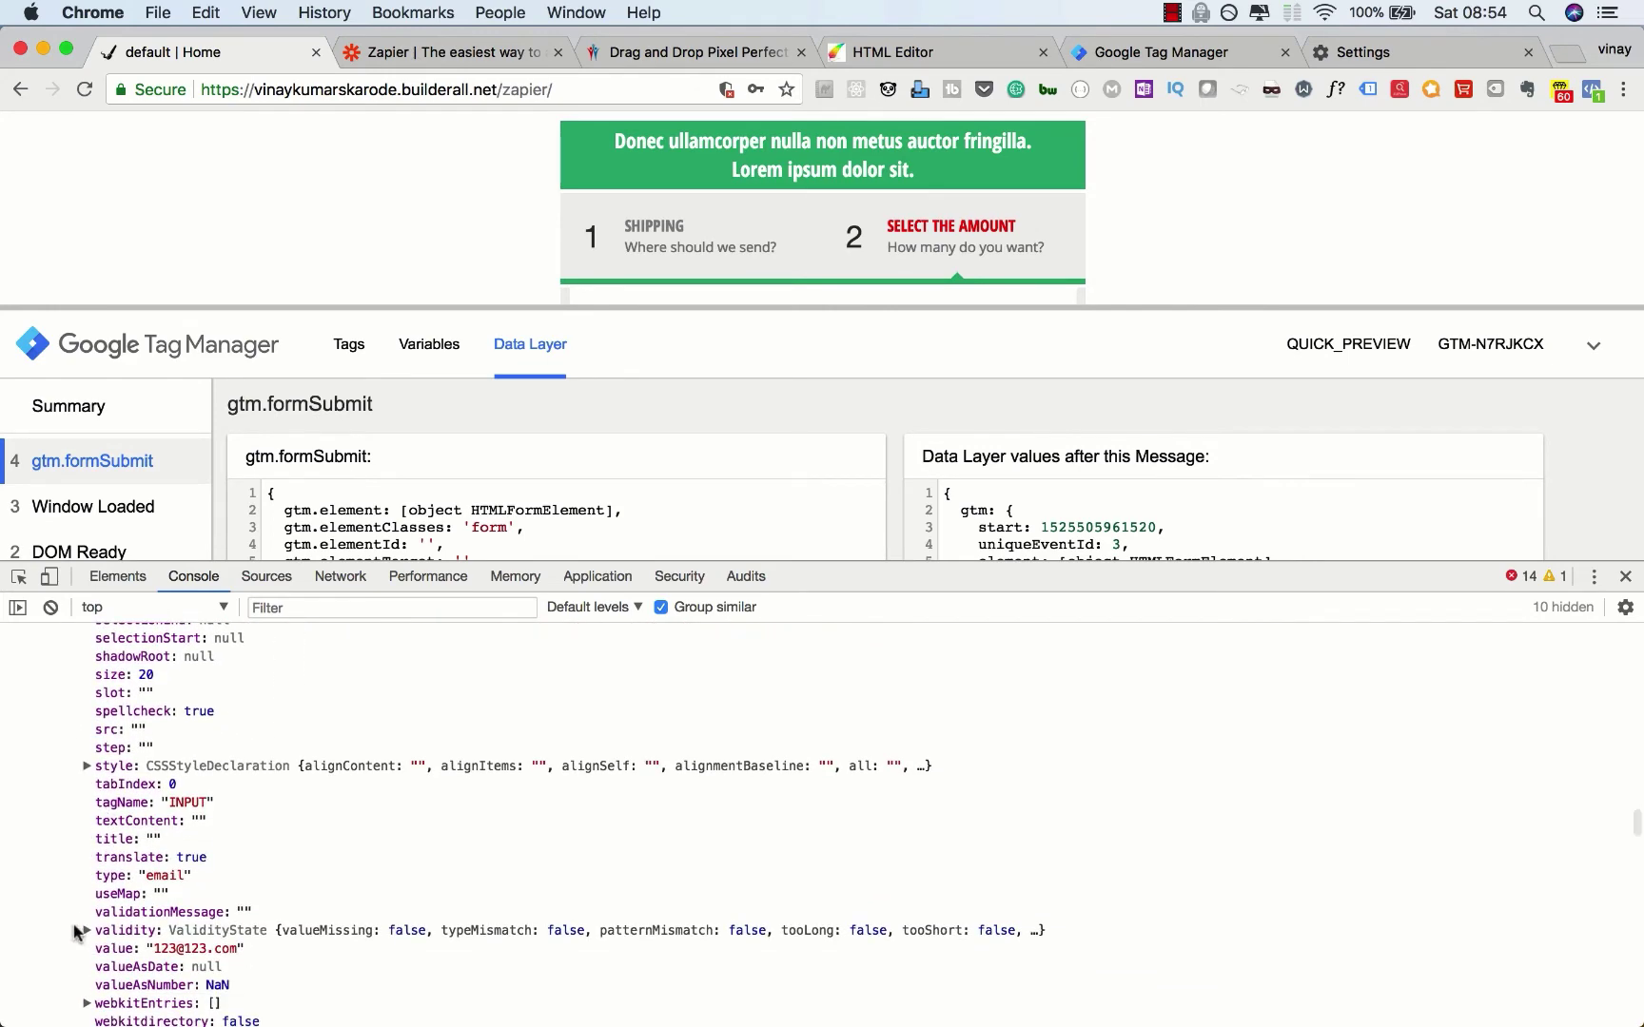
pyautogui.scroll(-3, 77, 930)
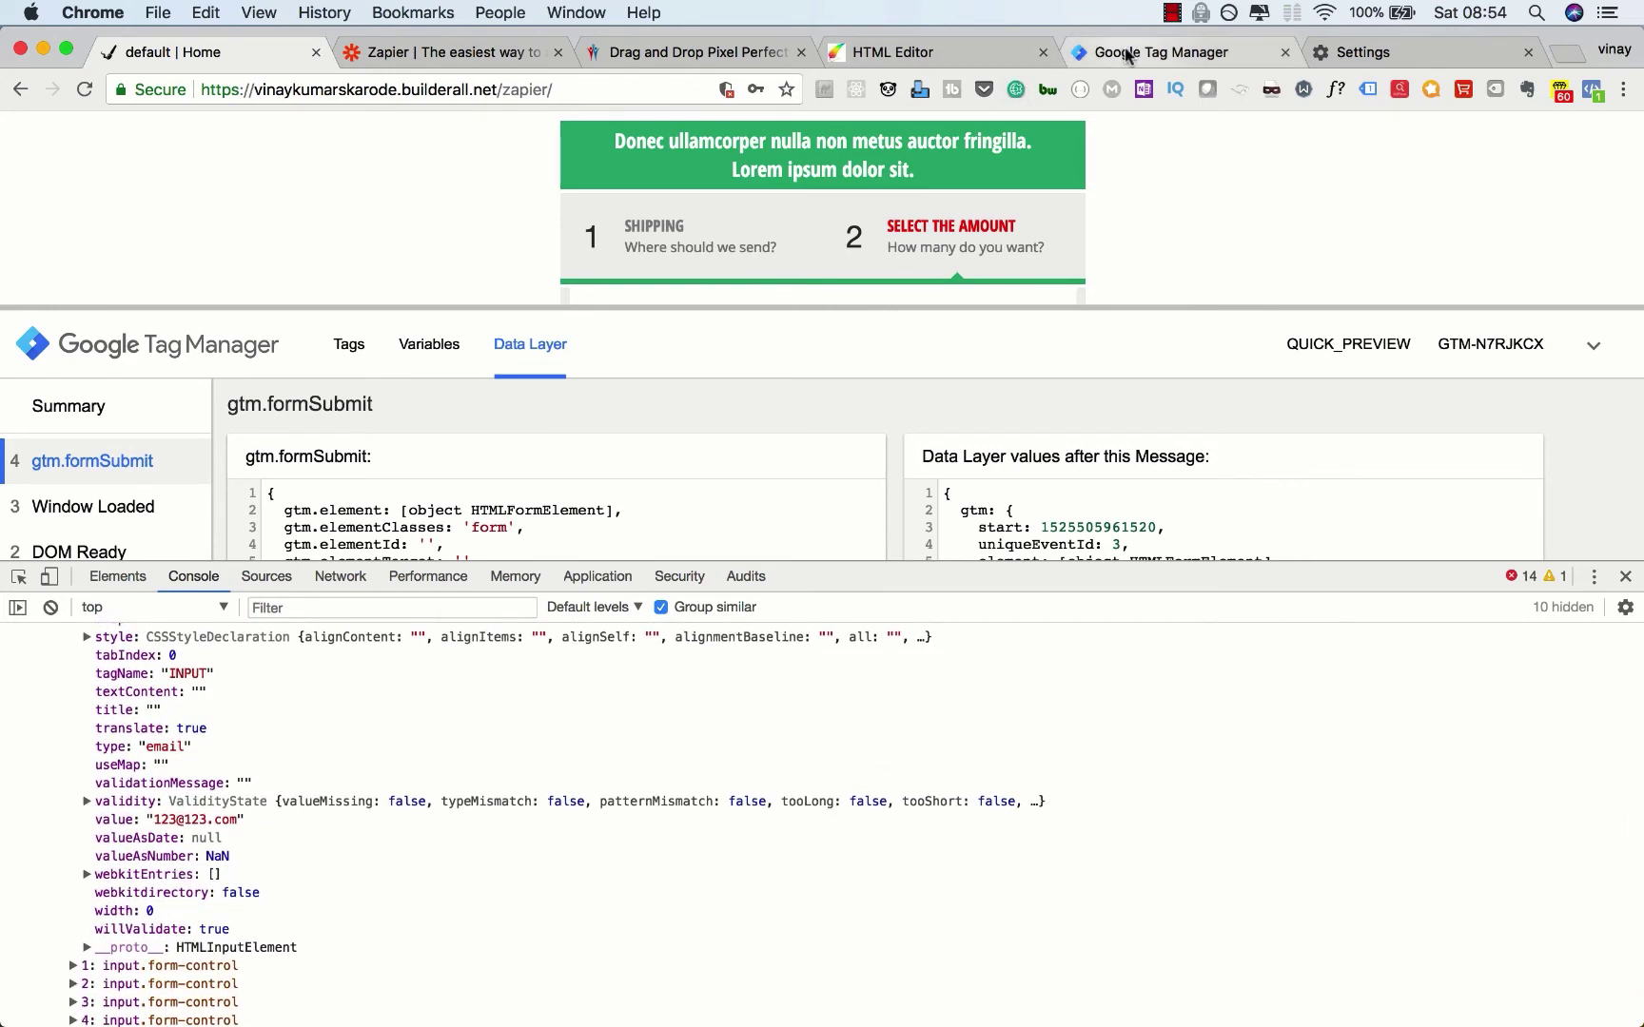
# Step: Complete the name as gtm.element.0.value and save the homepage_form_email variable
pyautogui.click(1126, 56)
pyautogui.write('.element.0.value')
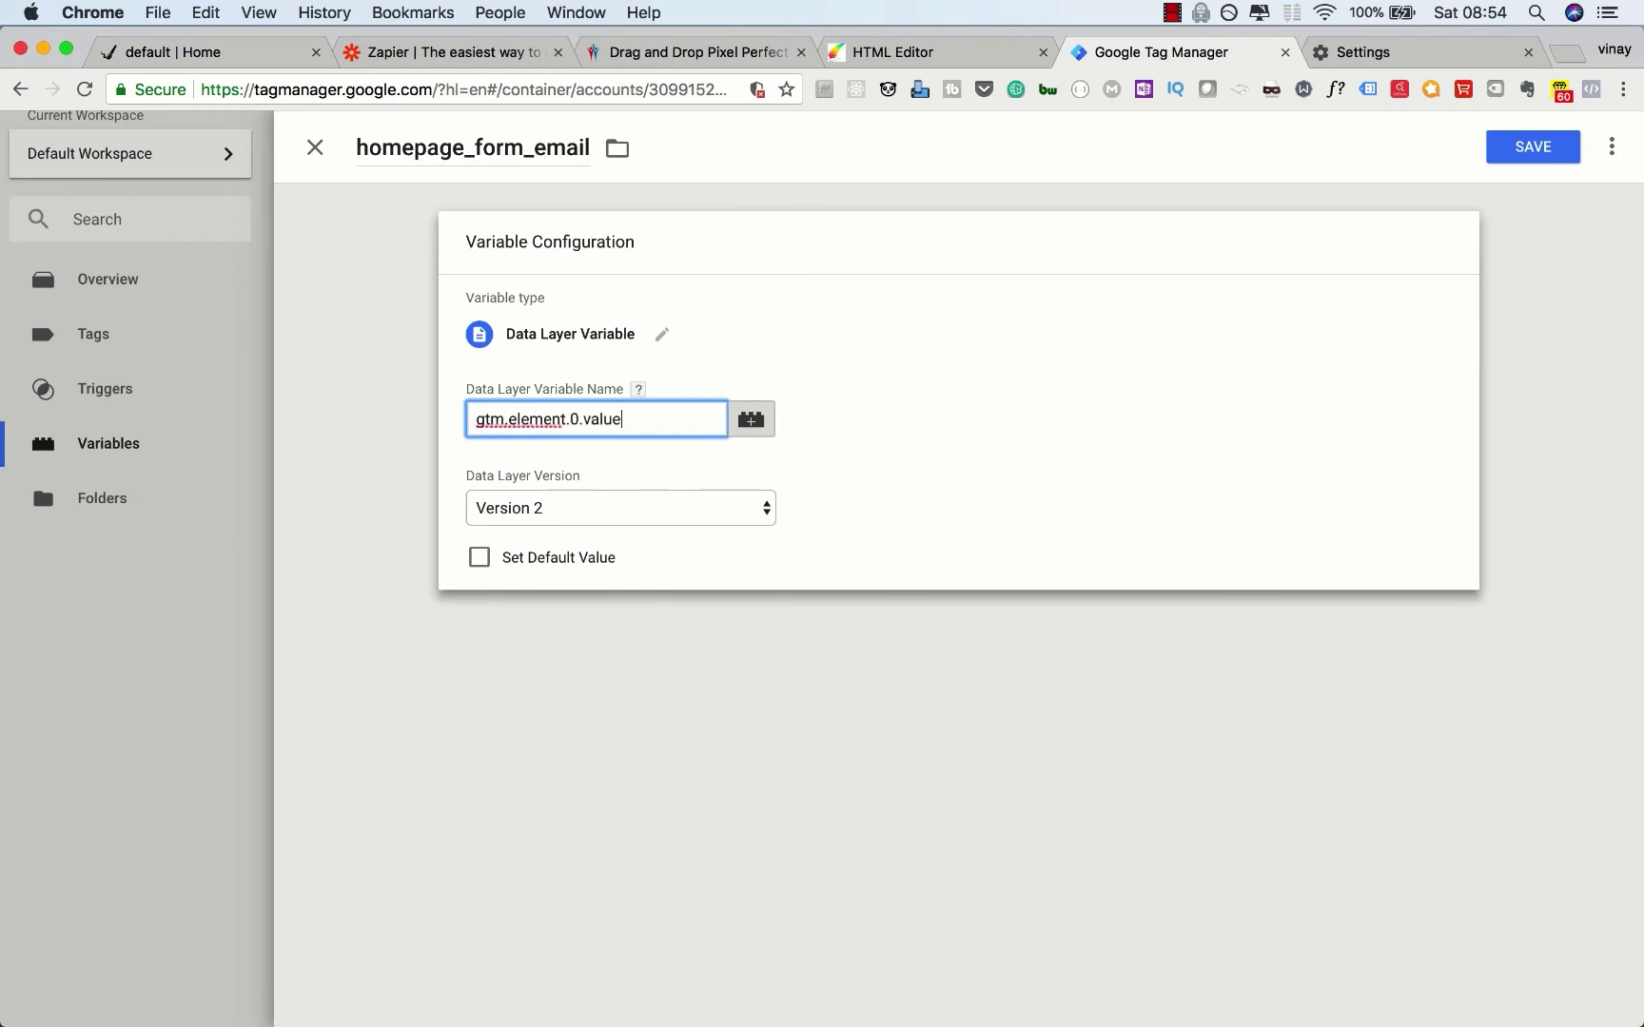
pyautogui.click(574, 700)
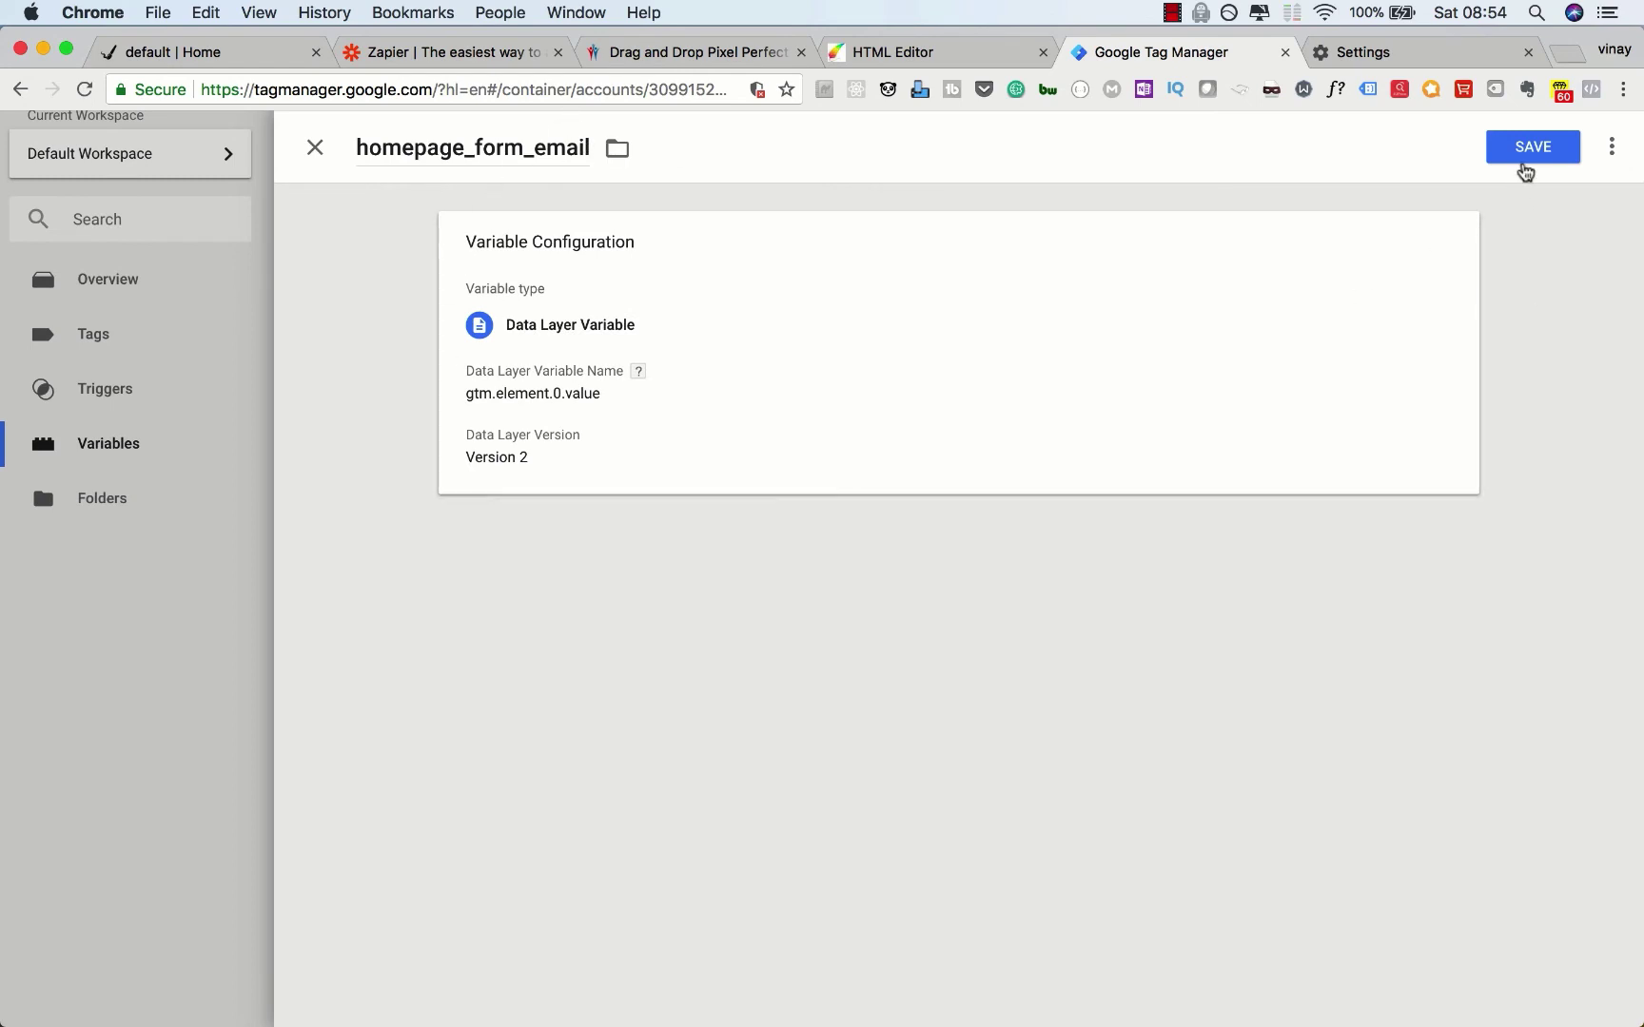
pyautogui.click(1529, 150)
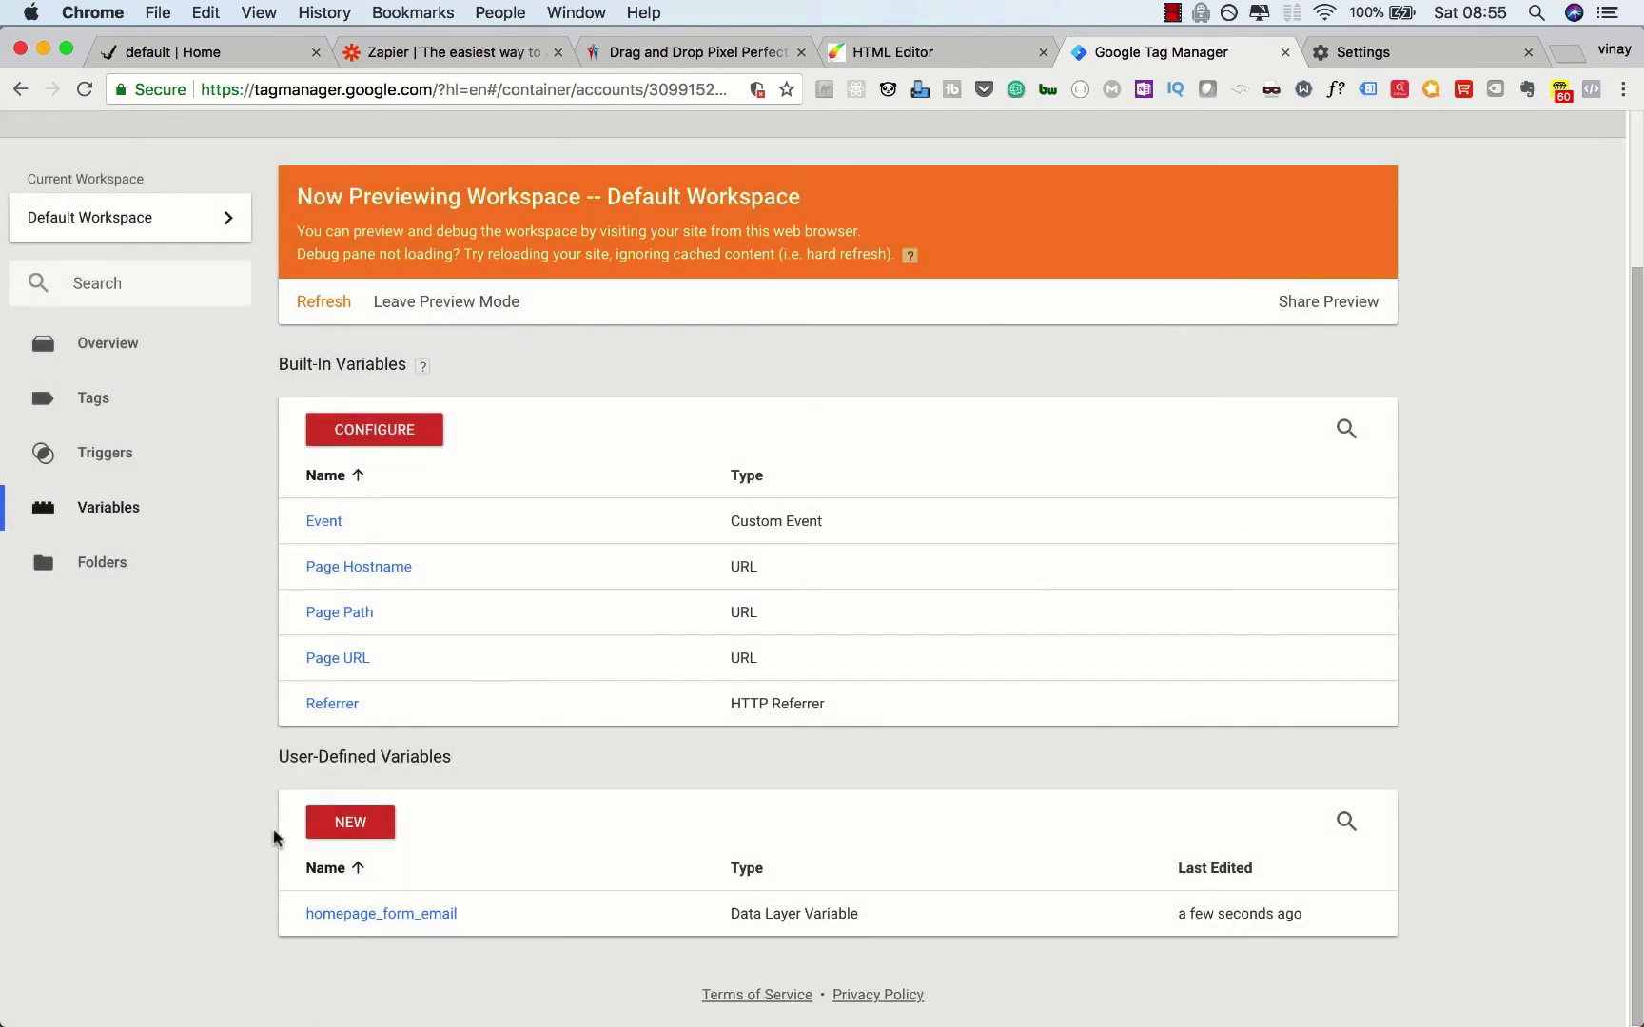
# Step: Create and save homepage_form_firstname as a Data Layer Variable reading gtm.element.1.value
pyautogui.click(350, 824)
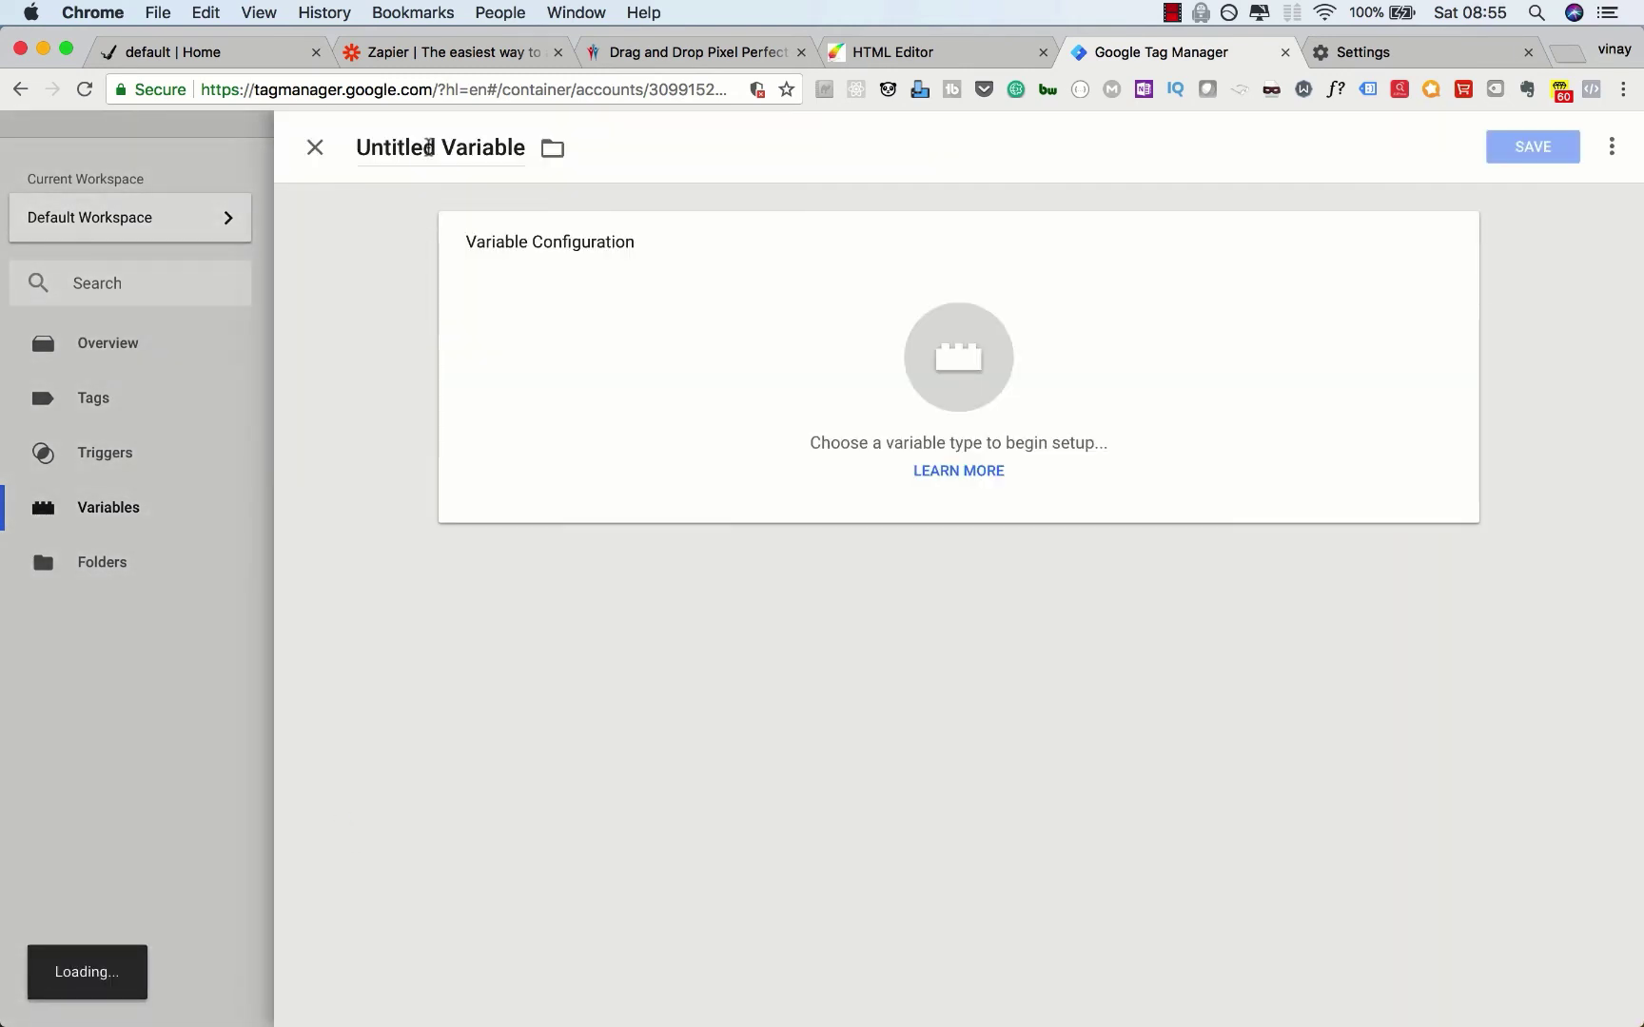
pyautogui.tripleClick(428, 147)
pyautogui.write('home')
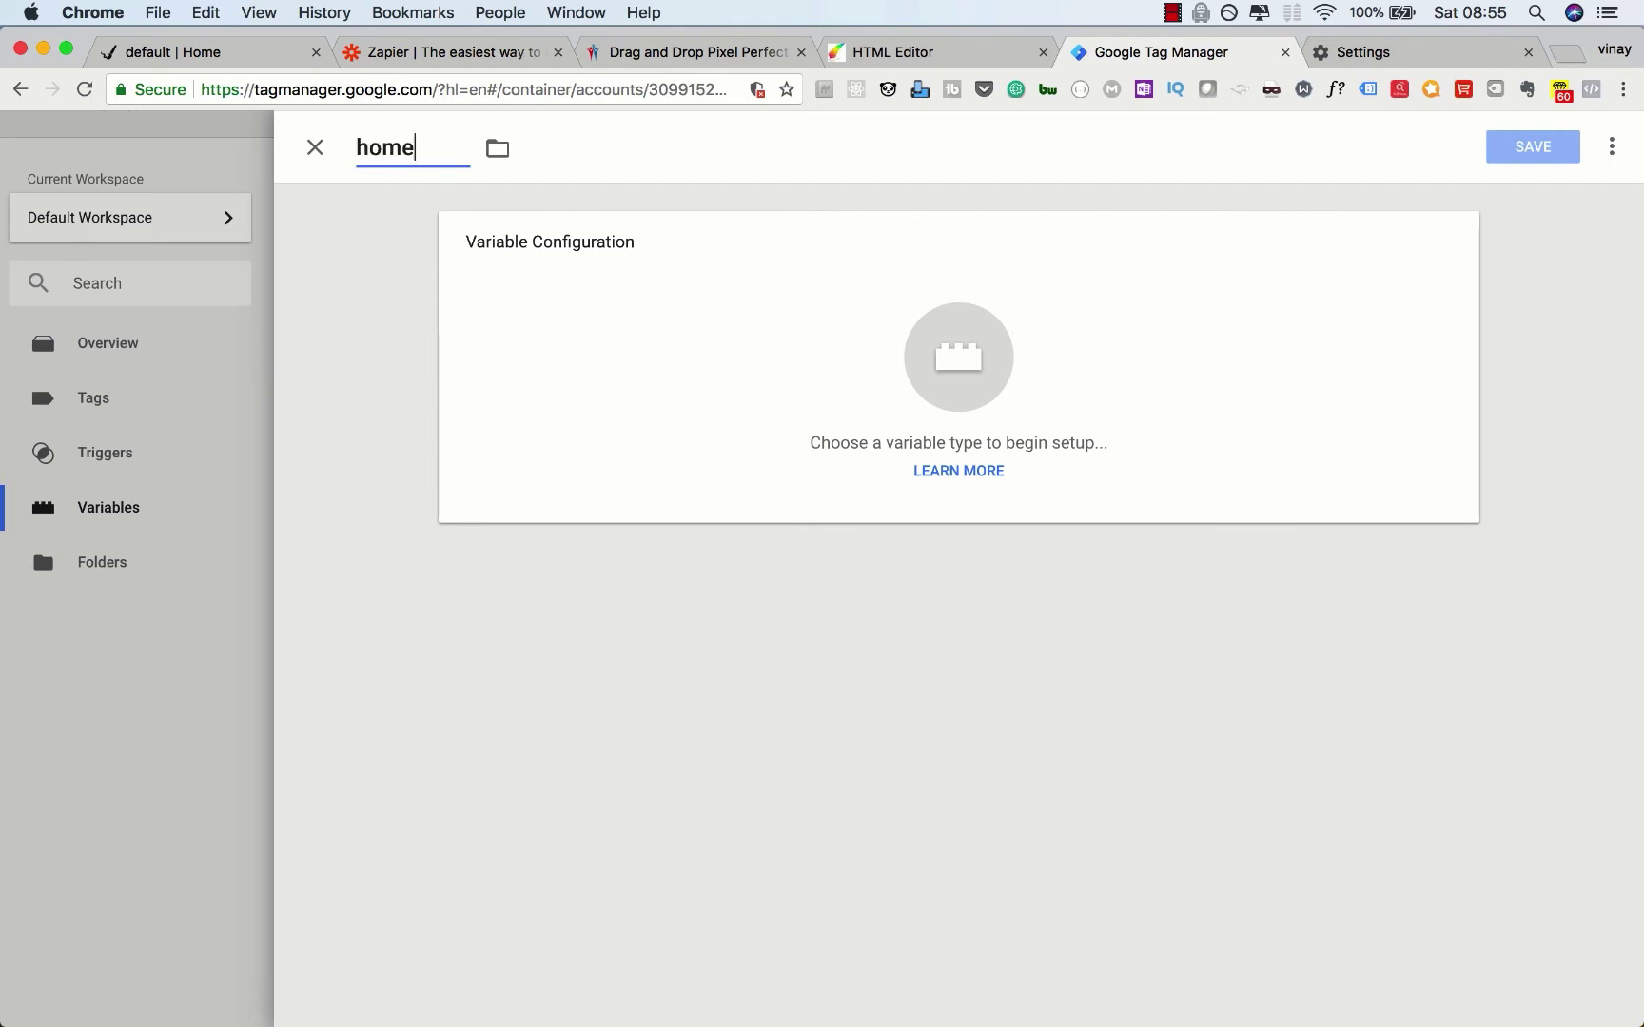
pyautogui.write('page_fo')
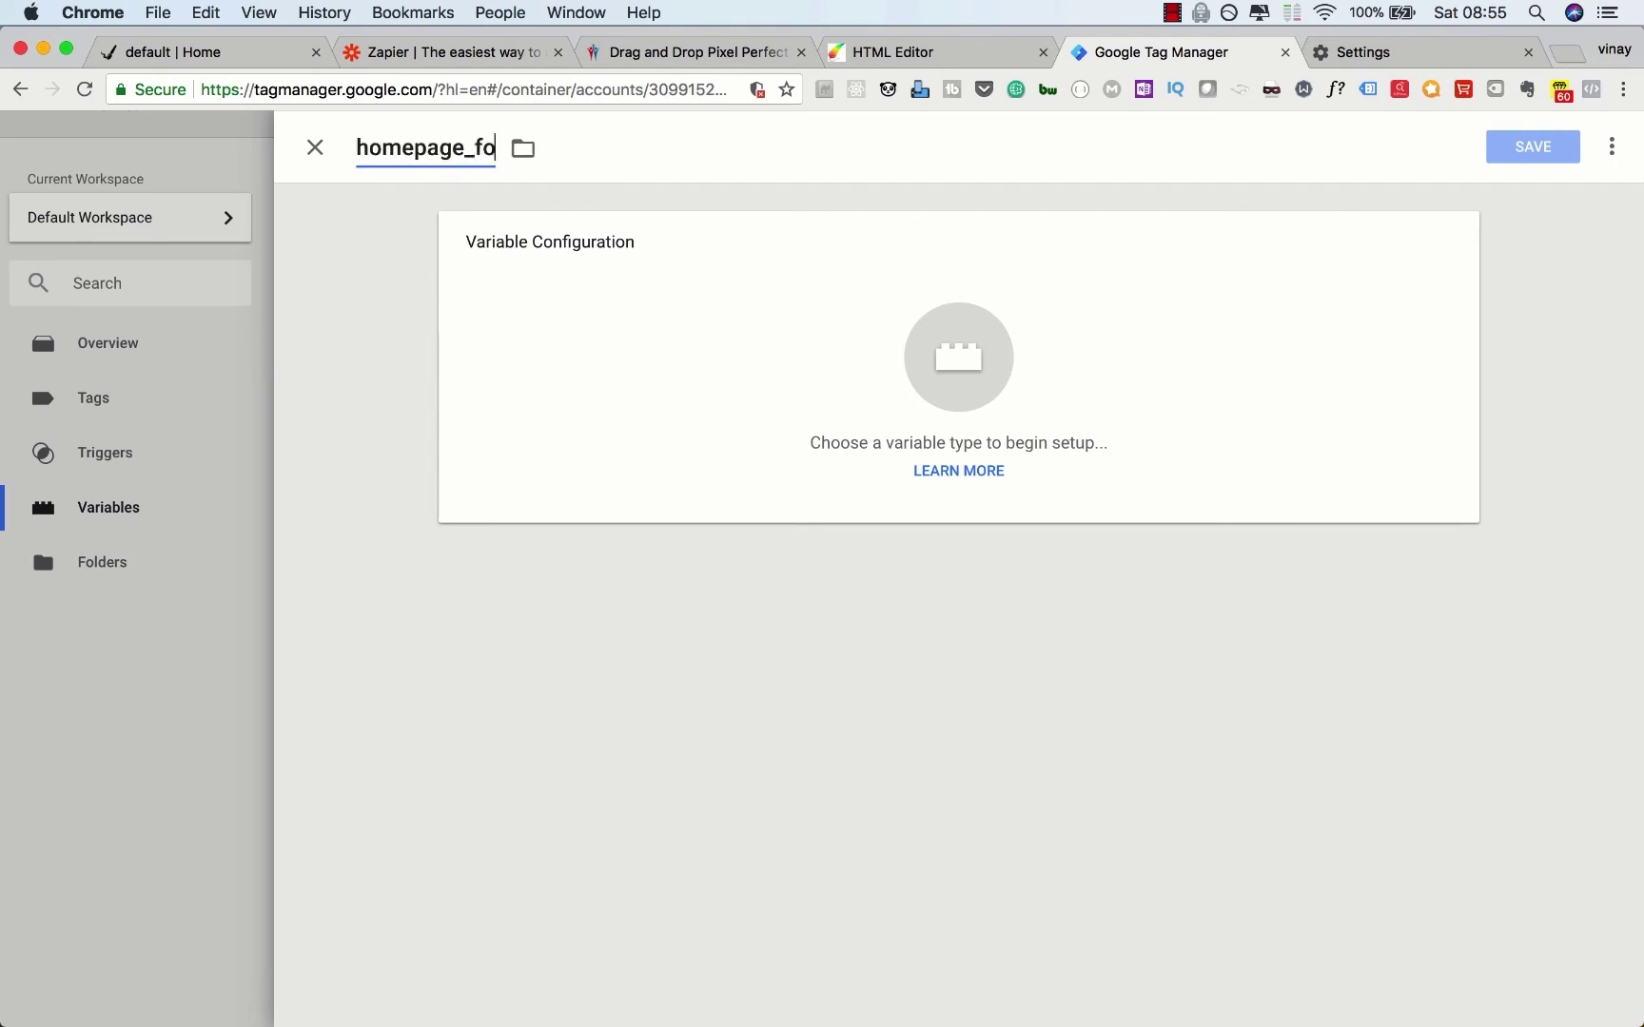
pyautogui.write('rm_firstname')
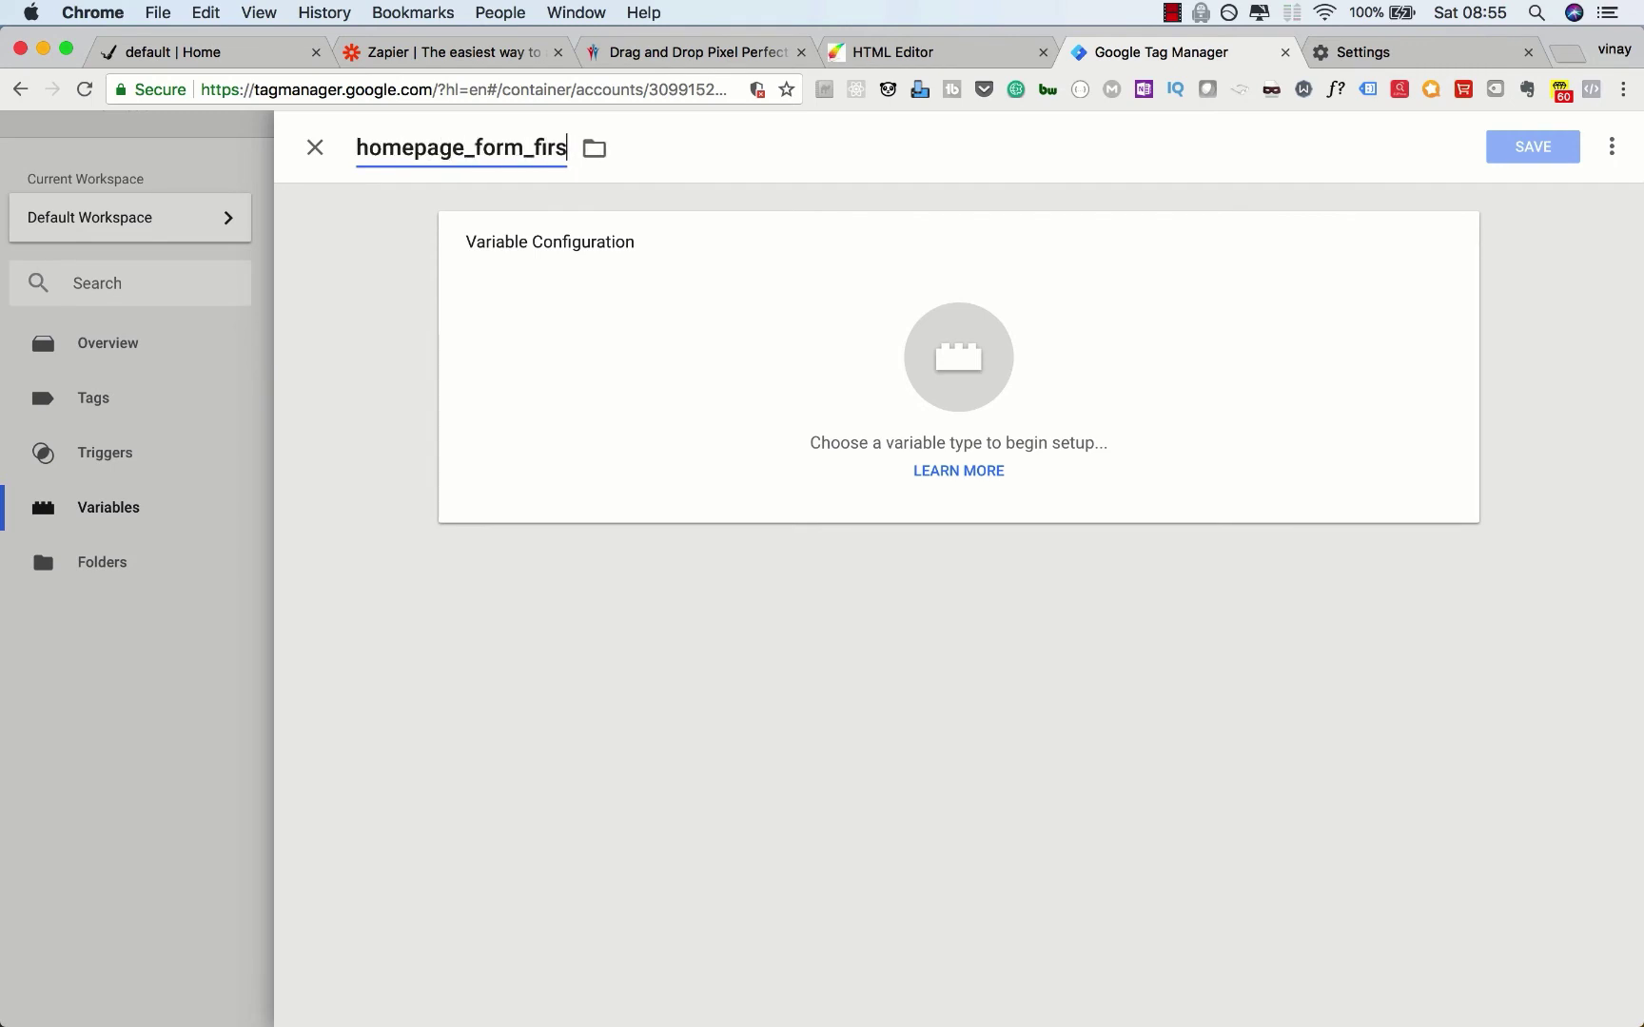
pyautogui.click(577, 360)
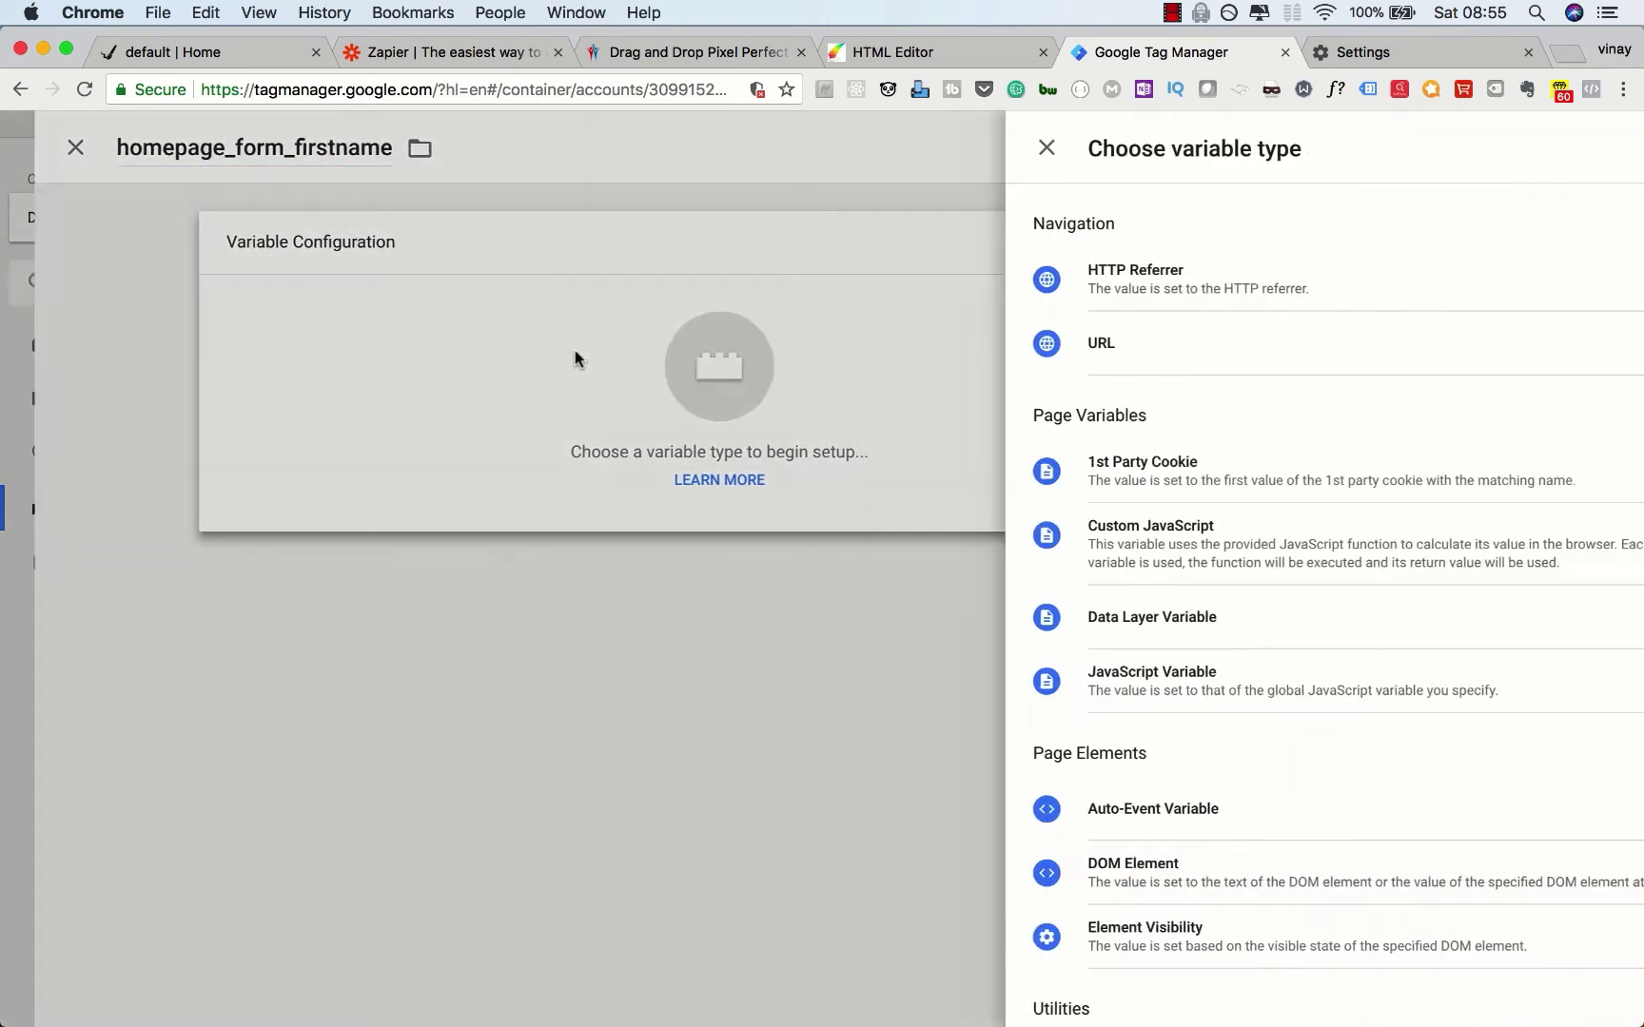
pyautogui.click(1025, 624)
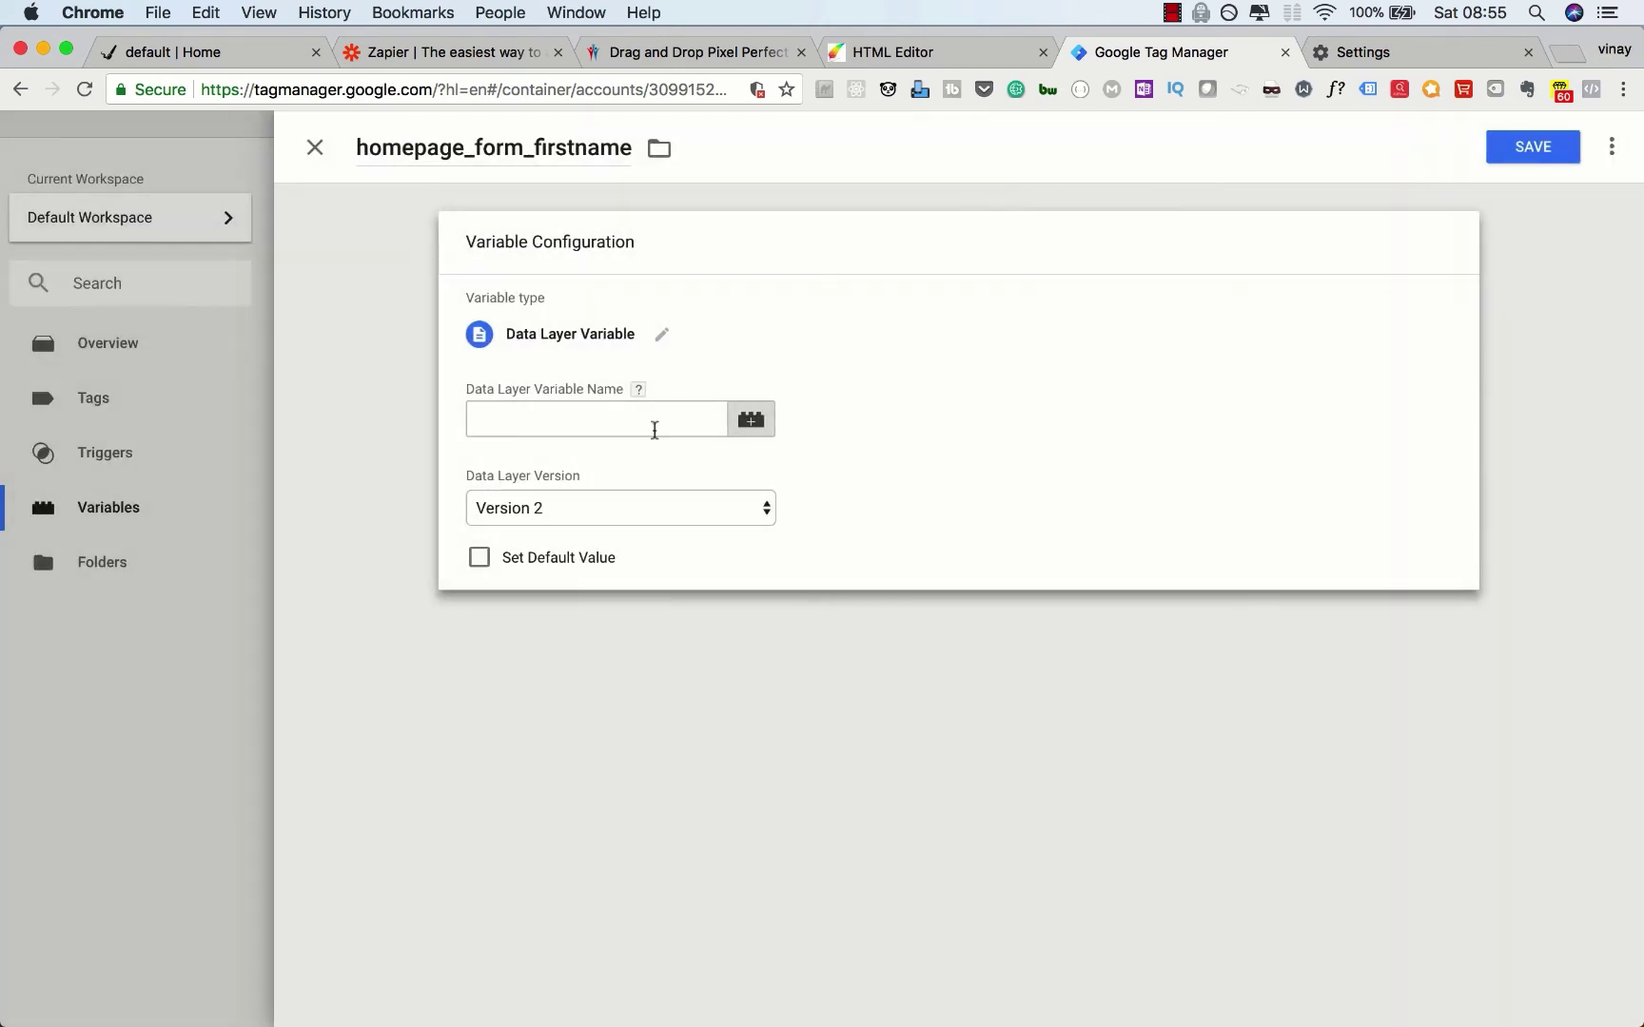
pyautogui.click(626, 421)
pyautogui.write('gtm.')
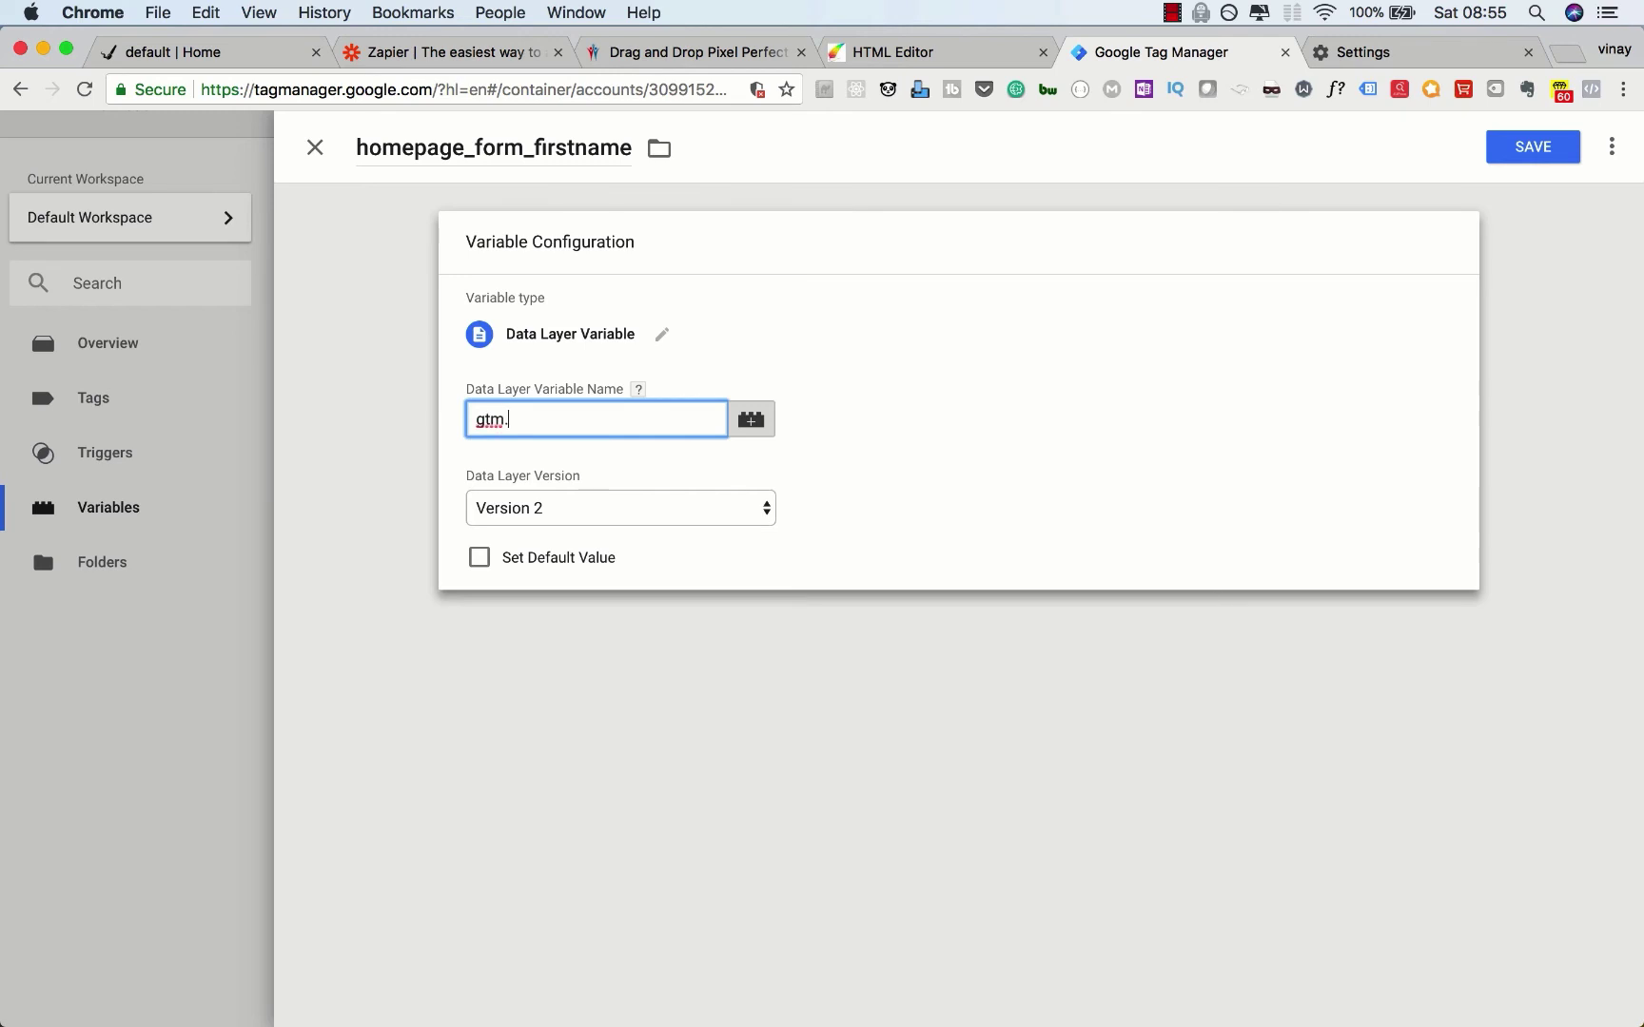
pyautogui.write('element.1.value')
pyautogui.click(1529, 150)
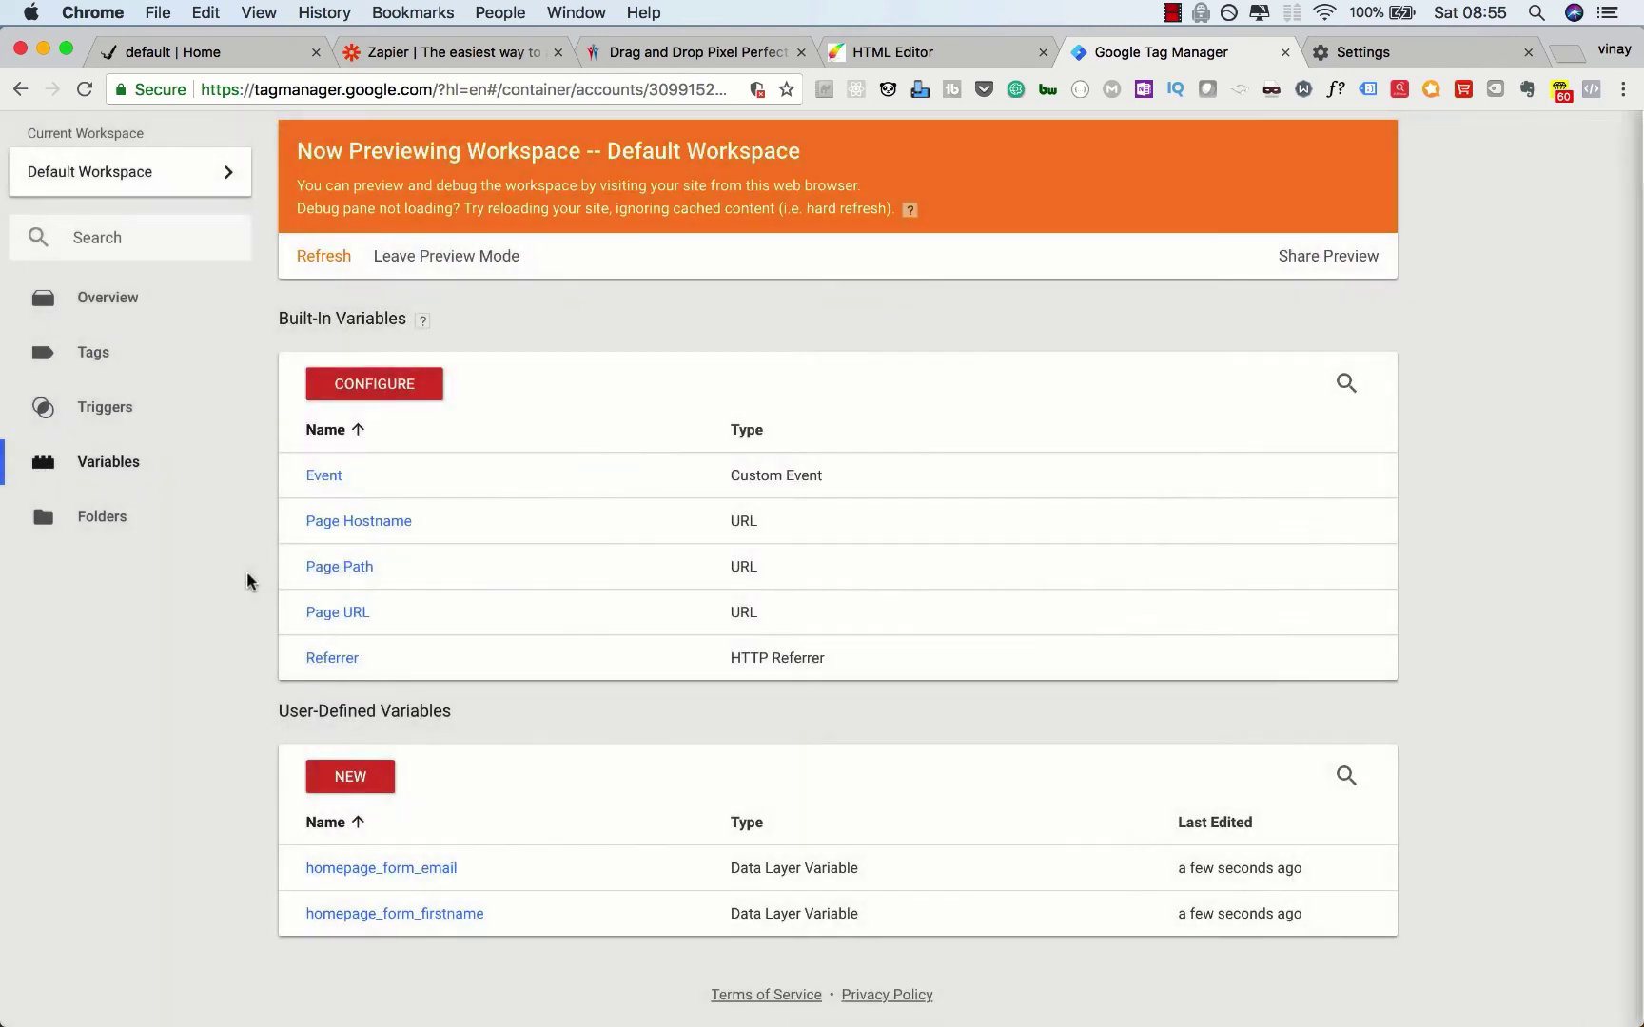
# Step: Create homepage_form_address as a Data Layer Variable with gtm.element.4.value as its name
pyautogui.click(349, 777)
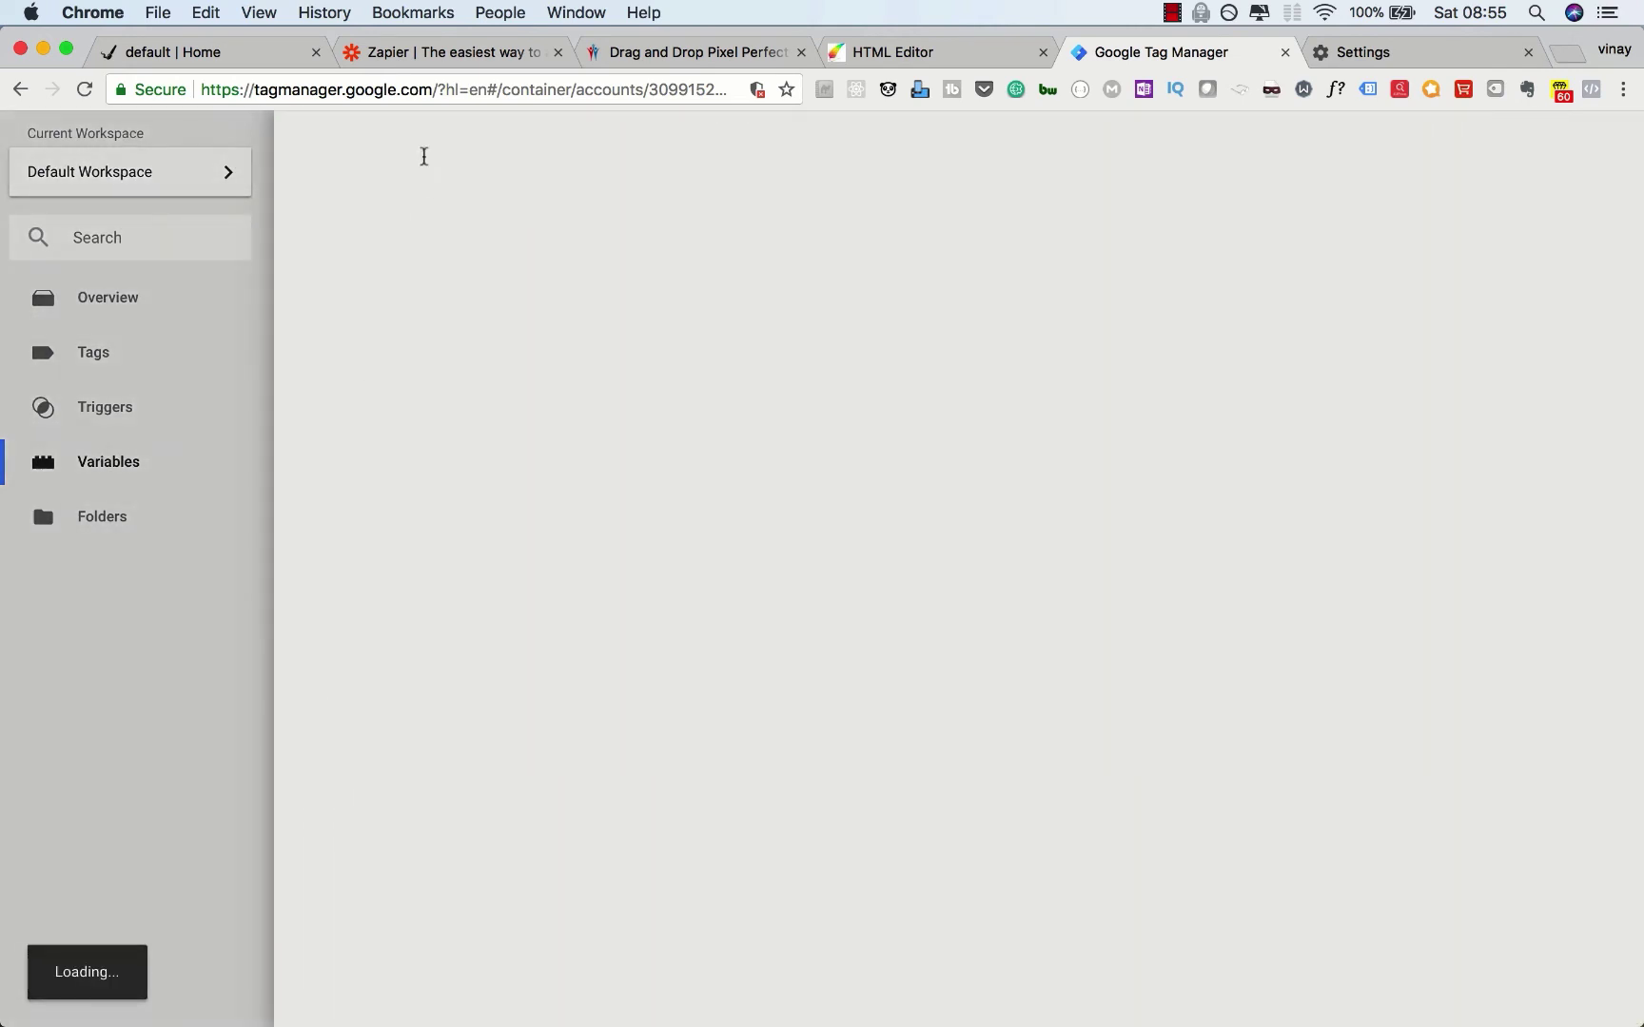
pyautogui.tripleClick(422, 152)
pyautogui.write('ho')
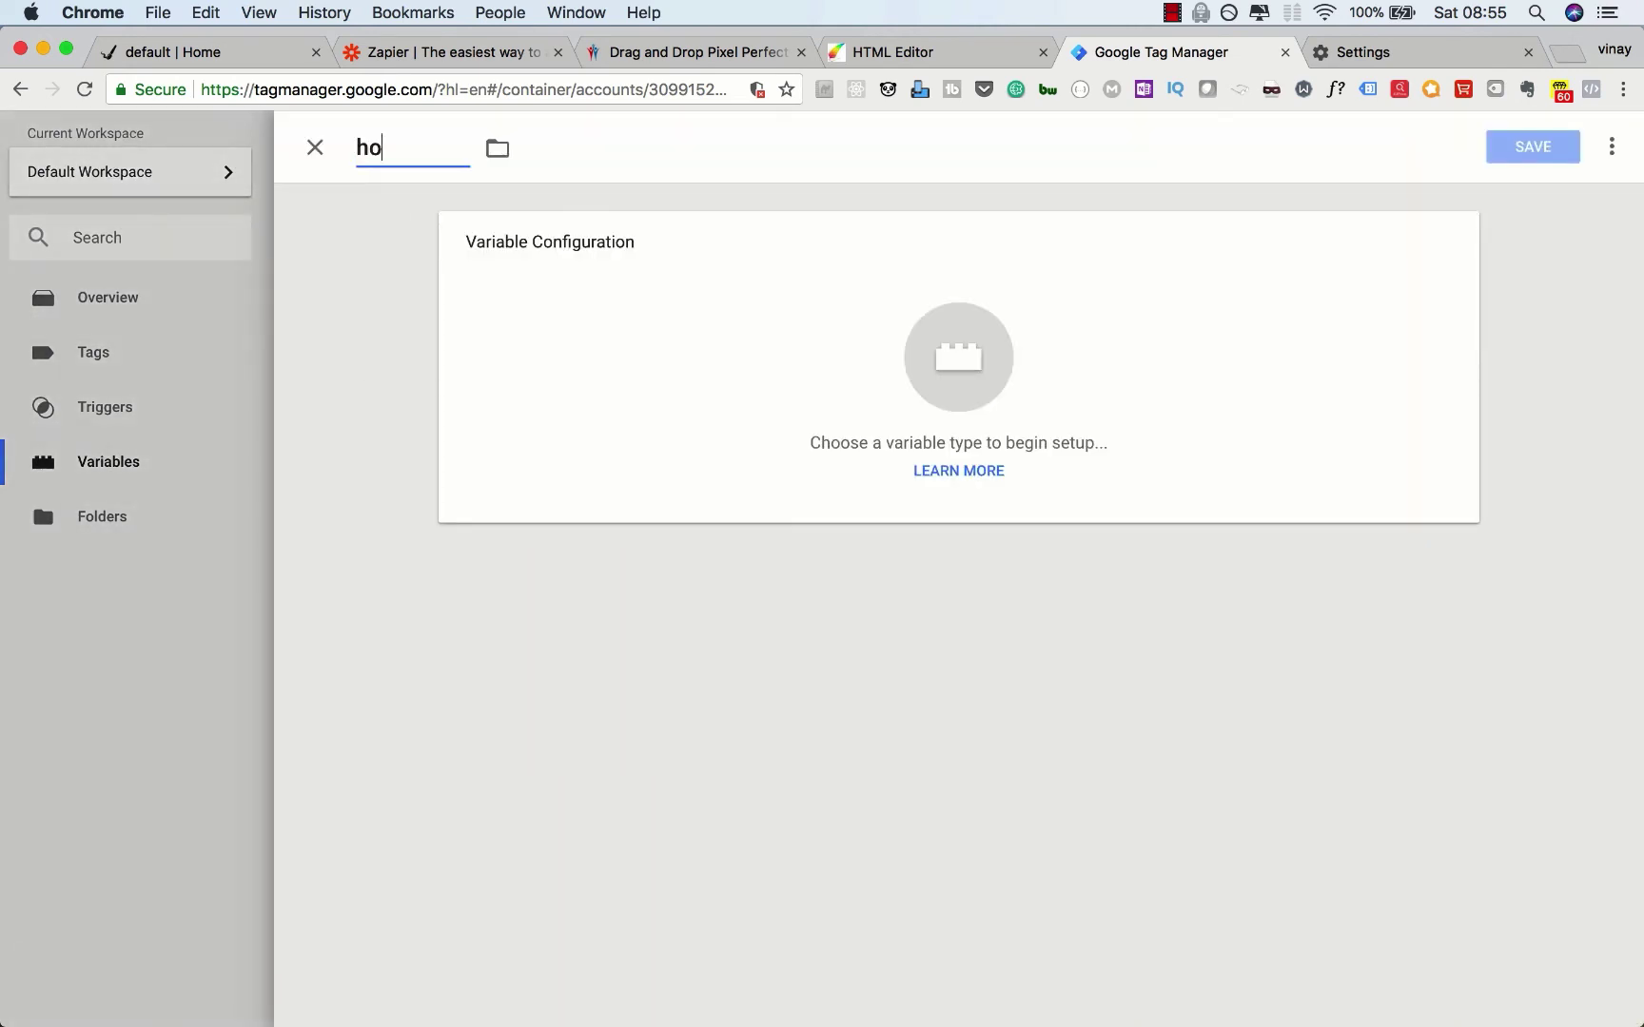
pyautogui.write('mepage_form_a')
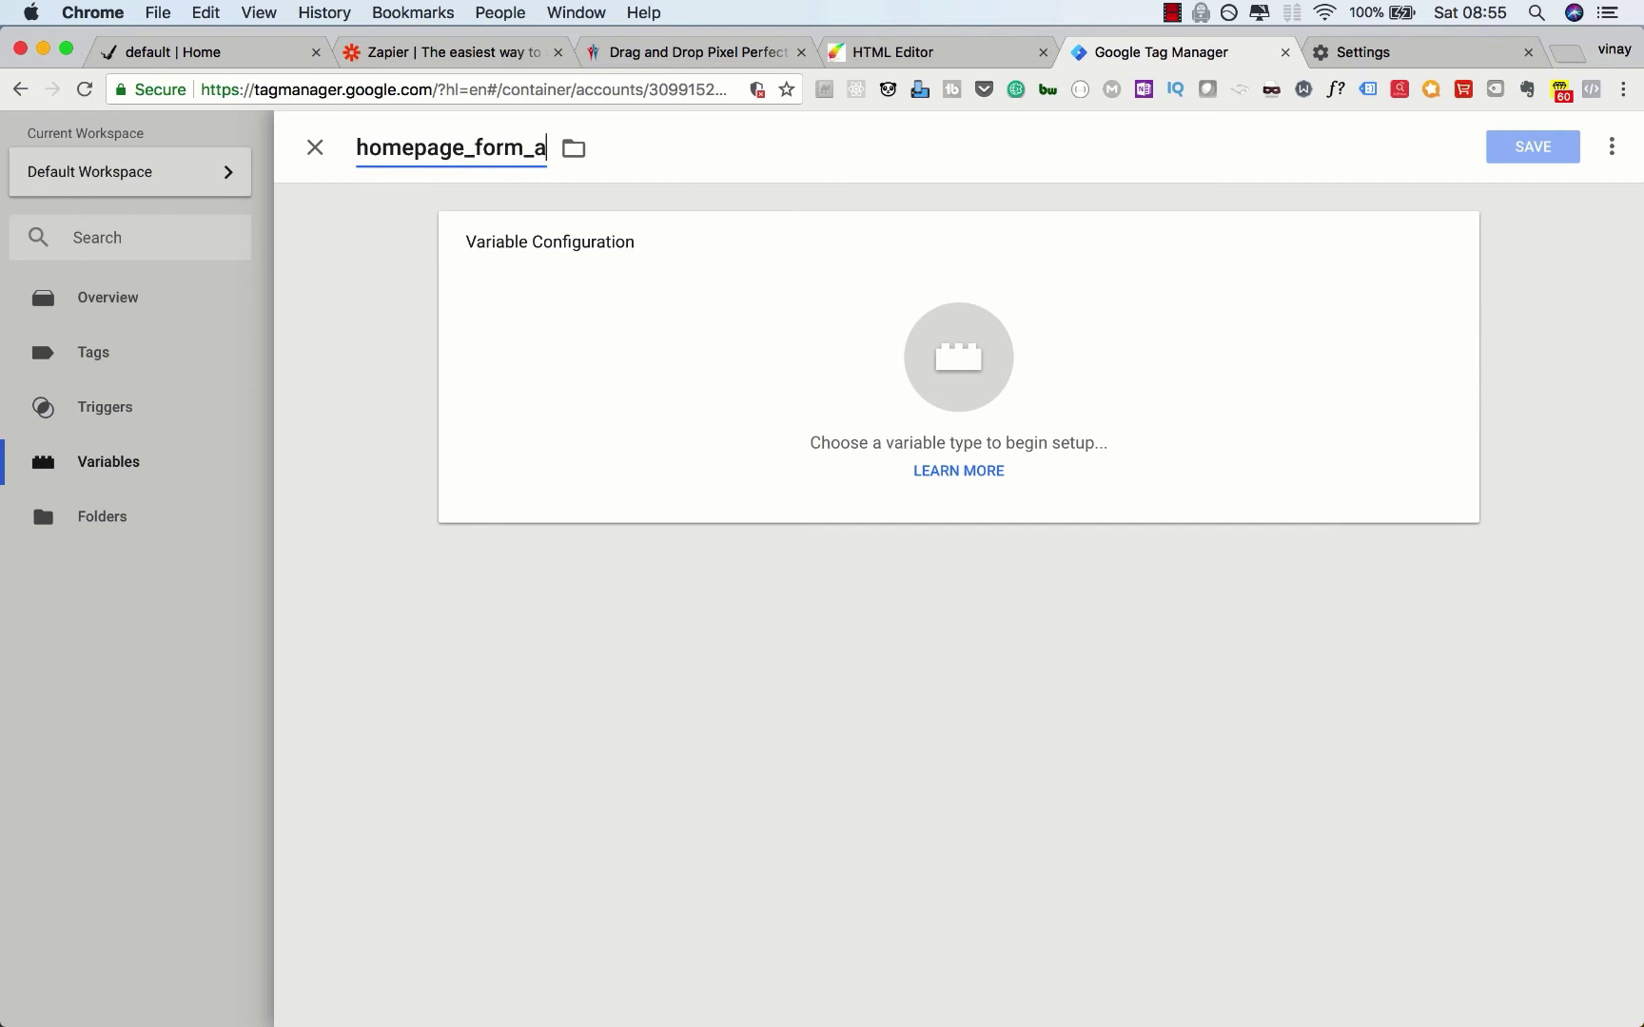
pyautogui.write('ddress')
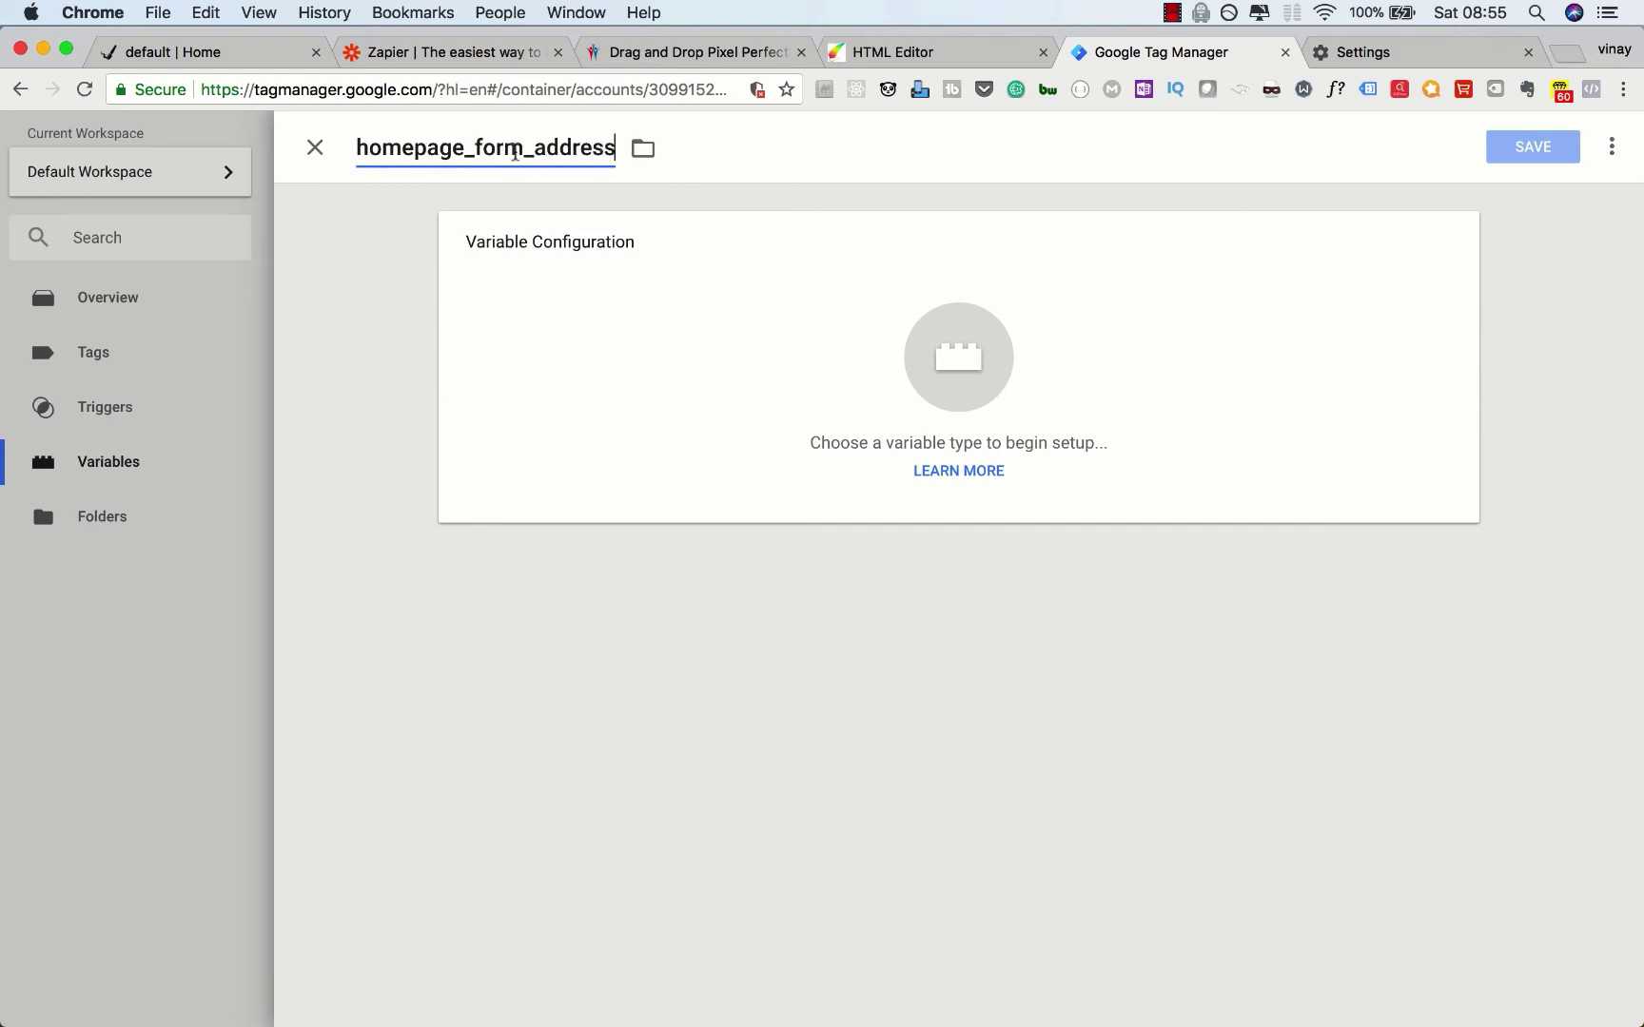
pyautogui.click(683, 289)
pyautogui.click(1053, 624)
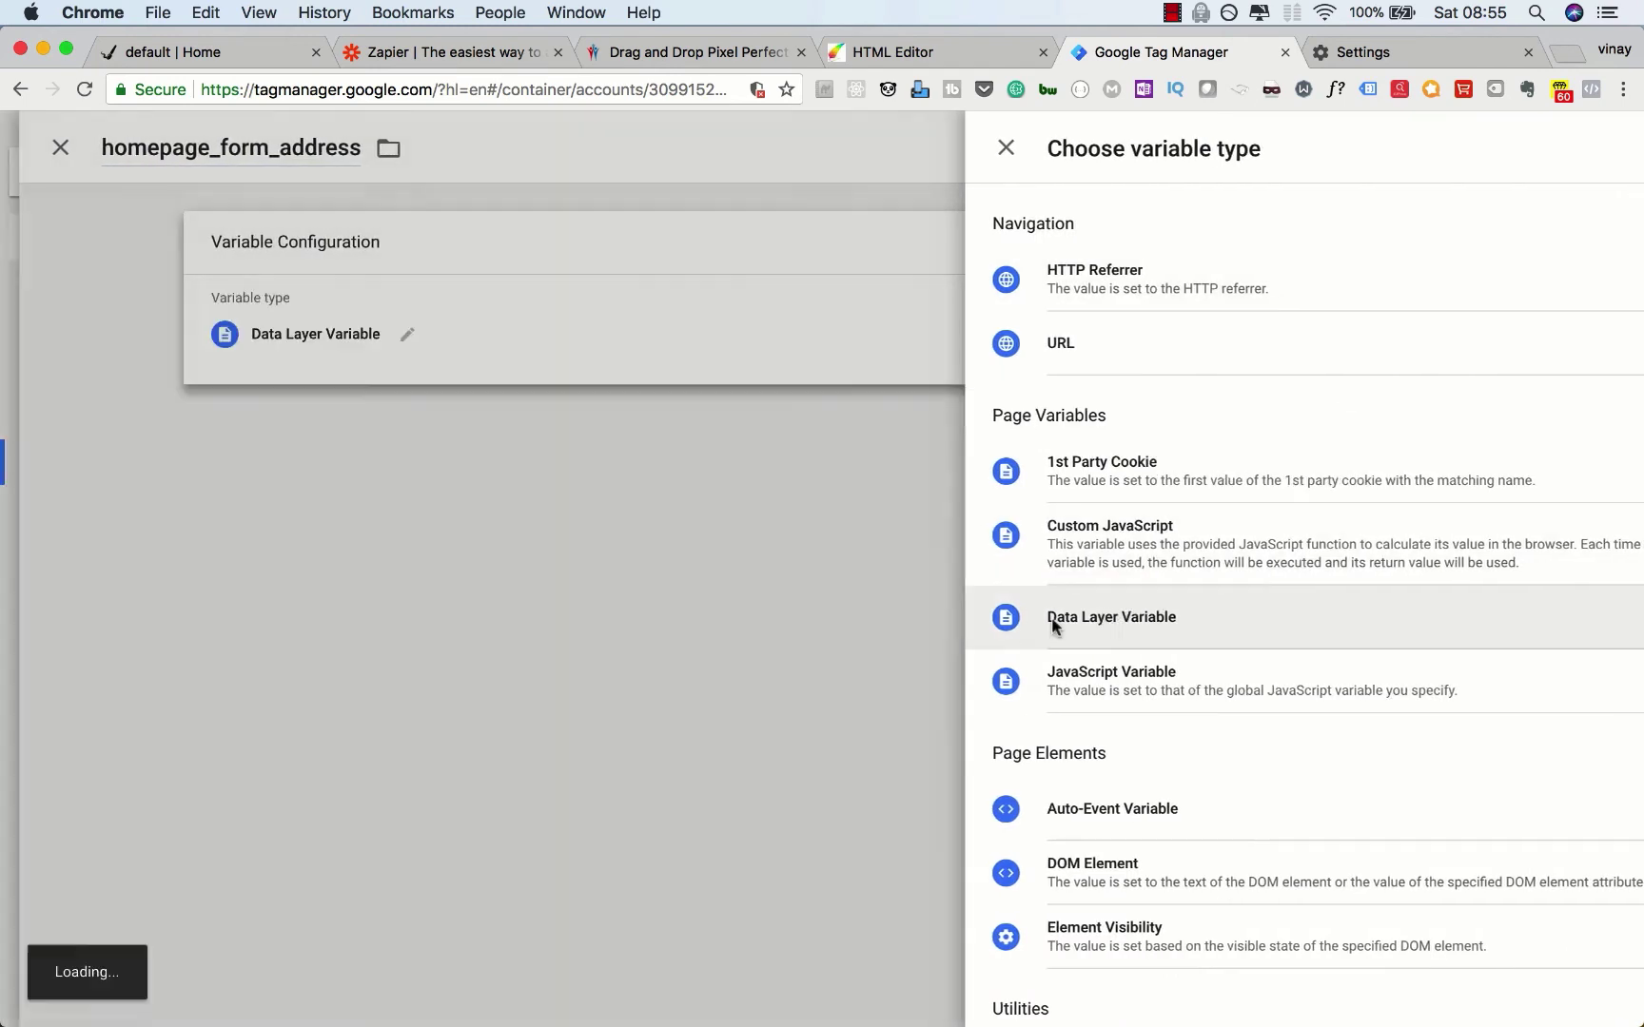
pyautogui.click(616, 420)
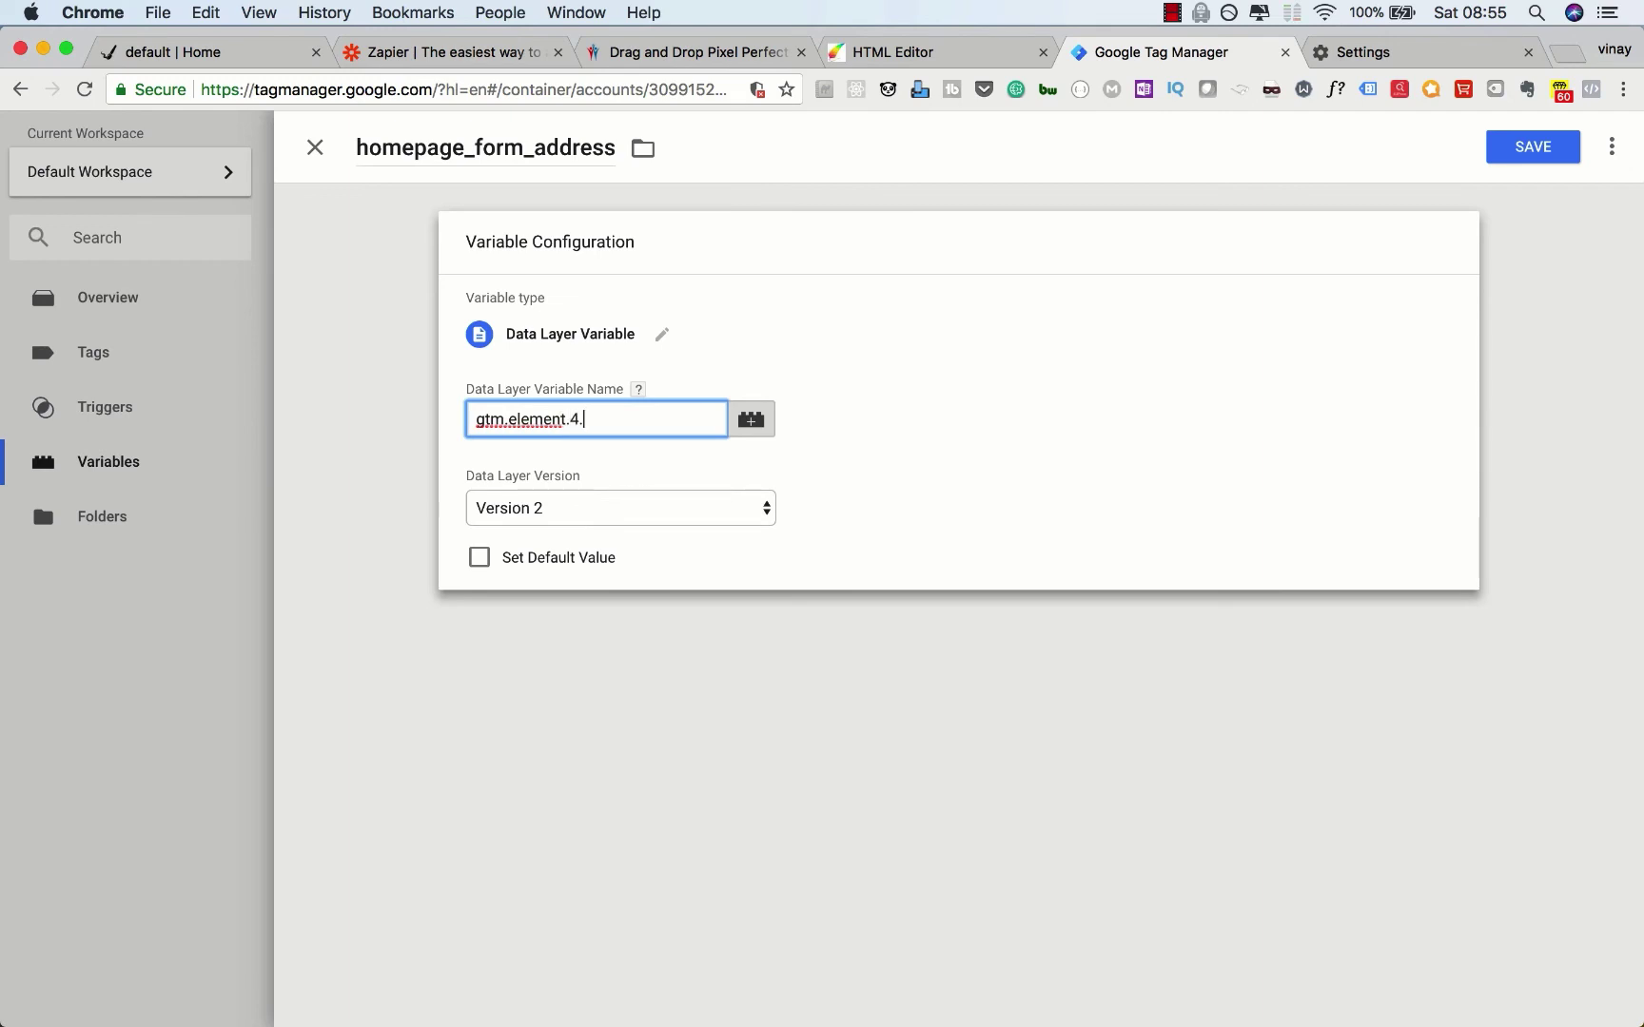
pyautogui.click(201, 50)
# Step: Confirm form element 4 holds the submitted address value, then save homepage_form_address
pyautogui.scroll(20, 32, 834)
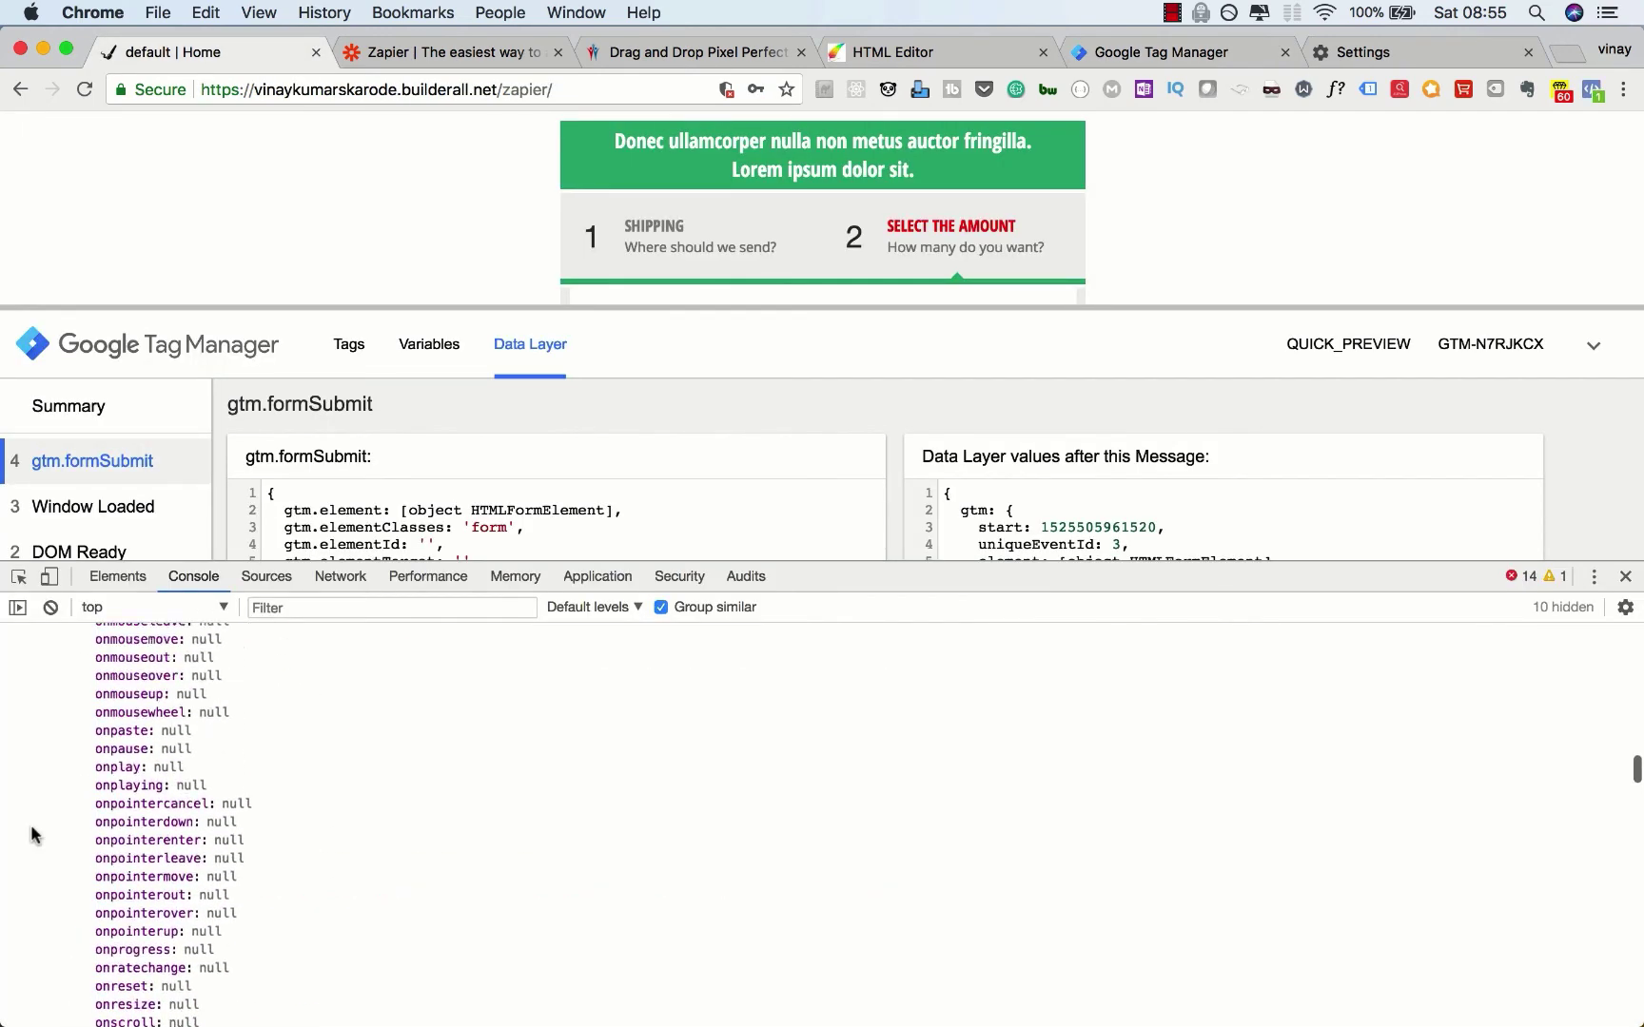
pyautogui.scroll(15, 33, 835)
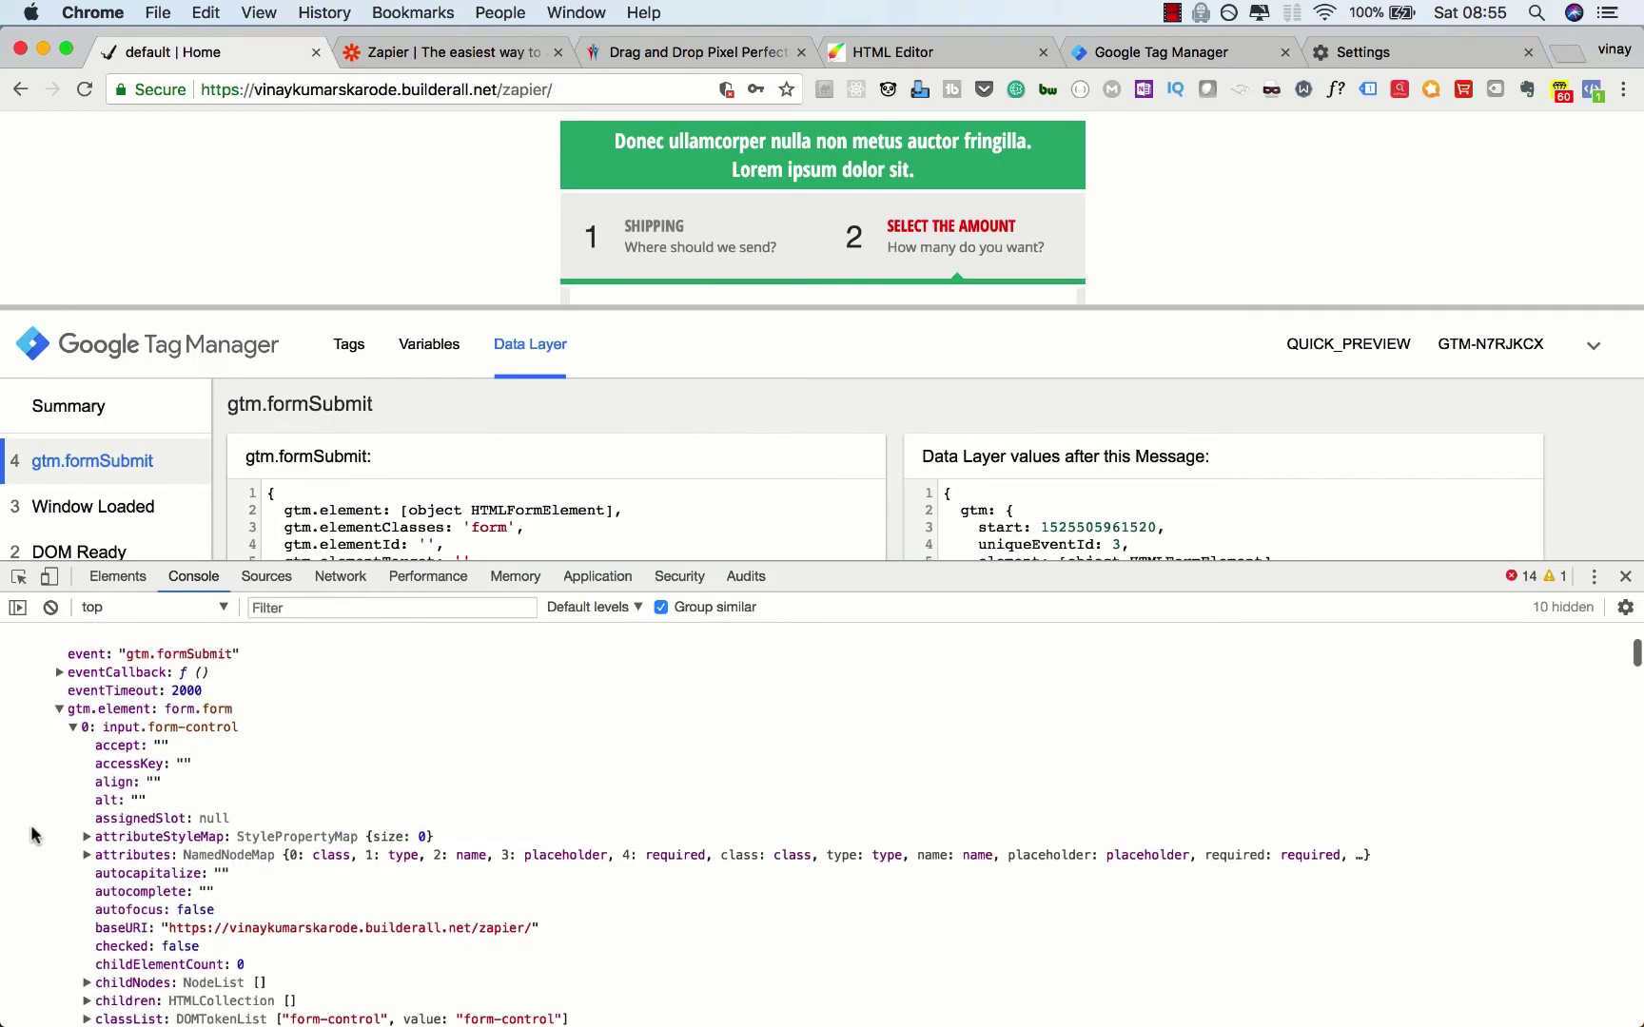
pyautogui.click(75, 822)
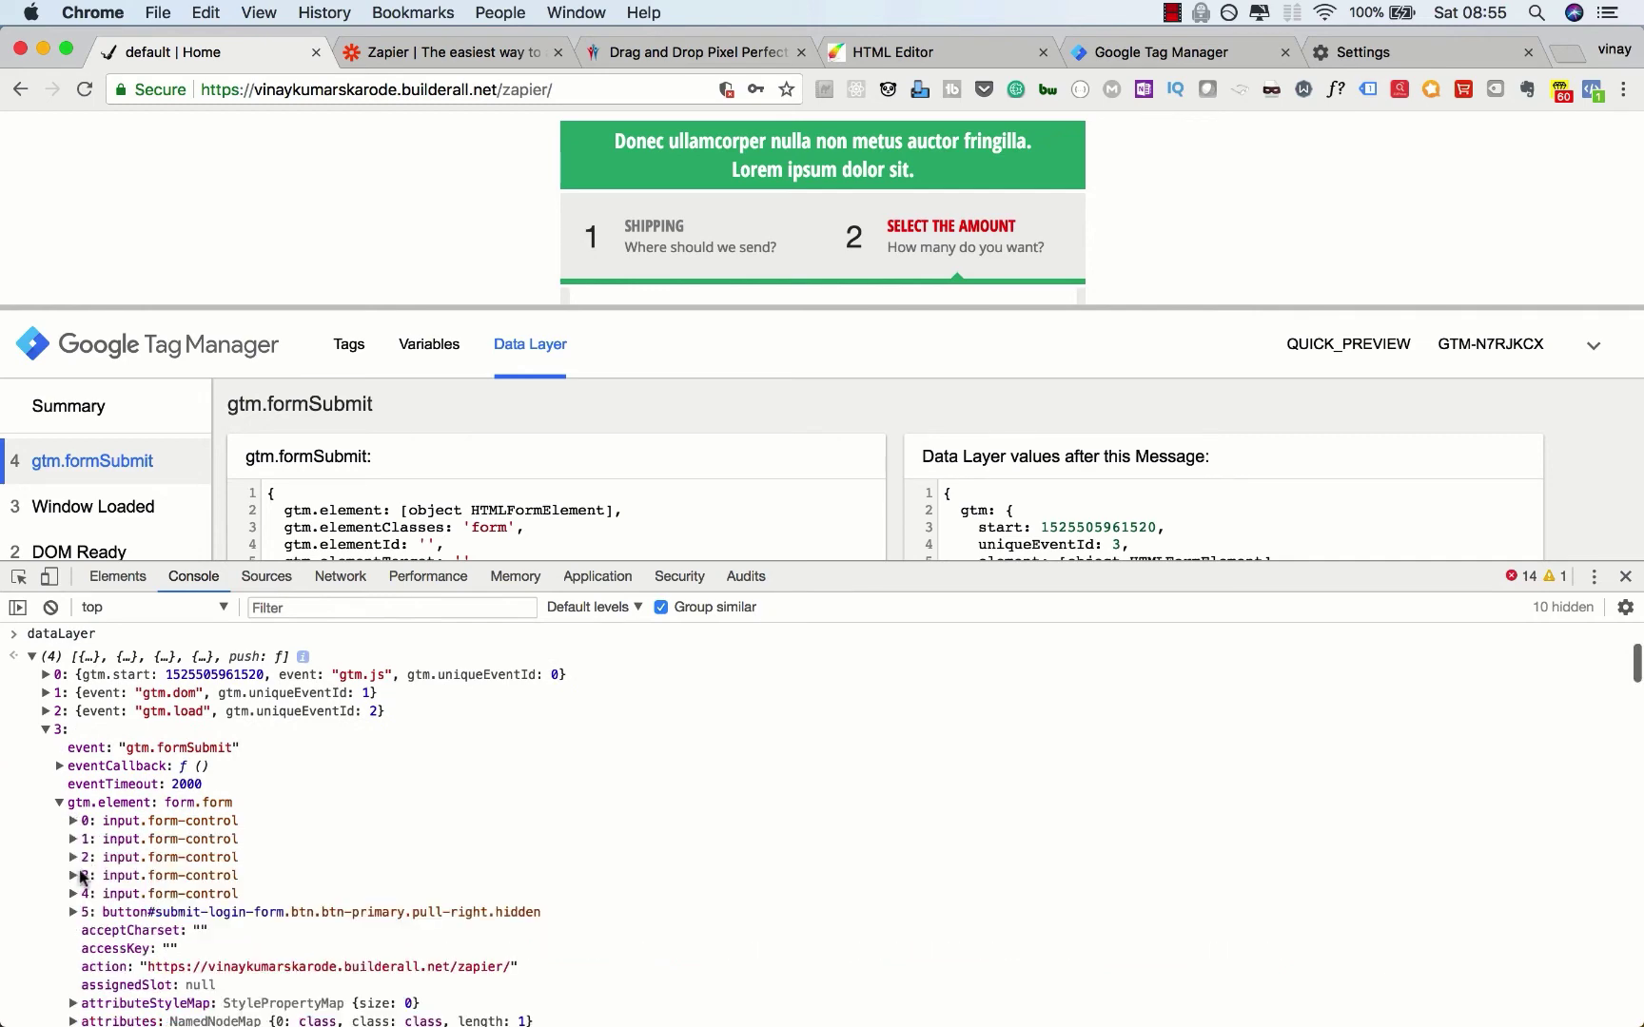
pyautogui.click(72, 894)
pyautogui.scroll(-20, 70, 895)
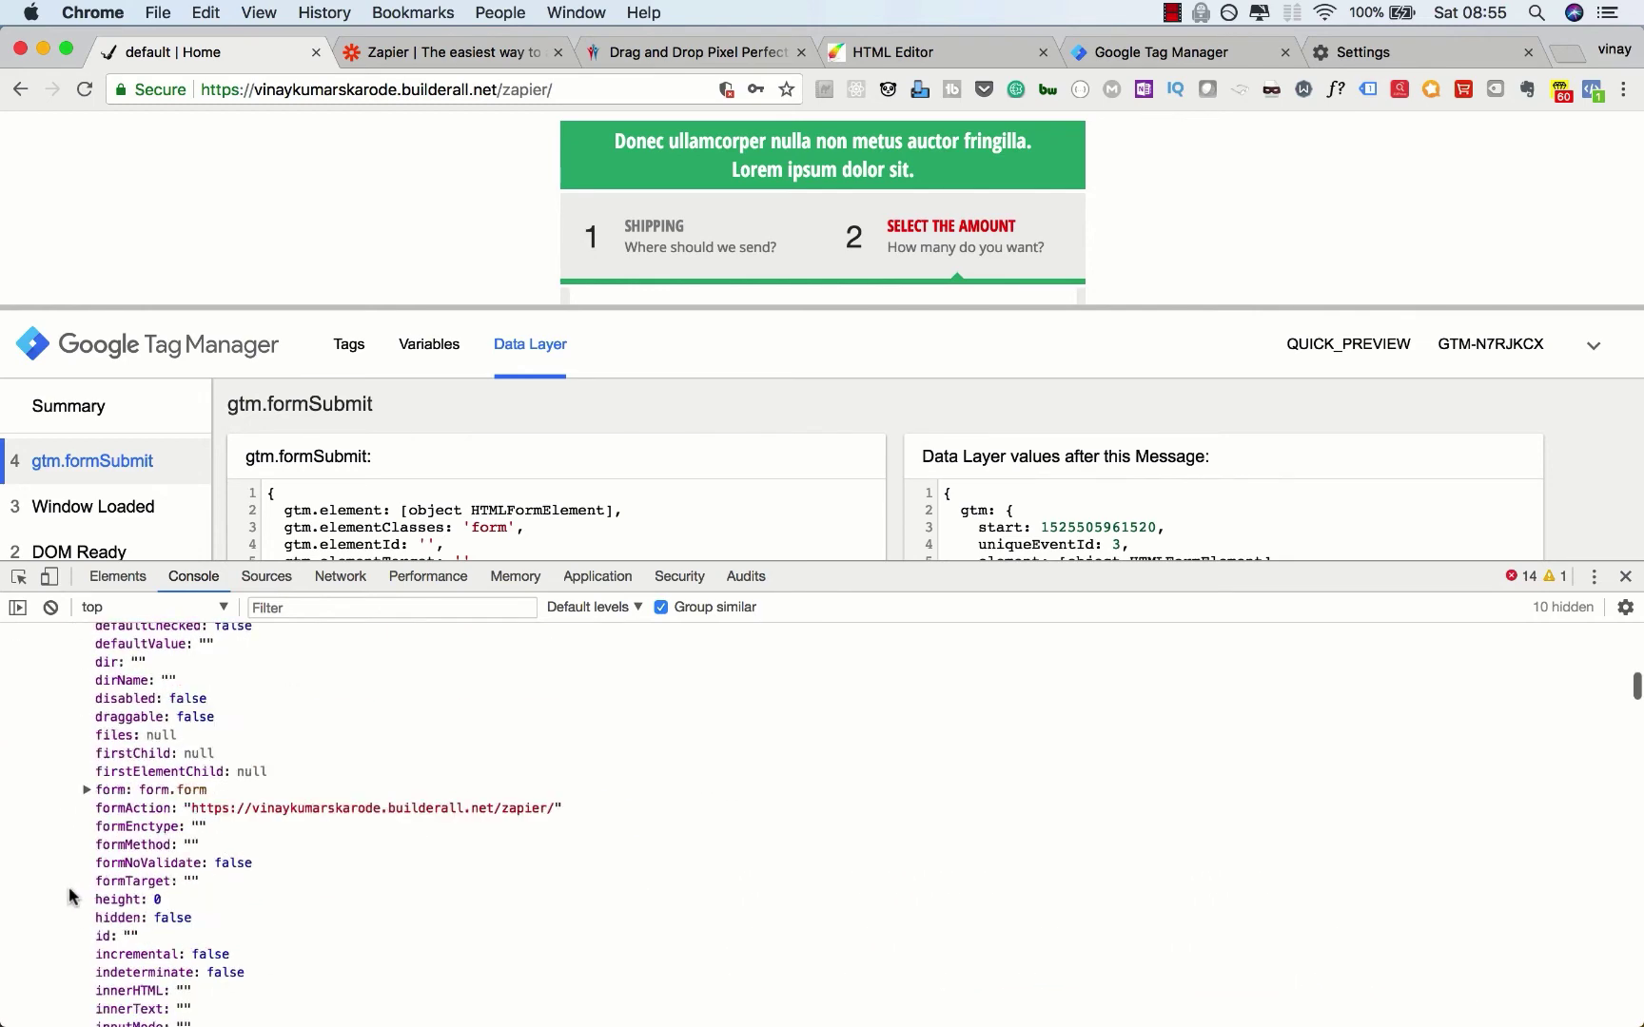
pyautogui.scroll(-10, 69, 889)
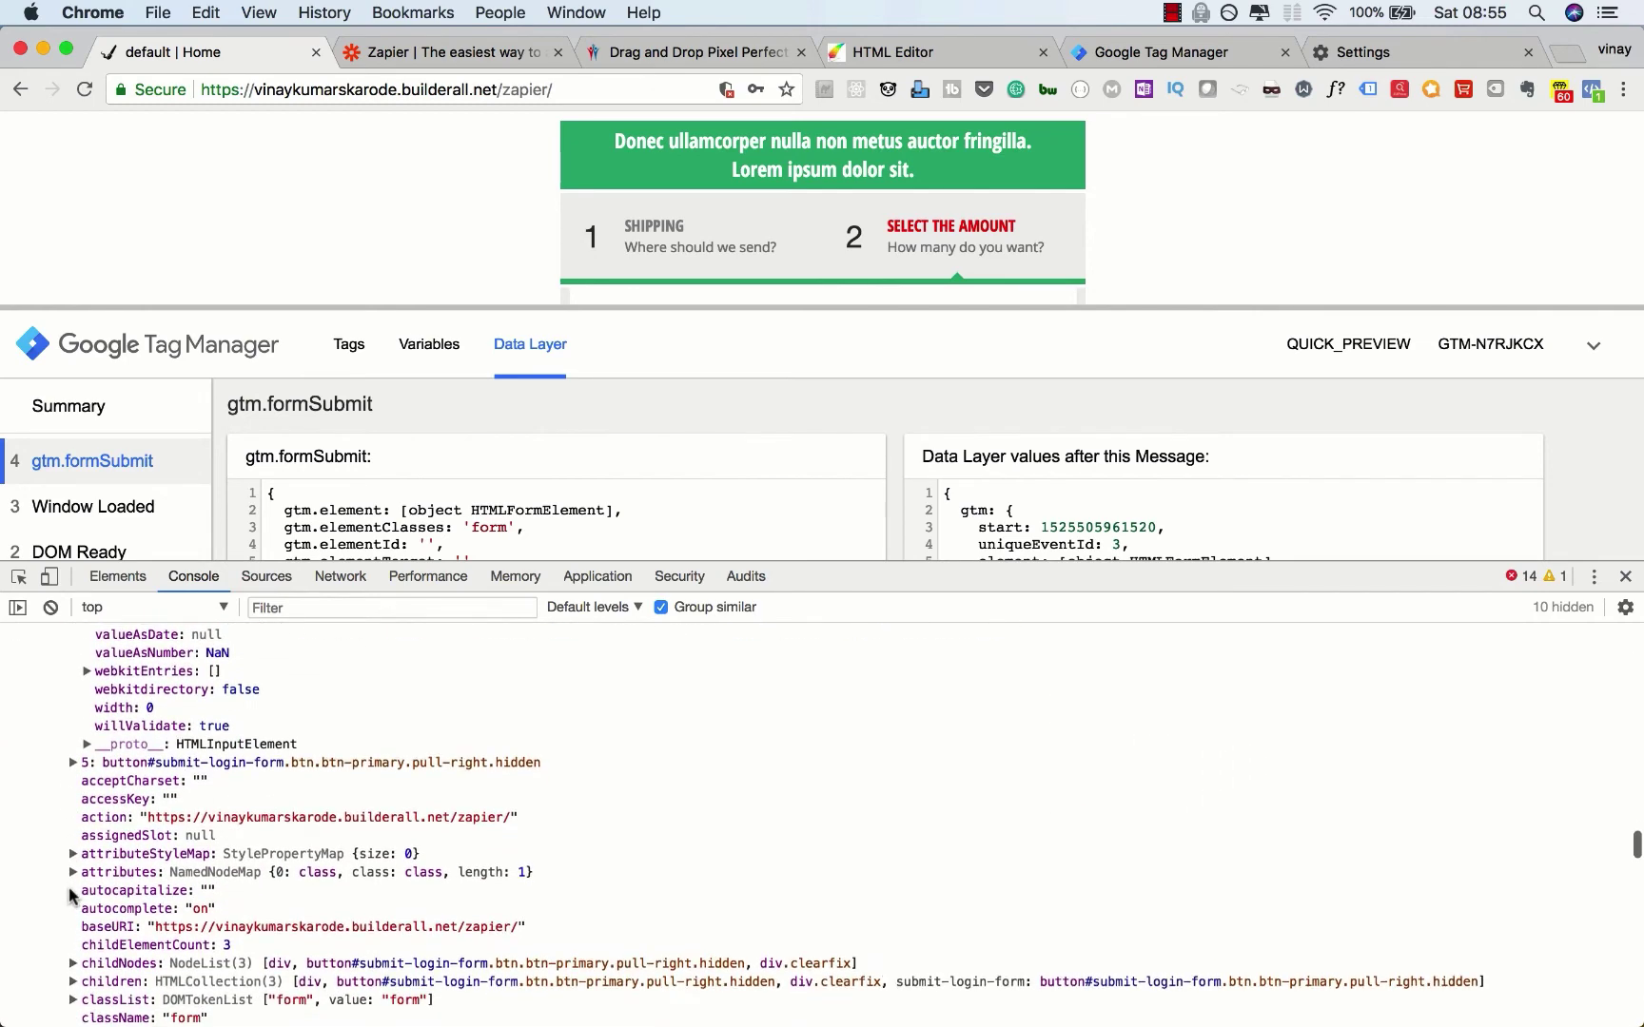
pyautogui.scroll(3, 68, 886)
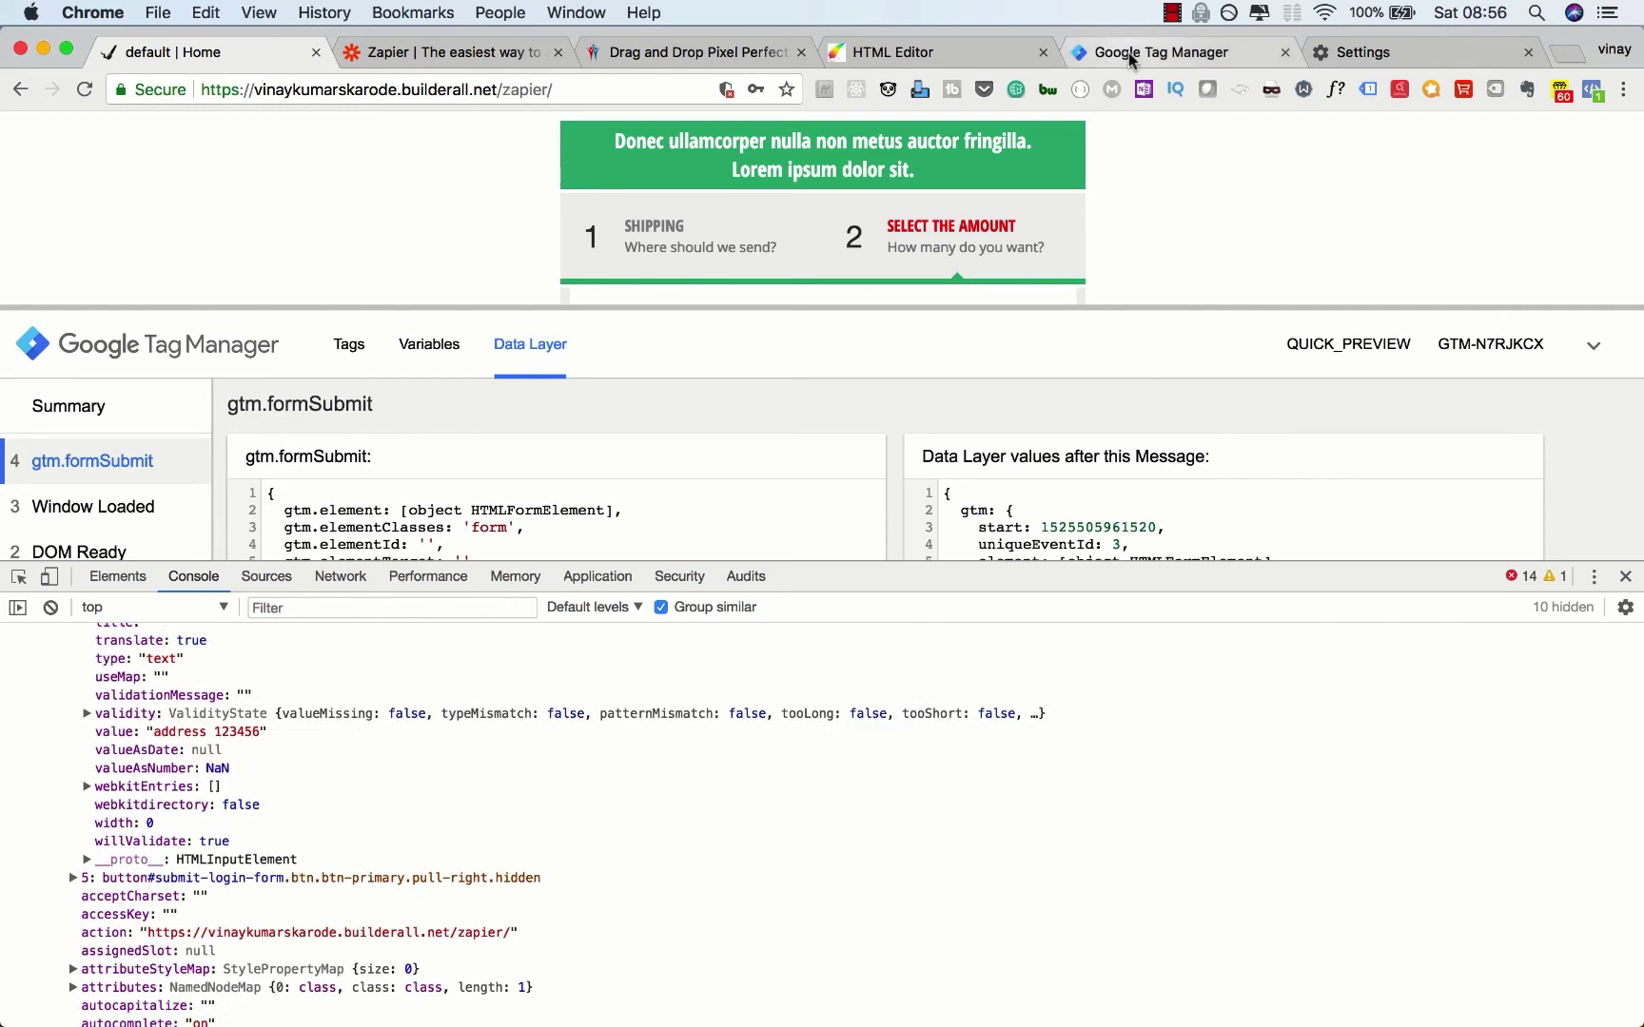
pyautogui.click(1165, 53)
pyautogui.click(1529, 157)
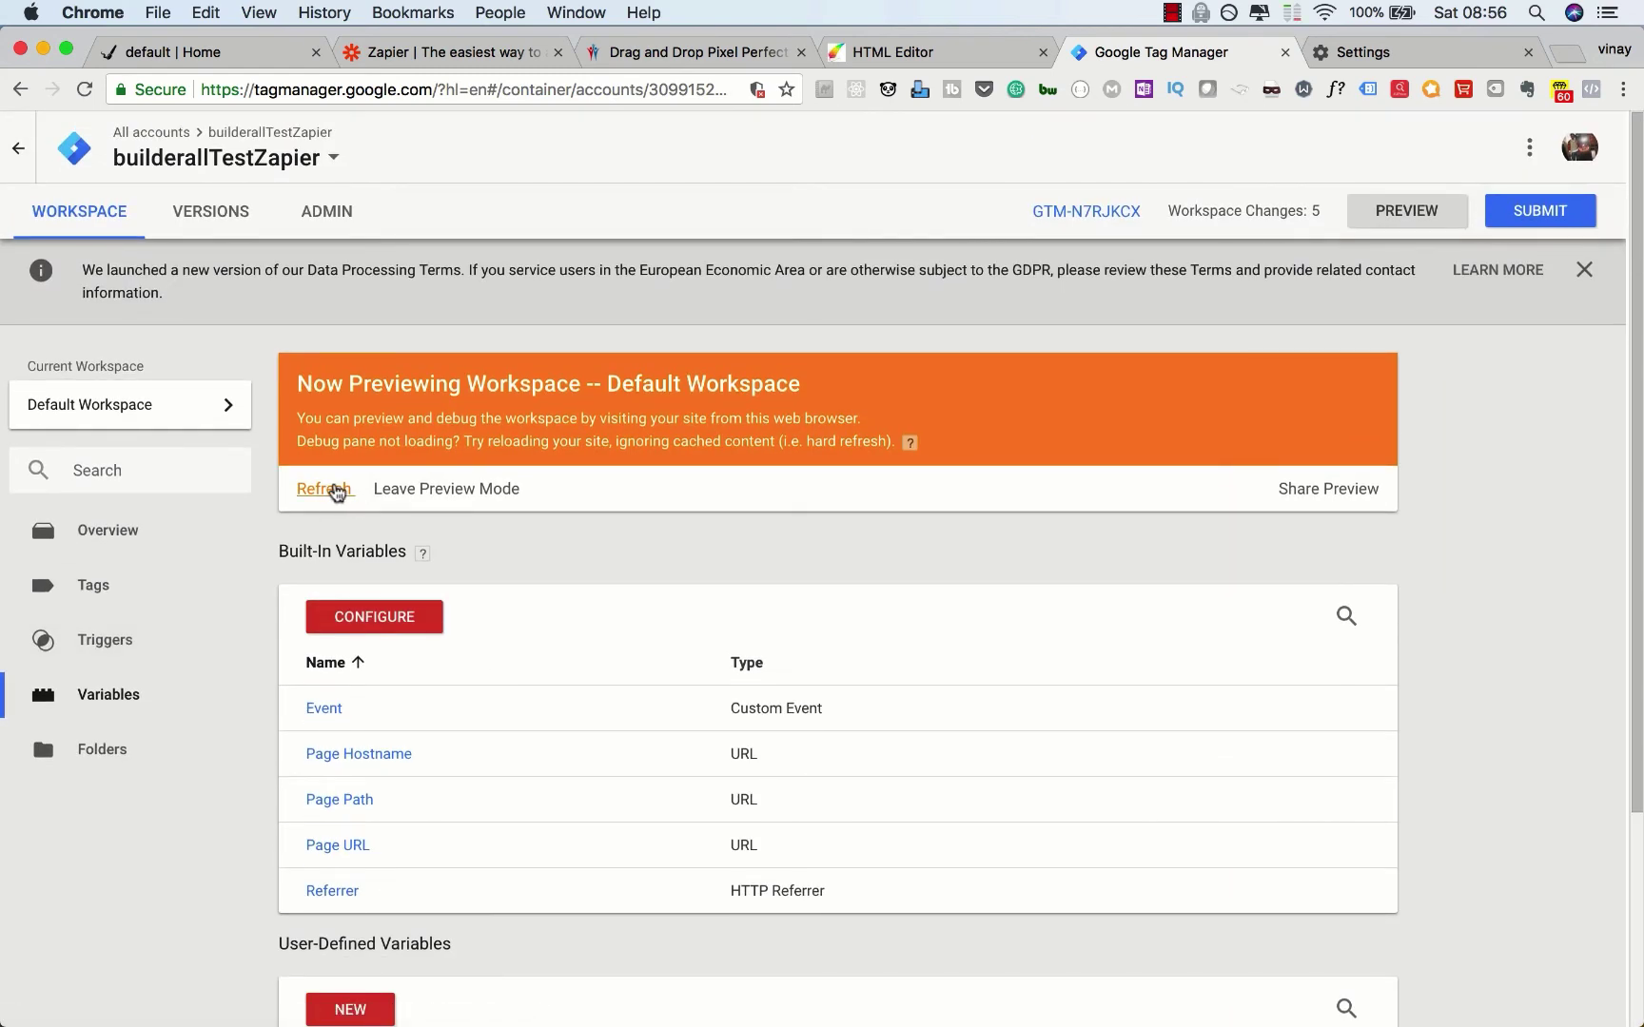
# Step: Refresh the GTM workspace preview, close DevTools on the site, and reload the checkout page
pyautogui.click(335, 490)
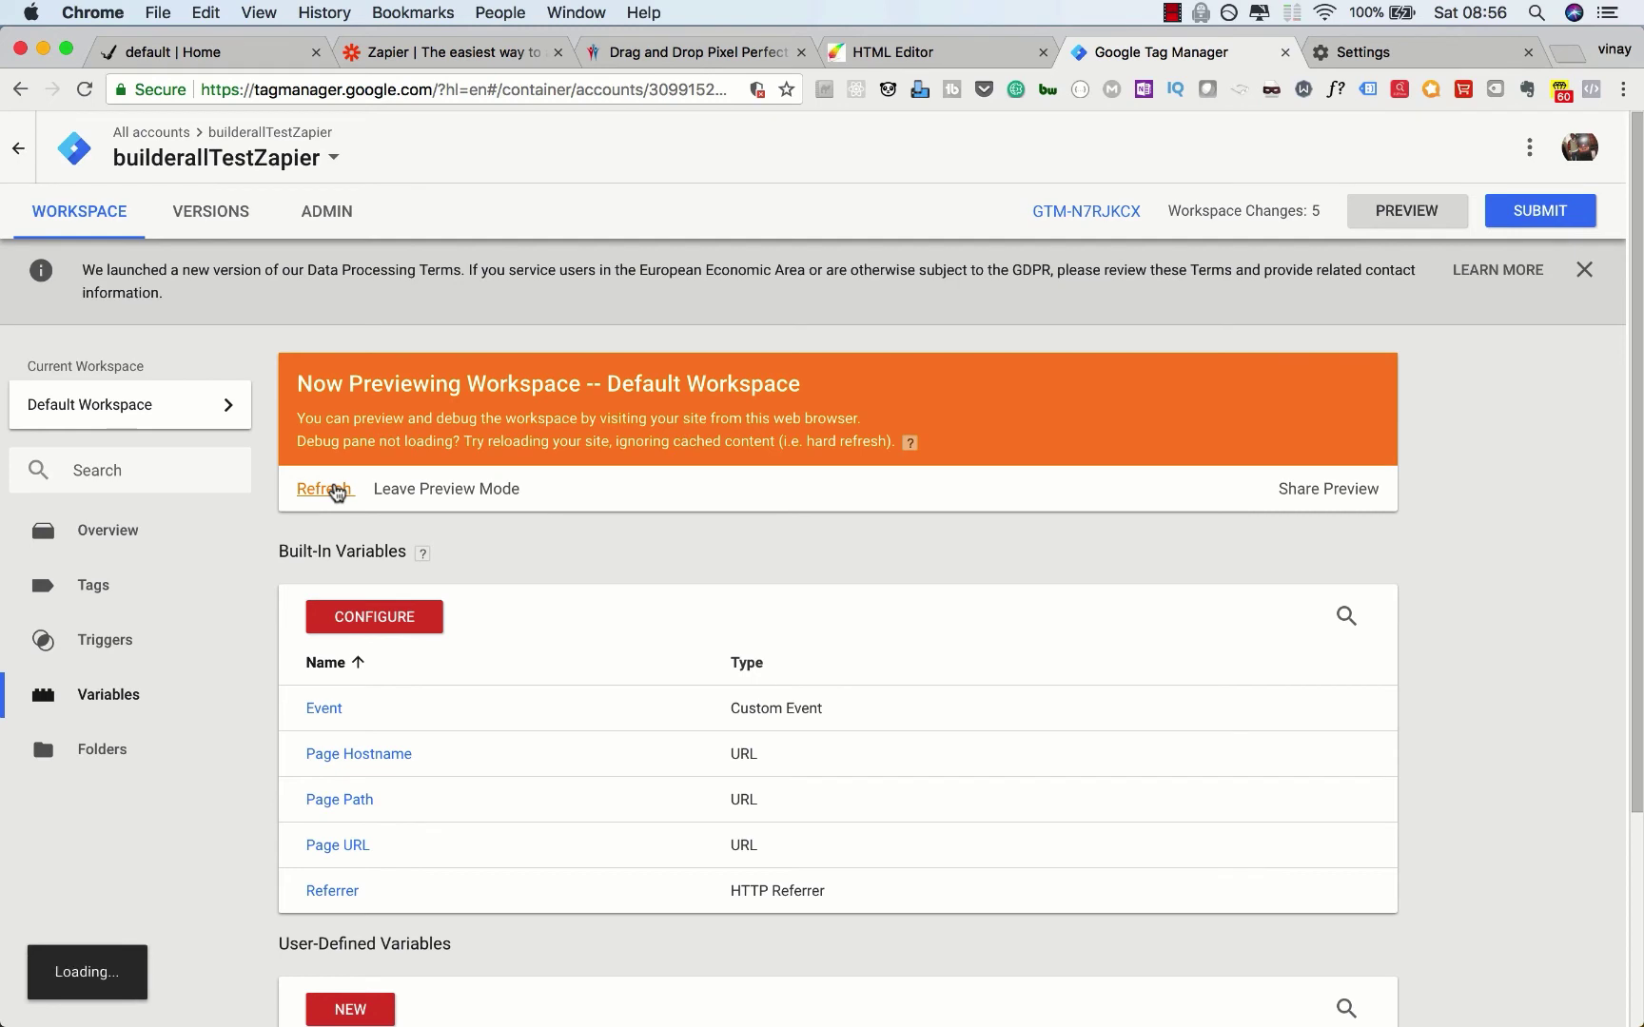
pyautogui.click(240, 51)
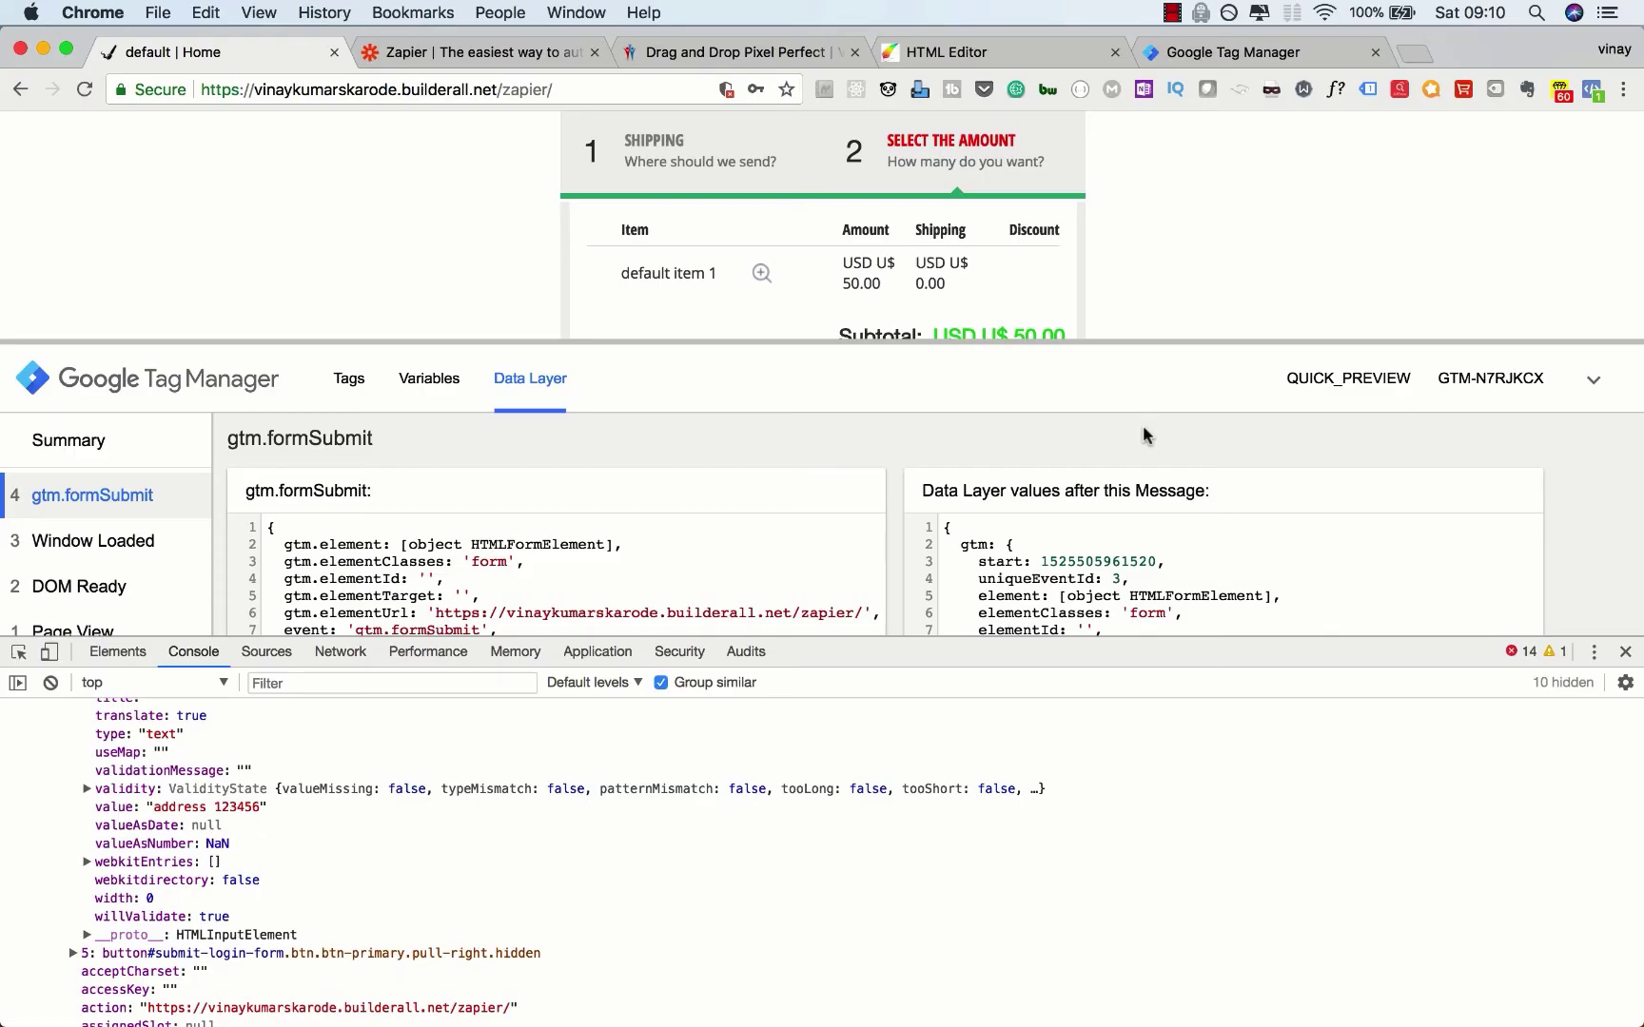
pyautogui.click(1625, 651)
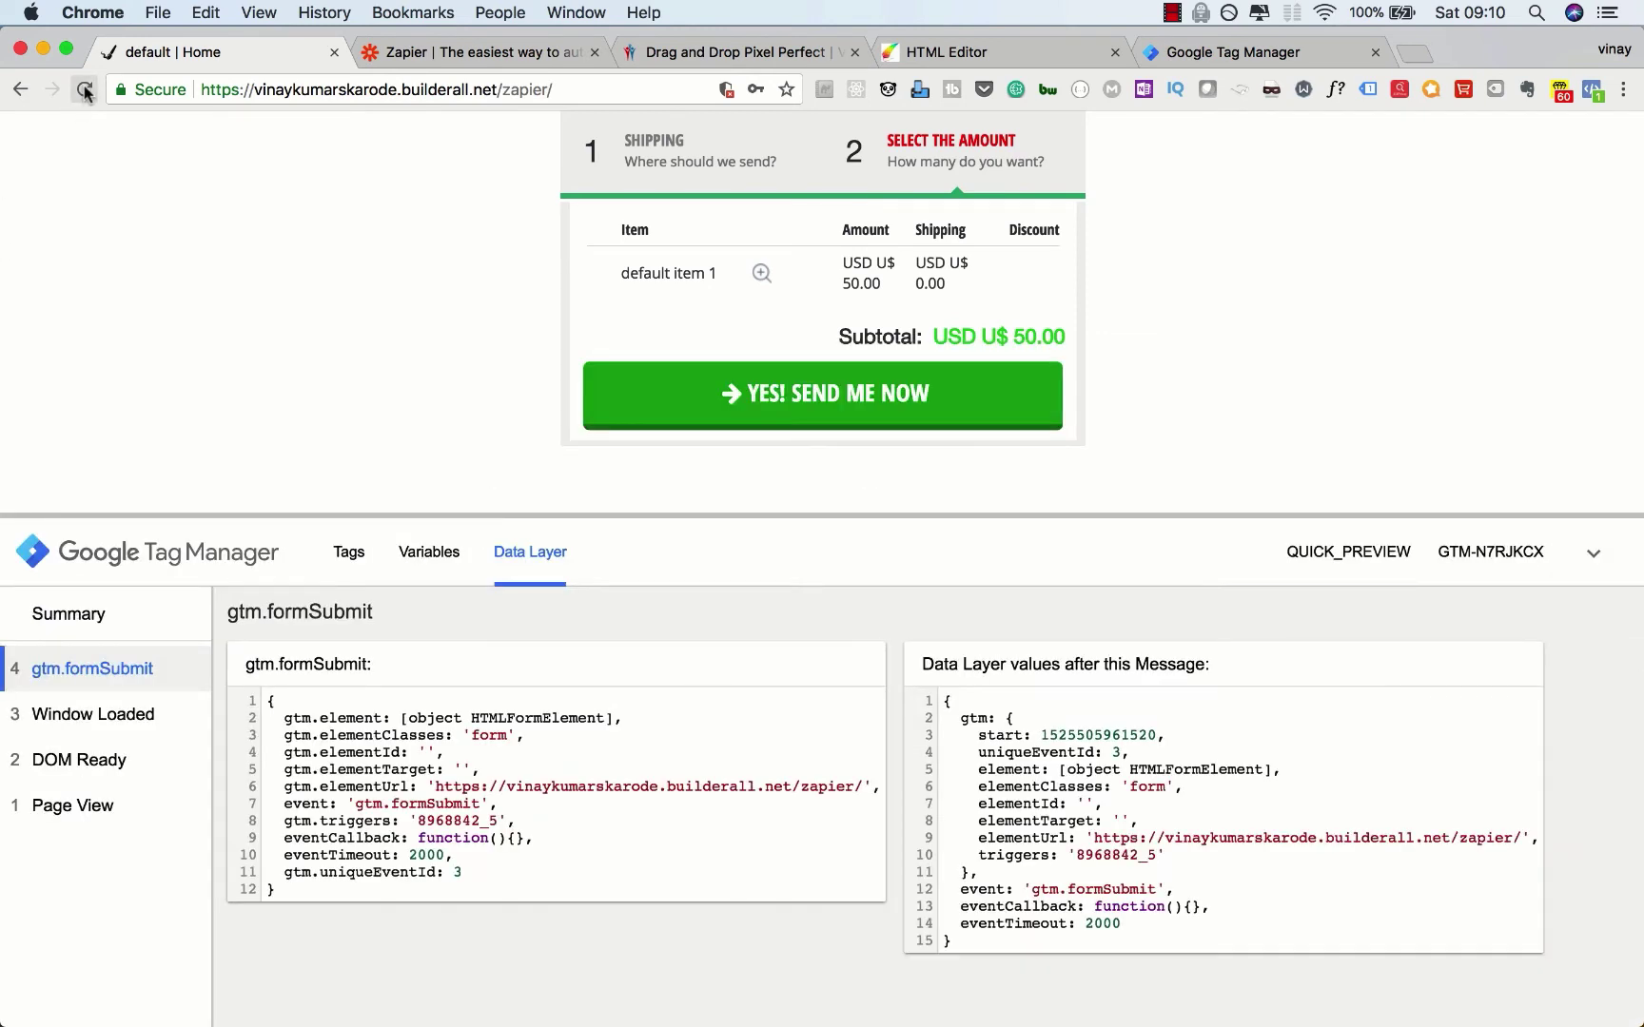
pyautogui.click(85, 89)
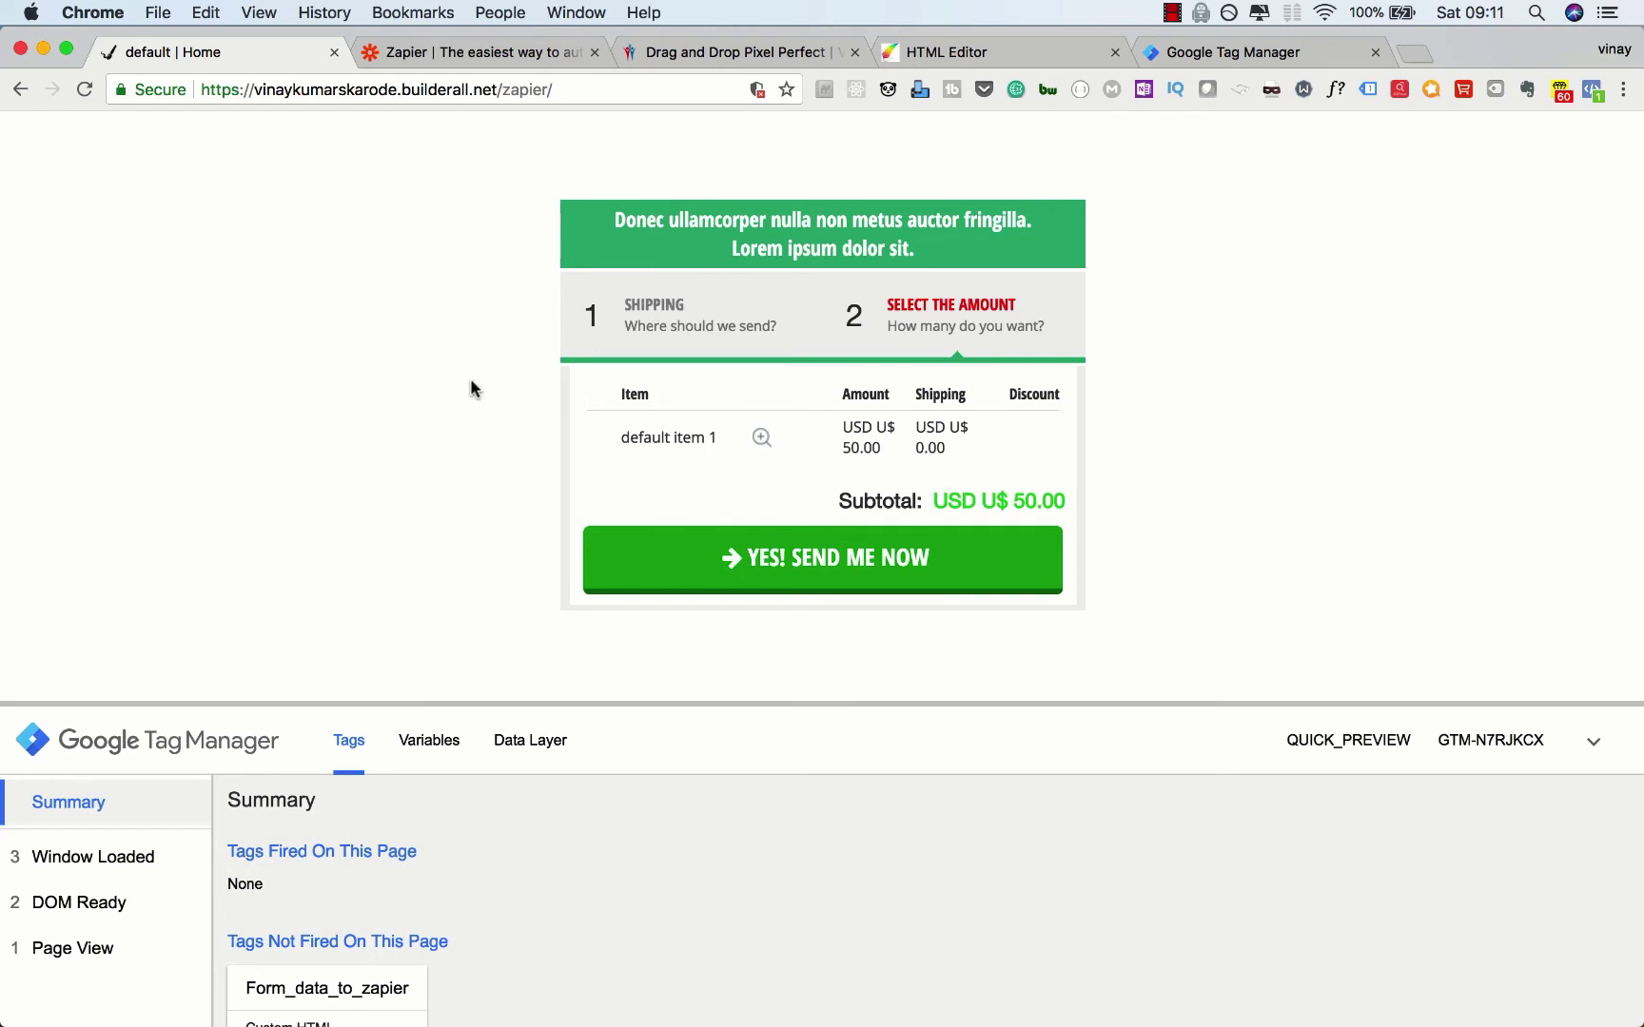
# Step: Clear all-time cookies and other site data from Chrome, then return to the checkout page
pyautogui.click(1624, 99)
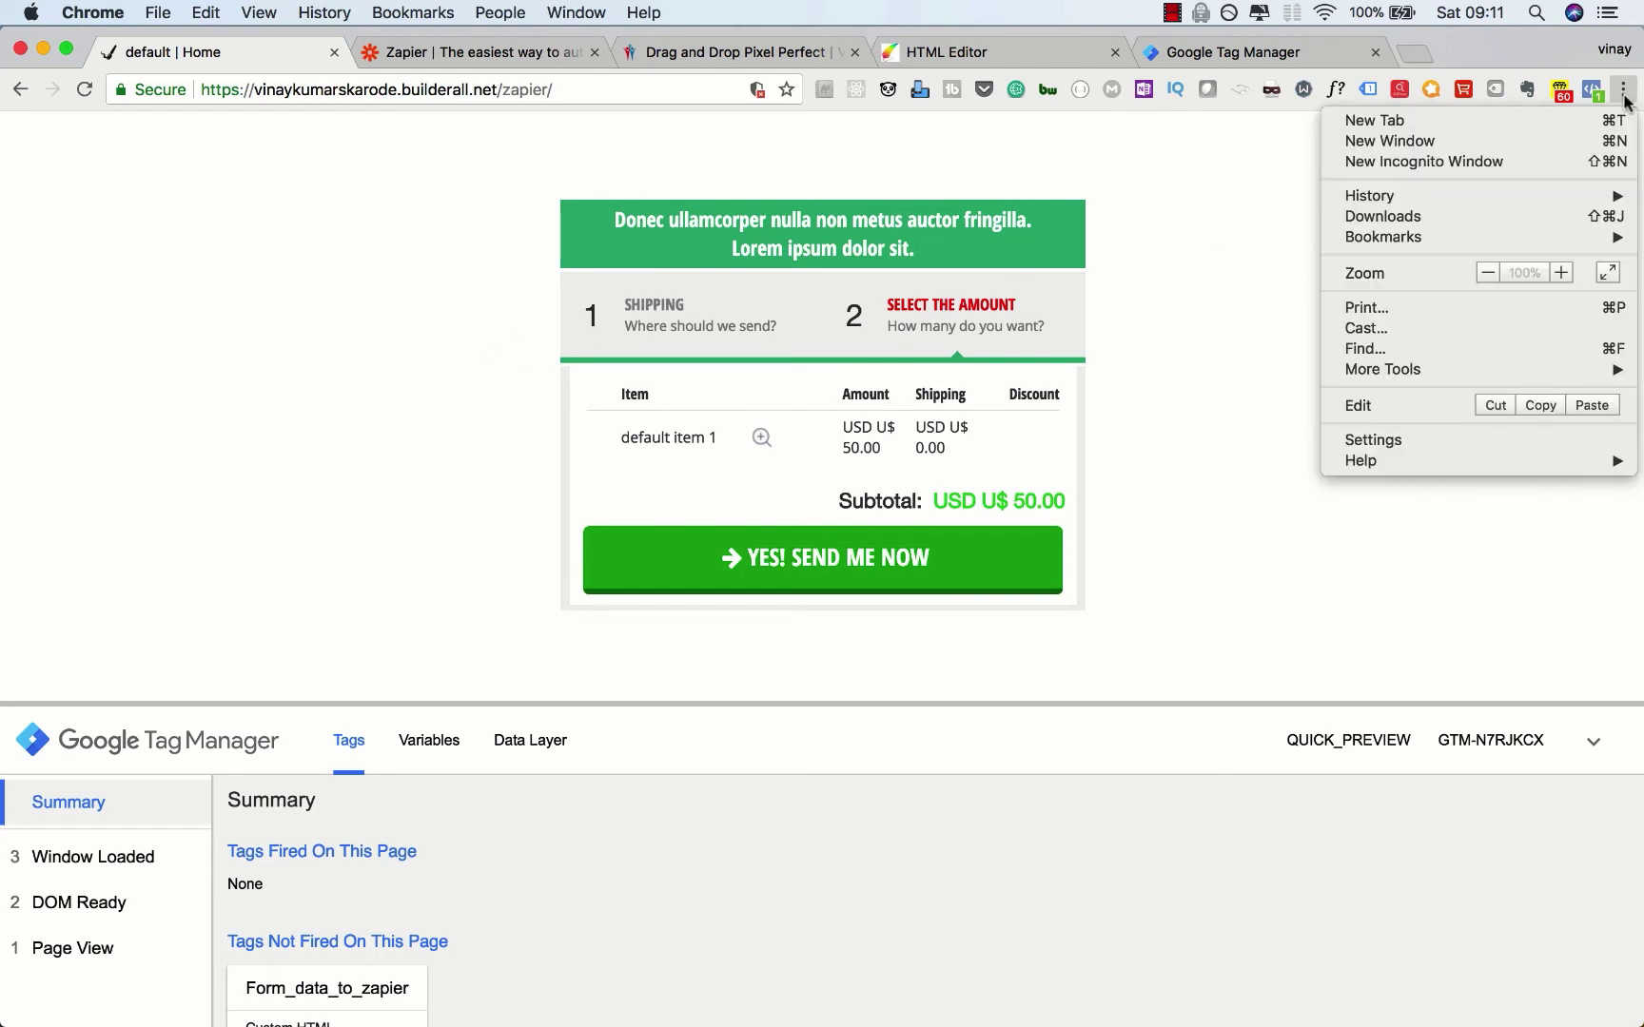
pyautogui.moveTo(1403, 370)
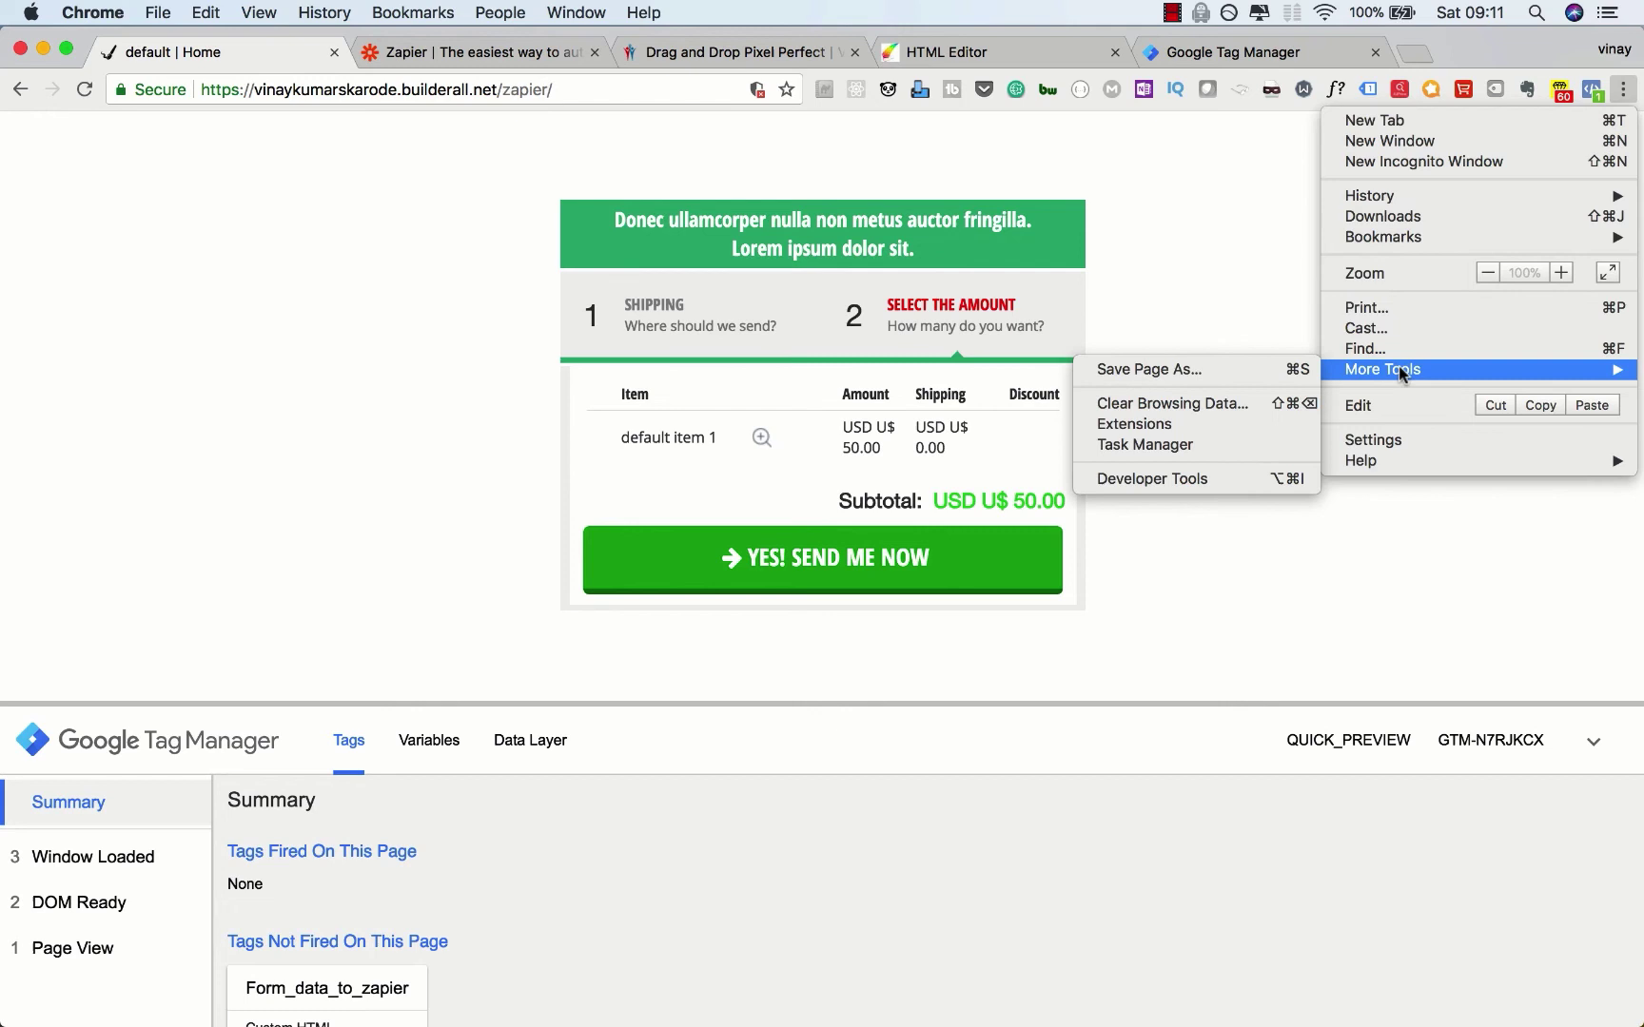
pyautogui.click(1225, 409)
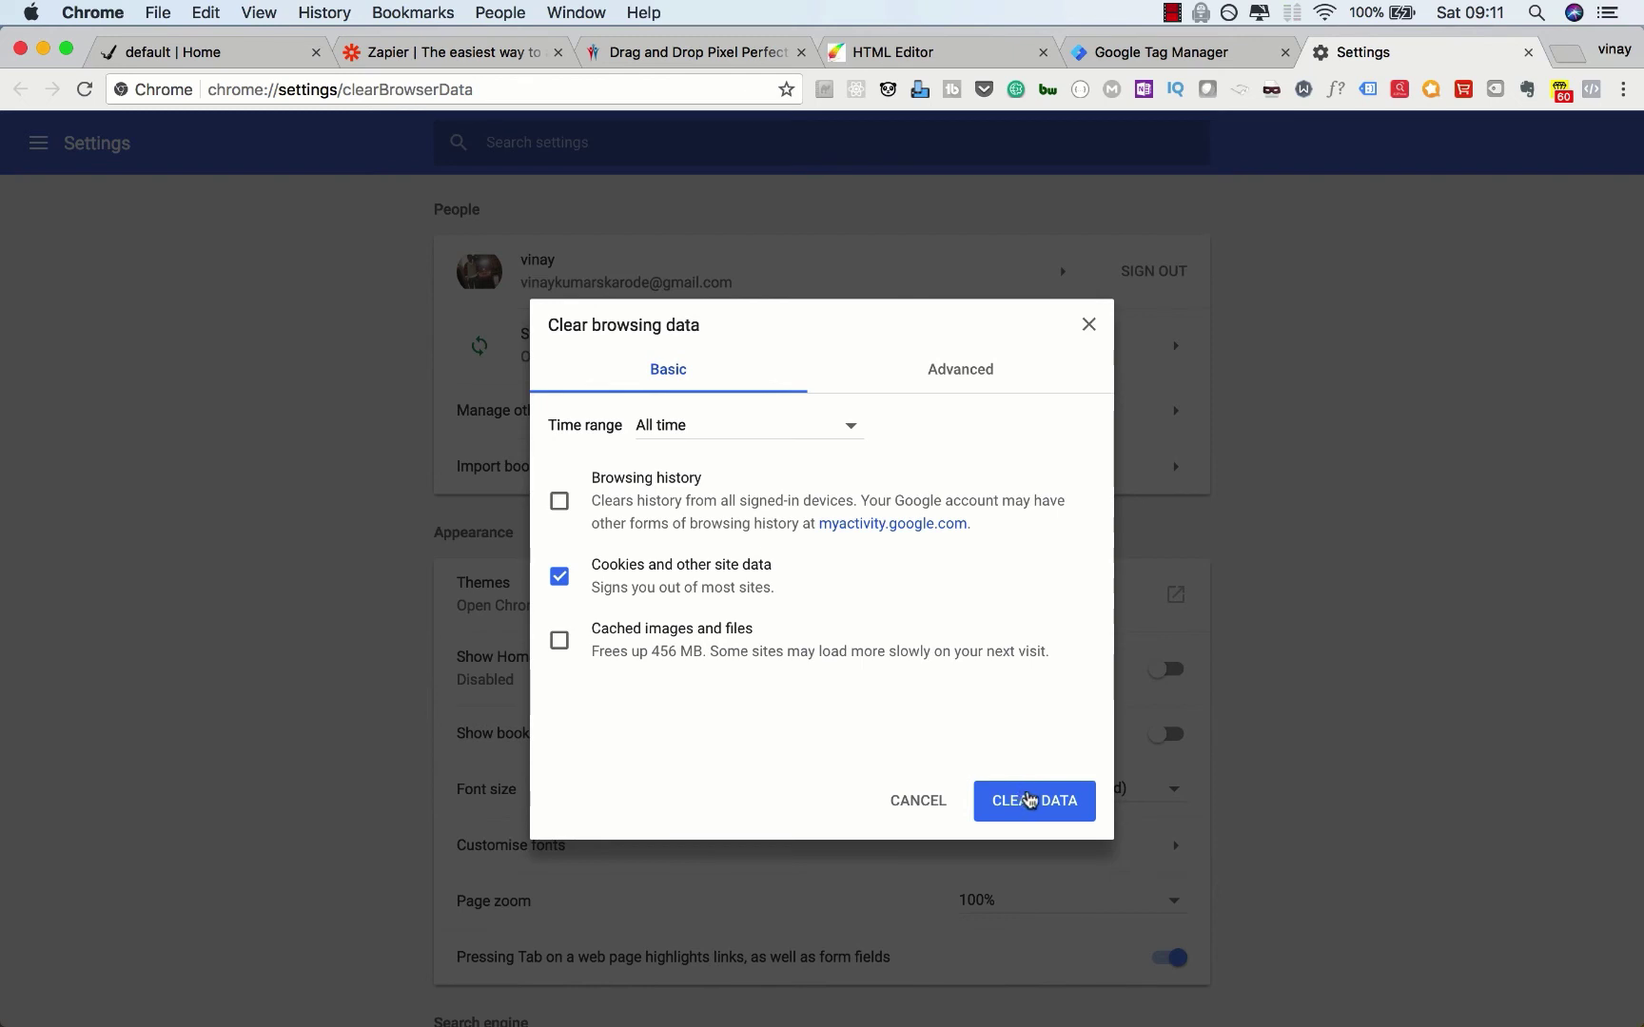
pyautogui.click(1024, 798)
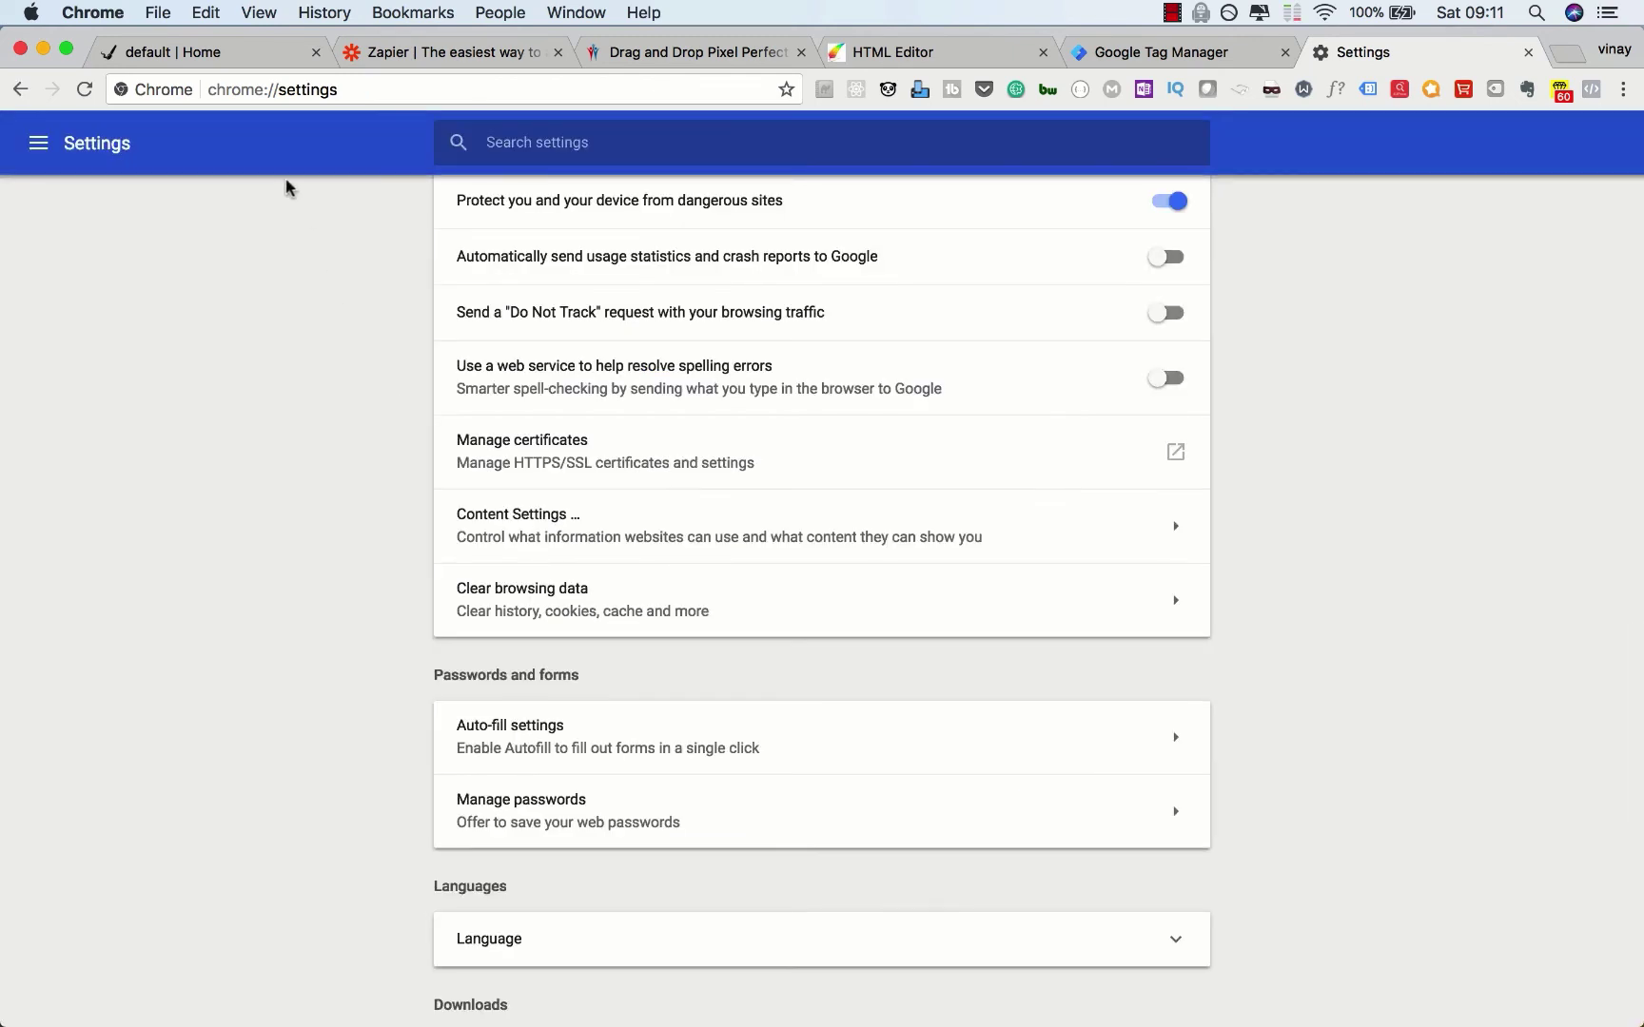
pyautogui.click(221, 59)
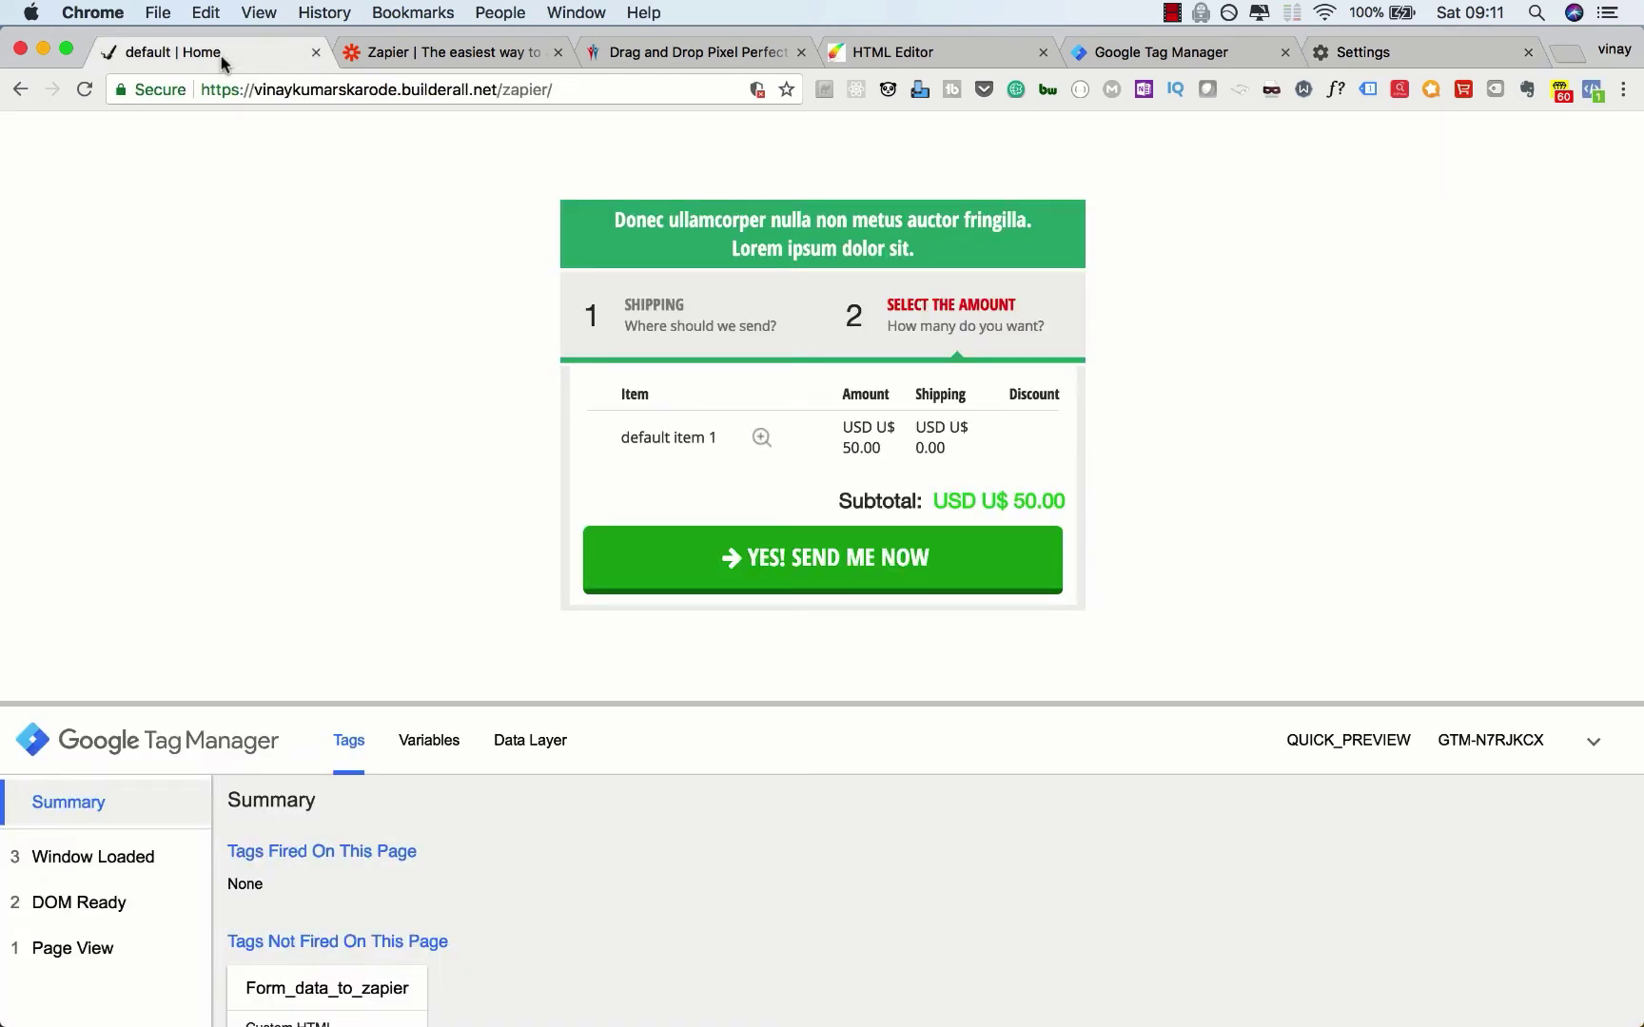
# Step: Reload the checkout page and submit the form with a test email, first name and delivery address
pyautogui.click(85, 91)
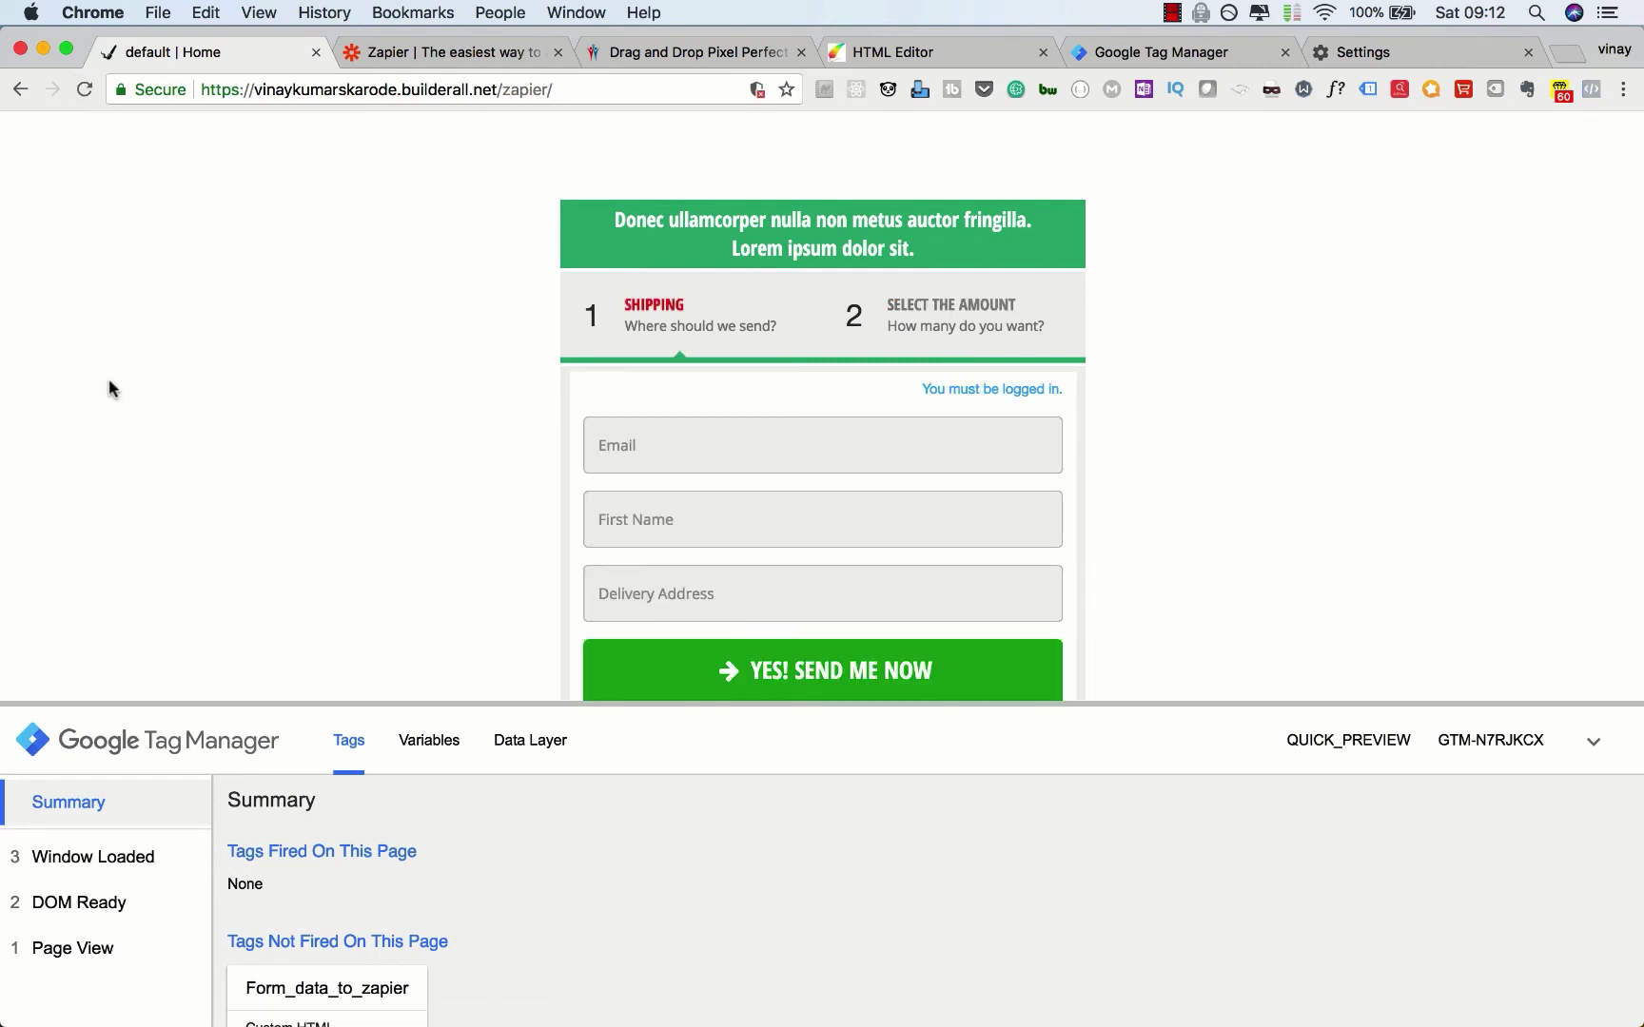
pyautogui.scroll(-2, 256, 423)
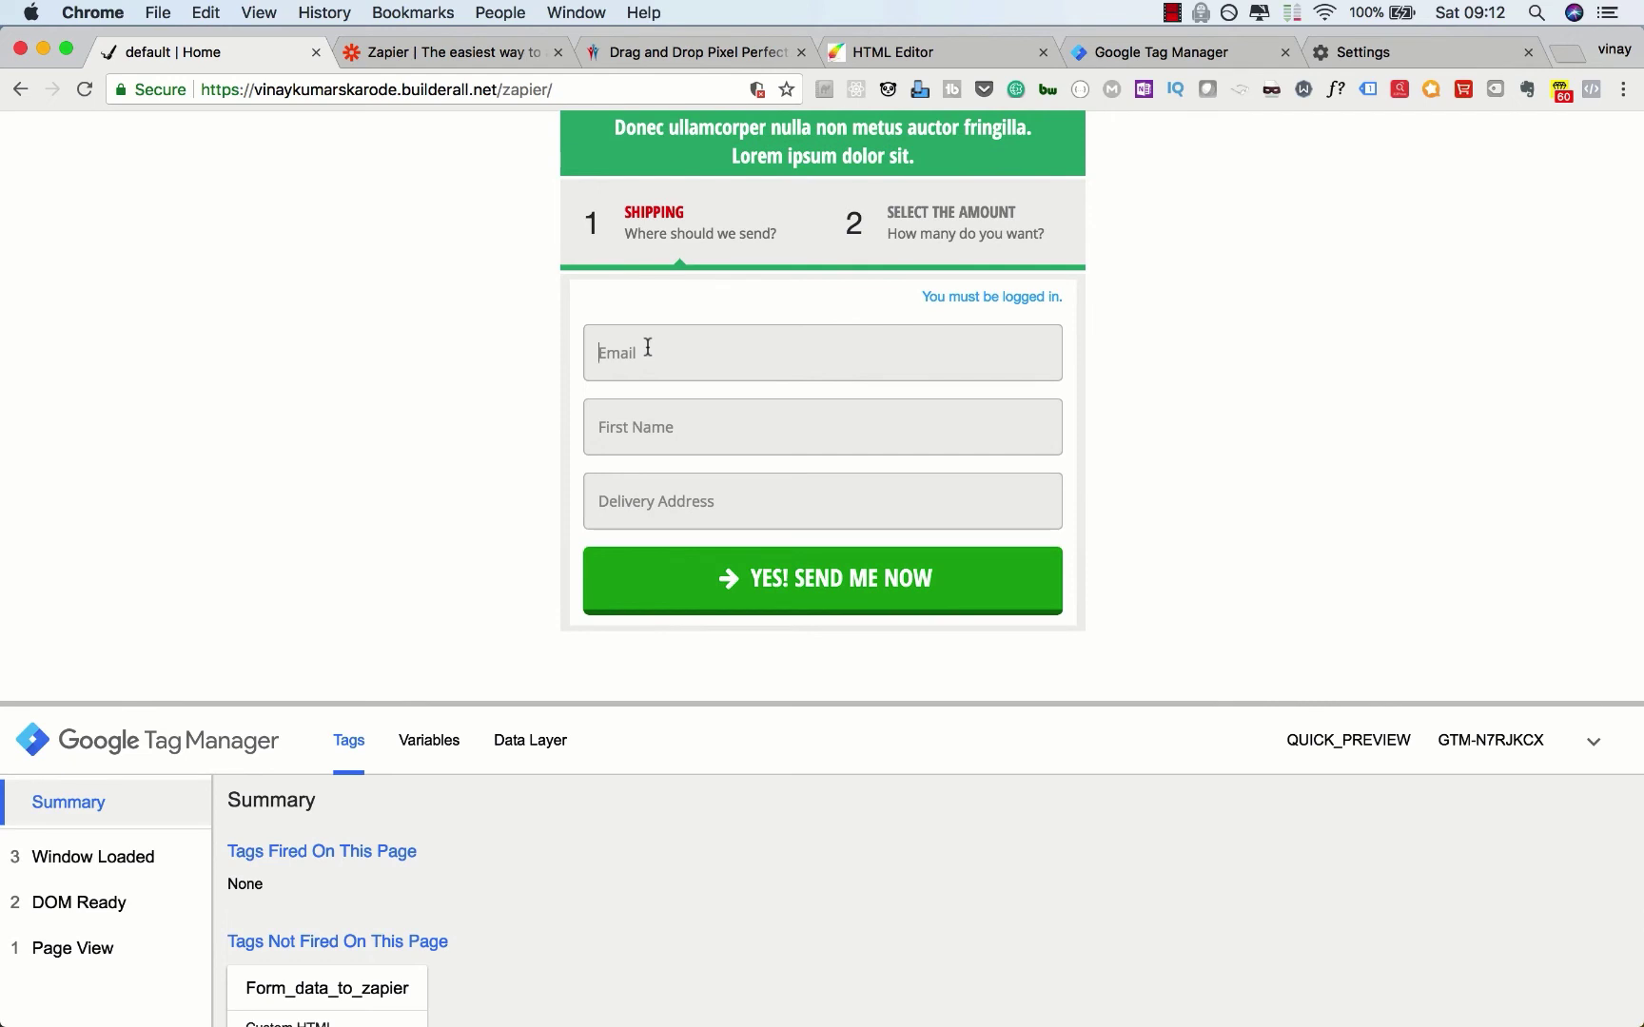
pyautogui.write('345@345.com')
pyautogui.press('Tab')
pyautogui.write('name vinay')
pyautogui.press('Tab')
pyautogui.write('address 345')
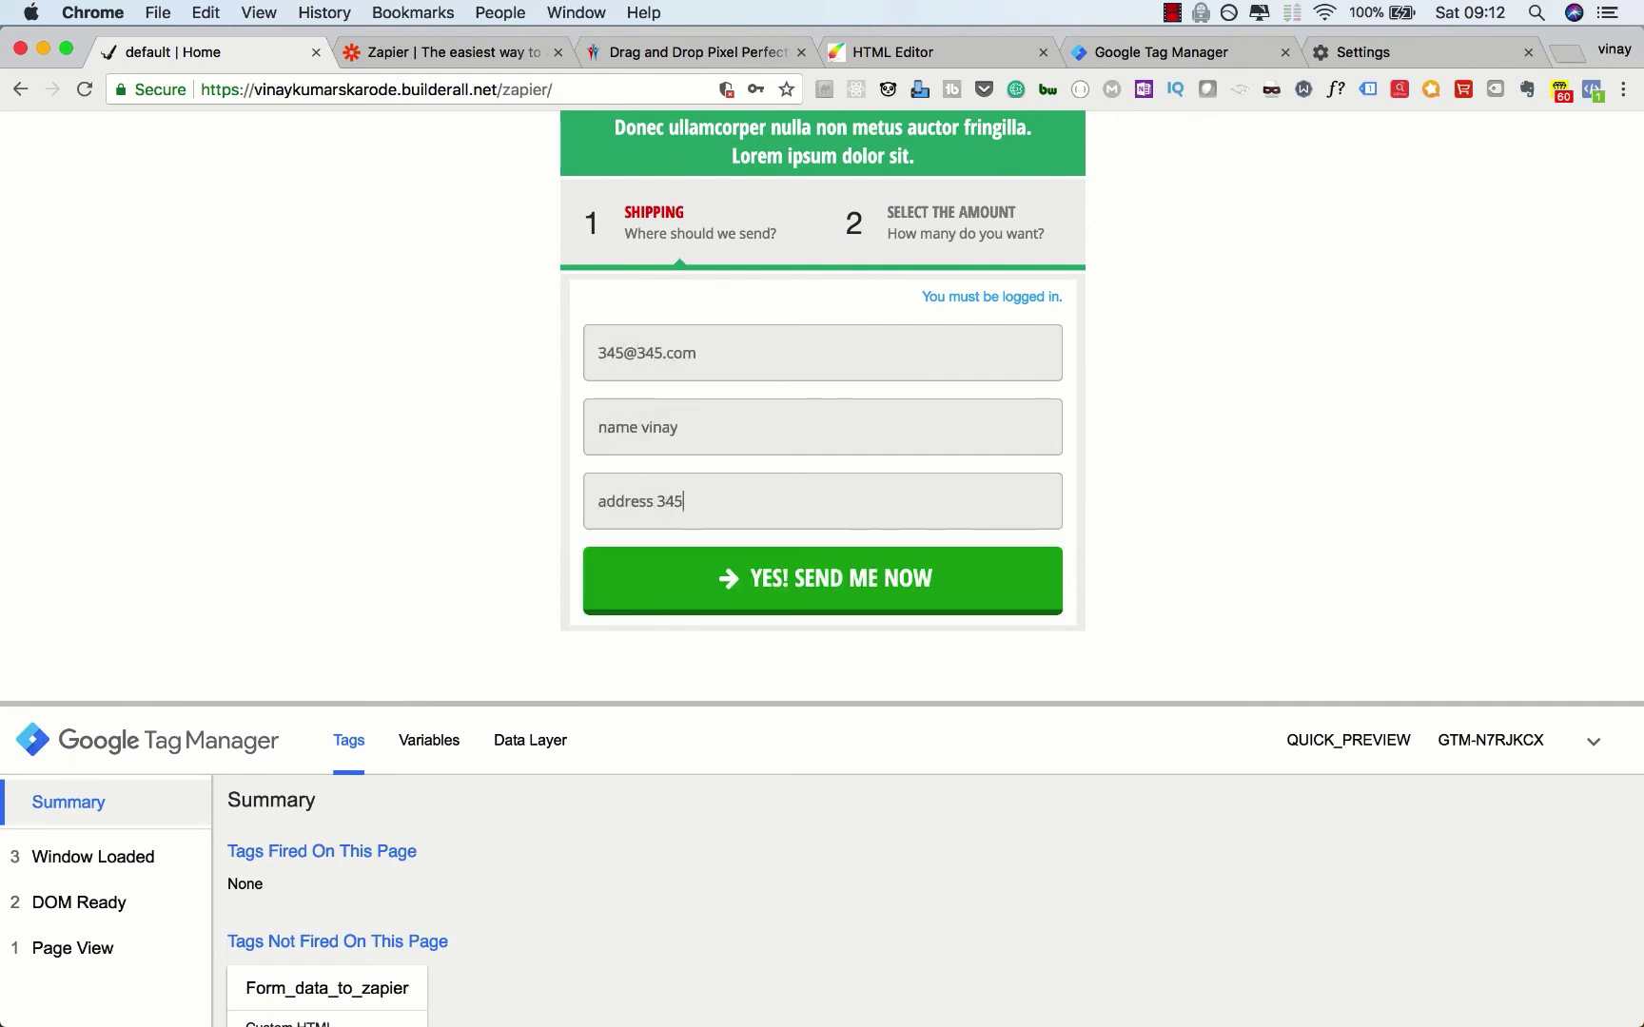
pyautogui.click(625, 570)
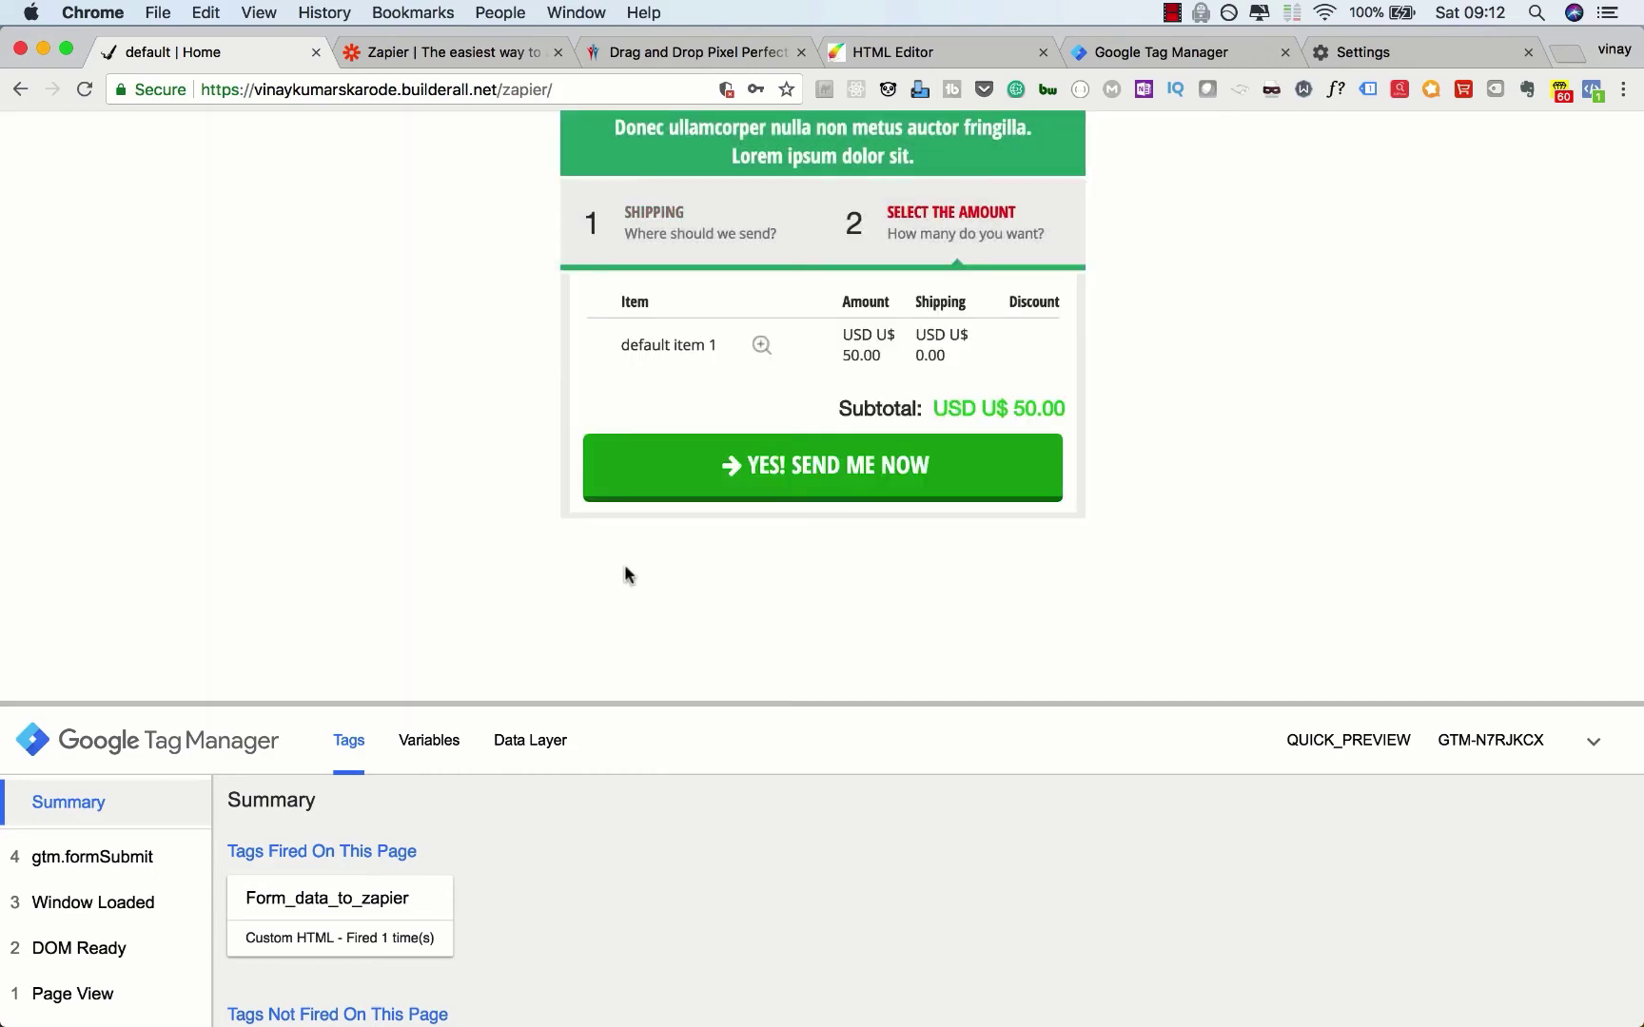
# Step: Inspect the Variables captured by the gtm.formSubmit event in the enlarged debug pane
pyautogui.moveTo(676, 703); pyautogui.dragTo(694, 459)
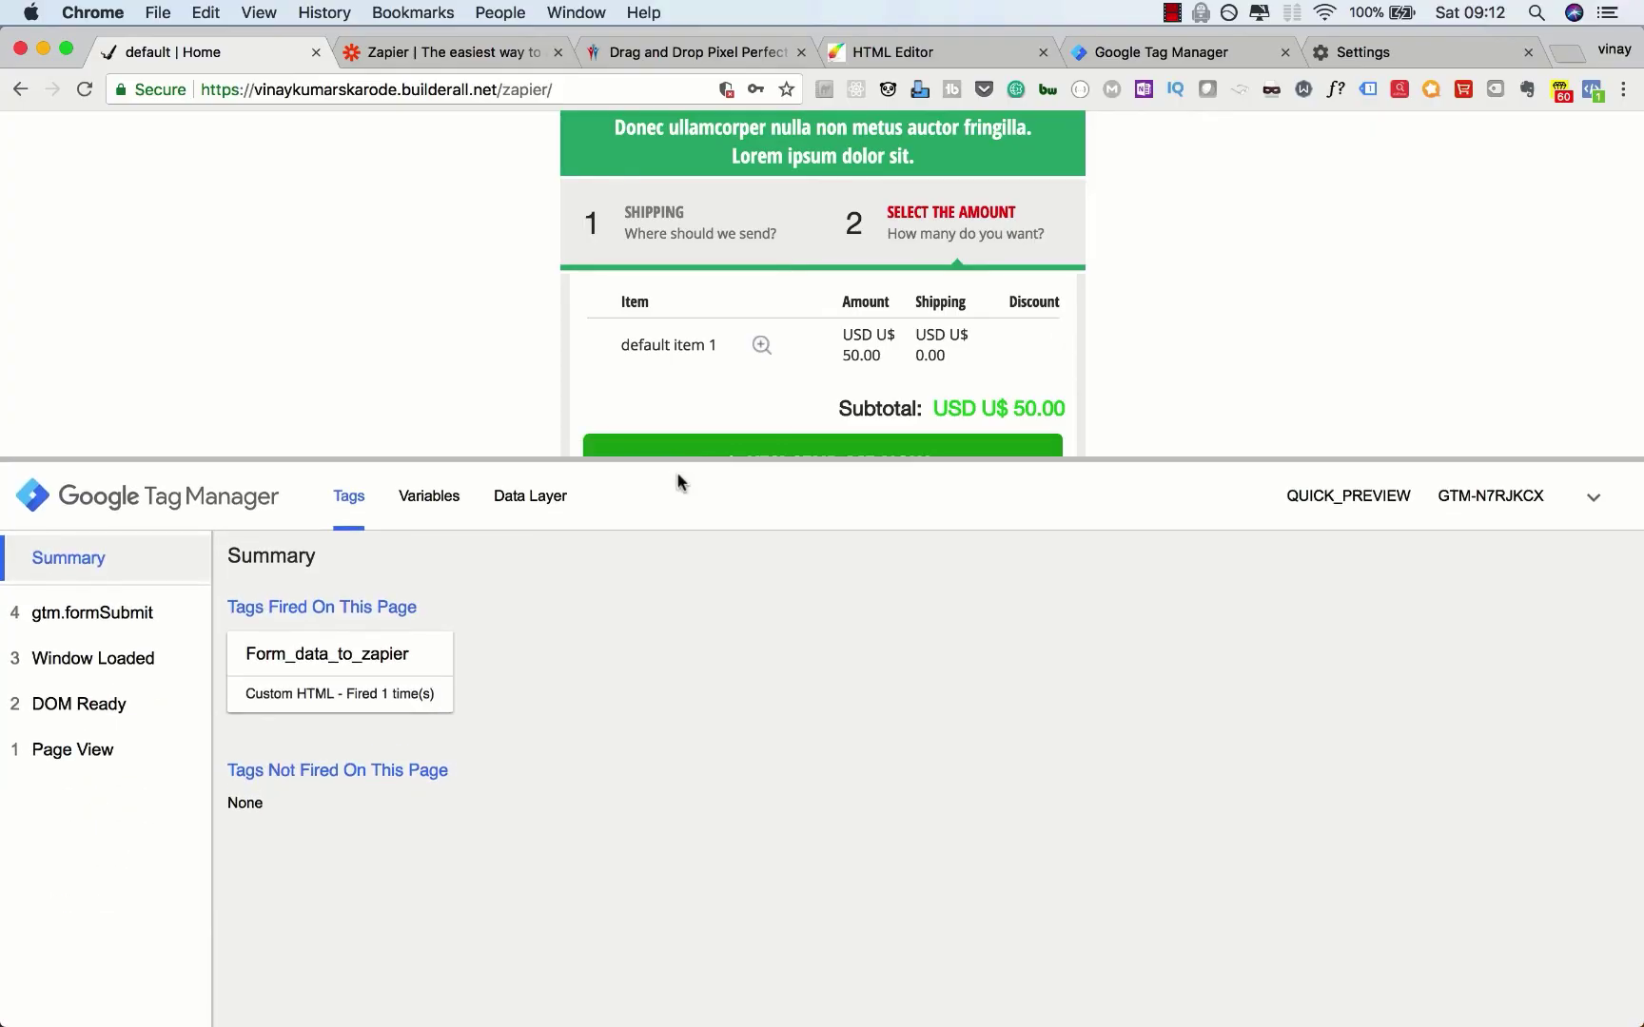
pyautogui.click(91, 614)
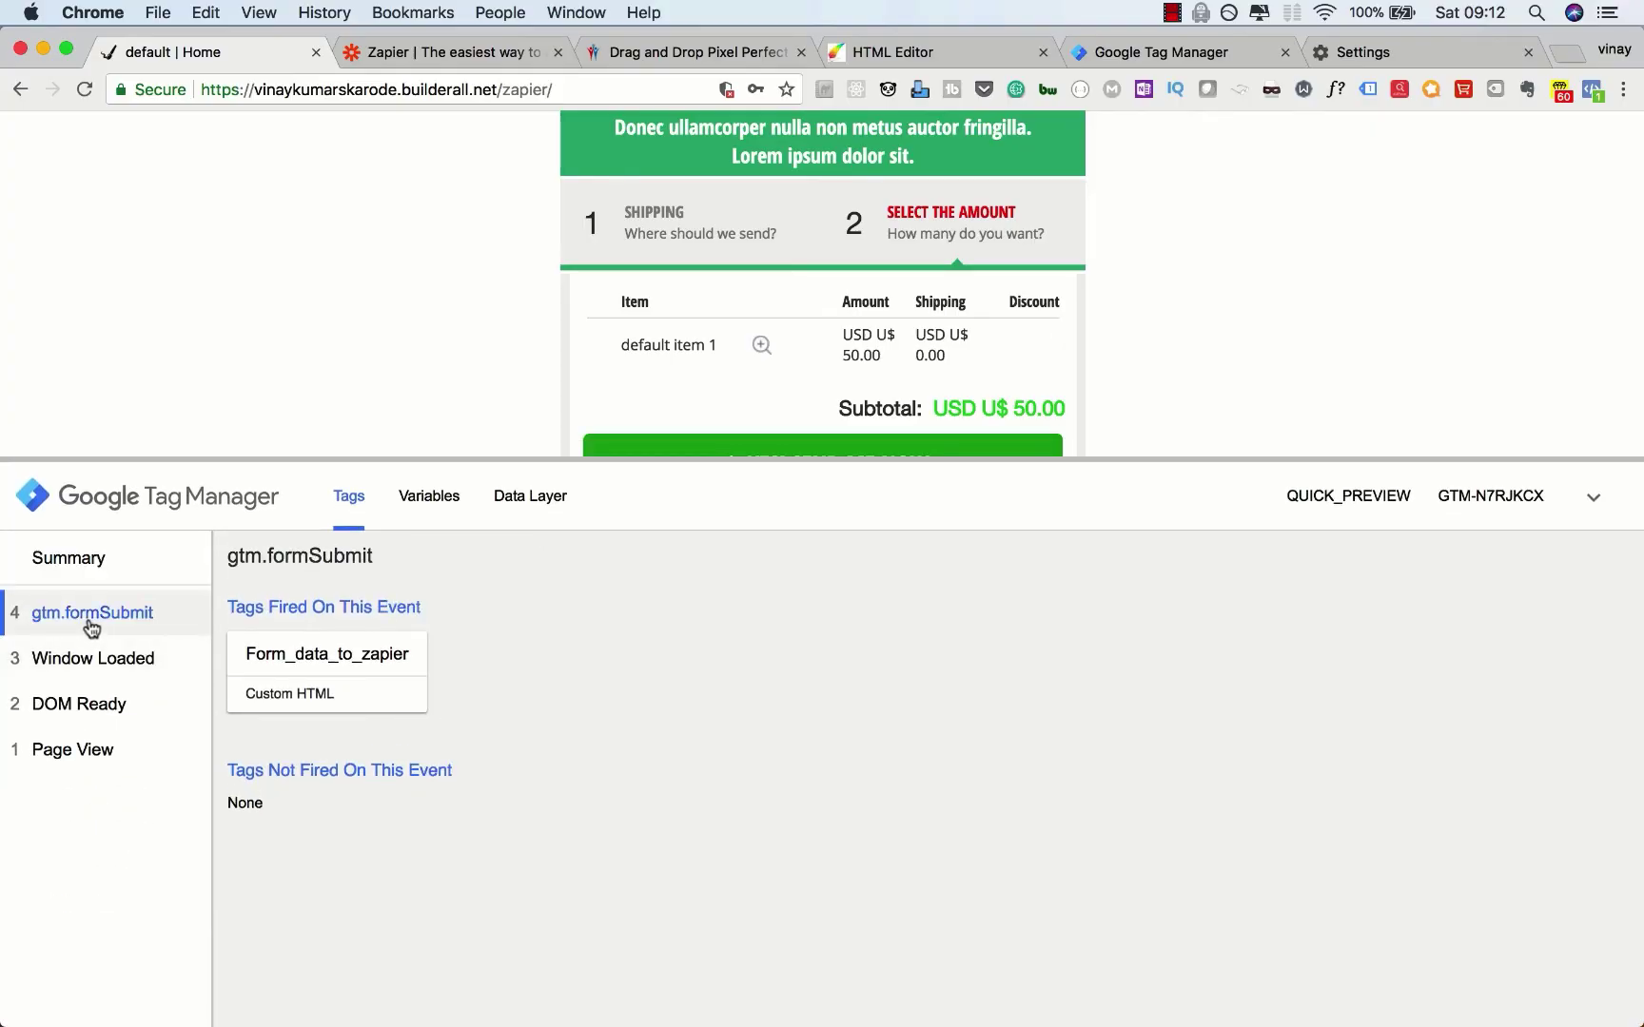
pyautogui.click(429, 497)
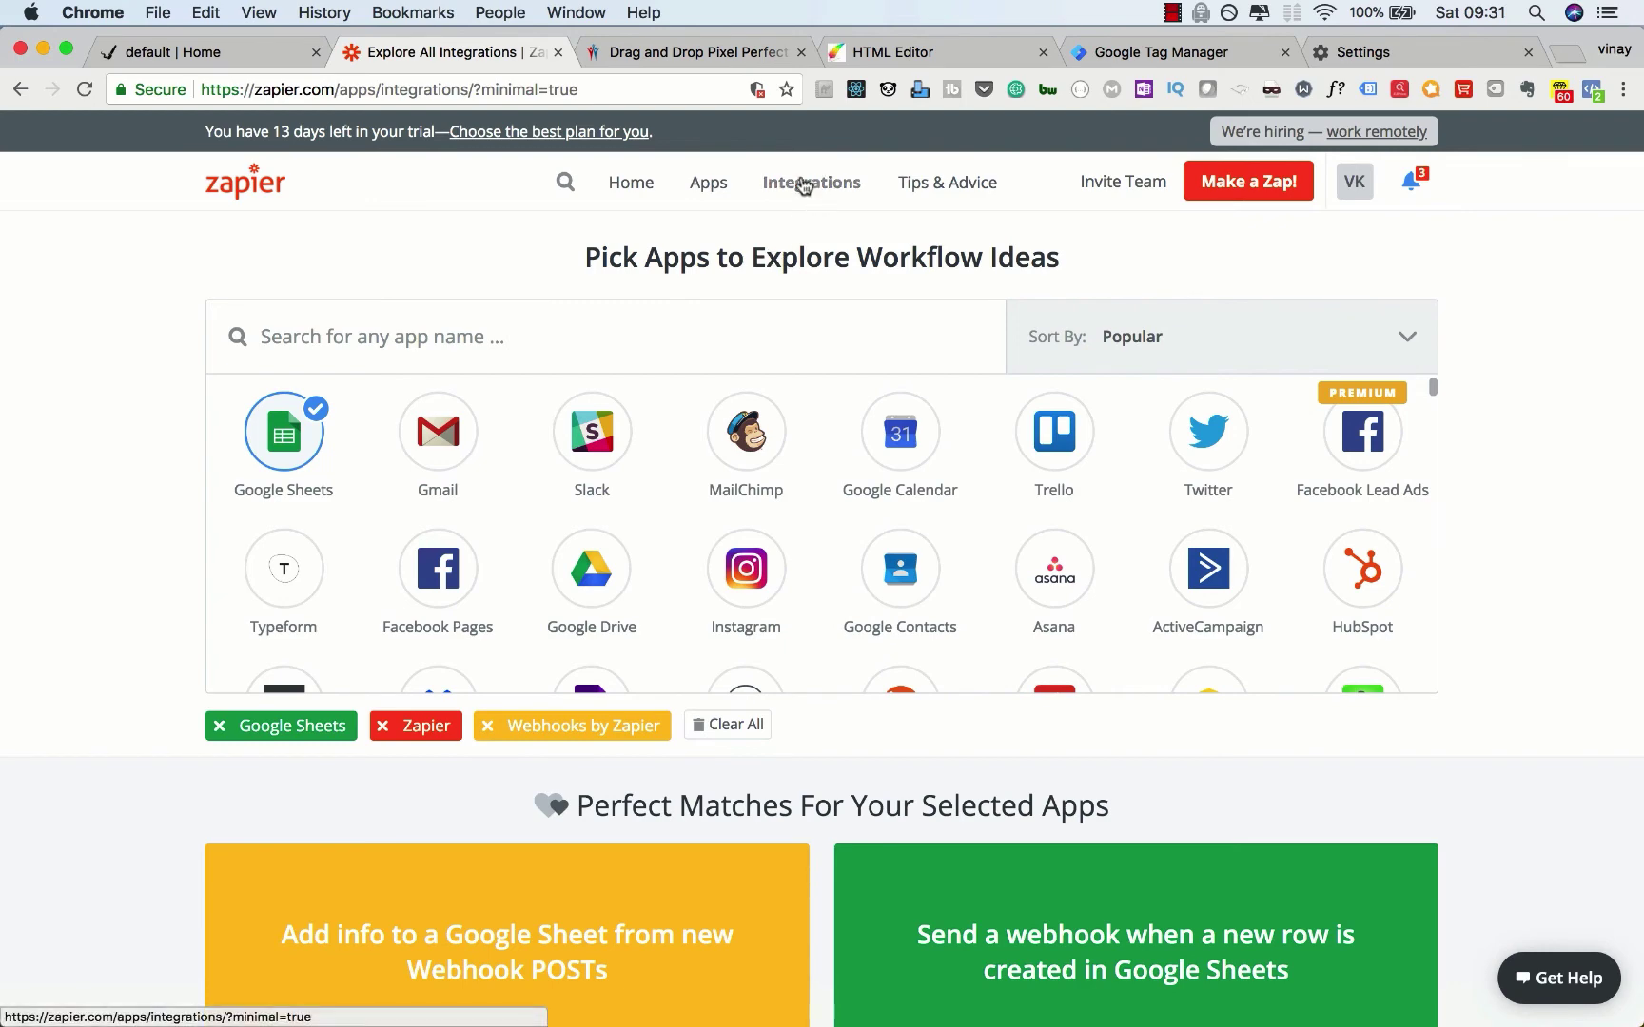
# Step: Scroll Zapier's integrations page to the 'Add info to a Google Sheet from new Webhook POSTs' template
pyautogui.scroll(-1, 107, 556)
pyautogui.scroll(-4, 104, 550)
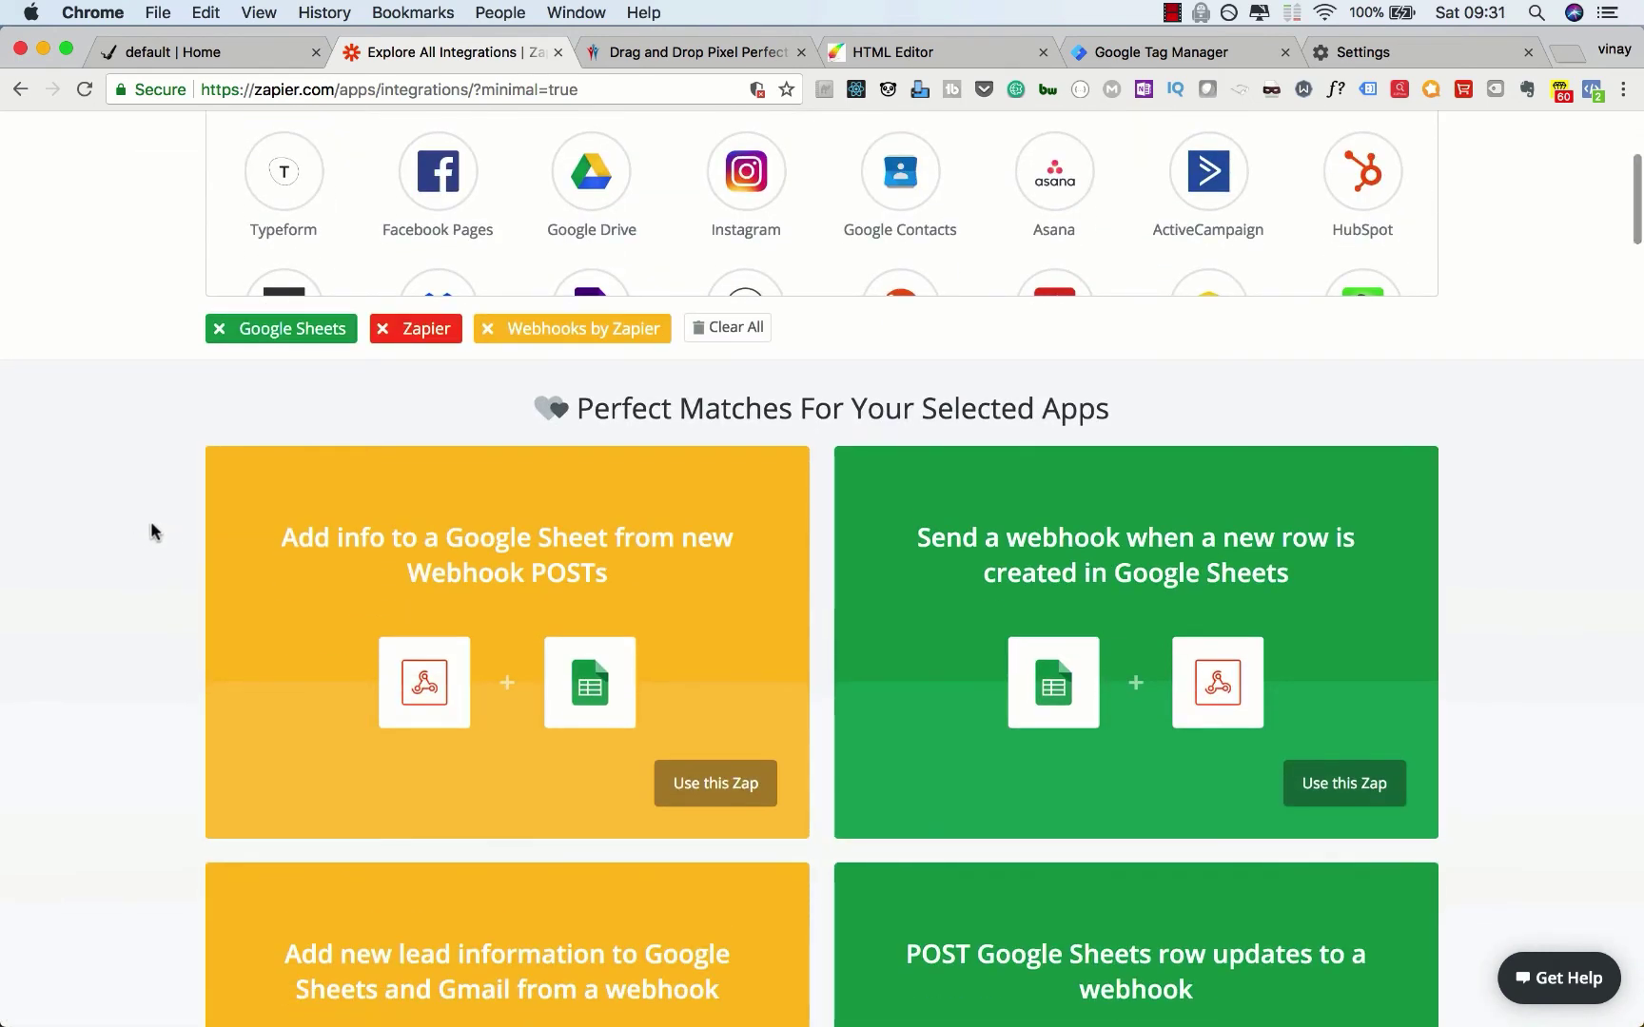
pyautogui.scroll(-7, 74, 704)
pyautogui.scroll(10, 75, 704)
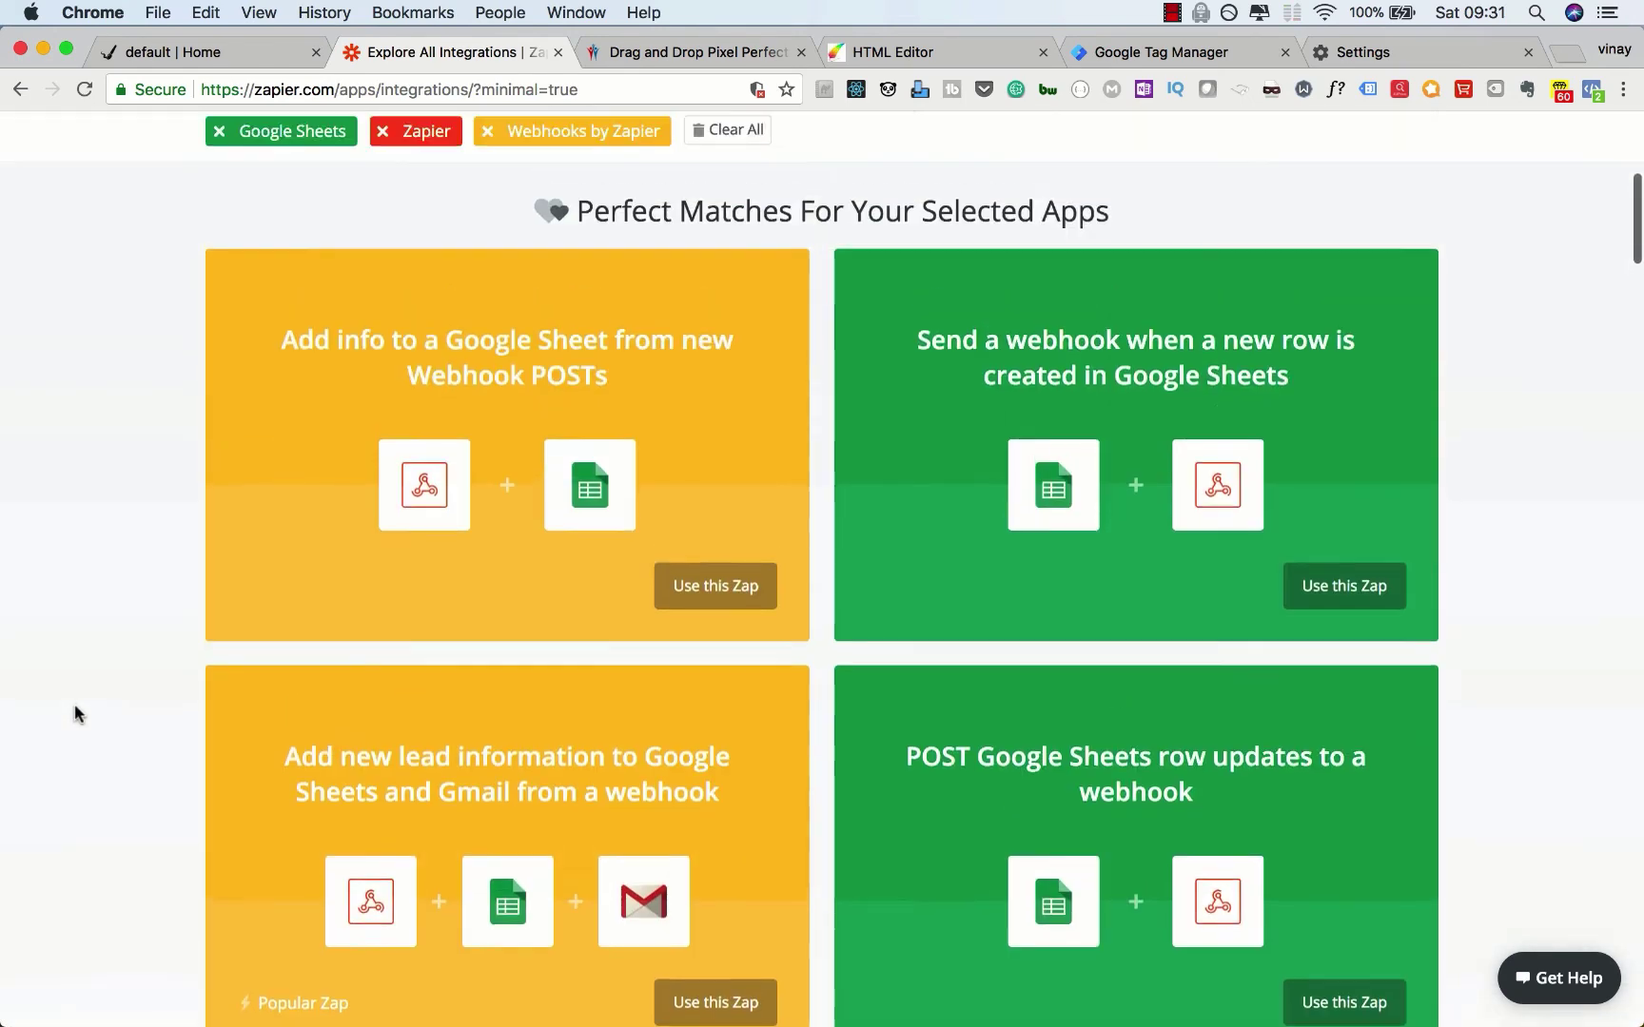
pyautogui.scroll(-3, 74, 704)
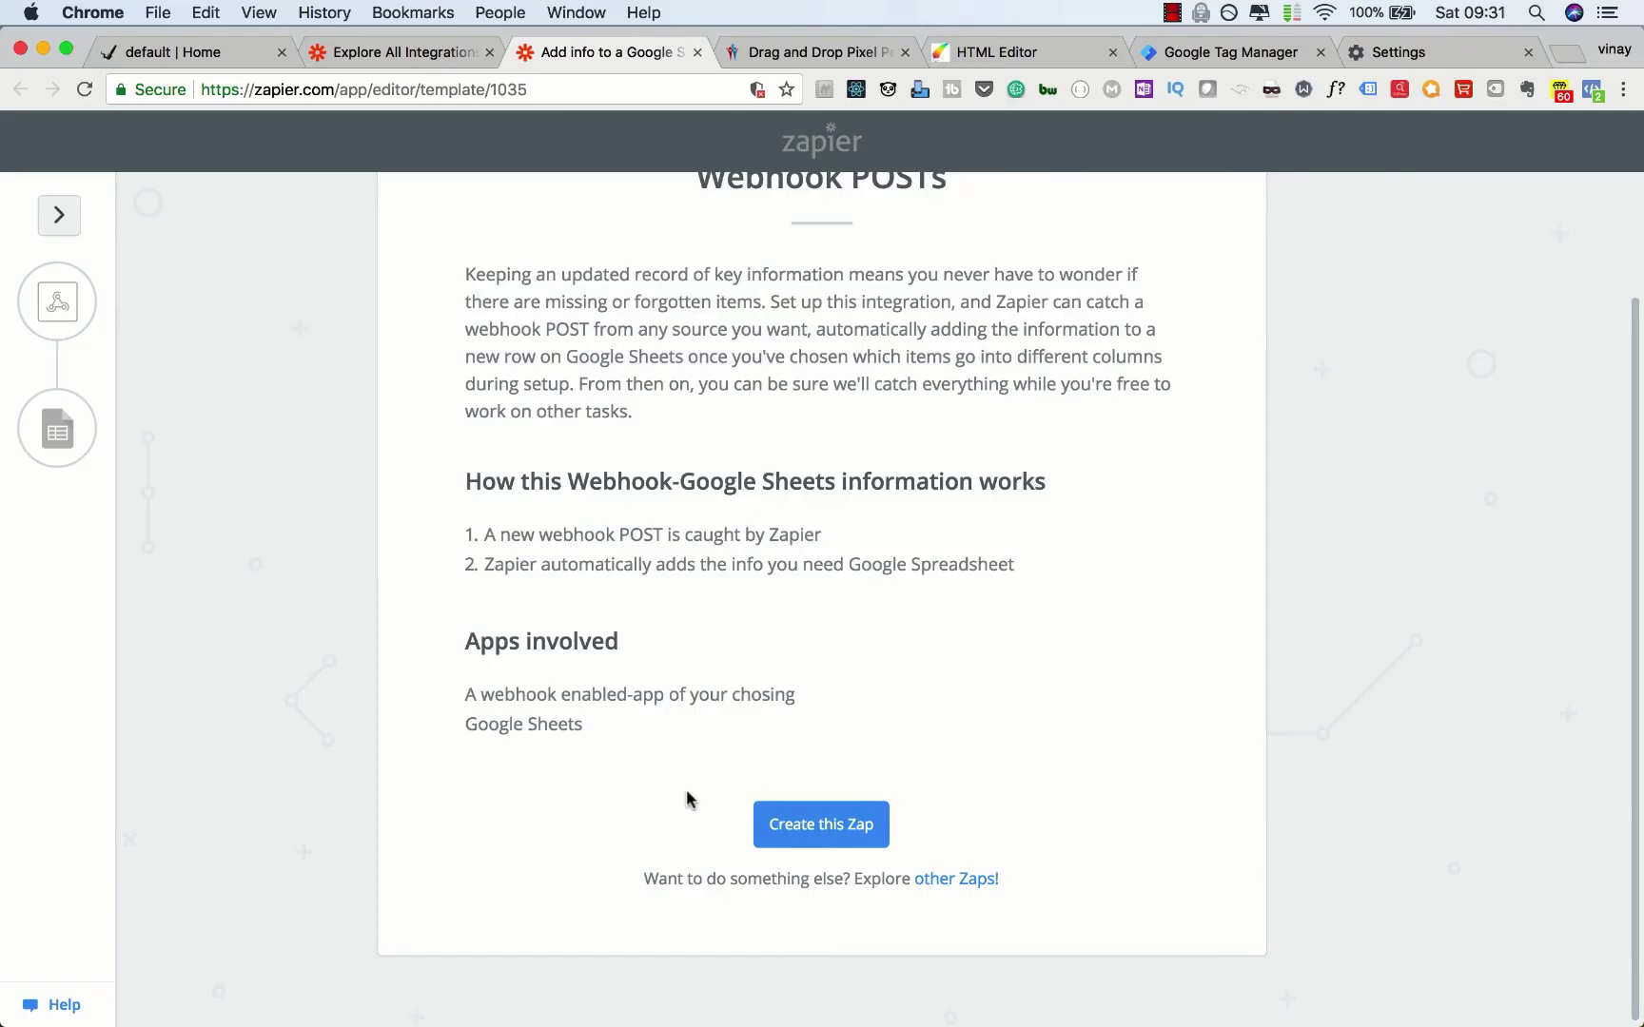
# Step: Create the Zap from the webhook template and copy its generated custom webhook URL
pyautogui.click(787, 821)
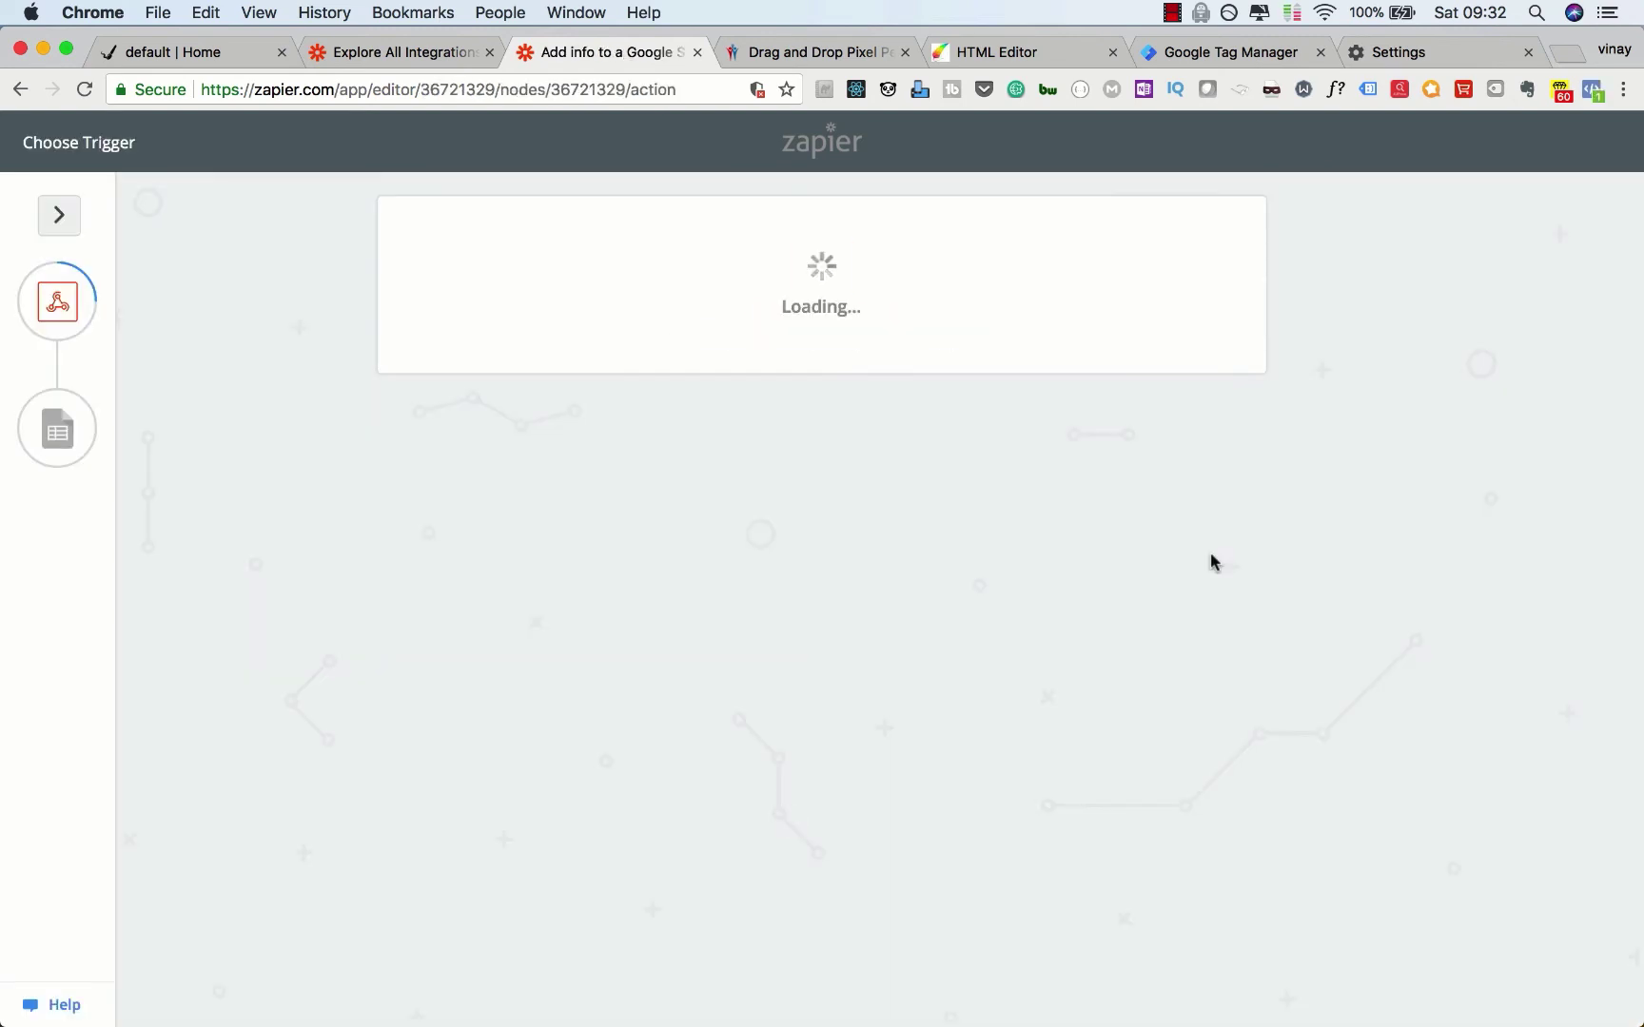
pyautogui.click(1194, 682)
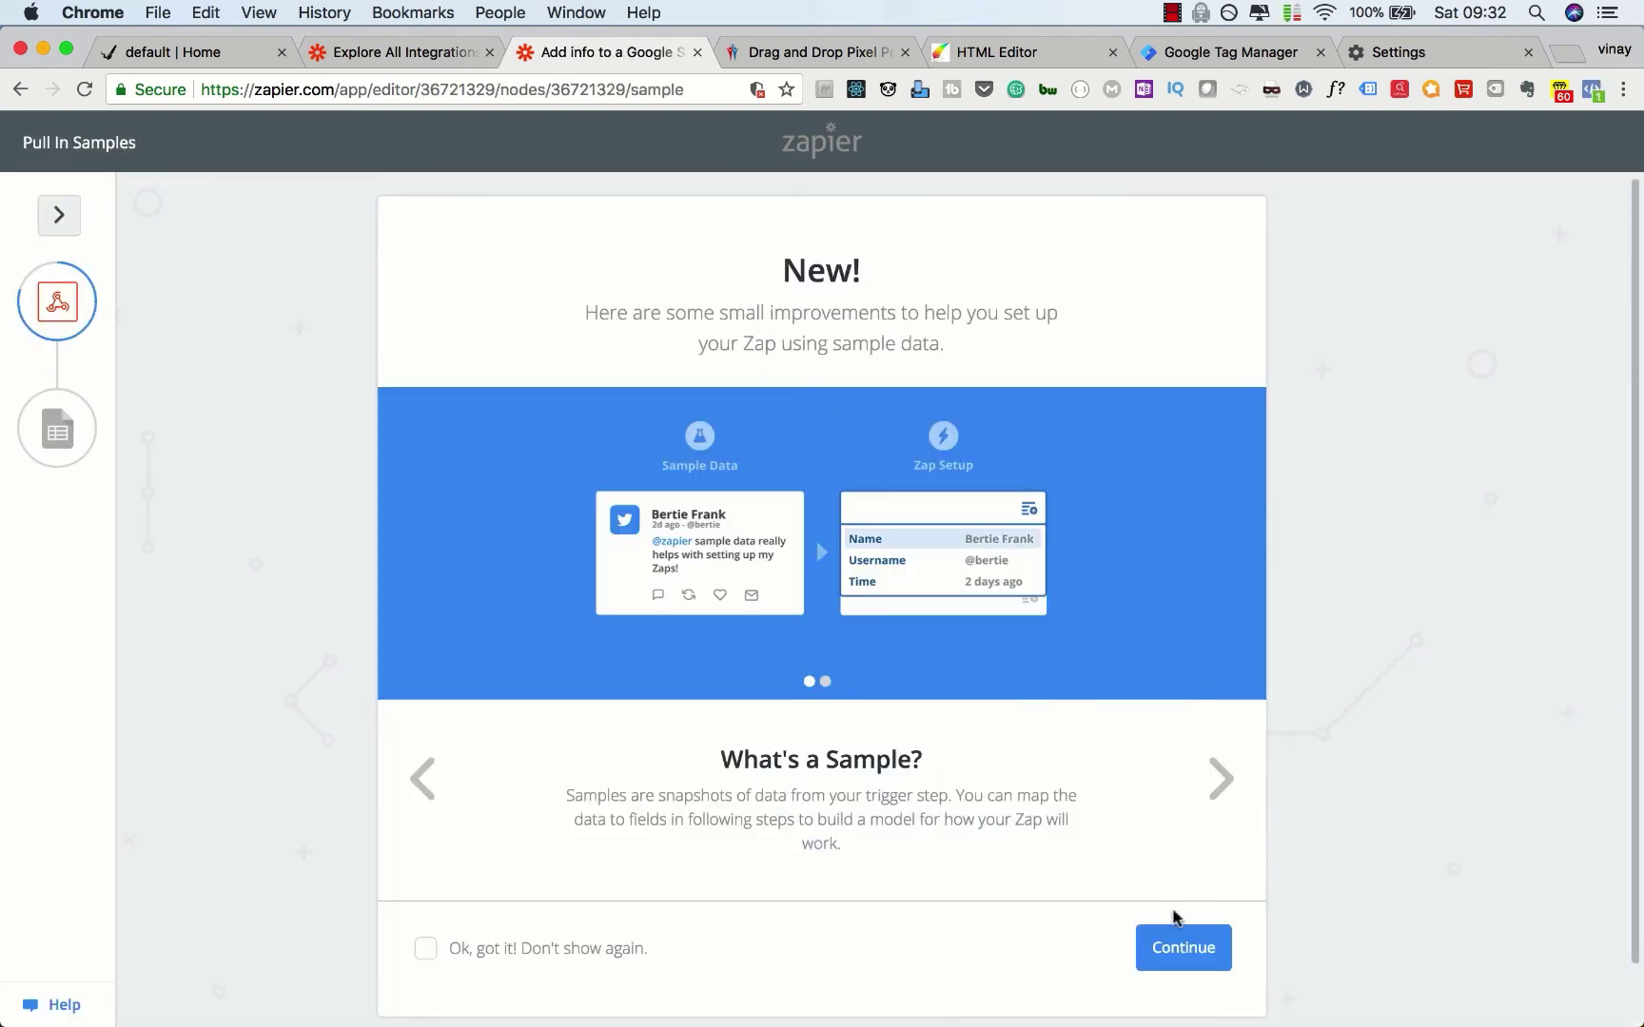
pyautogui.click(1176, 946)
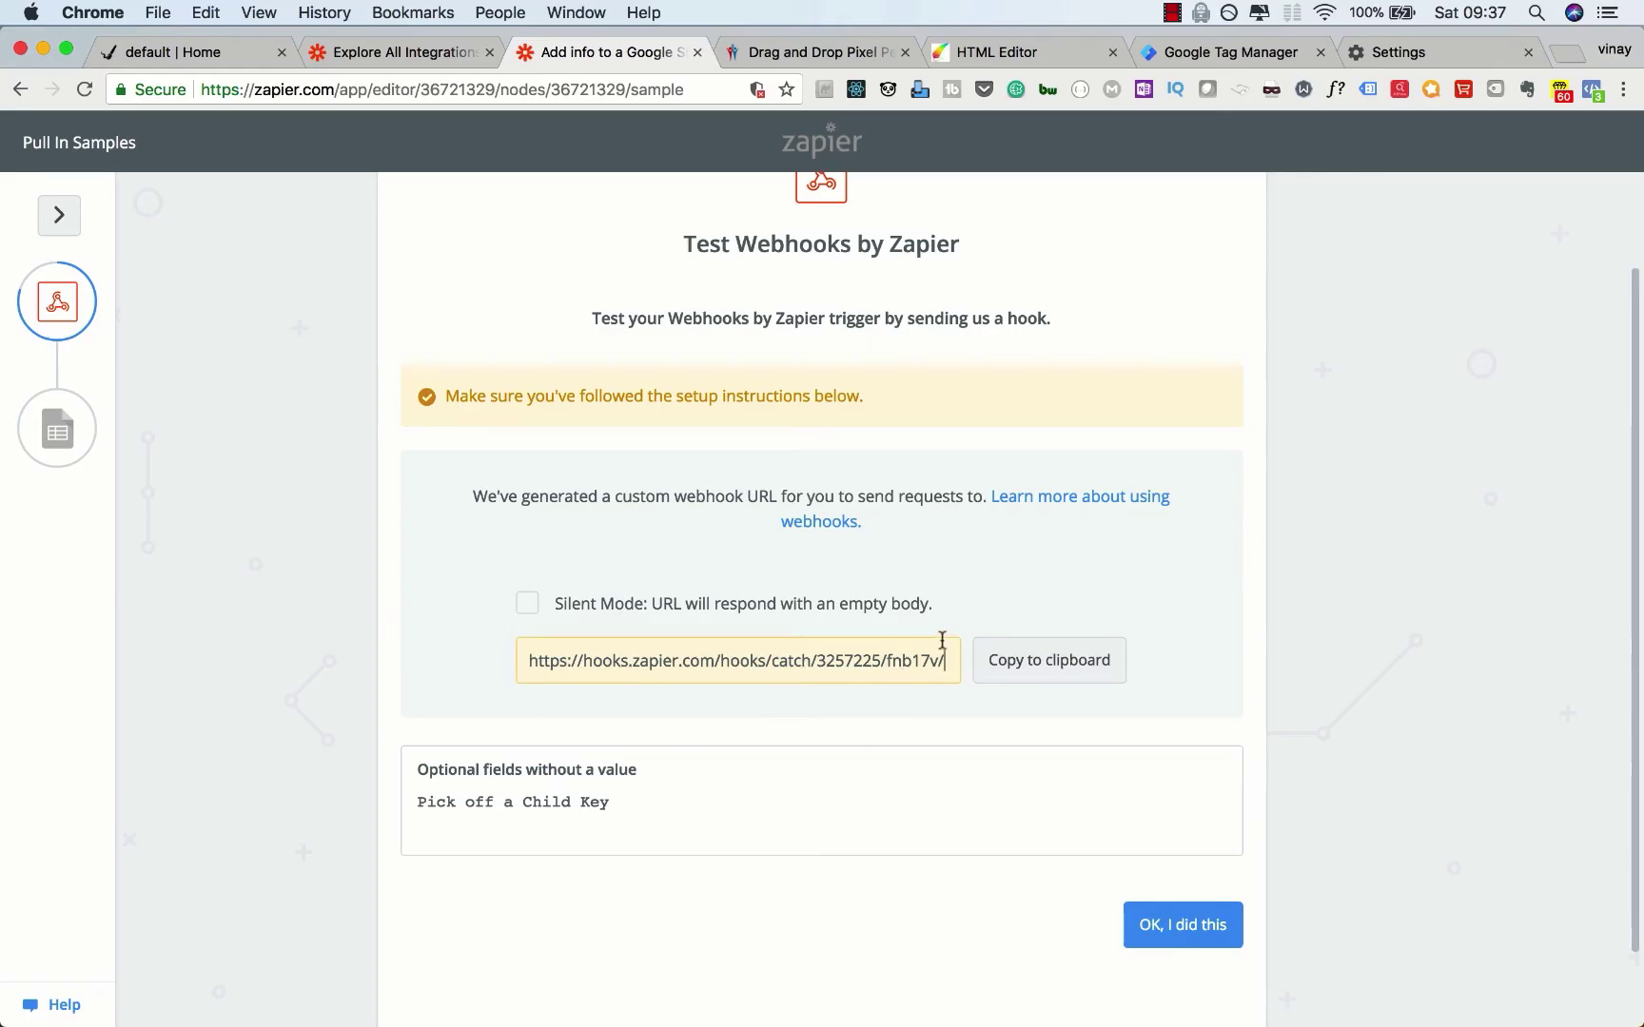
pyautogui.click(1047, 672)
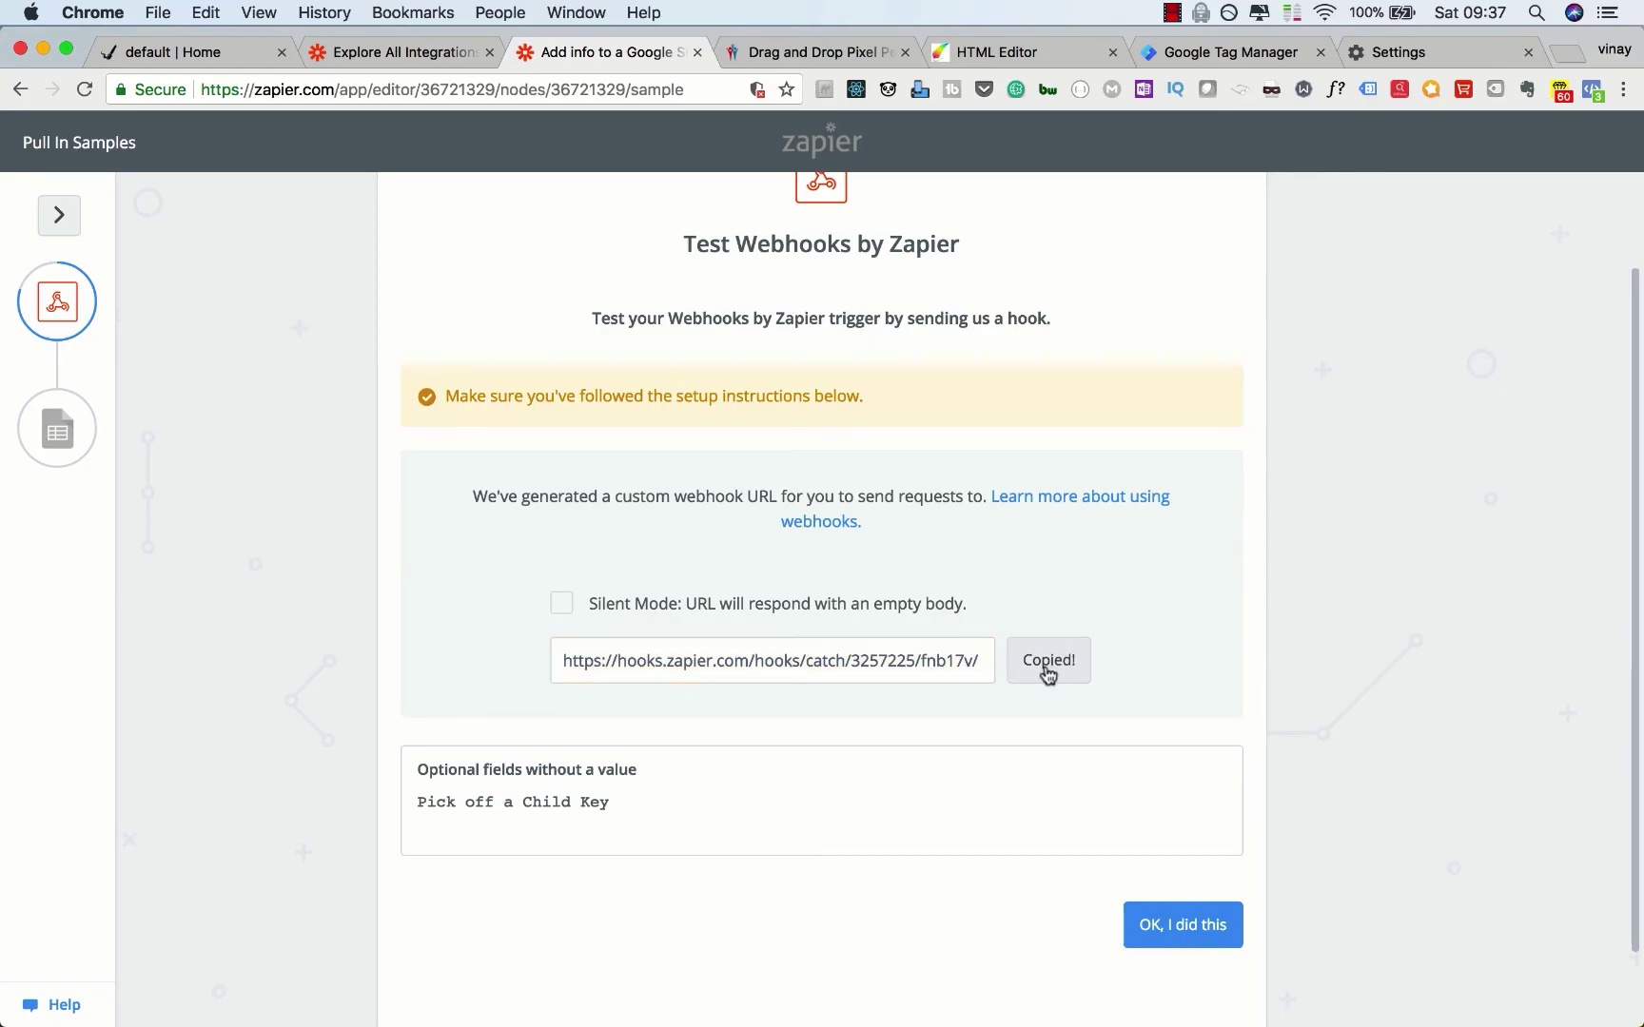
pyautogui.click(1254, 59)
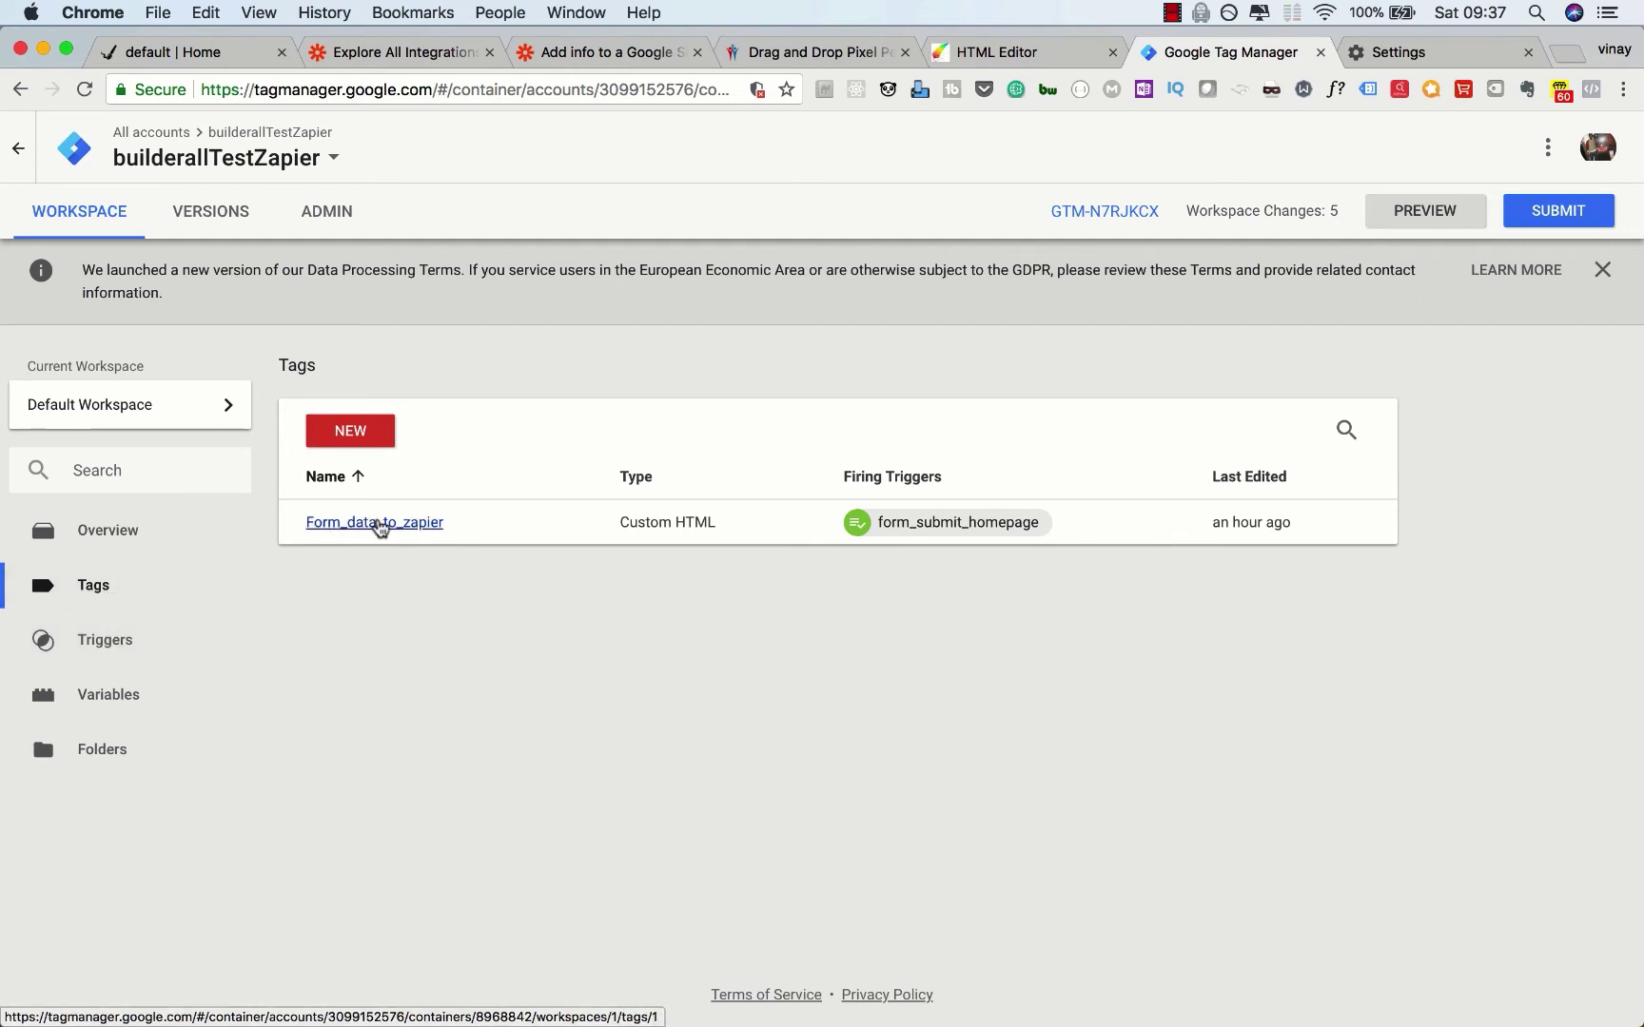
# Step: Paste the copied Zapier webhook URL on a new line below Form_data_to_zapier's script block
pyautogui.click(377, 524)
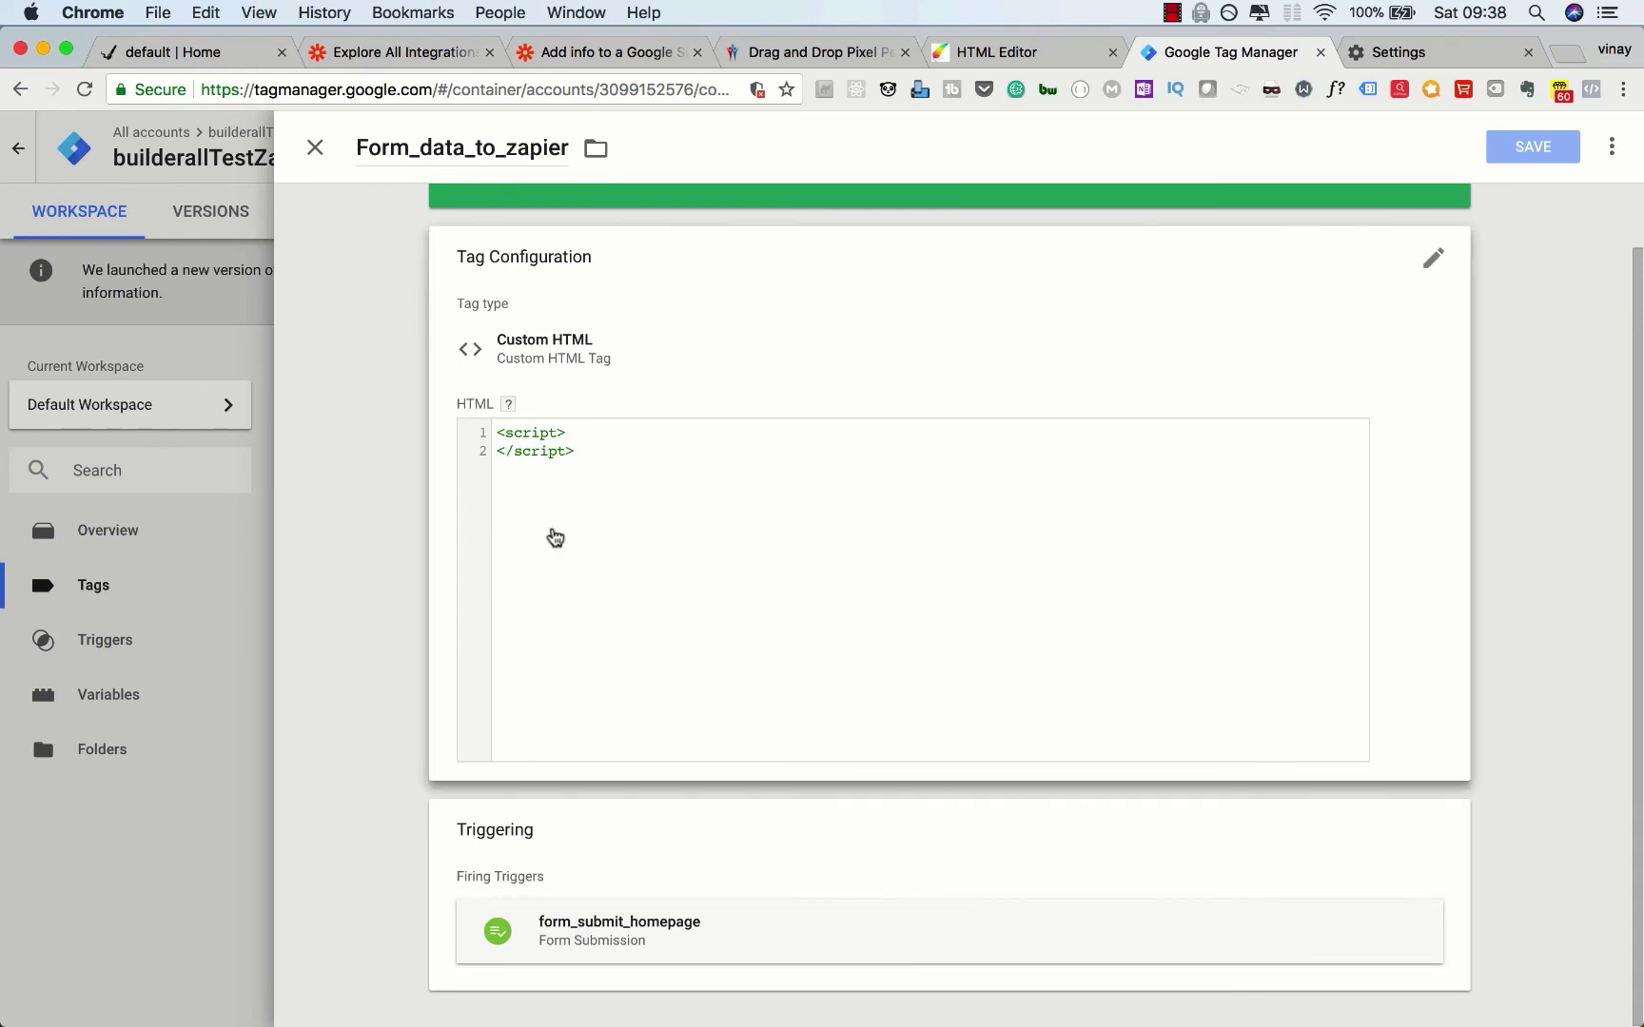
pyautogui.click(600, 478)
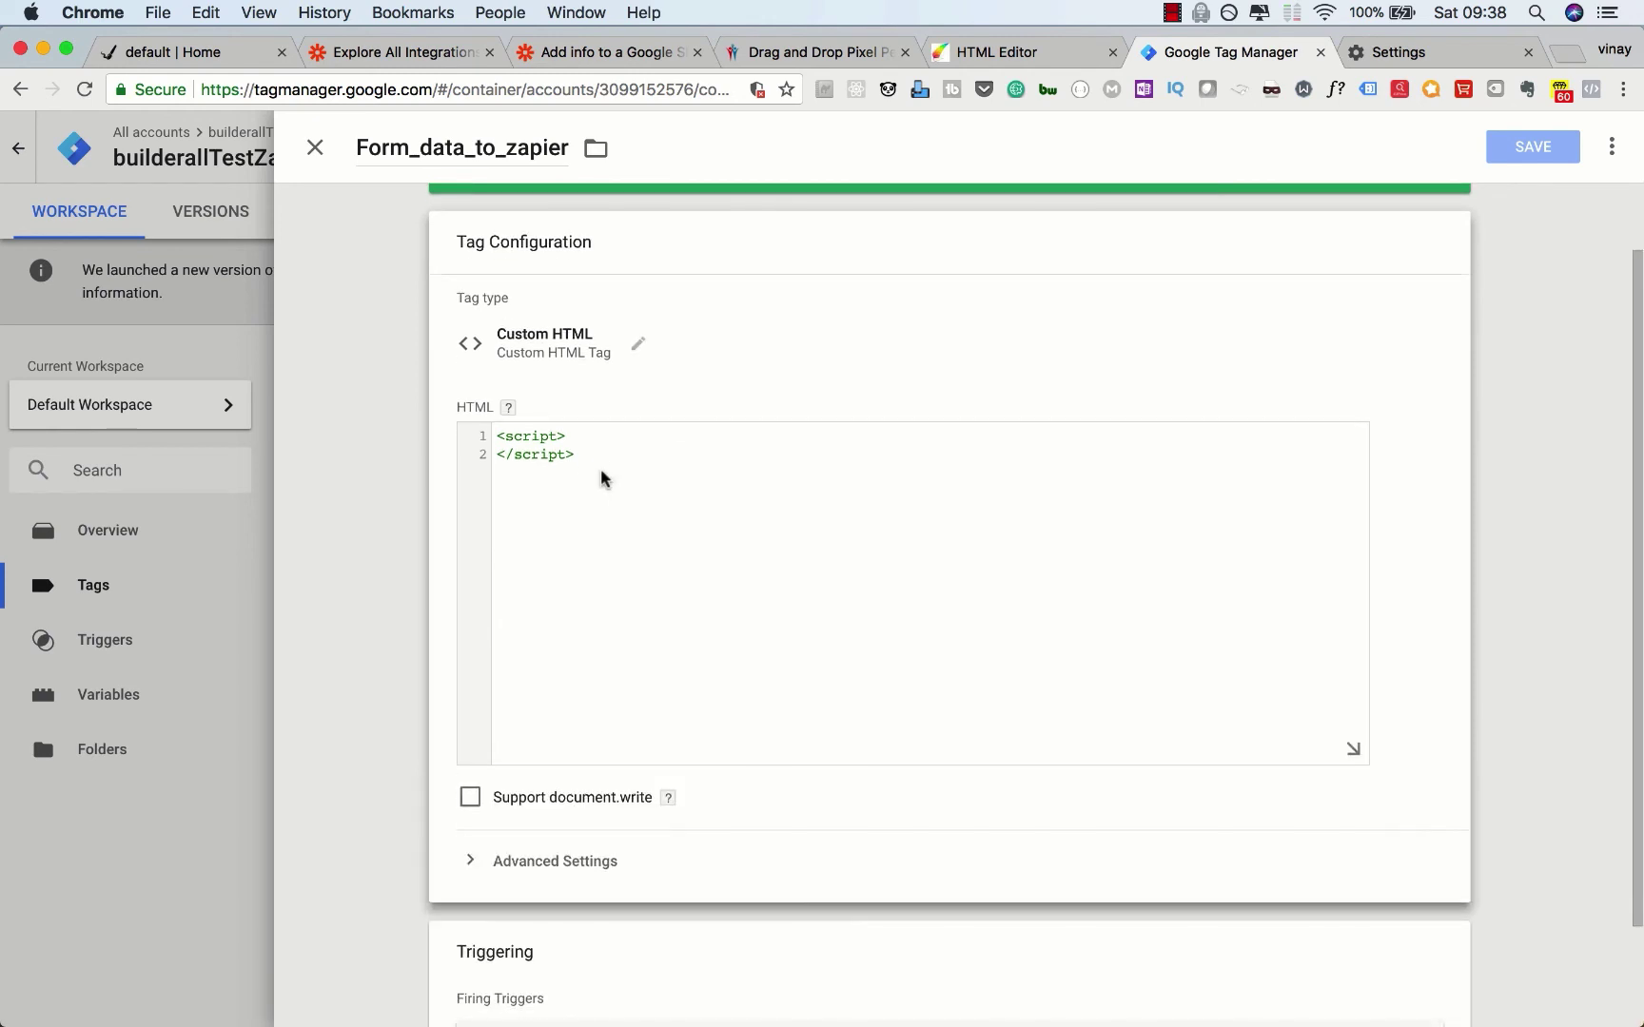
pyautogui.press('Return')
pyautogui.press('Return')
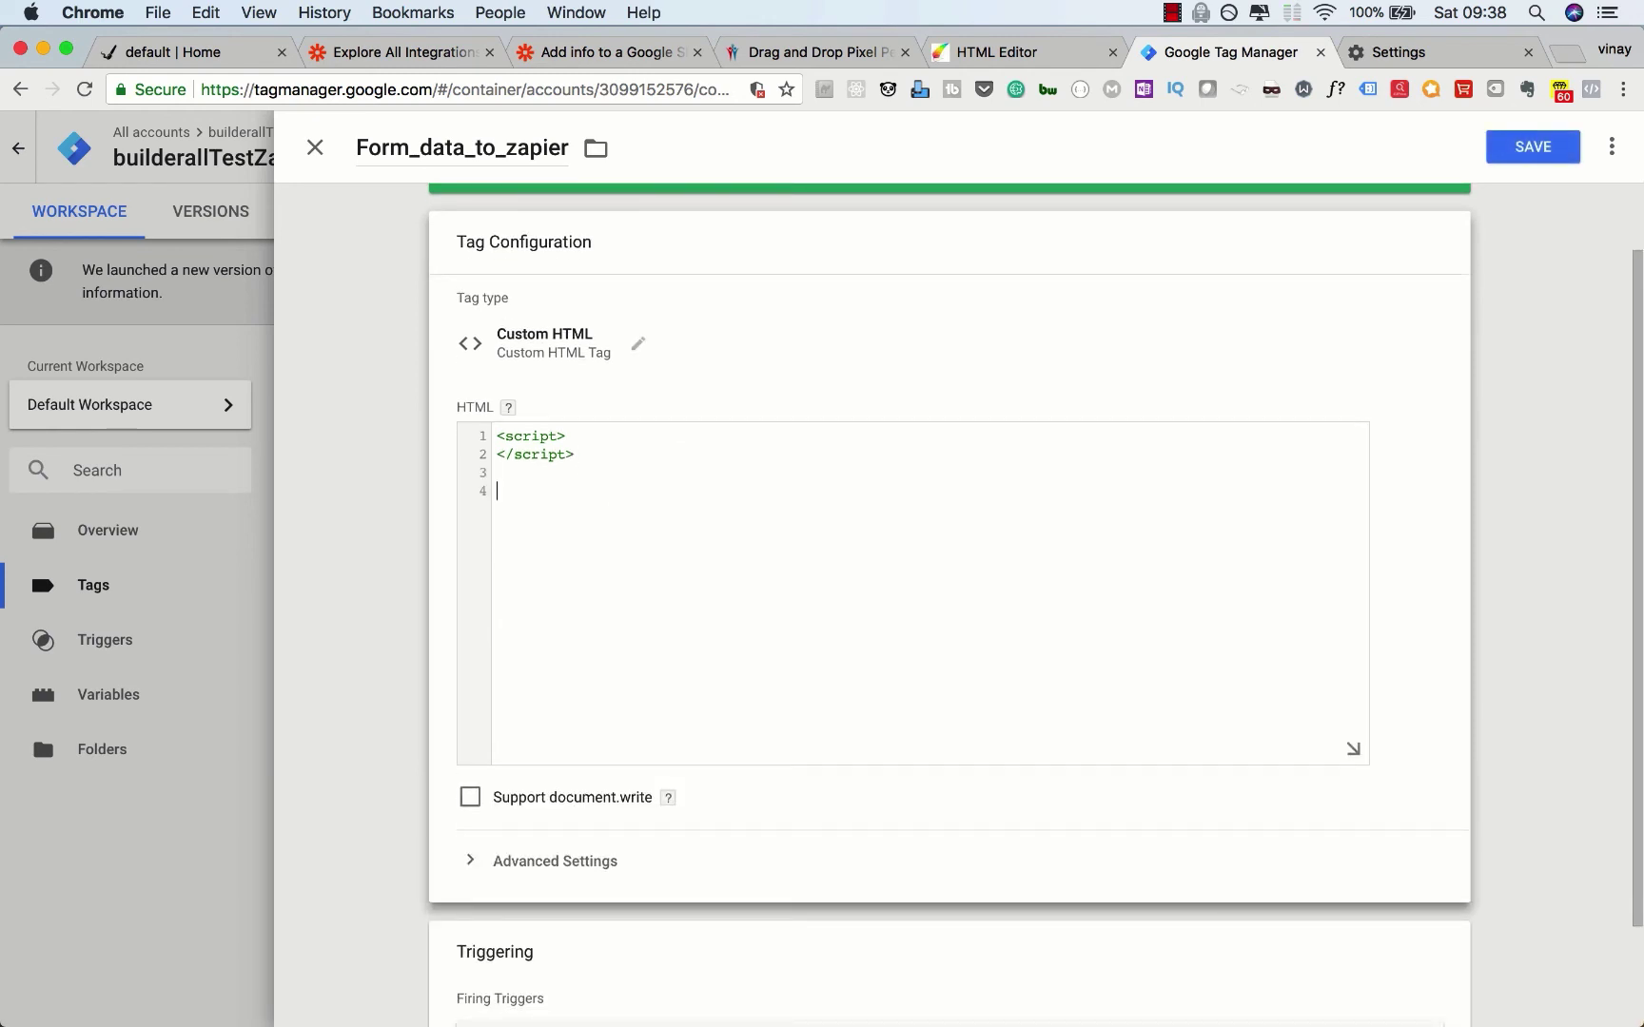
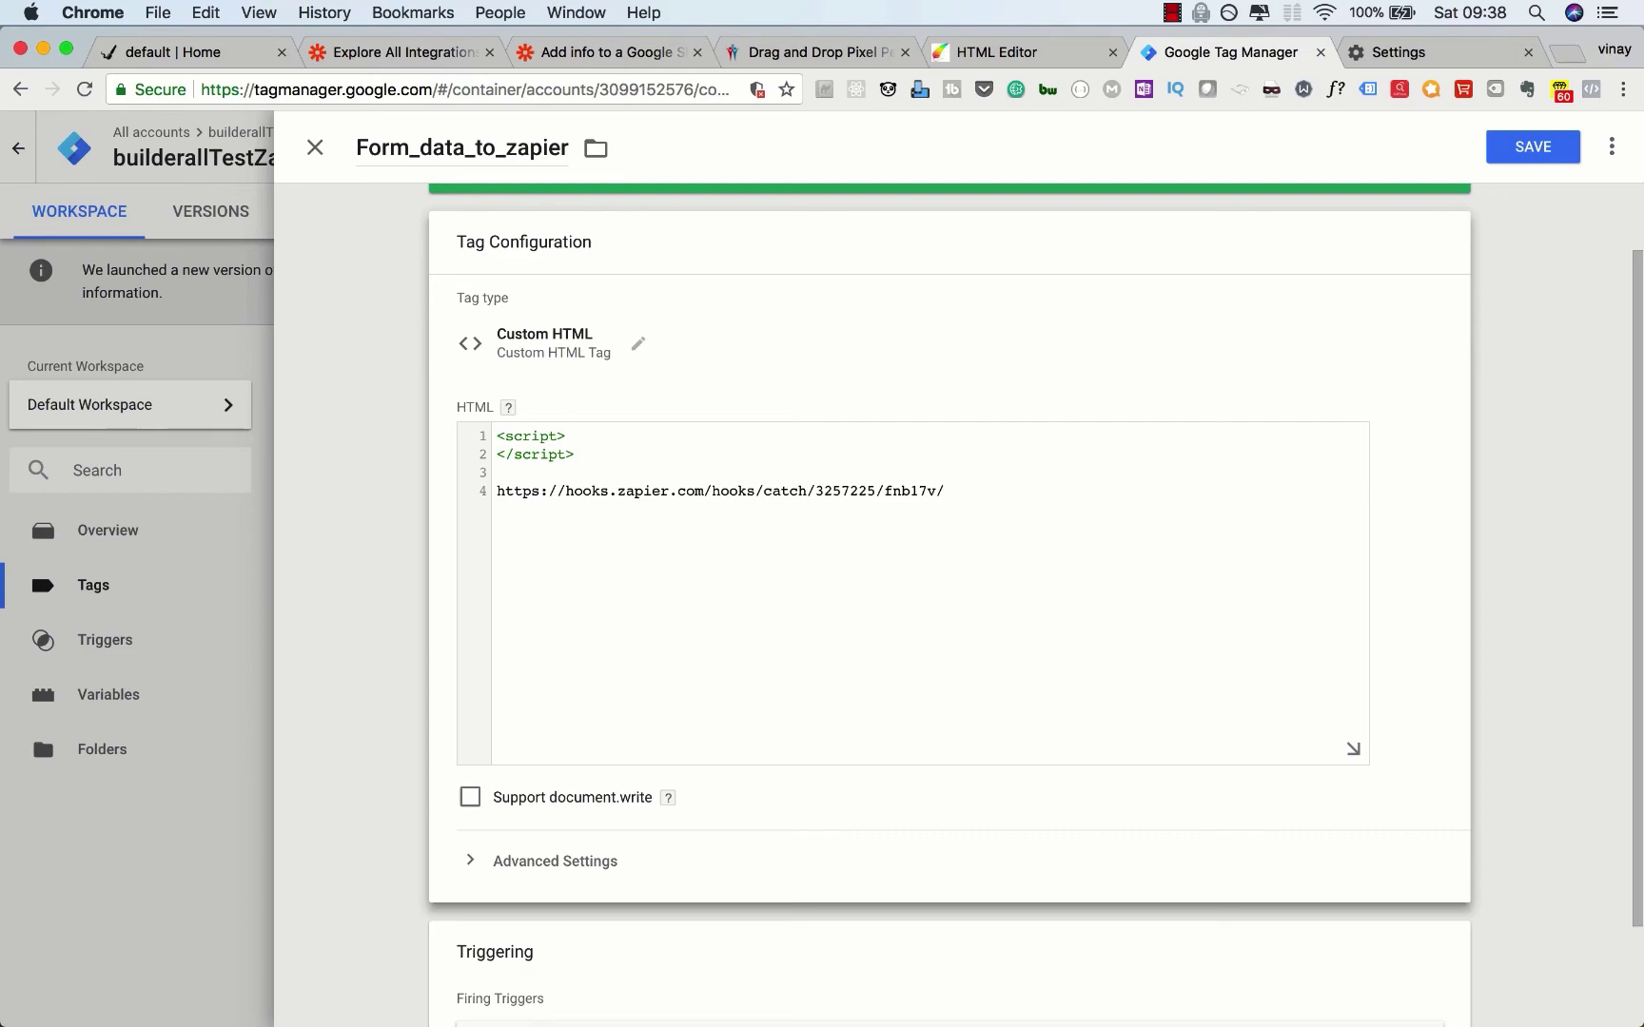
pyautogui.hotkey('ctrl', 'Up')
# Step: Insert the TextEdit ajax script posting homepage_form firstname, email and address to Zapier at line 1
pyautogui.click(1225, 348)
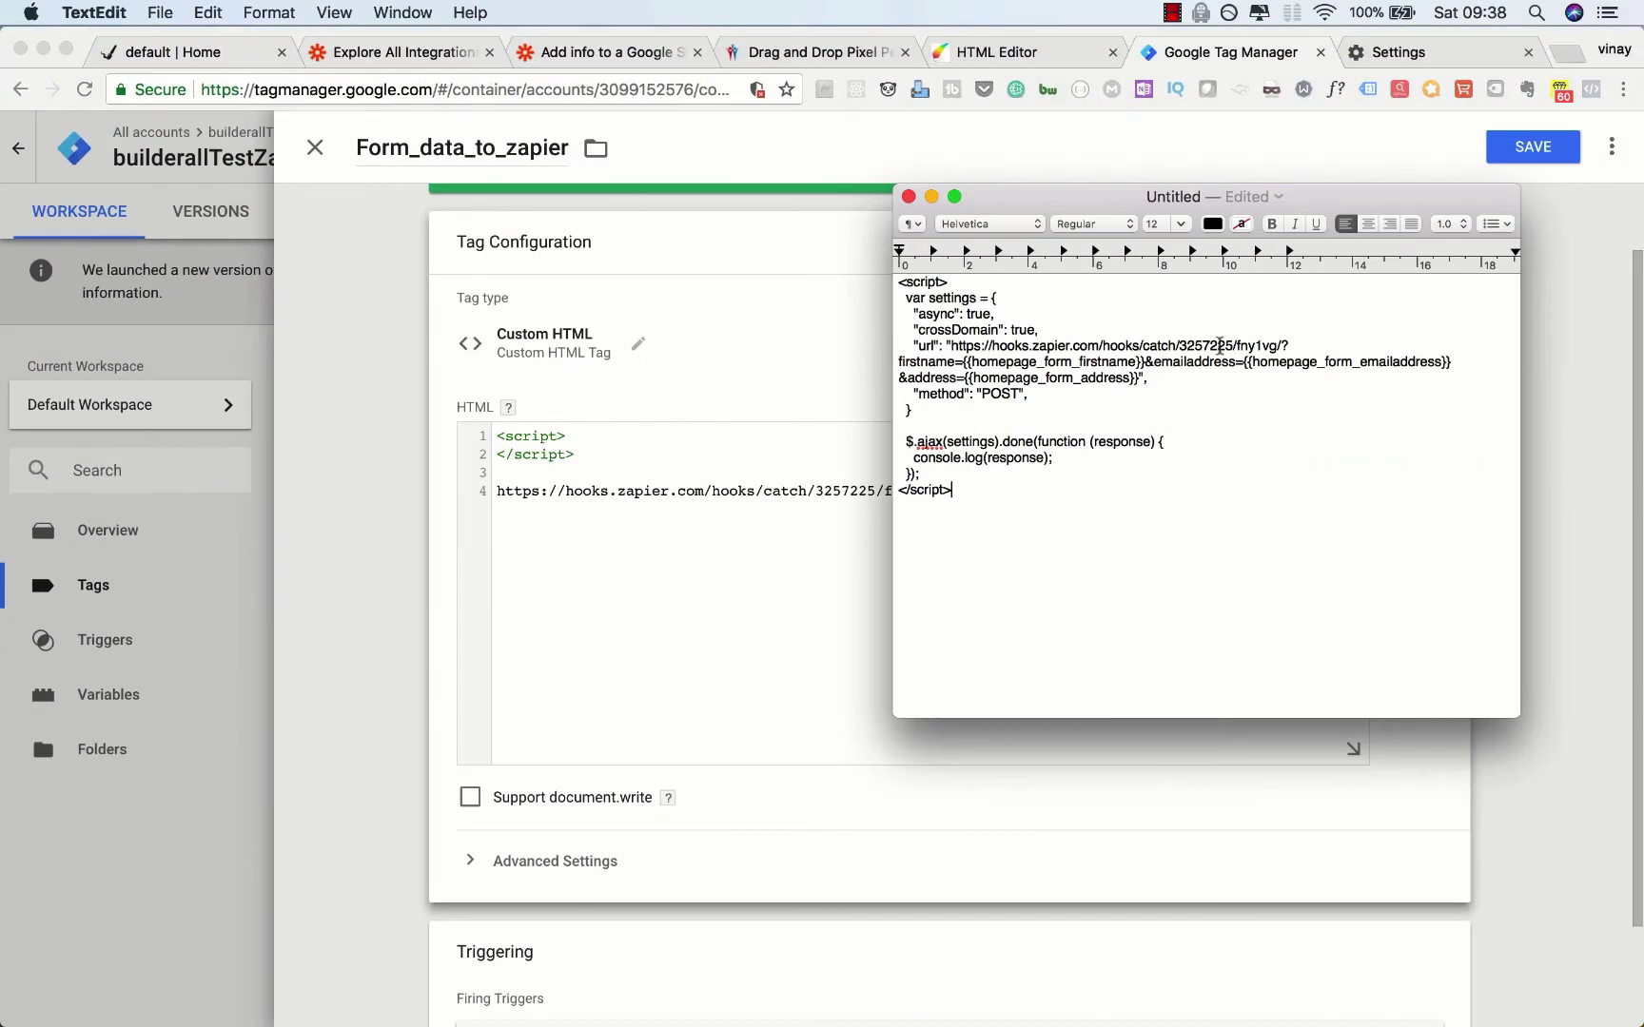
pyautogui.moveTo(958, 488); pyautogui.dragTo(883, 282)
pyautogui.press('super+c')
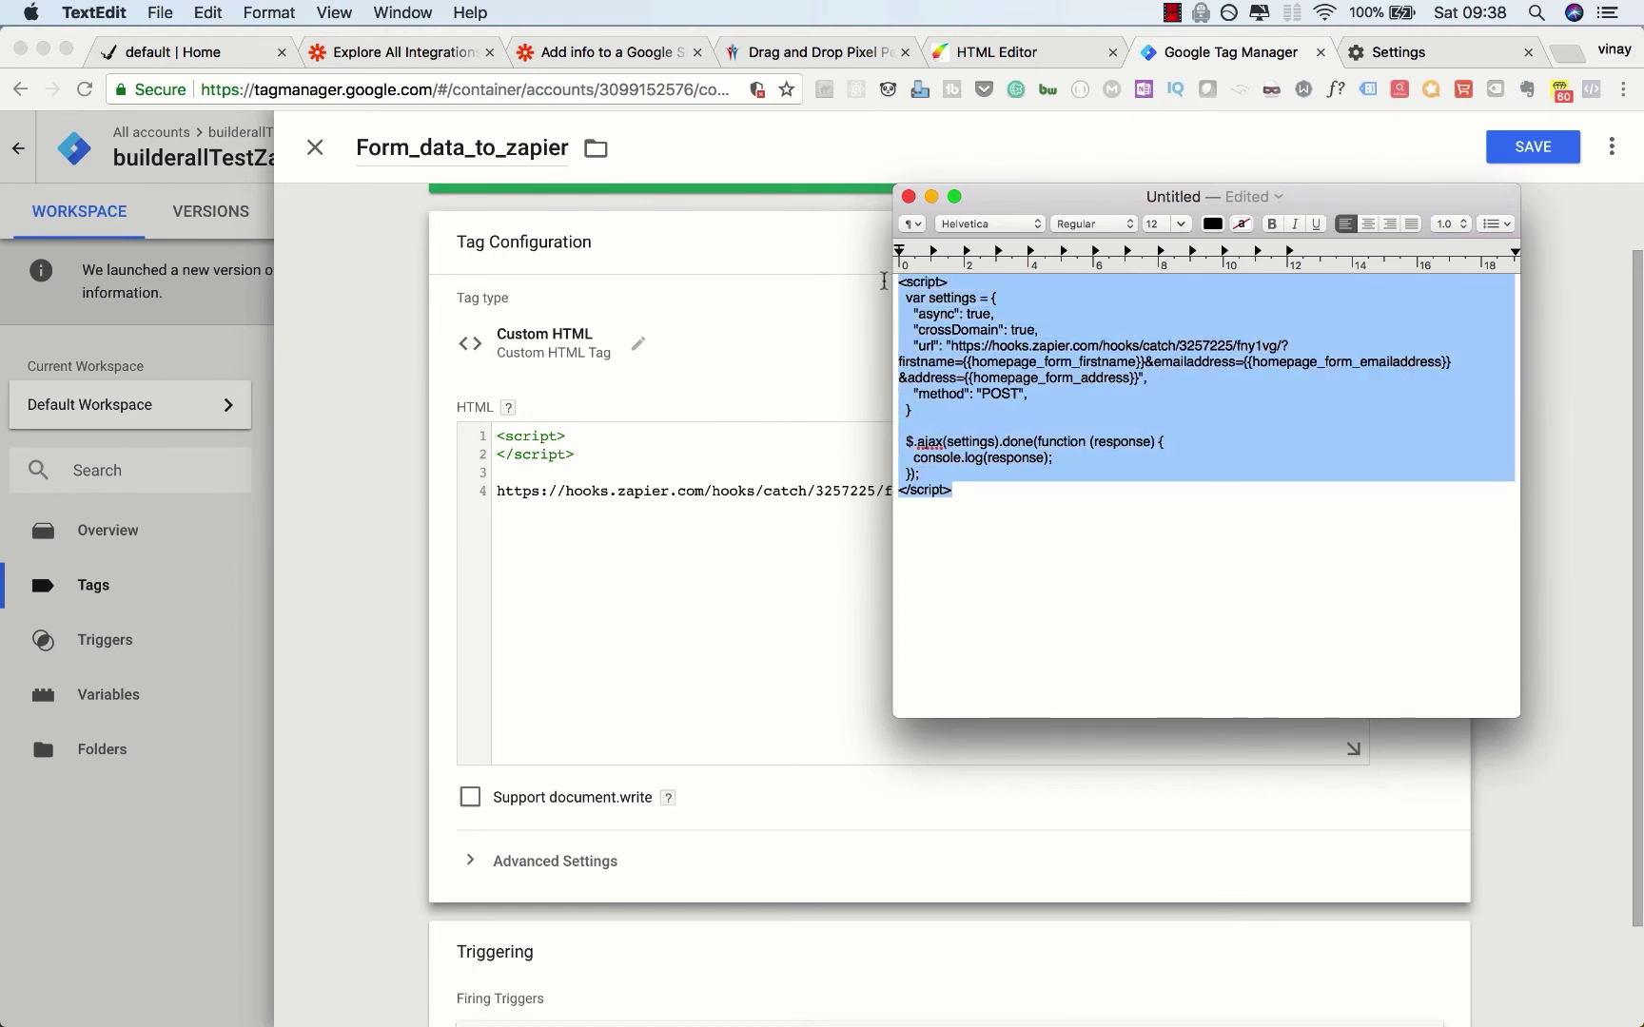
pyautogui.click(616, 470)
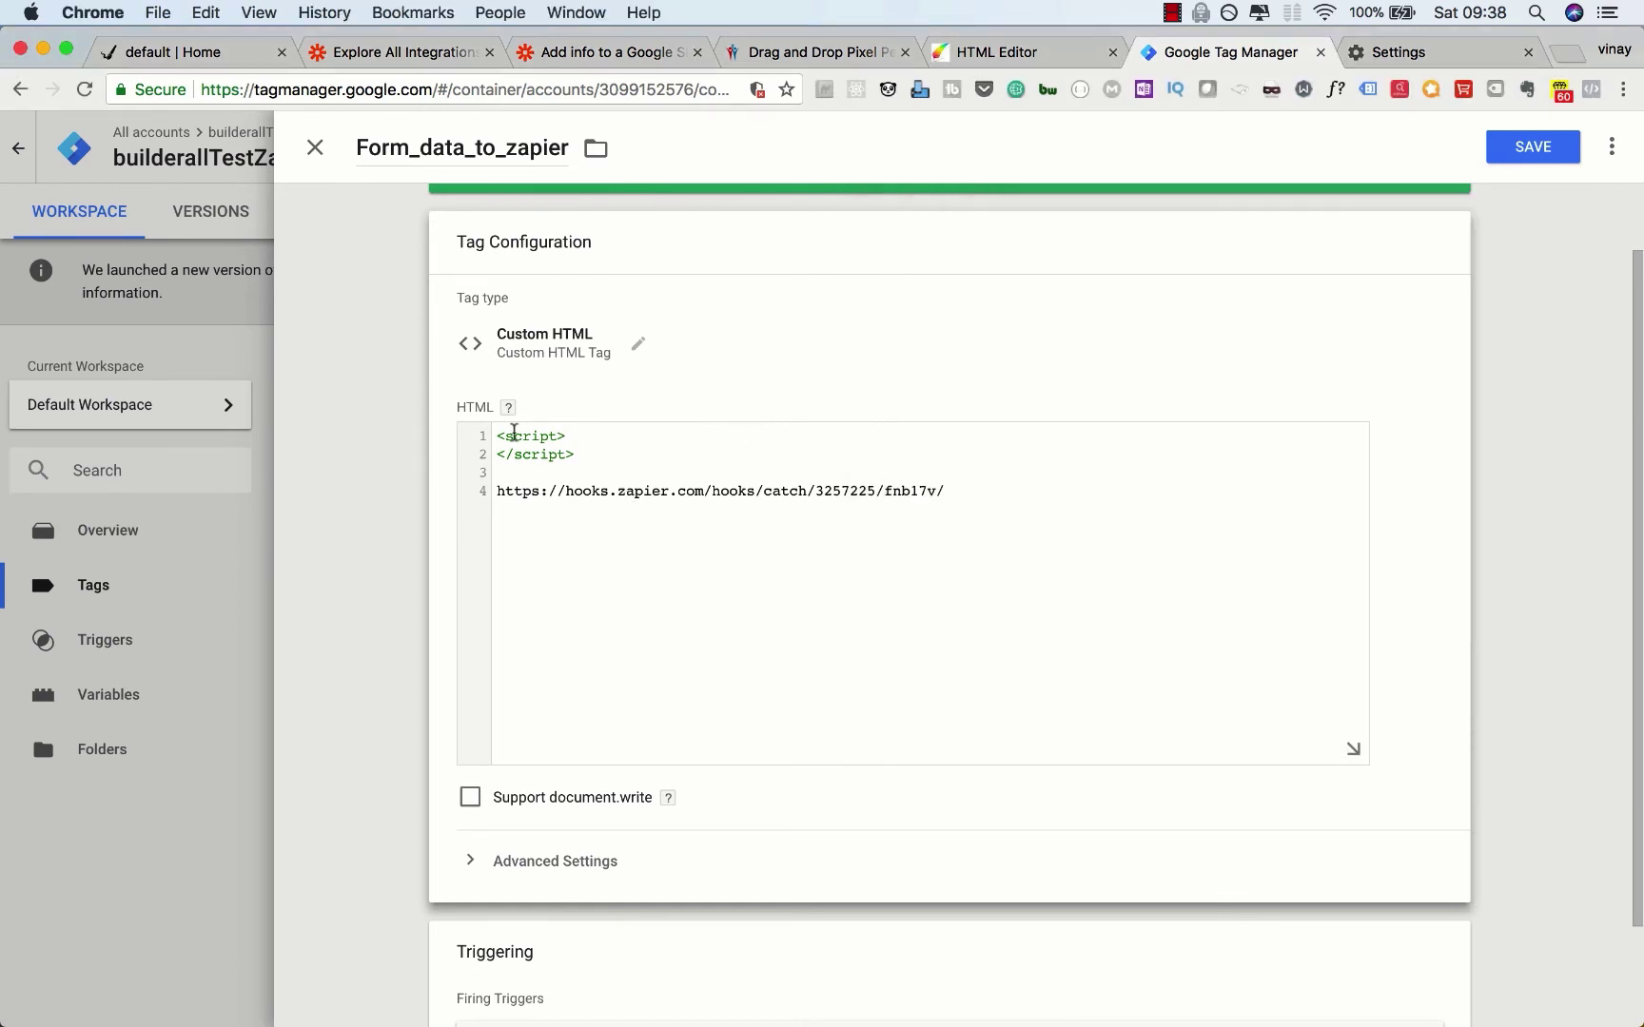
pyautogui.click(500, 435)
pyautogui.press('Return')
pyautogui.press('super+v')
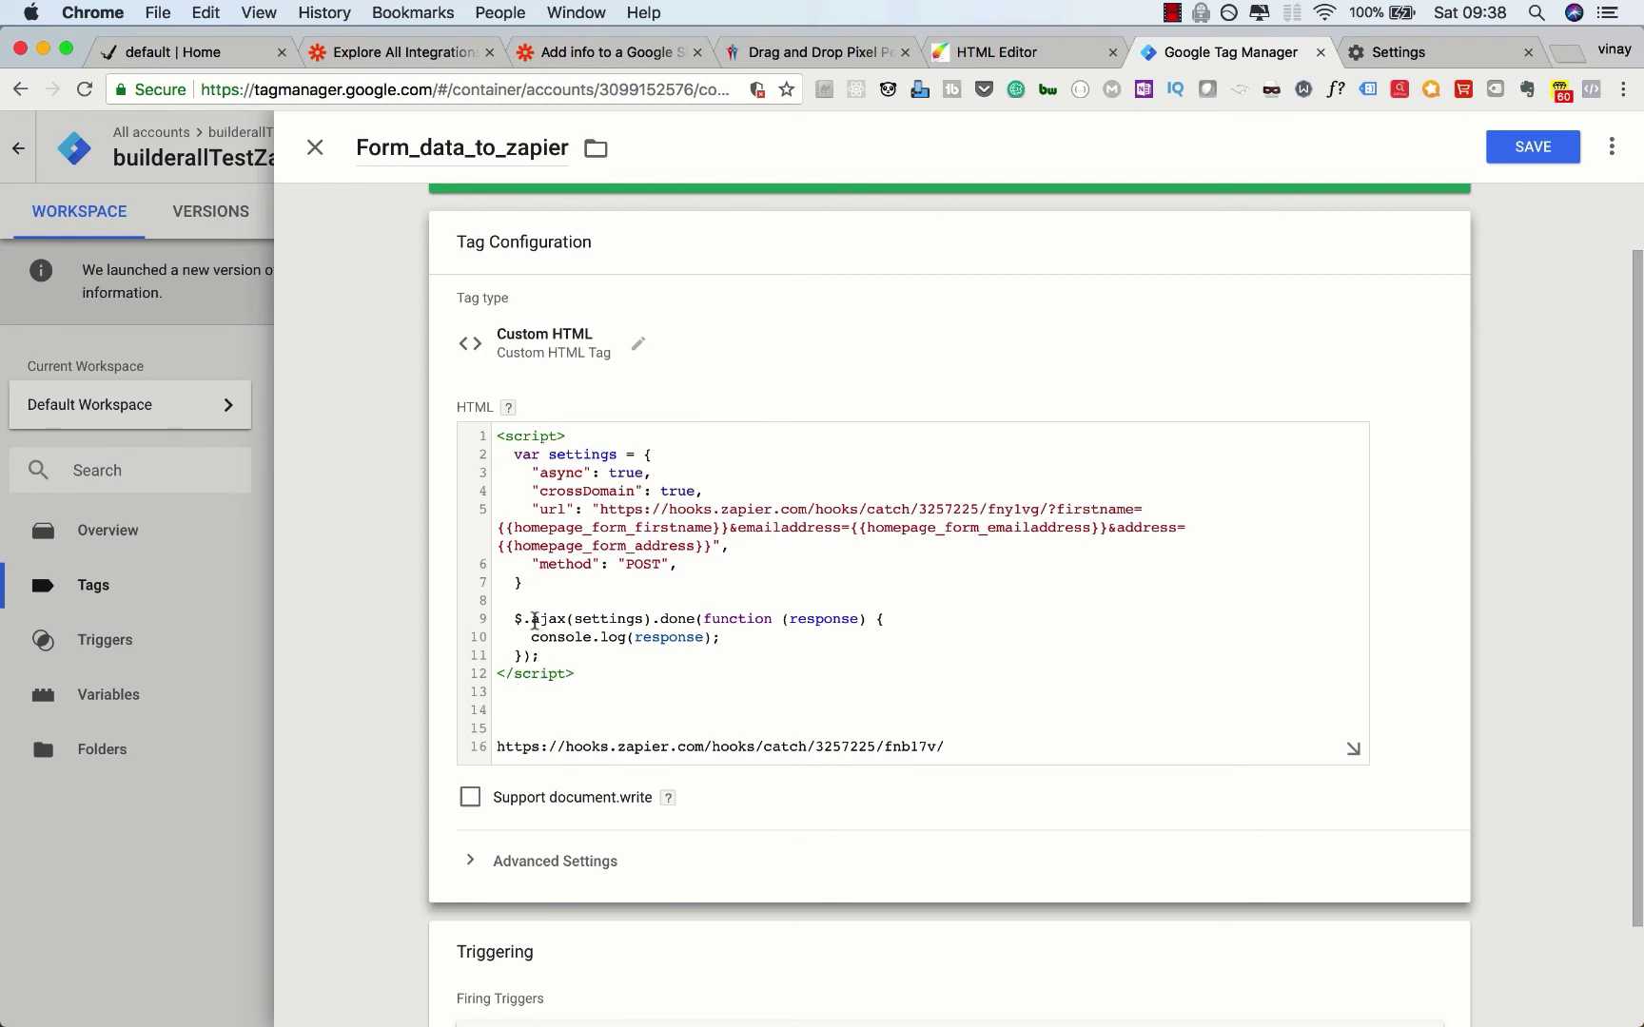
pyautogui.moveTo(541, 657); pyautogui.dragTo(504, 626)
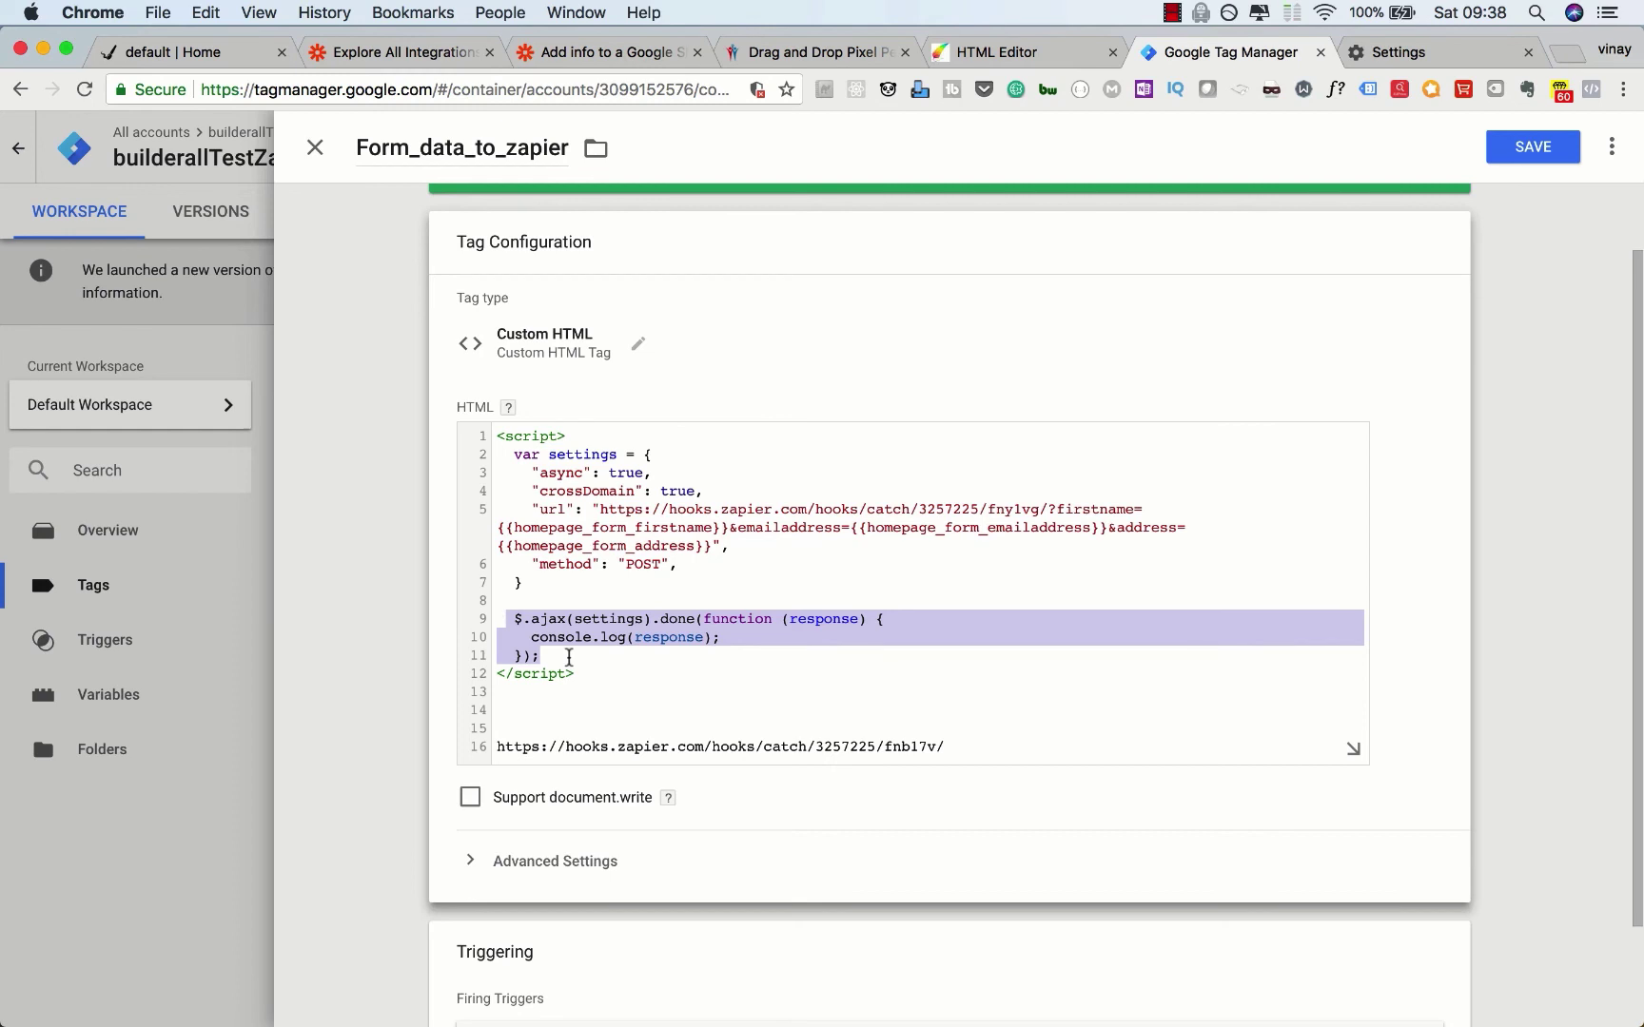
pyautogui.click(569, 657)
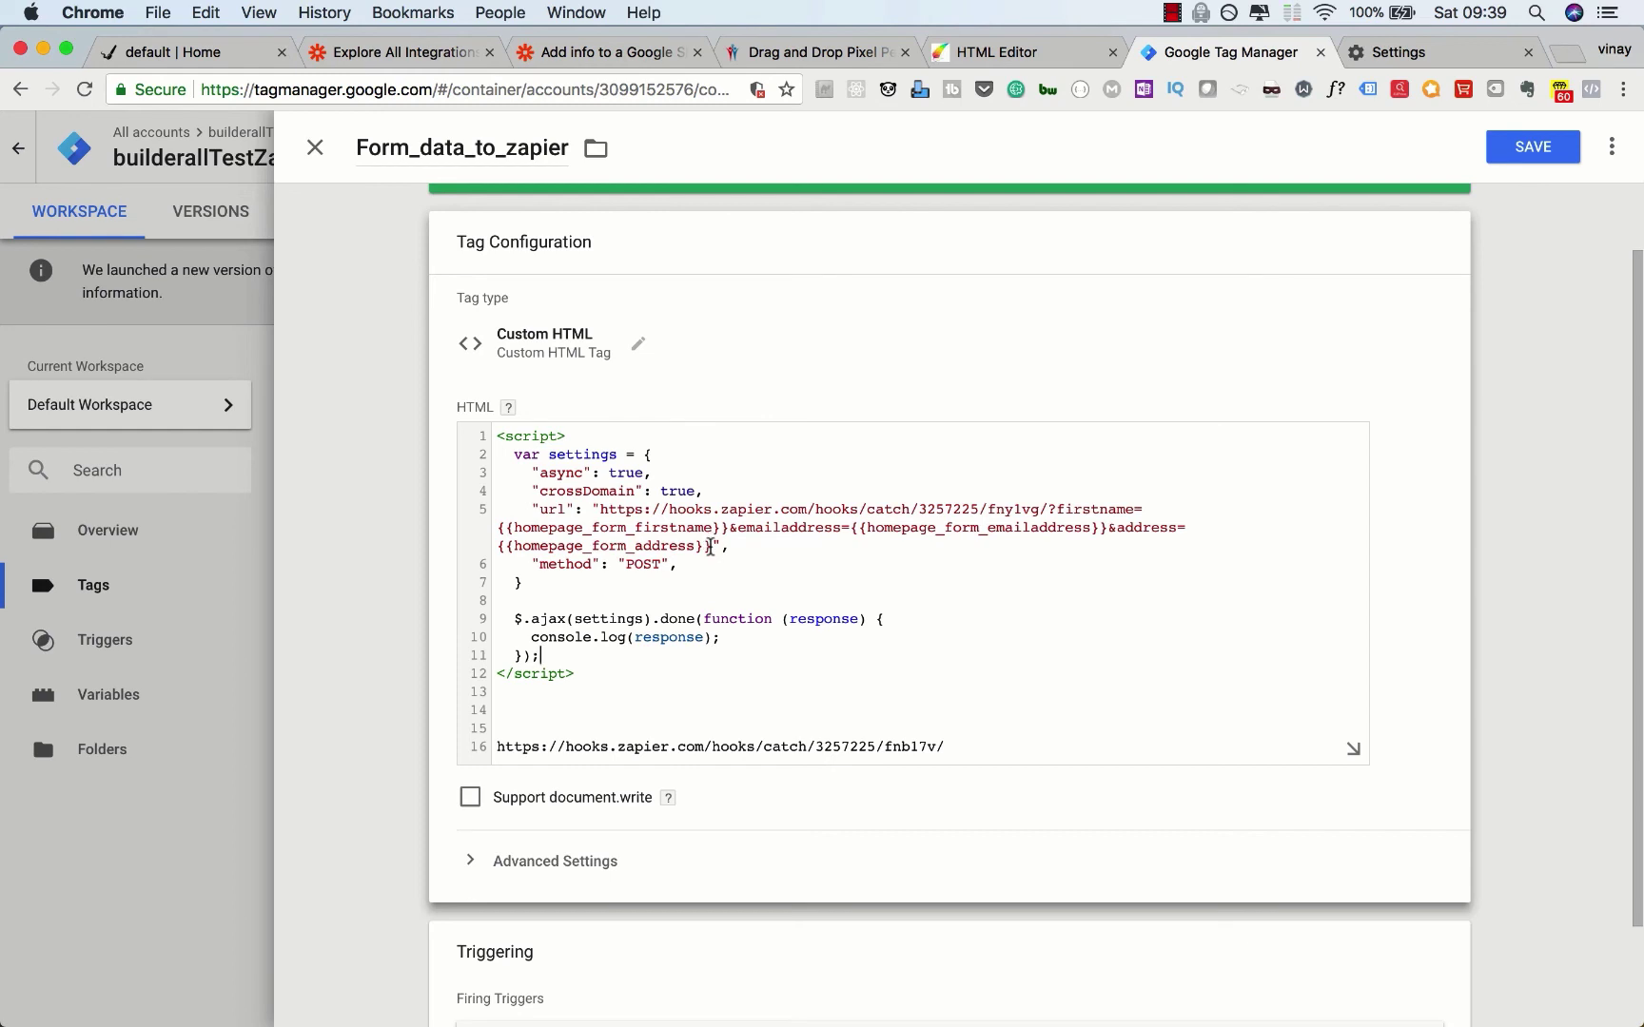
# Step: Replace the old line-5 URL with the line-16 Zapier webhook URL and append ?emailaddress={{
pyautogui.moveTo(709, 546); pyautogui.dragTo(600, 507)
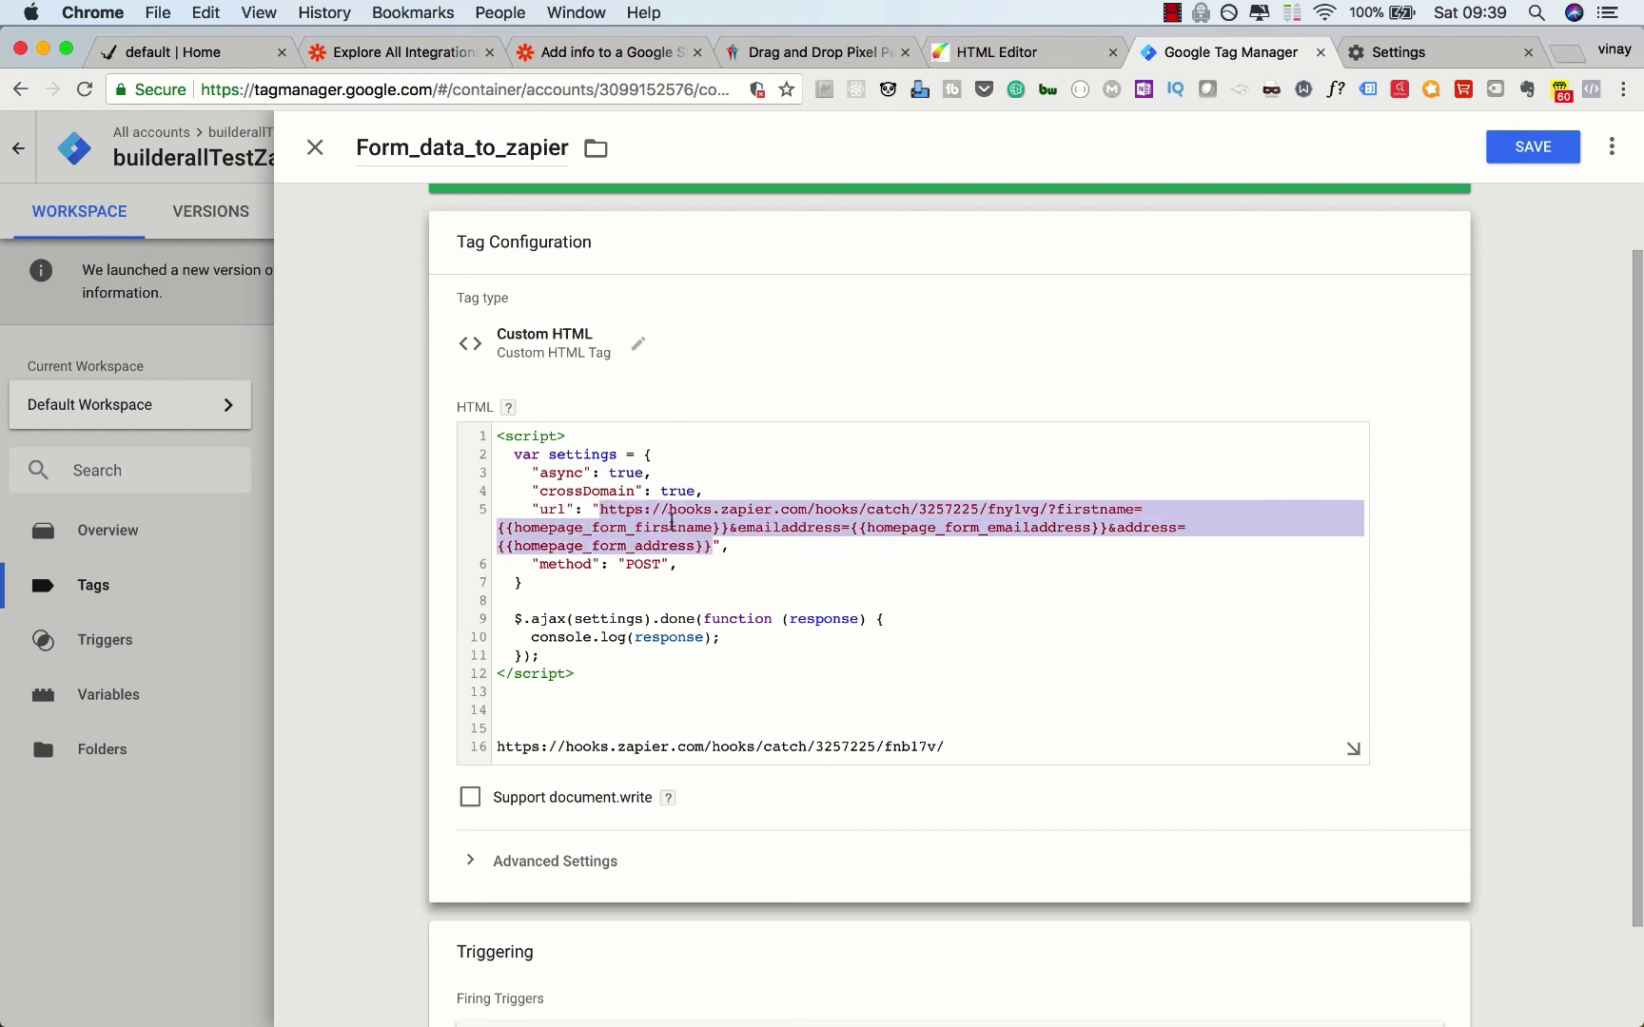
pyautogui.press('BackSpace')
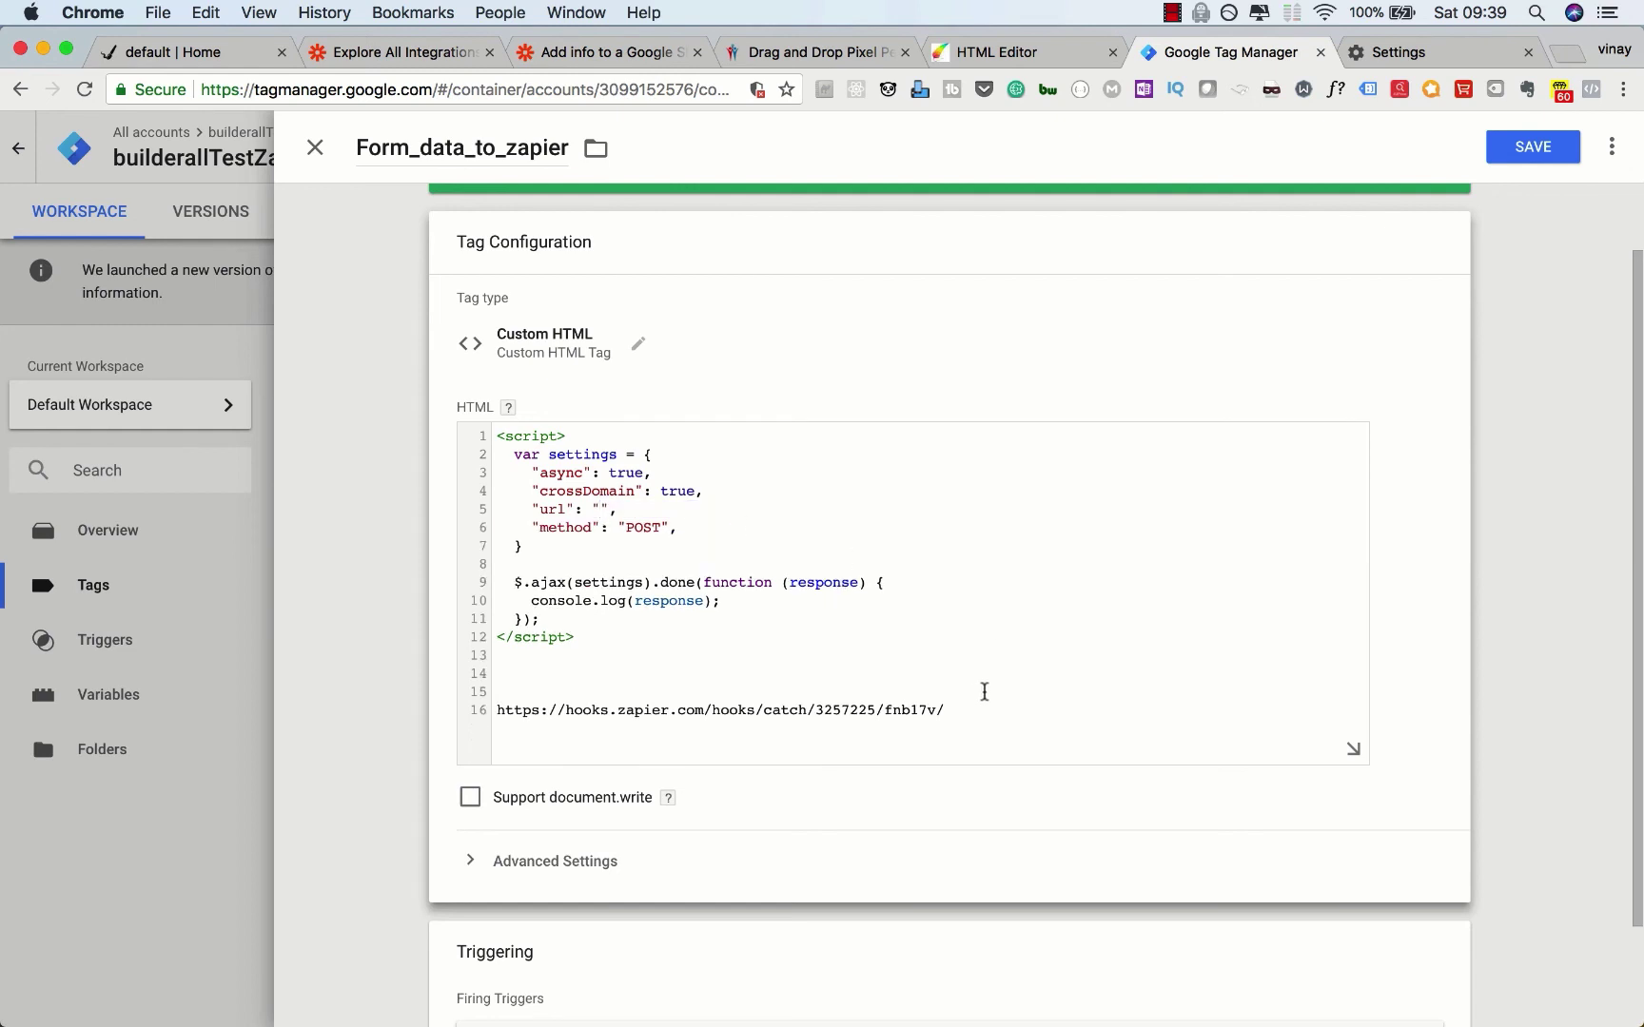
pyautogui.moveTo(947, 709); pyautogui.dragTo(484, 707)
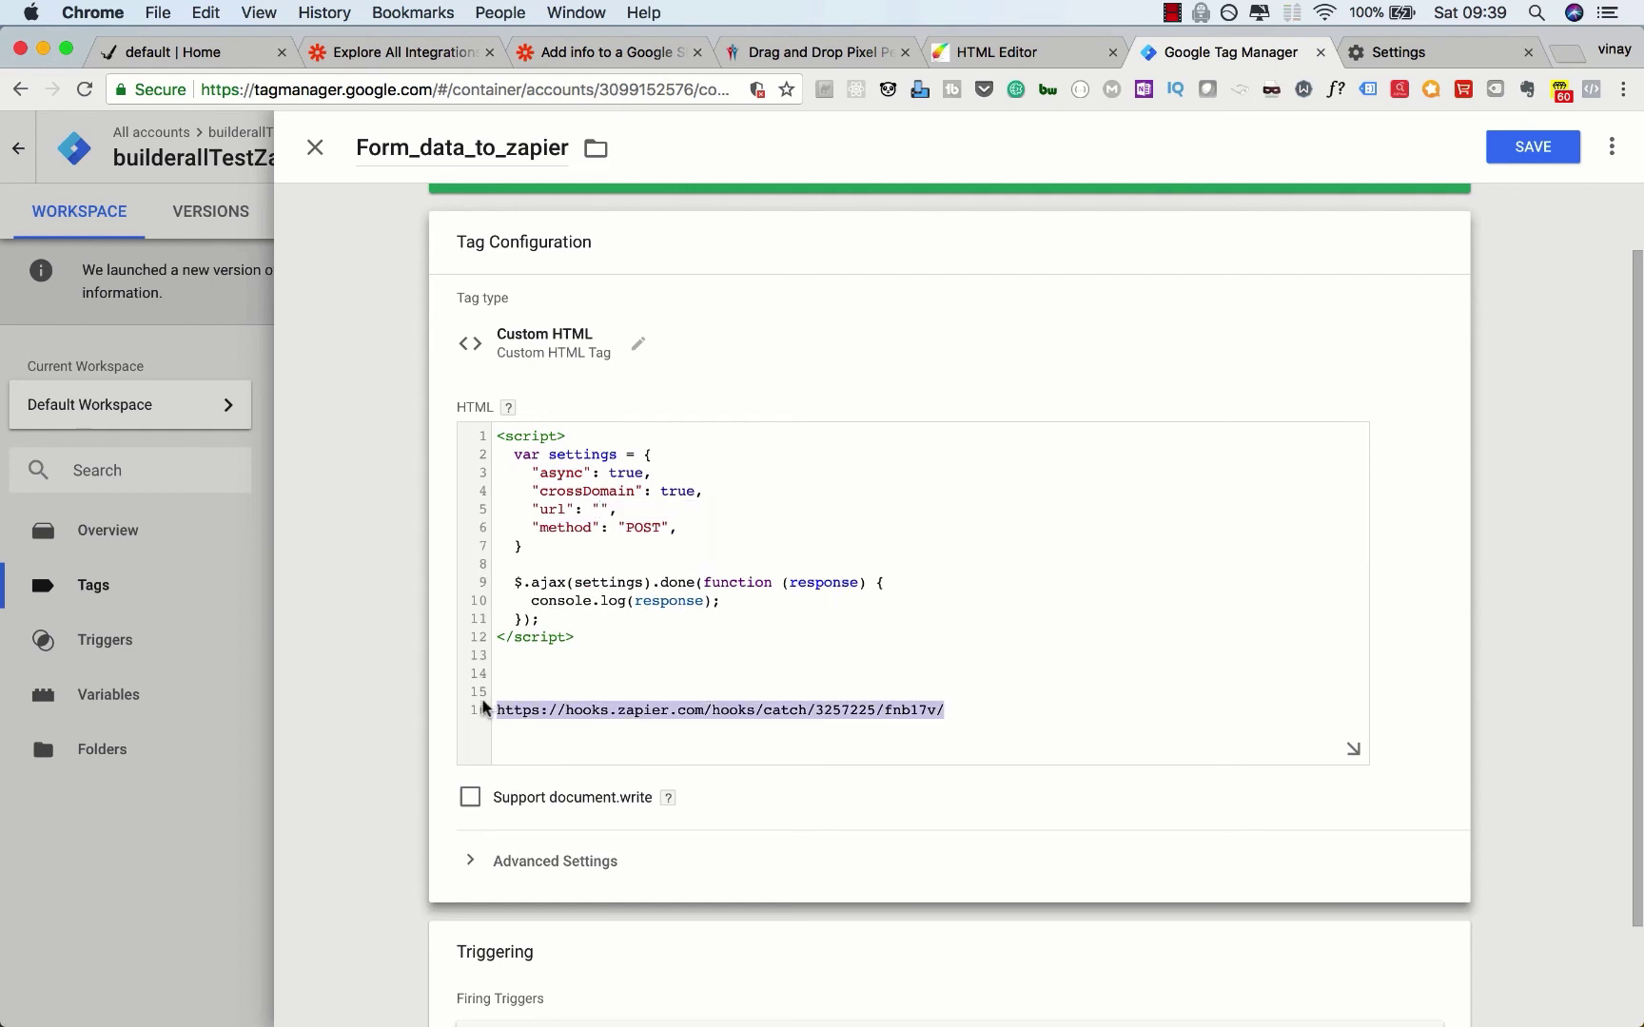
pyautogui.press('super+c')
pyautogui.click(598, 509)
pyautogui.press('super+v')
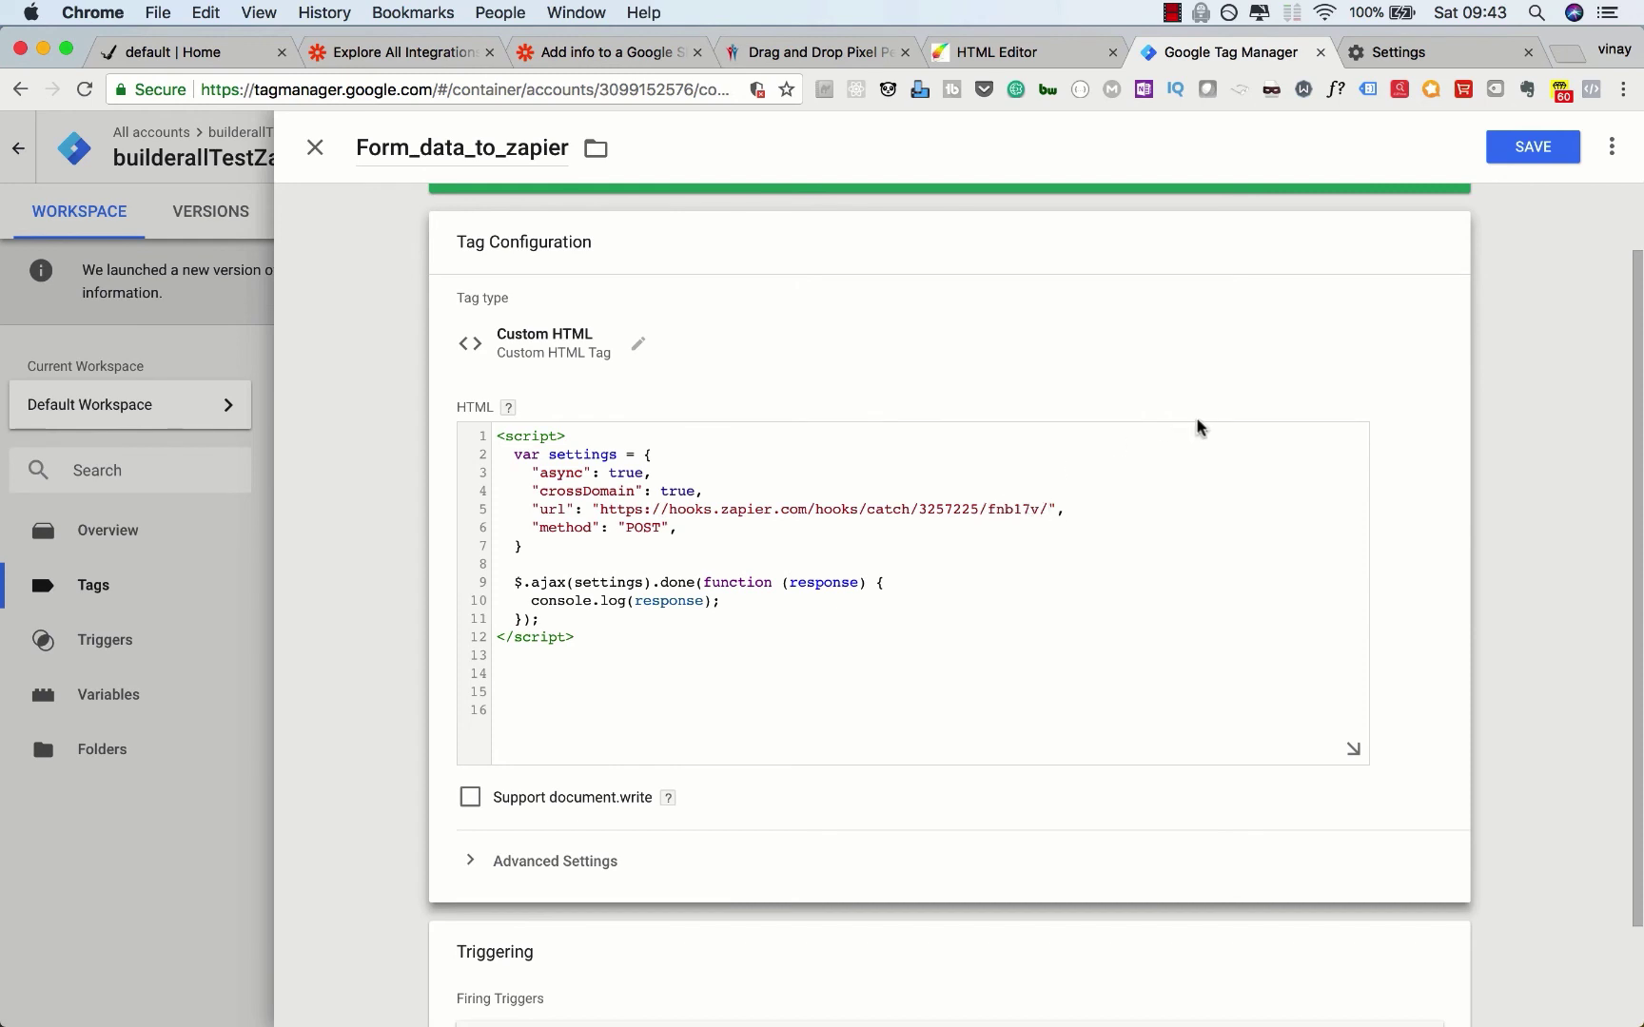
pyautogui.write('?emailaddress={{')
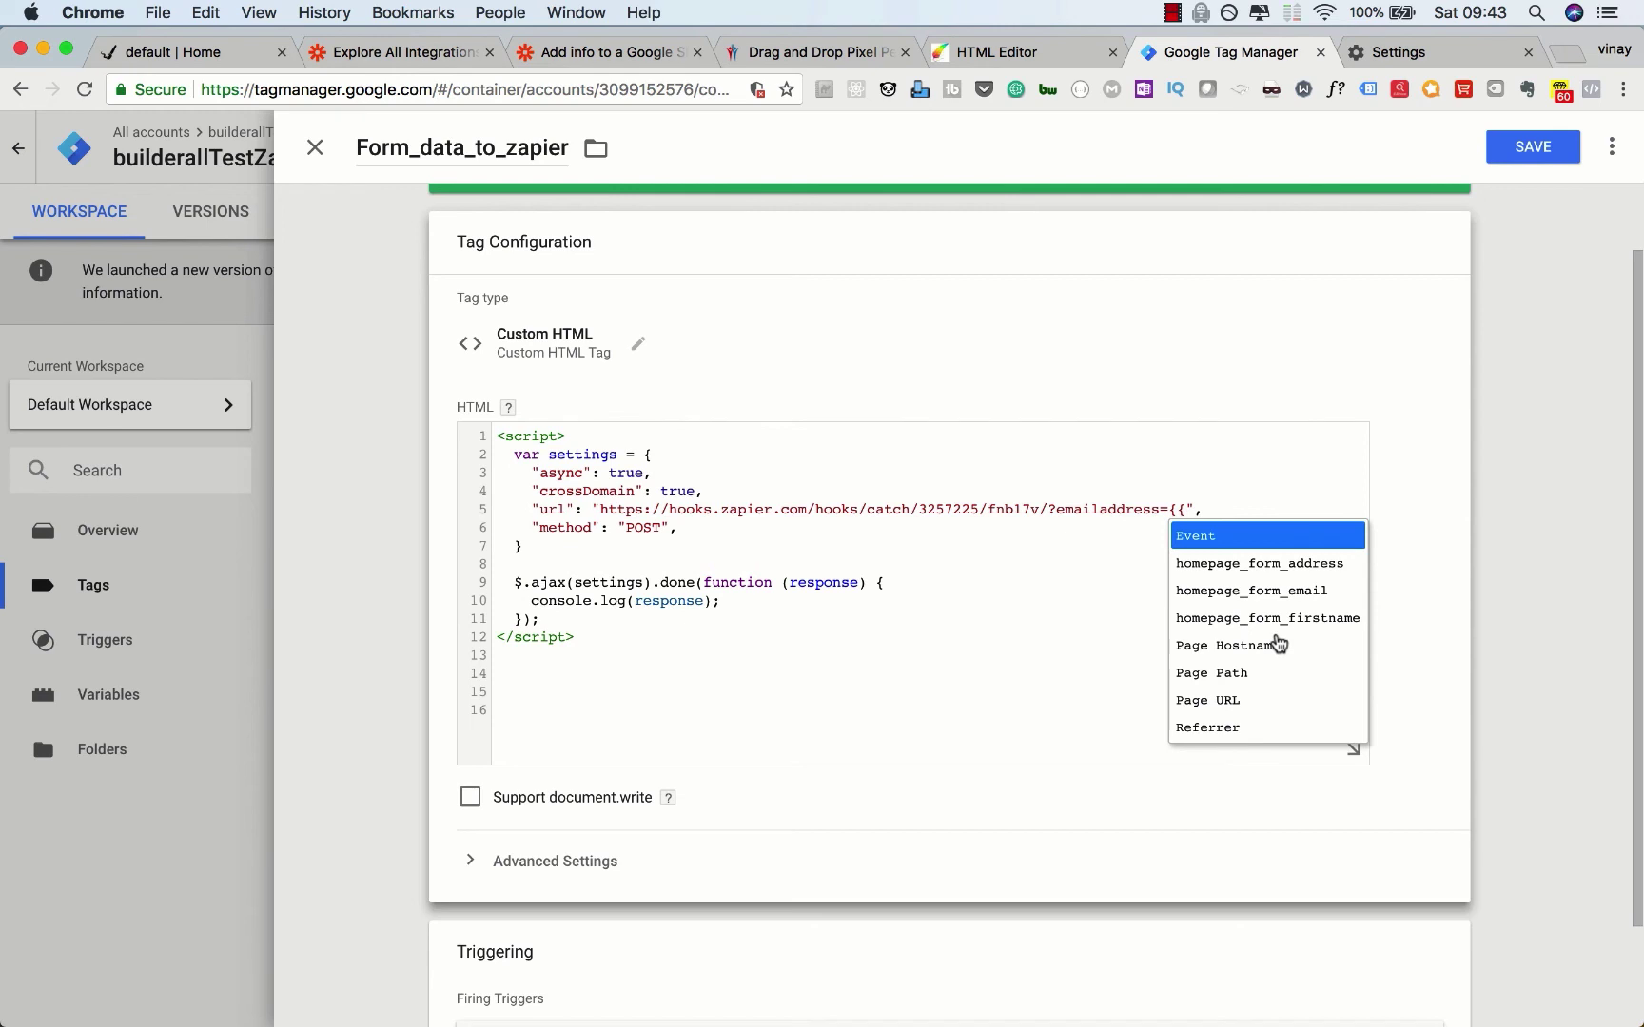
# Step: Fill the query string with homepage_form_email, &firstname=homepage_form_firstname and &address=homepage_form_address
pyautogui.click(1274, 591)
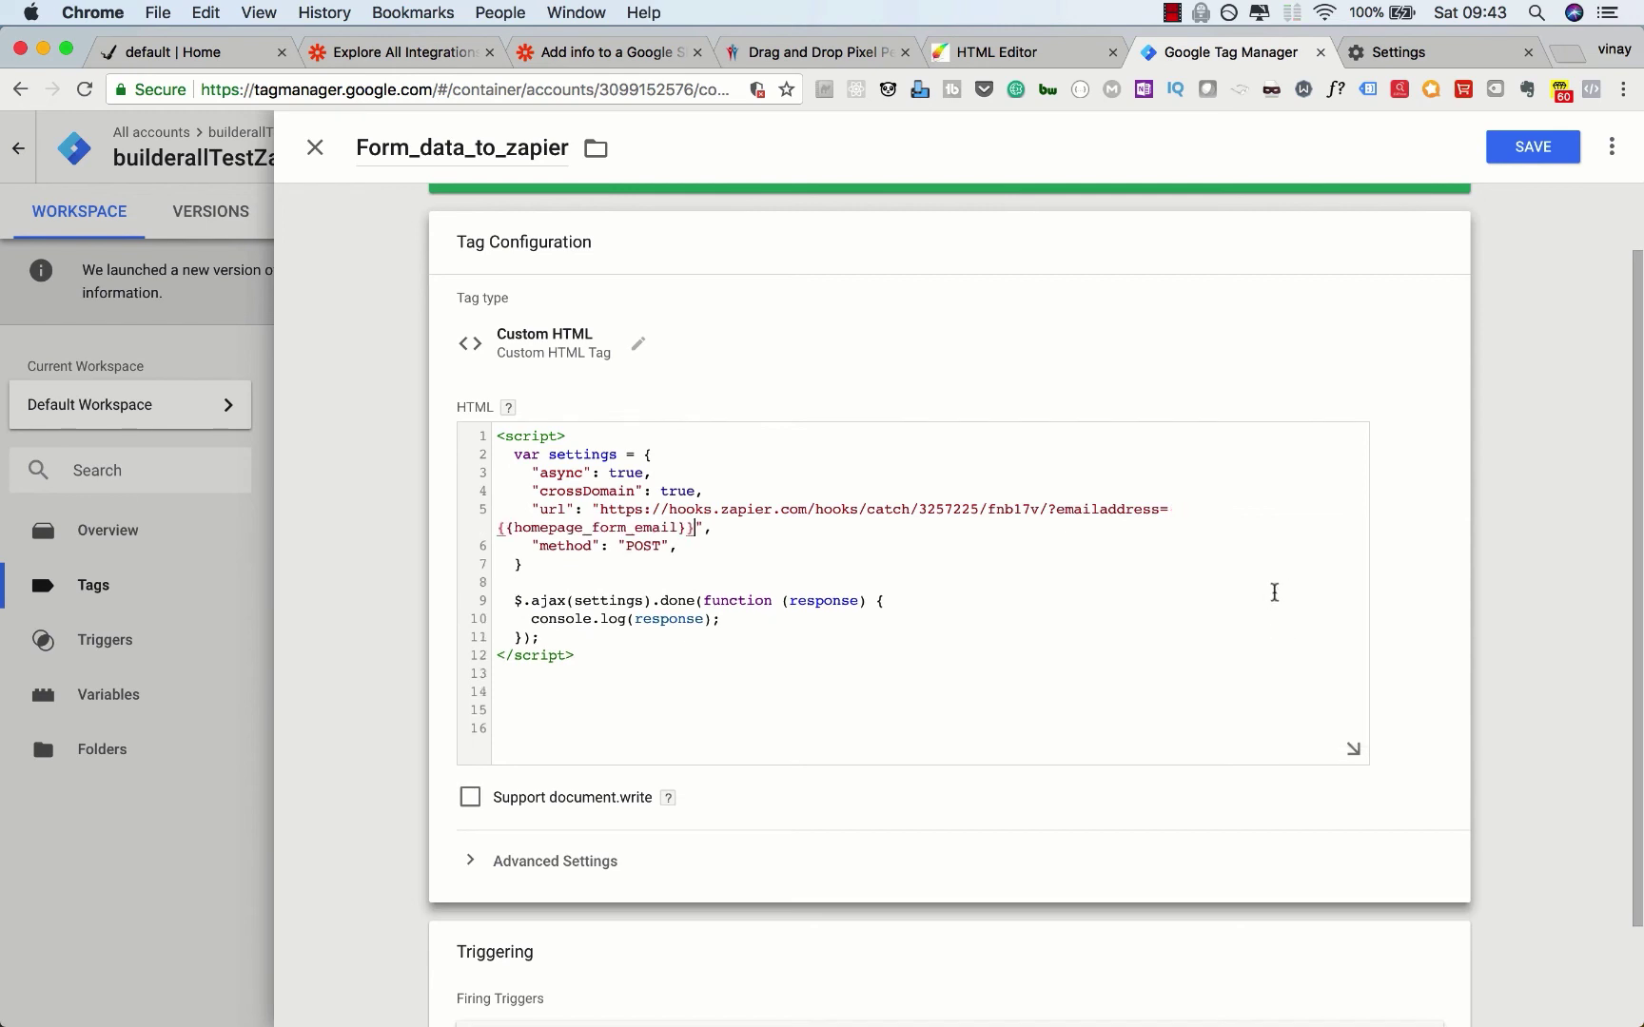
pyautogui.write('&firstname')
pyautogui.write('{{')
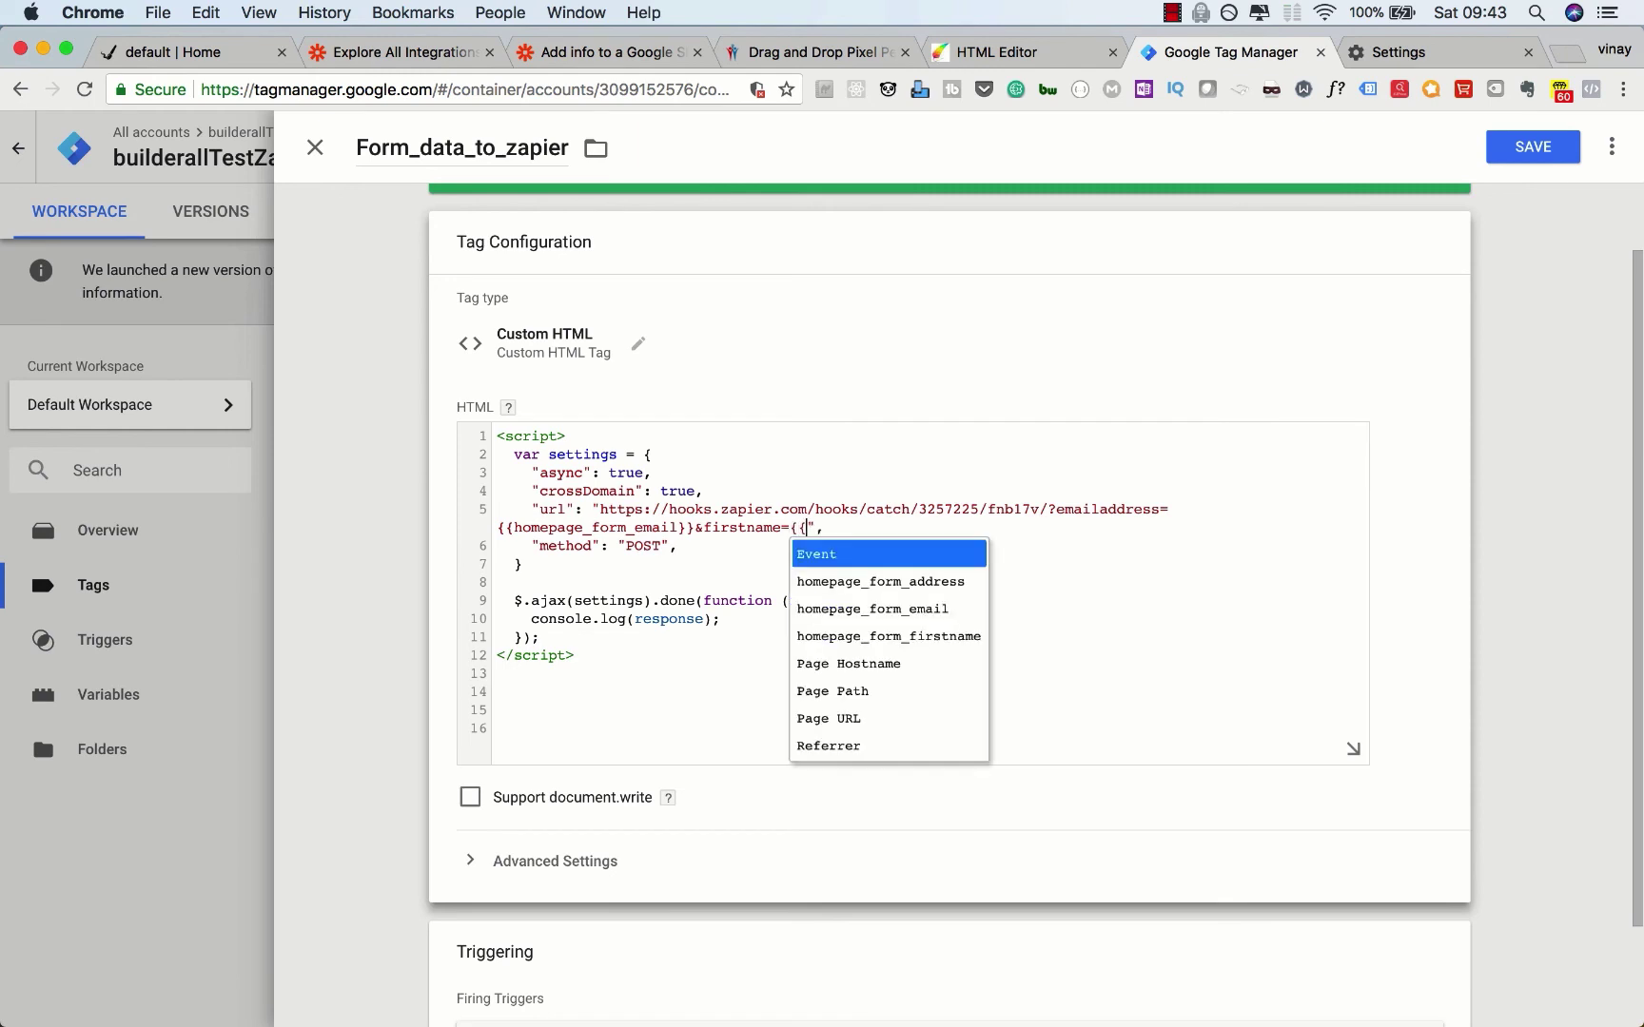
pyautogui.press('Down')
pyautogui.press('Down')
pyautogui.press('Down')
pyautogui.press('Return')
pyautogui.write('&')
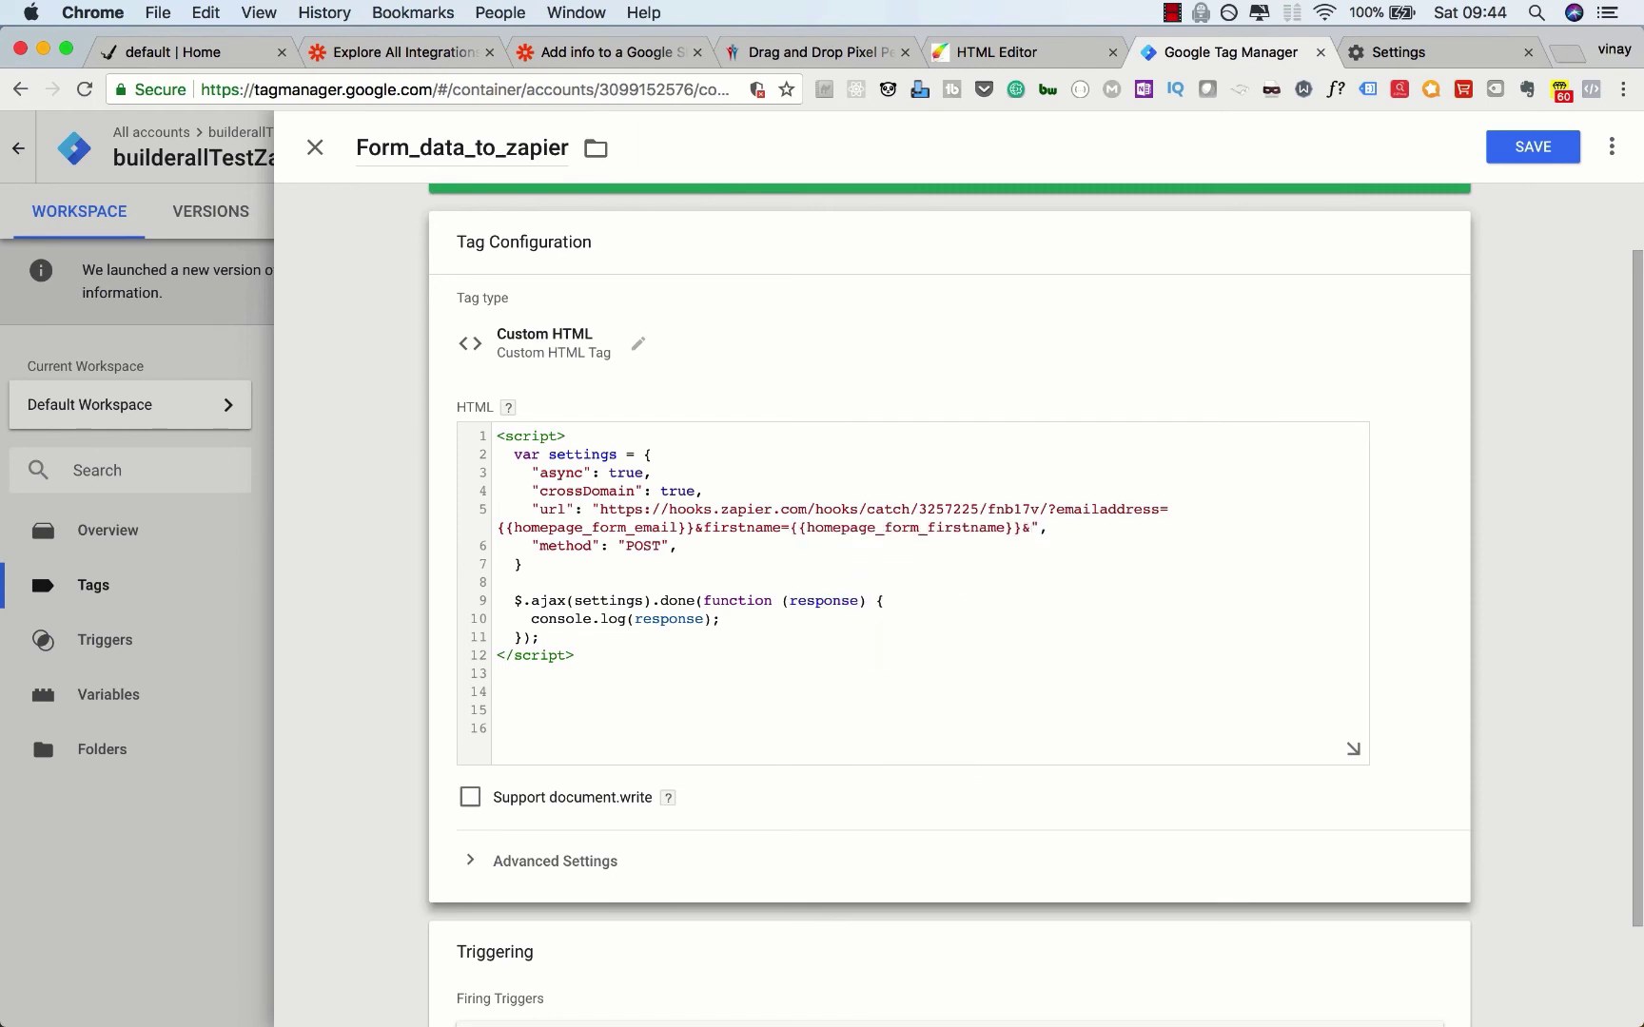
pyautogui.write('address={{')
pyautogui.press('Down')
pyautogui.press('Return')
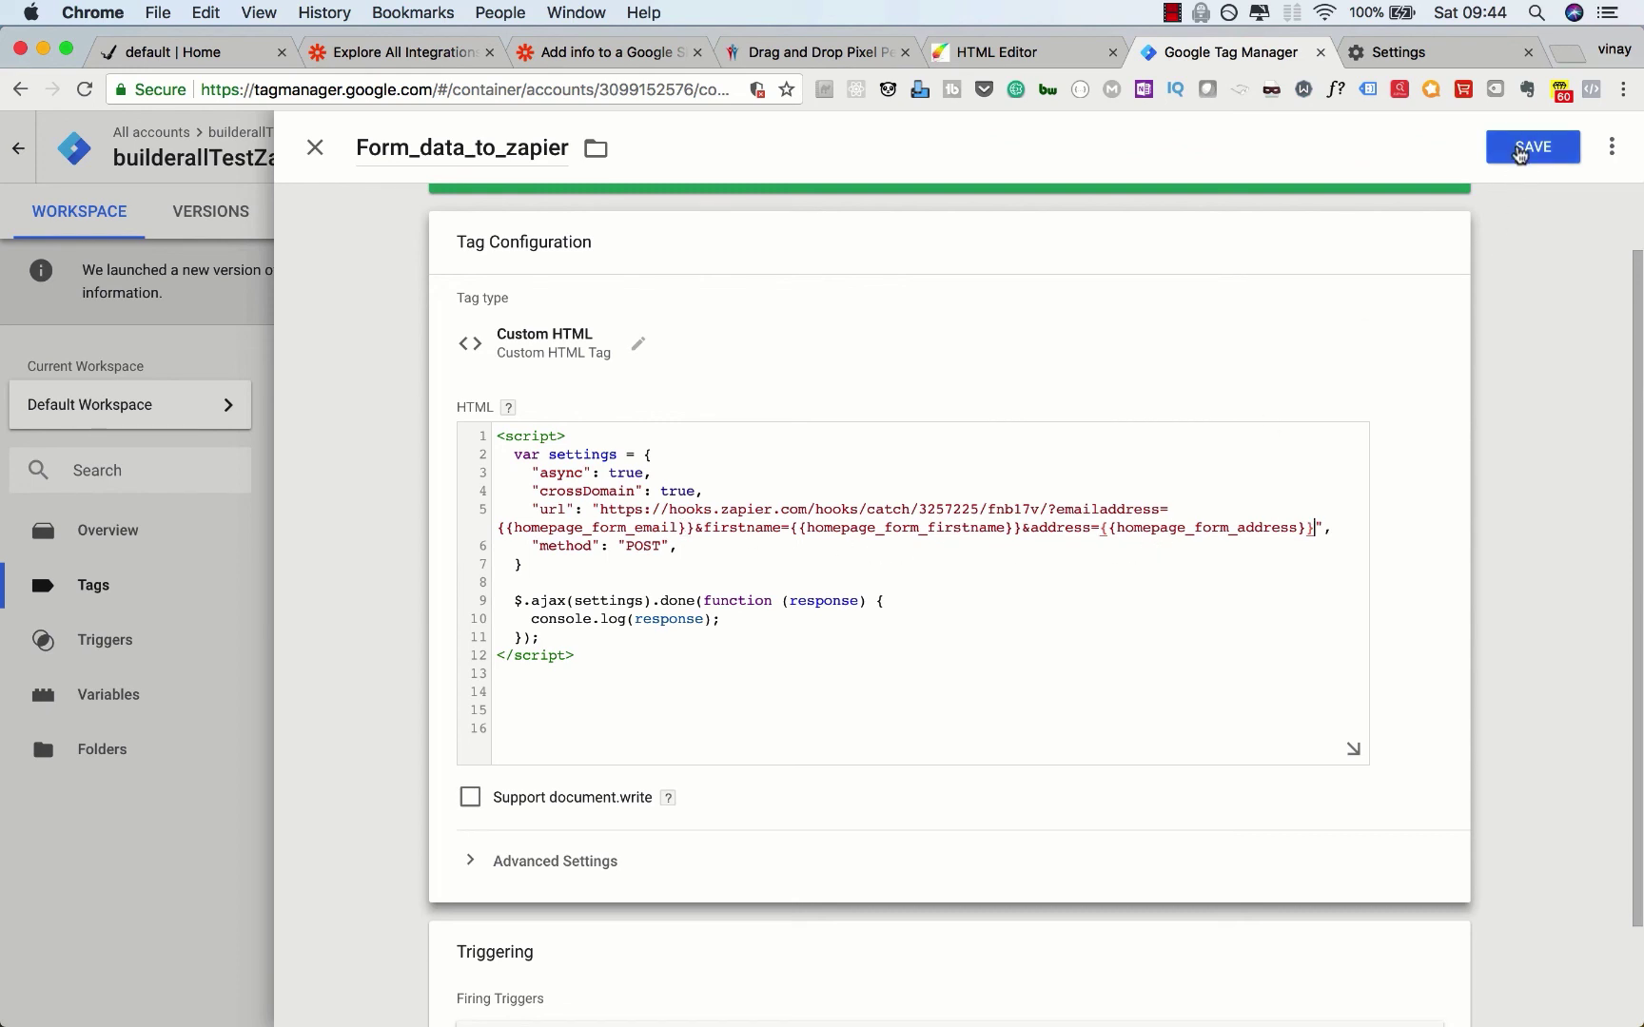
# Step: Save the Form_data_to_zapier tag and put the workspace into preview mode
pyautogui.click(1520, 150)
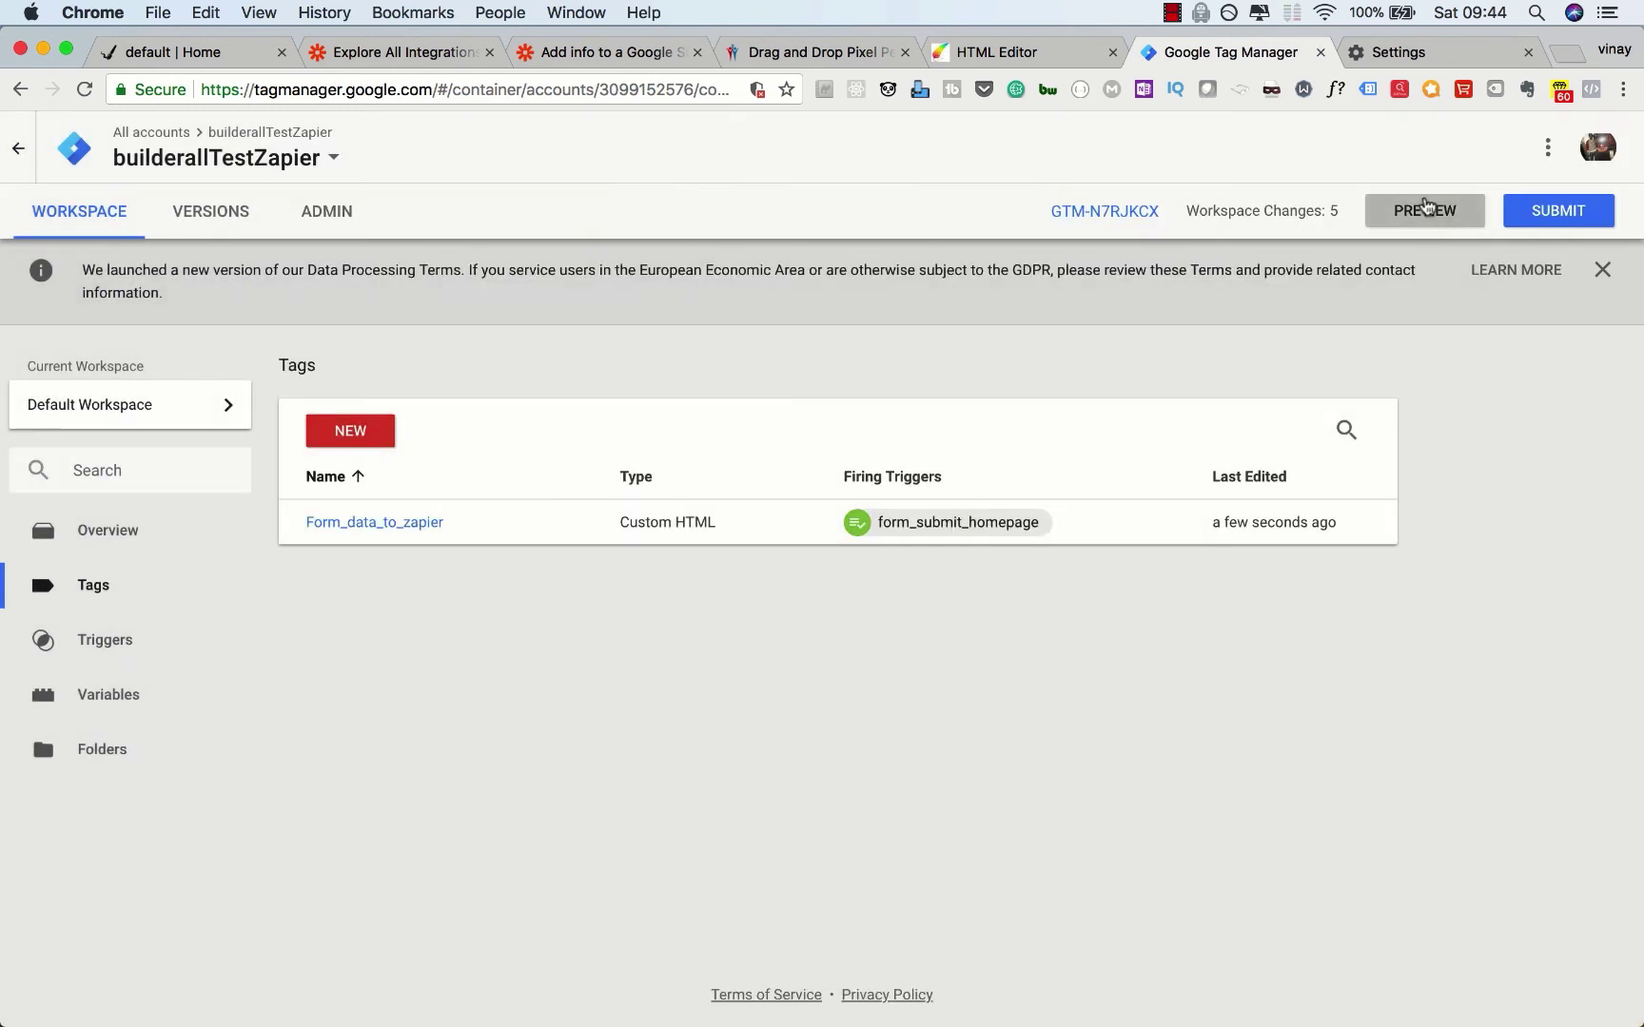
pyautogui.click(1424, 208)
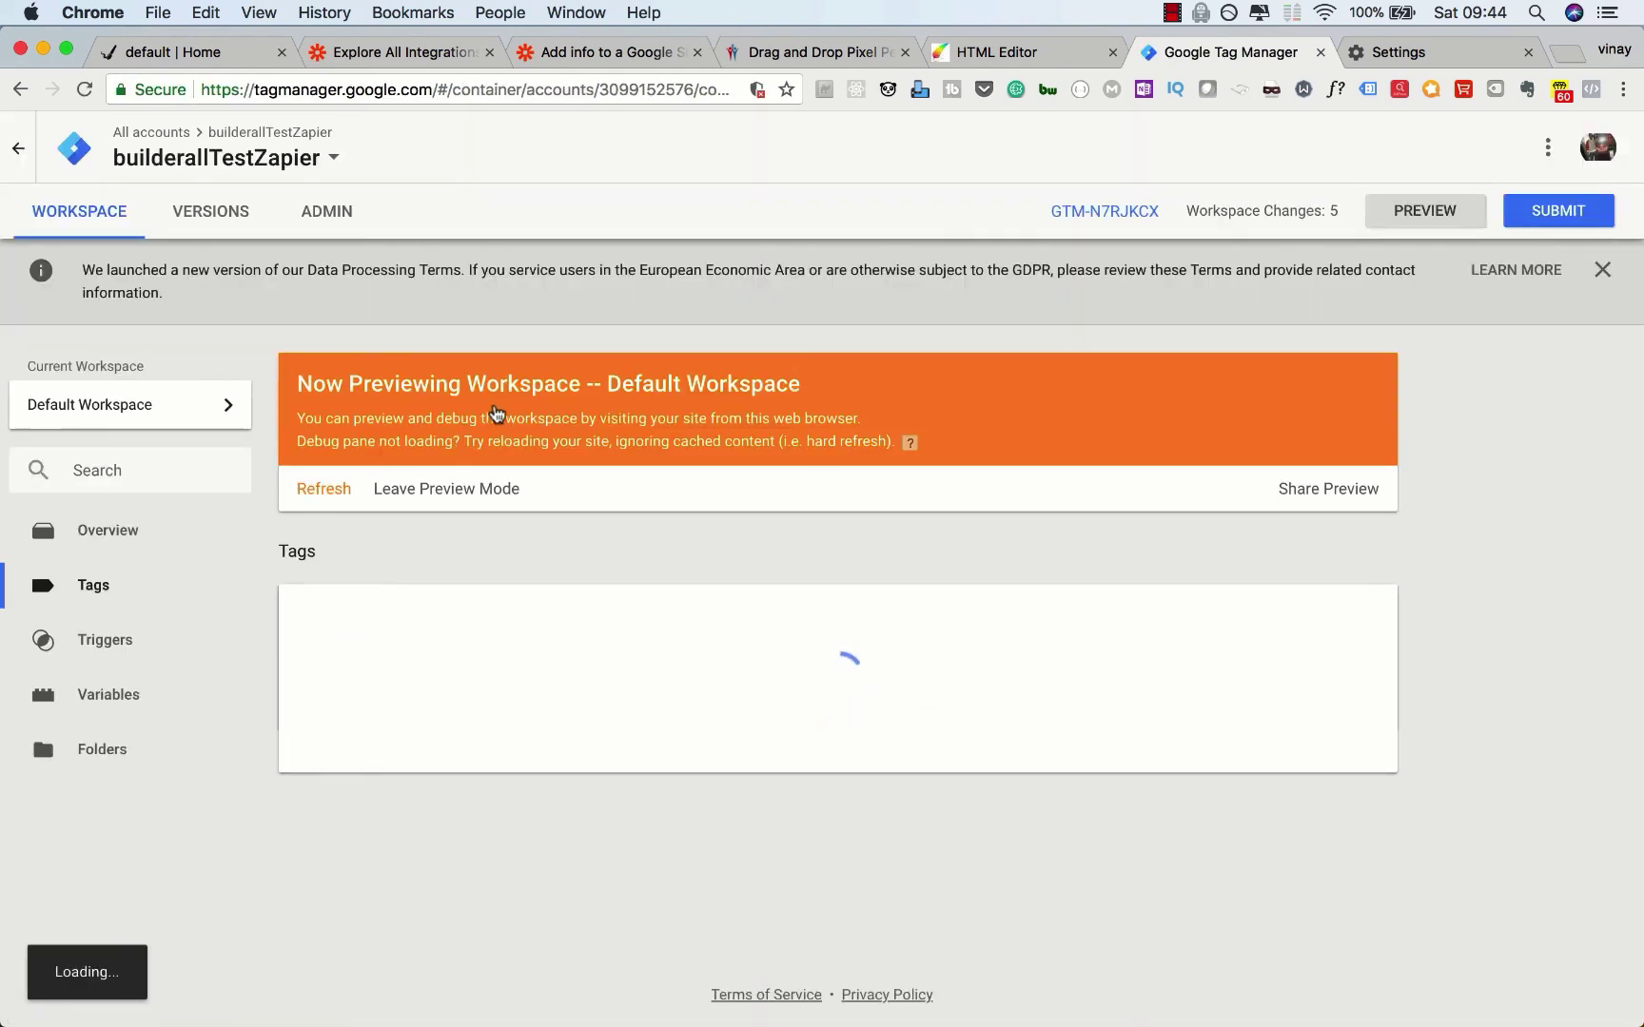
pyautogui.click(574, 50)
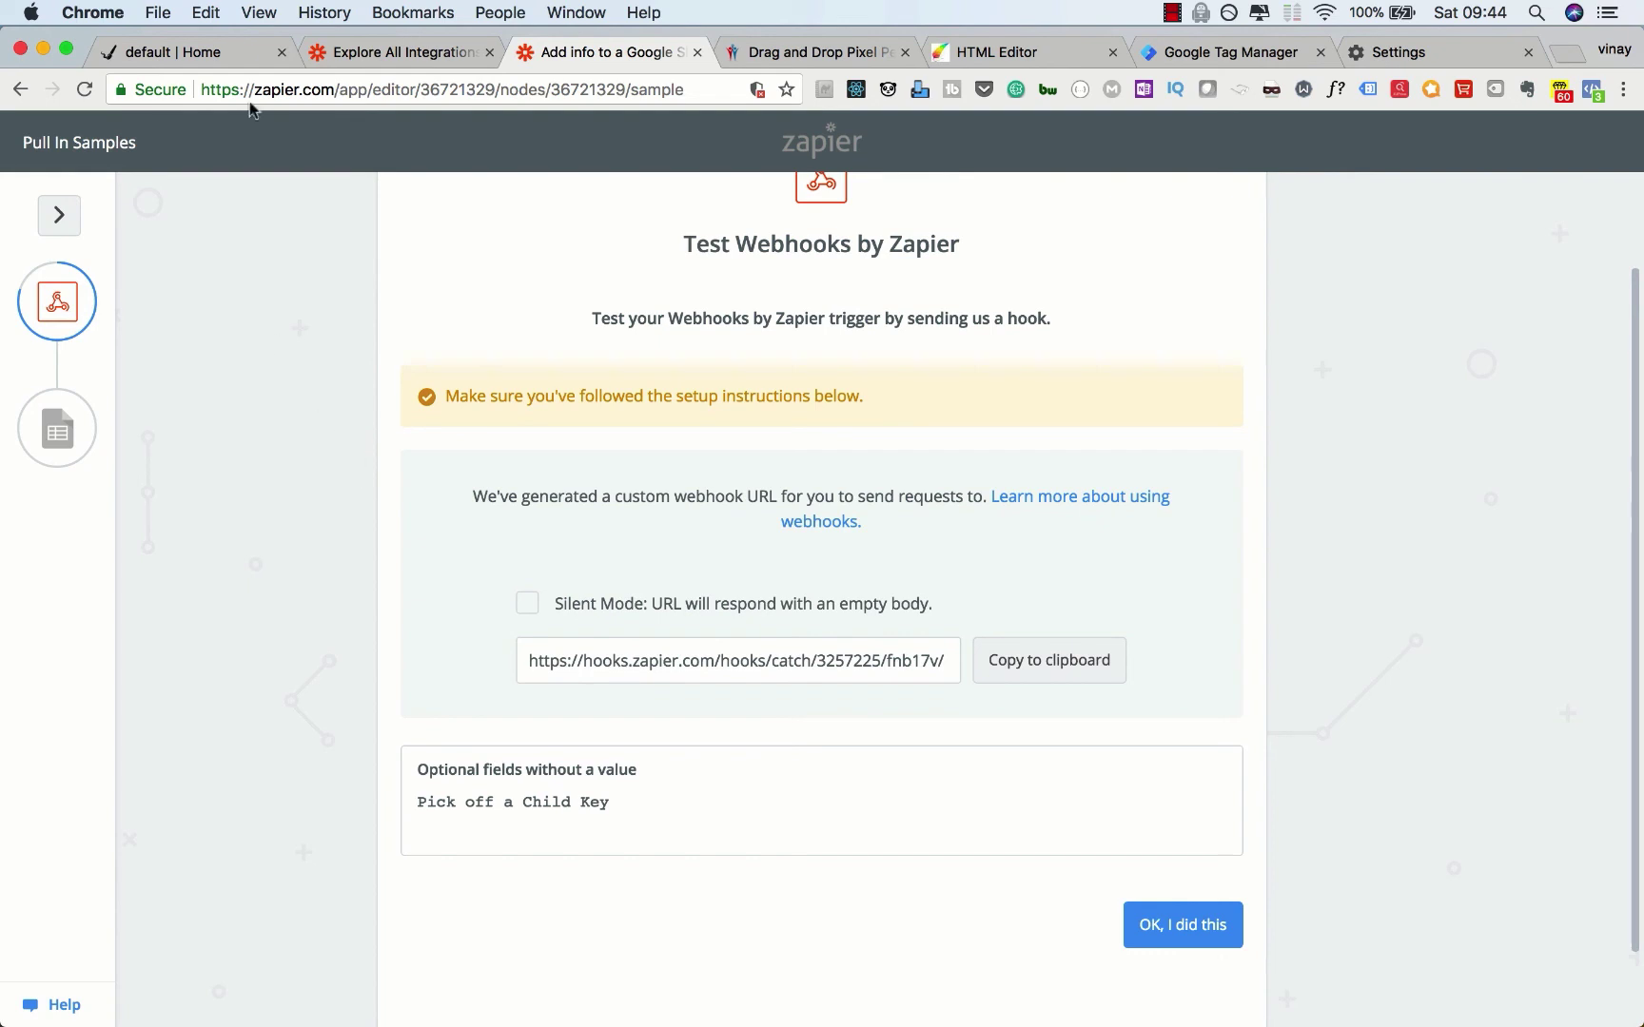
# Step: Reload the Builderall page and submit the form with a test email, first name and delivery address
pyautogui.click(186, 53)
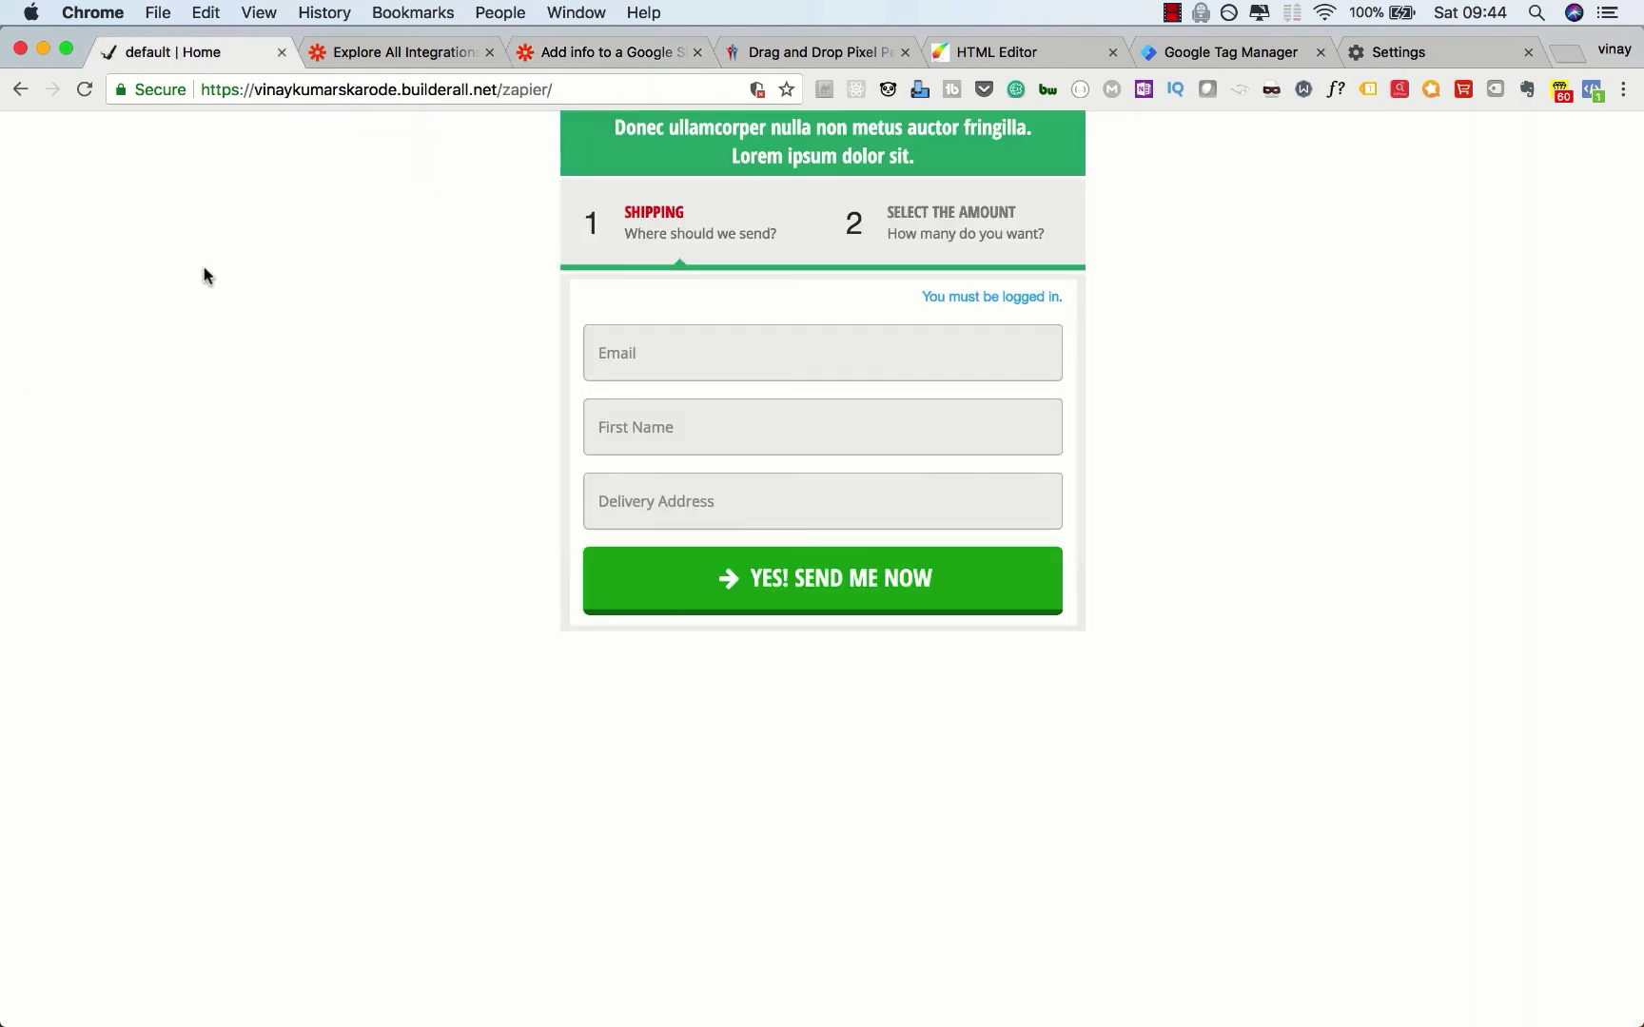
pyautogui.click(84, 89)
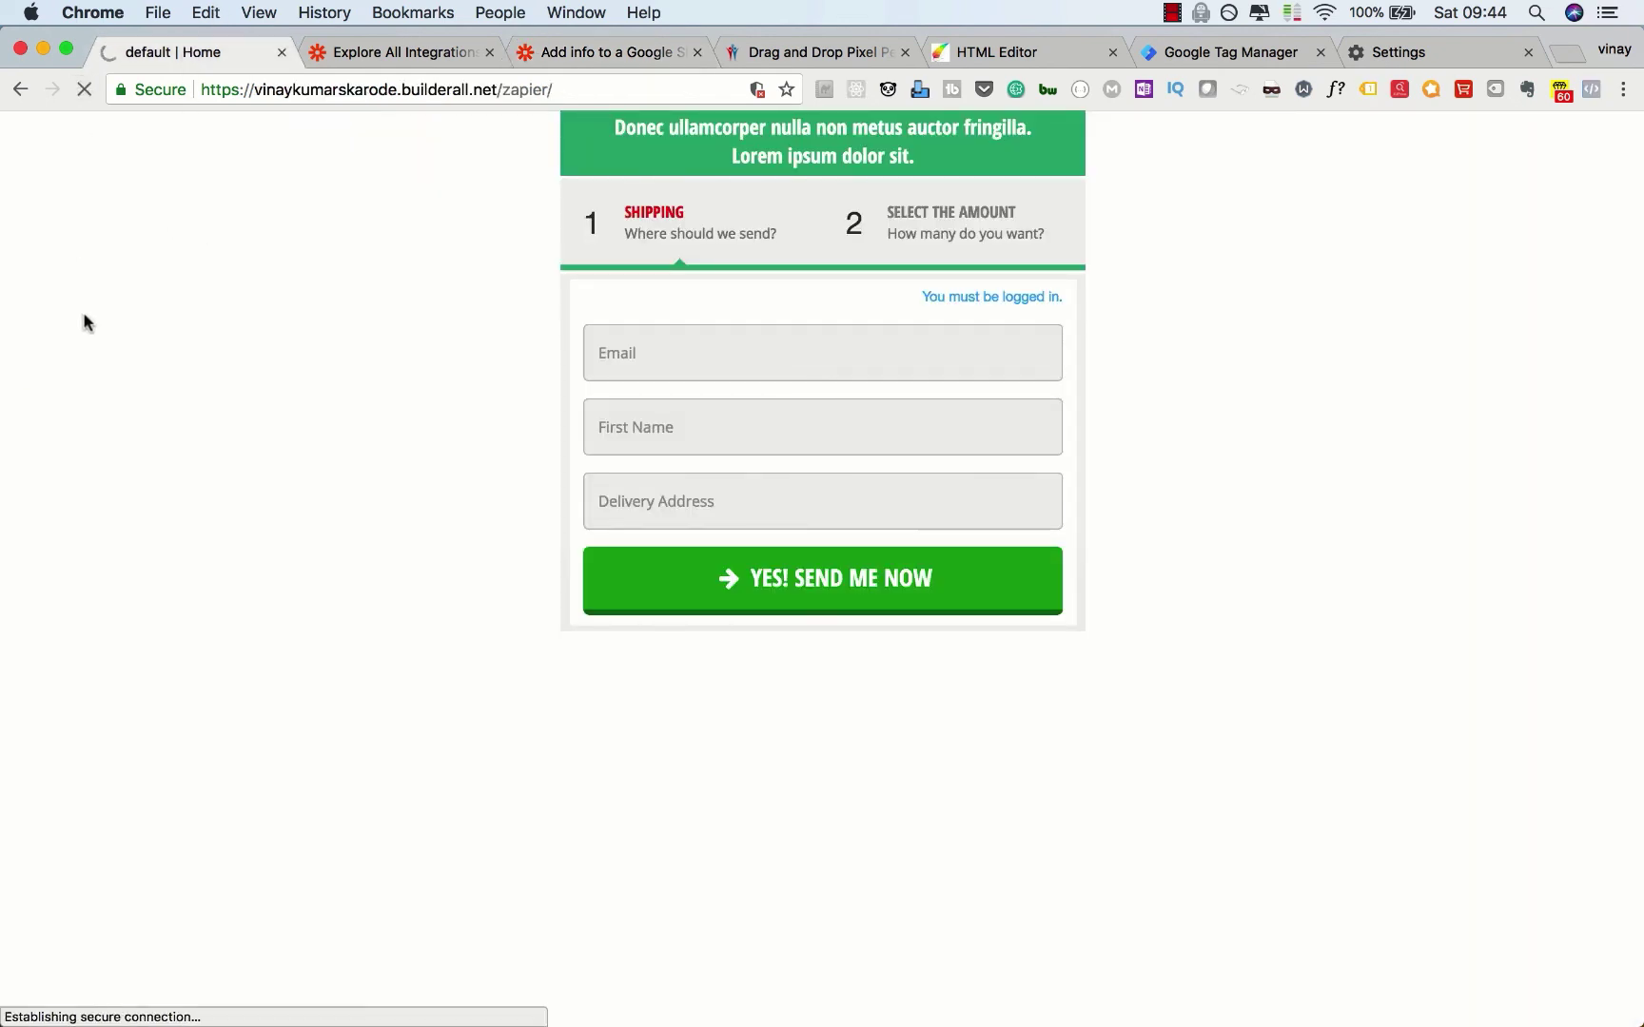
pyautogui.click(609, 352)
pyautogui.write('a@a.com')
pyautogui.press('Tab')
pyautogui.write('name vinay')
pyautogui.press('Tab')
pyautogui.write('address vinay home')
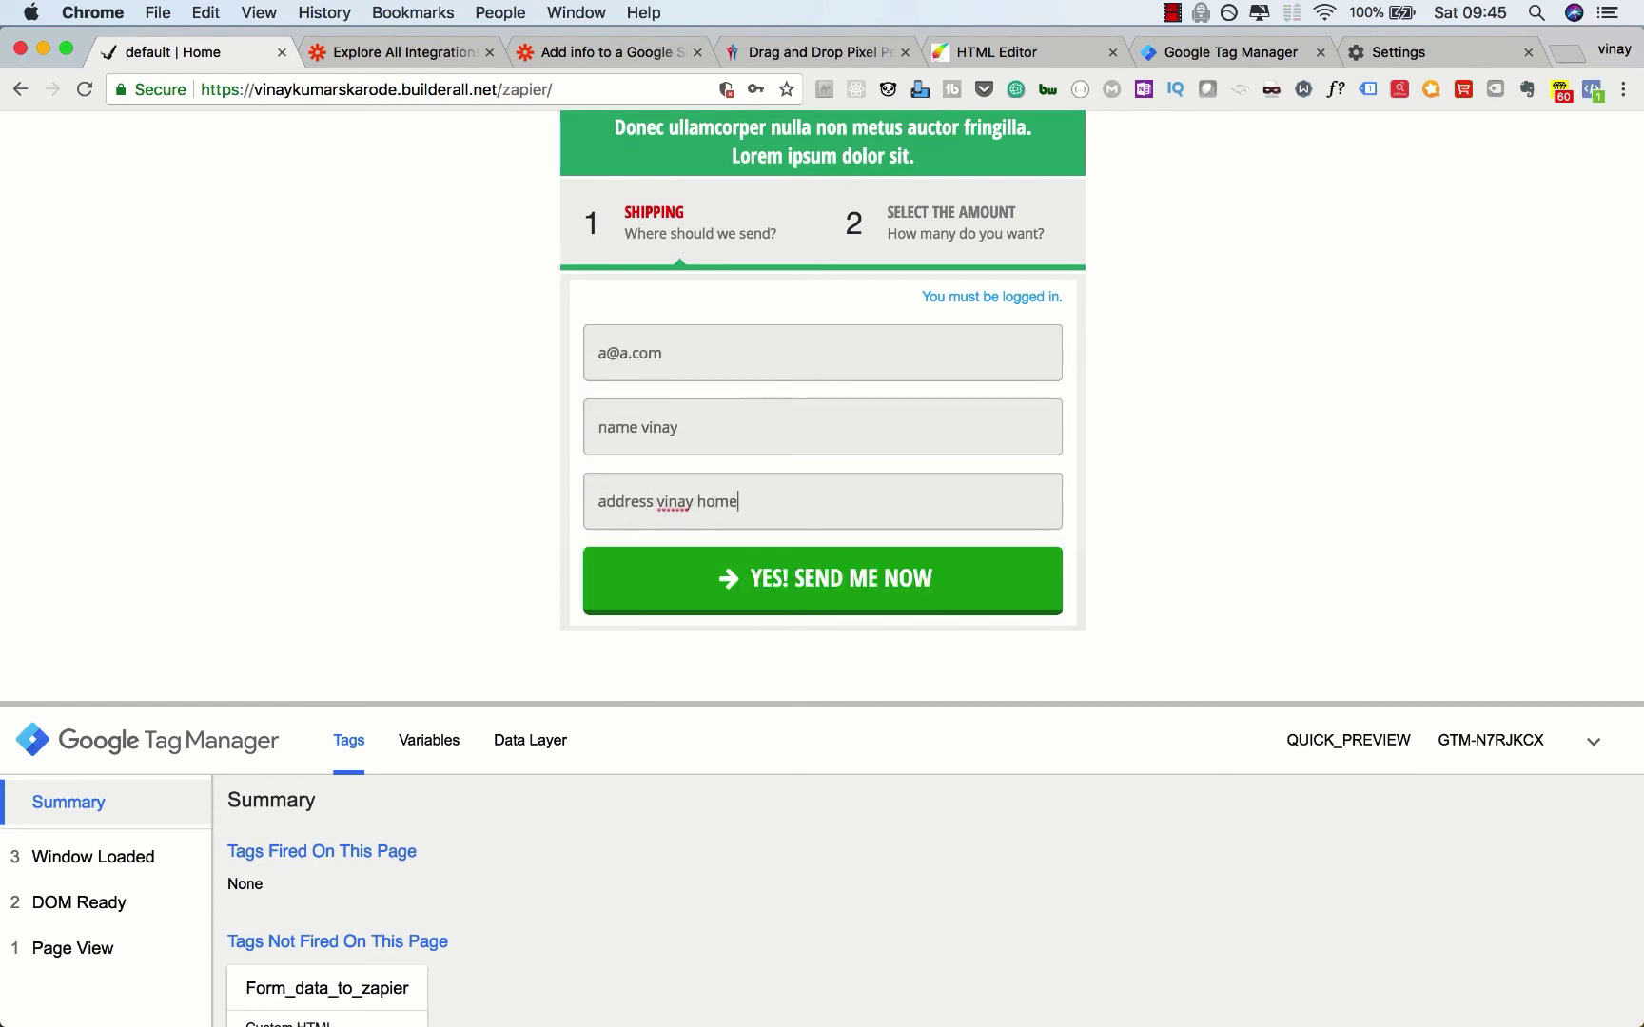
pyautogui.click(634, 602)
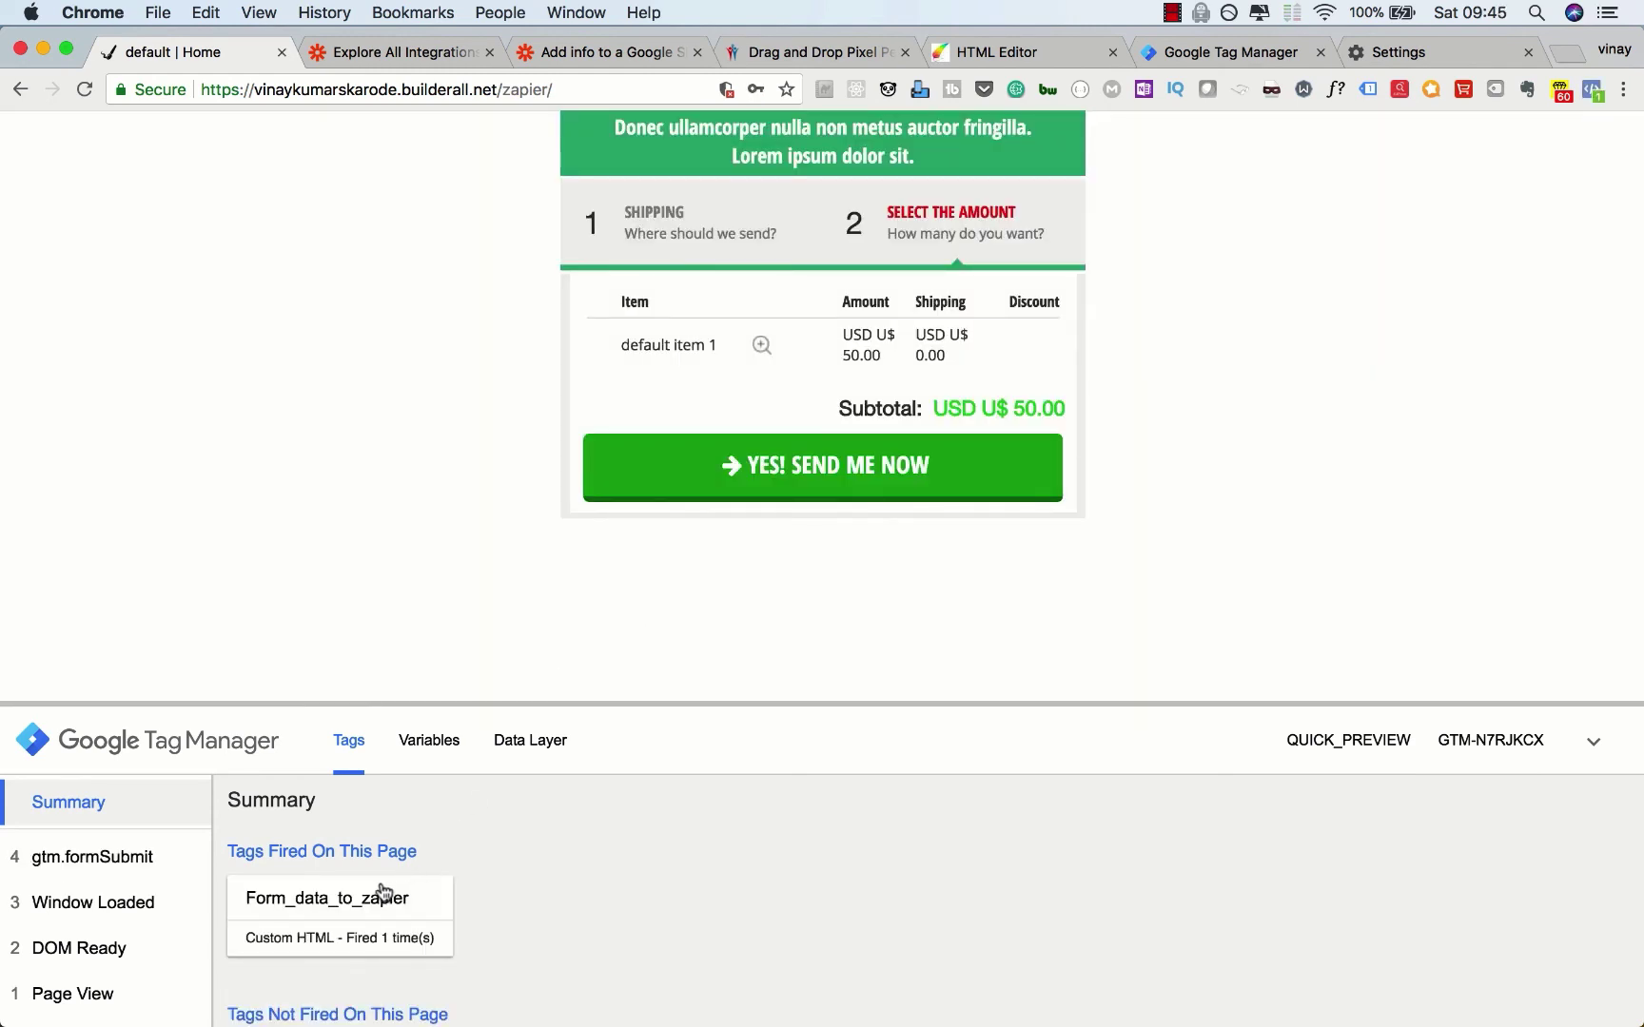
pyautogui.click(570, 52)
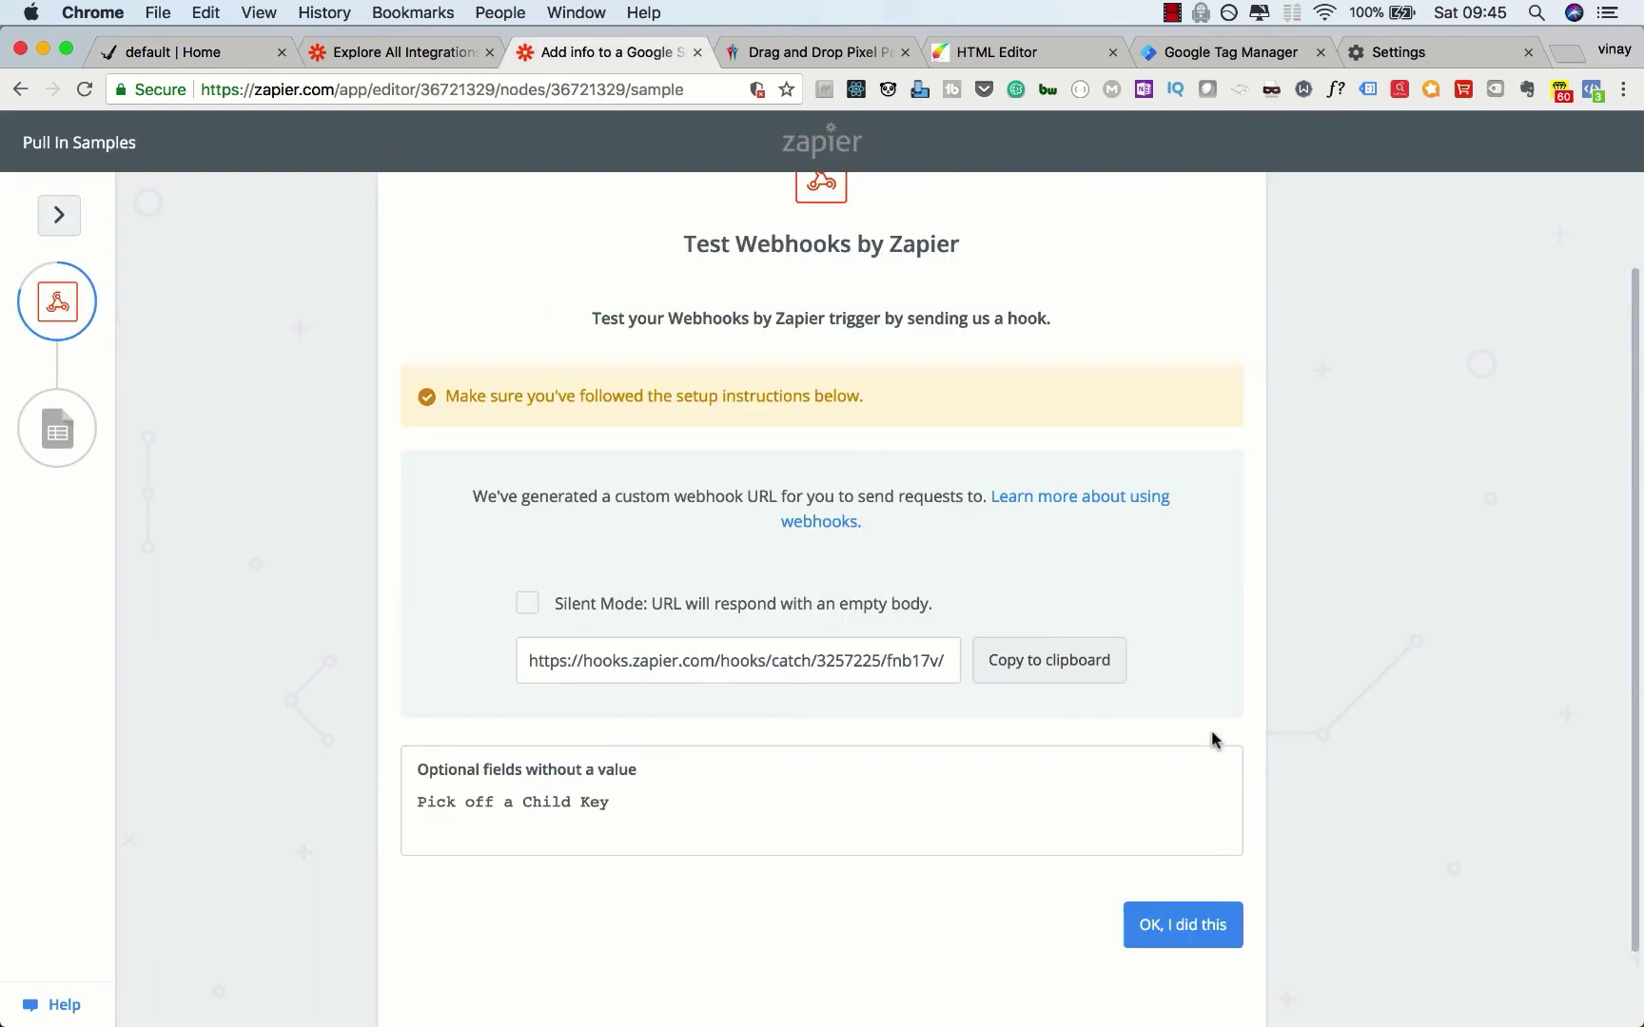
# Step: Accept the webhook test, choose Create Spreadsheet Row, and keep the connected Google Sheets account
pyautogui.click(1203, 920)
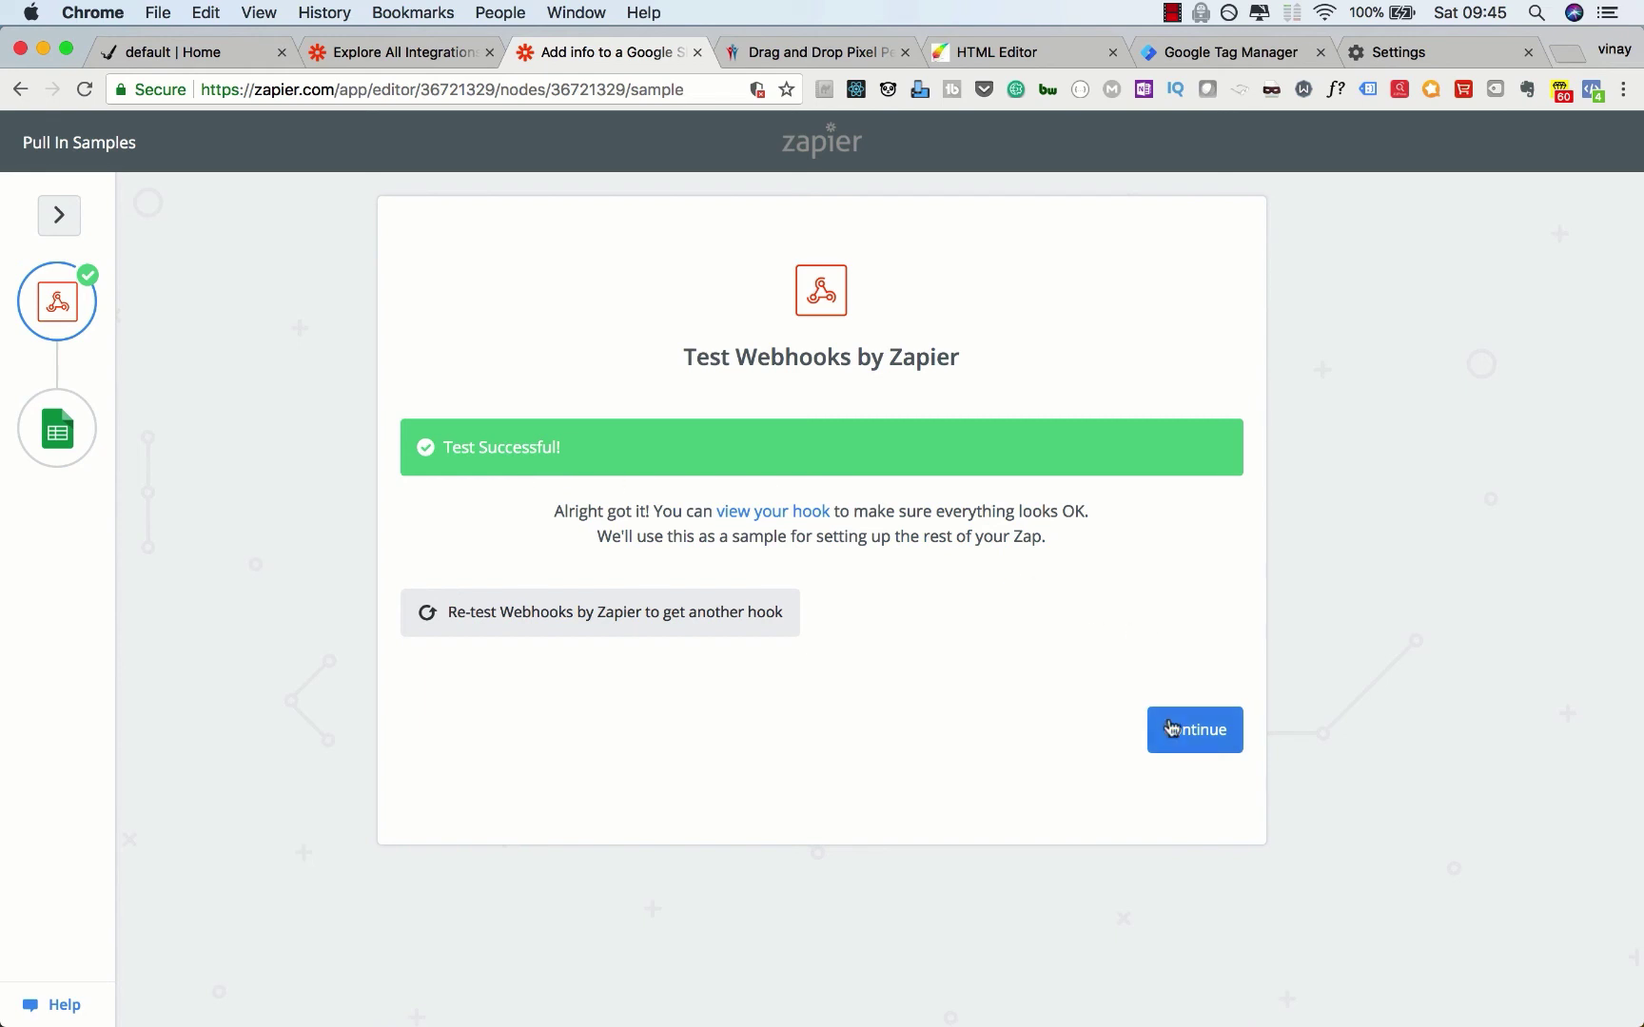
pyautogui.click(1170, 733)
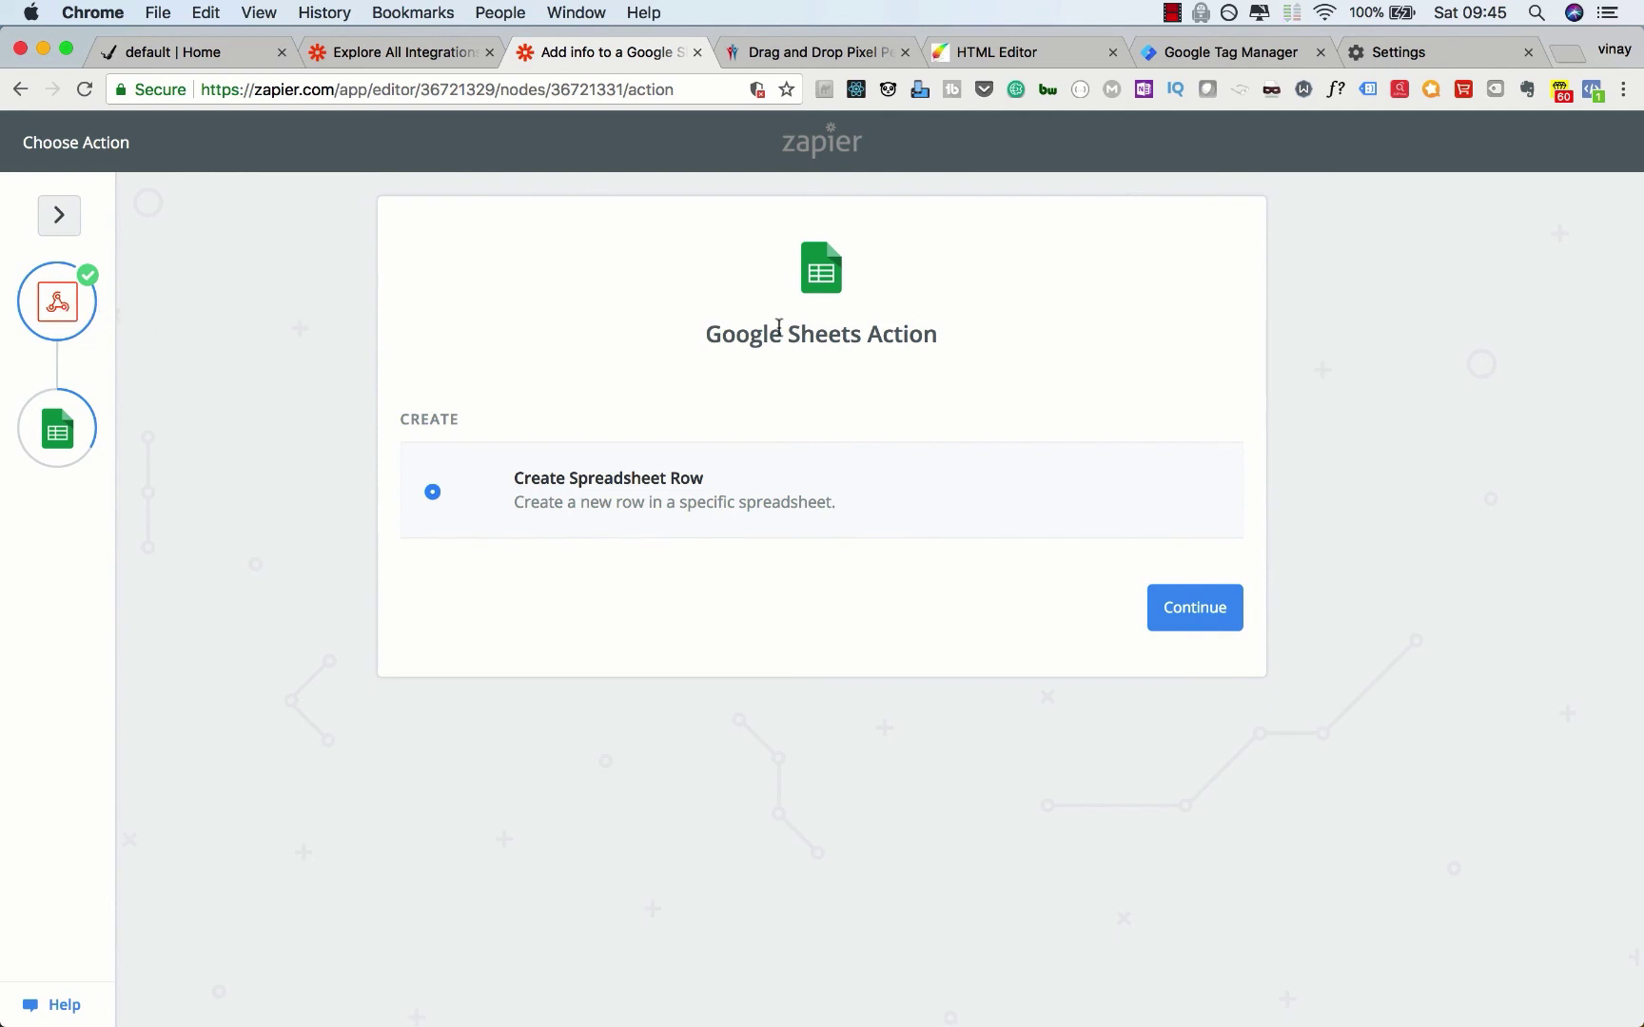
pyautogui.click(1189, 619)
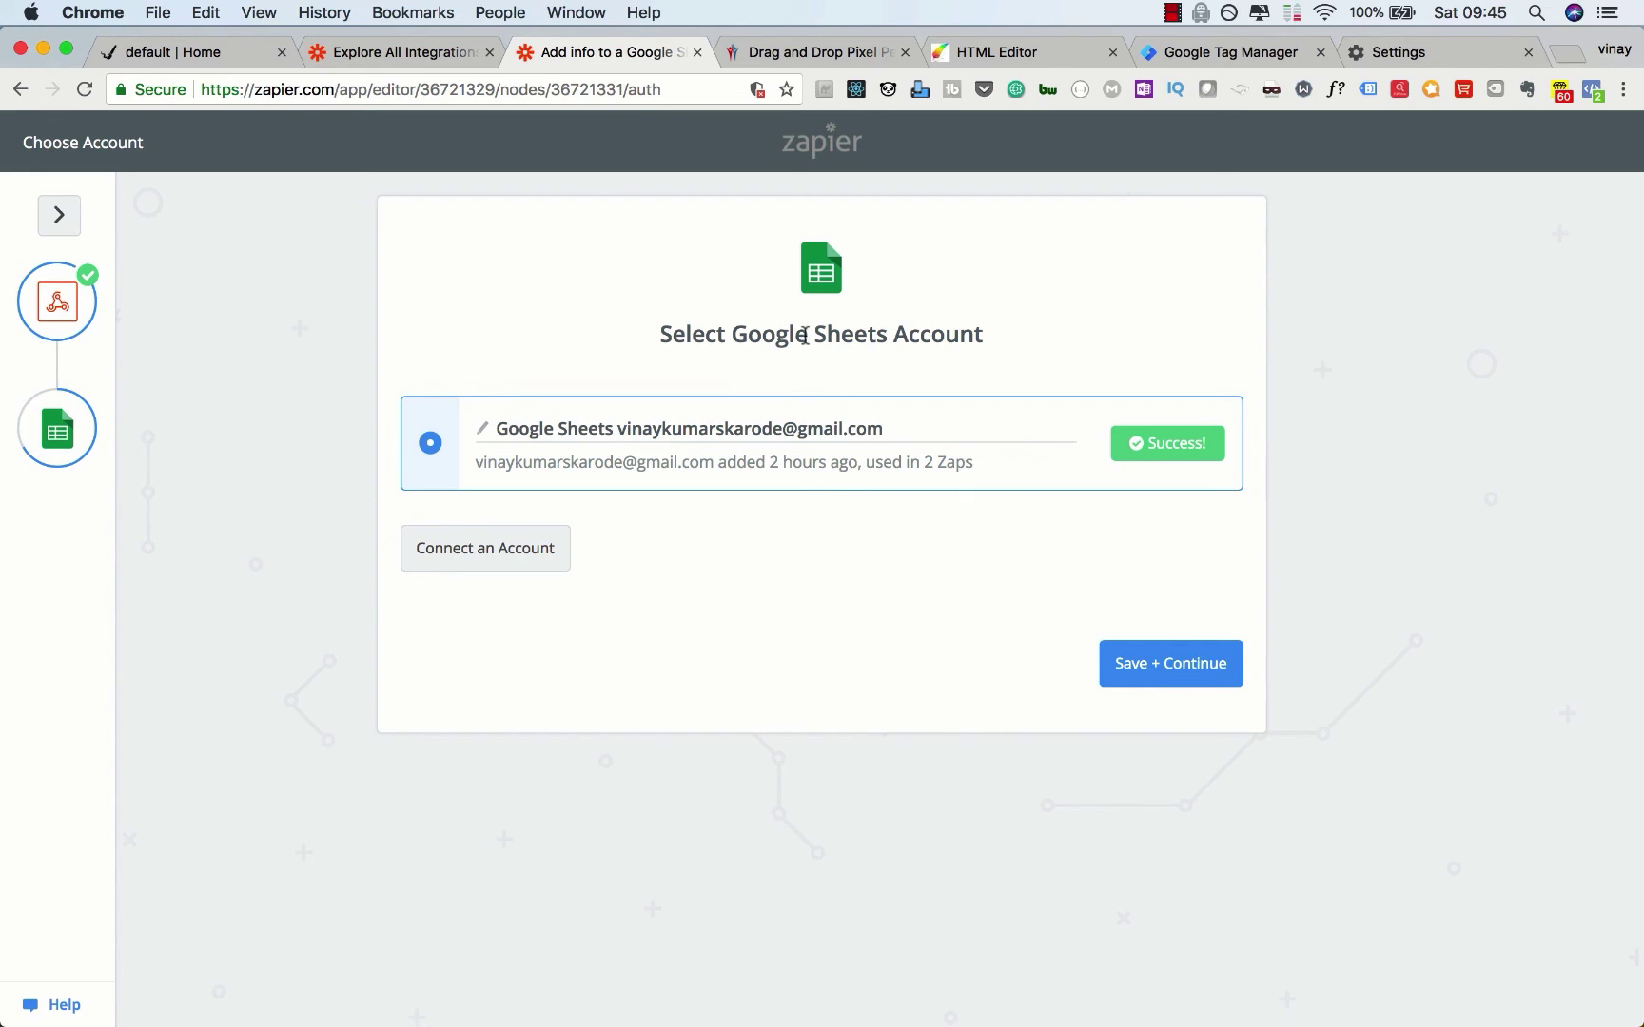
pyautogui.click(1172, 664)
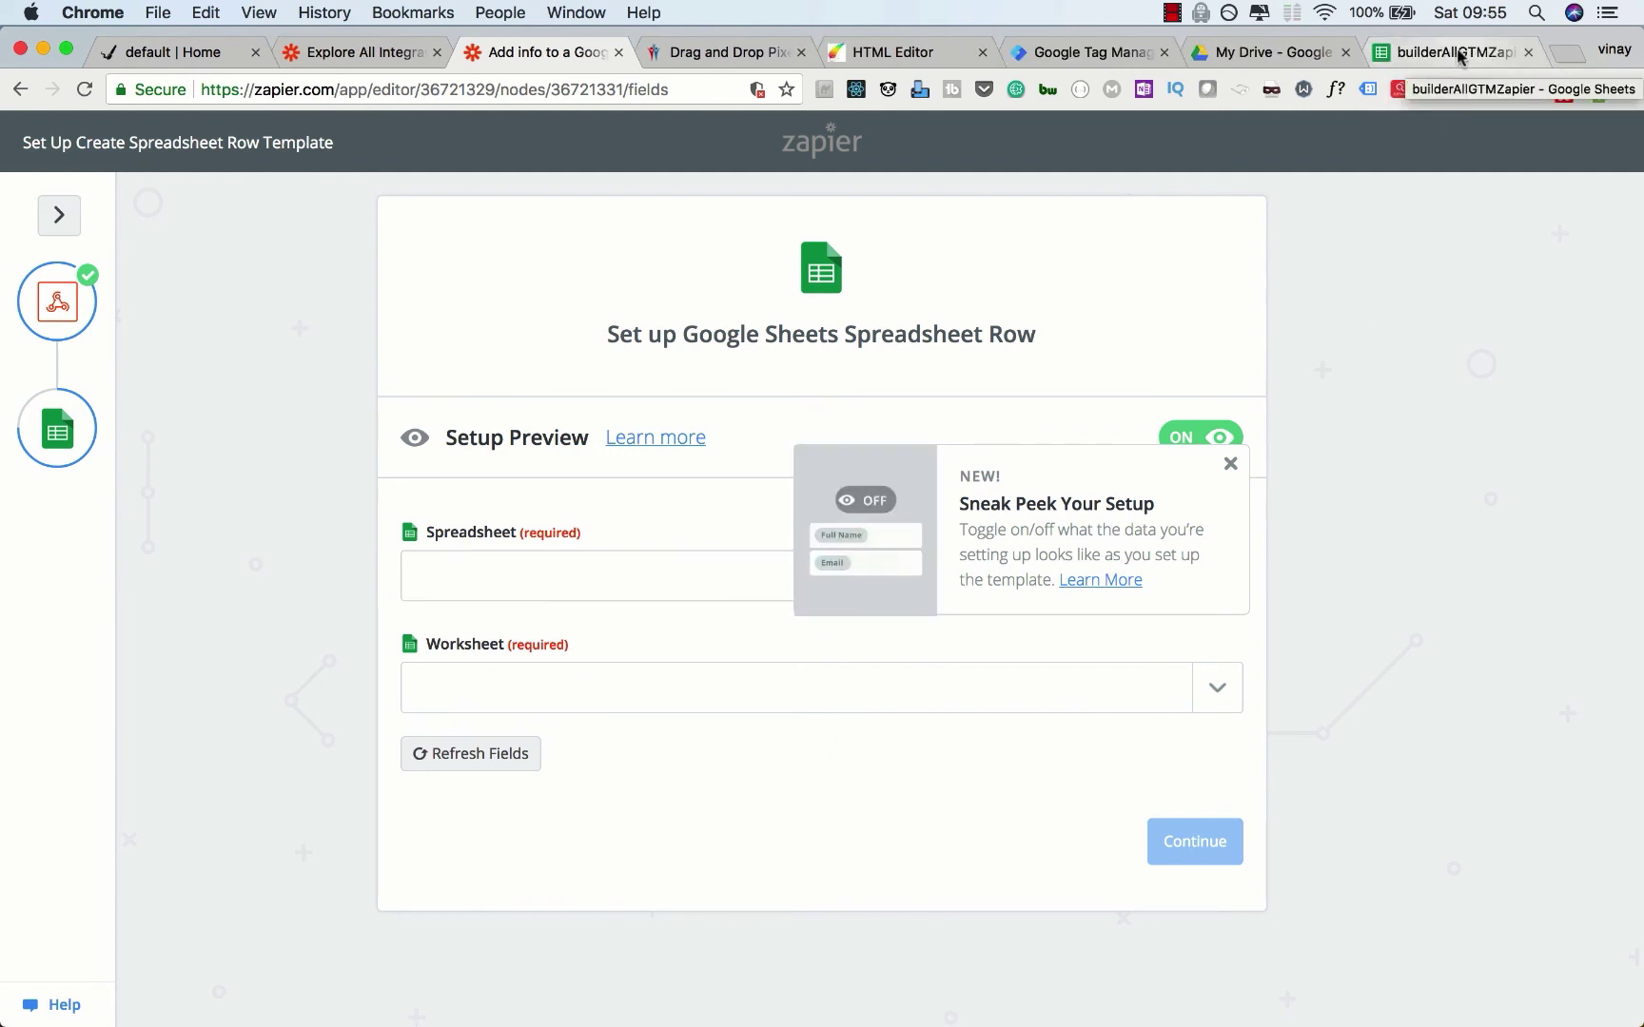
# Step: Point the new row at the builderAllGTMZapier spreadsheet's homepage form worksheet
pyautogui.click(479, 577)
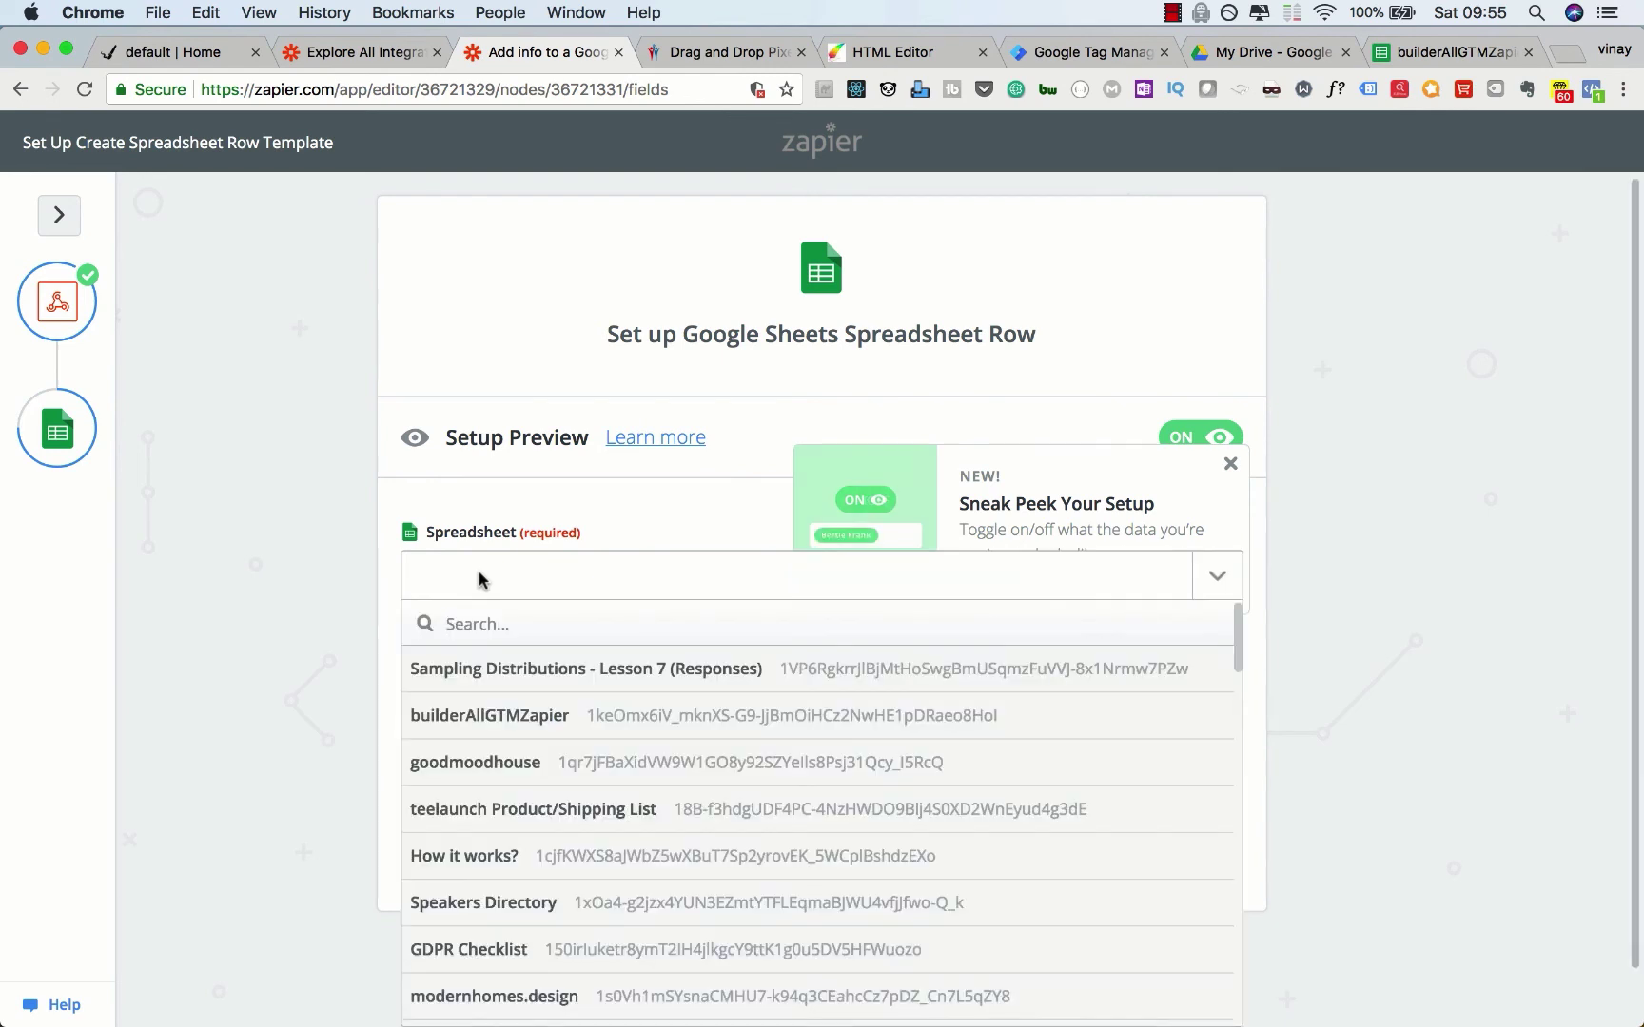
pyautogui.click(479, 727)
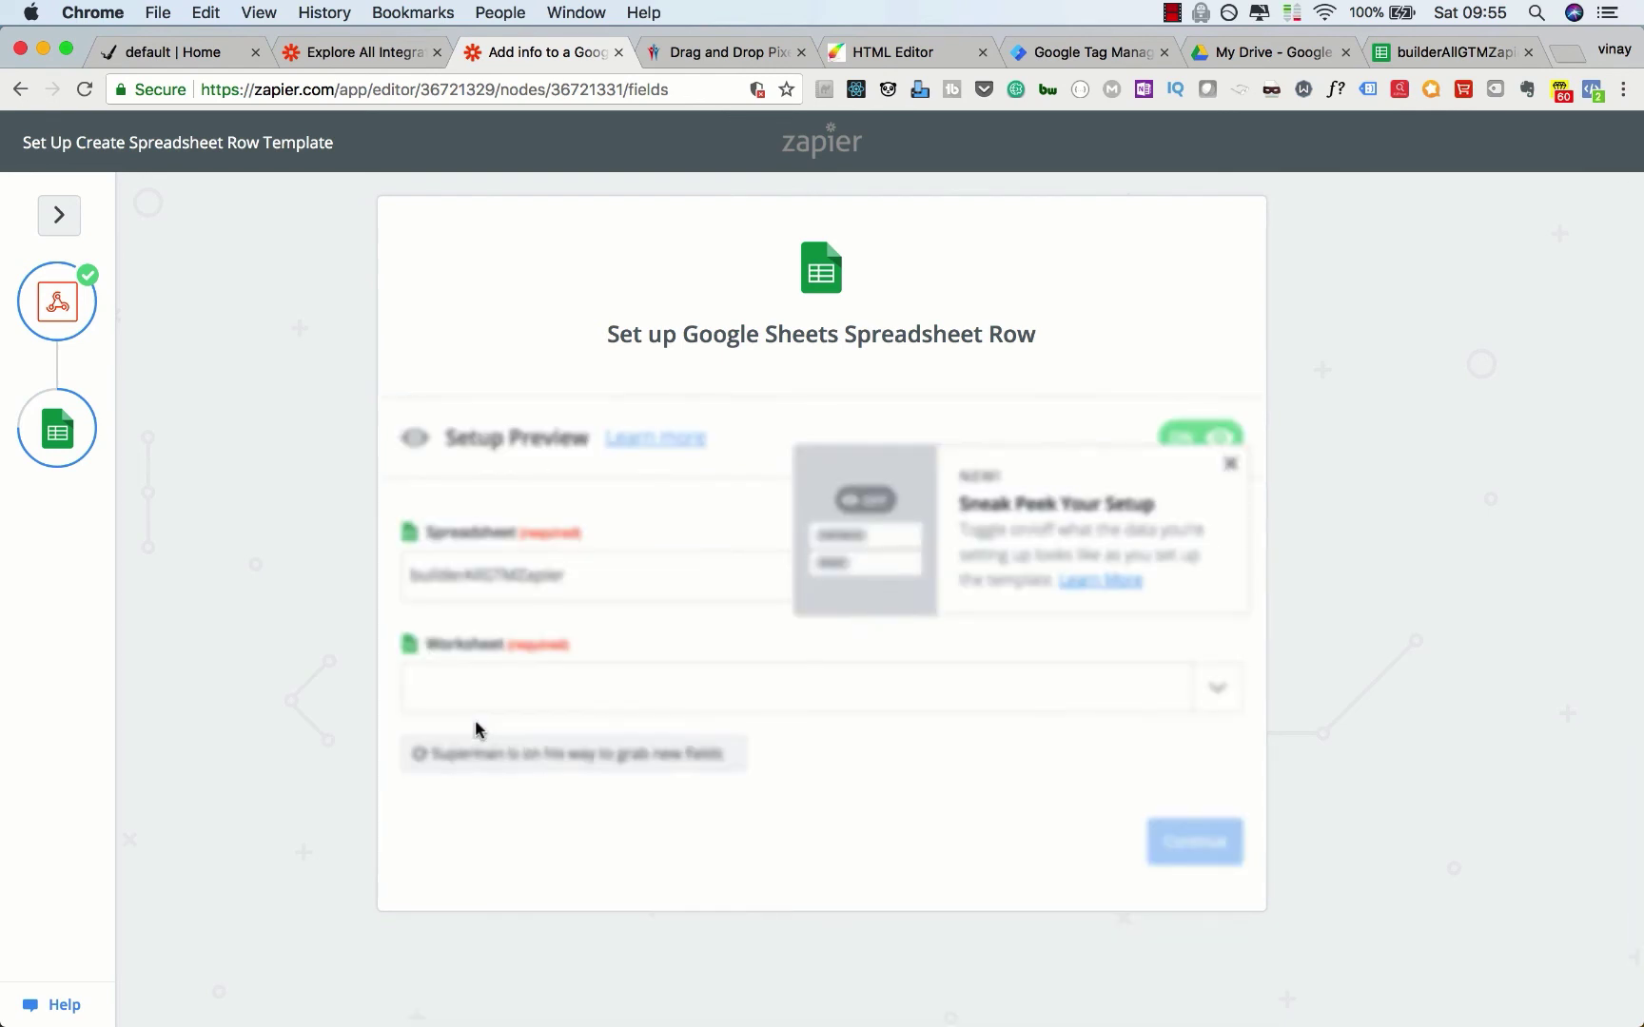
pyautogui.click(433, 692)
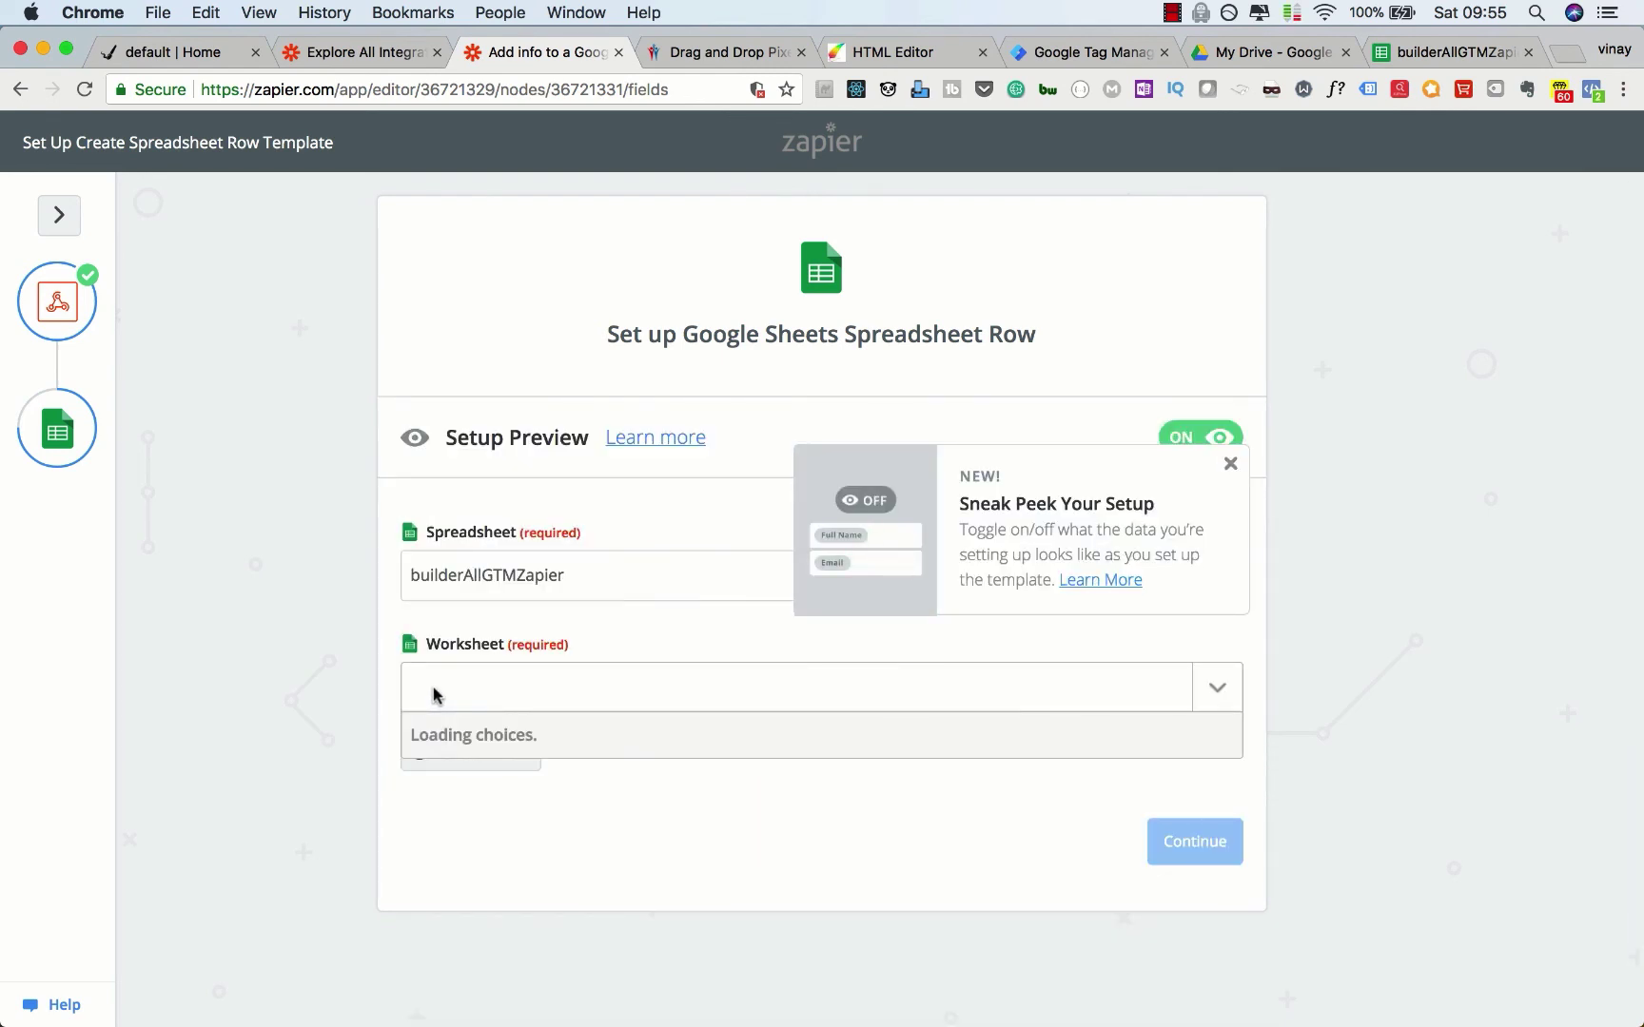
pyautogui.click(445, 790)
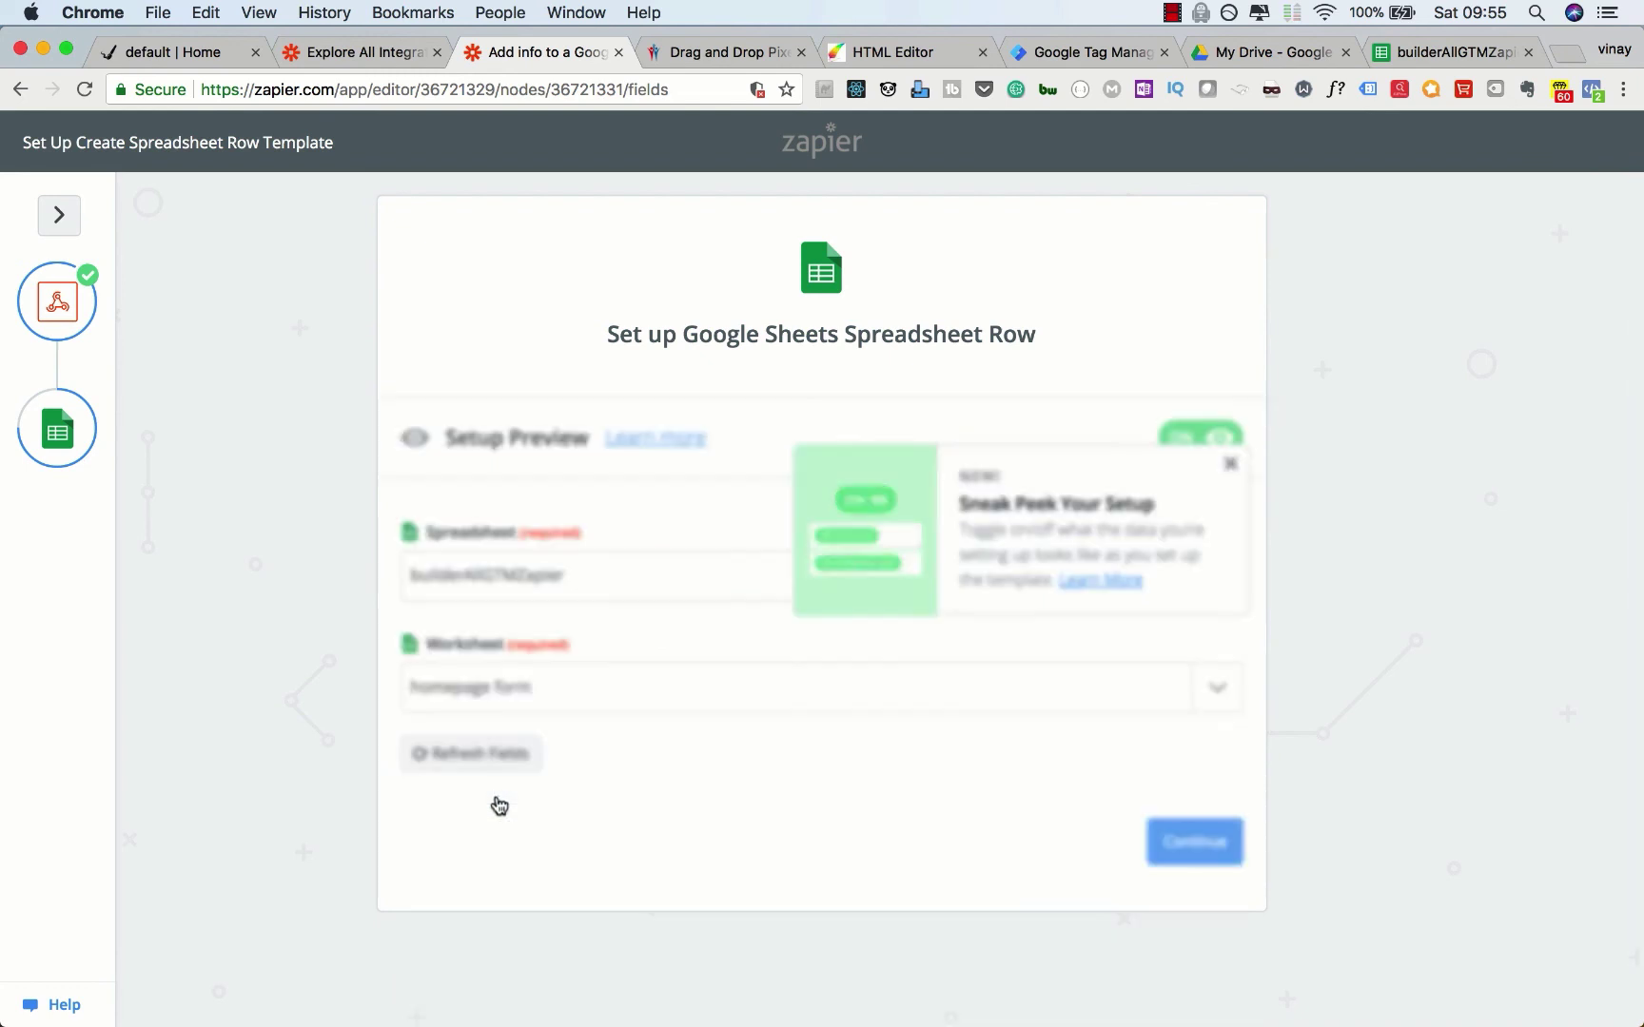
pyautogui.scroll(-3, 301, 809)
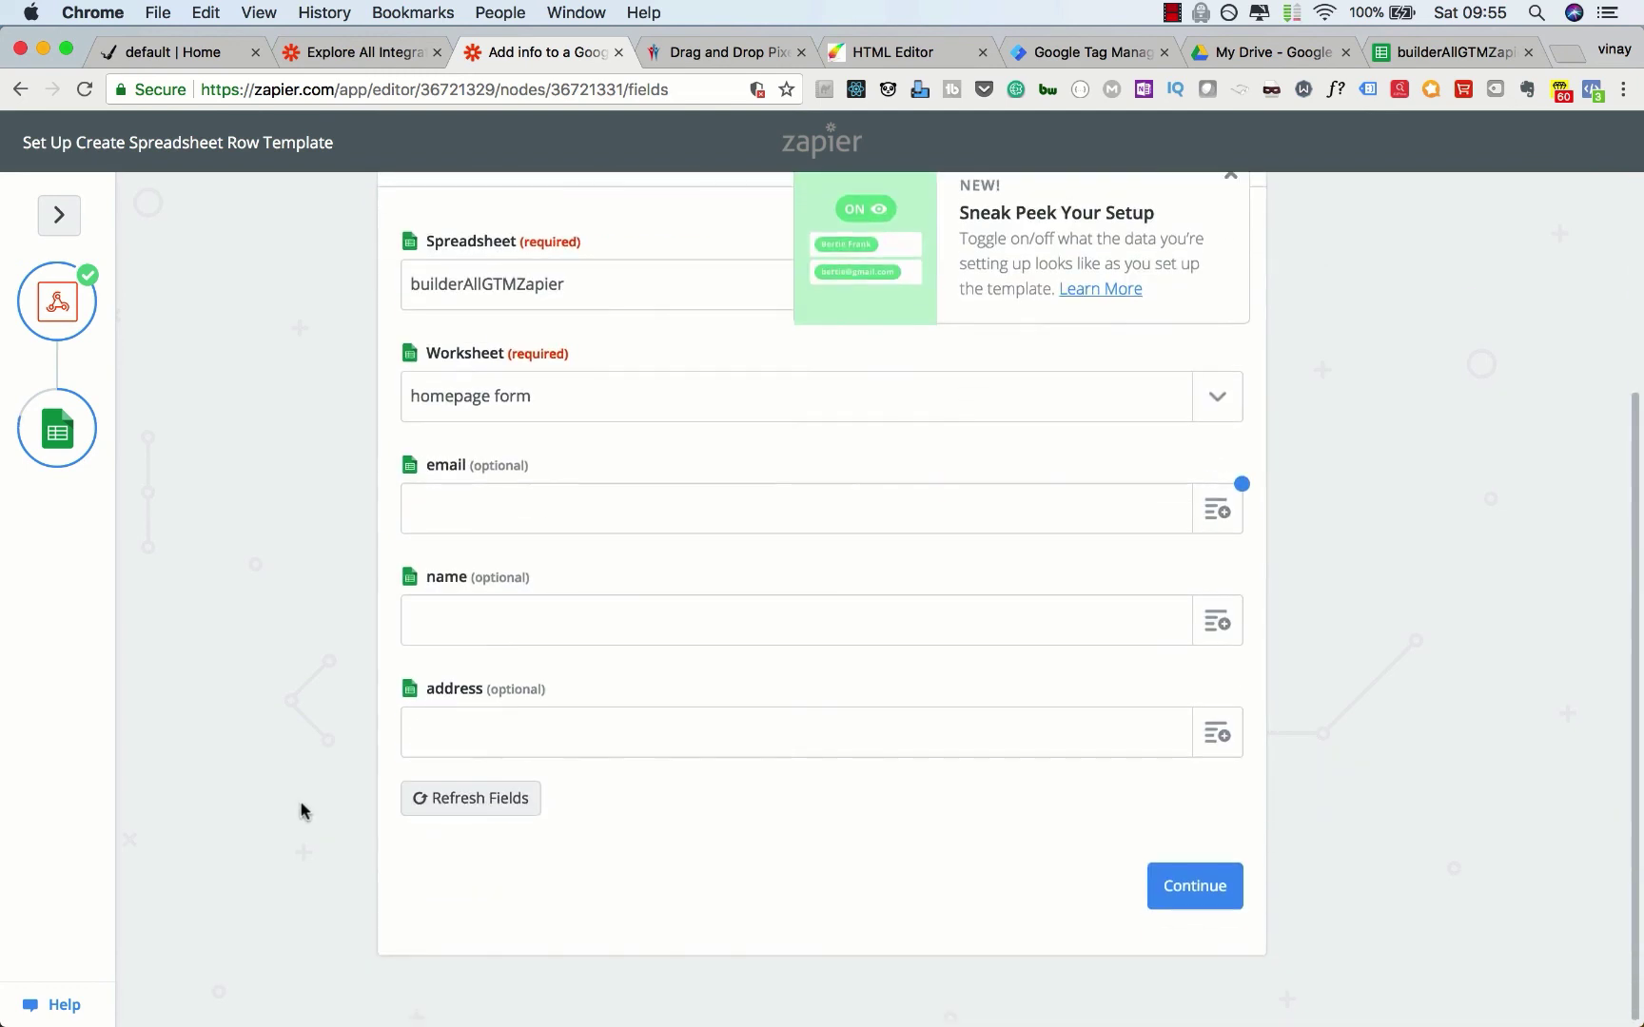
pyautogui.click(1404, 54)
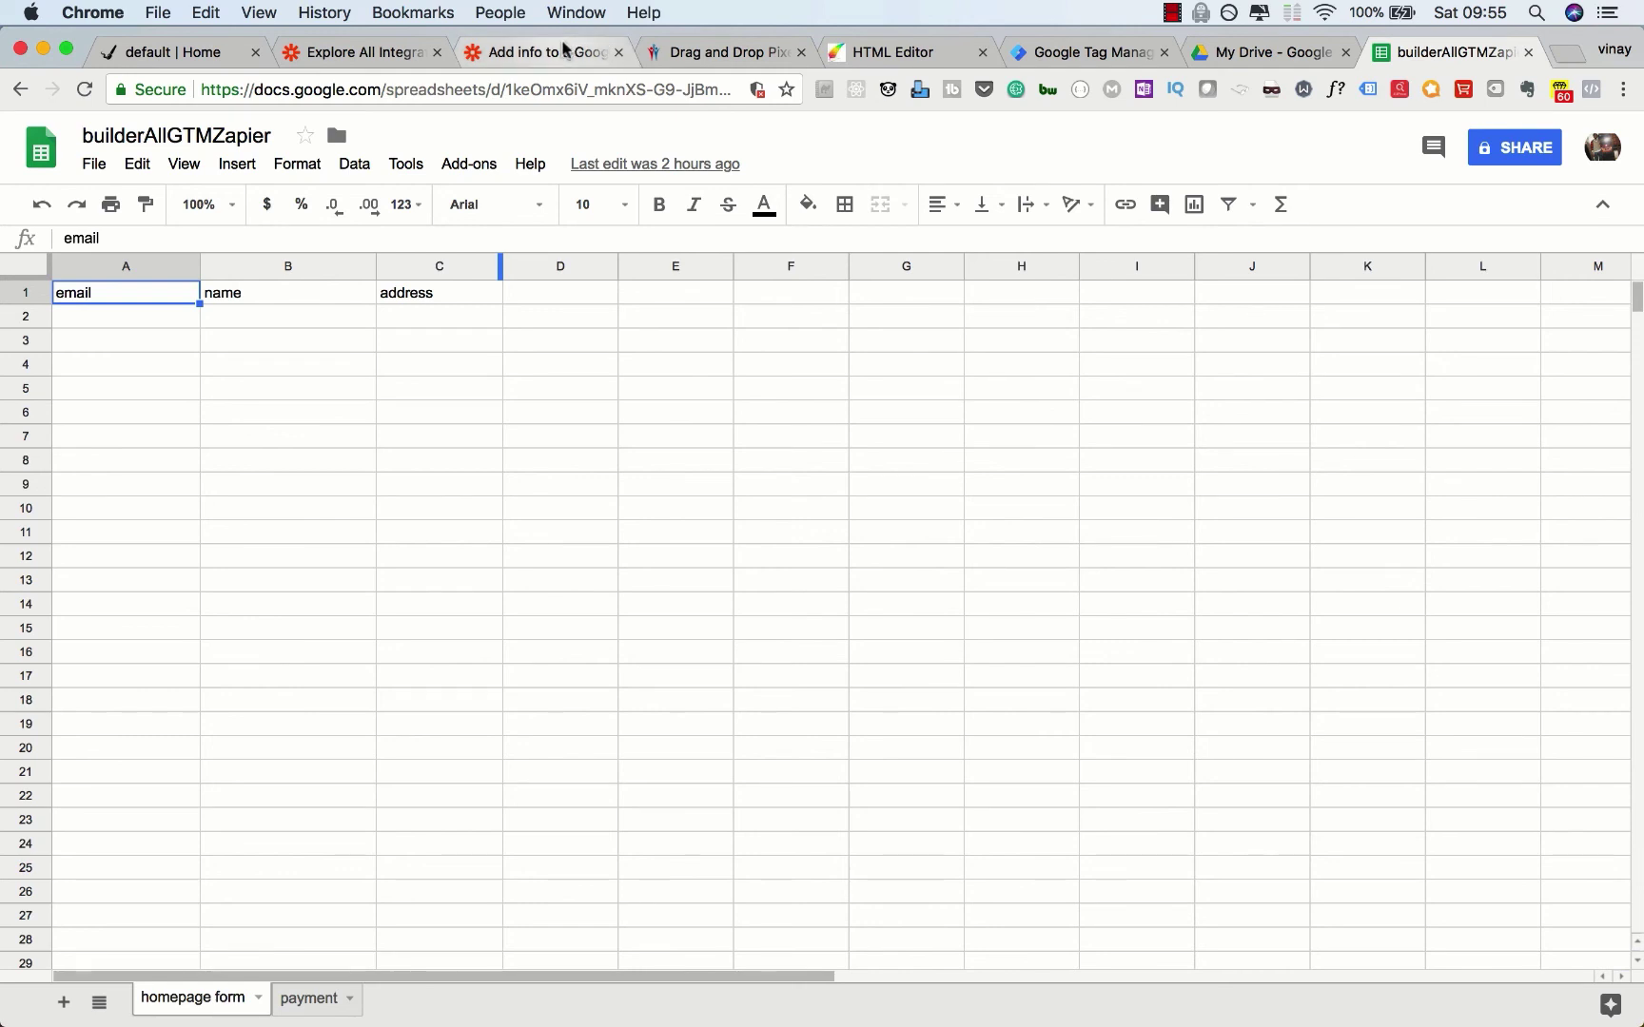
# Step: Check the sheet's email, name and address headers against the Zapier row fields
pyautogui.click(564, 49)
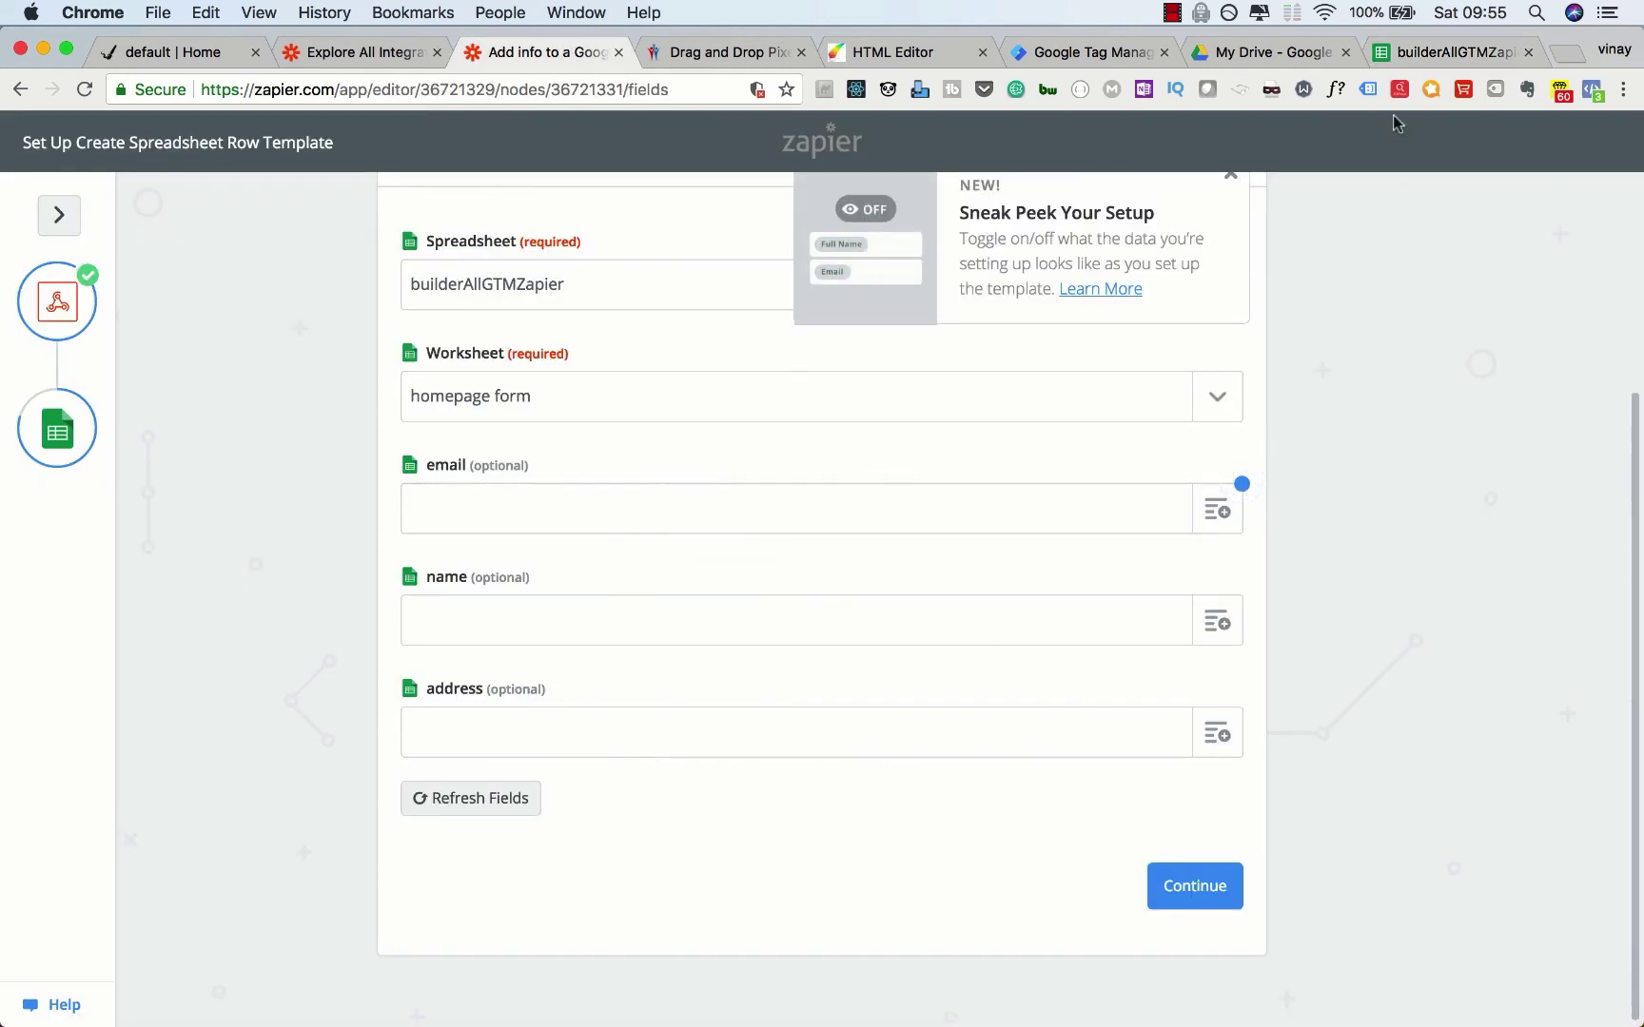
pyautogui.click(1403, 53)
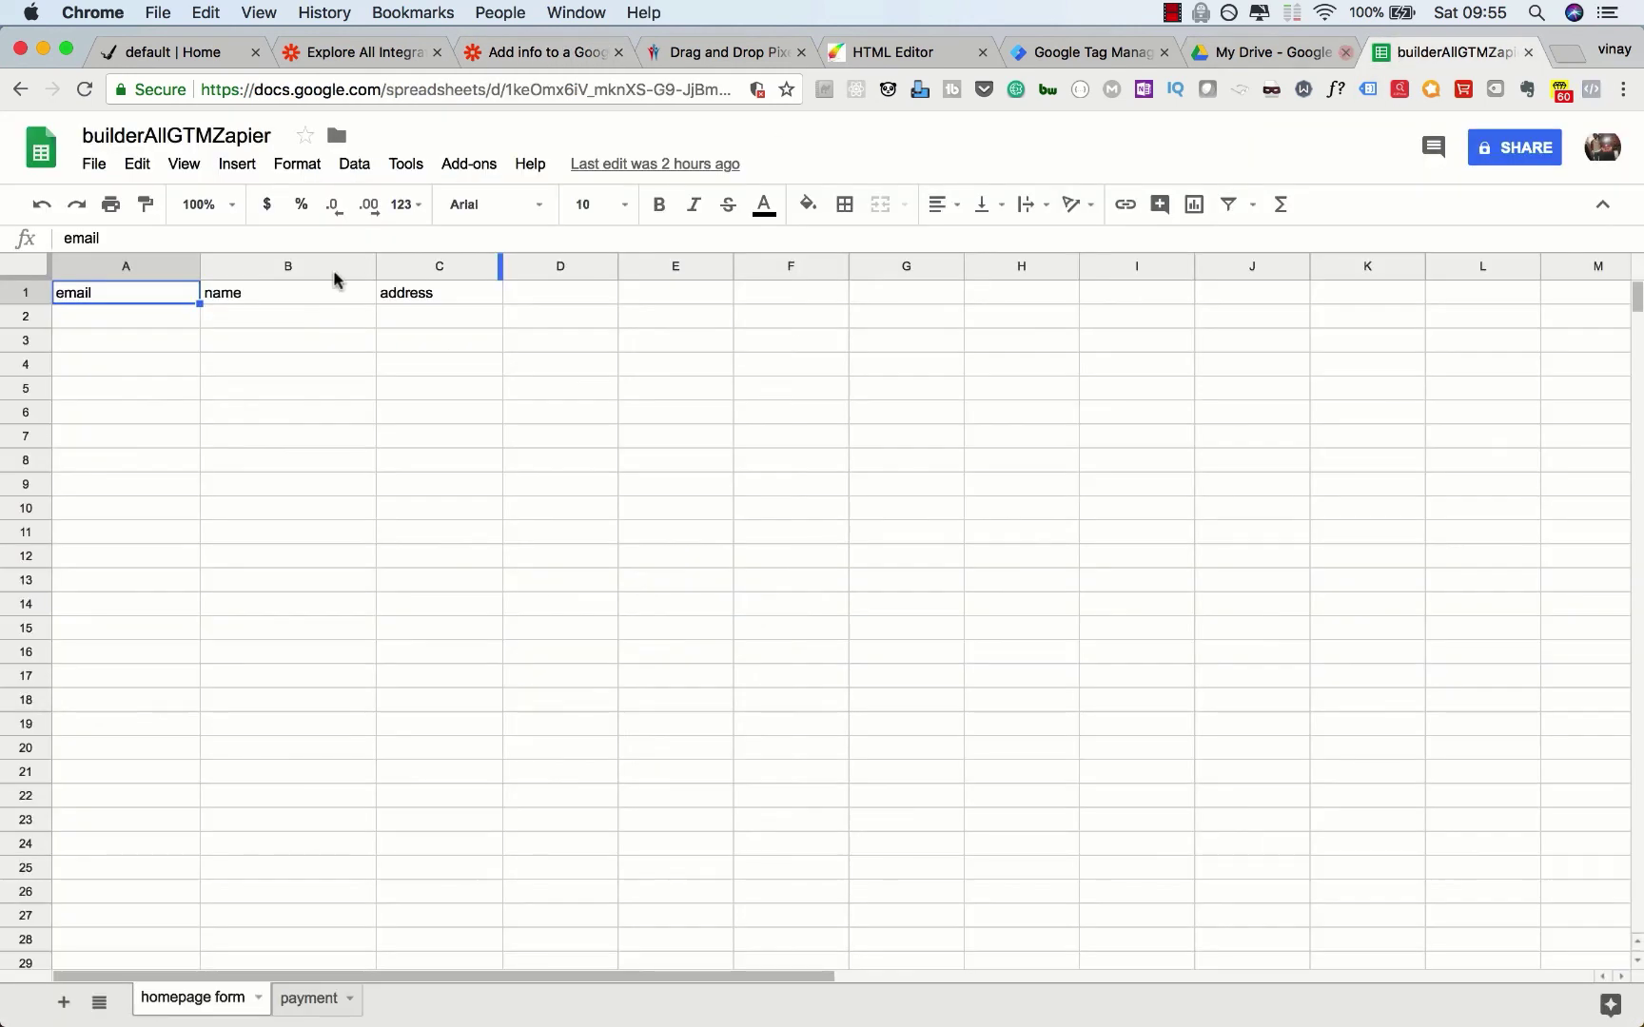
pyautogui.click(530, 52)
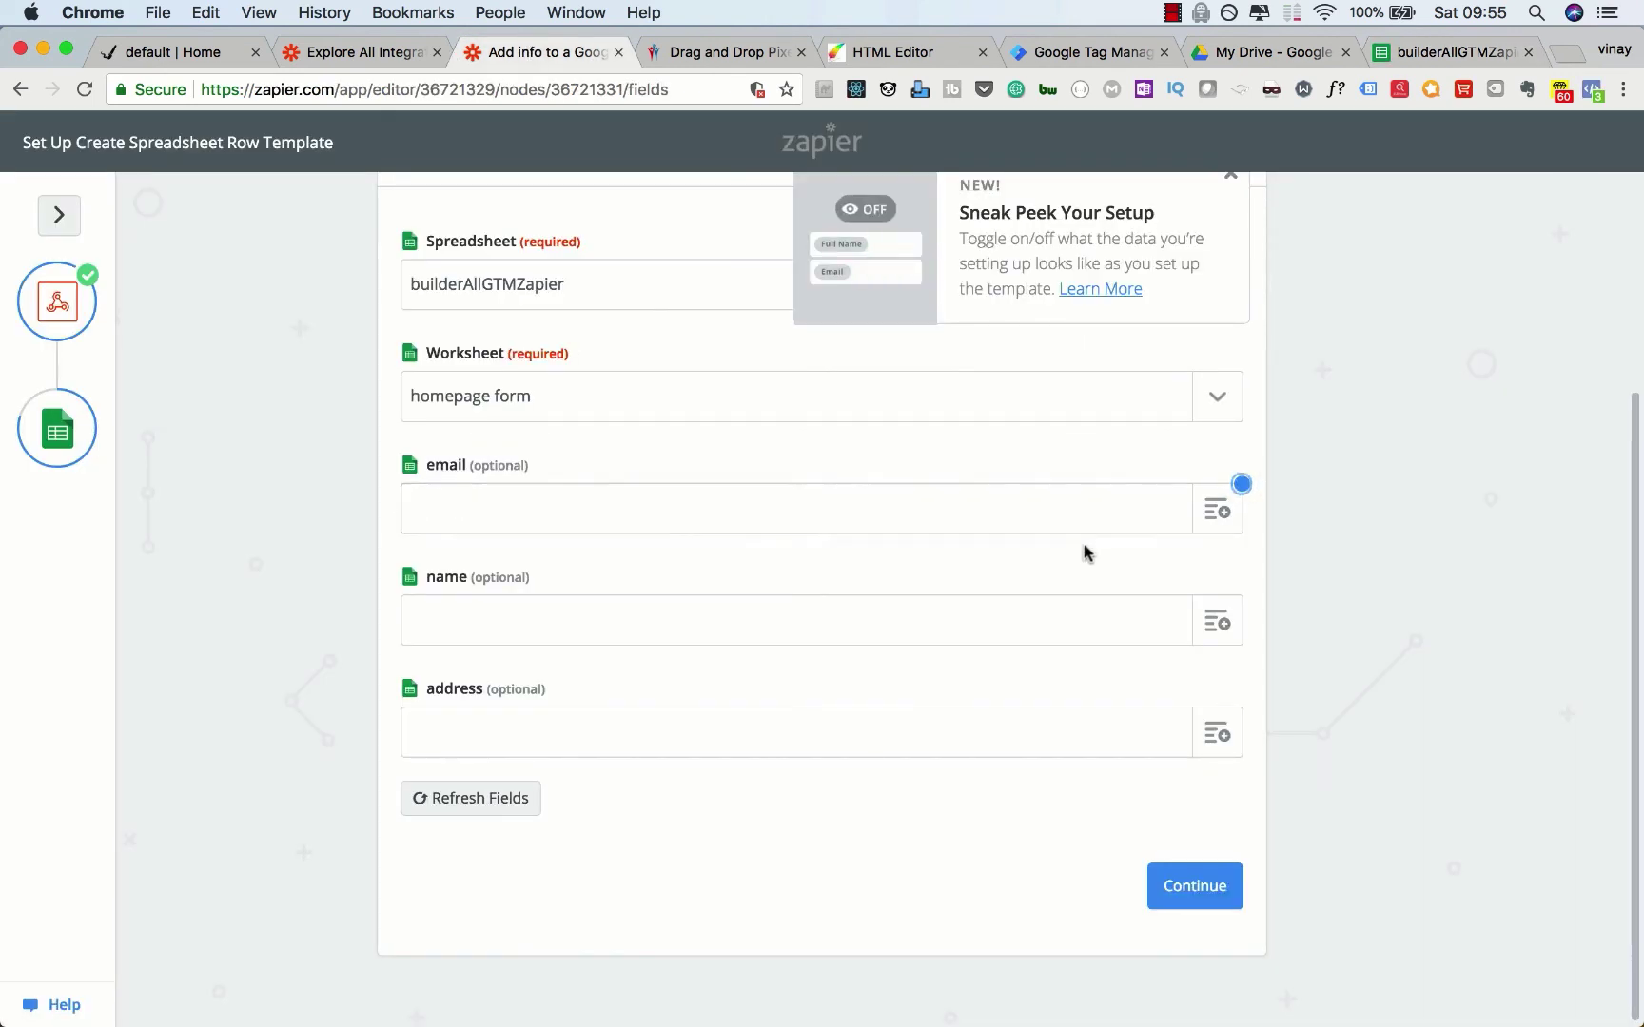
# Step: Map email, name and address to Querystring Emailaddress, Querystring Firstname and Querystring Address
pyautogui.click(1237, 515)
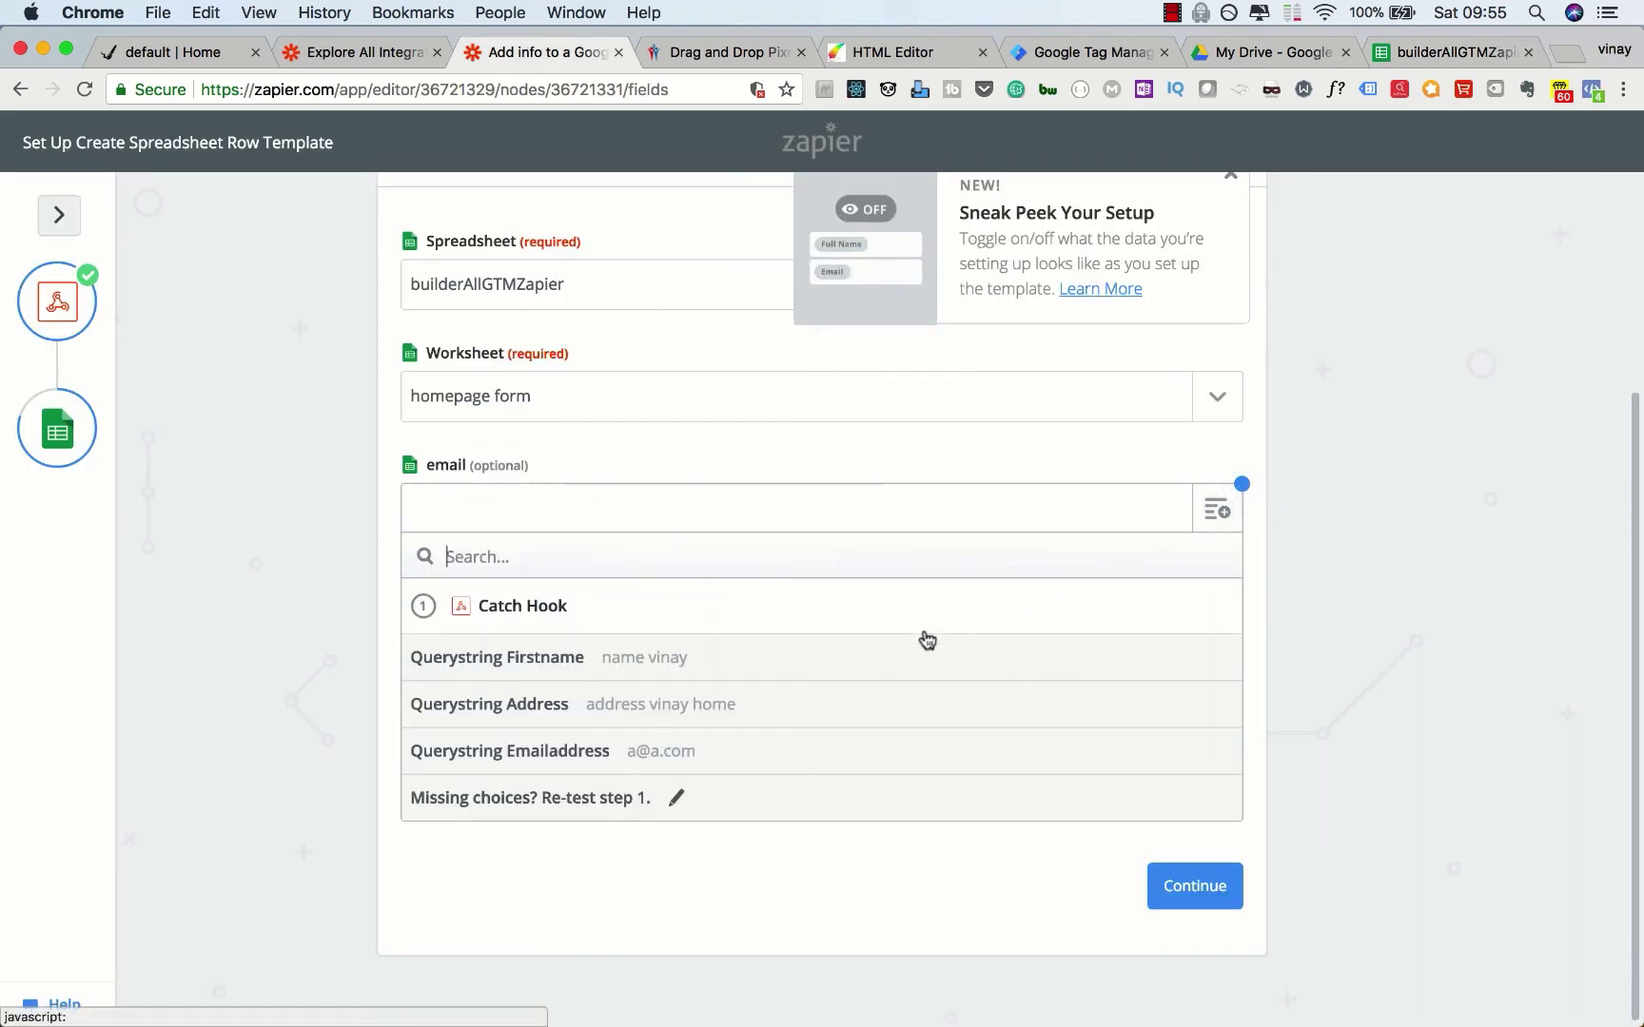
pyautogui.click(668, 750)
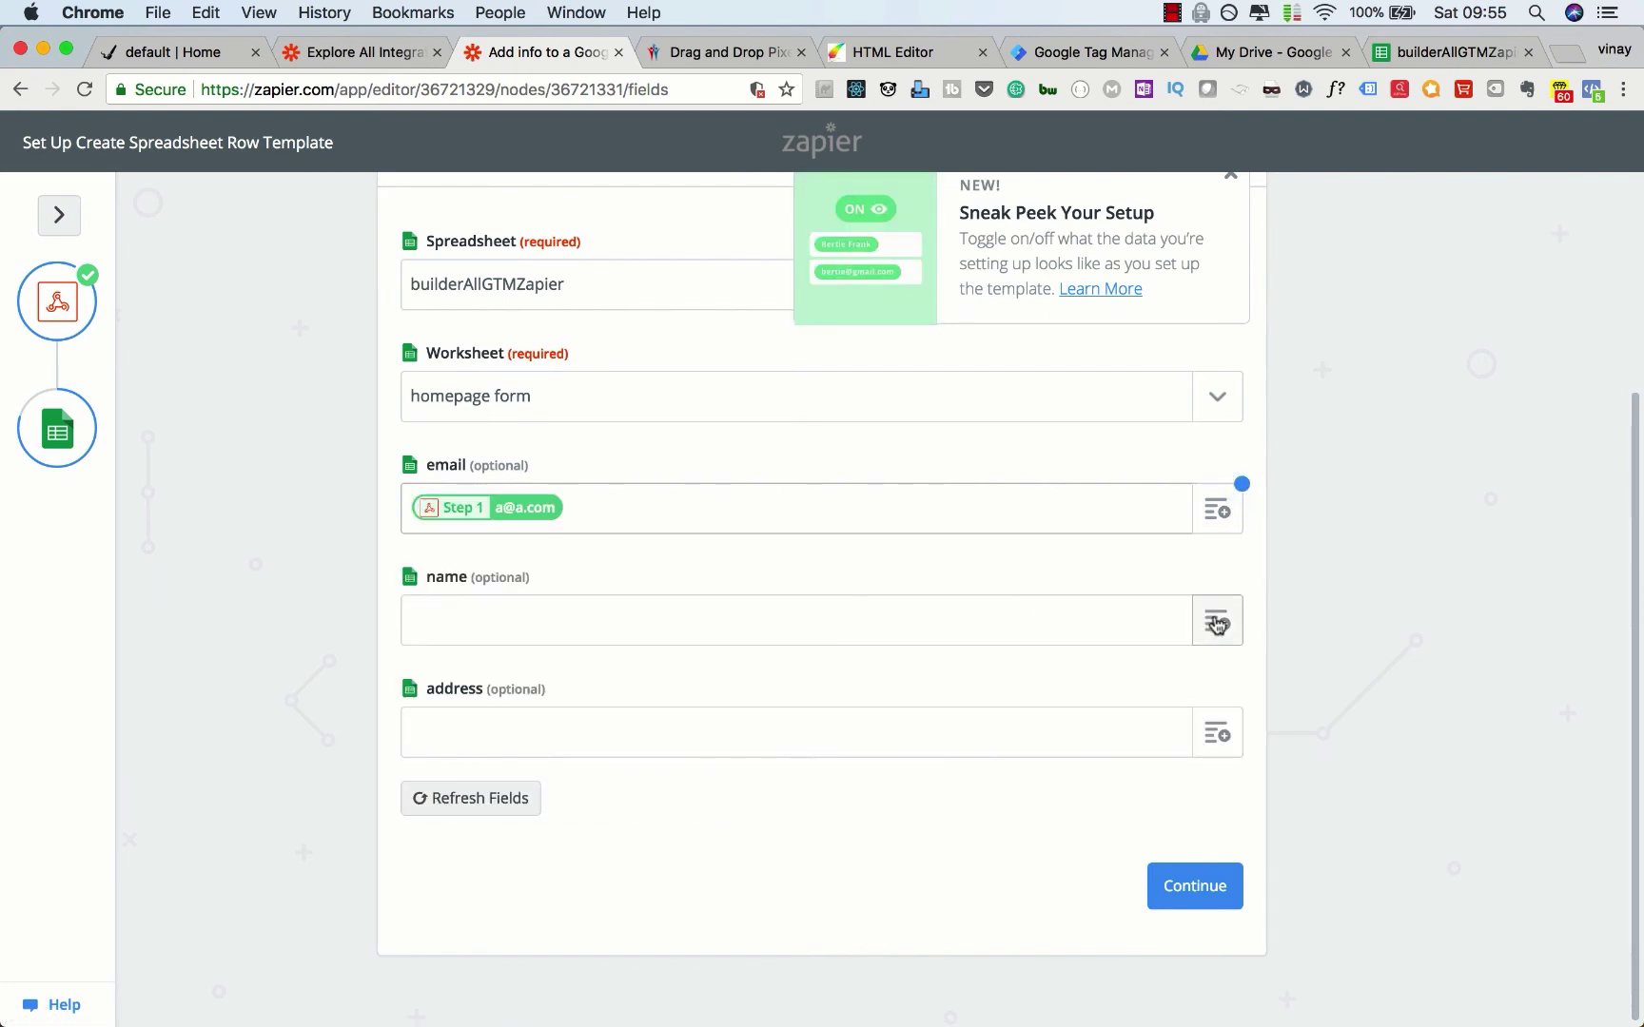
pyautogui.click(1217, 621)
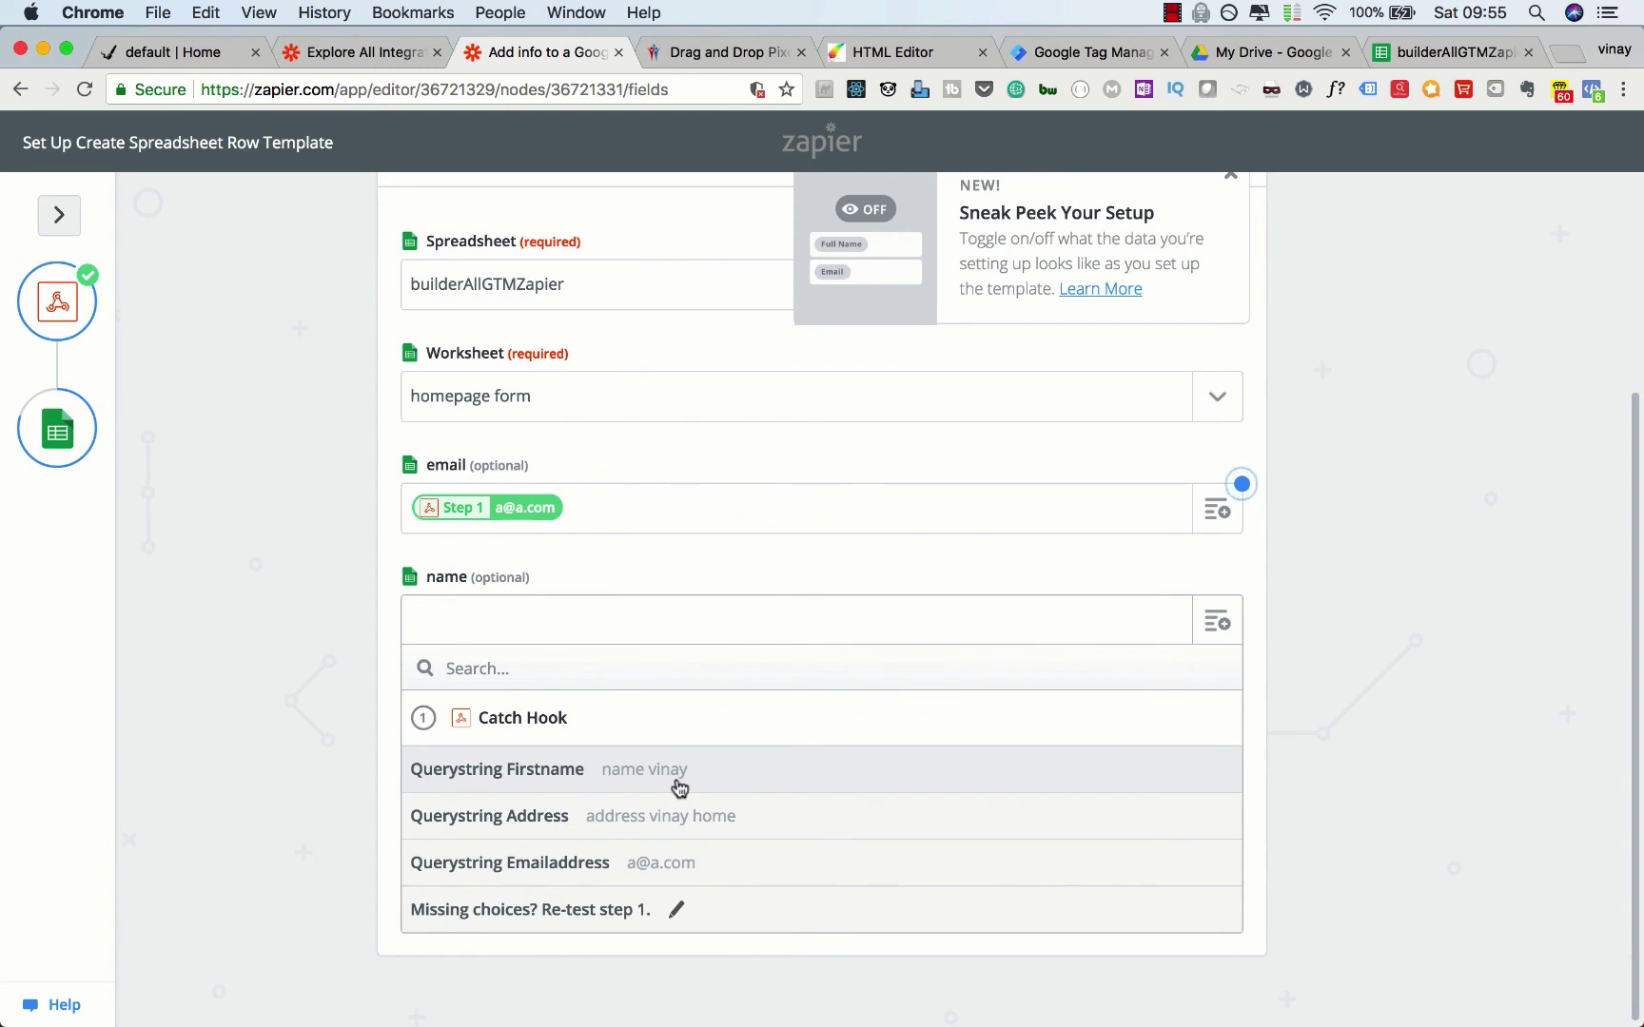
pyautogui.click(680, 780)
pyautogui.click(1213, 737)
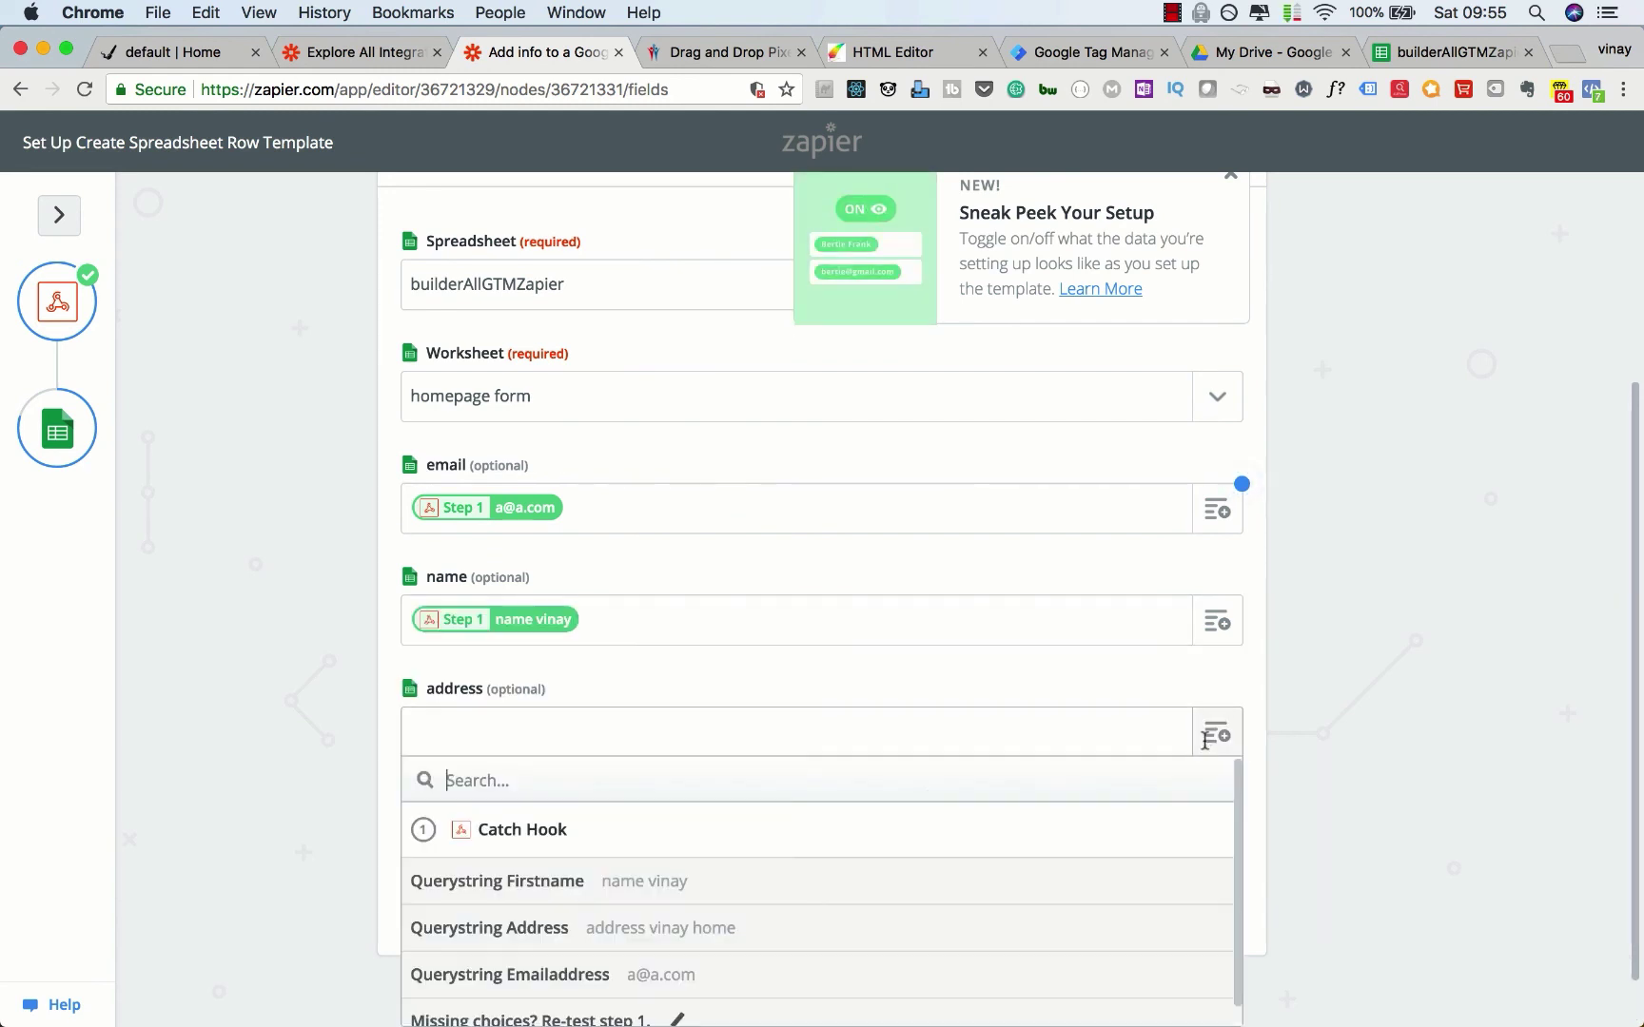
pyautogui.click(663, 932)
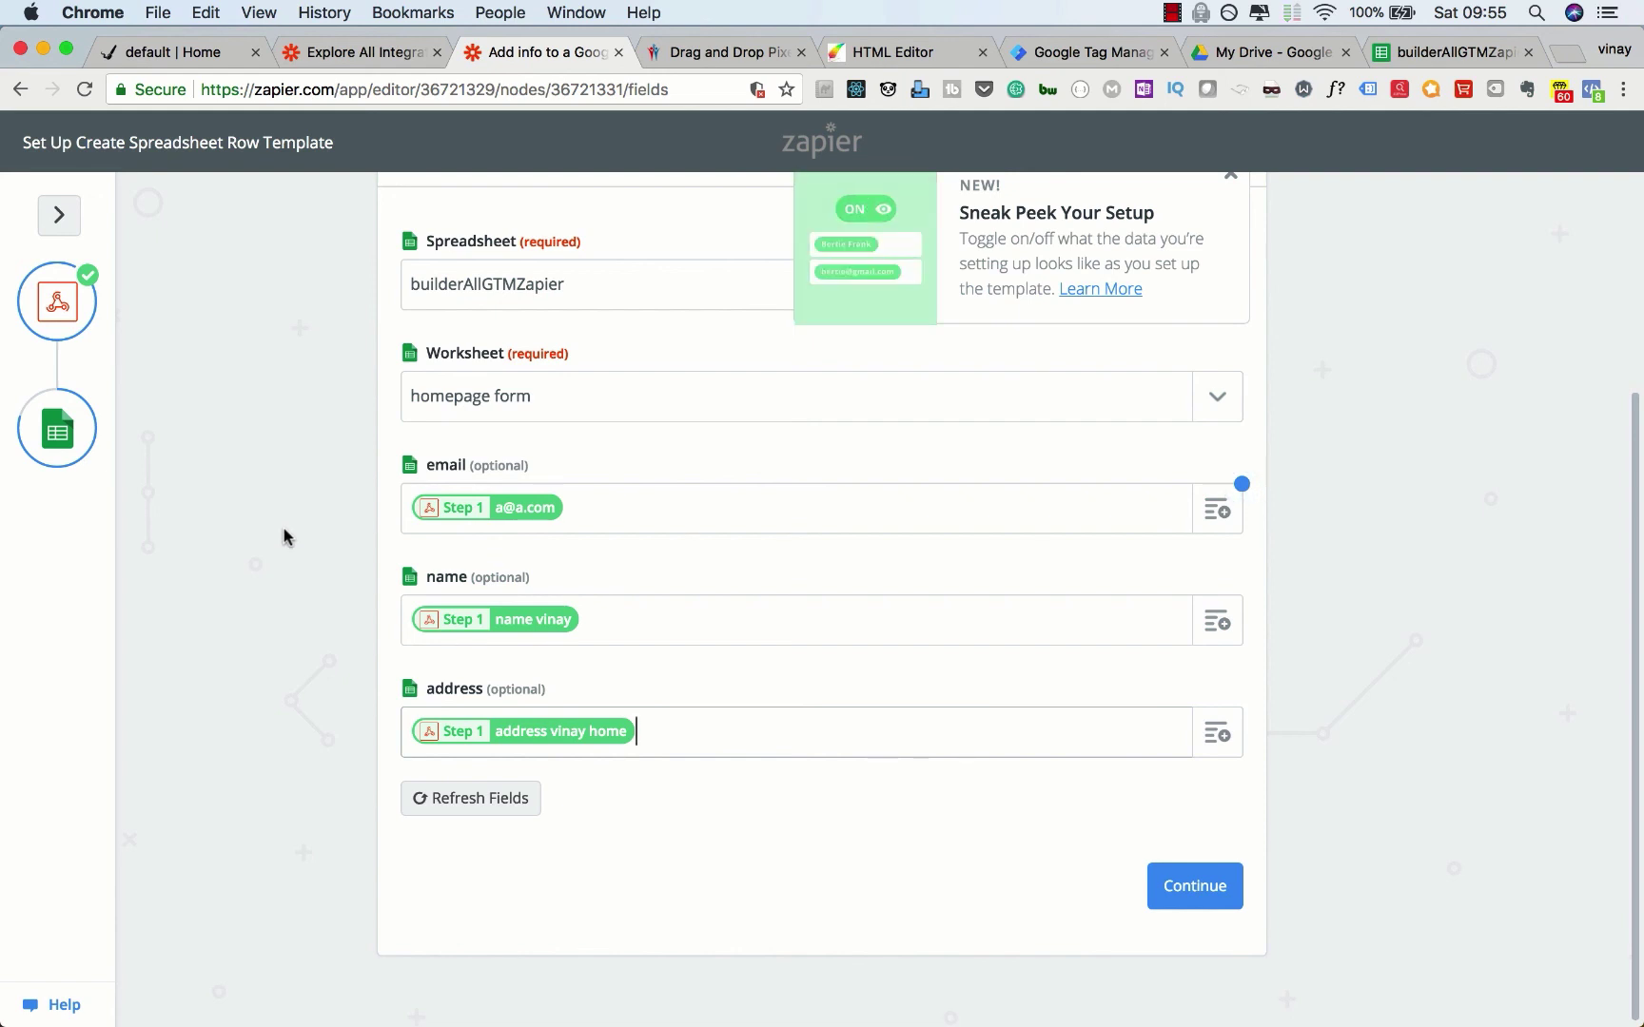
# Step: Send a test row to Google Sheets, confirm row 2 arrived, and finish the Zap
pyautogui.click(1188, 885)
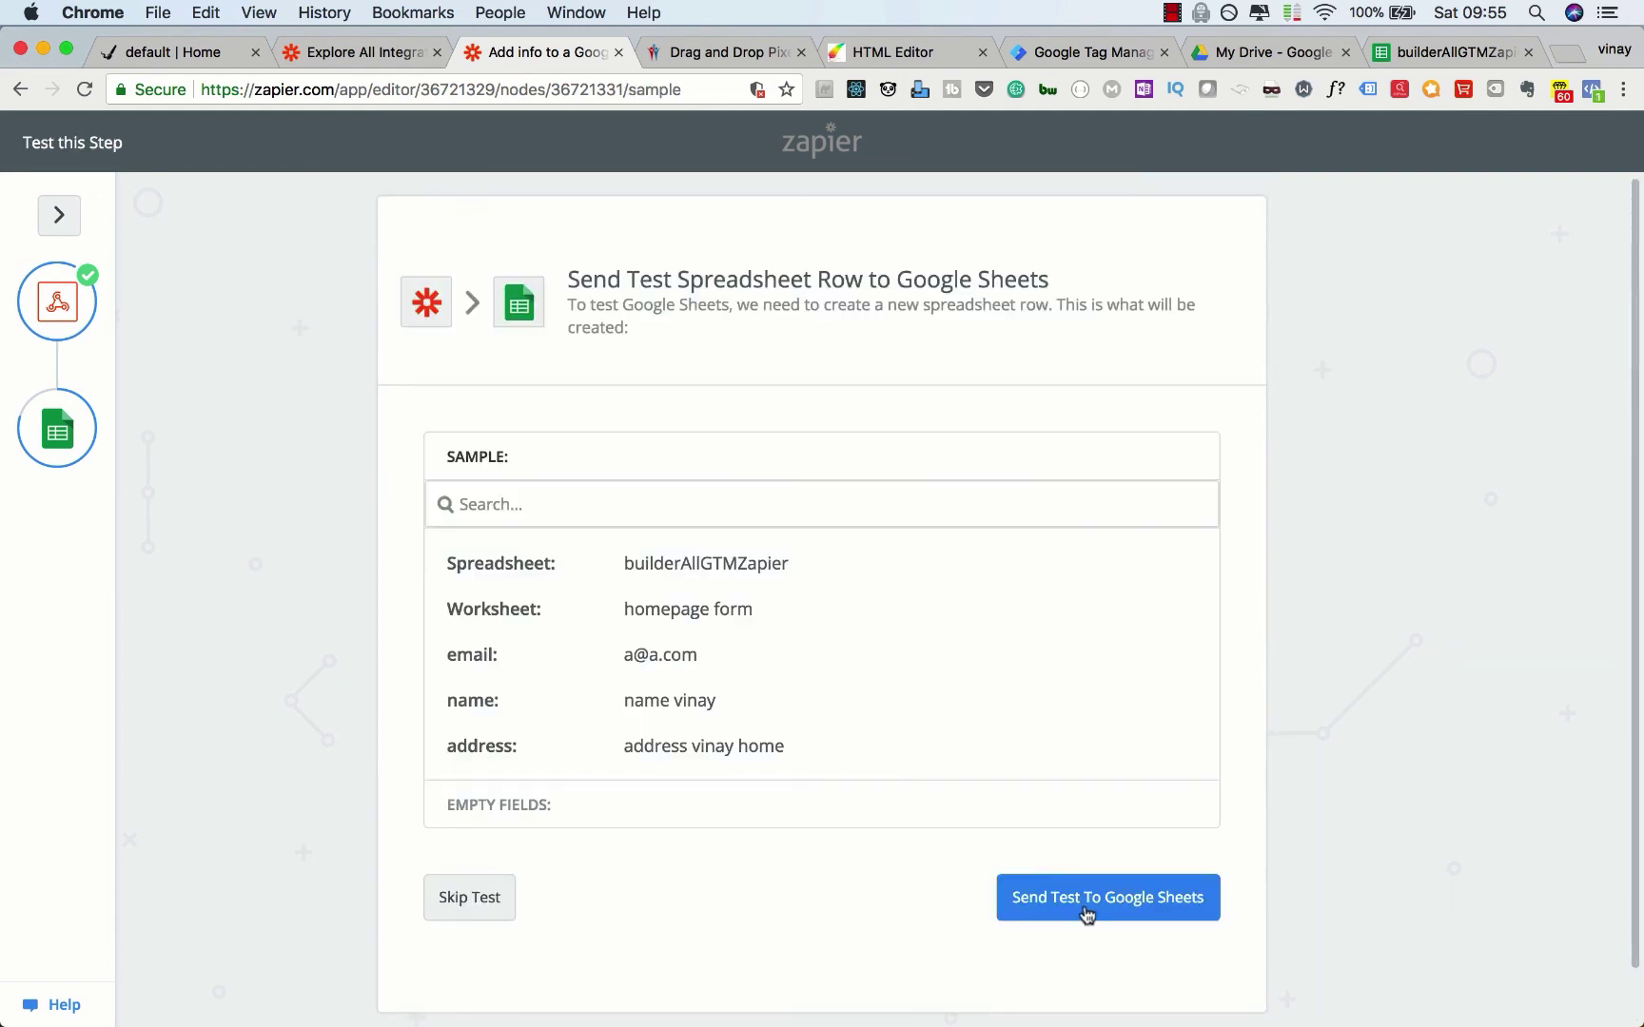
pyautogui.click(1087, 911)
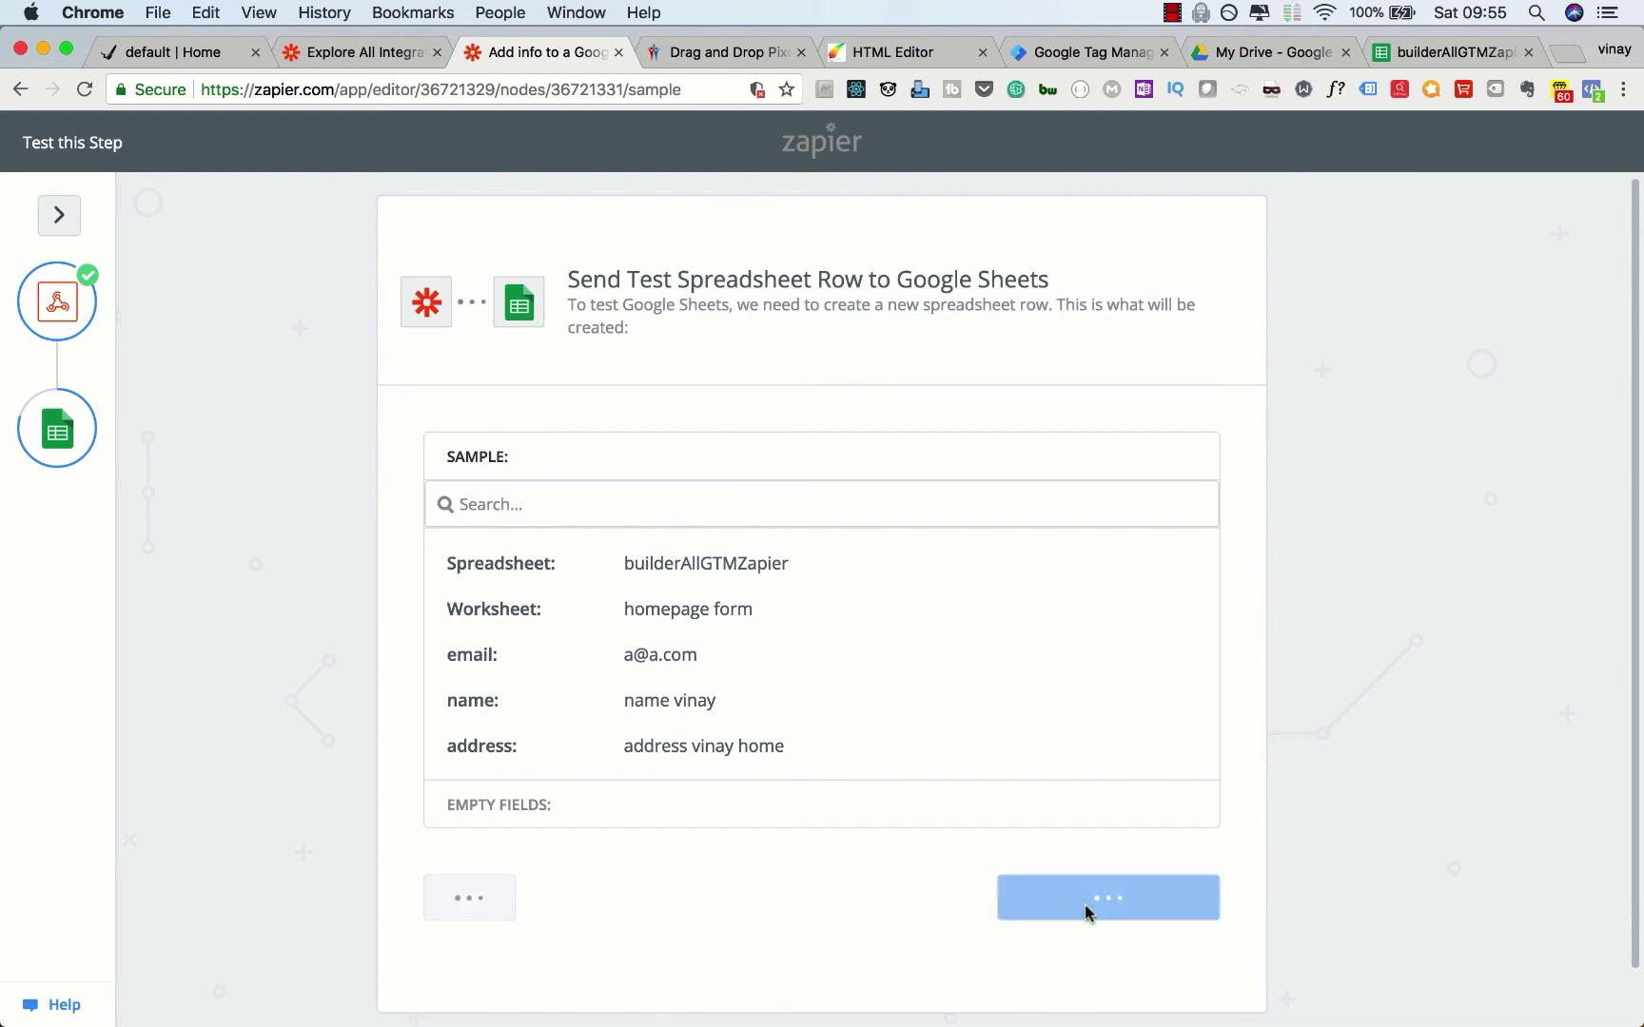
pyautogui.click(1439, 63)
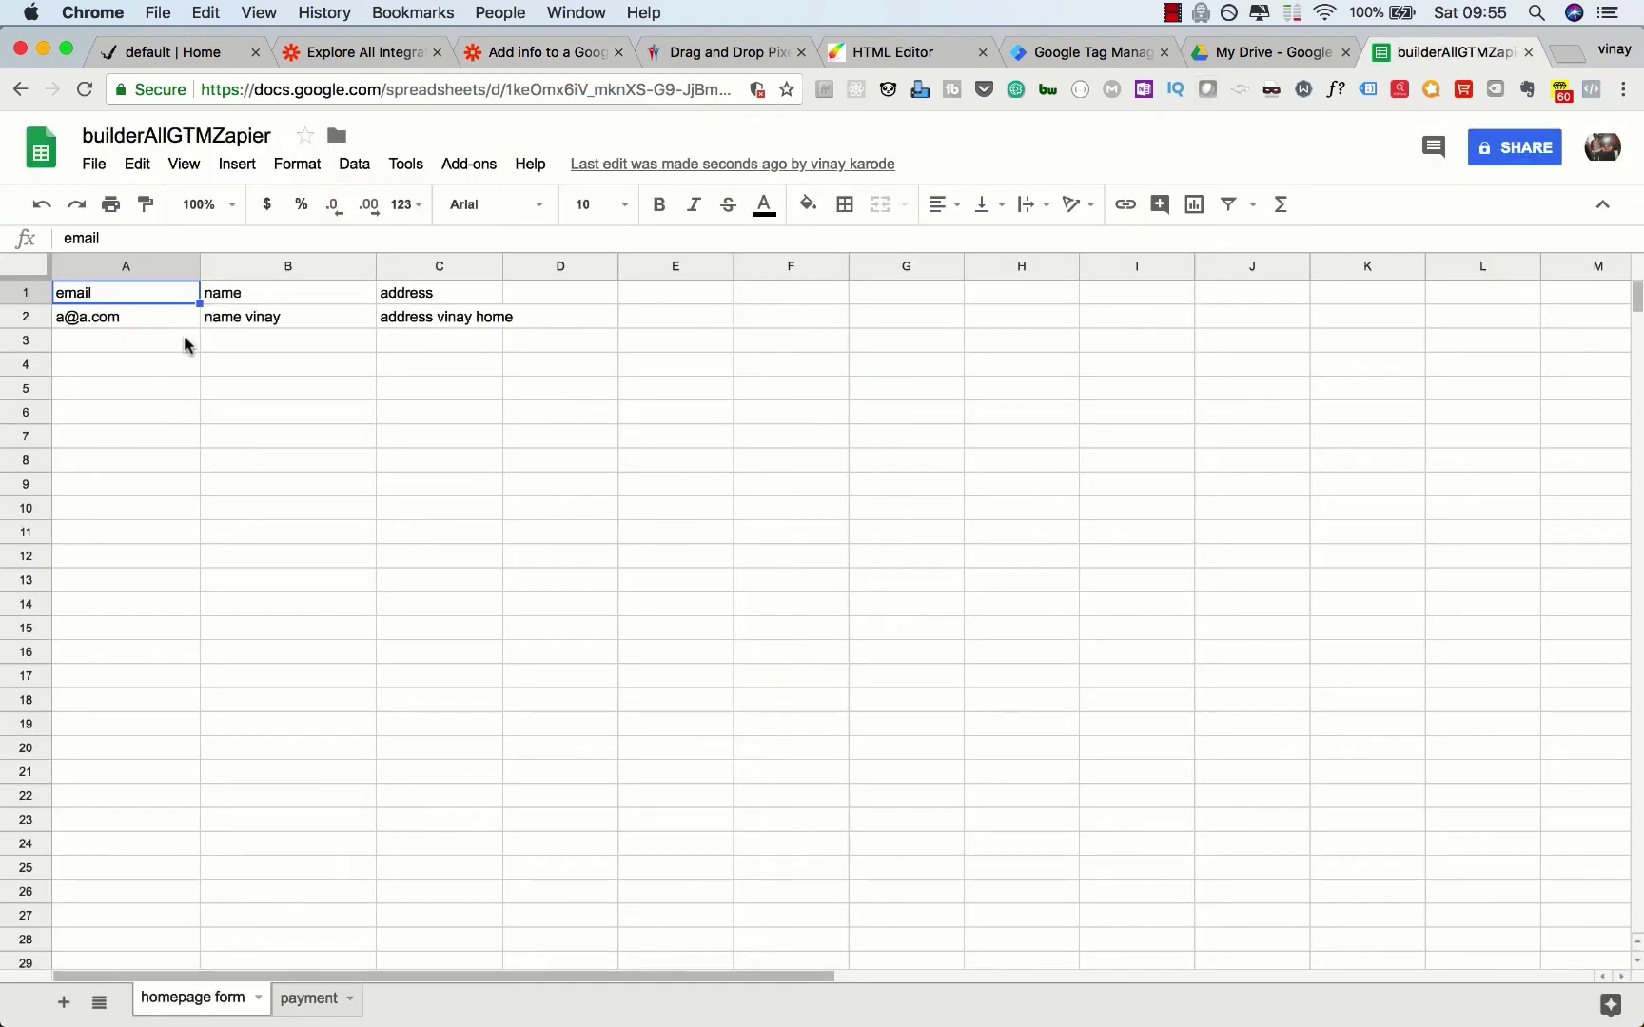
pyautogui.click(536, 65)
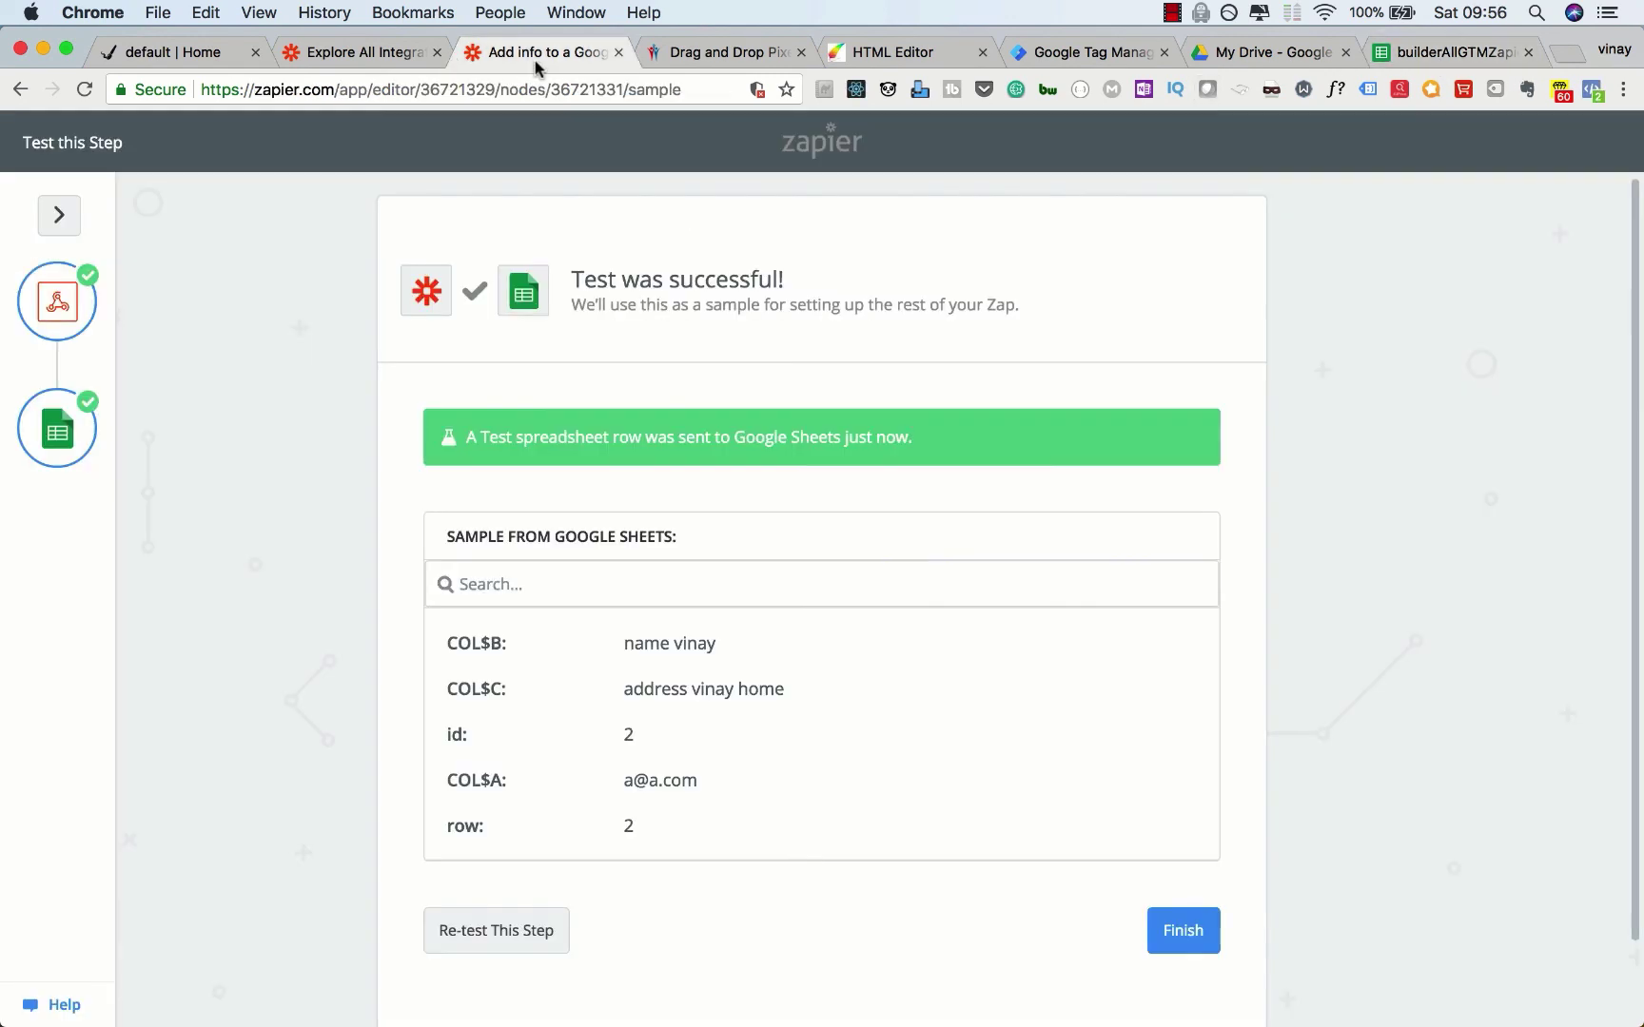
pyautogui.click(1182, 932)
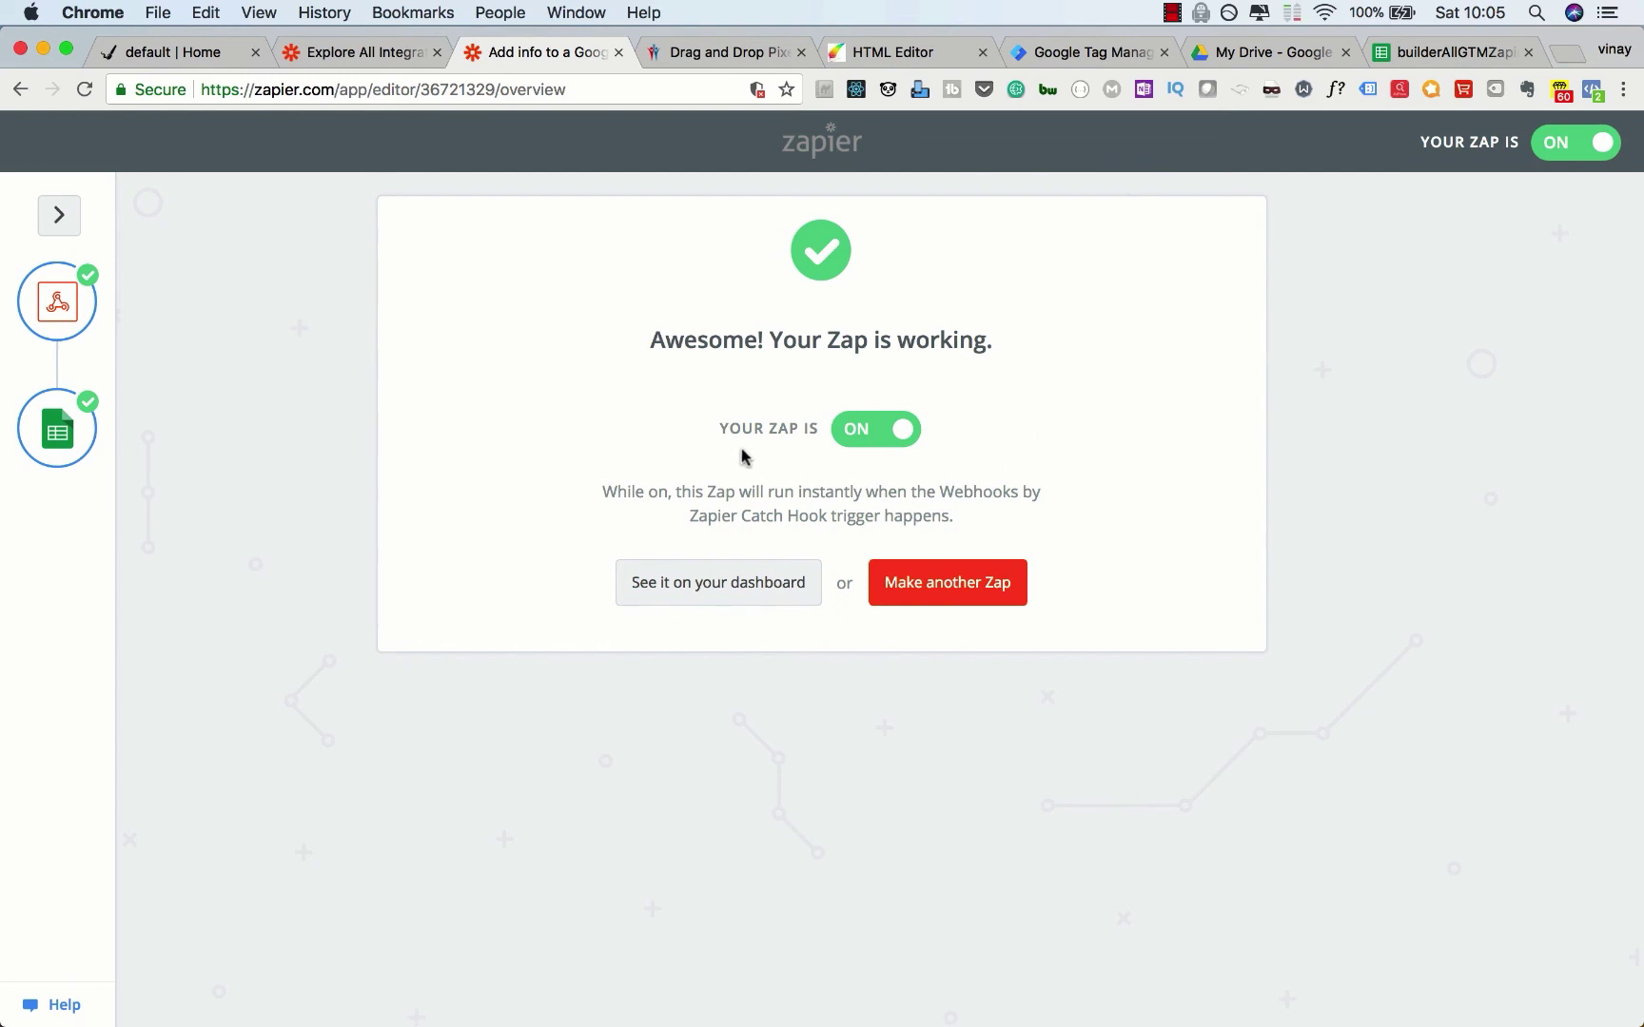
pyautogui.click(1072, 53)
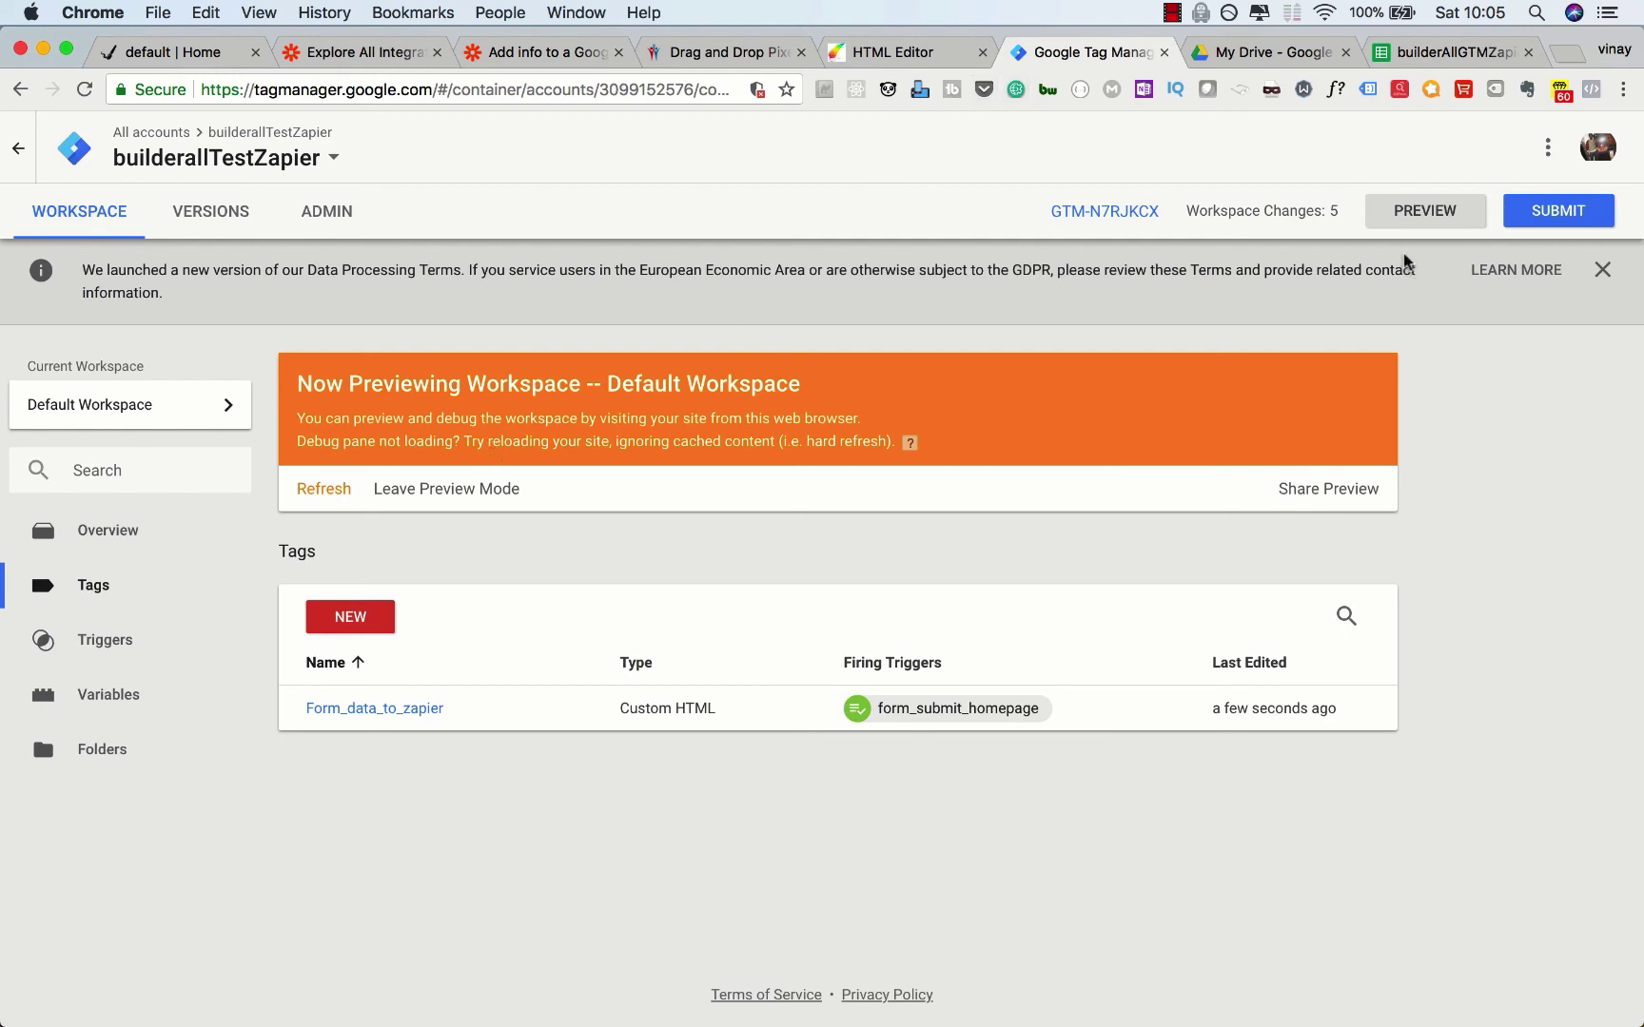
# Step: Leave preview mode and publish the workspace as version 'from submit to zapier configured'
pyautogui.click(495, 489)
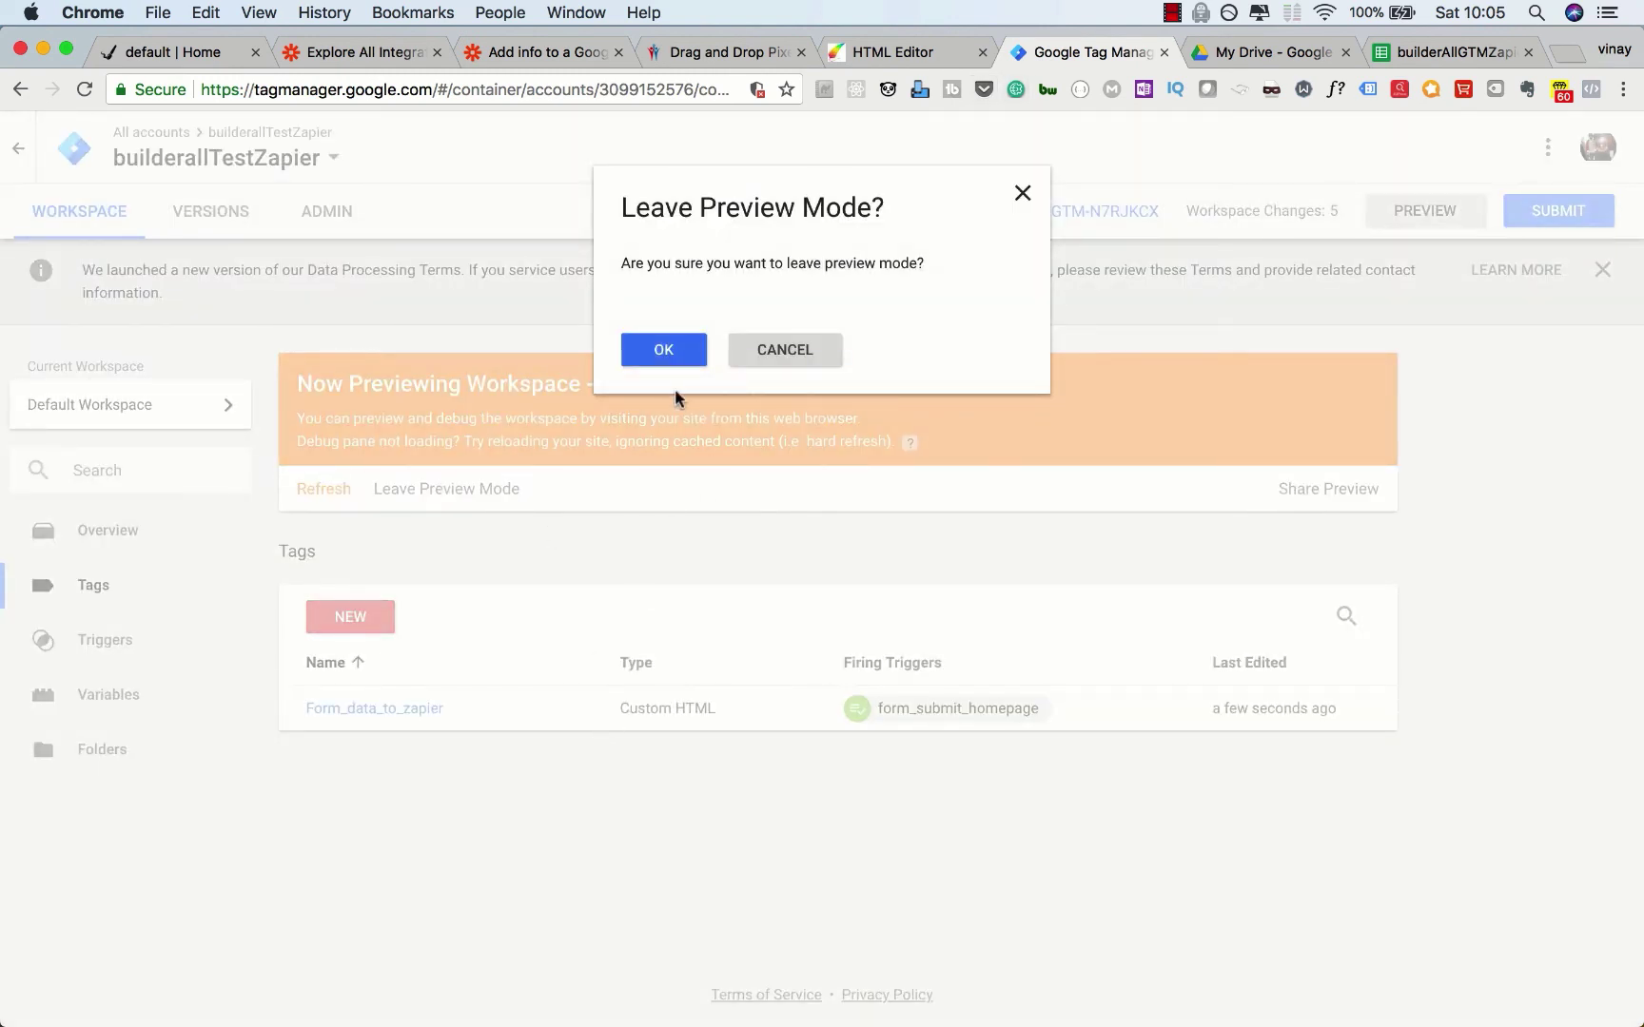
pyautogui.click(664, 350)
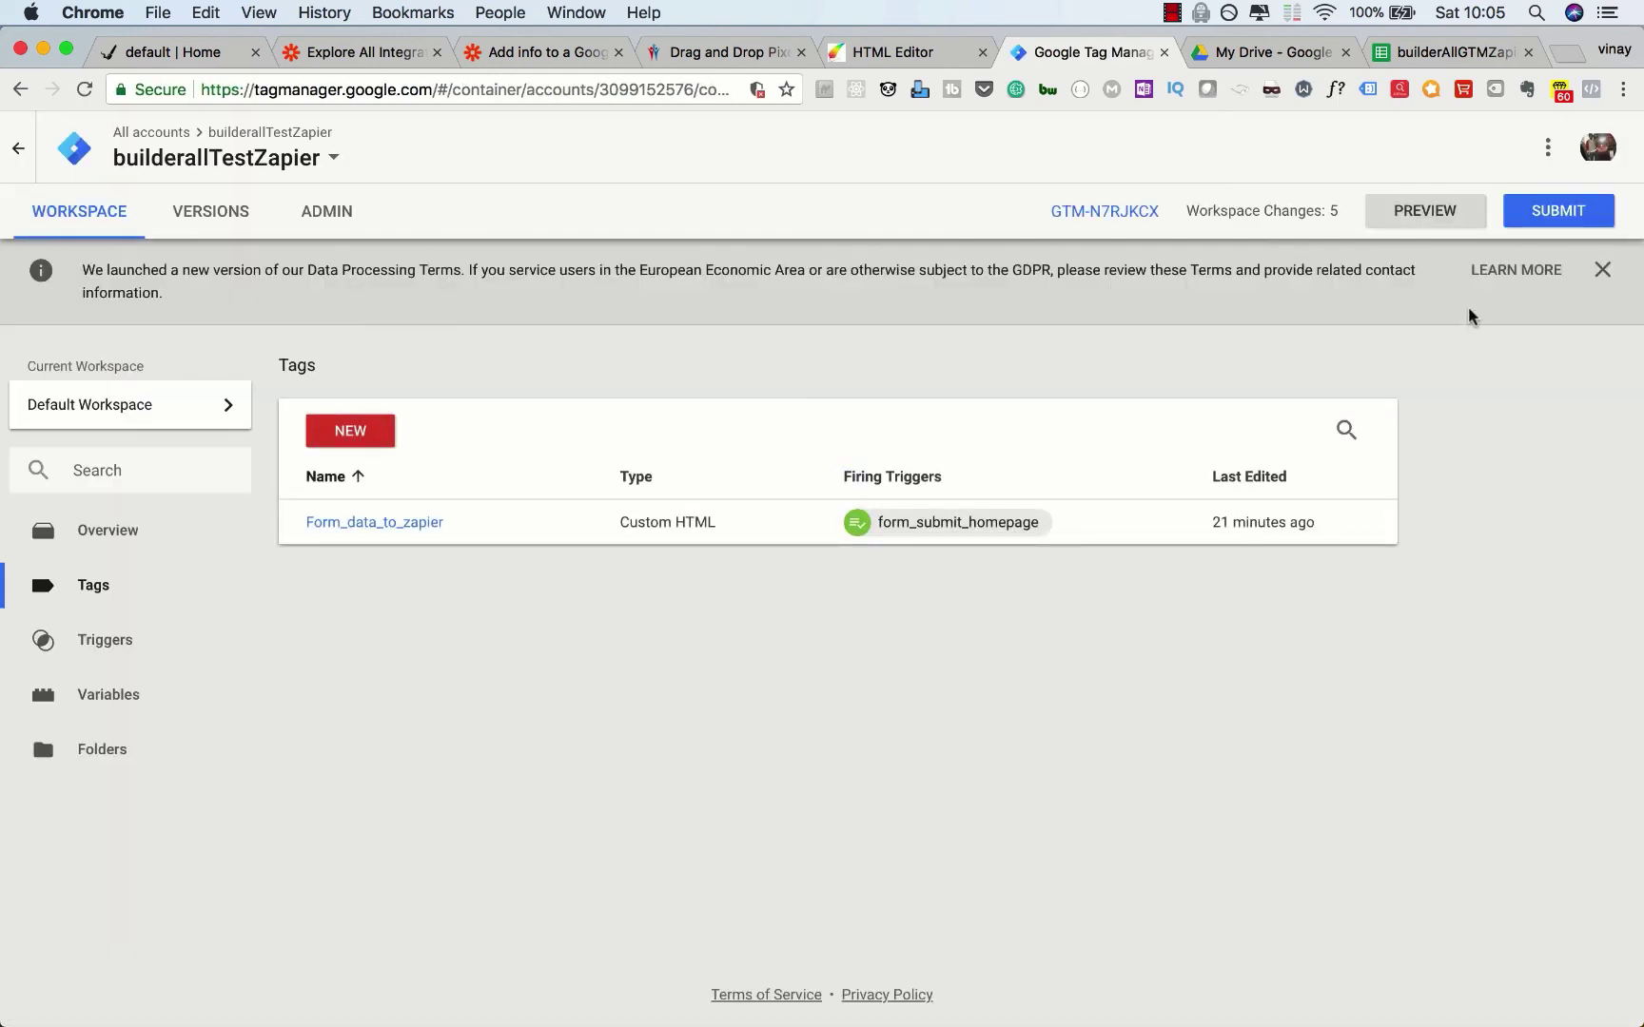
pyautogui.click(1542, 213)
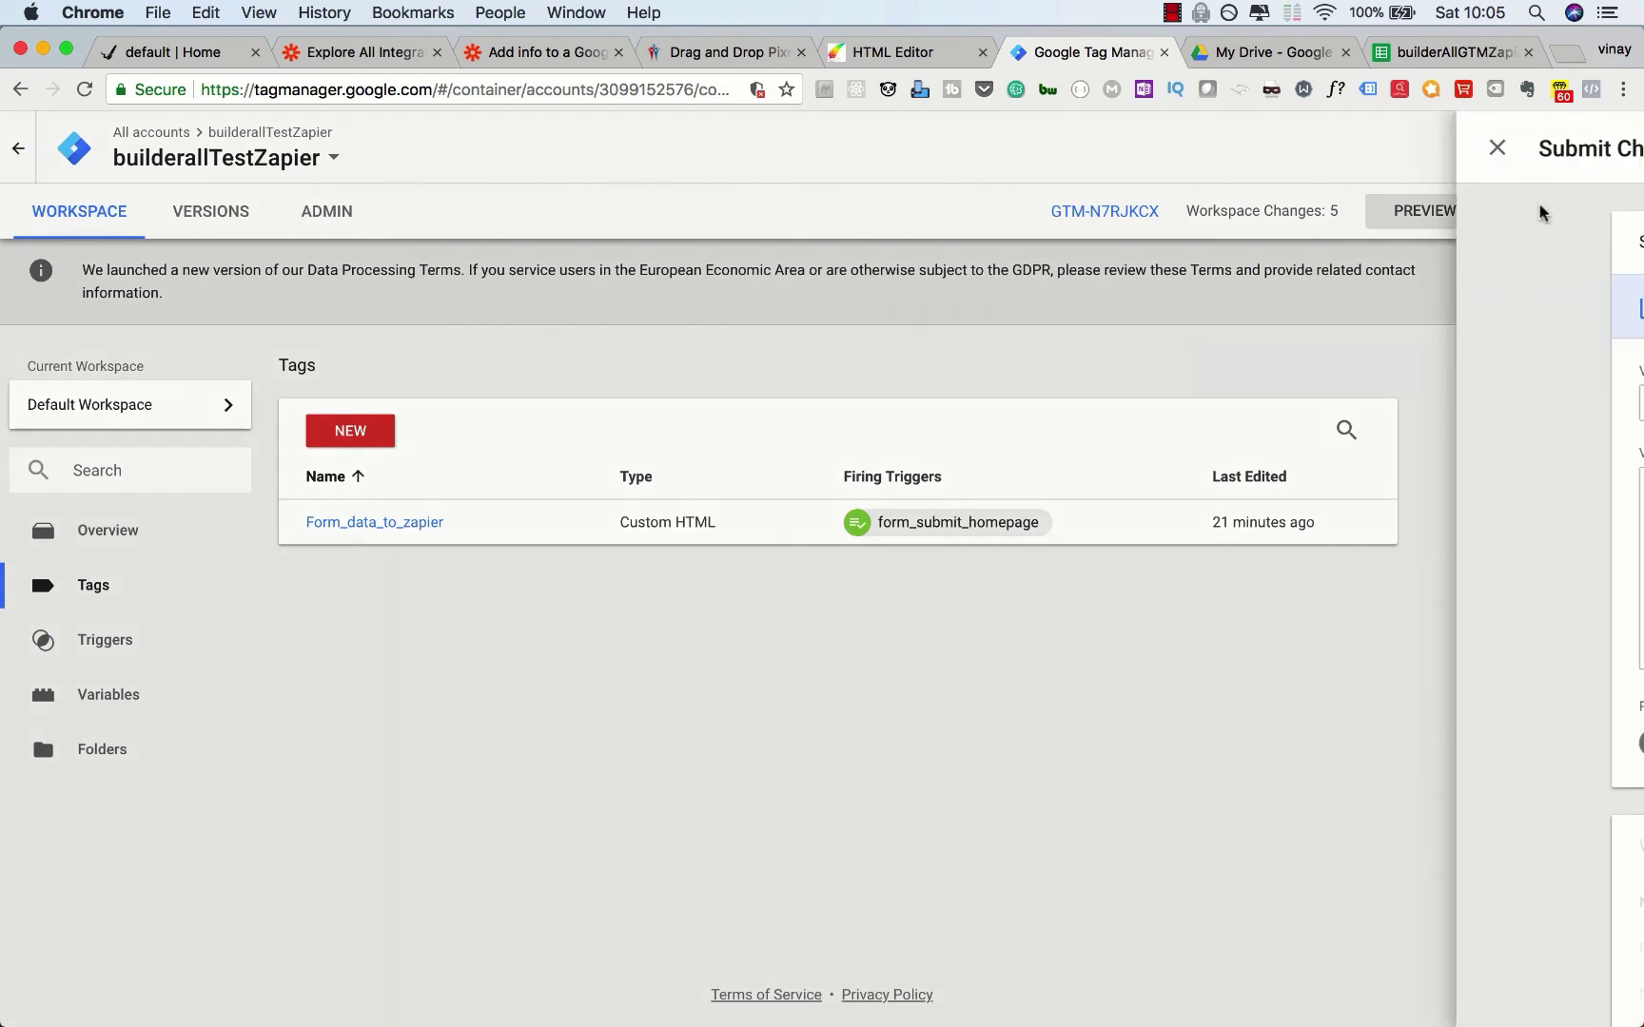
pyautogui.click(611, 399)
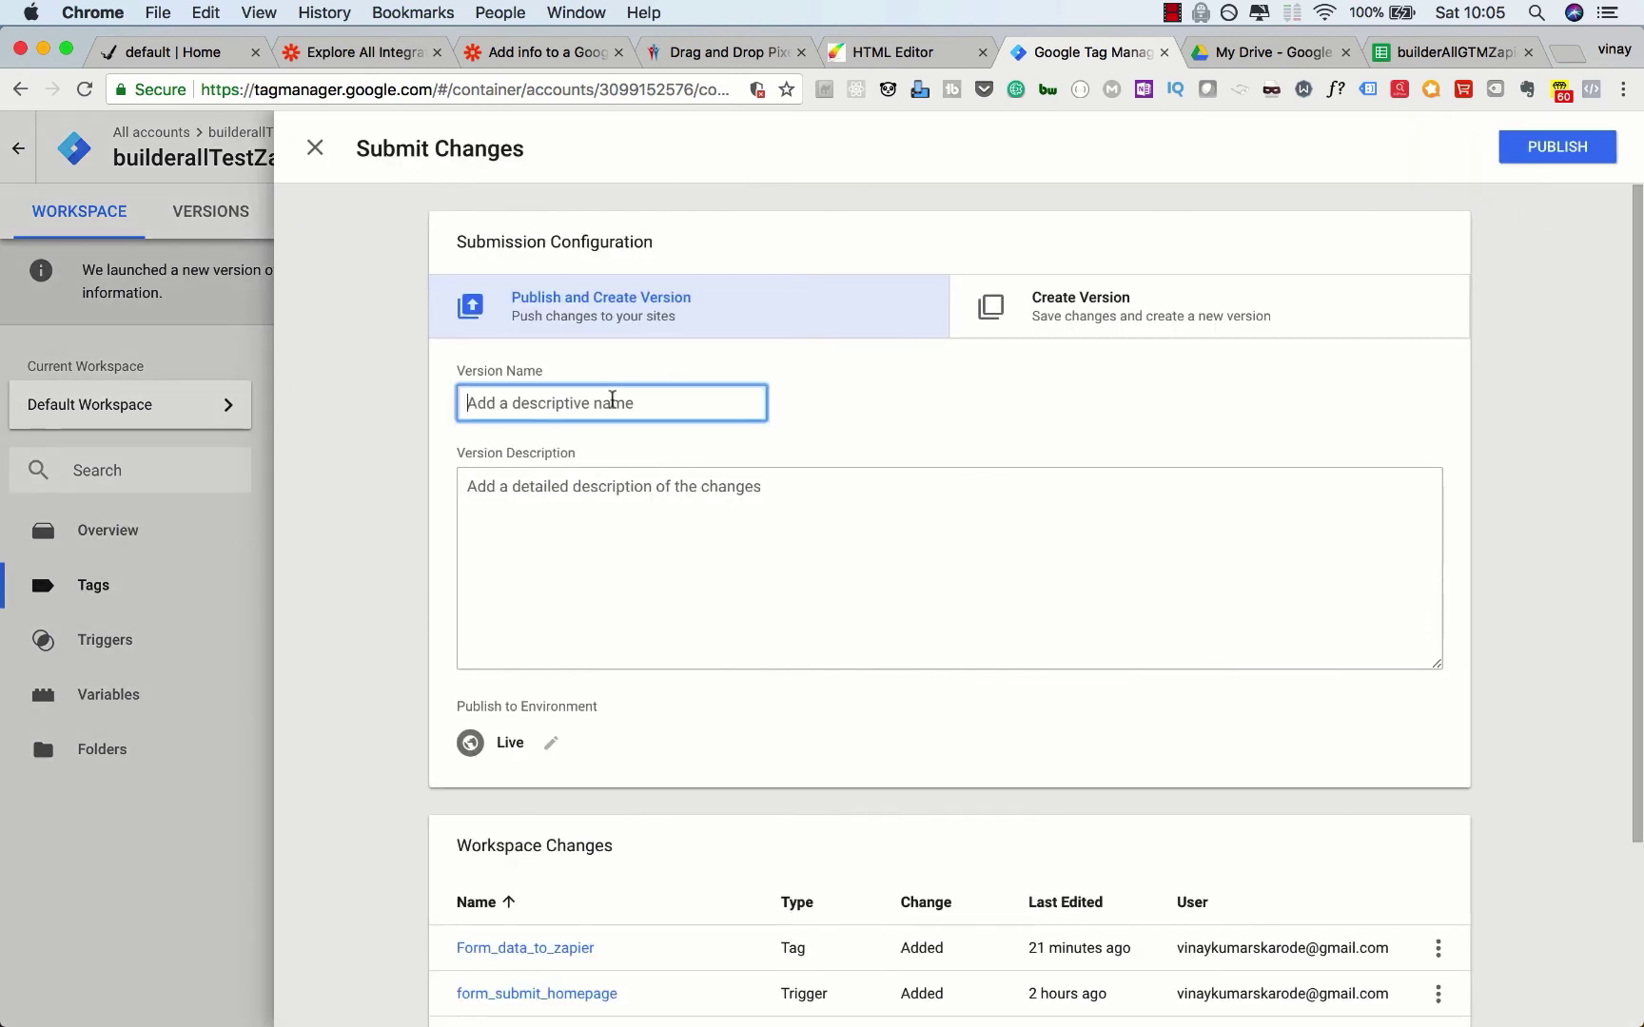
pyautogui.write('from submit to zapier configured')
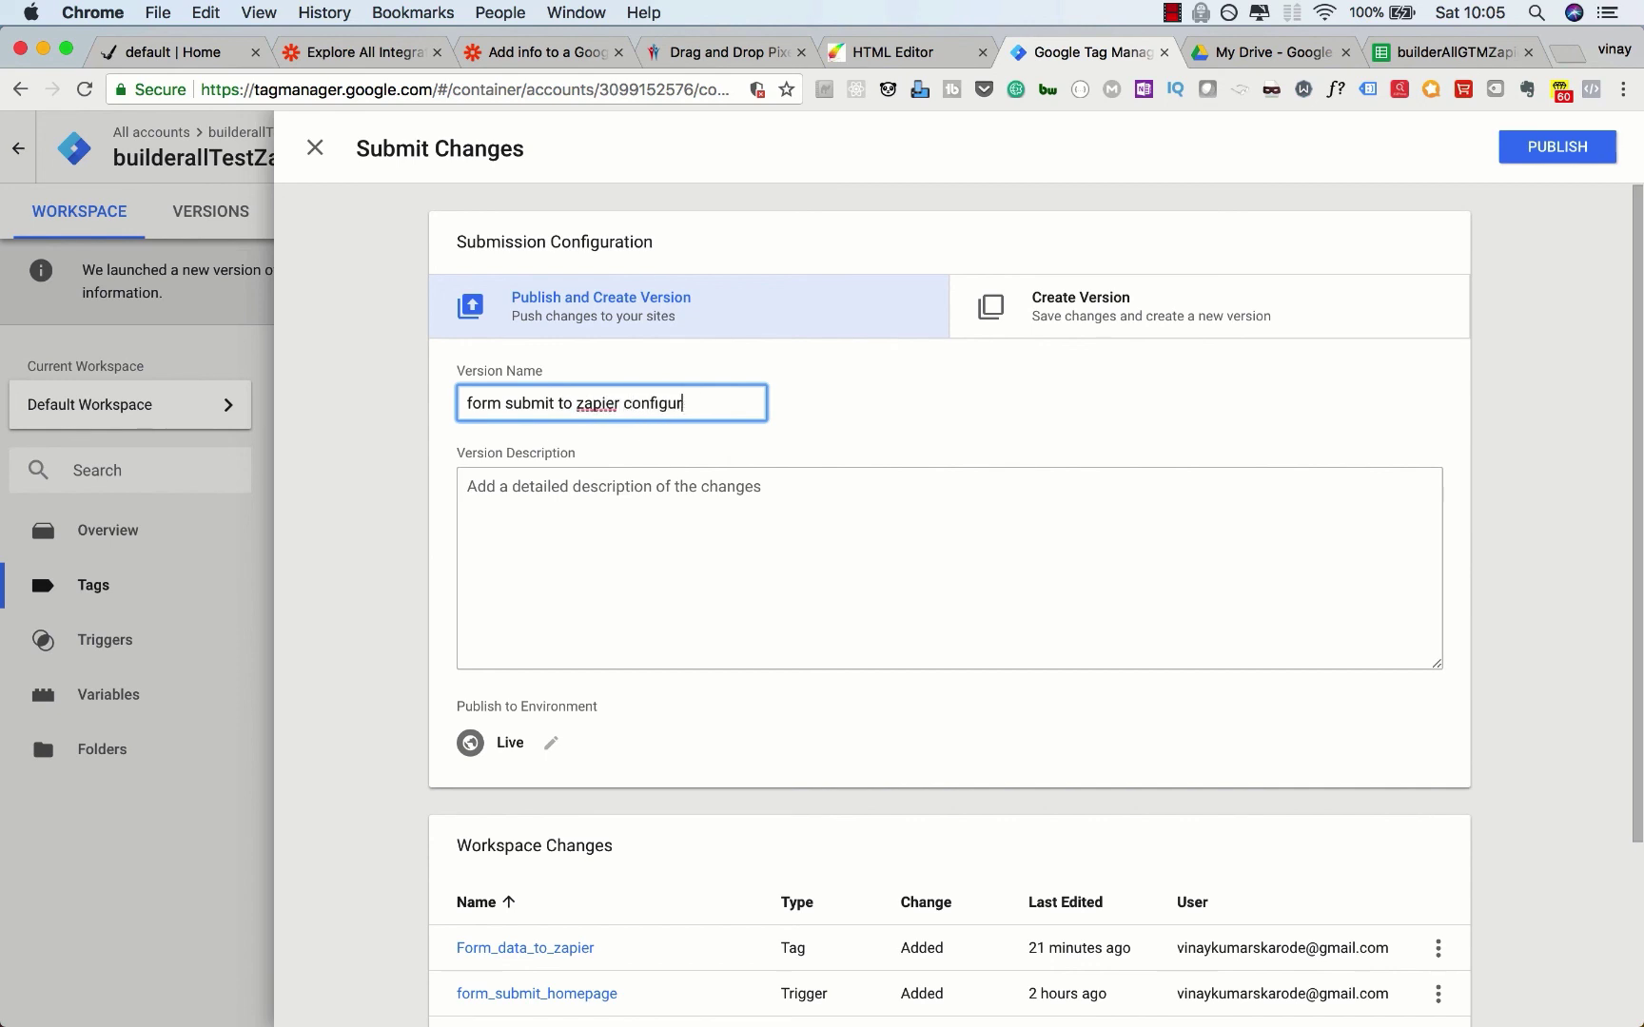
pyautogui.click(1541, 151)
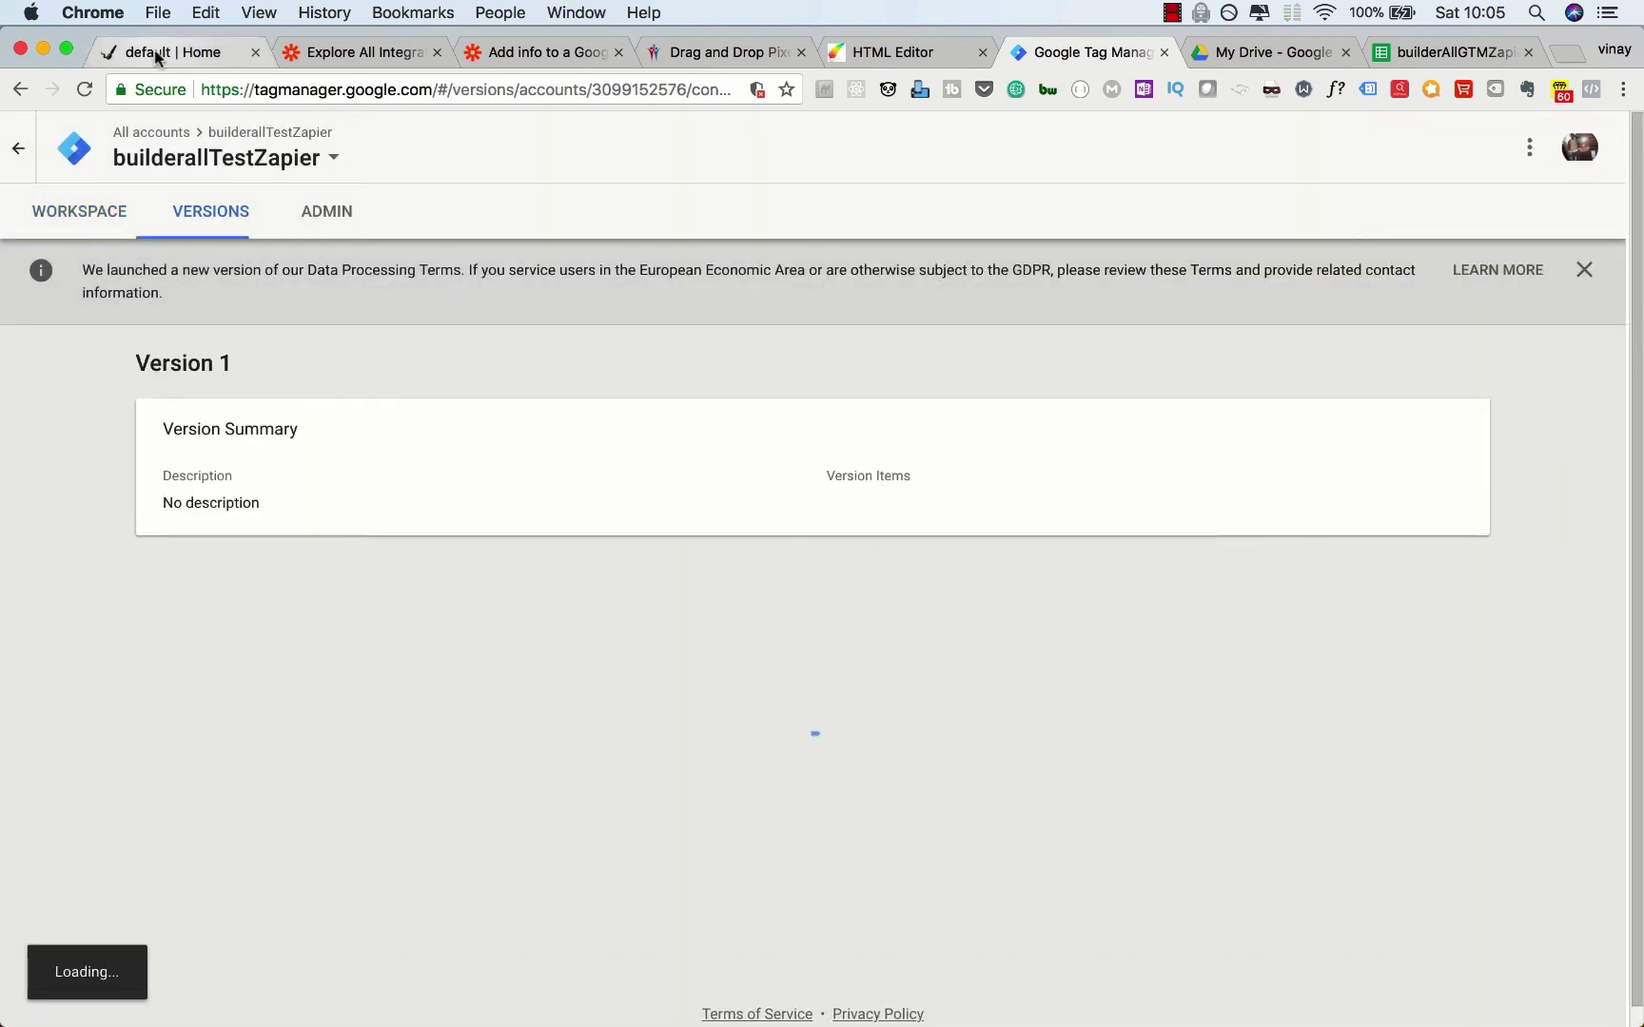
pyautogui.click(141, 53)
pyautogui.scroll(2, 198, 470)
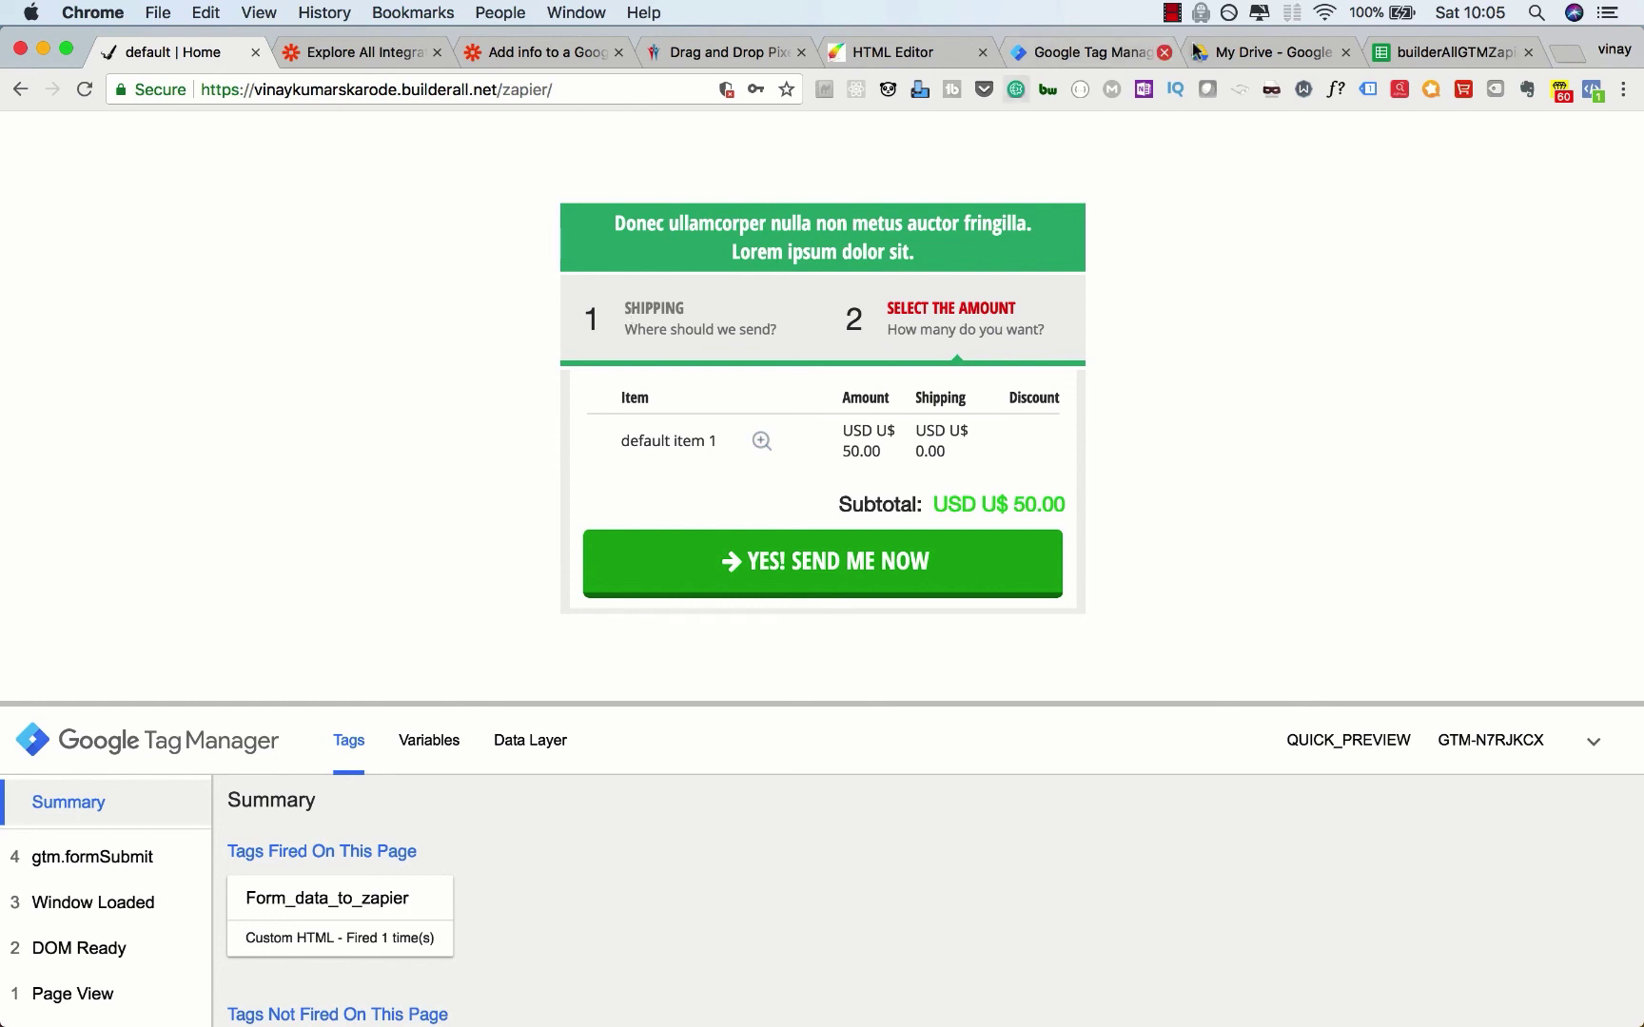
pyautogui.click(1376, 55)
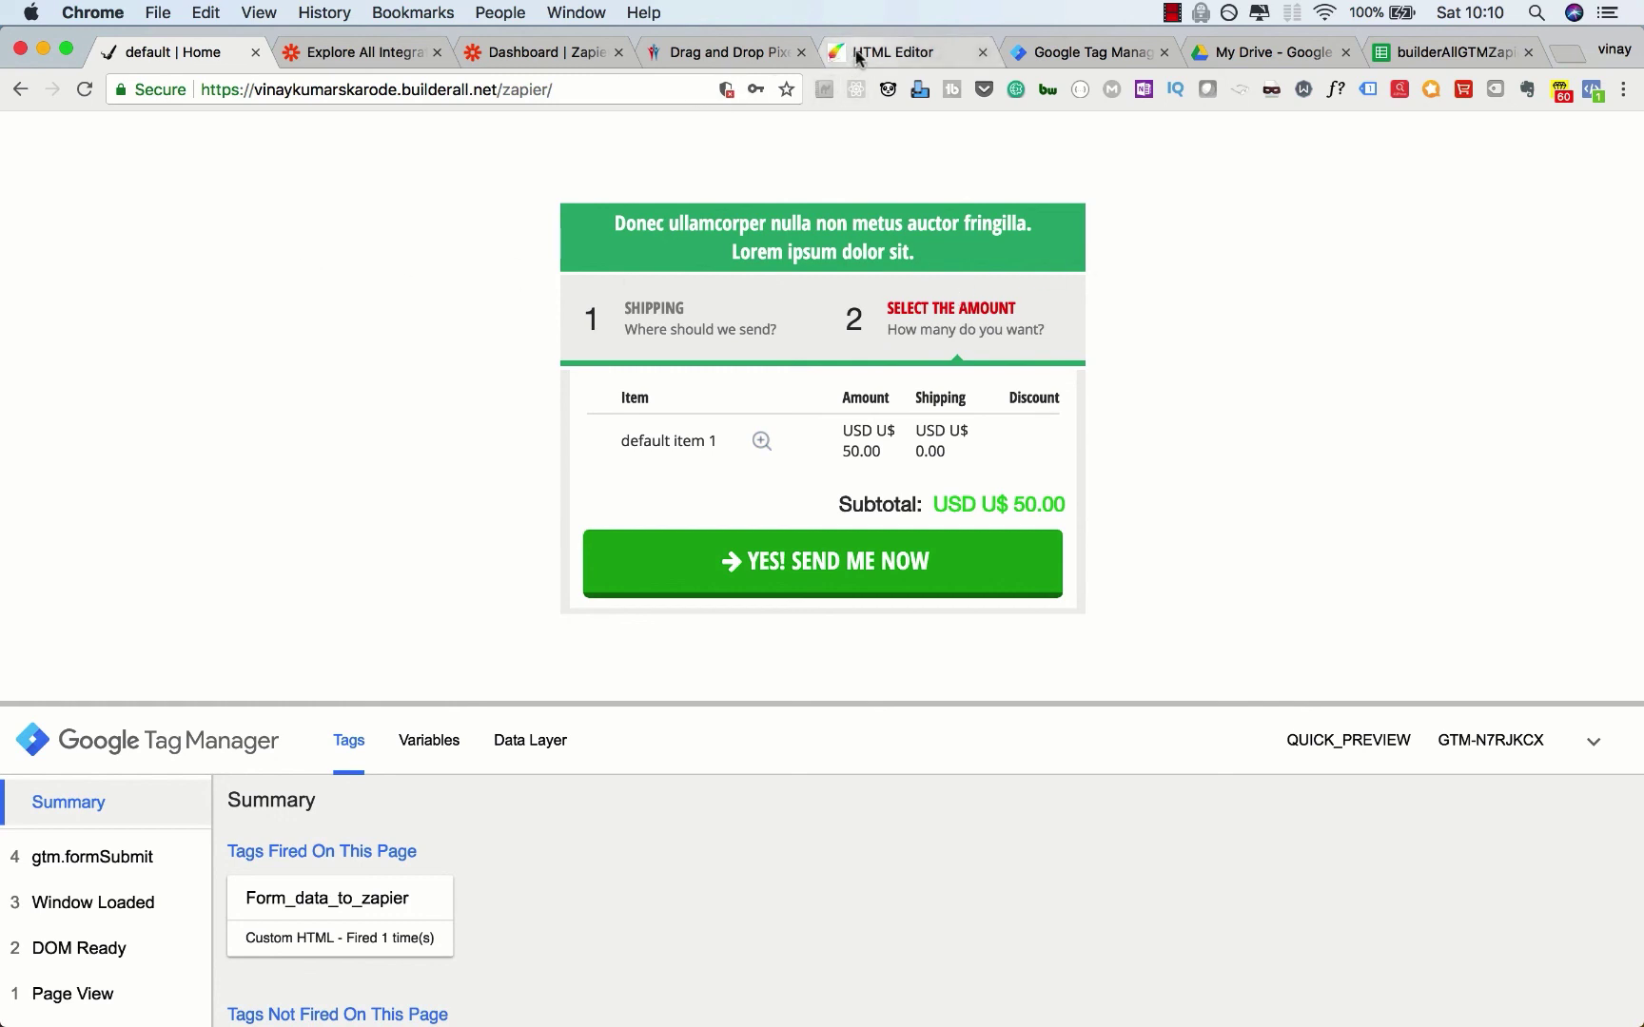
# Step: Open the 'zapier GTM integration' offer from Builderall's Active Offers for editing, then return to Zapier
pyautogui.click(893, 51)
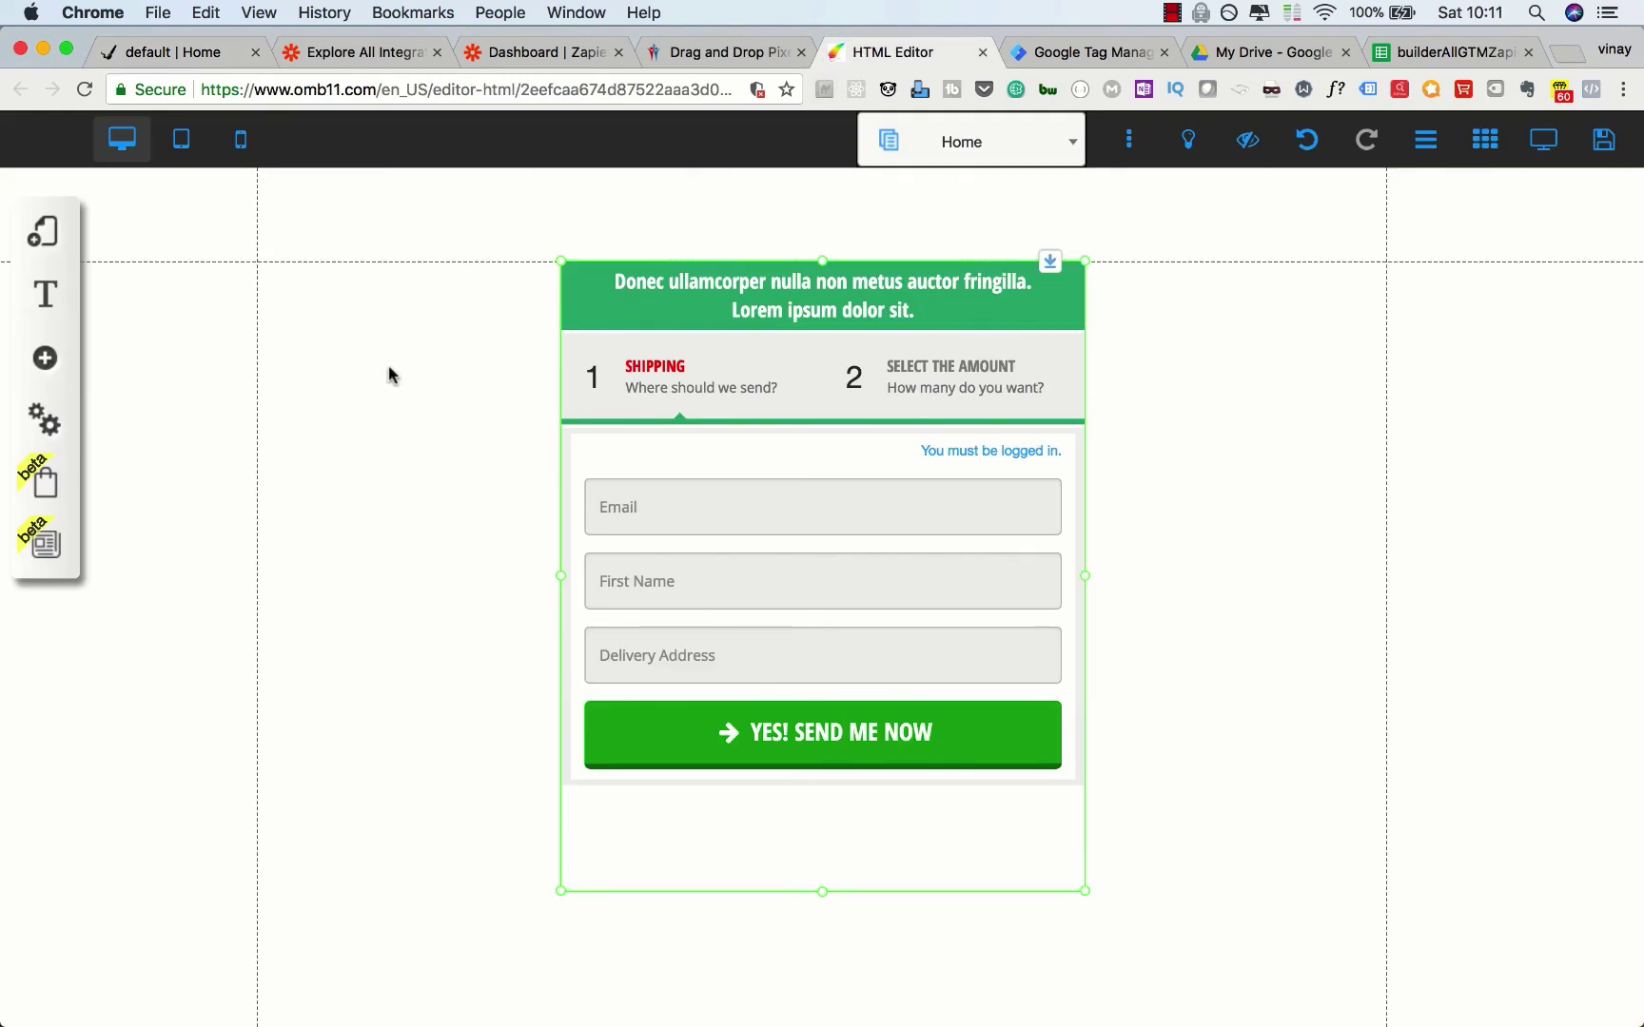
pyautogui.click(44, 485)
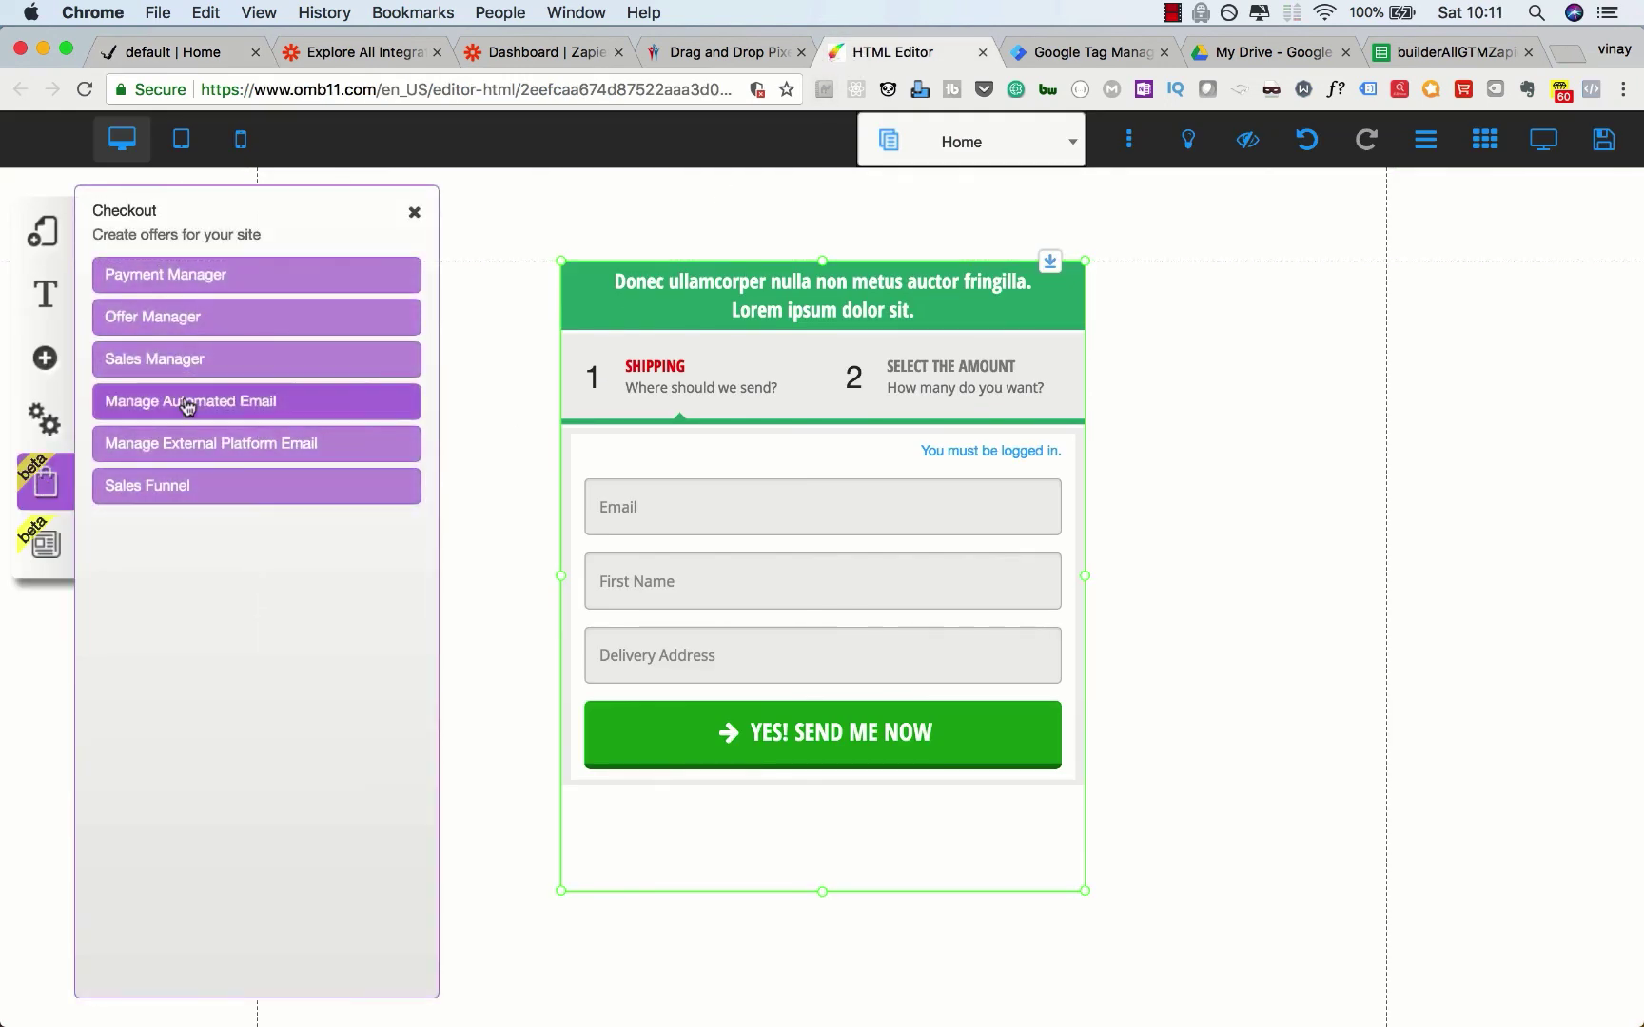
pyautogui.click(187, 324)
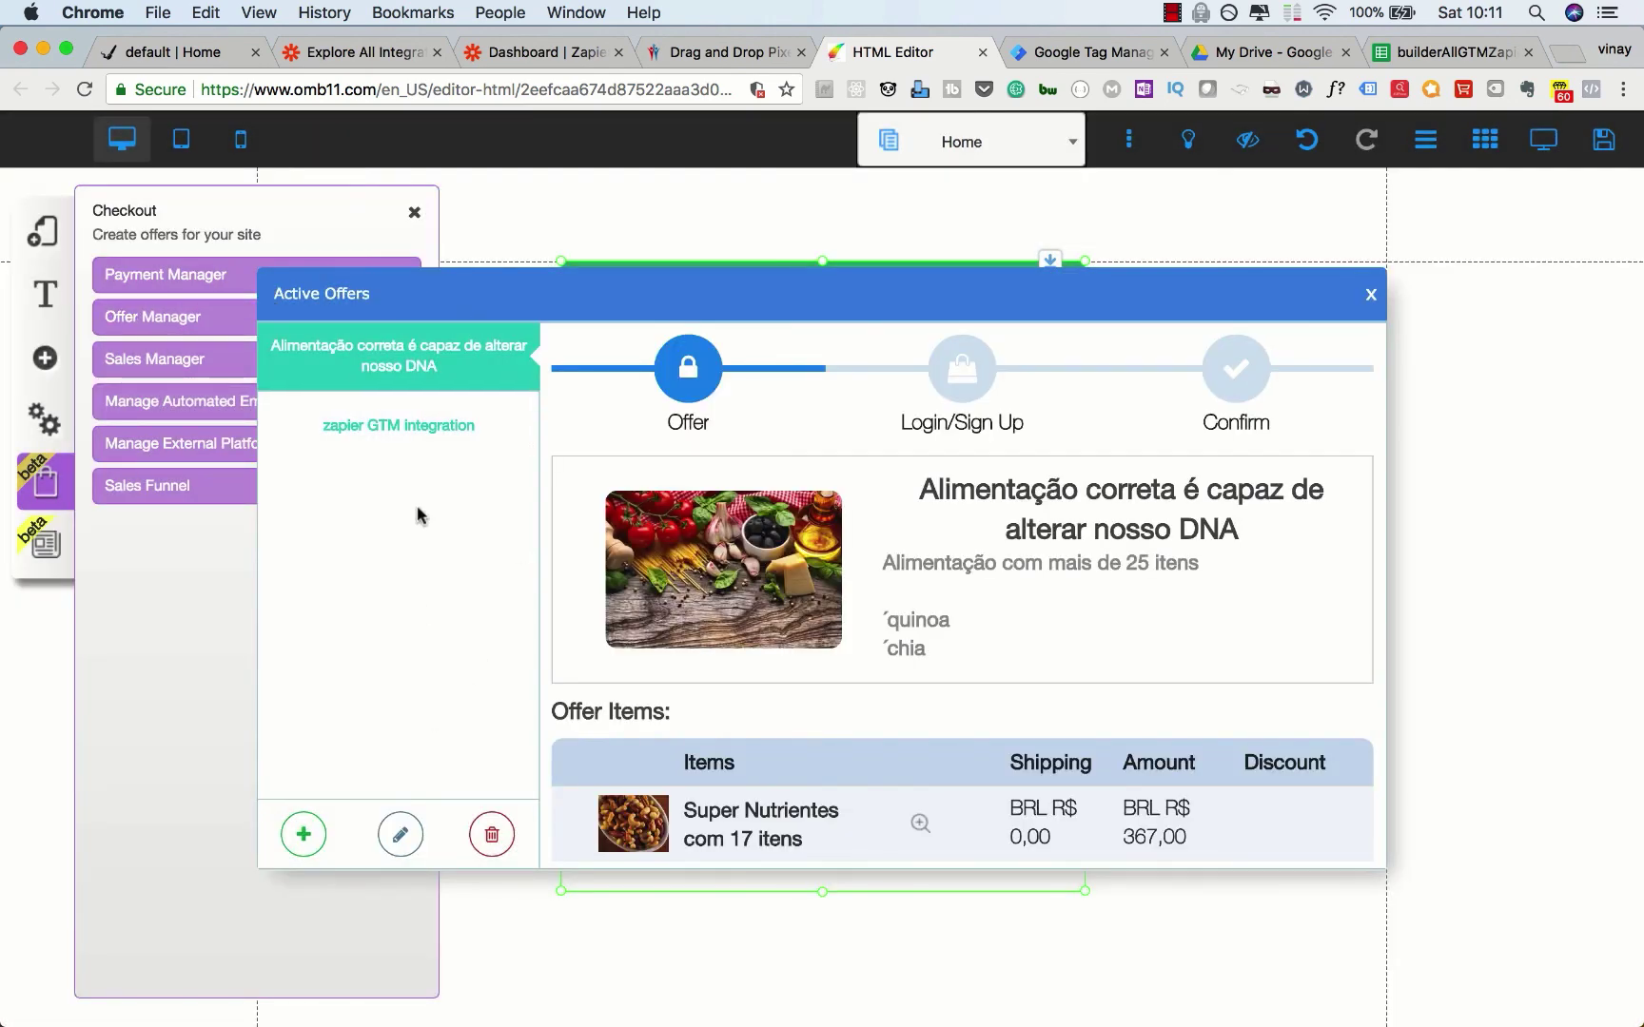
pyautogui.click(418, 428)
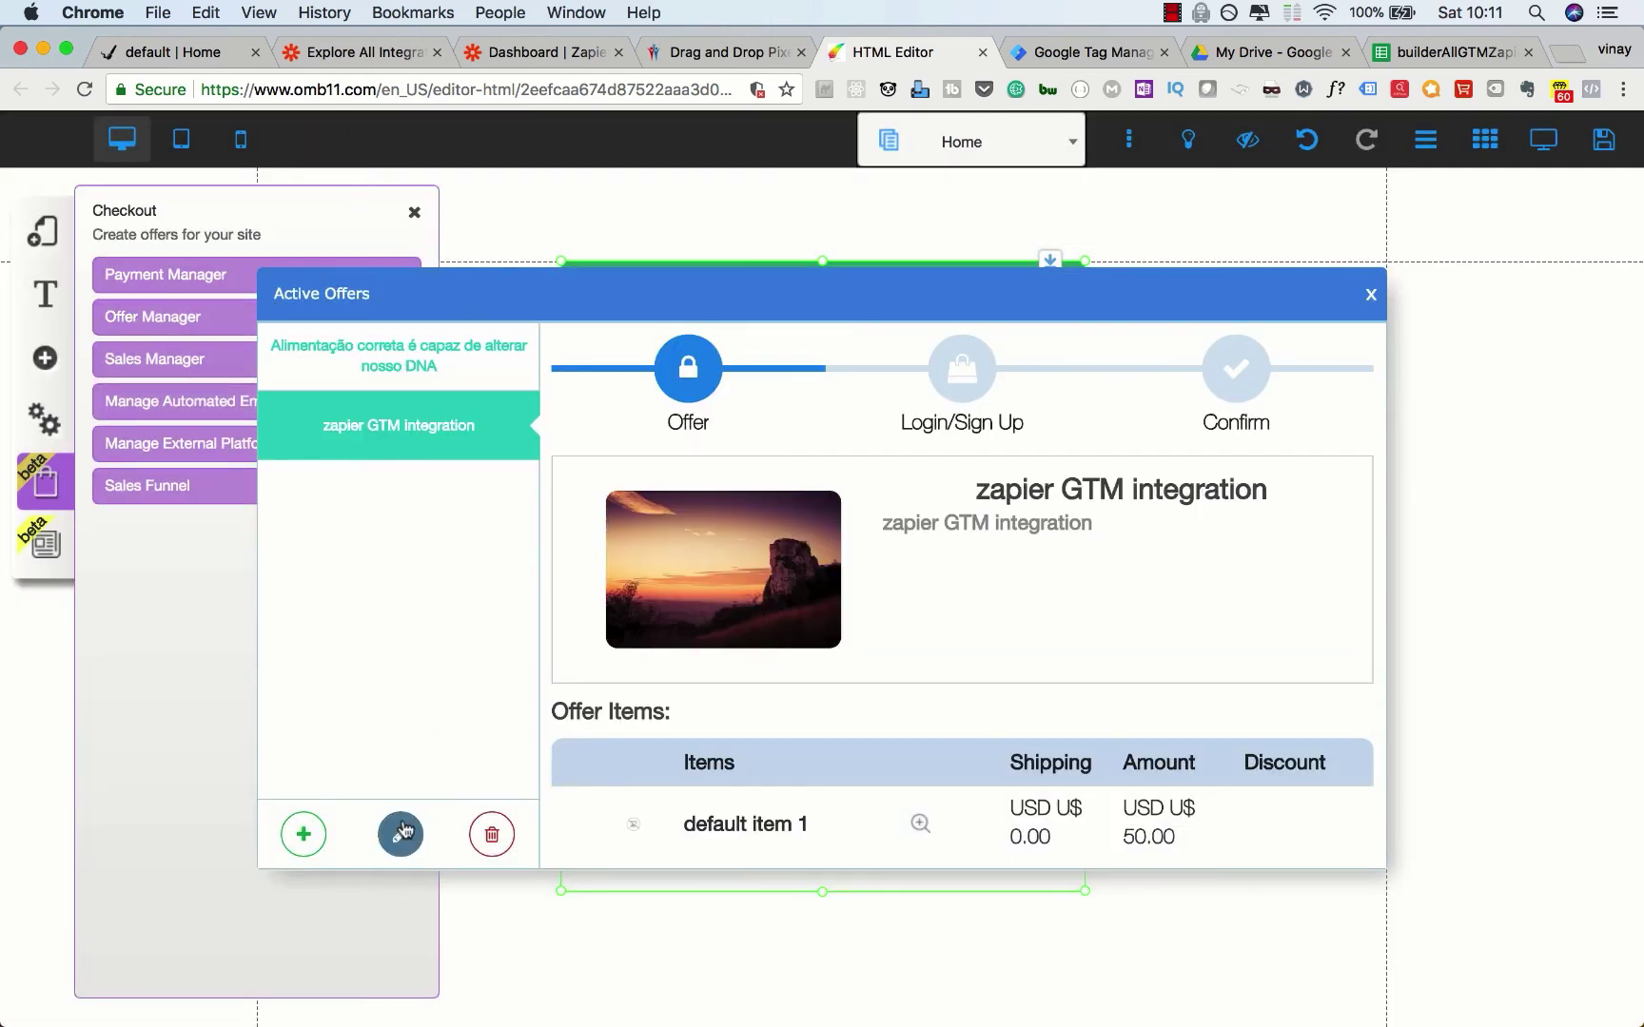
pyautogui.click(401, 834)
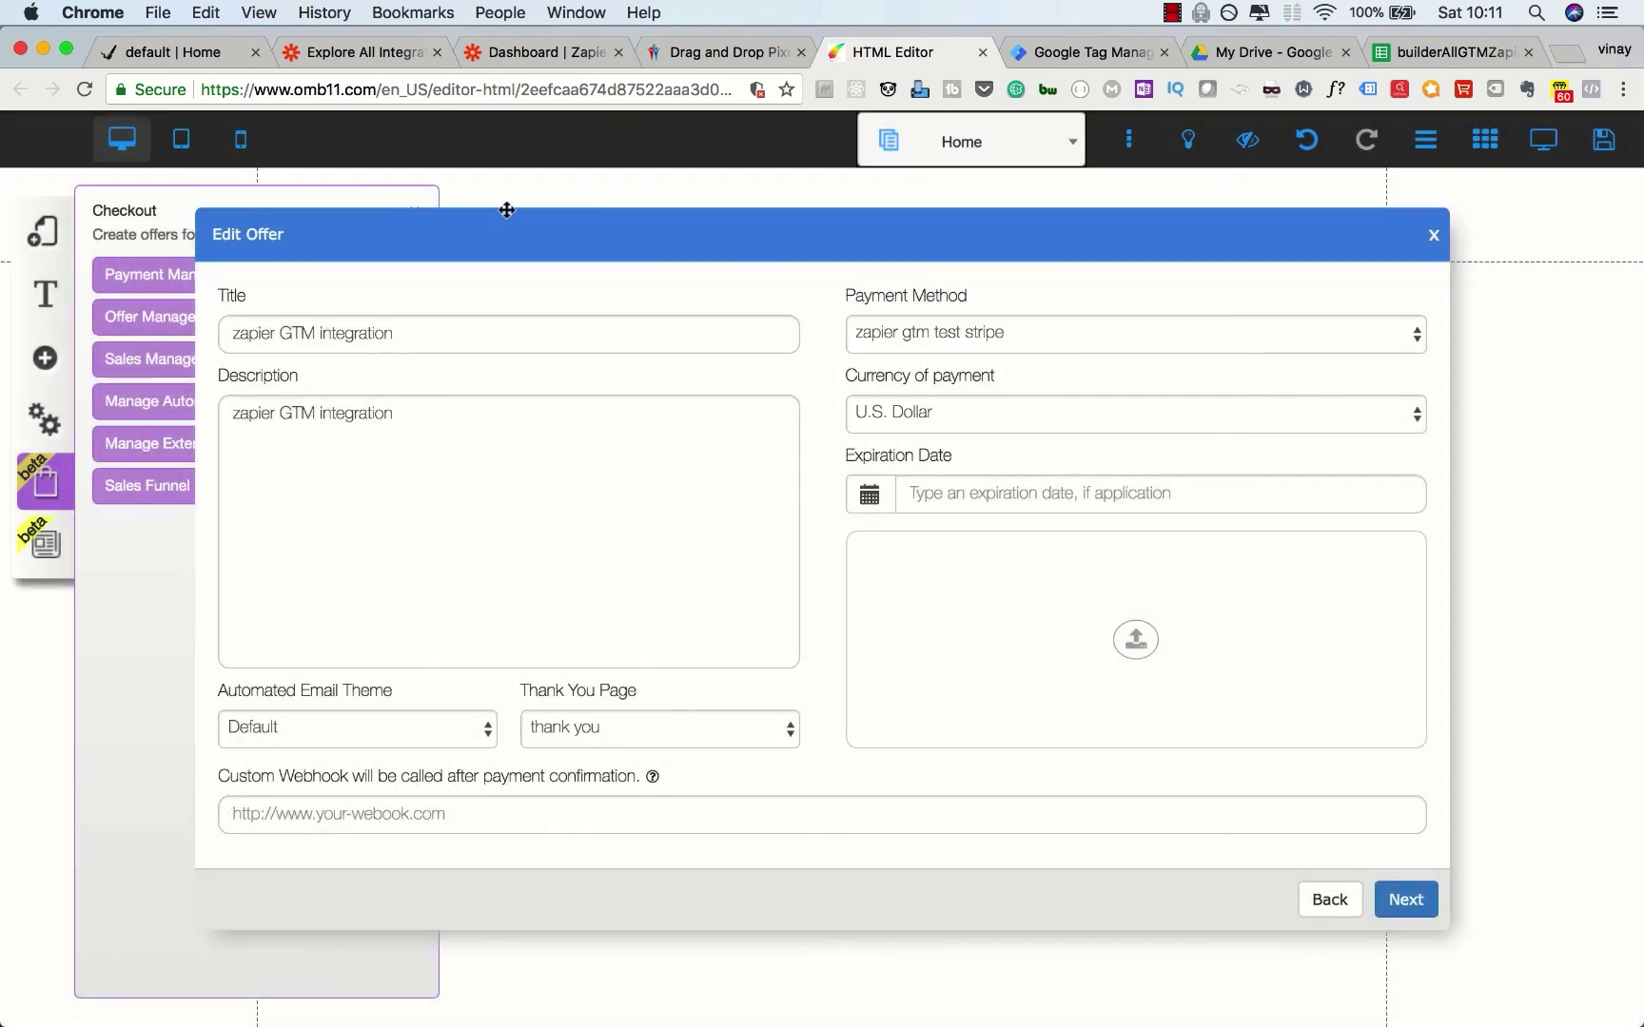
pyautogui.click(366, 50)
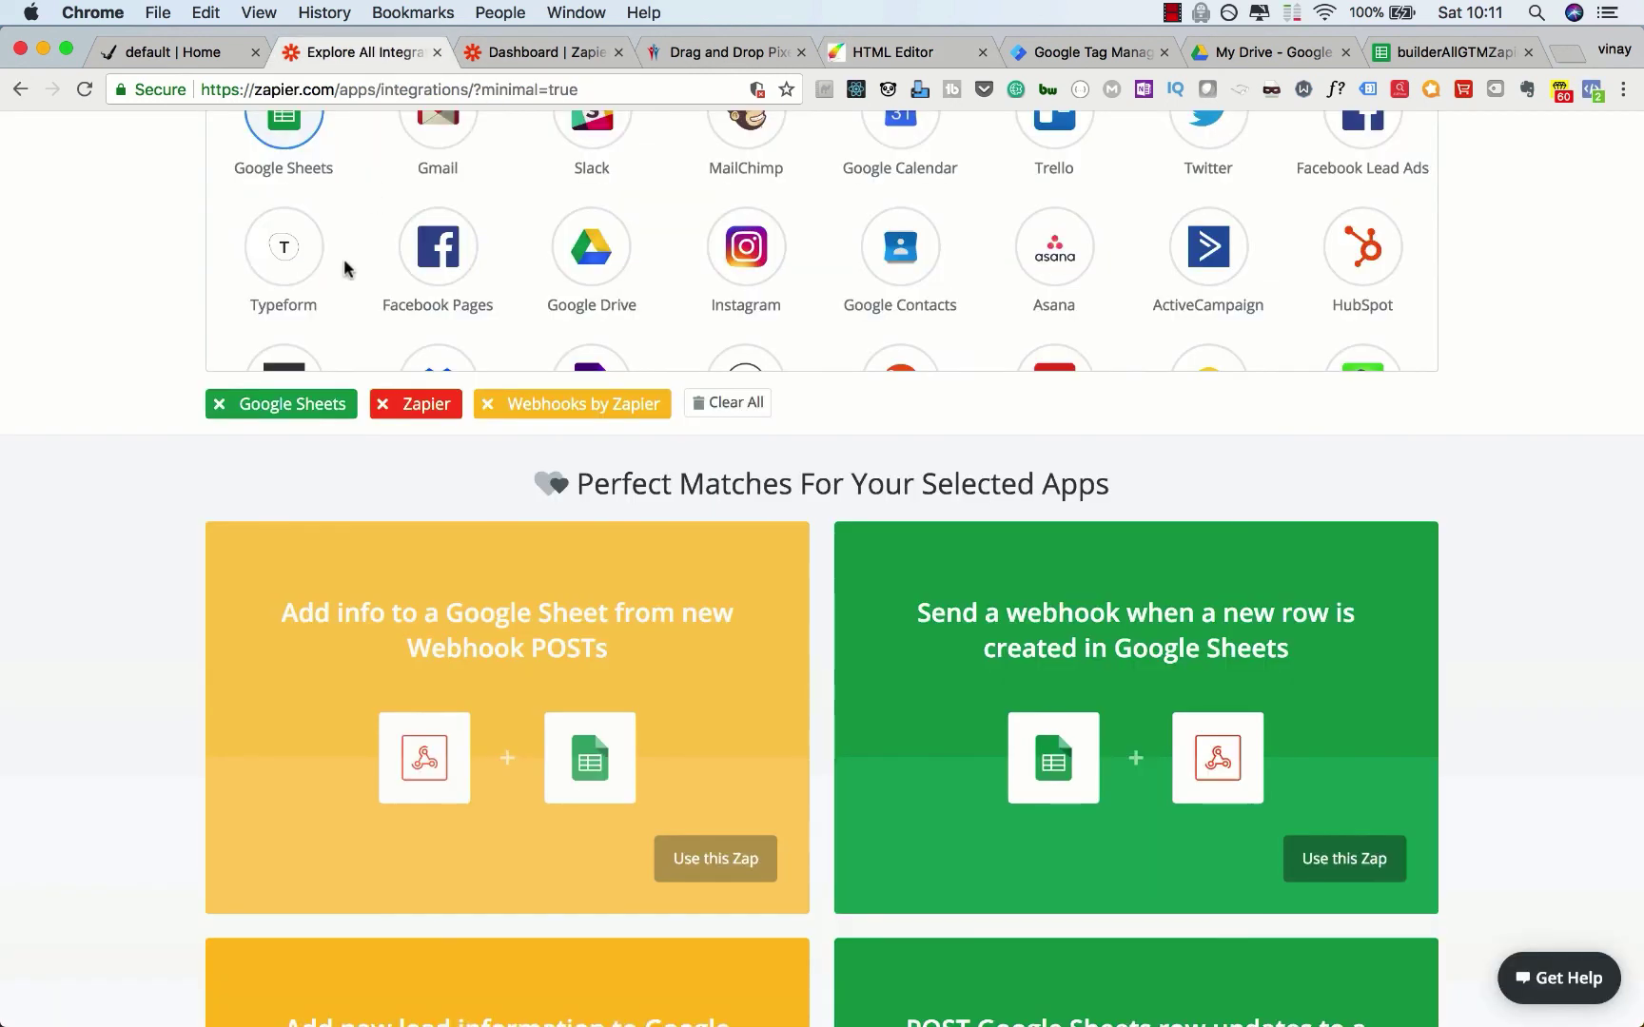
# Step: Create a Zap from the Webhooks-to-Google-Sheets template and copy its generated webhook URL
pyautogui.click(700, 865)
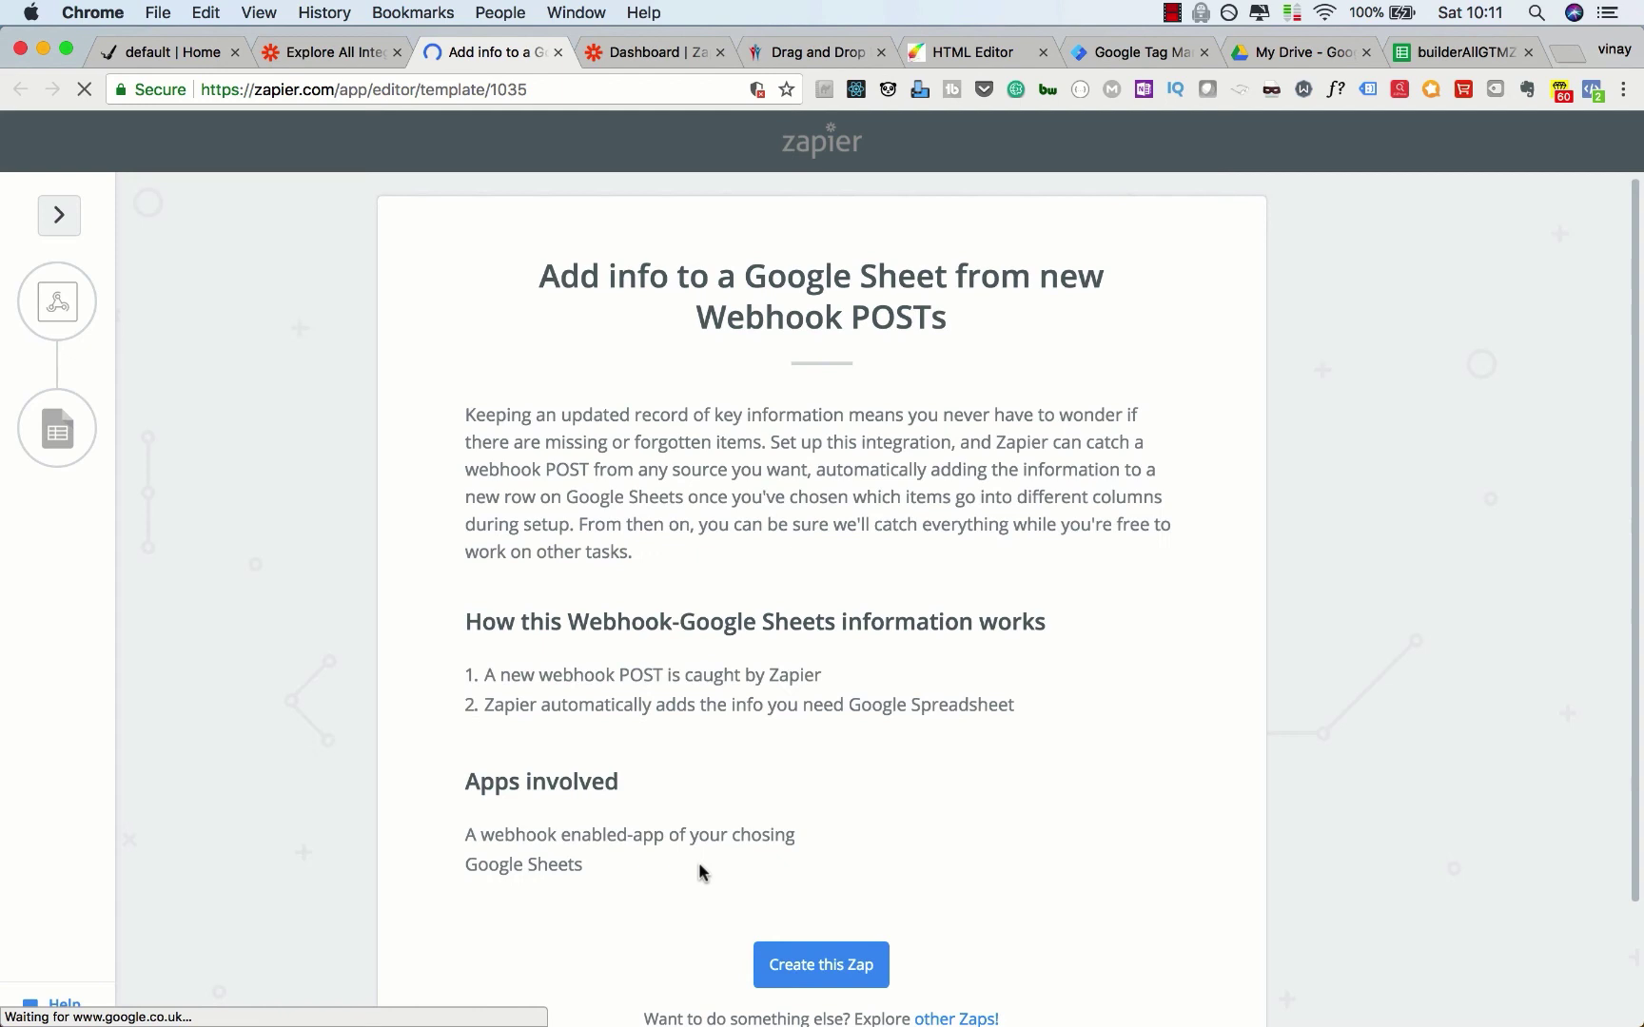
pyautogui.click(806, 970)
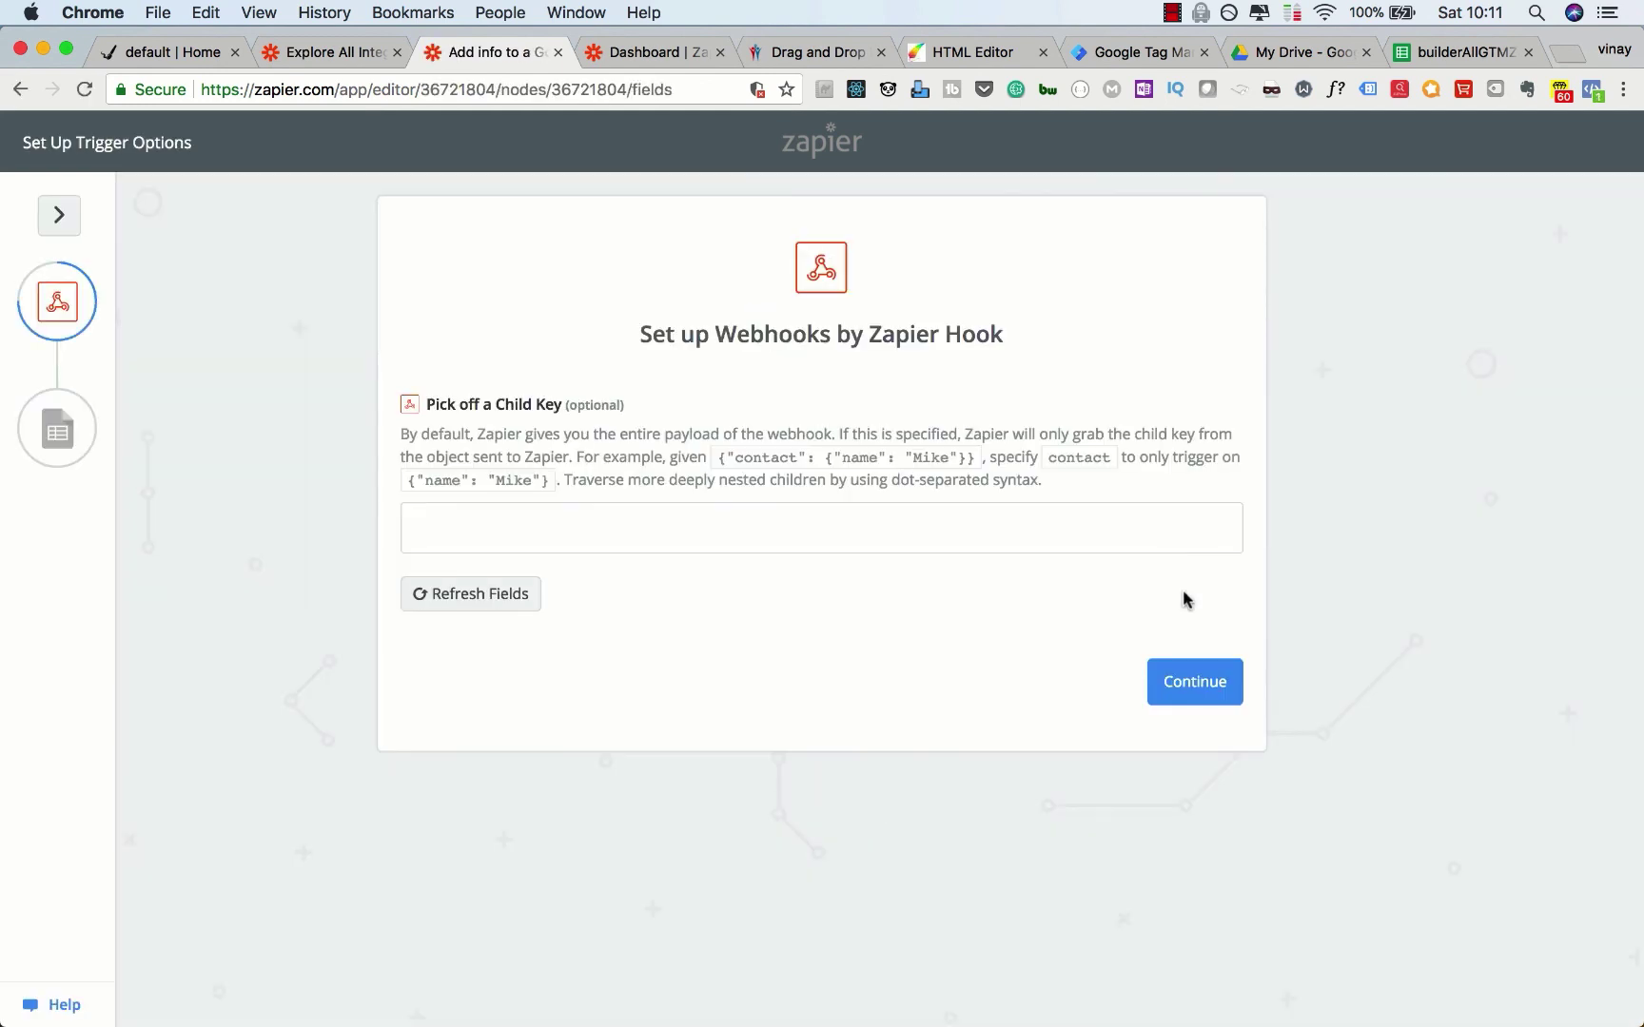
pyautogui.click(1189, 685)
pyautogui.click(1183, 944)
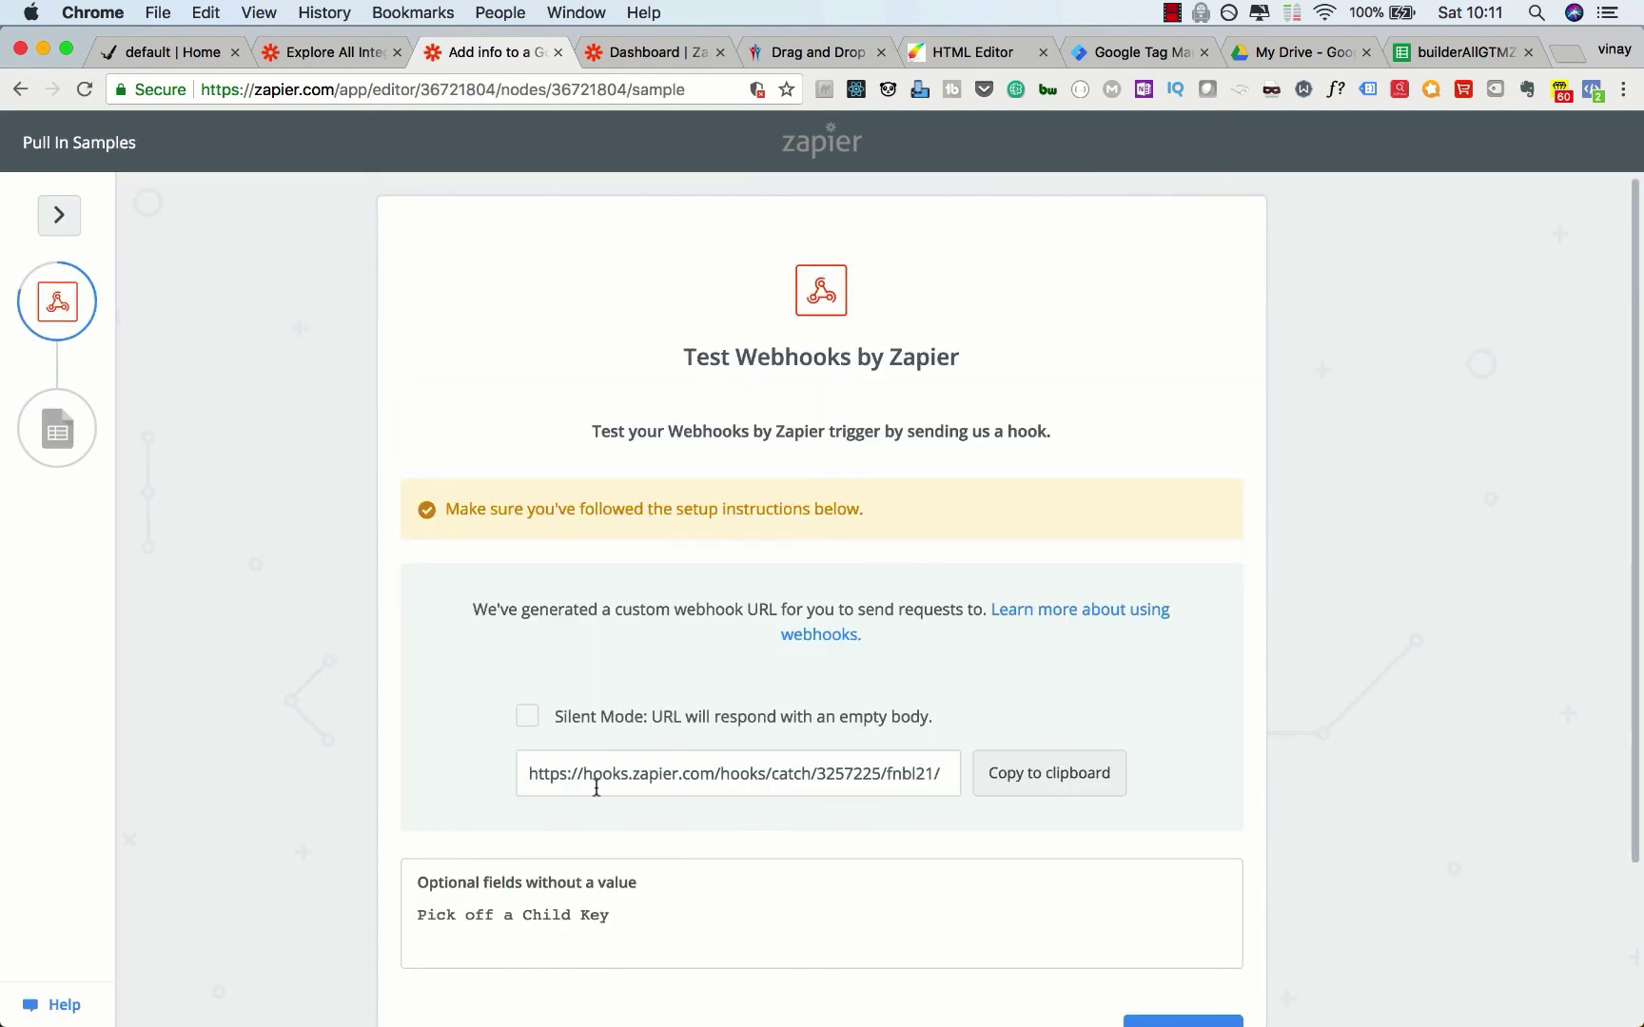
pyautogui.click(1046, 771)
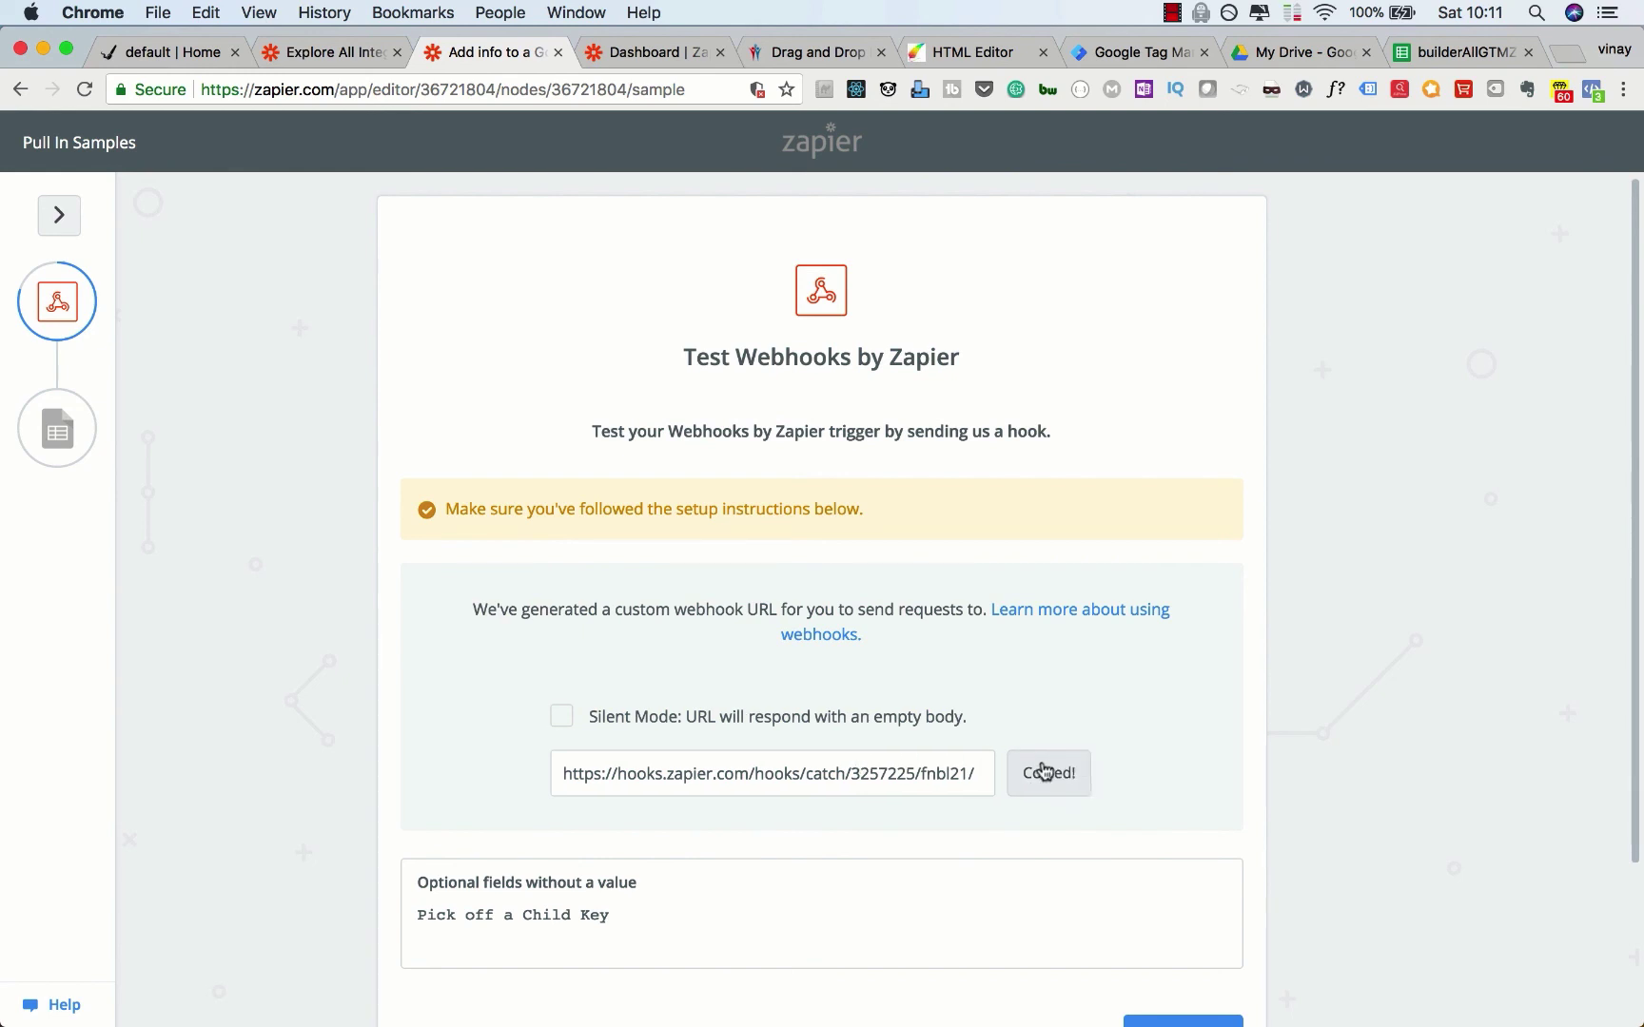
pyautogui.click(959, 50)
# Step: Paste the Zapier webhook URL into the offer's Custom Webhook field and save the offer
pyautogui.click(292, 807)
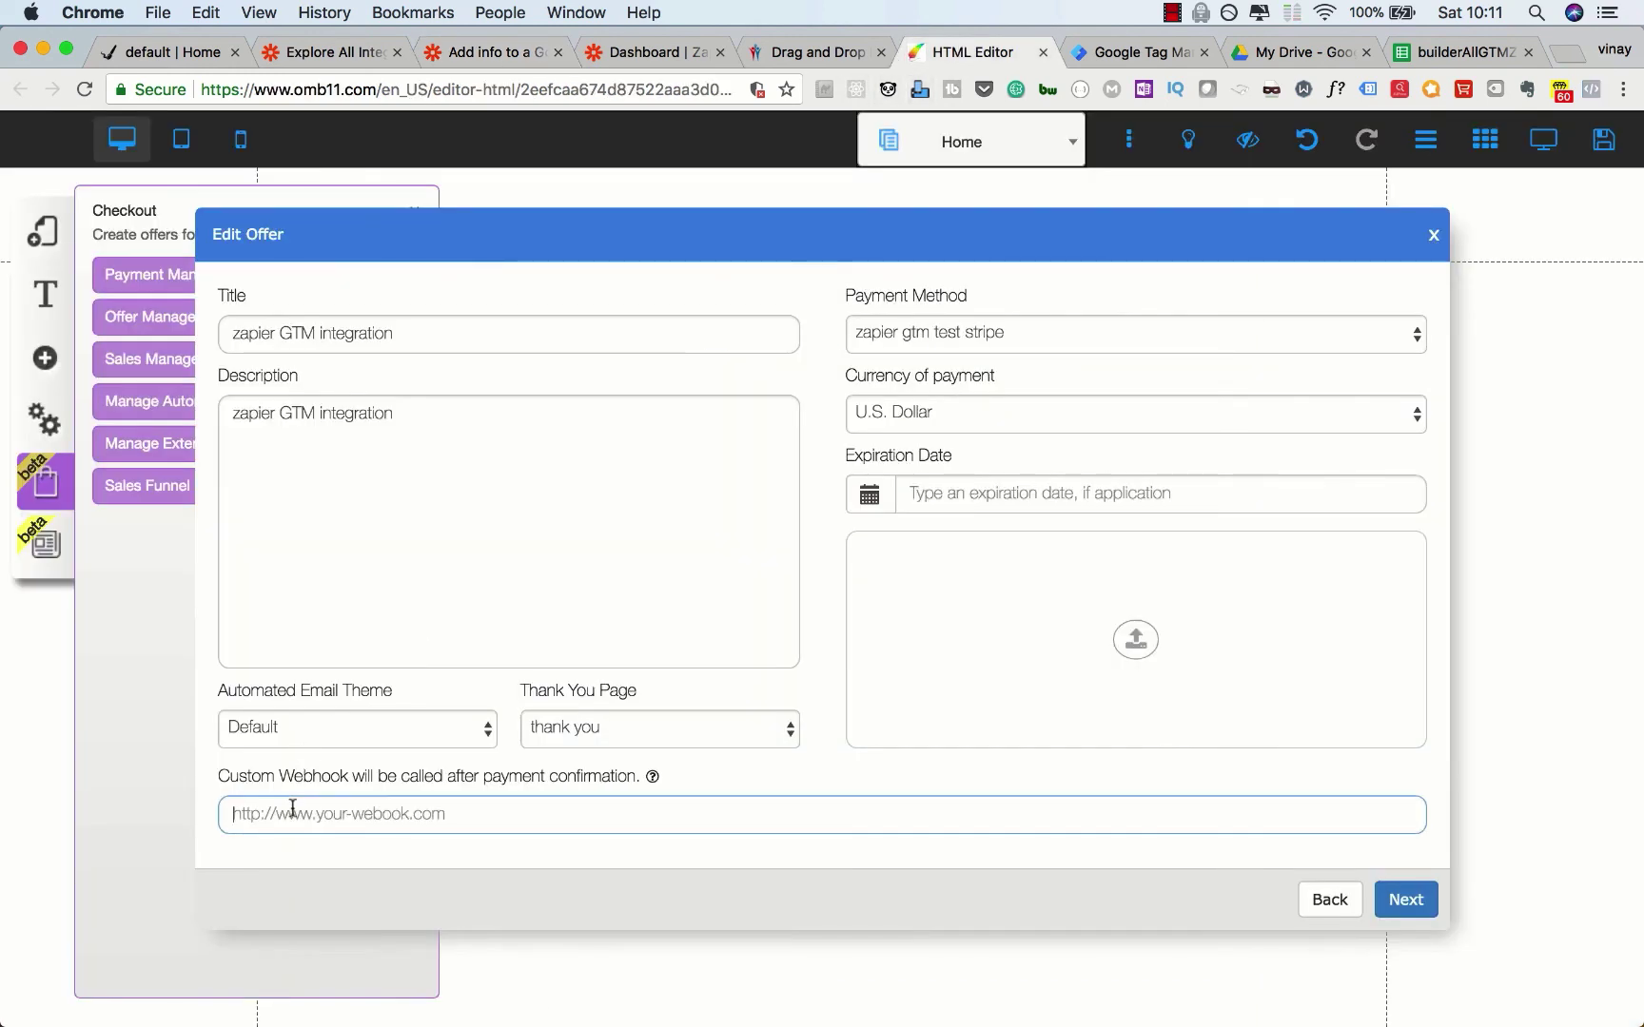
pyautogui.press('super+v')
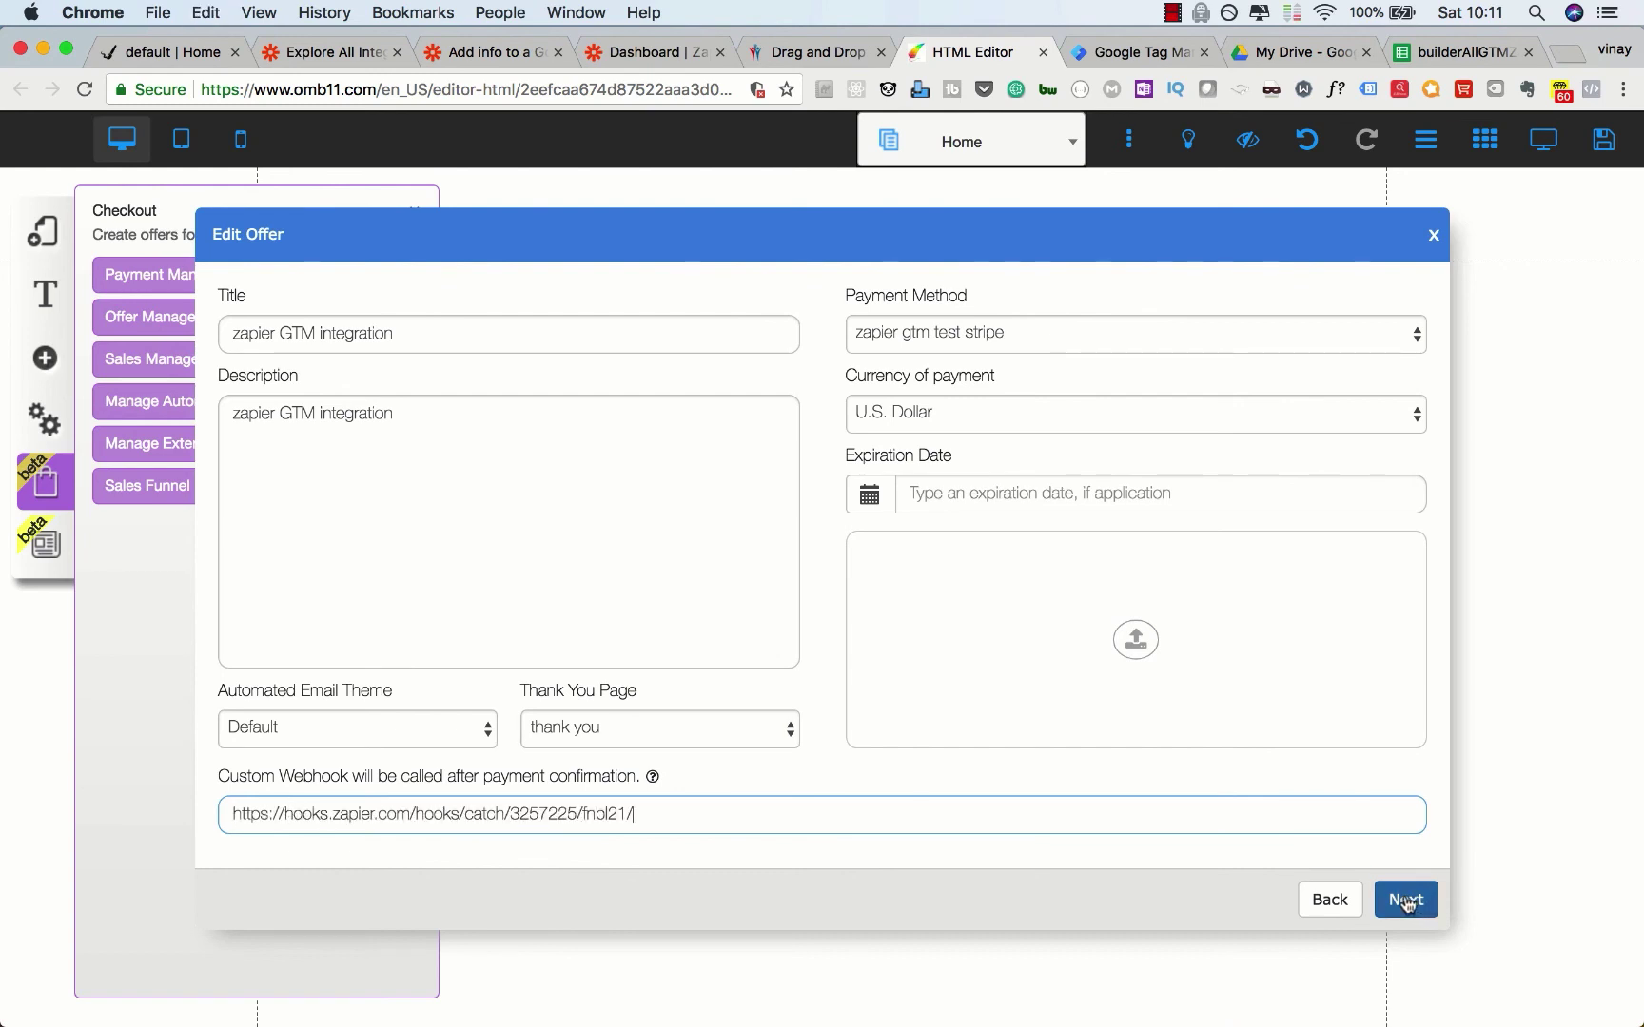
pyautogui.click(1406, 899)
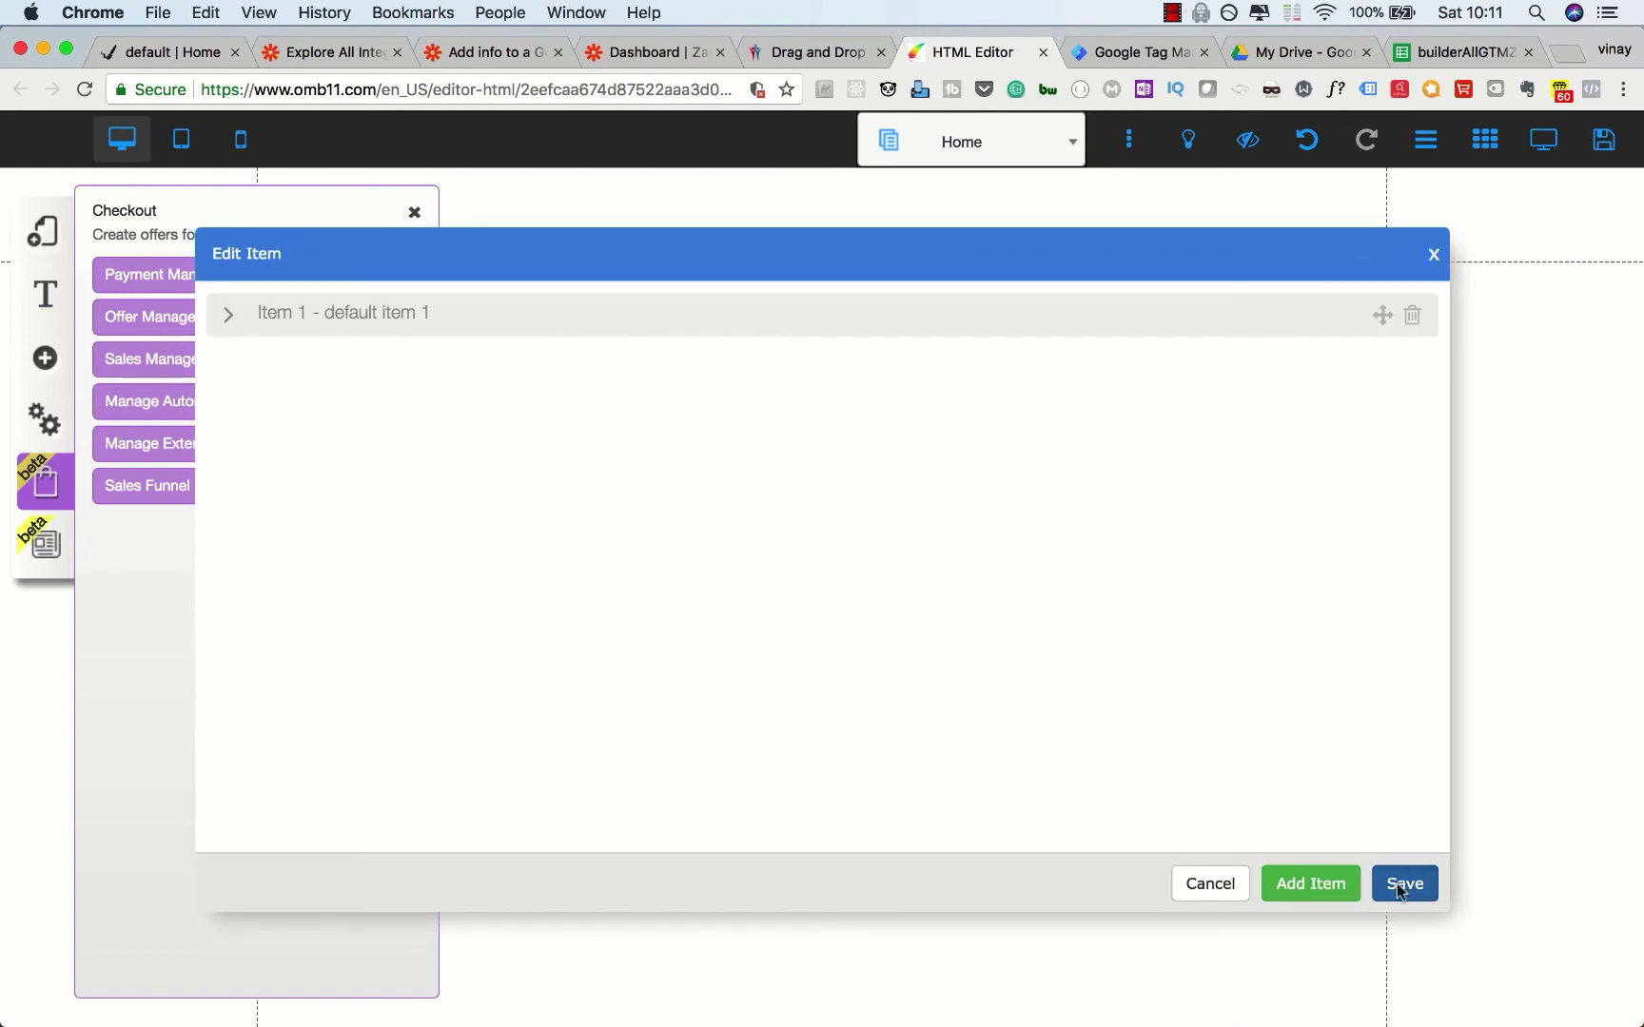
pyautogui.click(1402, 883)
pyautogui.click(937, 640)
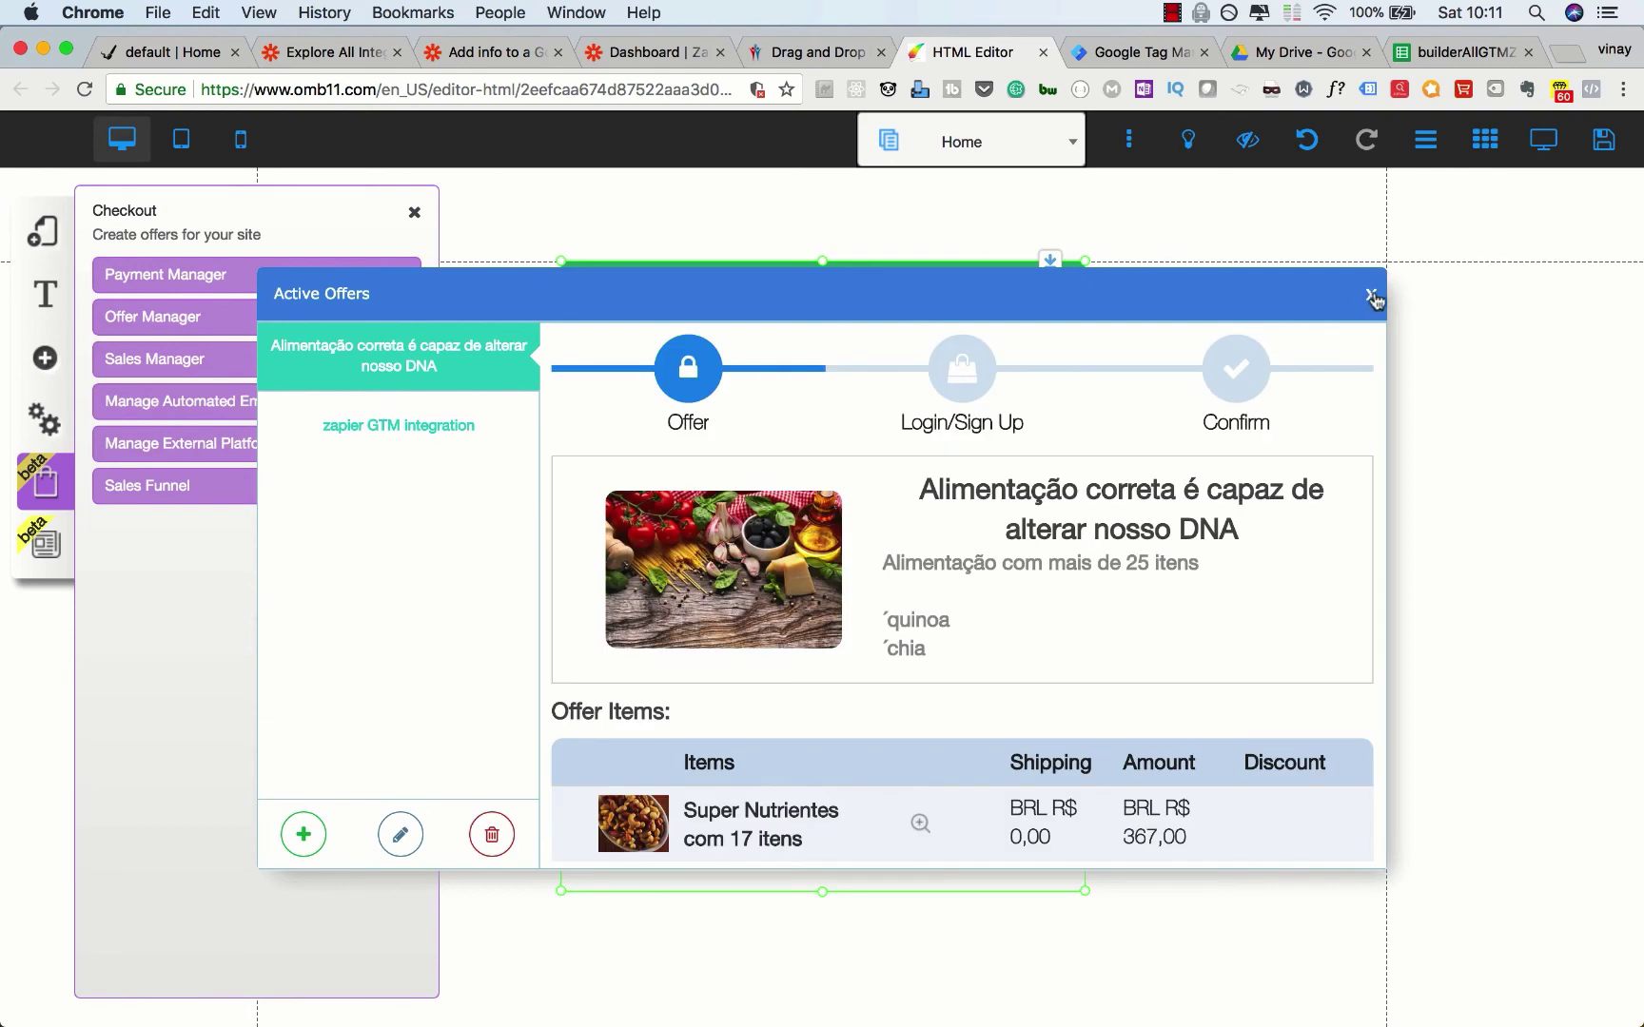
# Step: Switch the checkout widget's offer to 'zapier GTM integration' and save the page
pyautogui.click(1370, 296)
pyautogui.click(414, 212)
pyautogui.click(759, 539)
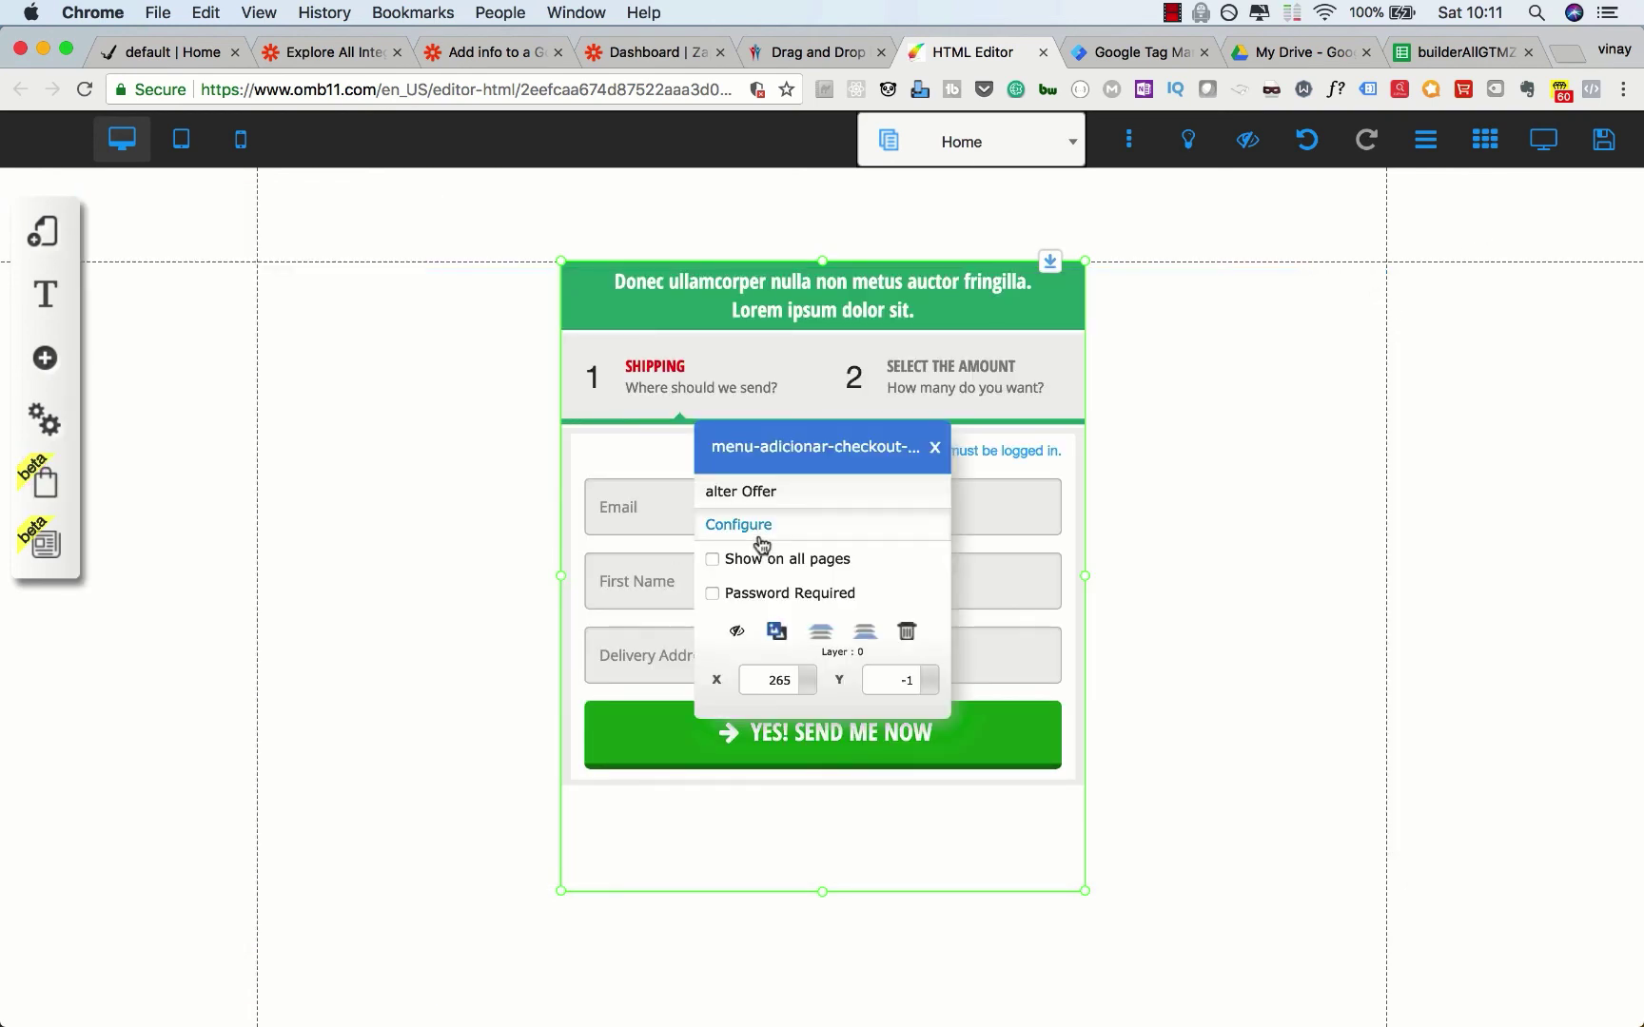
pyautogui.click(763, 494)
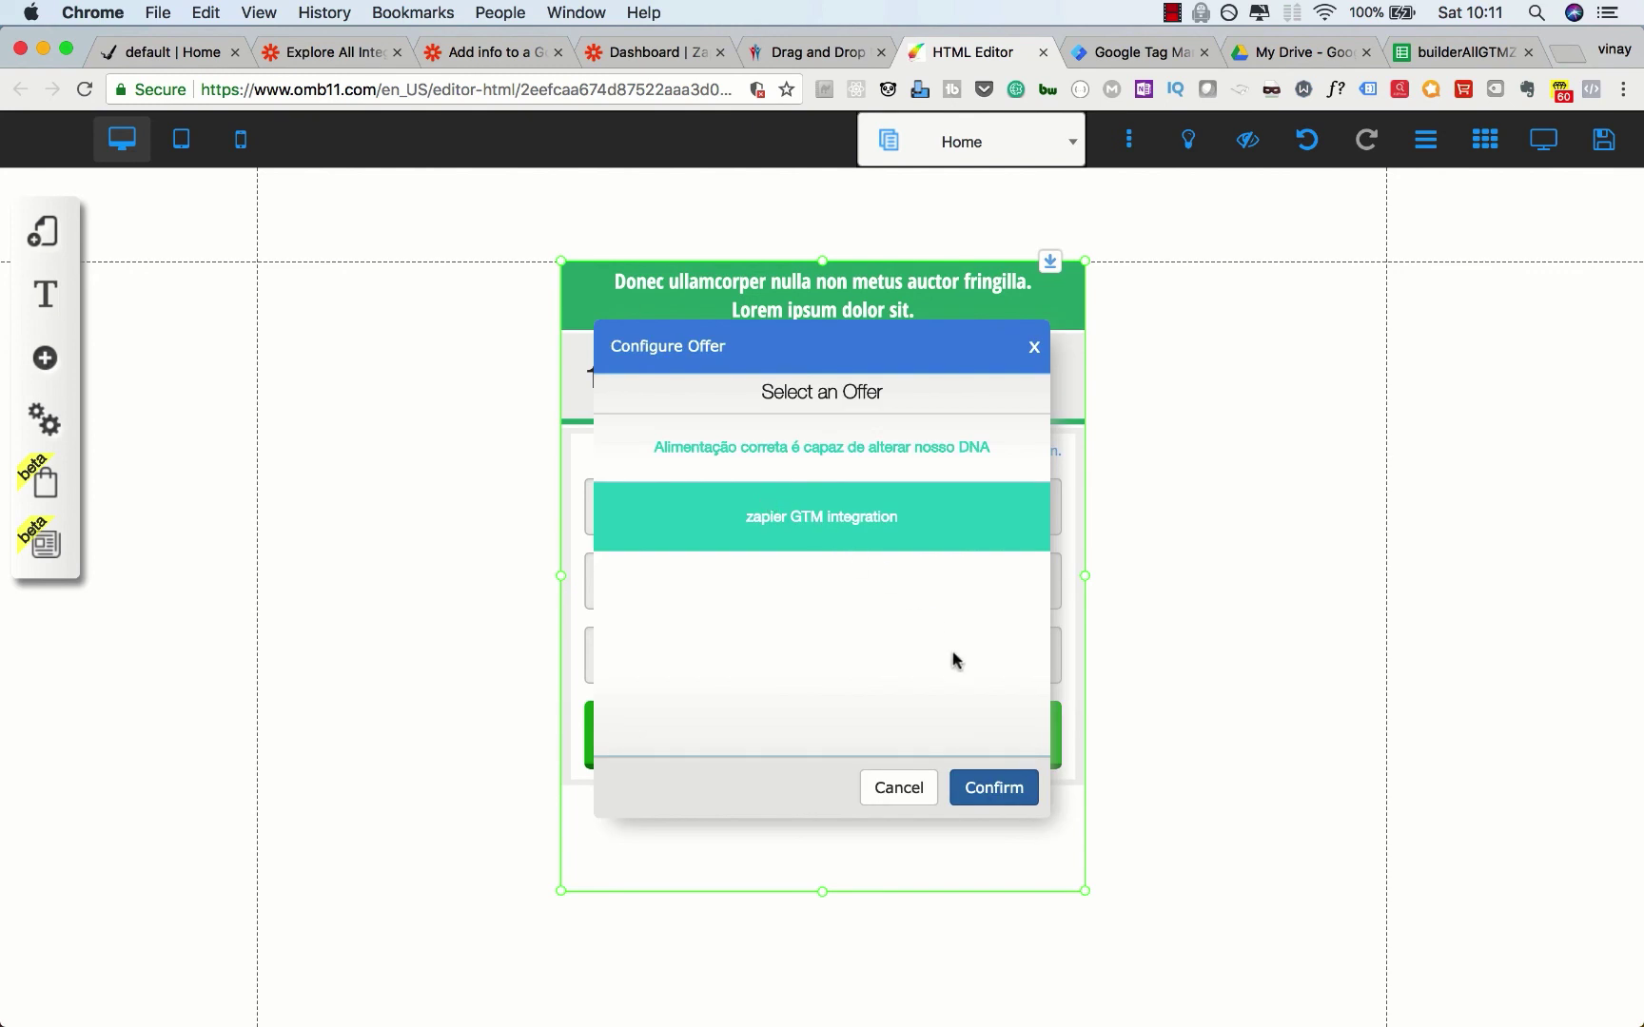
pyautogui.click(991, 787)
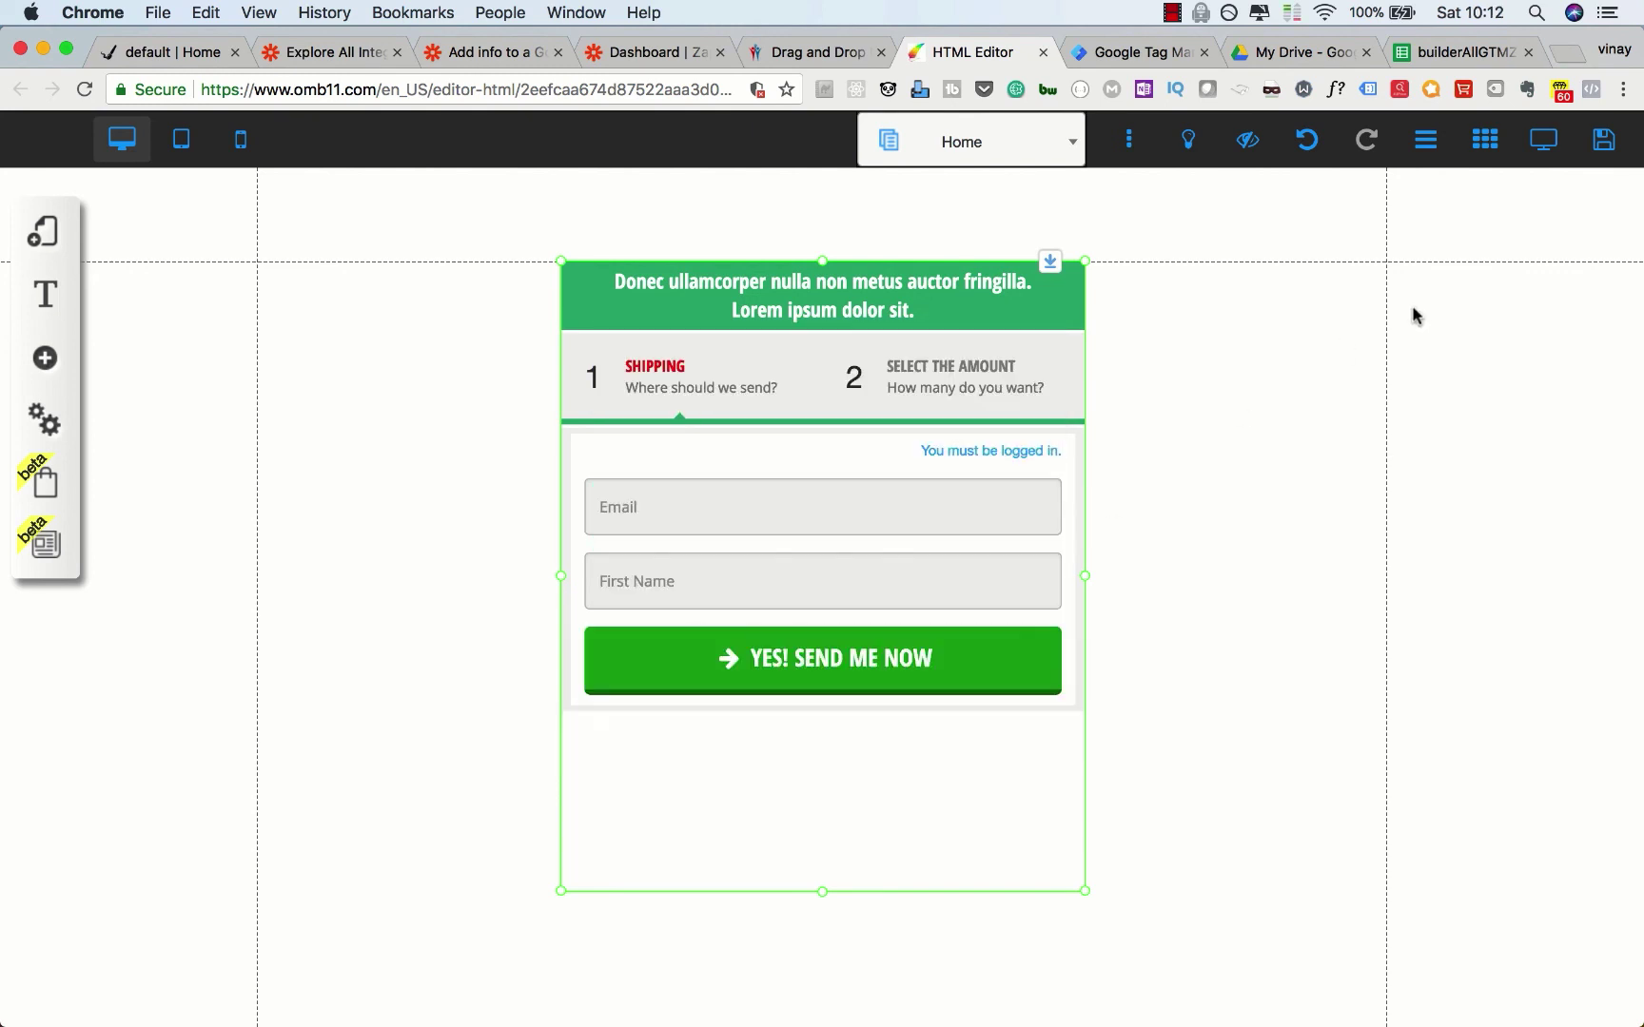
pyautogui.click(1604, 139)
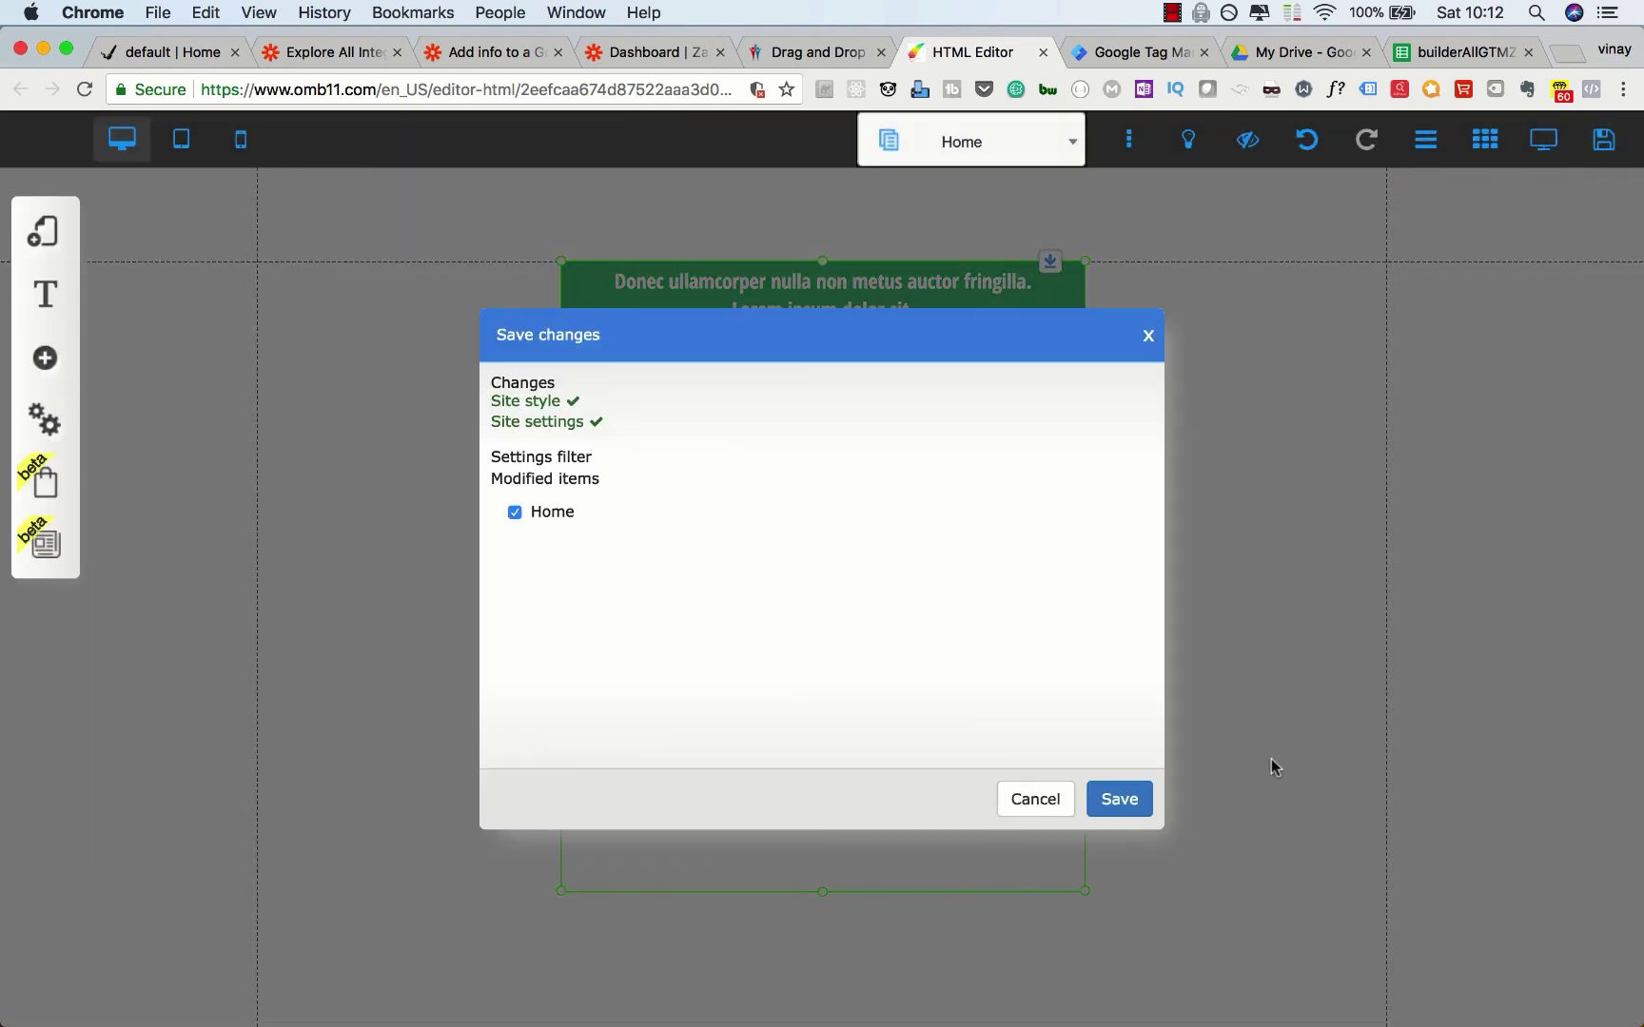
pyautogui.click(1127, 799)
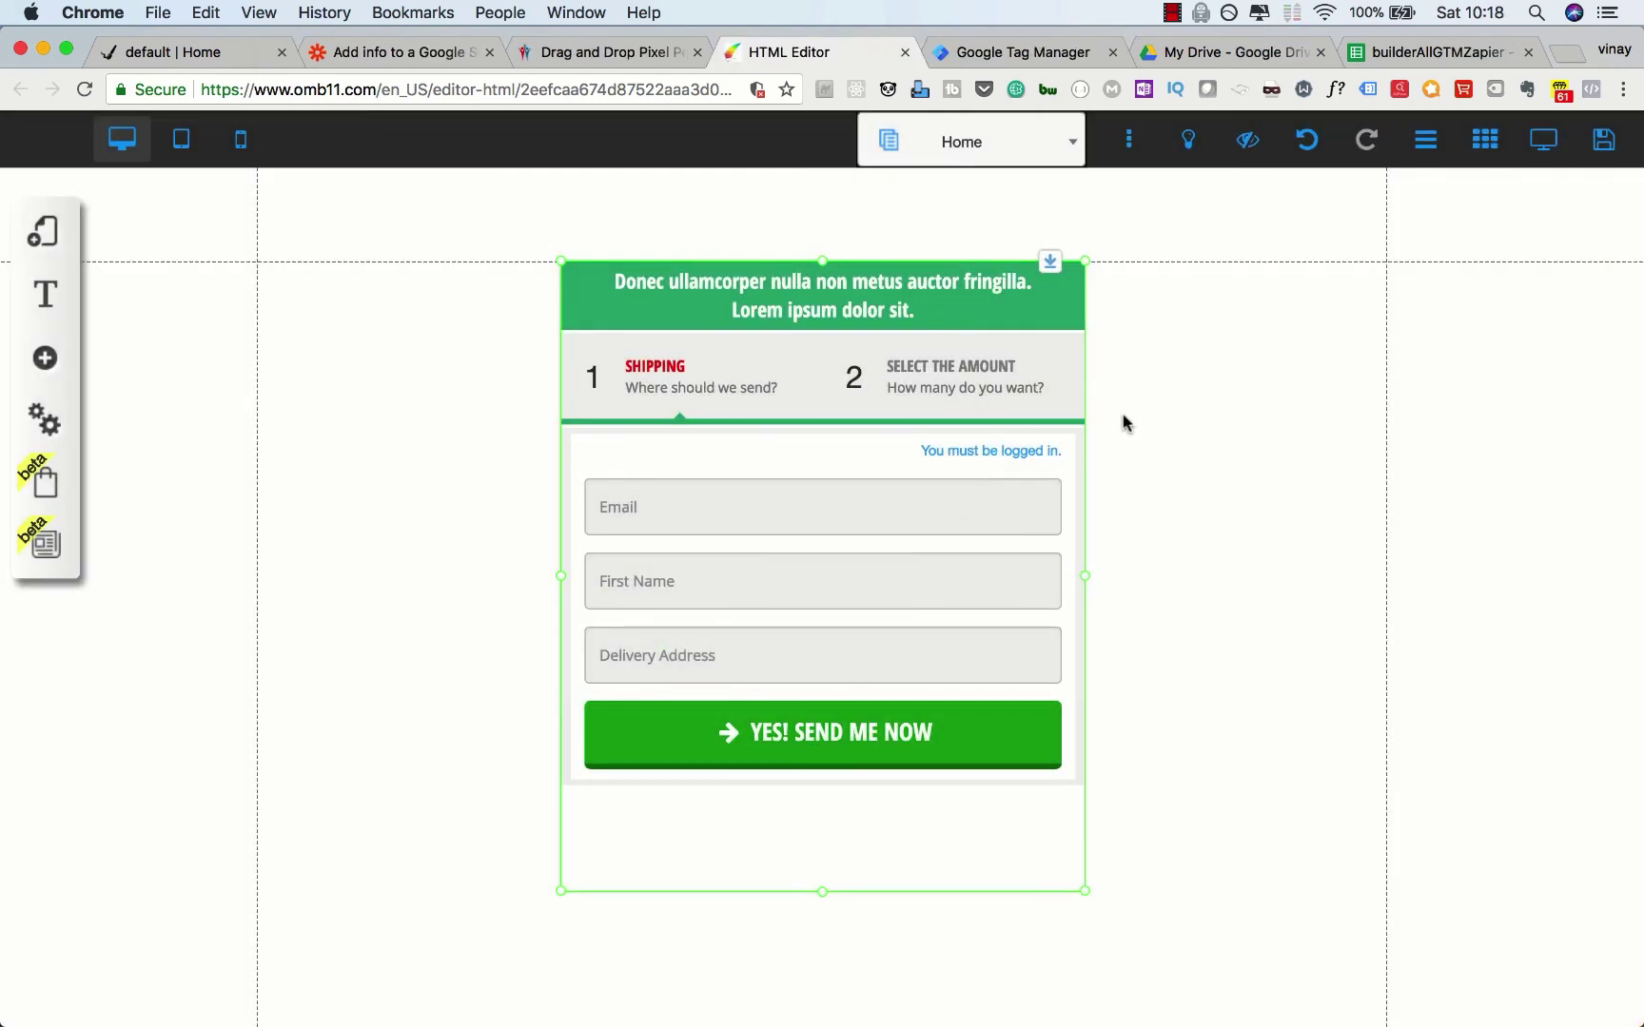
# Step: Check Zapier's 'Add info to a Google Sheet' webhook test step, then view the live 'default | Home' shipping form
pyautogui.click(406, 59)
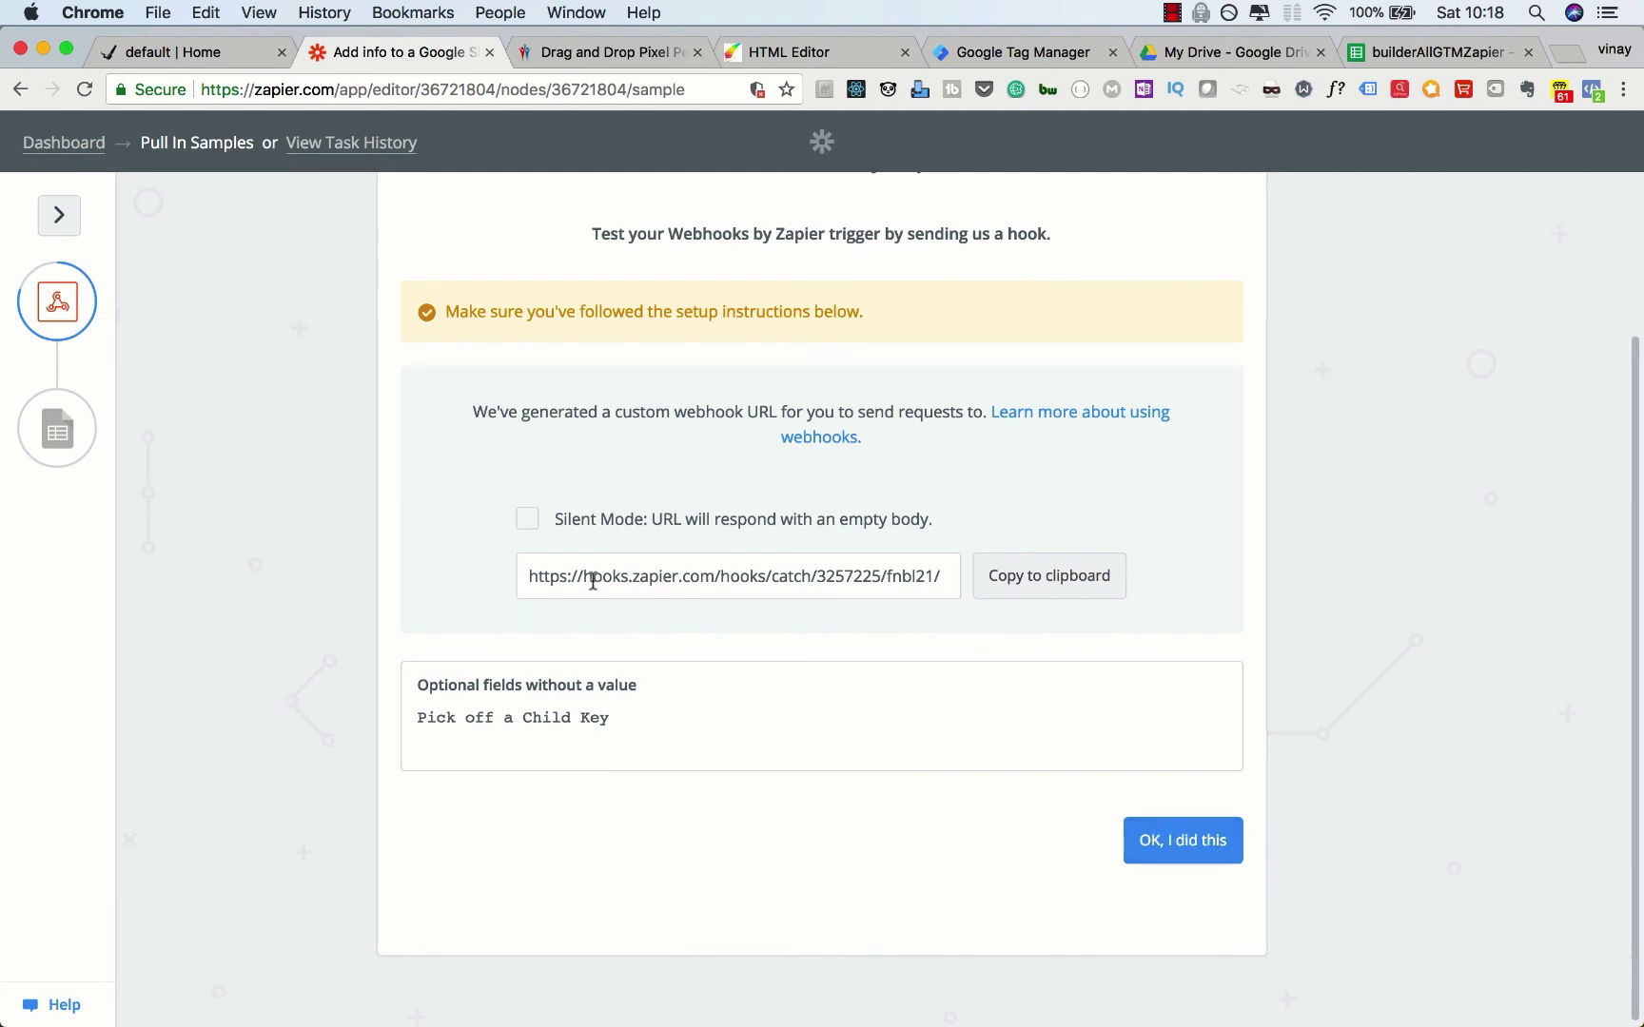
pyautogui.click(195, 57)
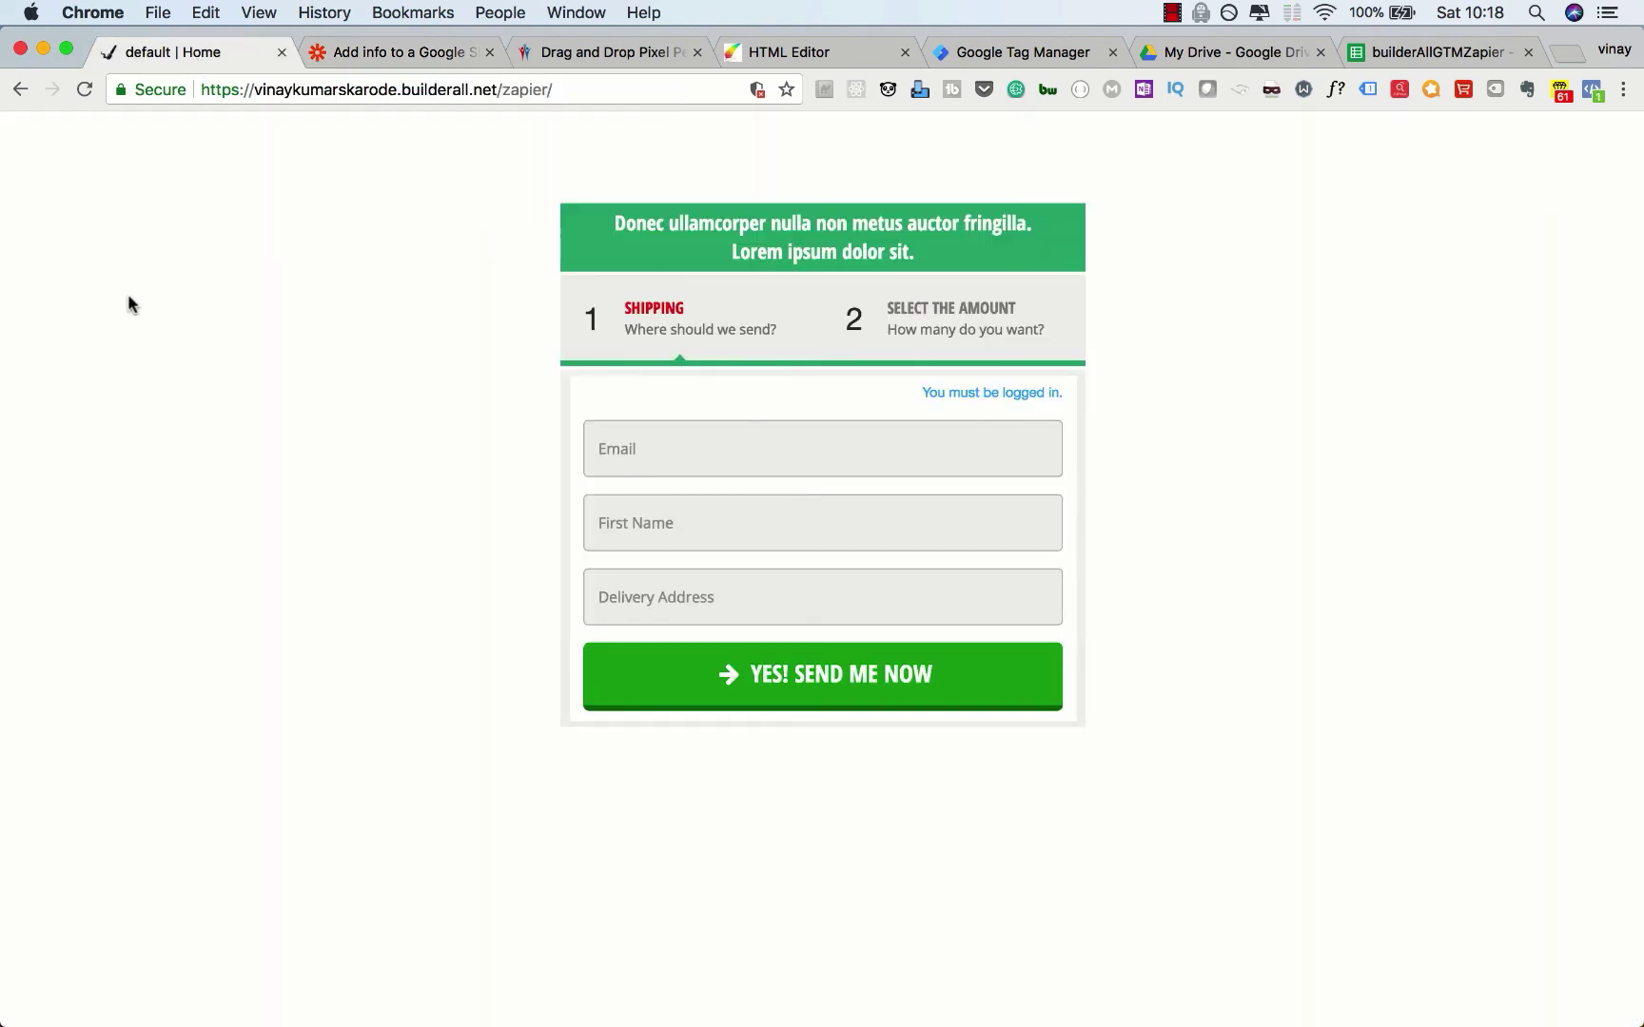
# Step: Submit the shipping form with a test email, first name 'hello world' and address 'address hello world'
pyautogui.click(623, 445)
pyautogui.write('ghgh@hghg.com')
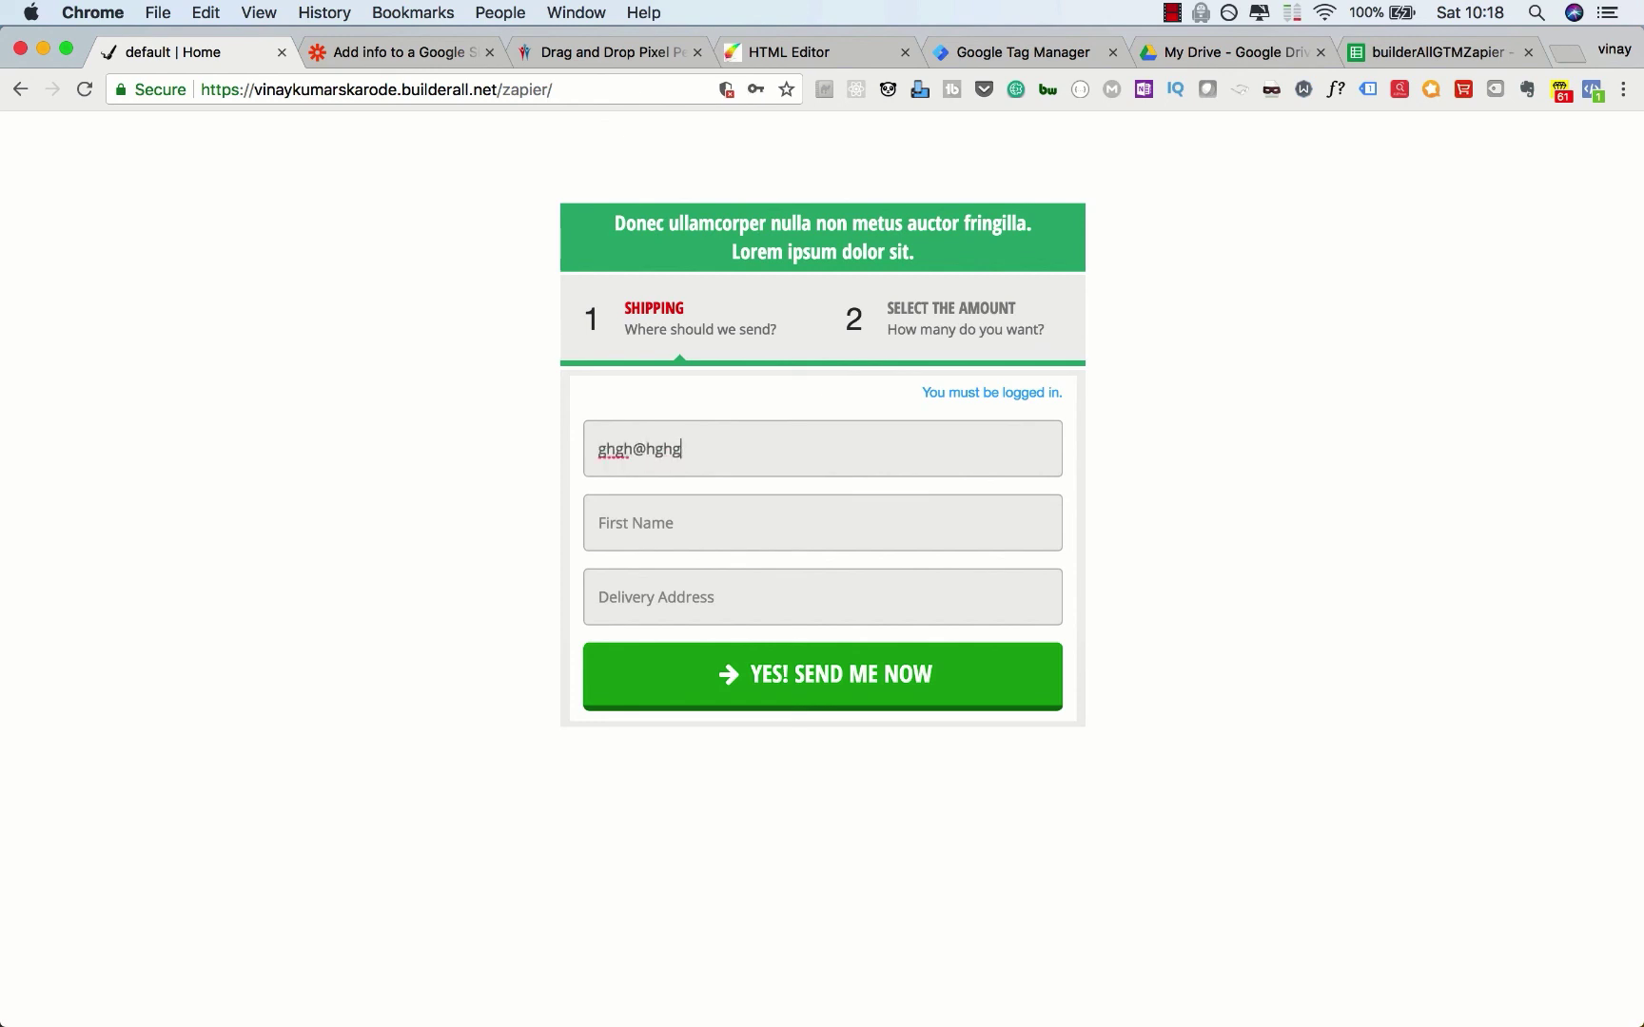
pyautogui.press('Tab')
pyautogui.write('hello world')
pyautogui.press('Tab')
pyautogui.write('address hello world')
pyautogui.click(681, 683)
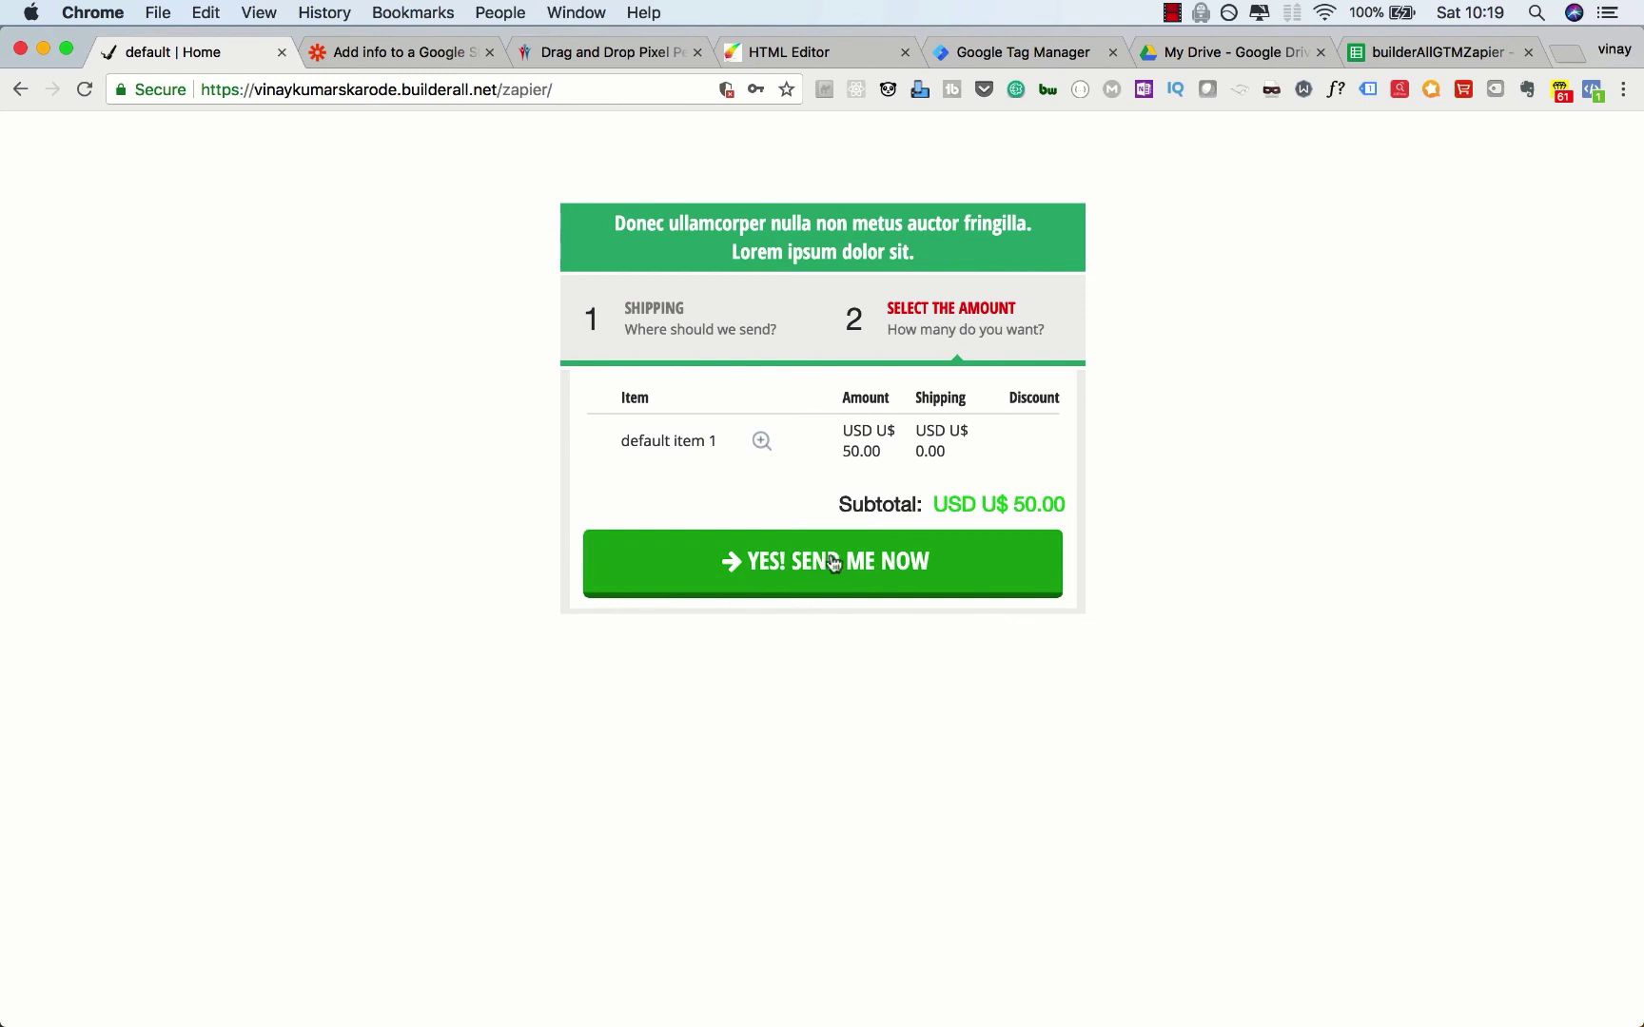
# Step: Pay the US$50.00 order with Stripe test card details, then return to Zapier's webhook test
pyautogui.click(834, 563)
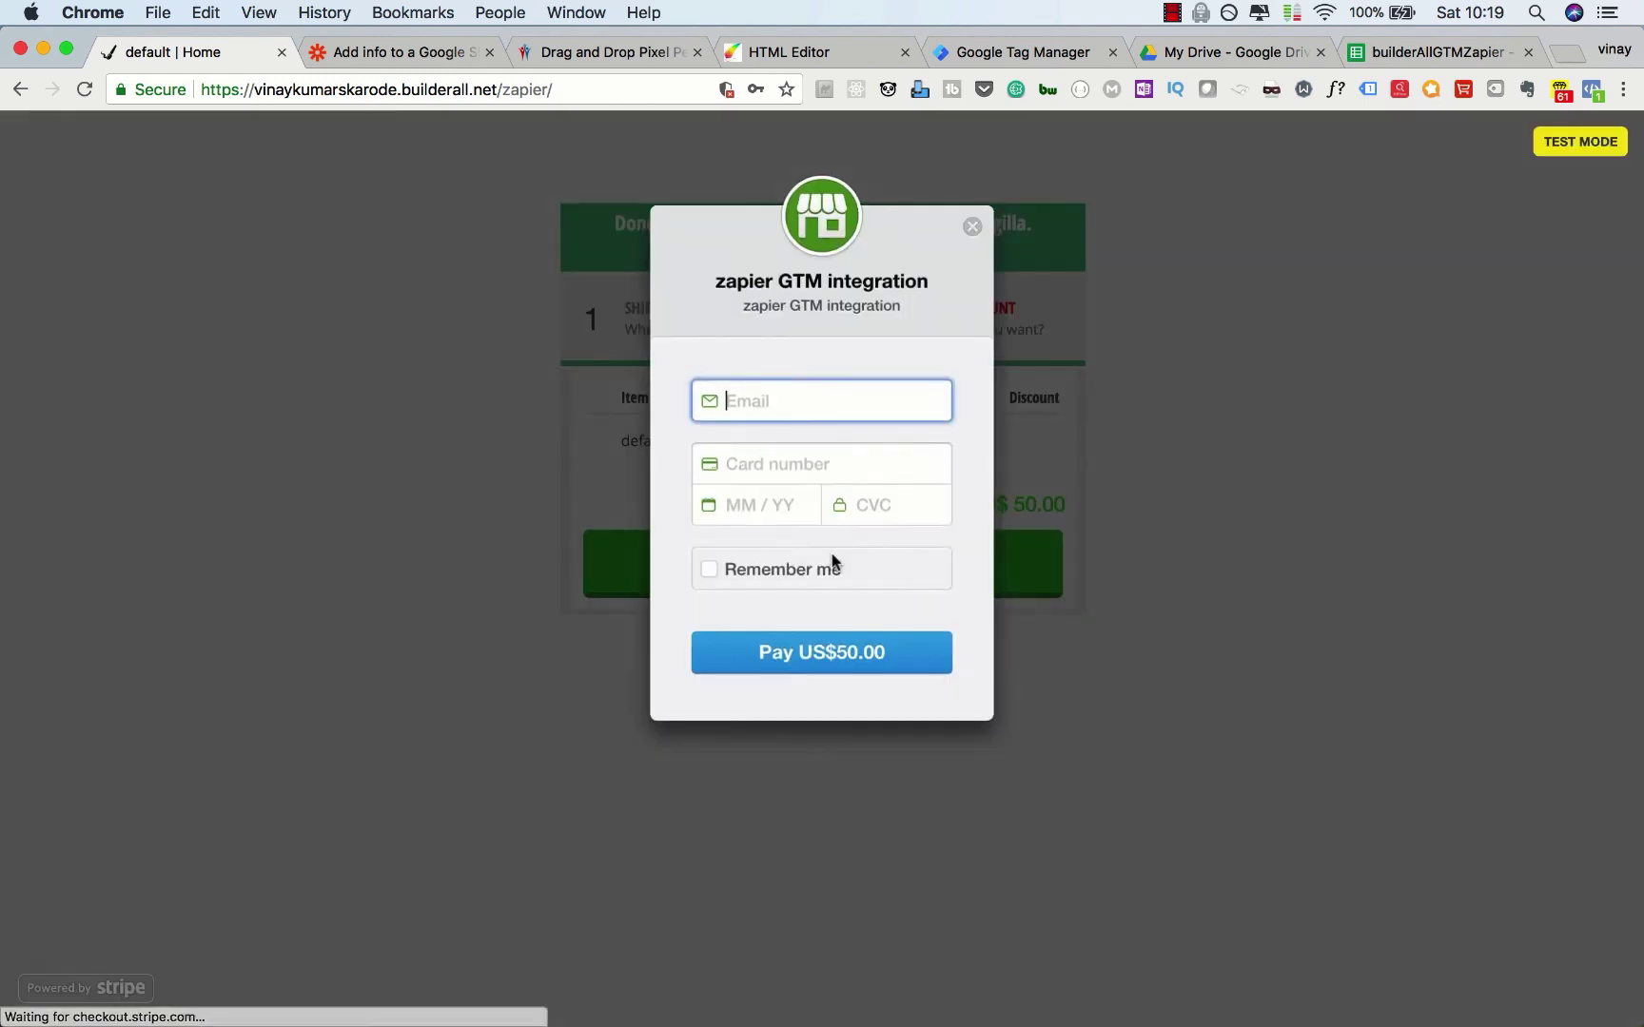
pyautogui.write('ghgh@hghg.com')
pyautogui.click(814, 468)
pyautogui.write('4242 4242 42421122123')
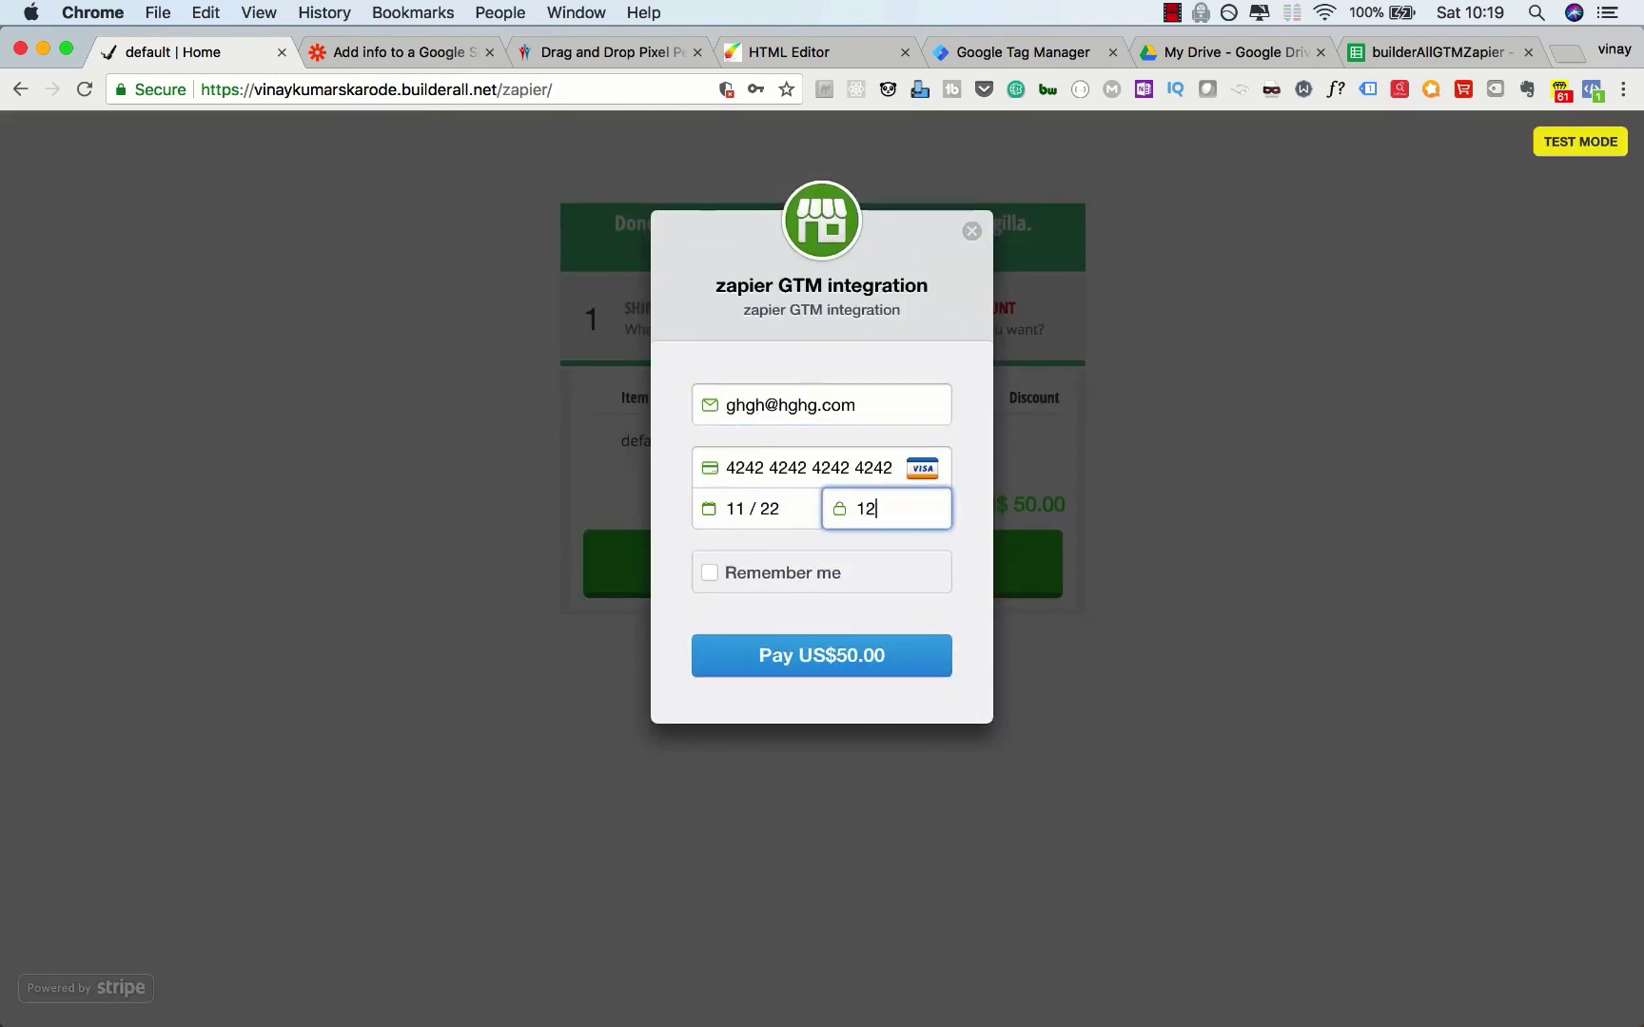
pyautogui.click(807, 651)
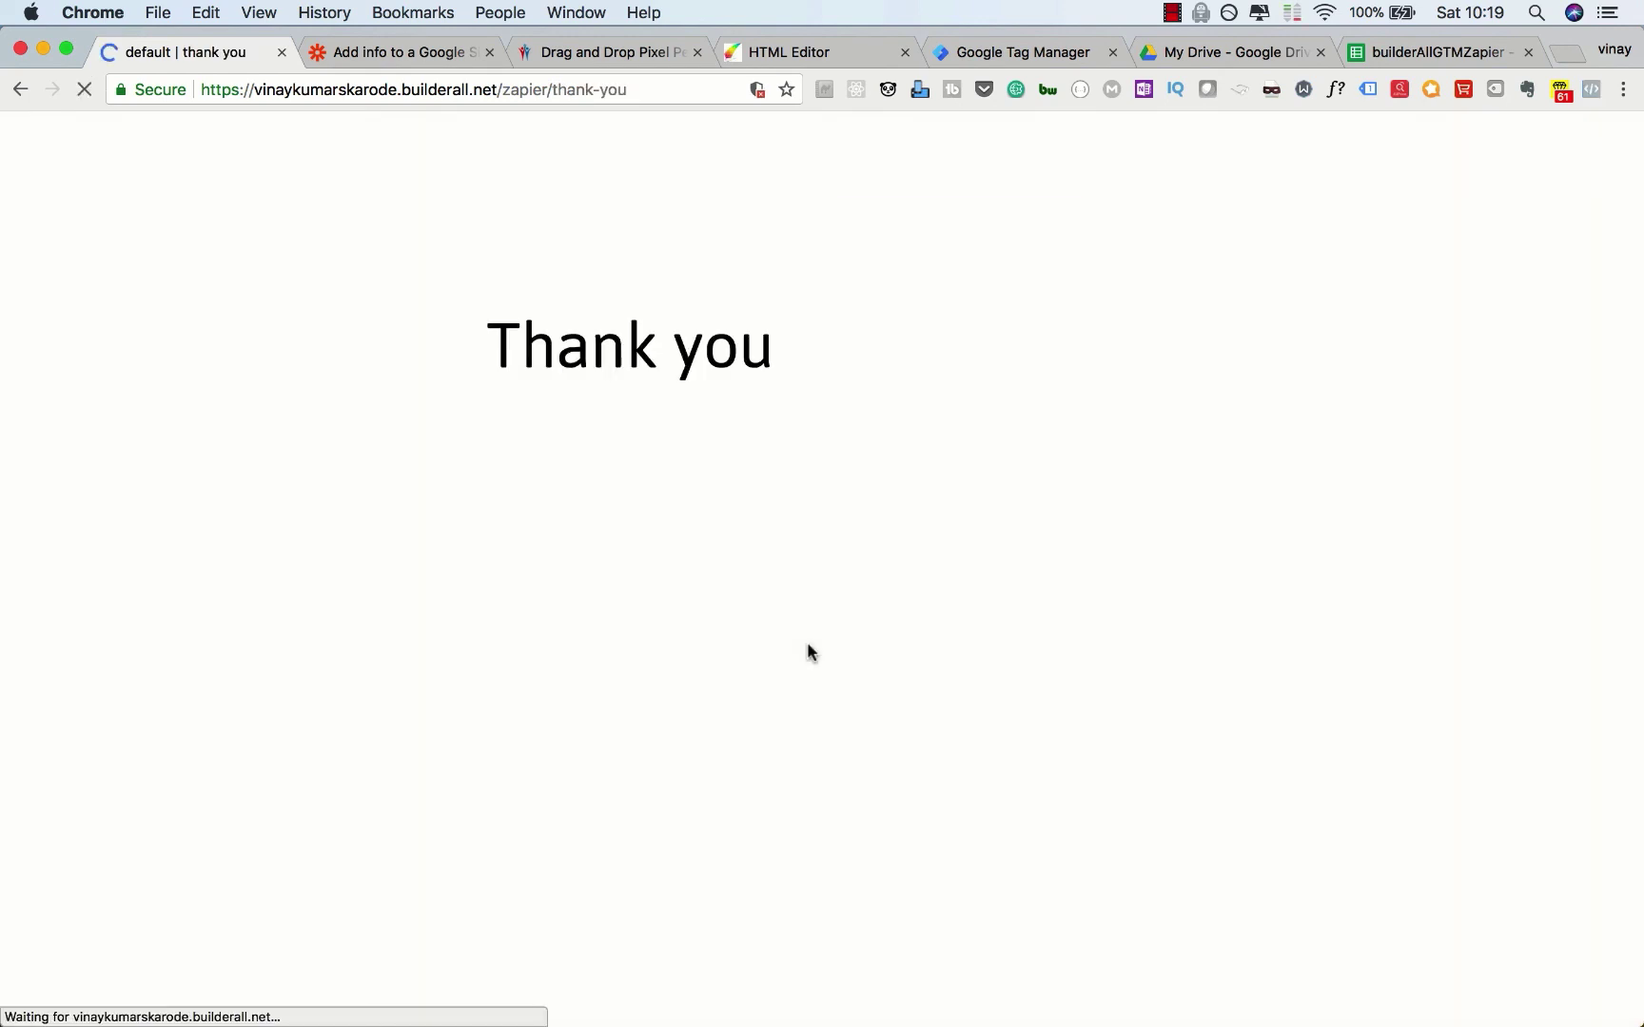
pyautogui.click(389, 55)
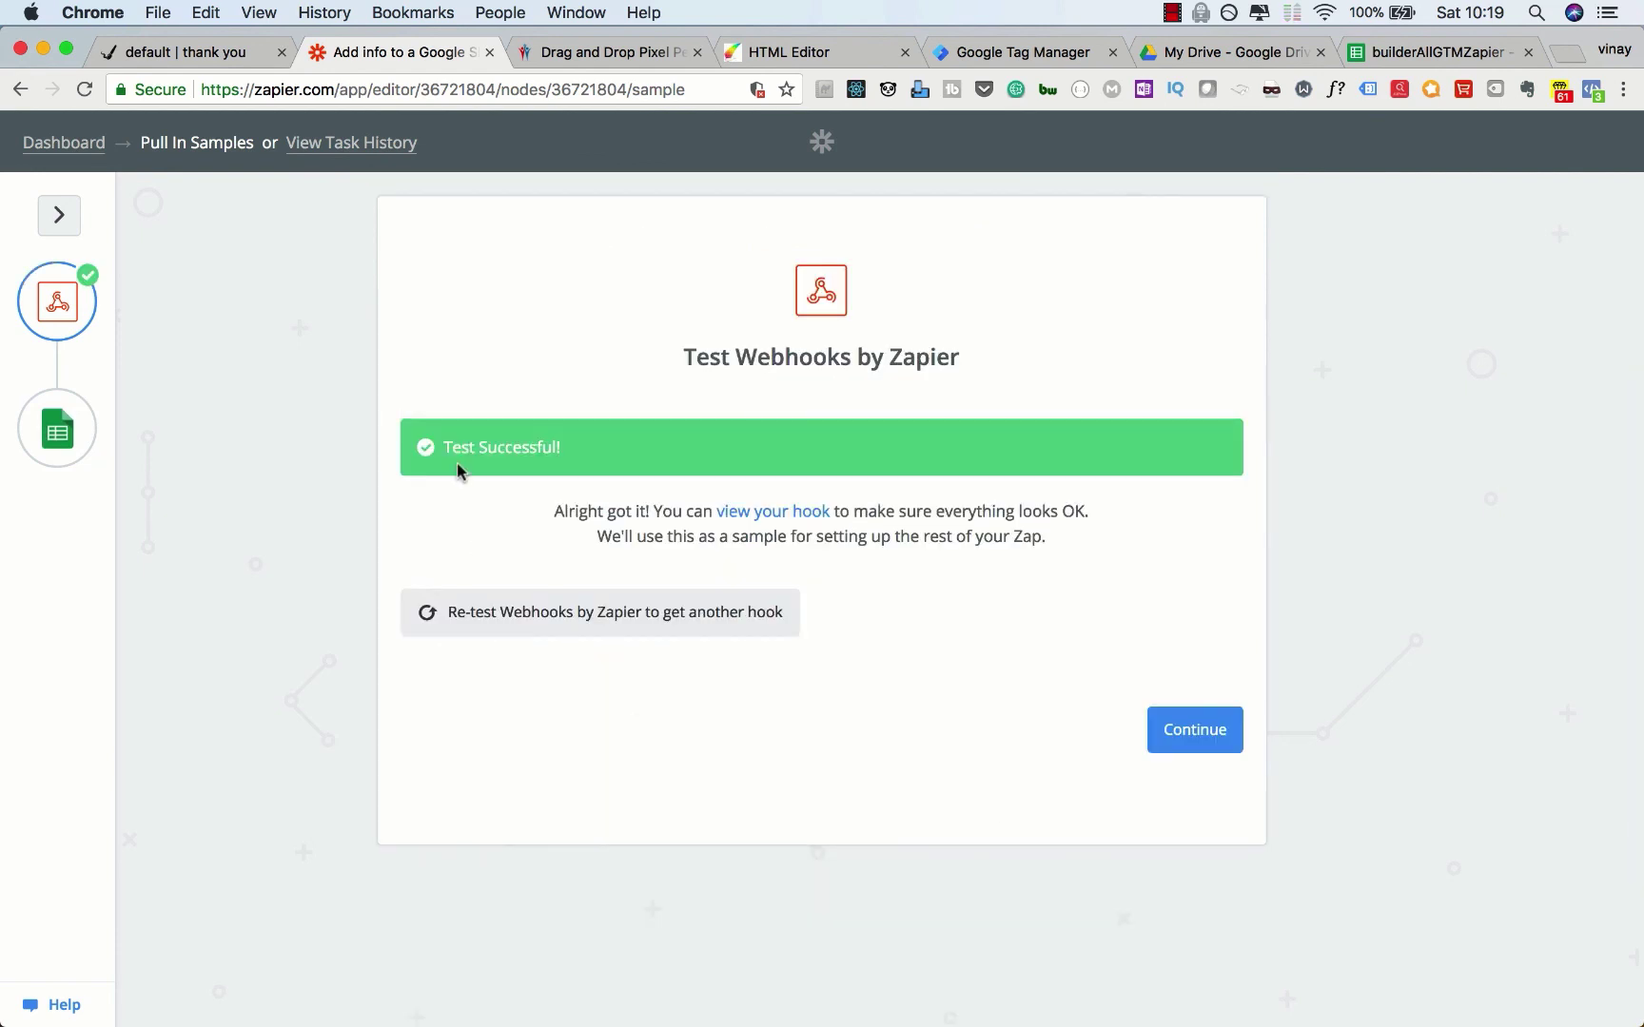
# Step: Continue past the successful webhook test and verify the connected Google Sheets account
pyautogui.click(1199, 732)
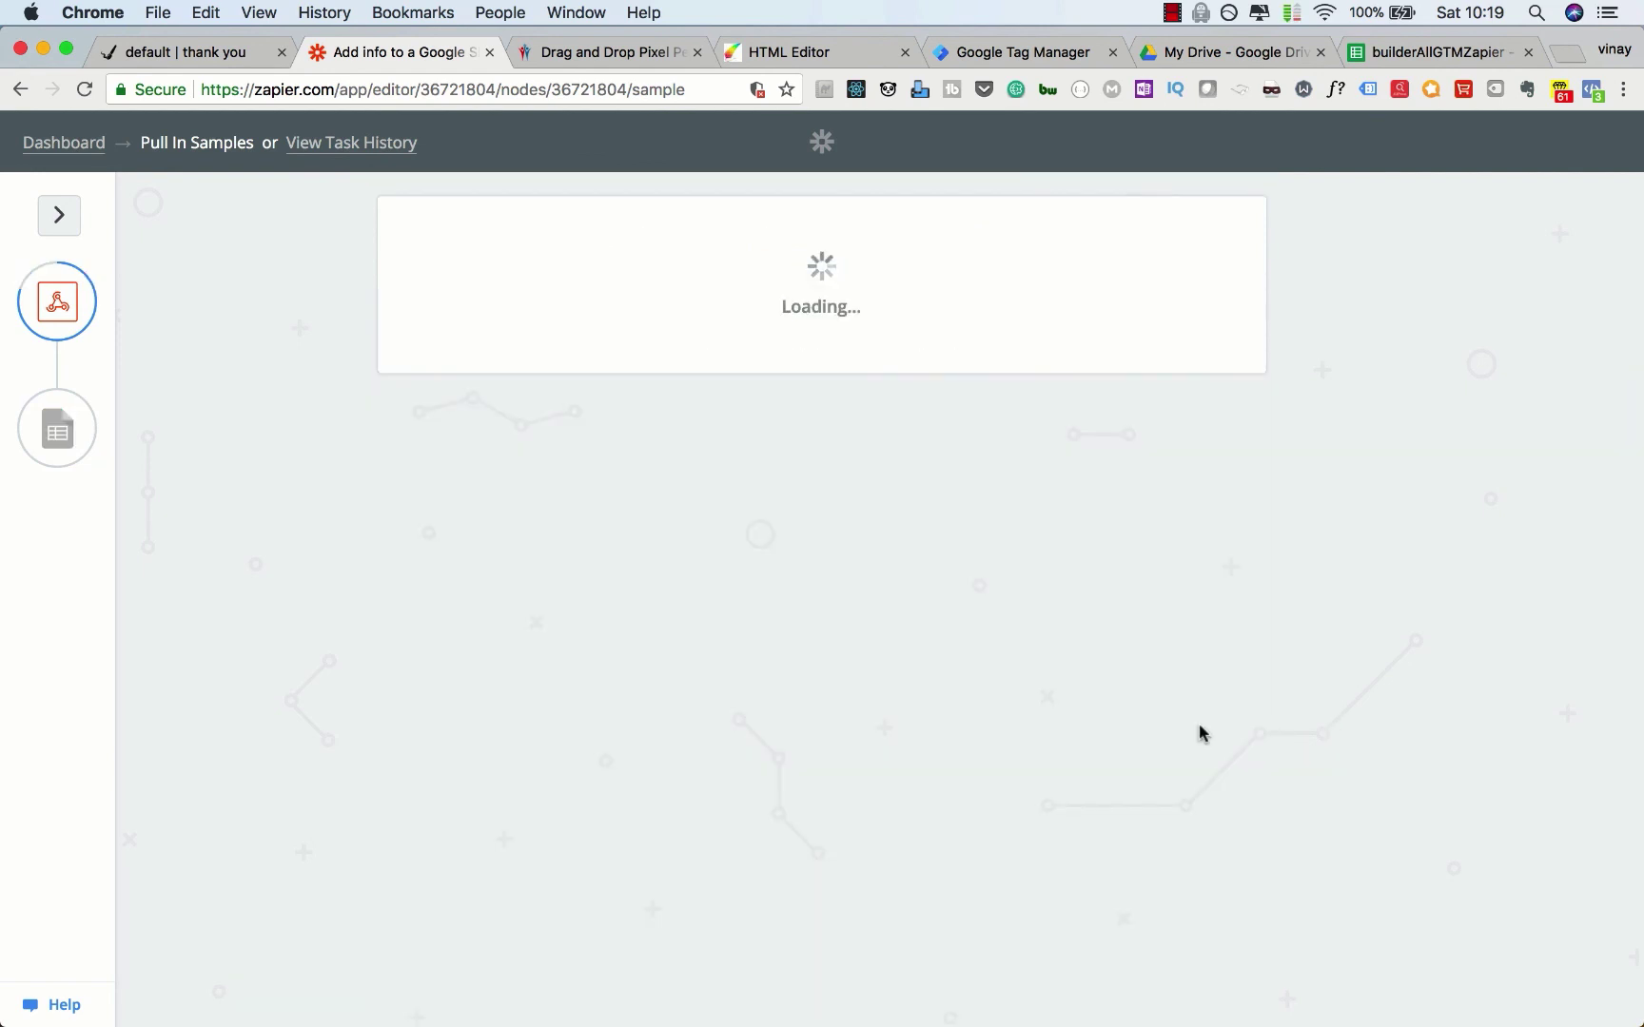
pyautogui.click(1200, 605)
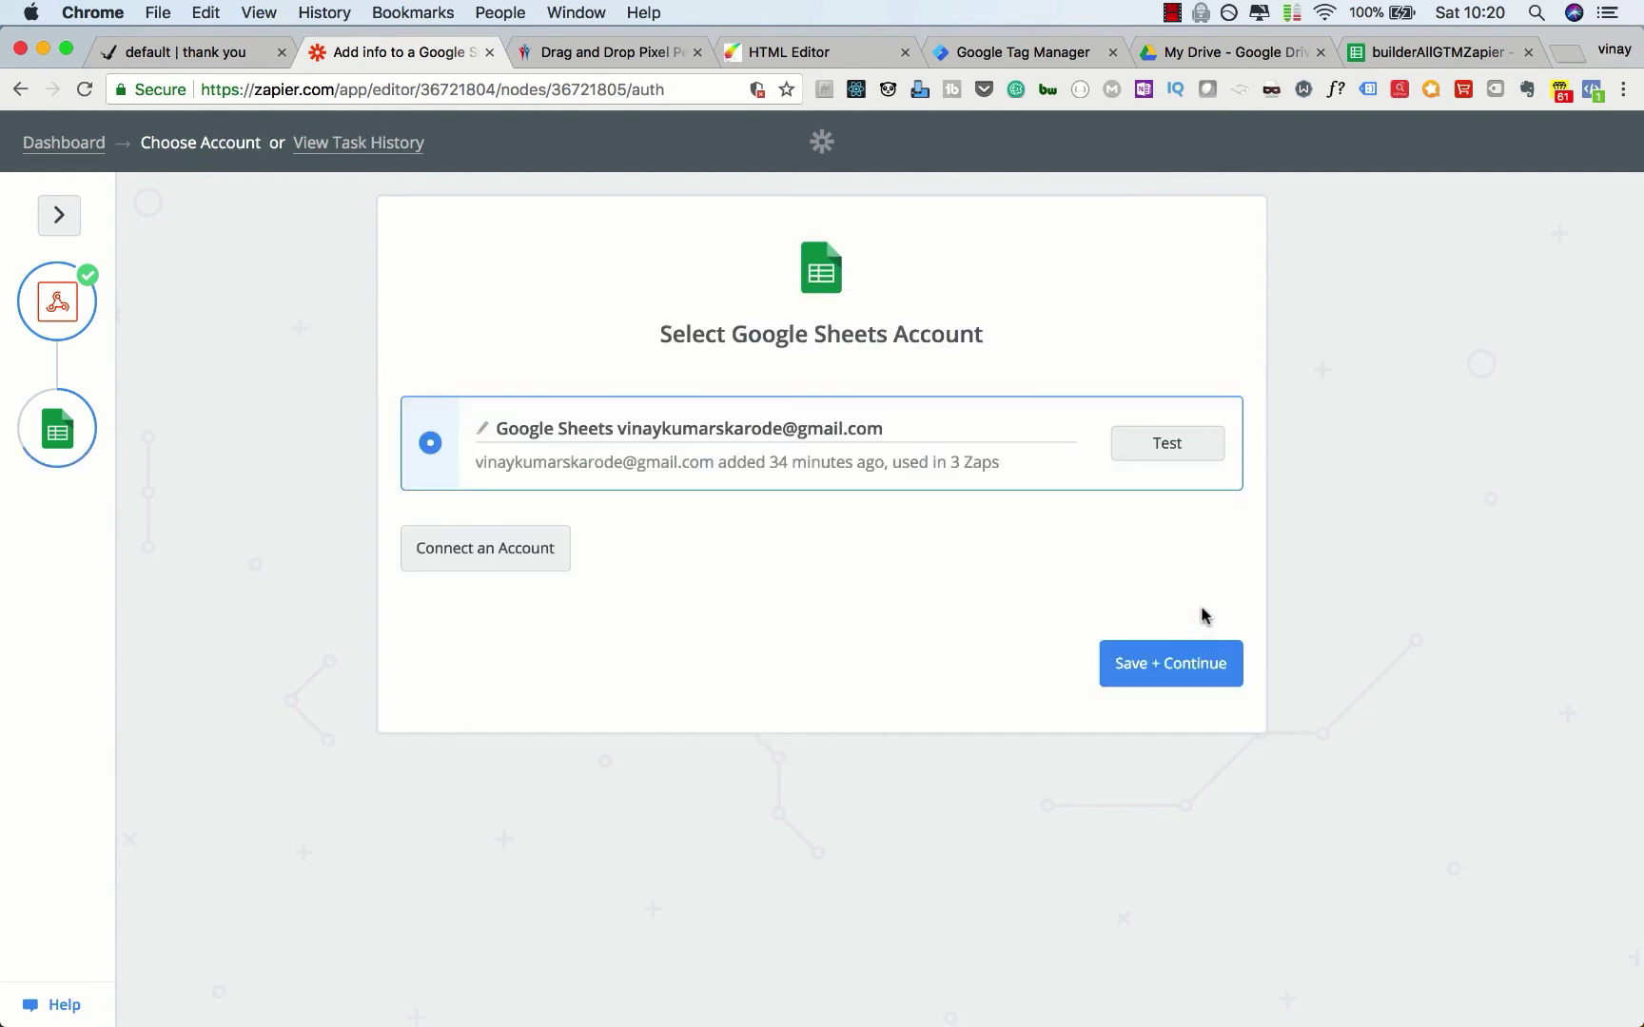
pyautogui.click(1184, 445)
pyautogui.click(1144, 671)
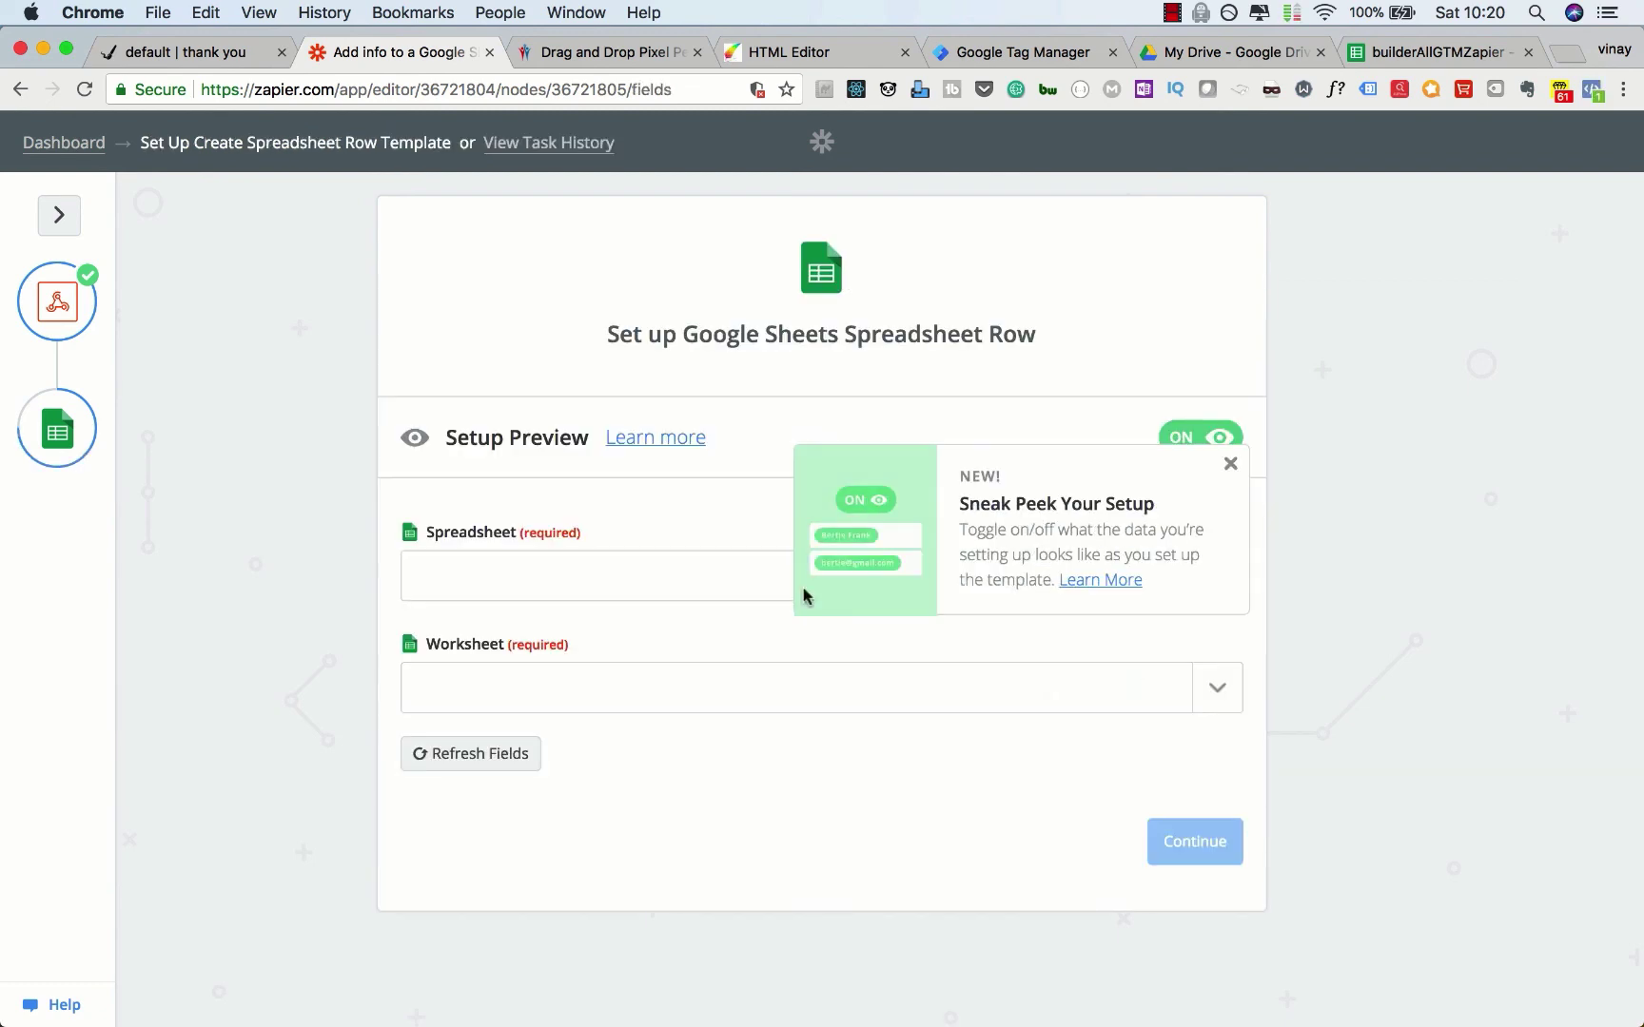
# Step: Point the new-row action at the builderAllGTMZapier spreadsheet's payment worksheet
pyautogui.click(493, 587)
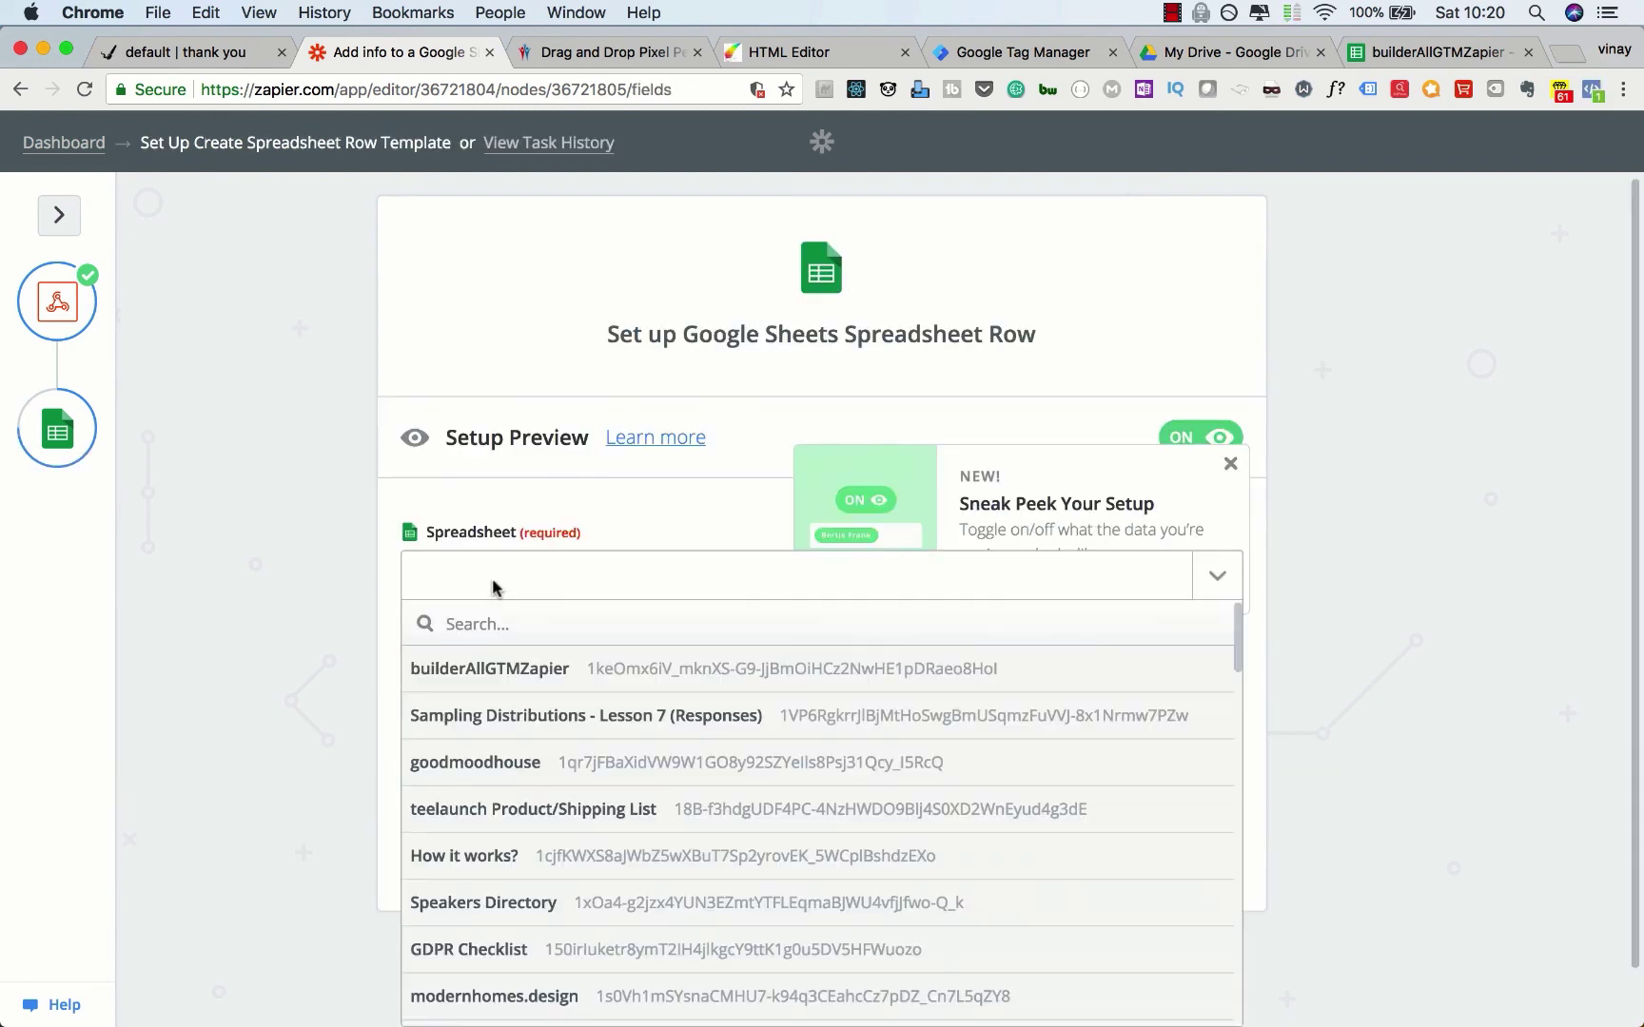
pyautogui.click(485, 666)
pyautogui.click(487, 679)
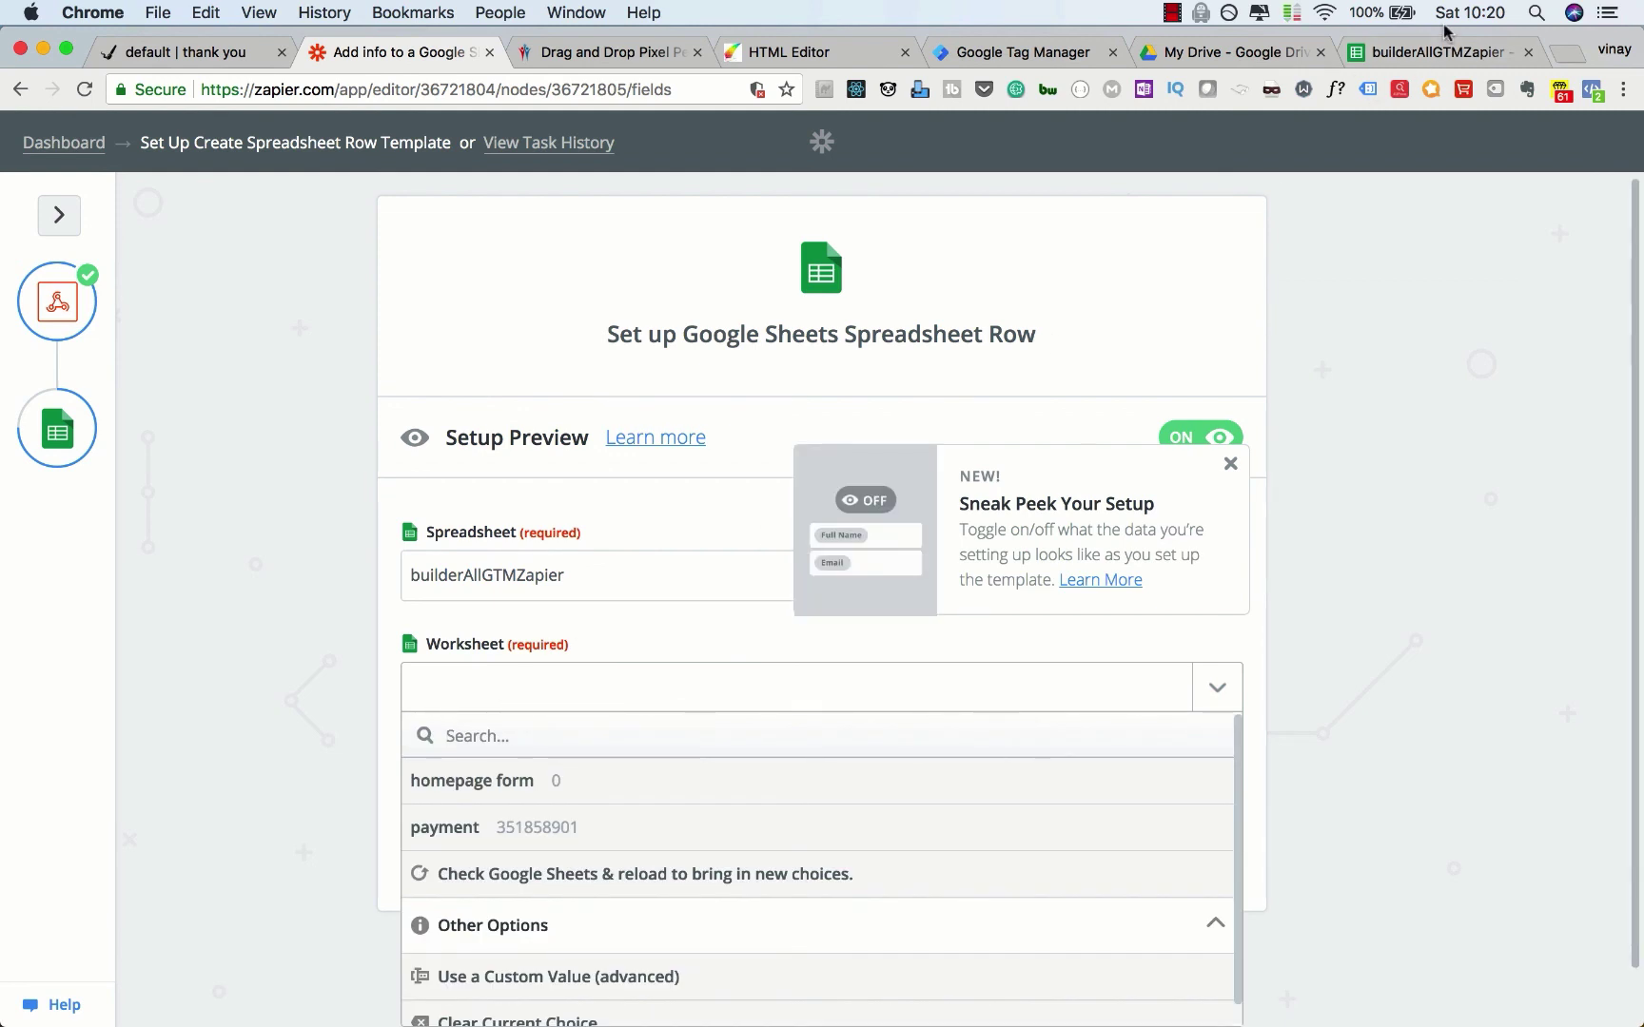
pyautogui.click(1429, 52)
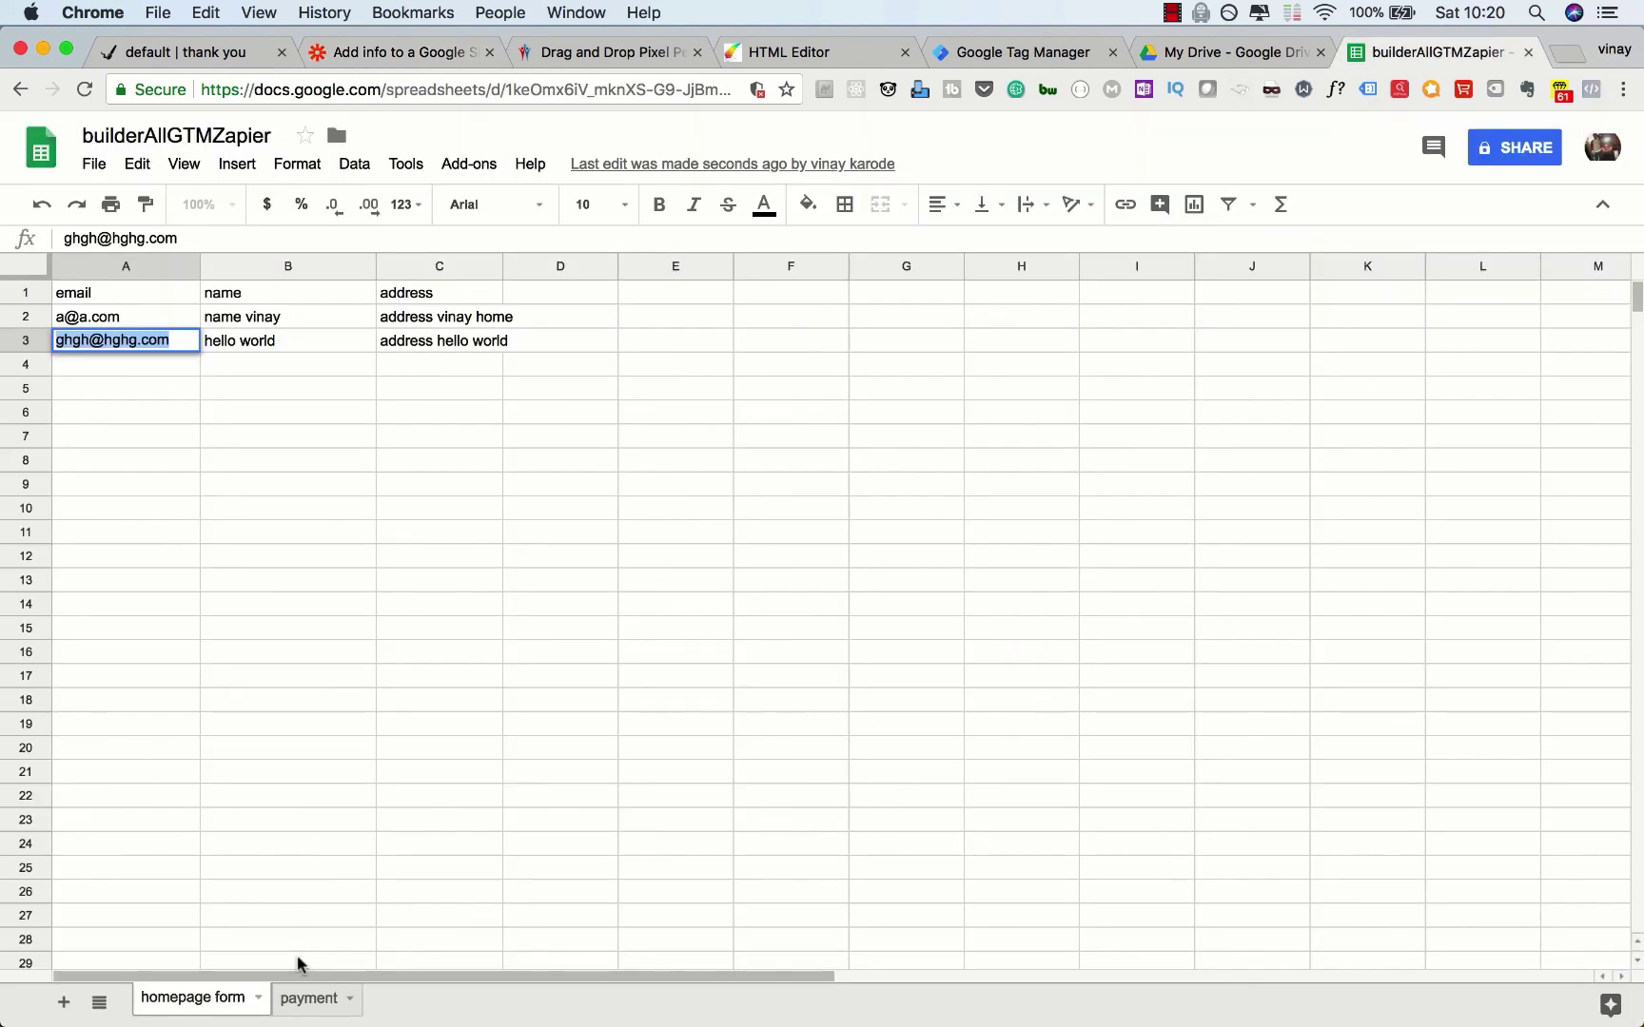
pyautogui.click(301, 1004)
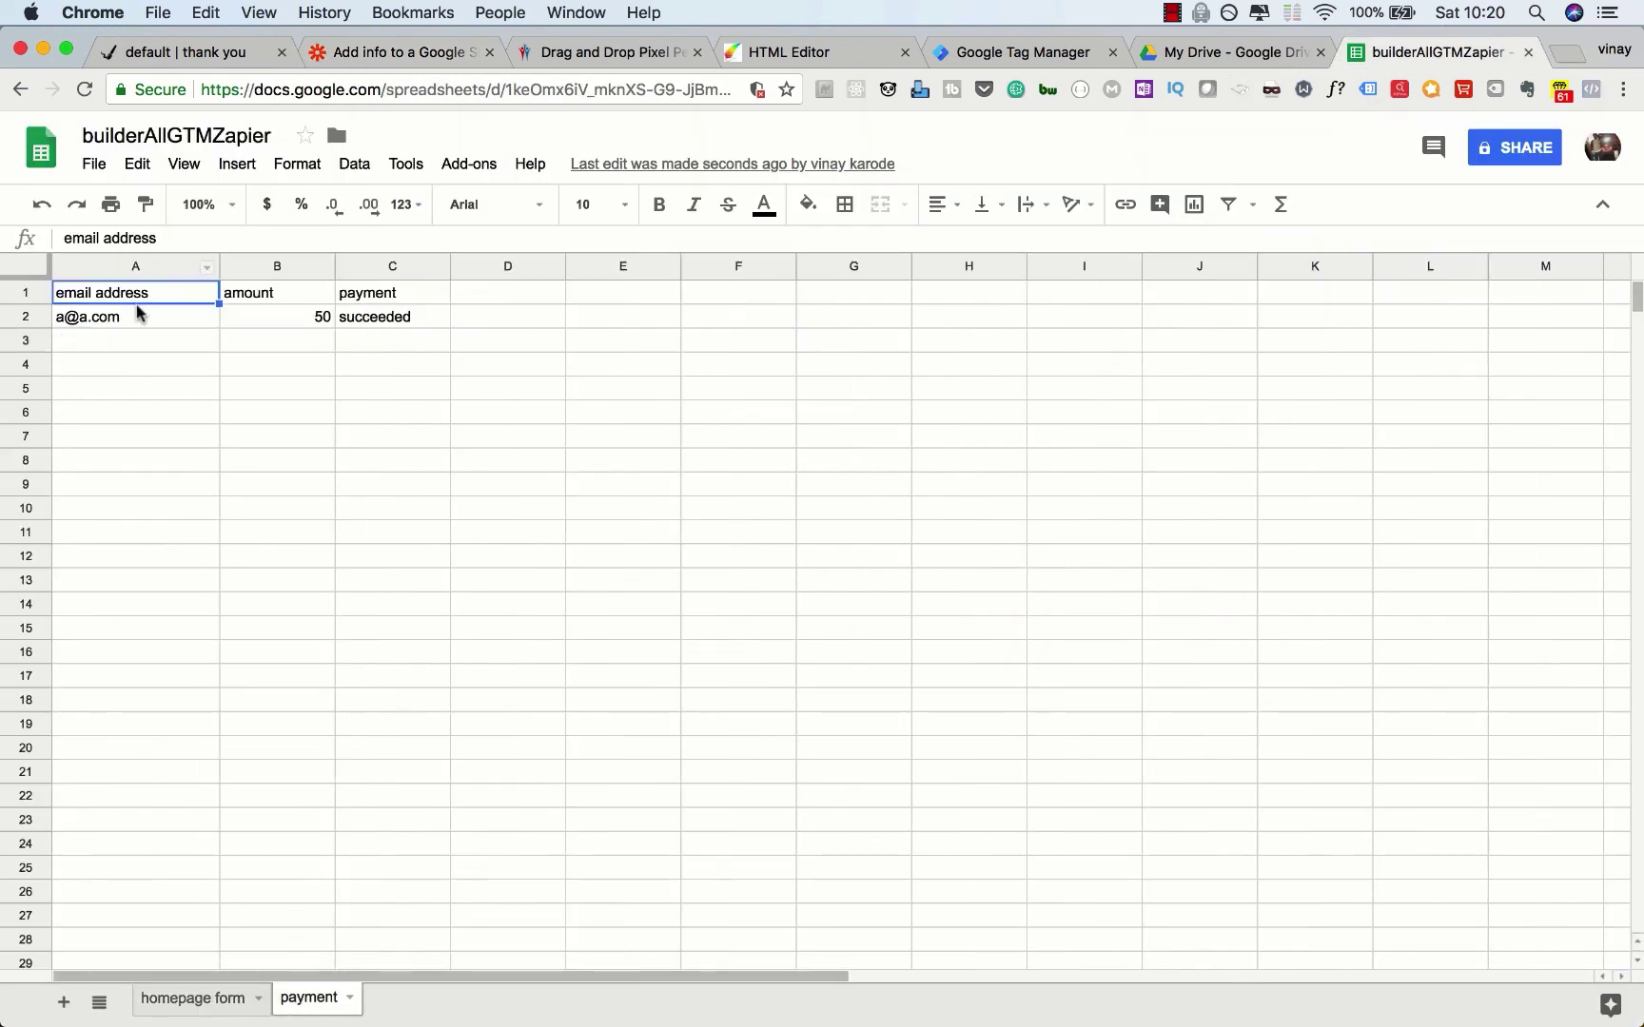
pyautogui.click(400, 52)
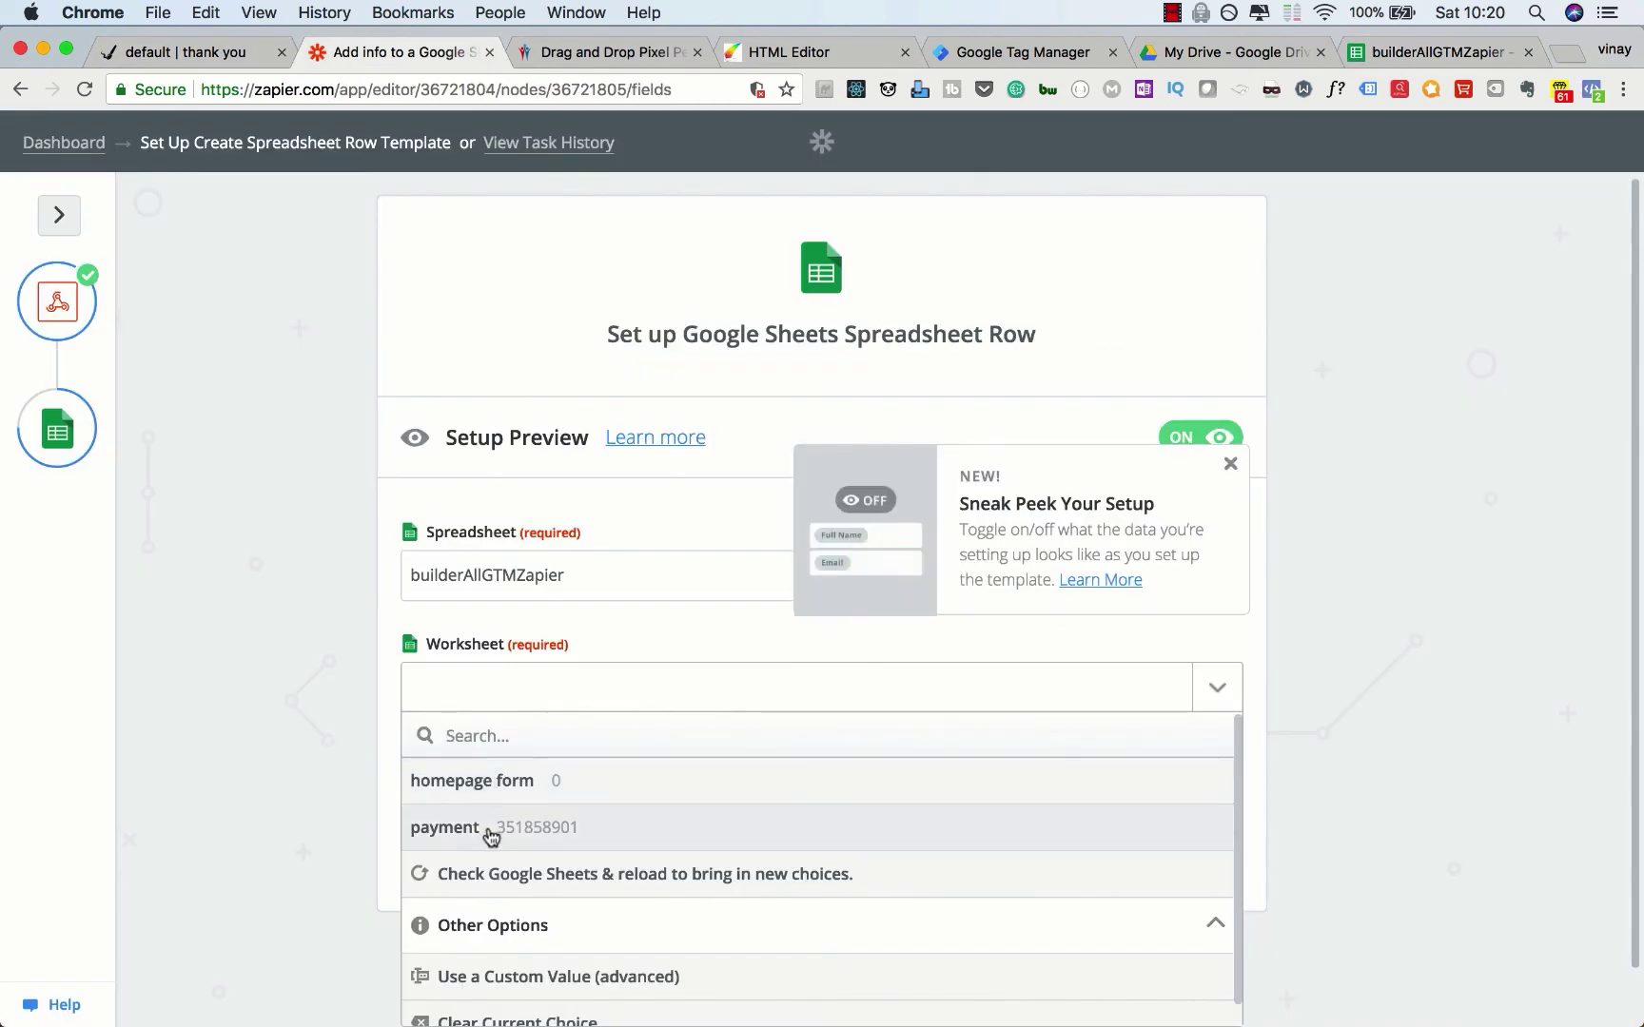
pyautogui.click(488, 836)
pyautogui.scroll(-3, 1322, 539)
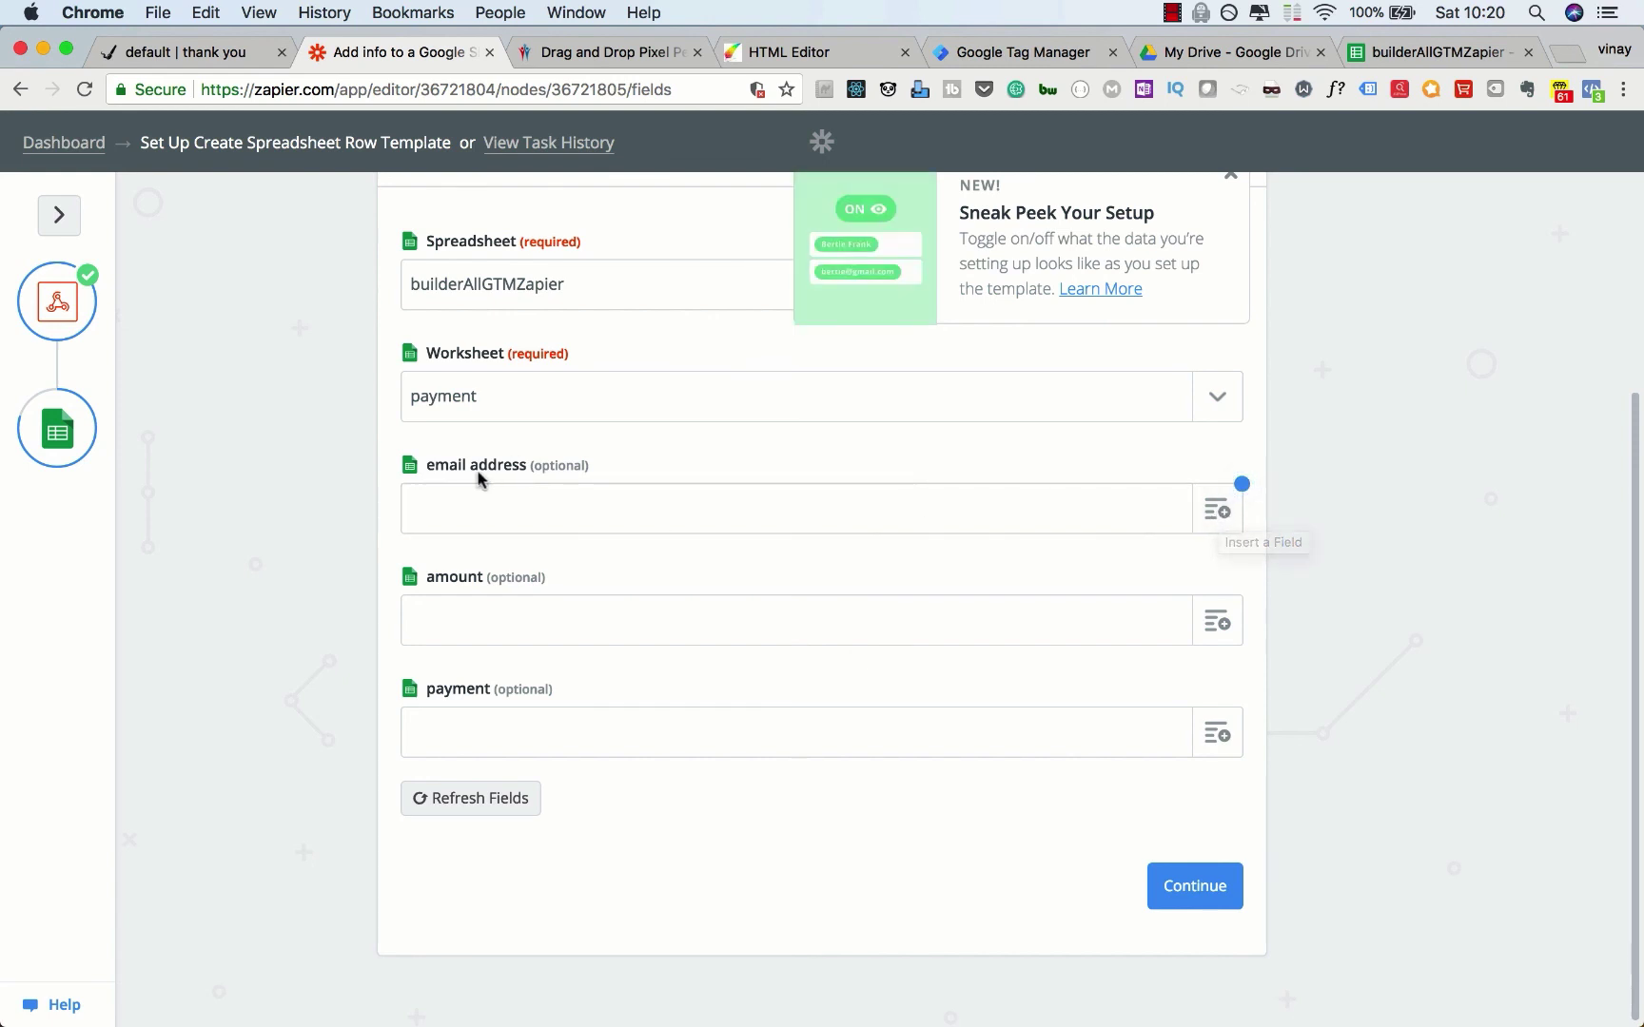
# Step: Map Payment[charge][source][name] (the payer's email) into the email address column
pyautogui.click(1211, 519)
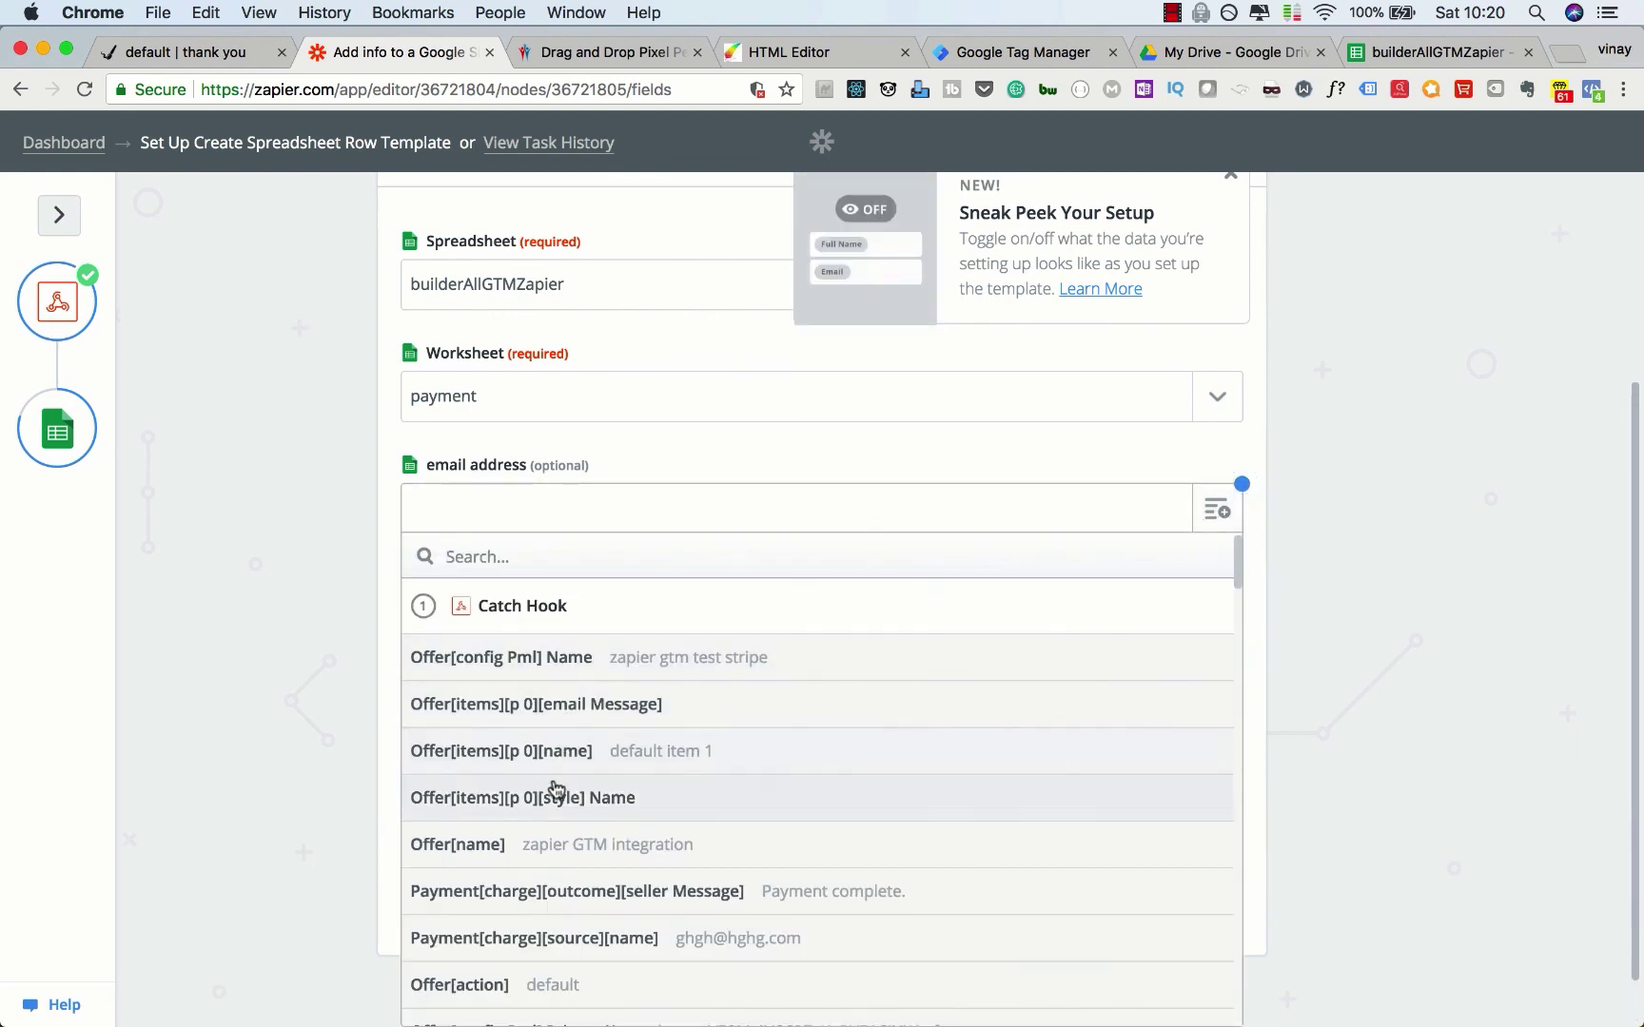
pyautogui.scroll(-1, 556, 787)
pyautogui.scroll(-10, 556, 787)
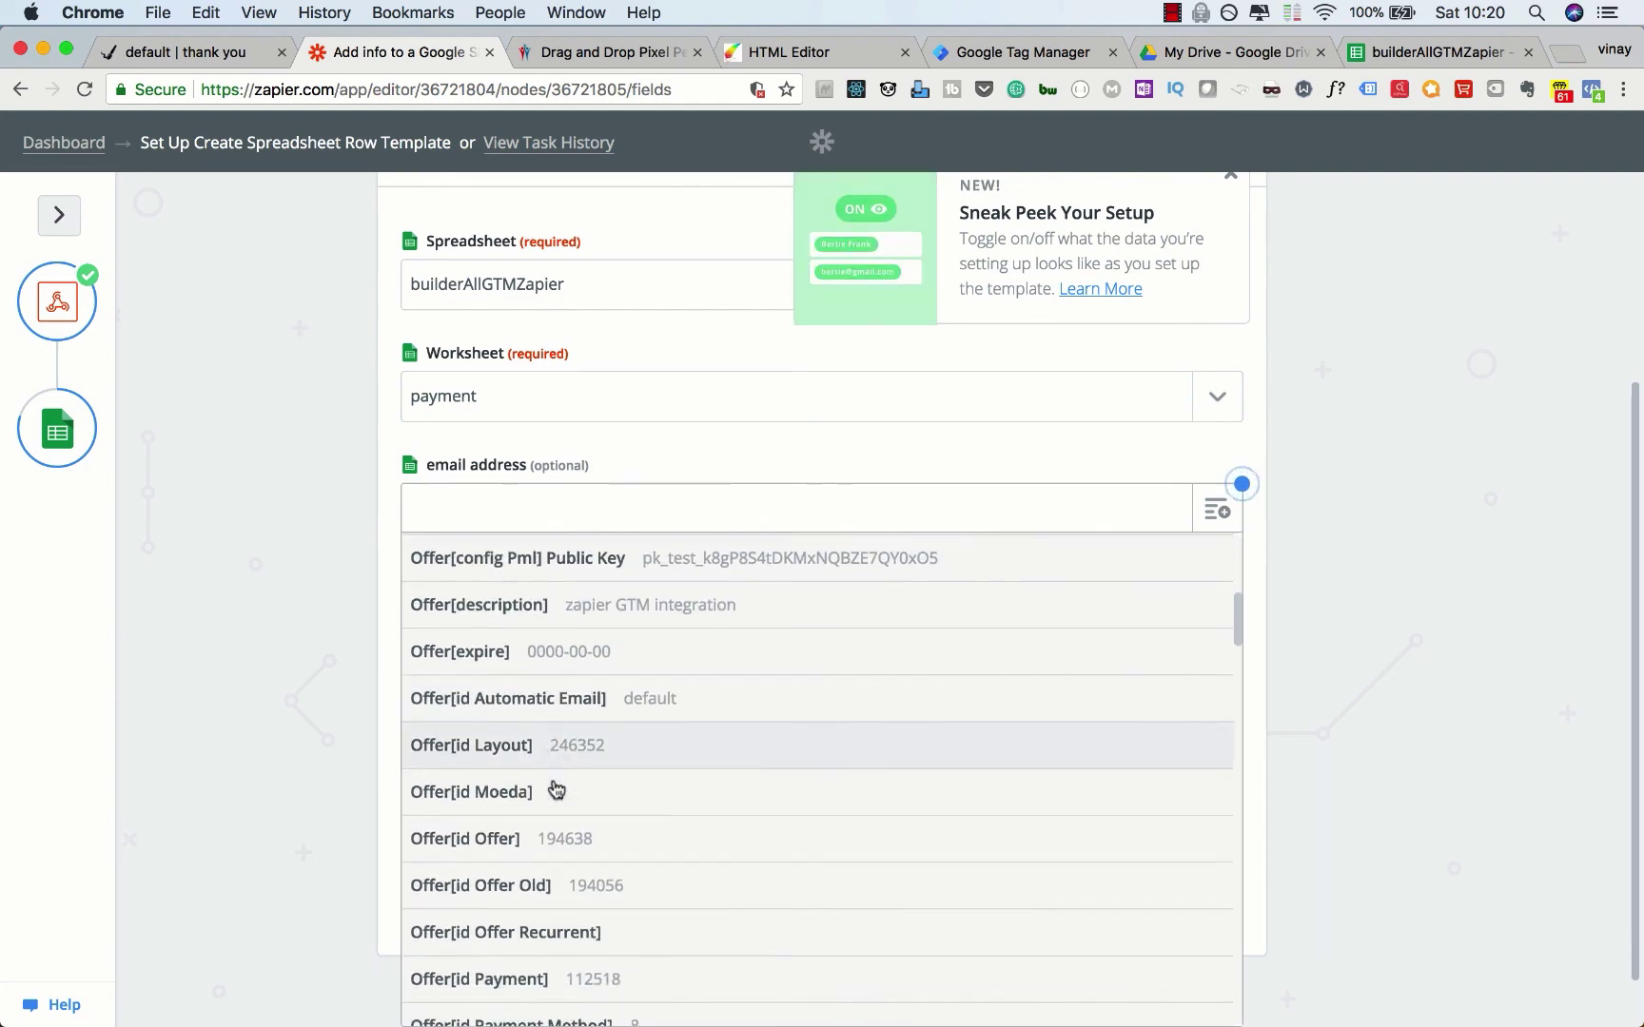
pyautogui.scroll(-12, 556, 787)
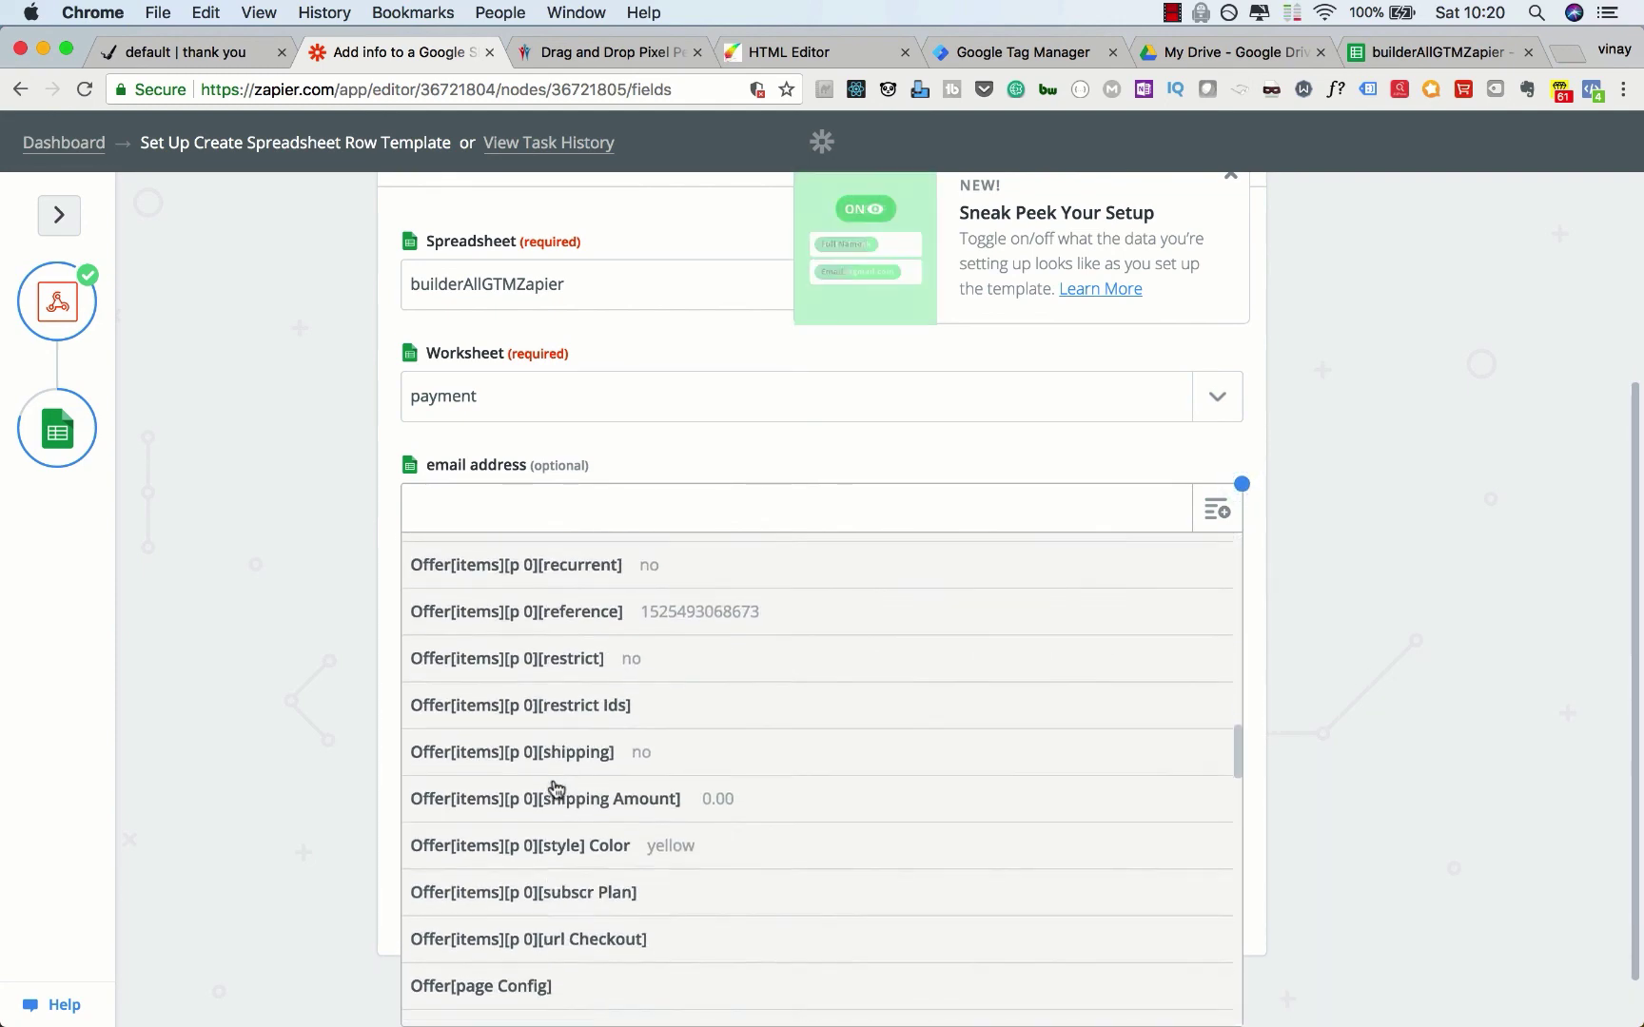
pyautogui.scroll(-8, 557, 788)
pyautogui.scroll(18, 556, 788)
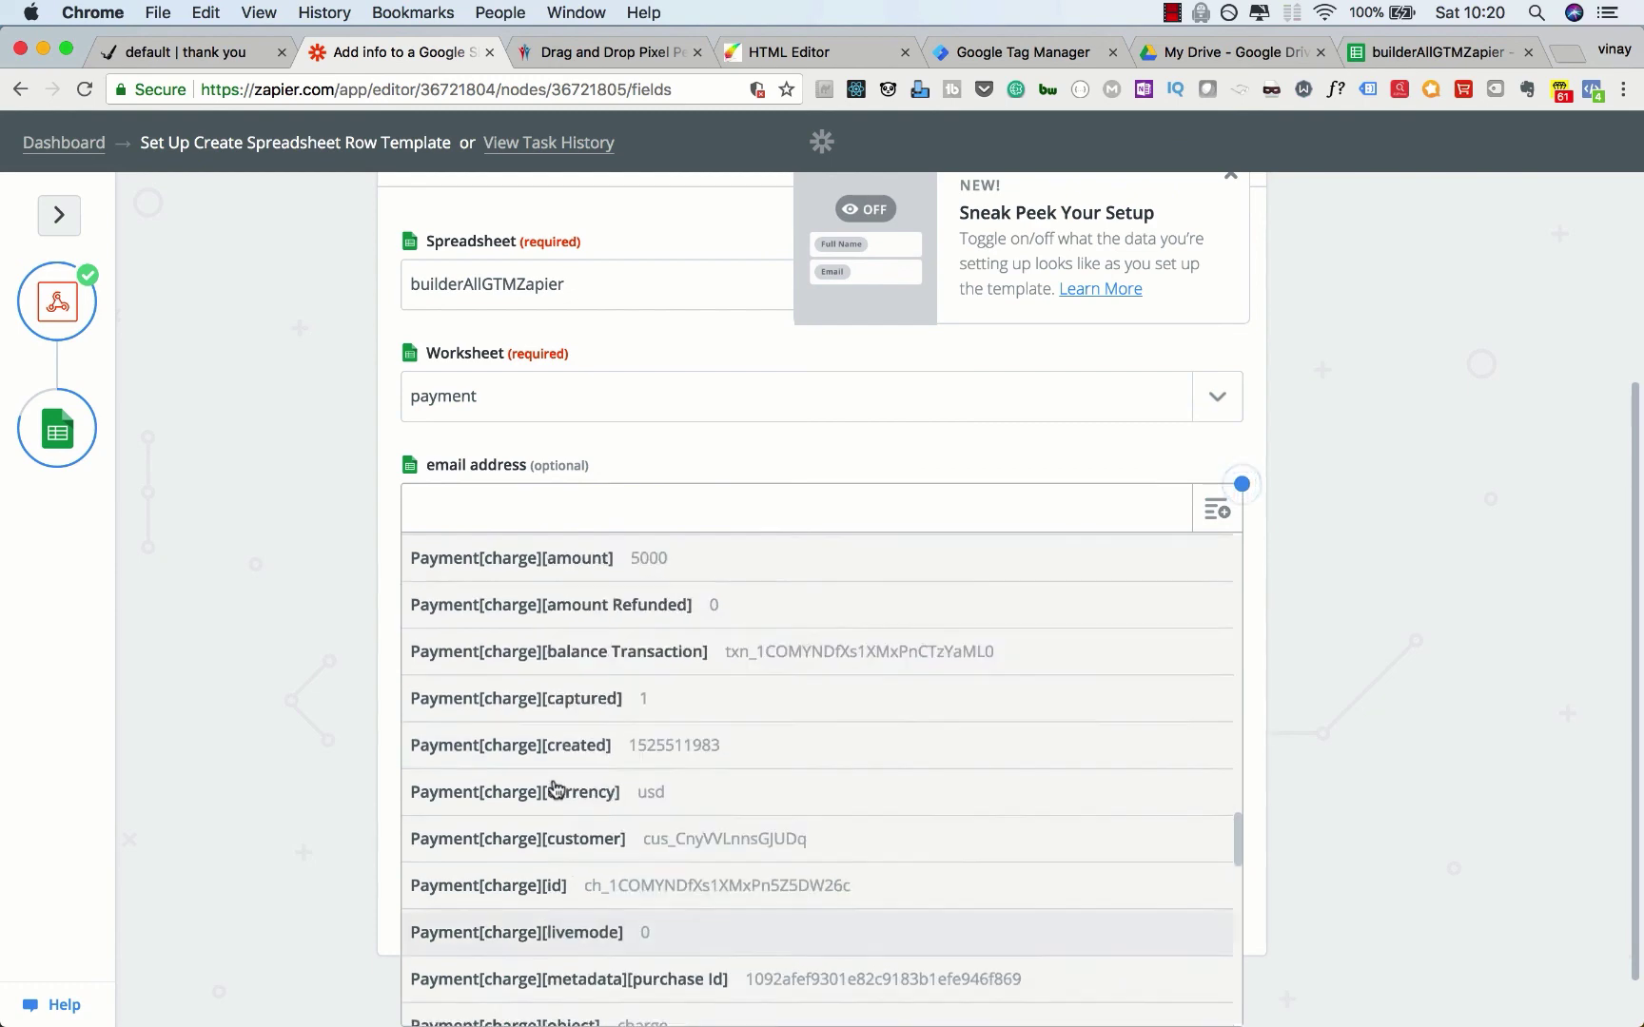
pyautogui.scroll(2, 556, 787)
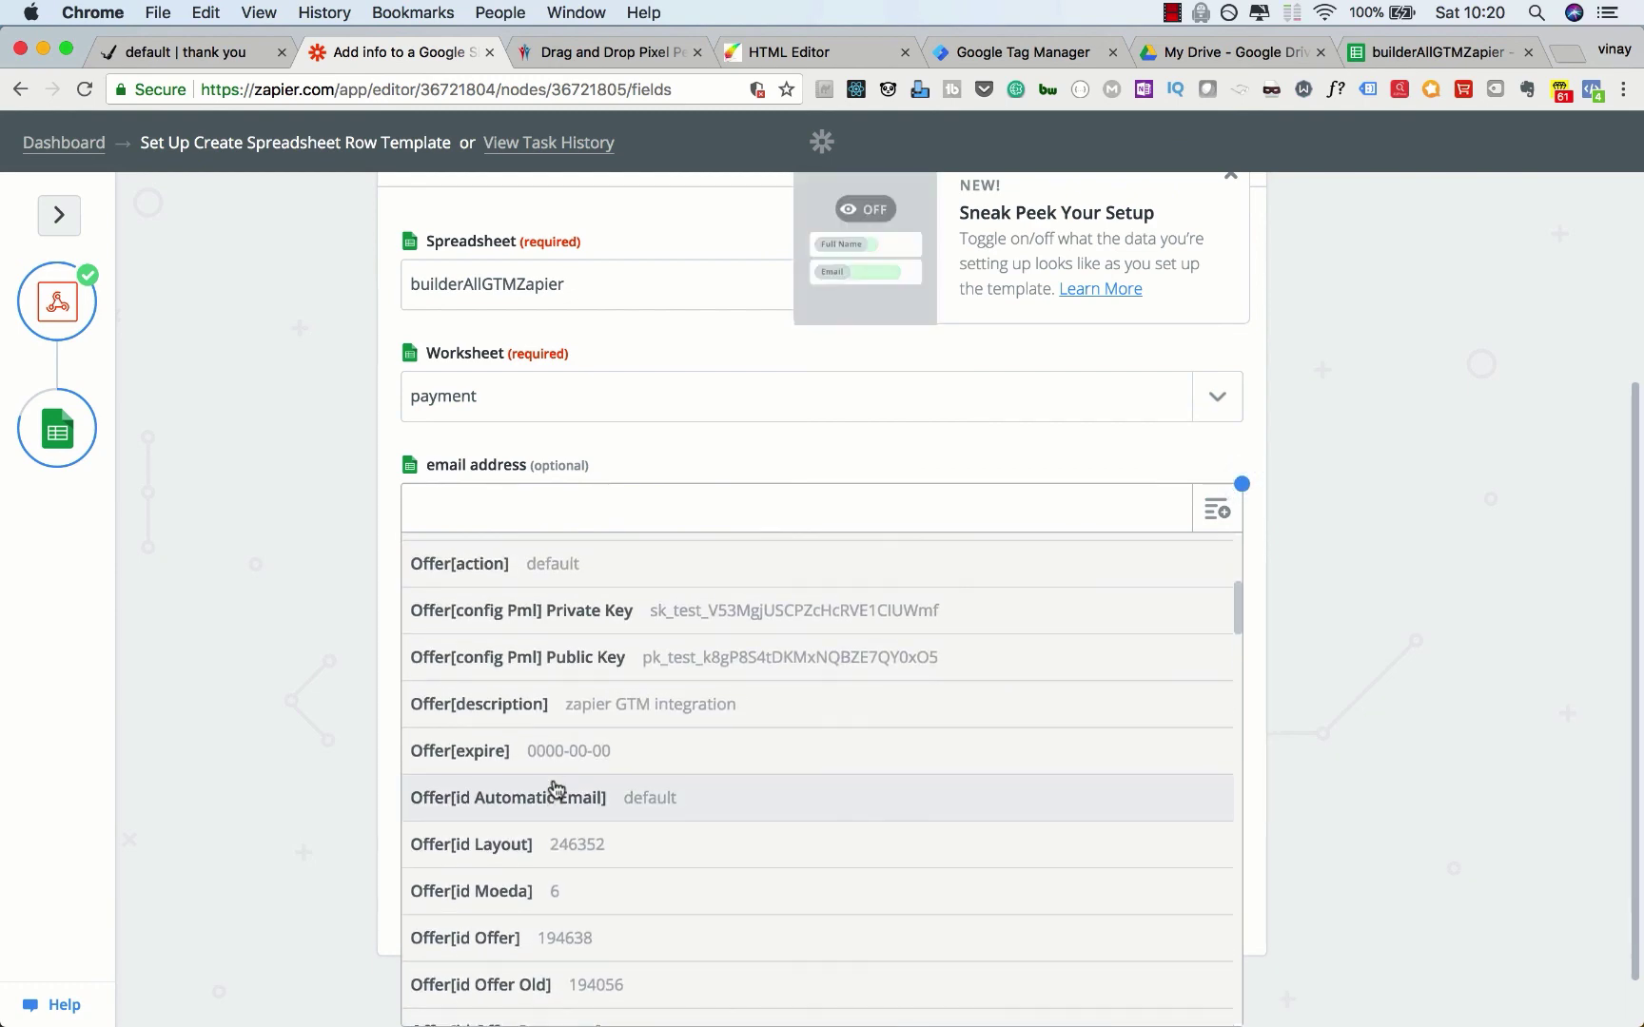
pyautogui.scroll(3, 744, 820)
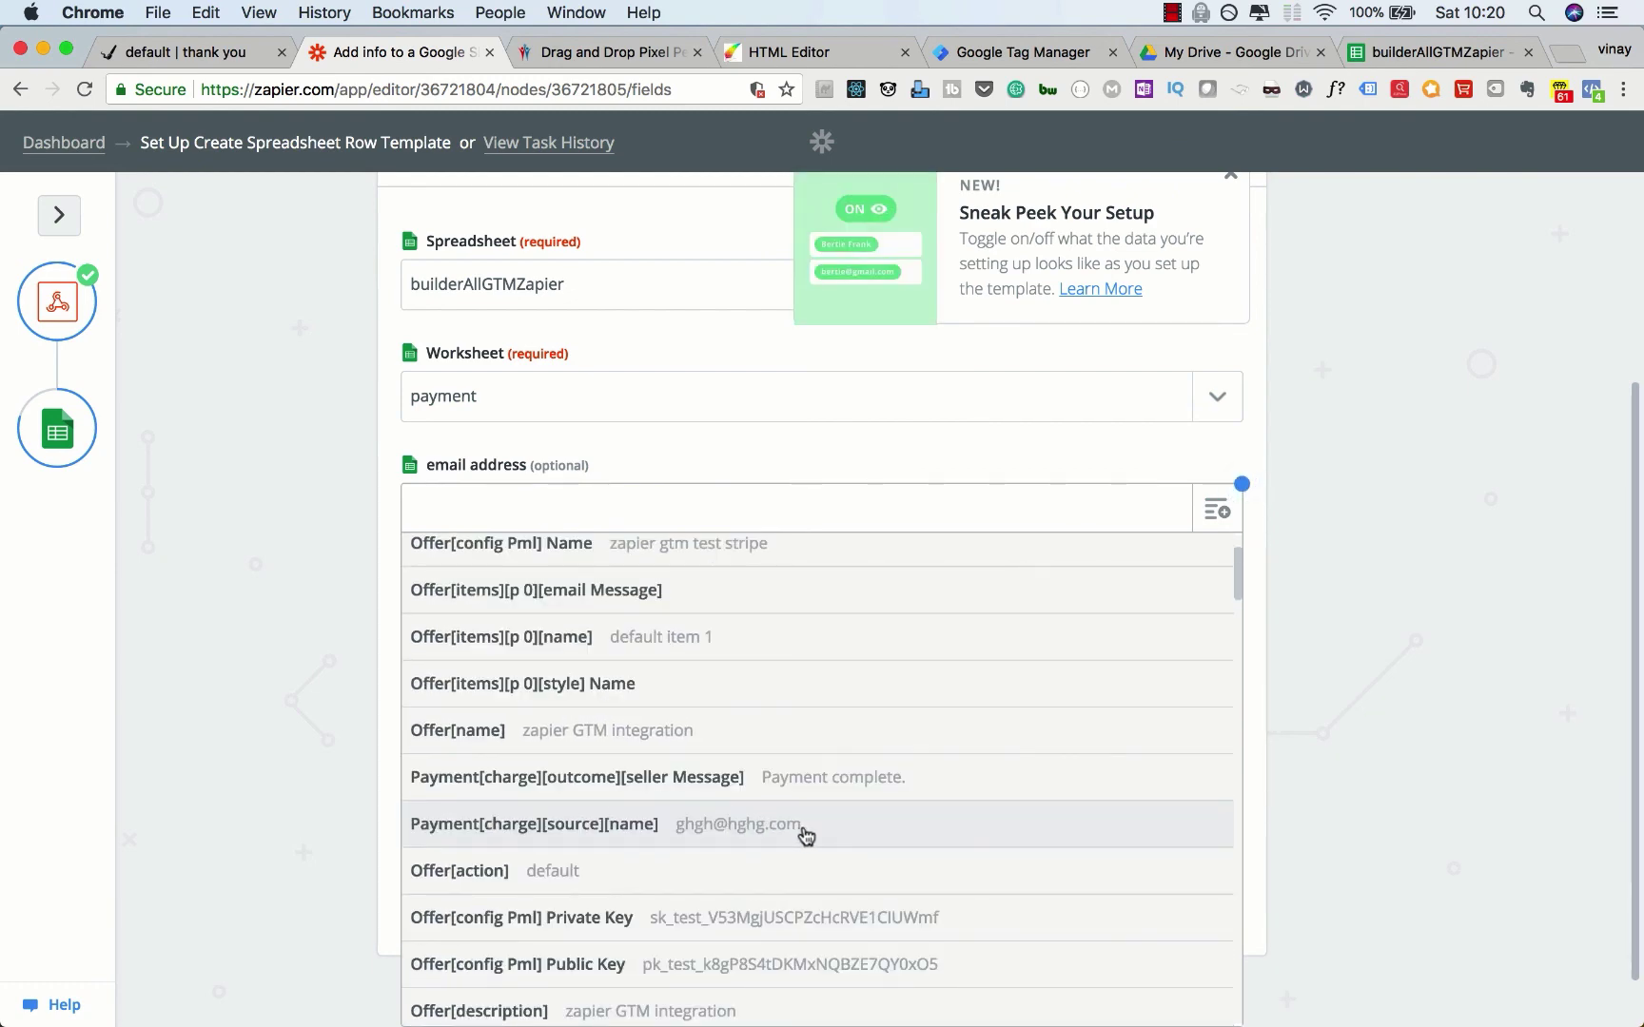
pyautogui.click(801, 835)
# Step: Map the 50.00 amount and Payment[charge][status] 'succeeded' into amount and payment, then continue to testing
pyautogui.click(1079, 624)
pyautogui.scroll(-5, 727, 745)
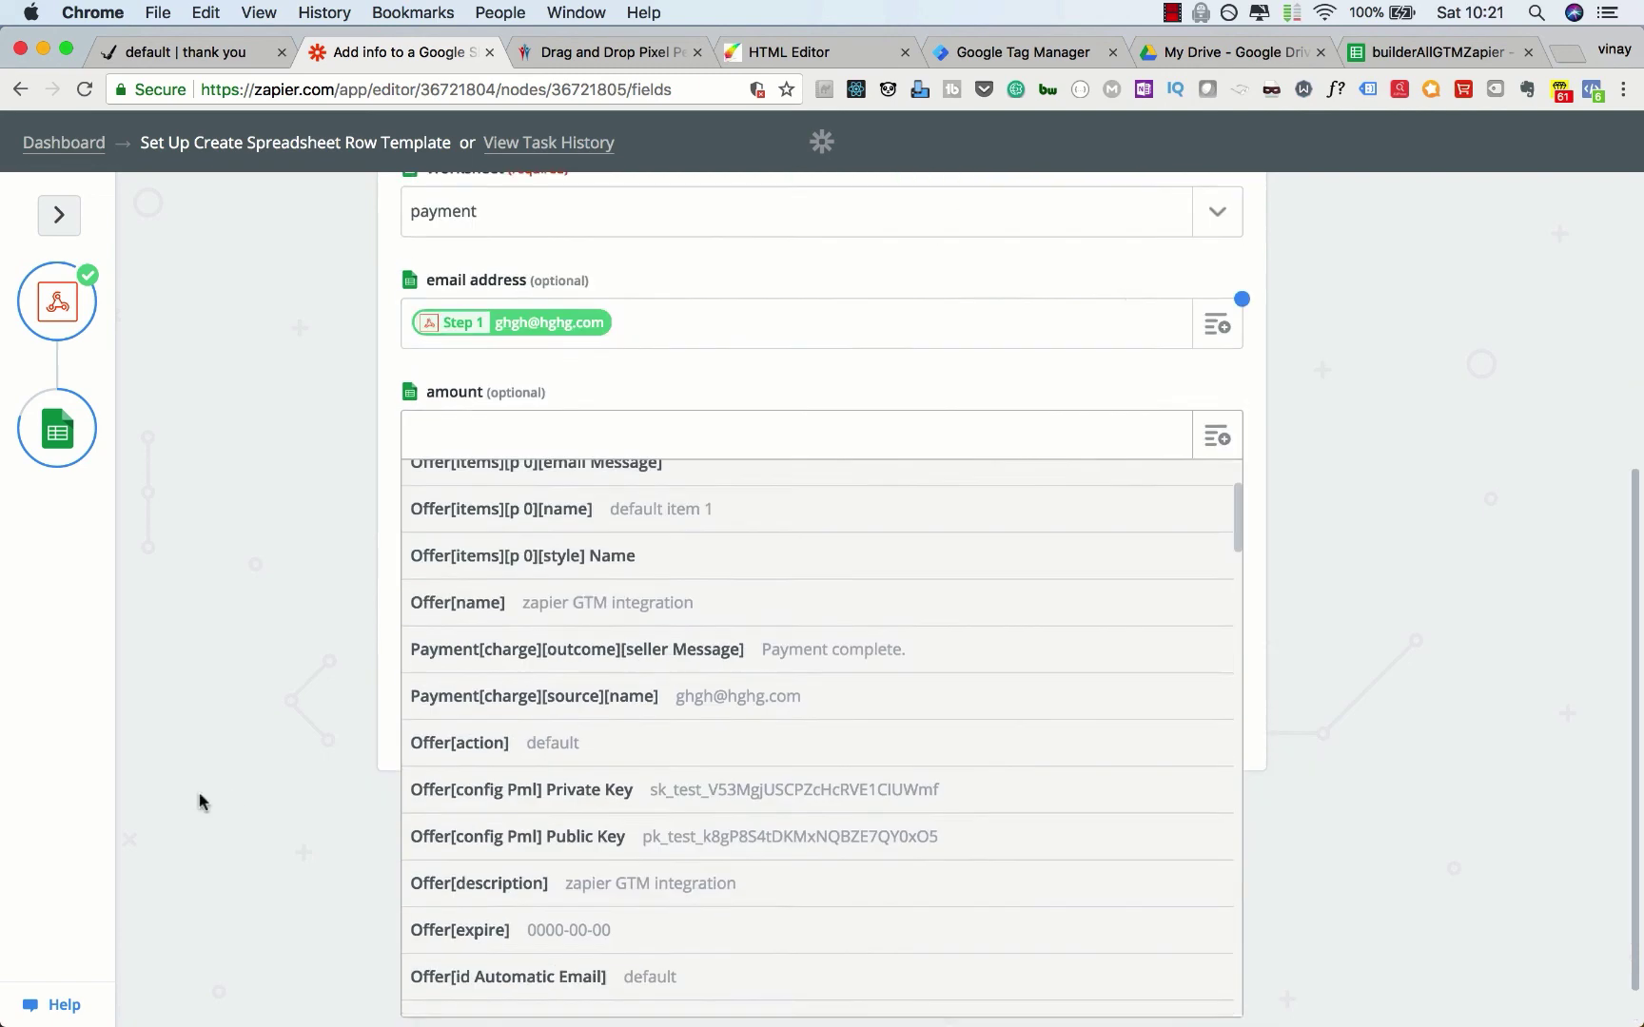
pyautogui.click(664, 612)
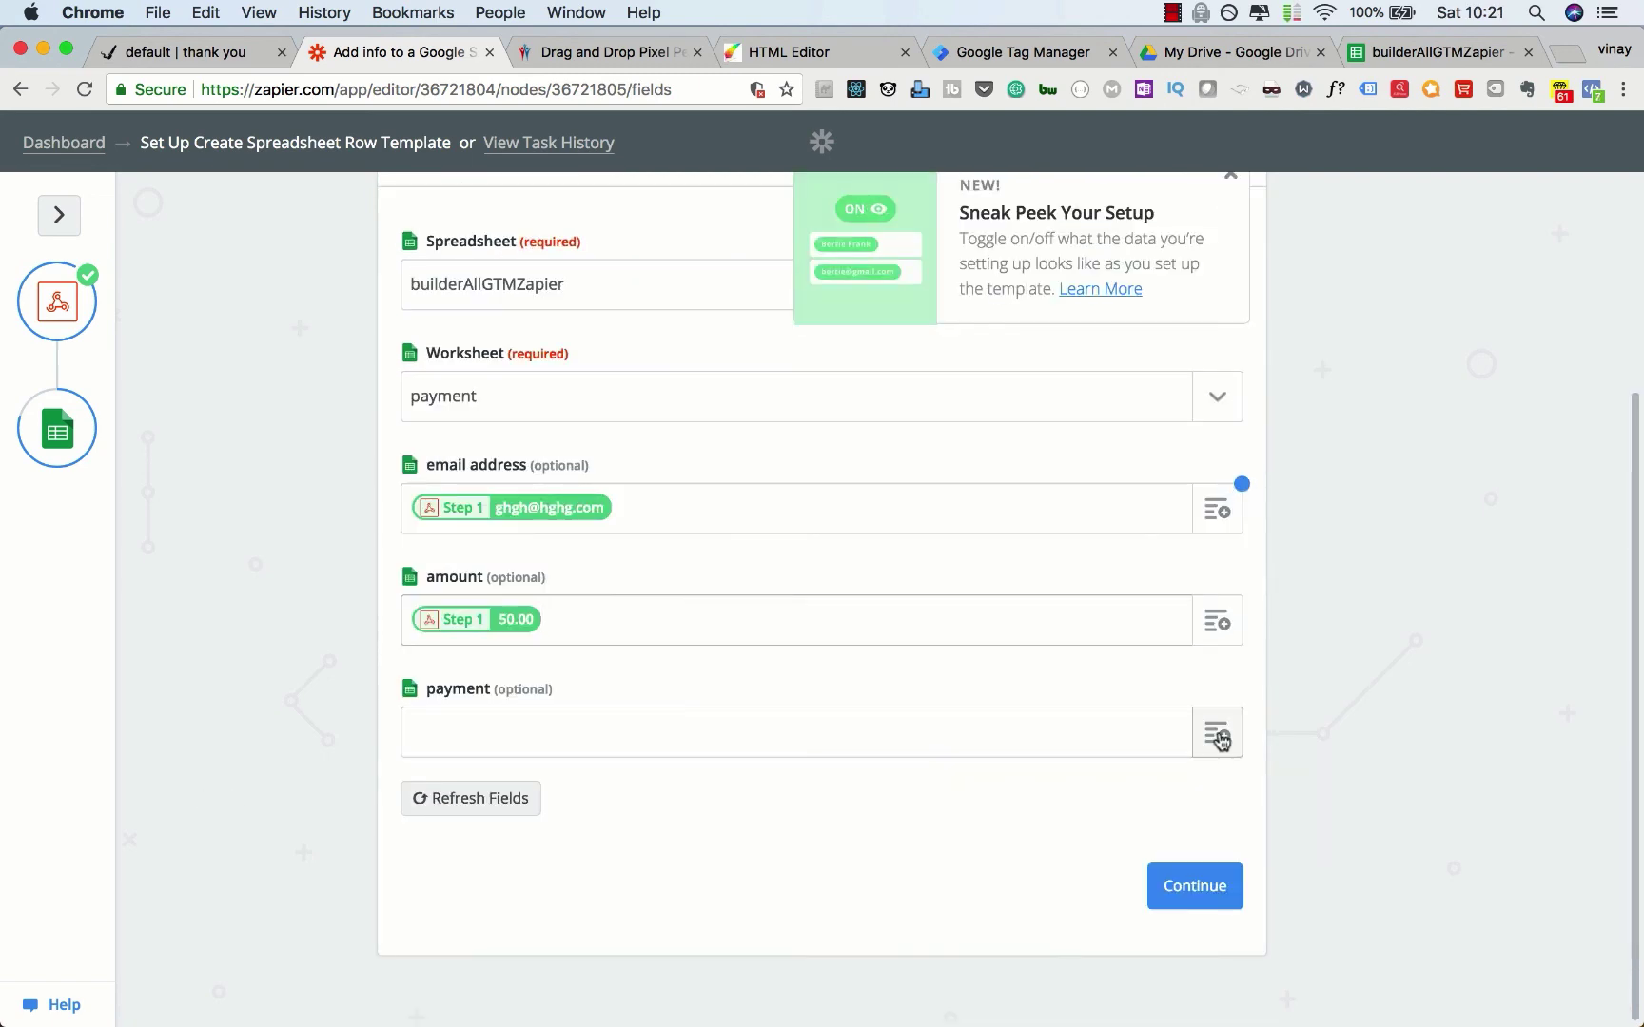
pyautogui.click(1215, 738)
pyautogui.scroll(-20, 853, 833)
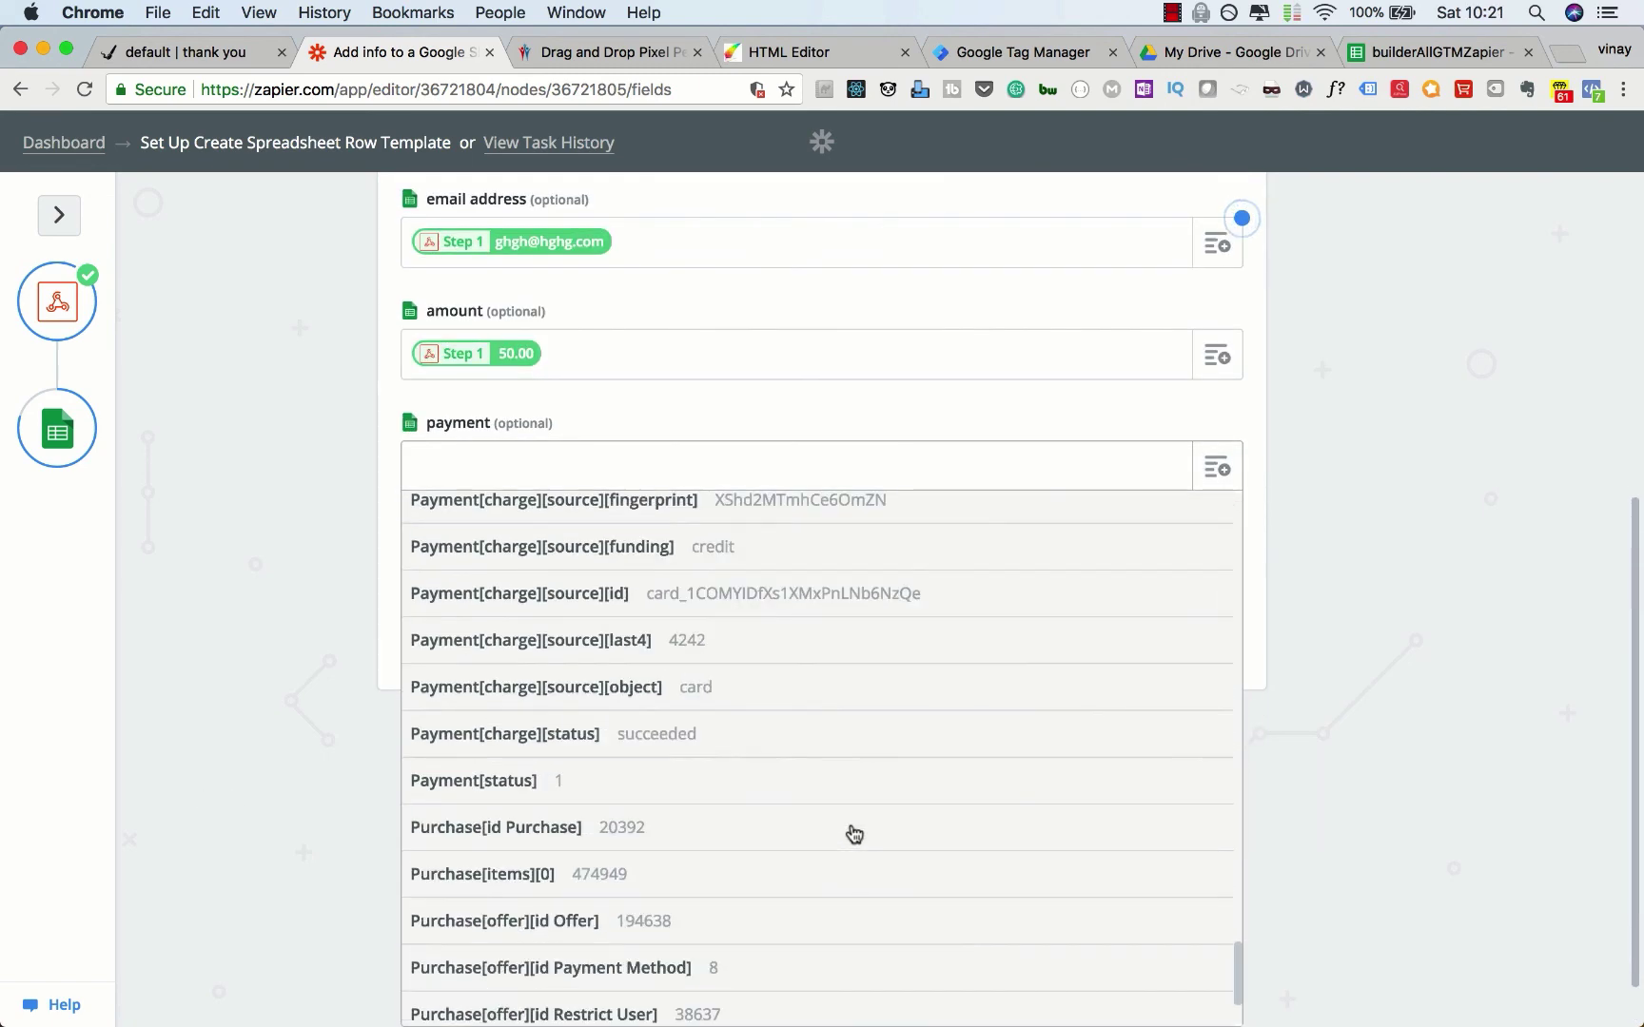
pyautogui.scroll(5, 853, 833)
pyautogui.click(690, 767)
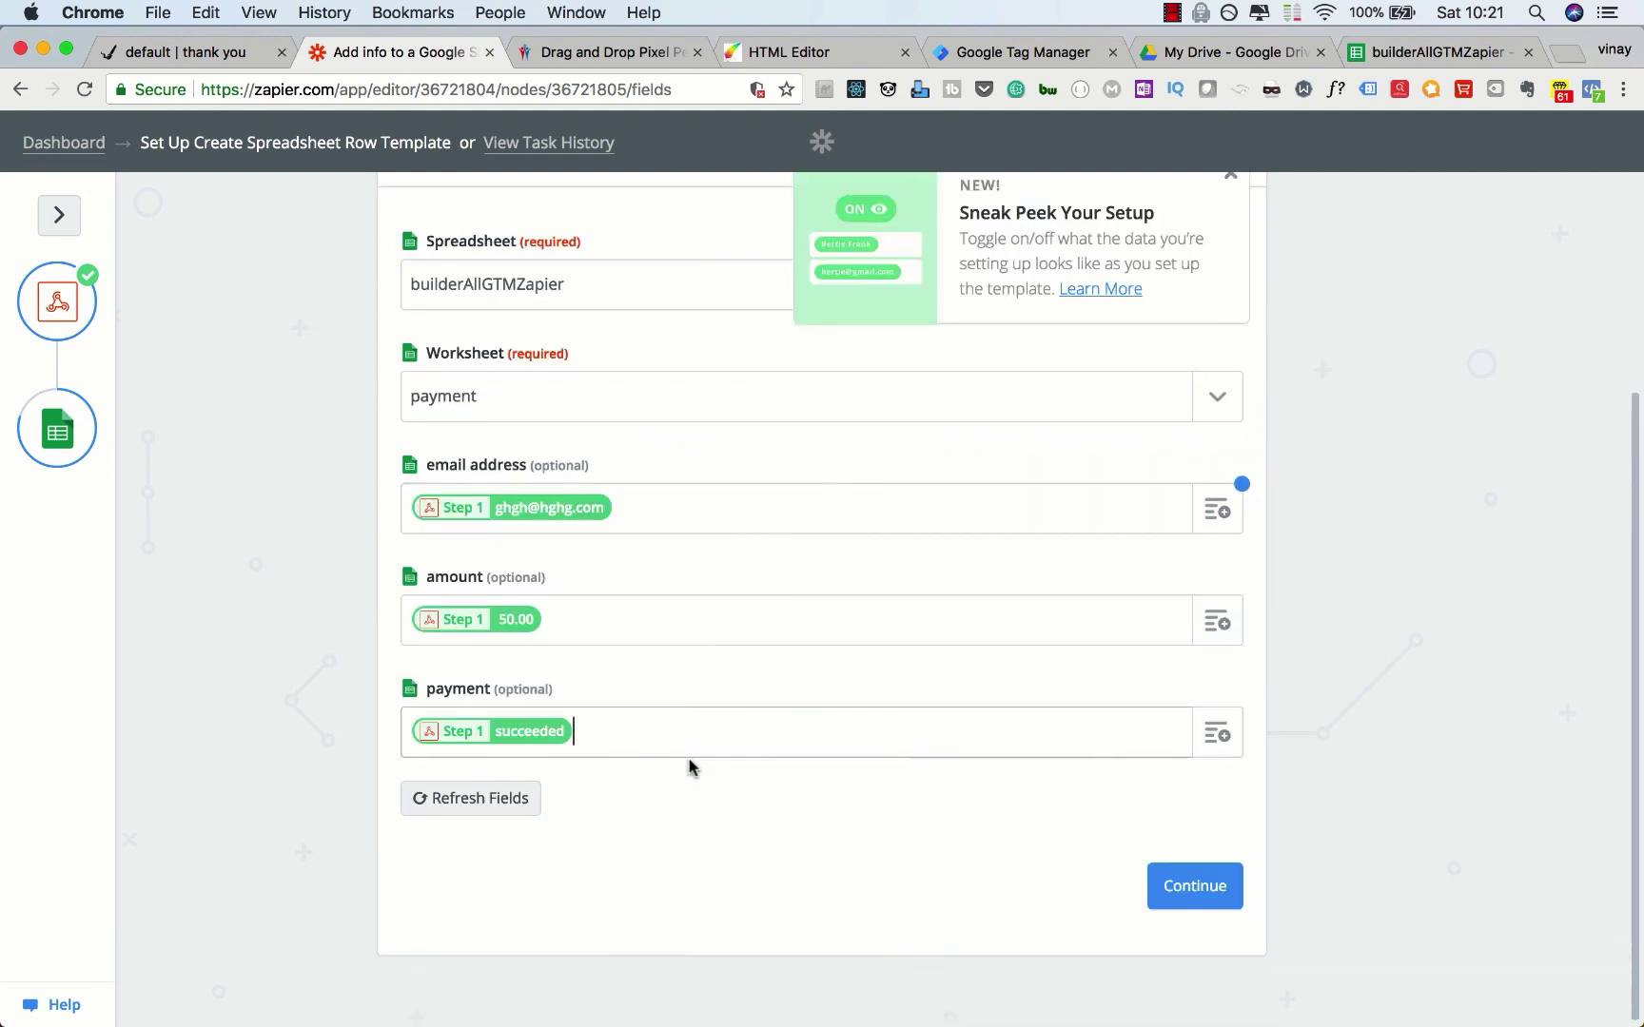
pyautogui.click(1167, 885)
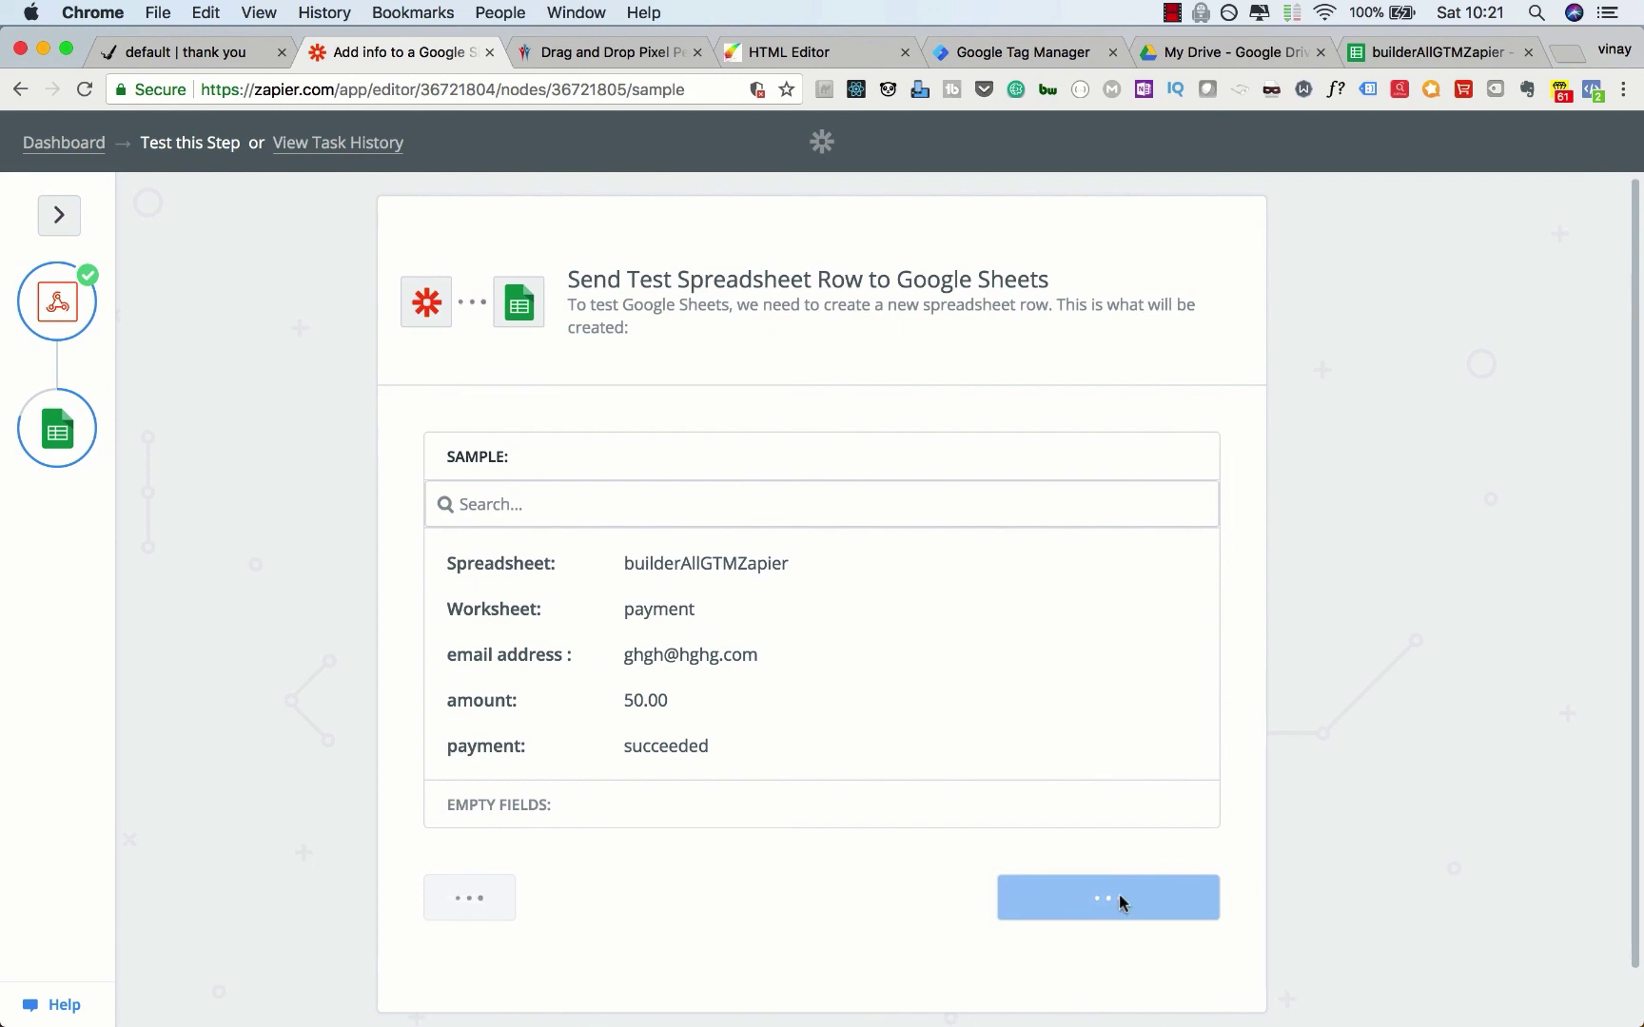
# Step: Verify the payment tab's 50 / succeeded test row, turn the Zap on, and view the homepage form tab
pyautogui.click(1417, 54)
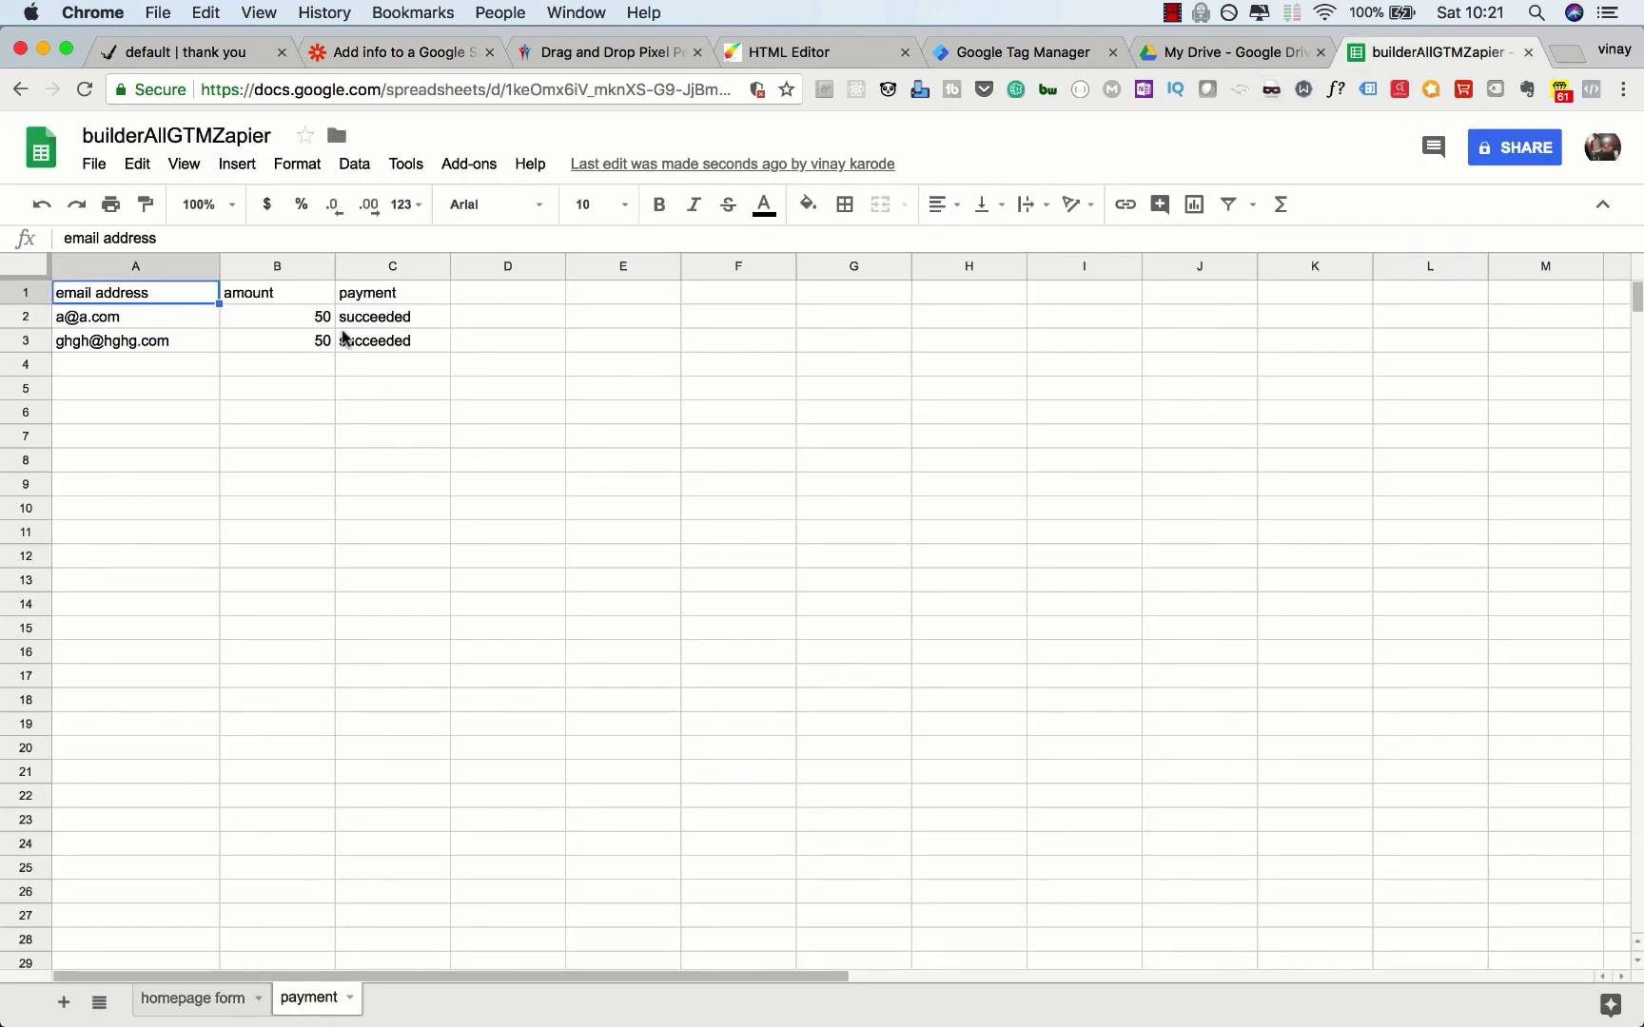
pyautogui.click(410, 55)
pyautogui.click(1183, 931)
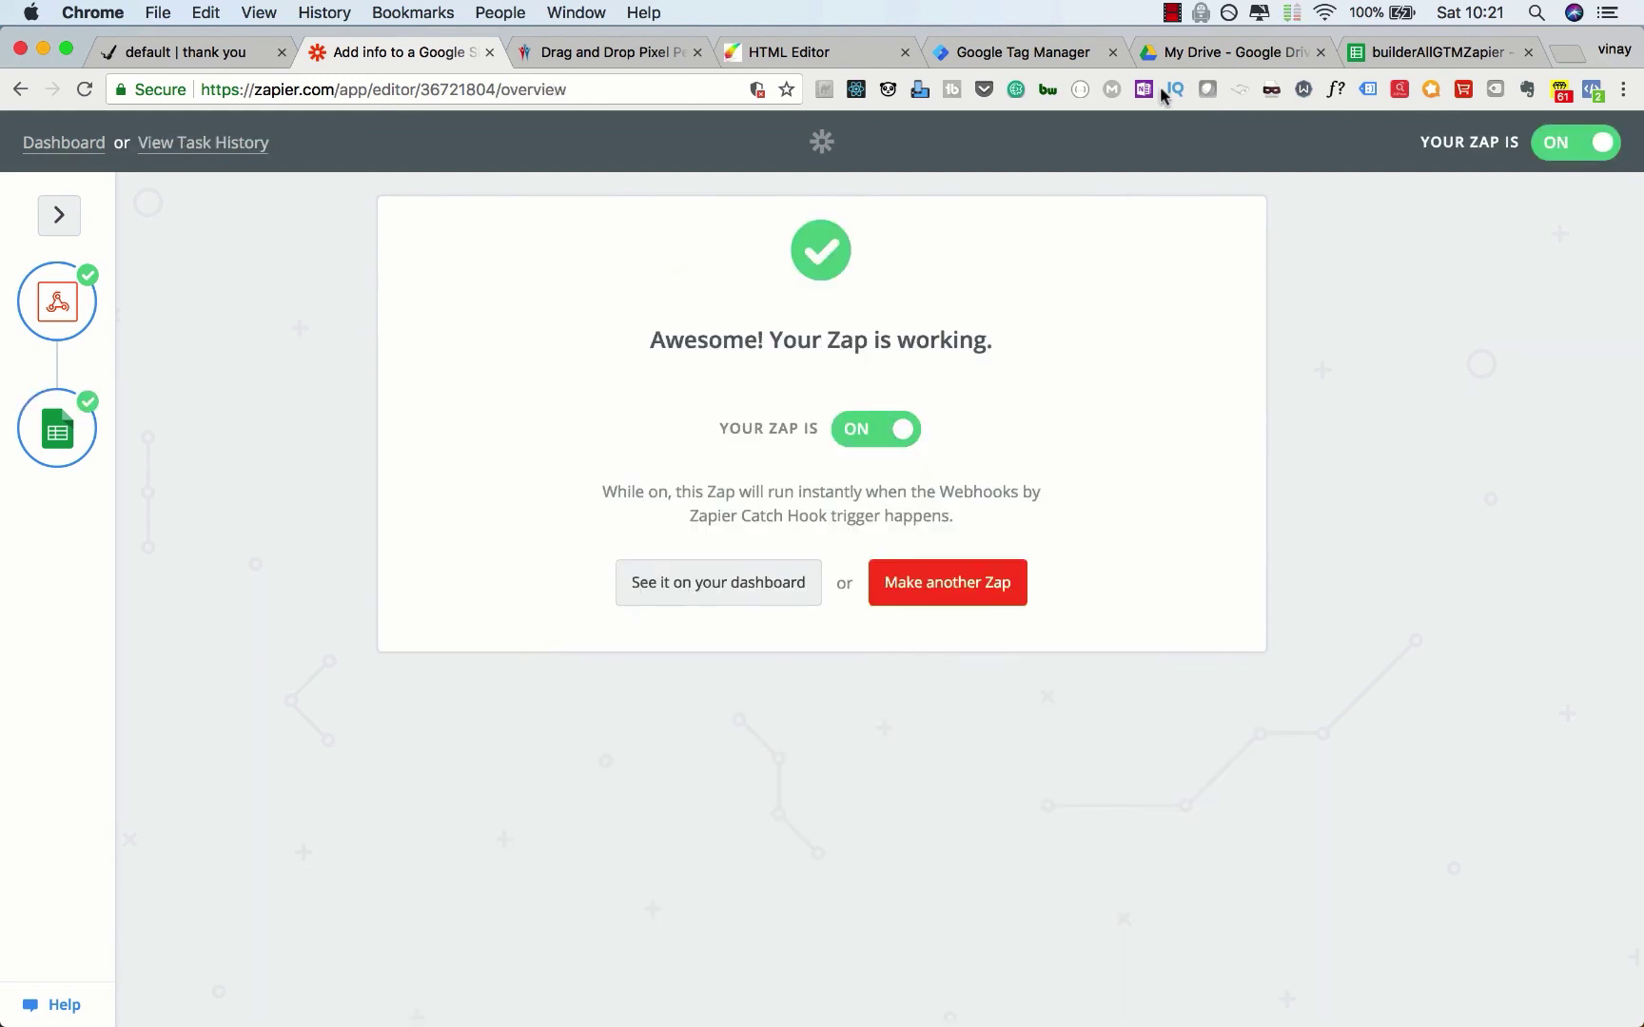
pyautogui.click(1172, 12)
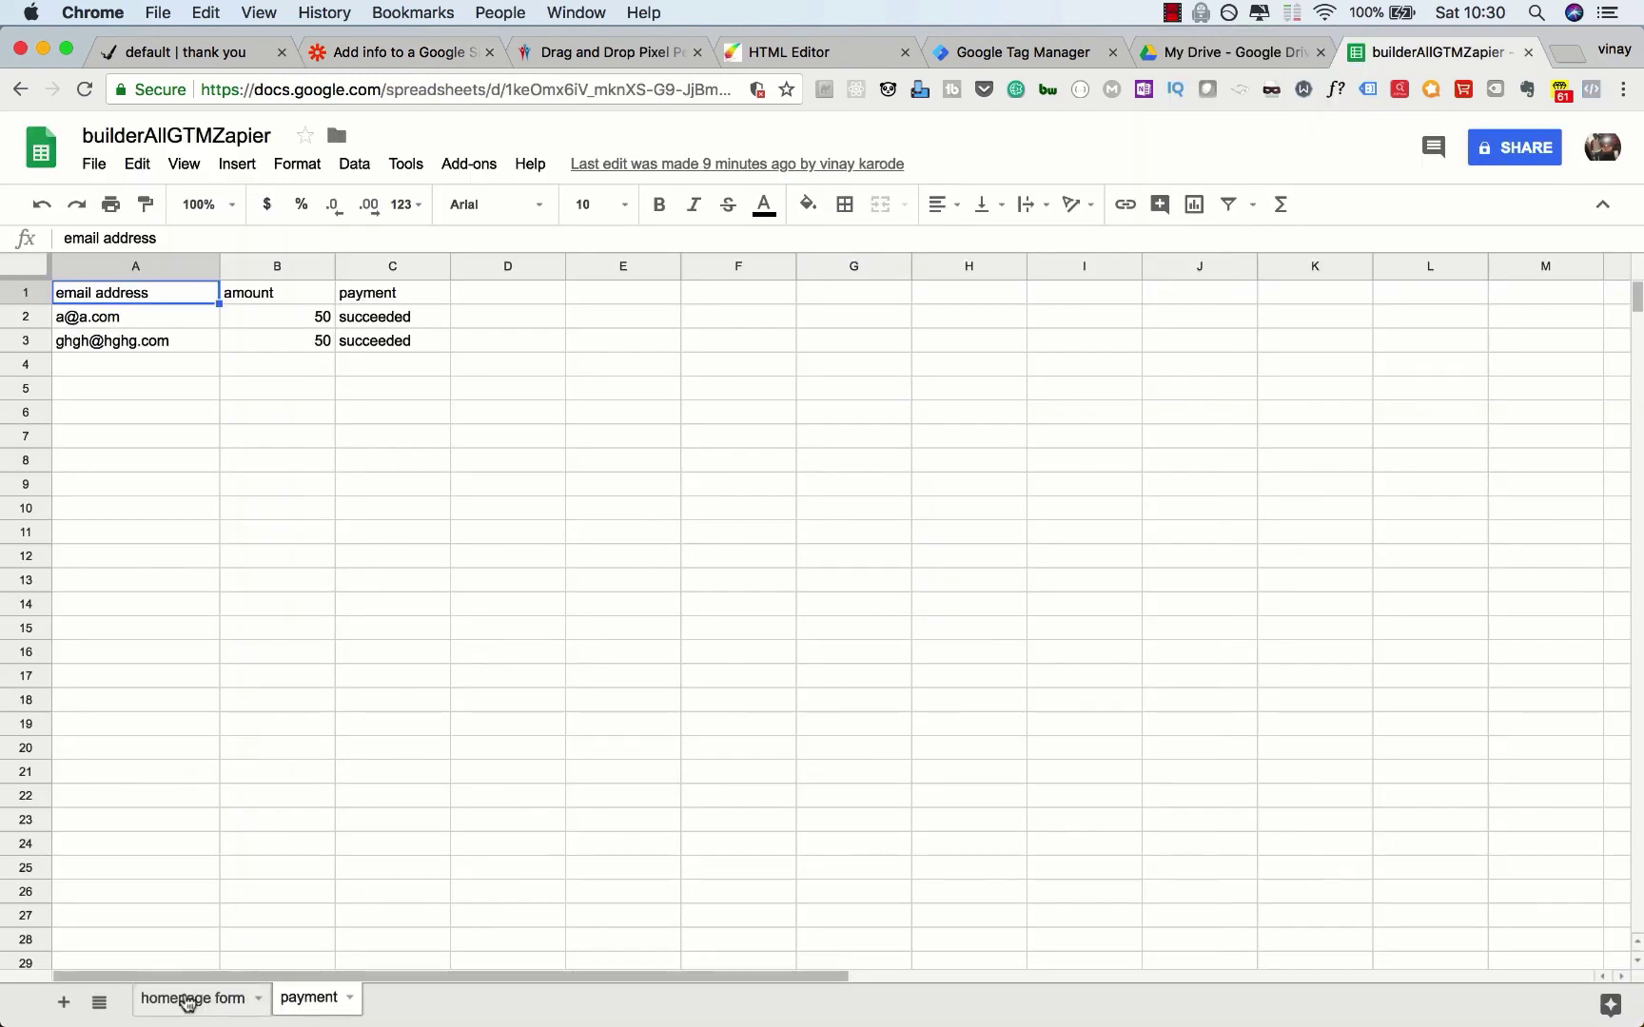
pyautogui.click(188, 997)
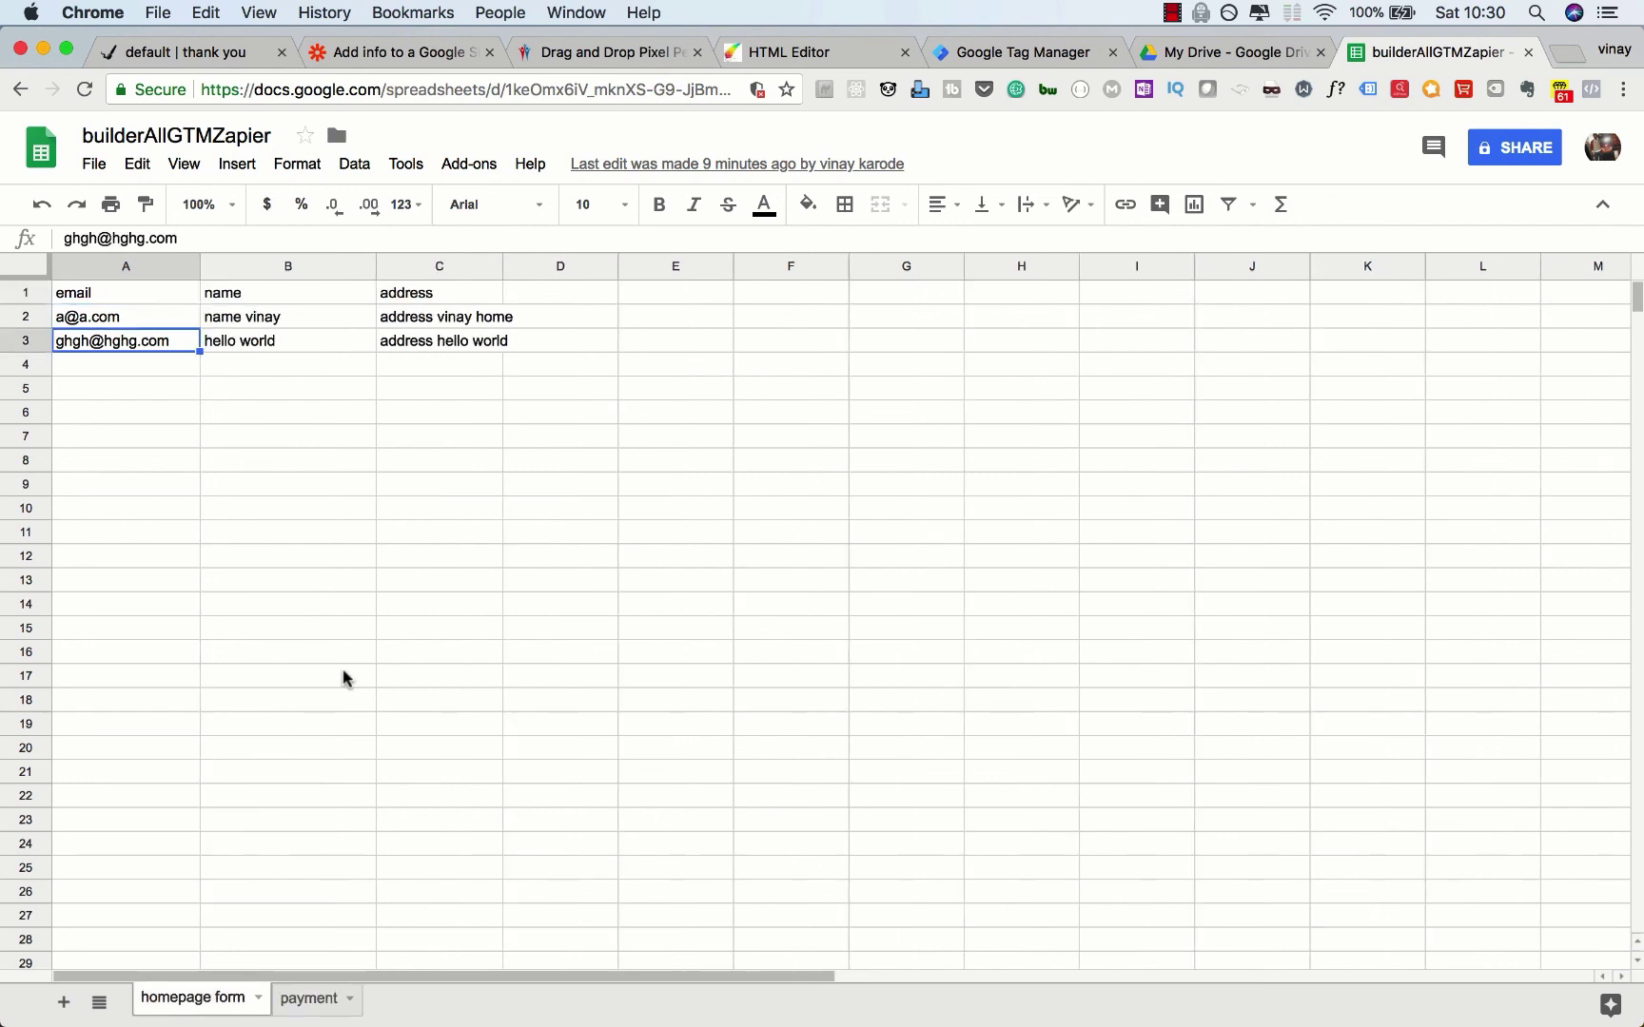